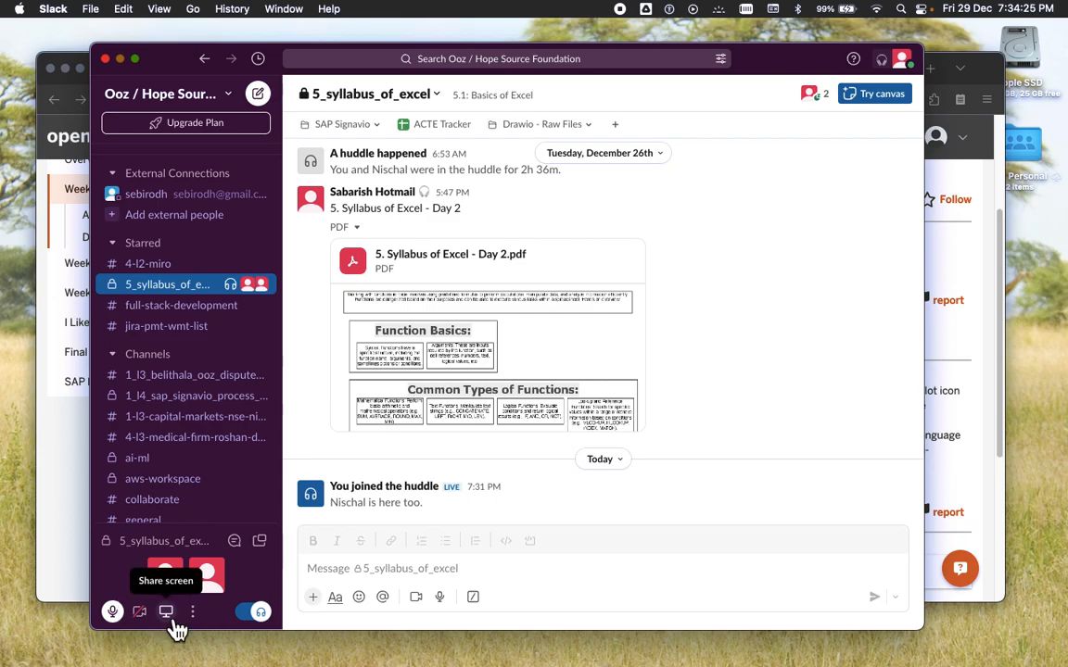
Share the screen in the 5_syllabus_of_excel huddle and clear the background browser window out of the way
left_click(405, 319)
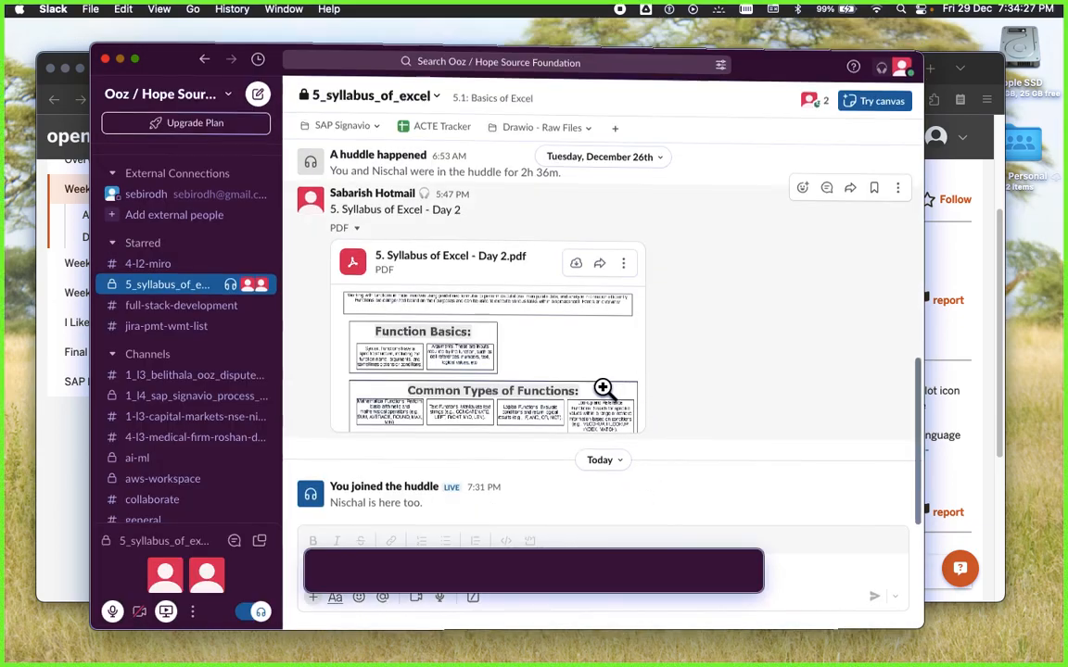
left_click(64, 69)
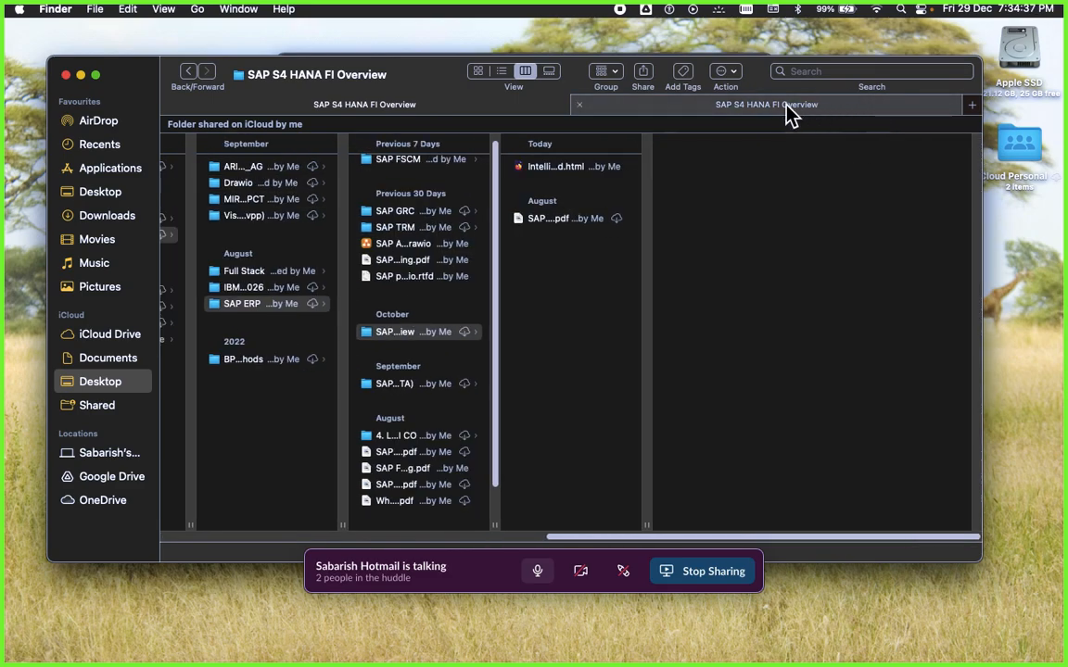
Open 5. Syllabus of Excel (Complete).drawio from the 5. Syllabus of Excel folder inside Downloads, BUSINESS ANALYST
left_click(94, 217)
left_click(107, 194)
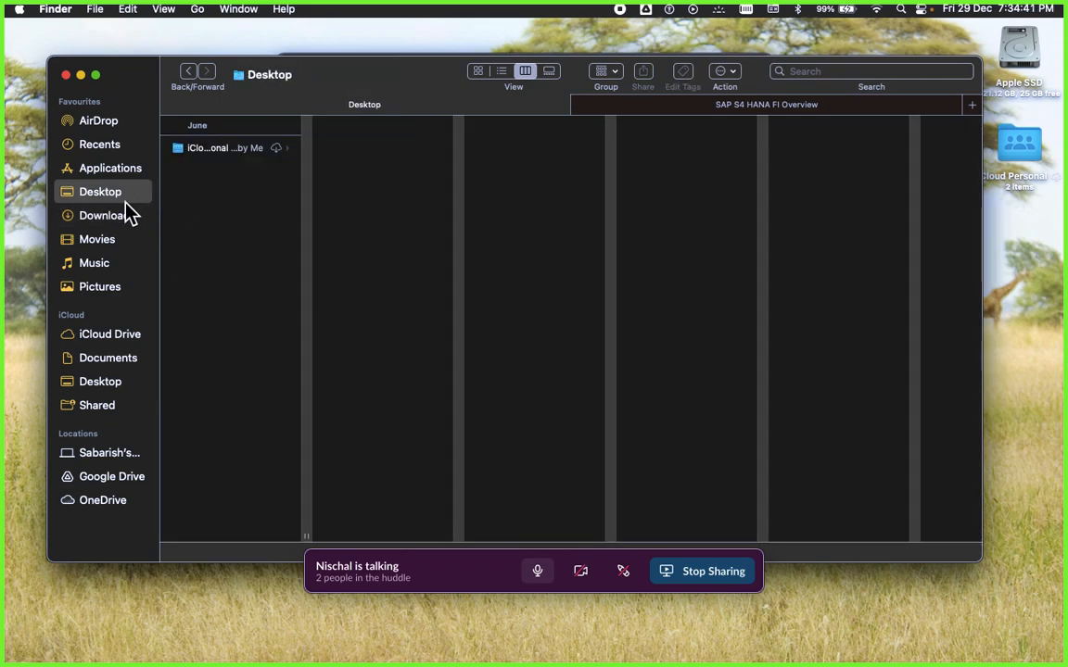
left_click(109, 216)
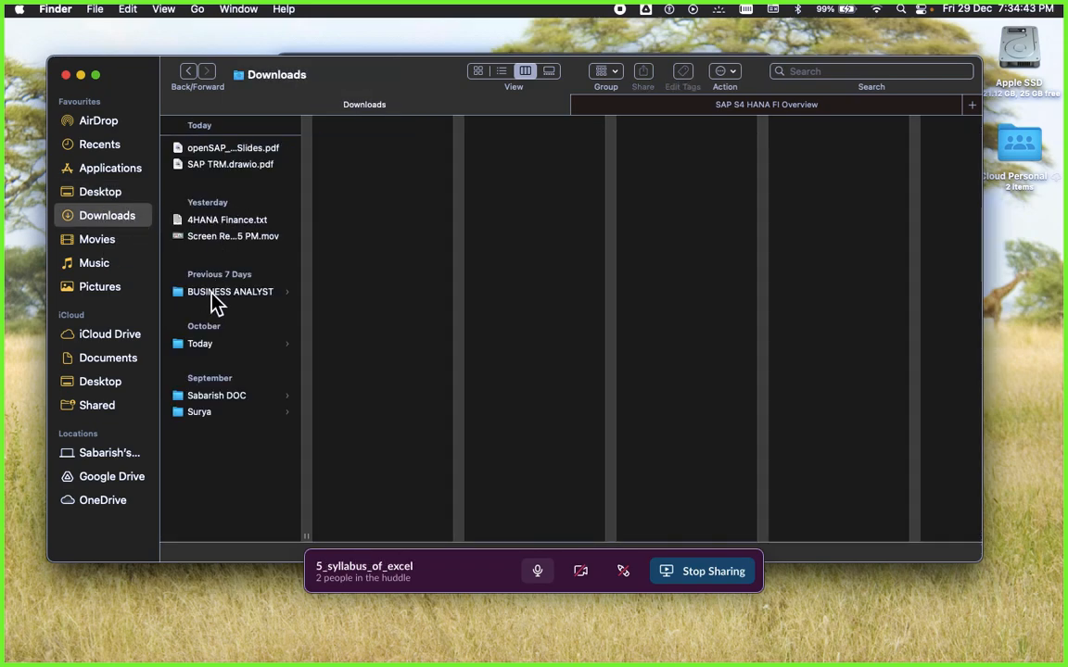
left_click(213, 293)
left_click(390, 148)
left_click(515, 198)
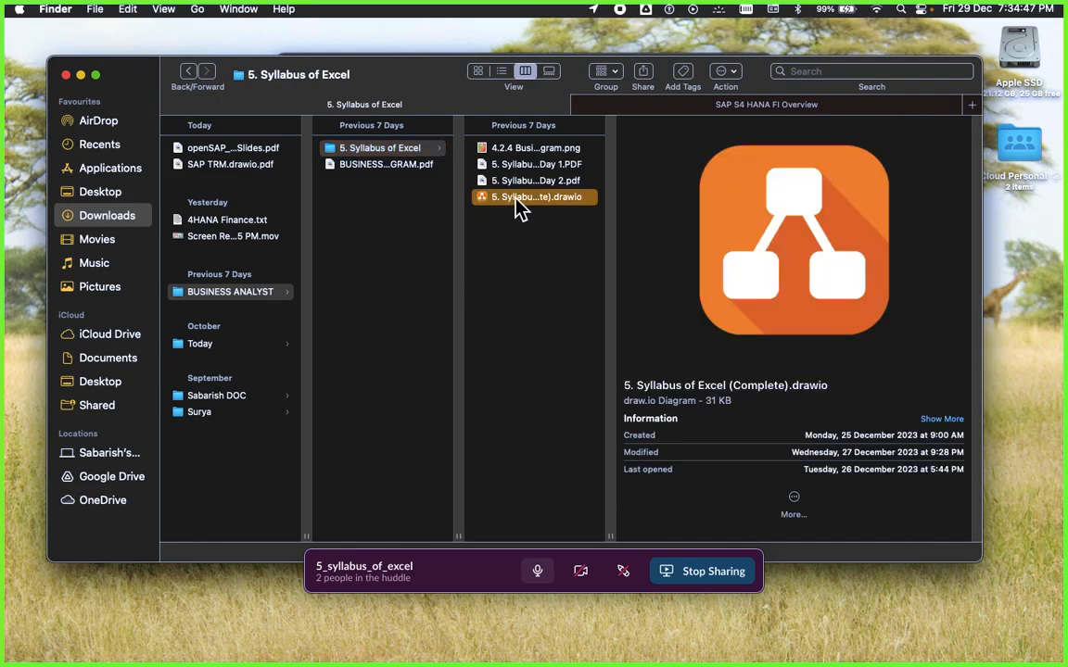
double_click(515, 198)
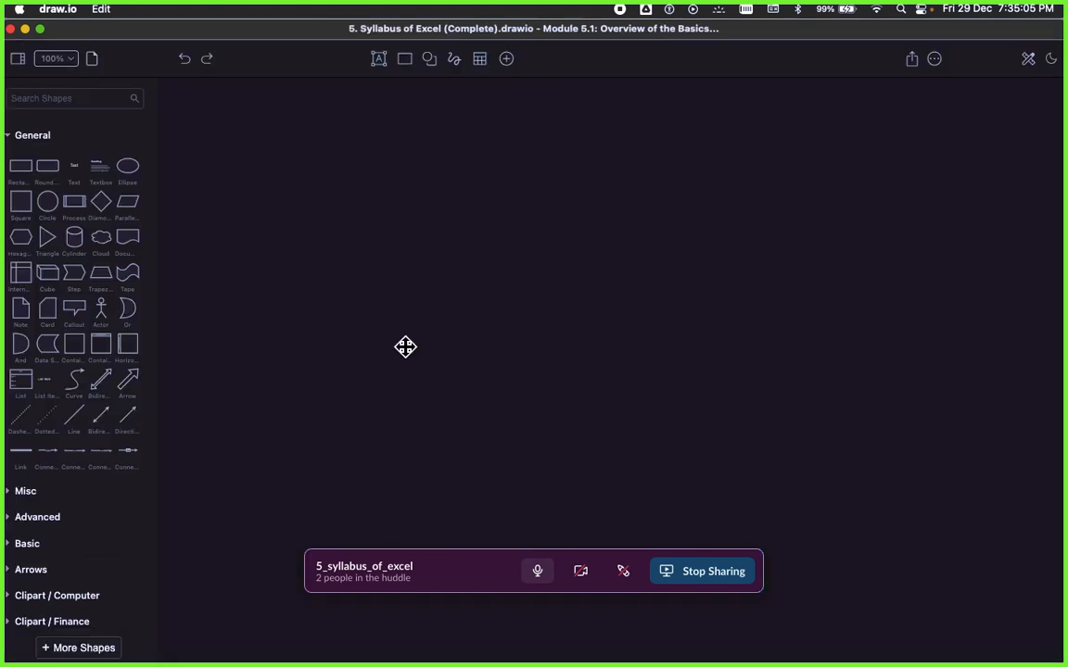
Move the huddle bar clear of the diagram and examine Module 5.1 from the workbook basics through absolute and relative cells
left_click_drag(482, 575, 653, 663)
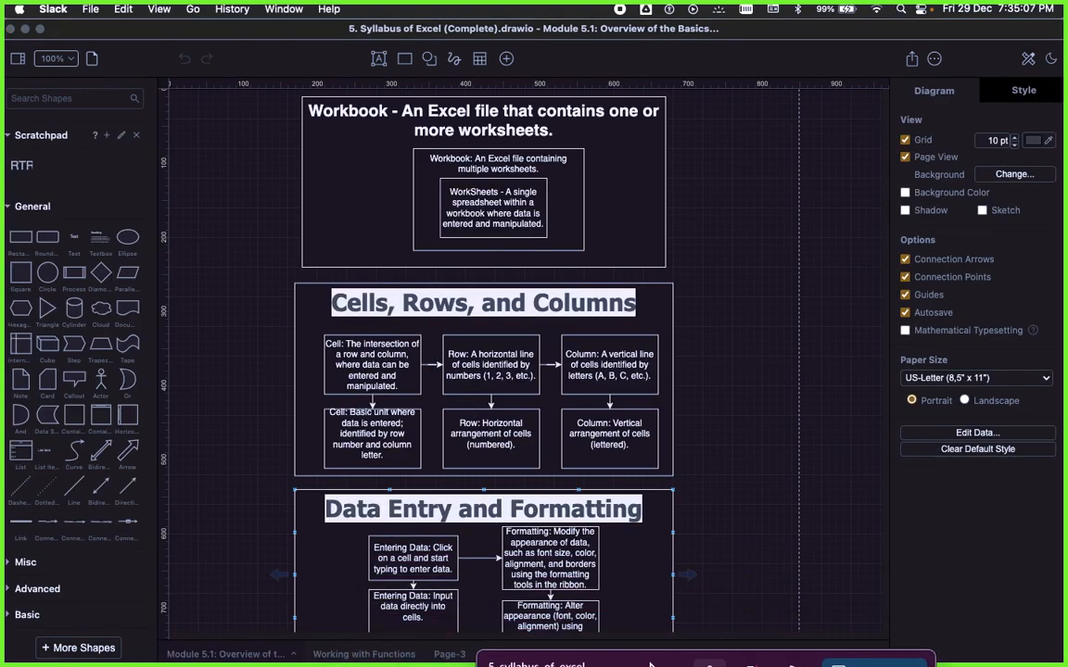
scroll(440, 345, "down", 3)
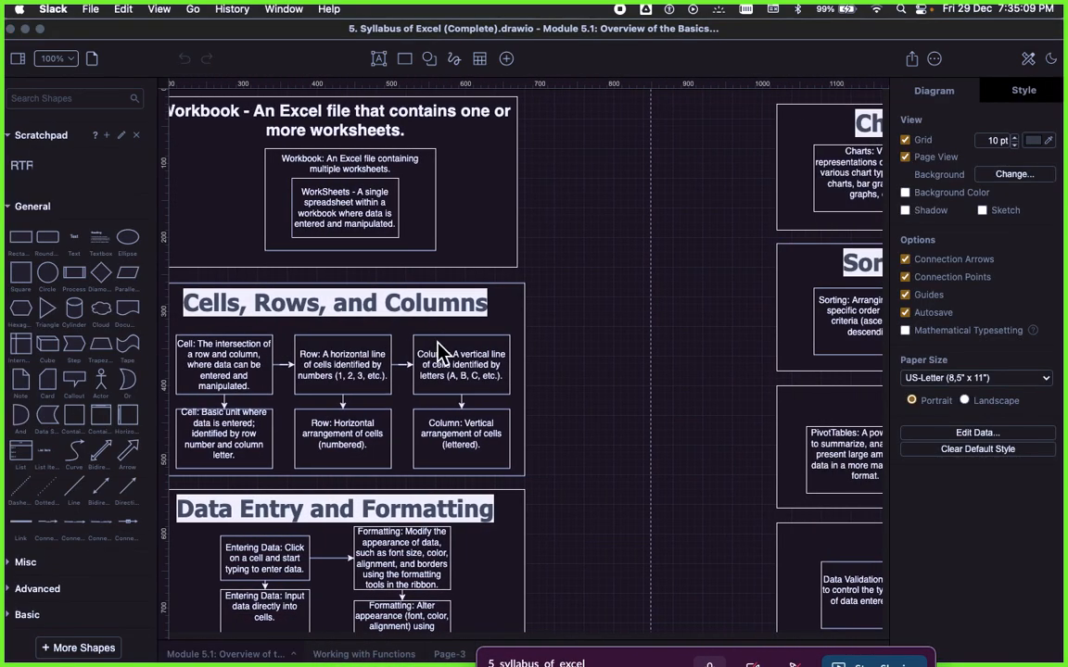
scroll(442, 351, "down", 3)
scroll(445, 349, "down", 5)
scroll(447, 347, "up", 3)
scroll(452, 346, "up", 2)
scroll(451, 345, "right", 10)
scroll(449, 343, "right", 3)
scroll(457, 352, "up", 2)
scroll(458, 352, "right", 7)
scroll(456, 351, "right", 6)
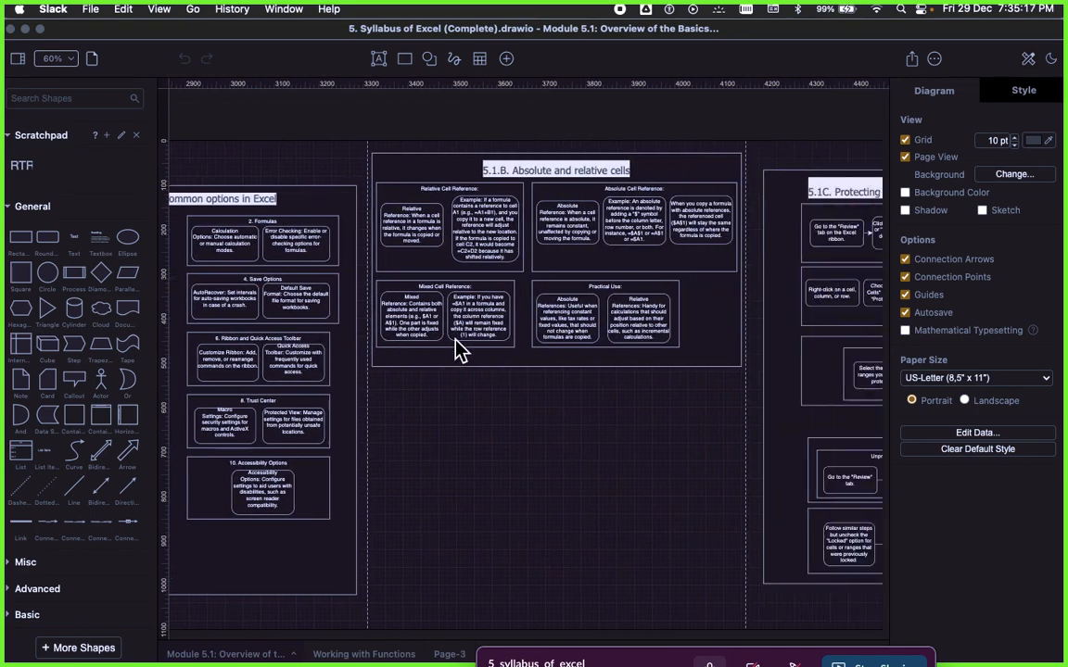
Switch to Microsoft Edge with the Signavio diagrams
key("super+Tab")
key("super+Tab")
key("super+Tab")
key("super+Tab")
key("super+Tab")
key("super+Tab")
key("super+Tab")
key("super+Tab")
key("super+Tab")
key("super+Tab")
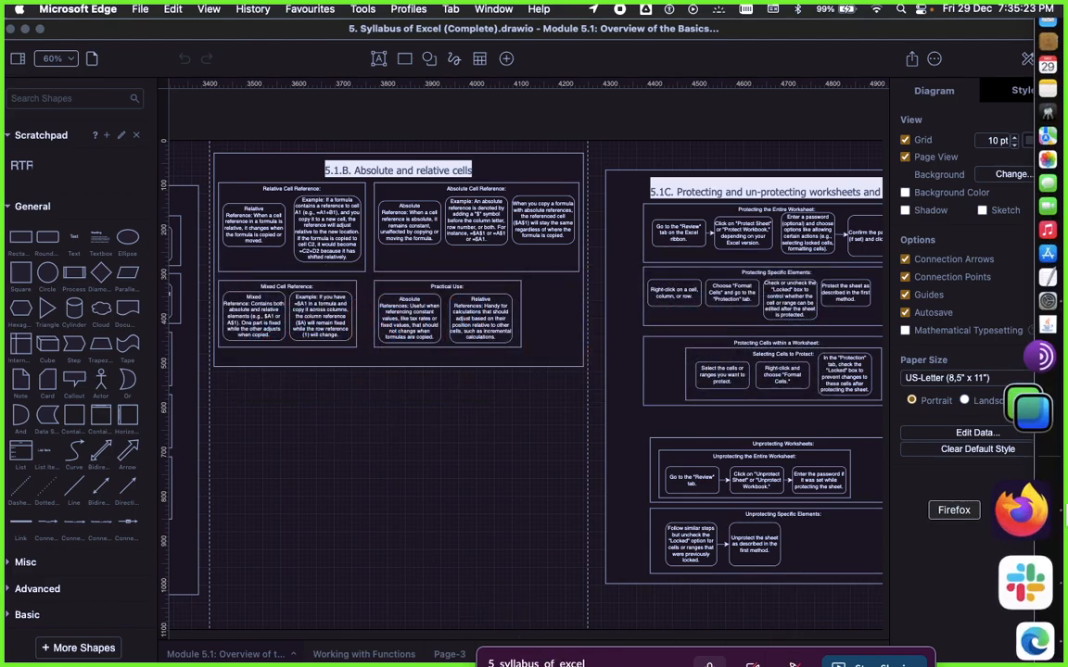
left_click(1038, 564)
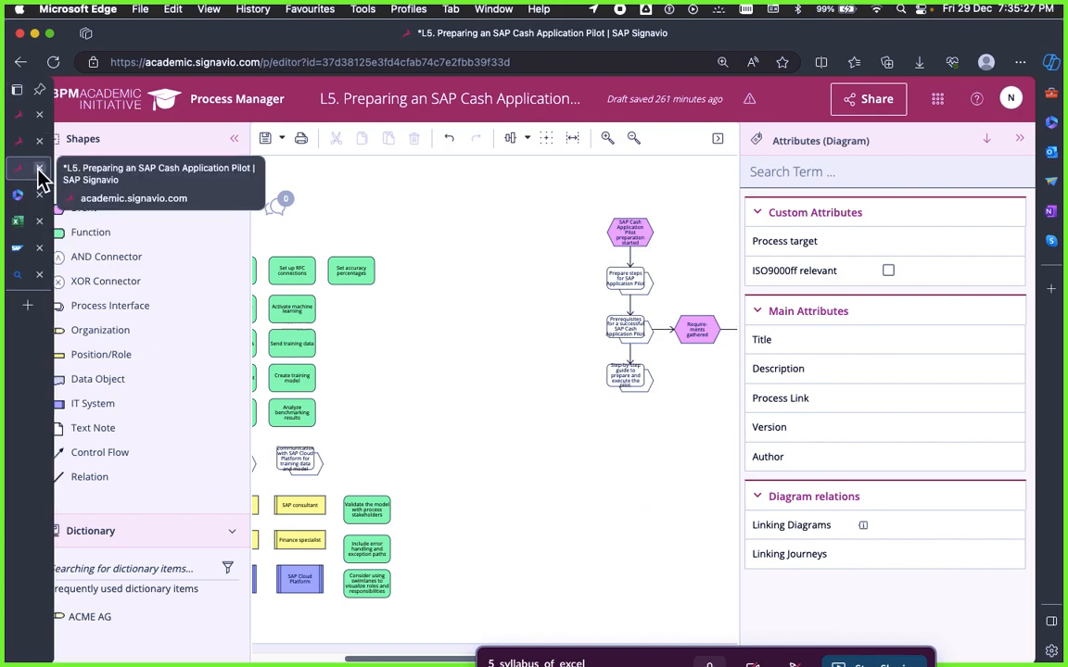
Save the L5. Preparing an SAP Cash Application Pilot diagram without a revision comment and close its browser tab
left_click(39, 168)
left_click(482, 275)
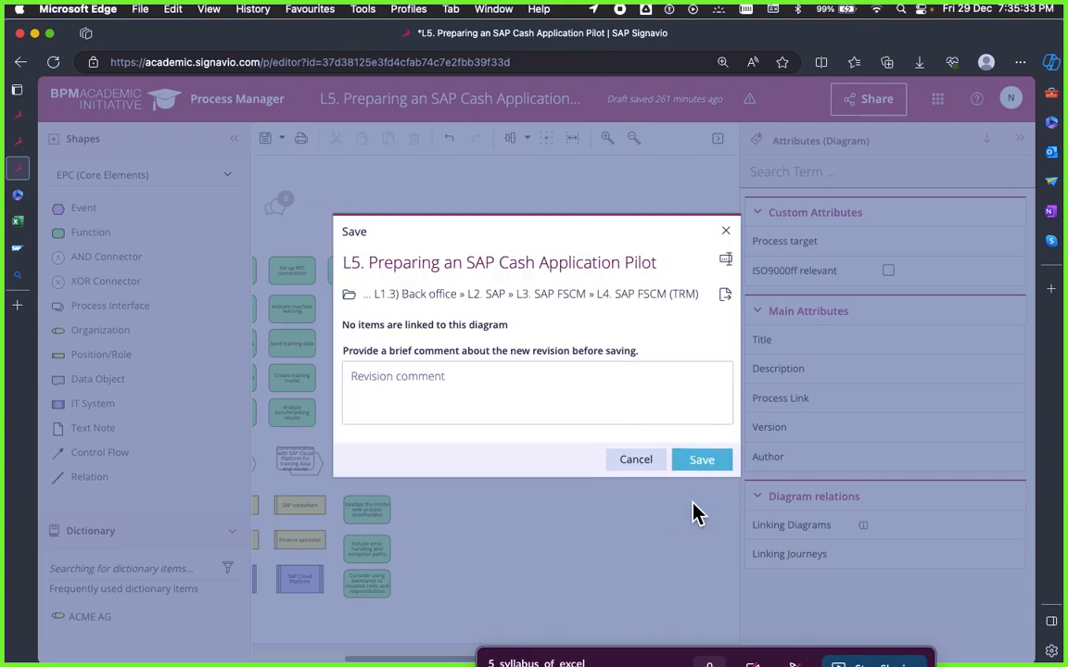
left_click(699, 460)
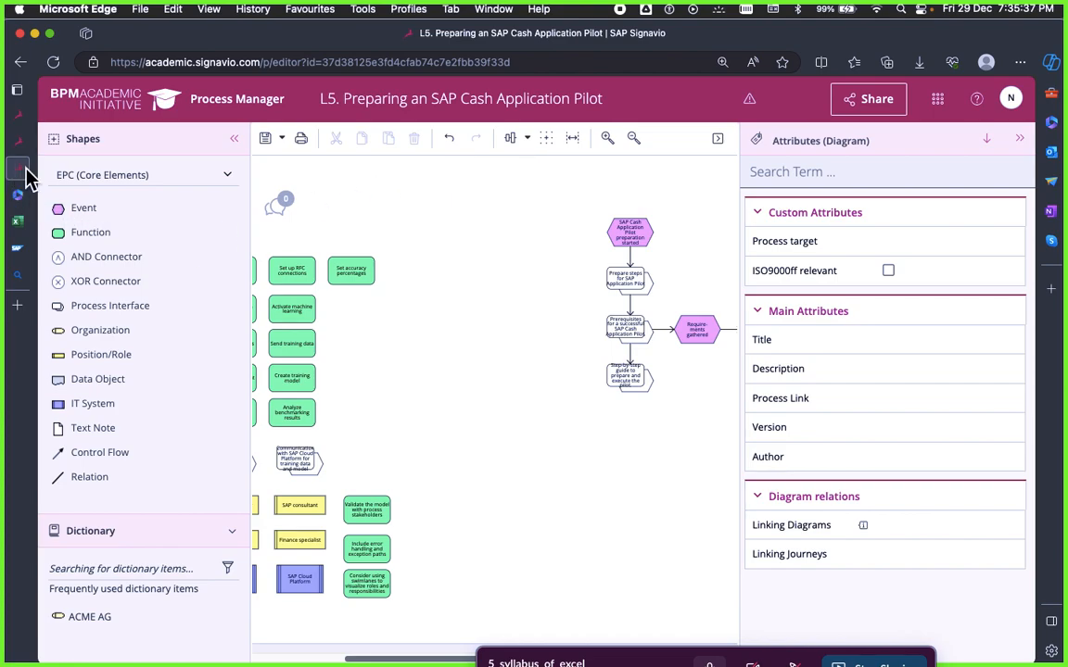
left_click(30, 159)
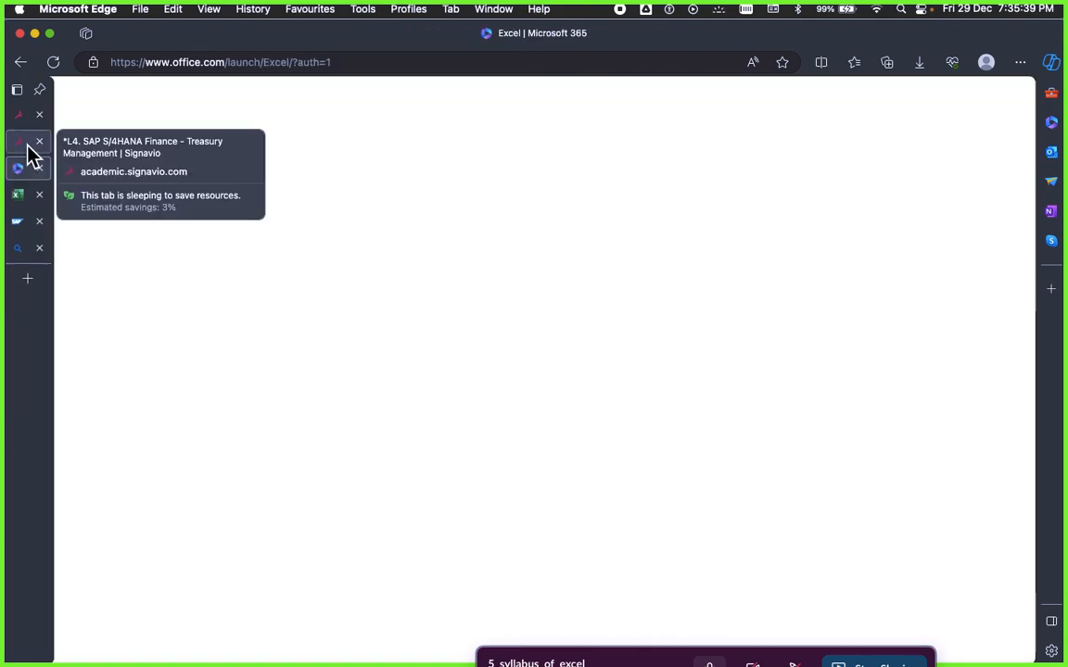
Close the L4. SAP S/4HANA Finance - Treasury Management tab without saving, and close the Microsoft 365 Excel tab
left_click(25, 144)
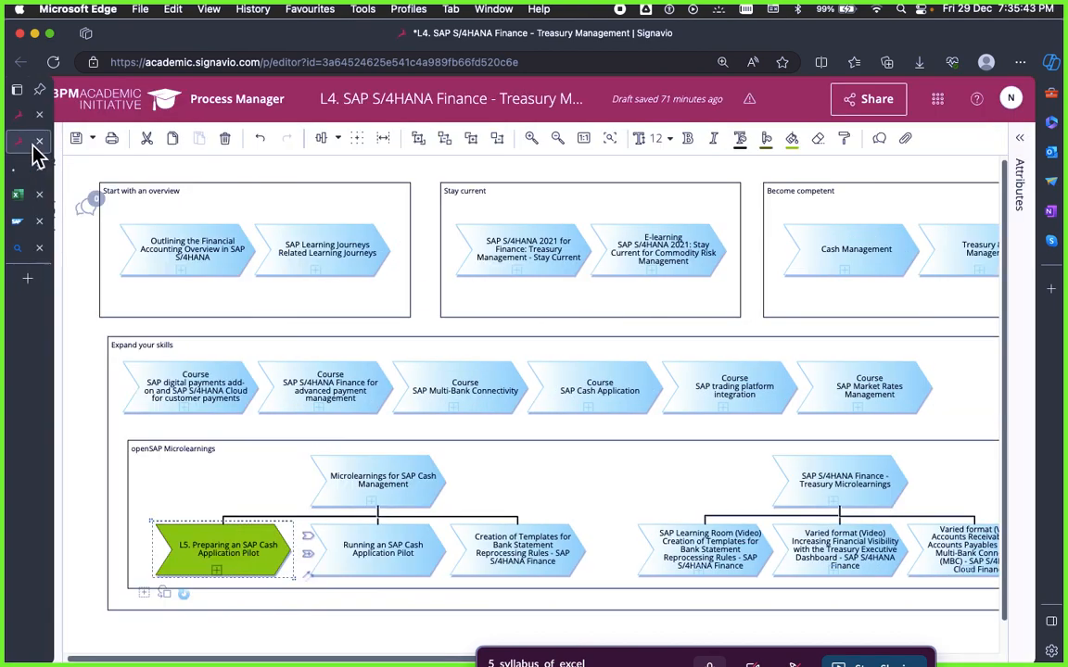
left_click(38, 144)
left_click(570, 275)
mouse_move(24, 139)
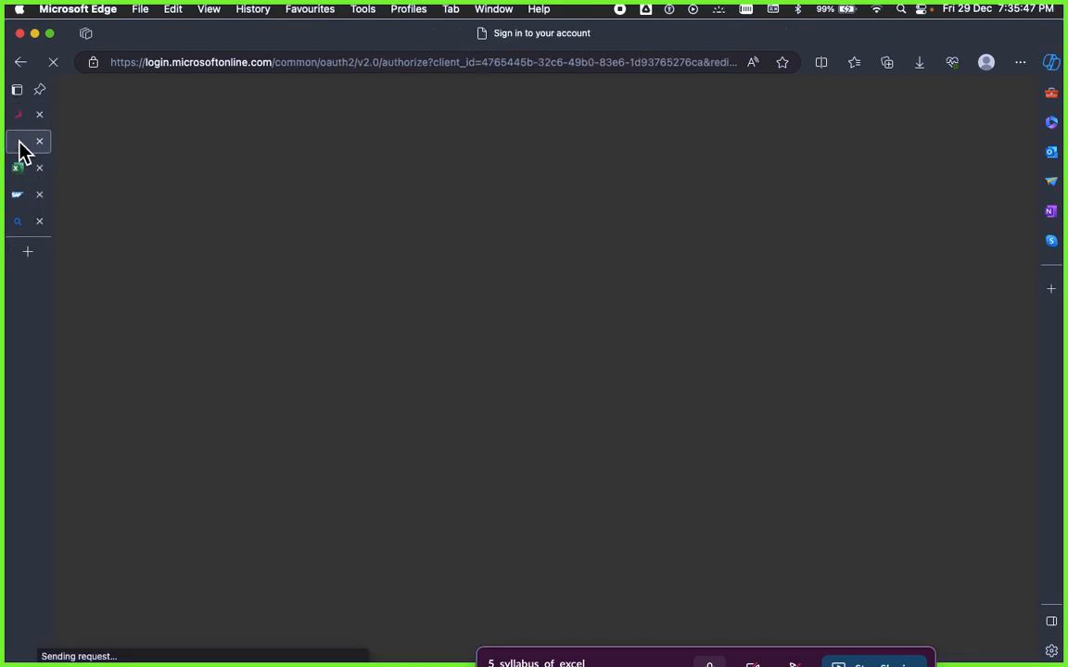
left_click(40, 142)
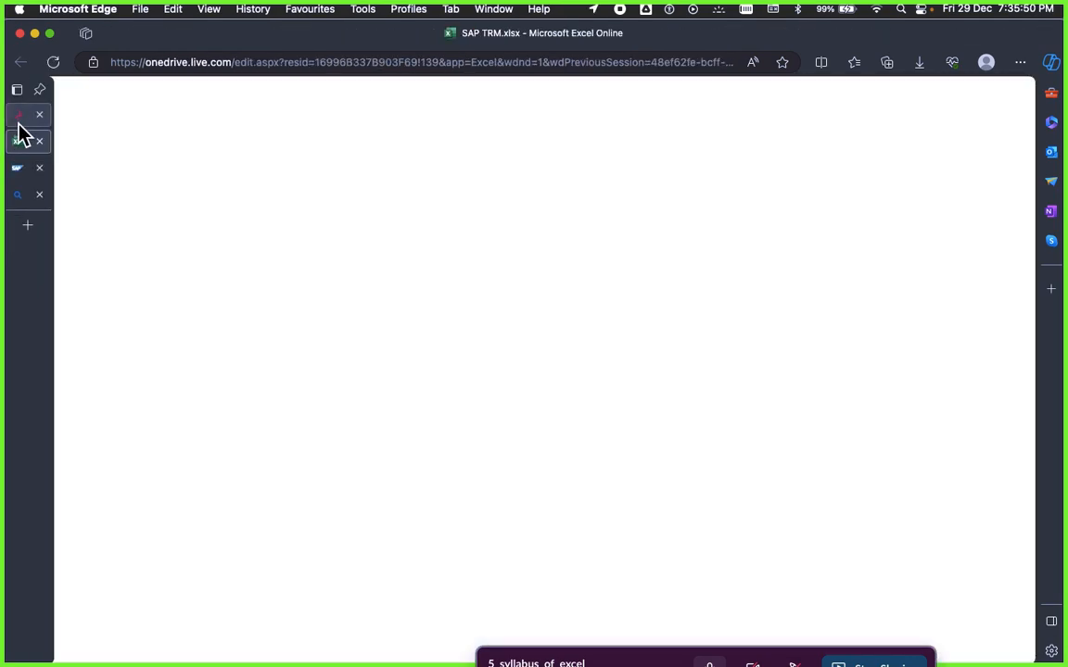
Reload the Signavio Explorer page and dismiss the corporate blog panel
left_click(20, 116)
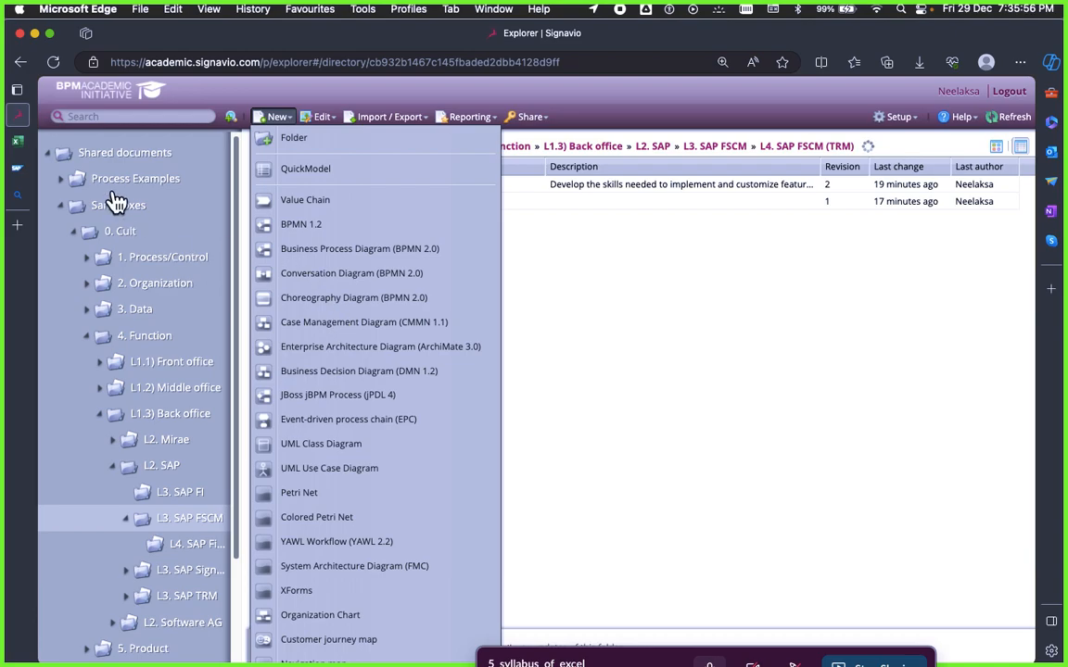
left_click(48, 61)
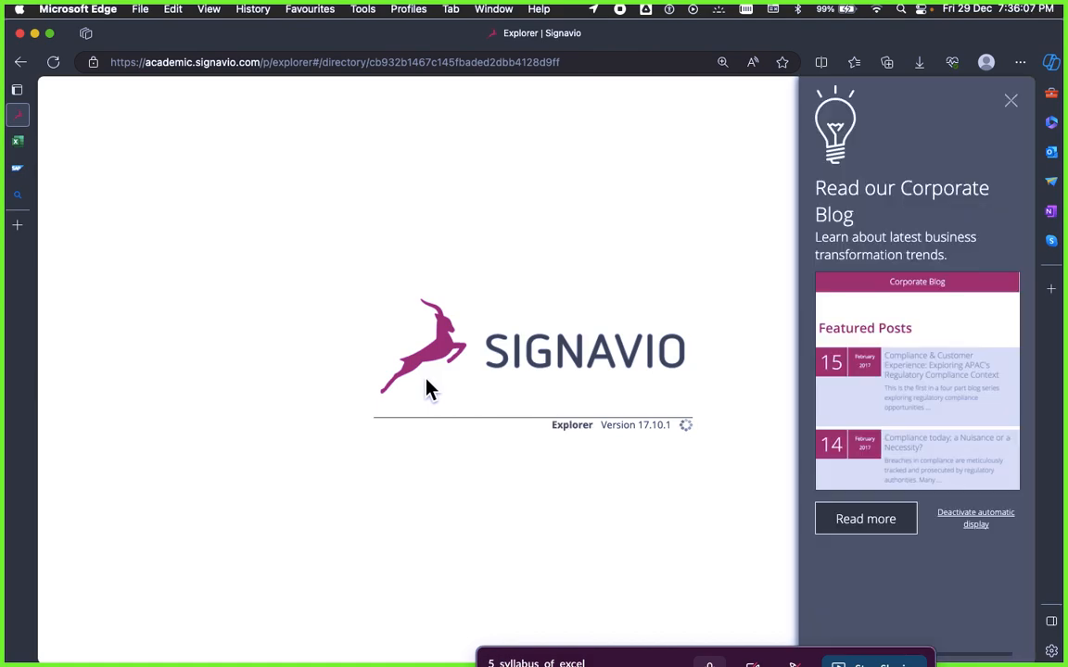
left_click(1010, 100)
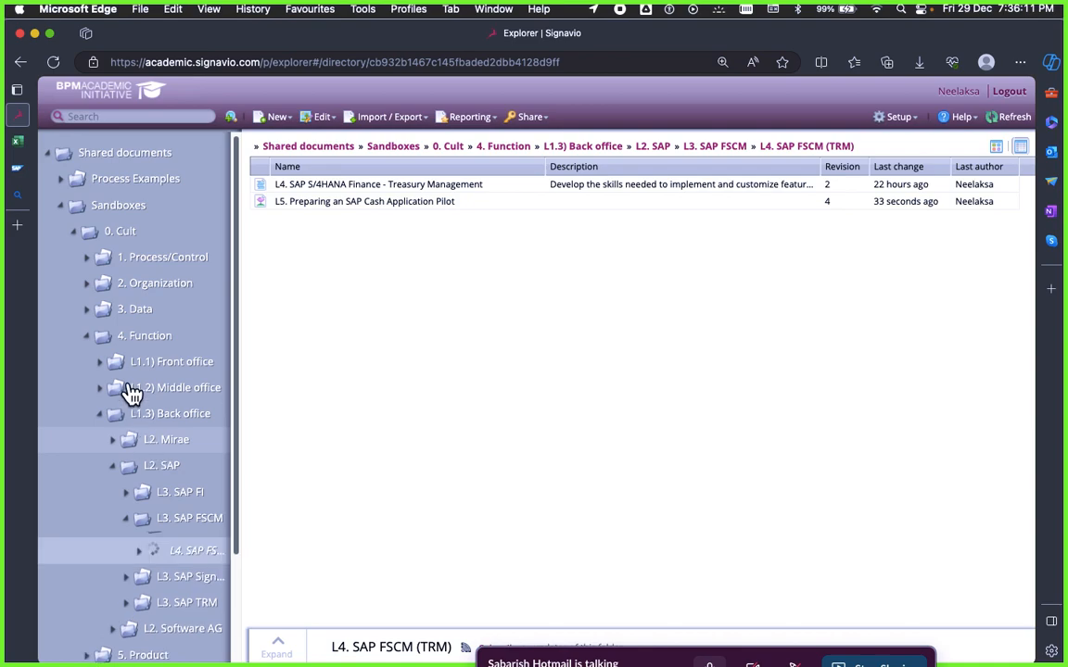
Open the L2.4) Business Analyst folder under 4. Function, L1.2) Middle office
scroll(121, 390, "down", 1)
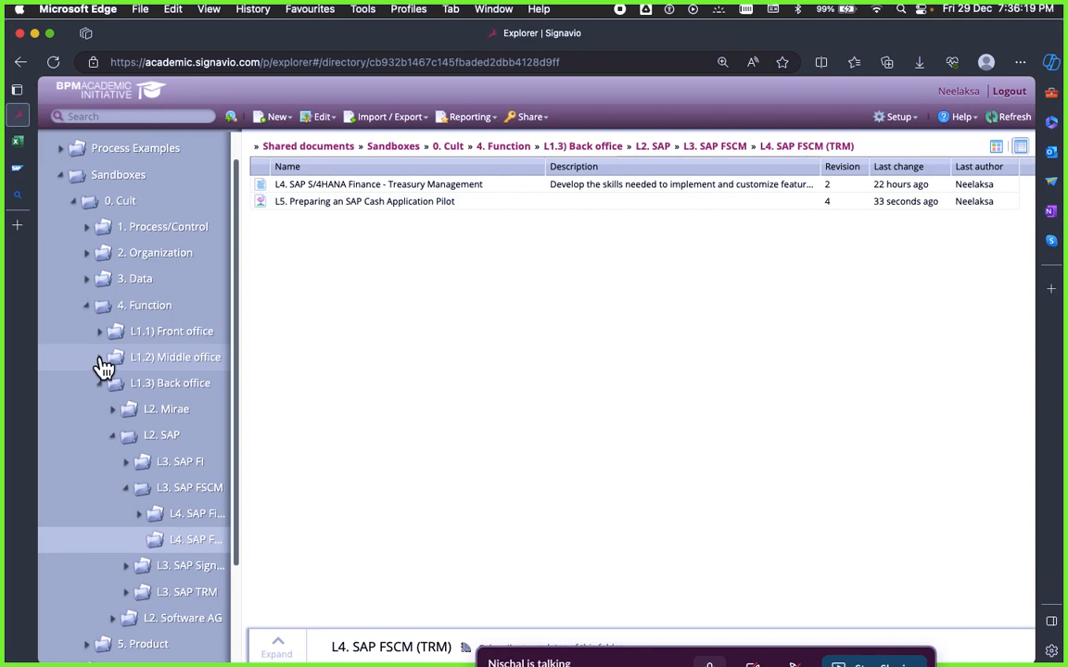
left_click(100, 360)
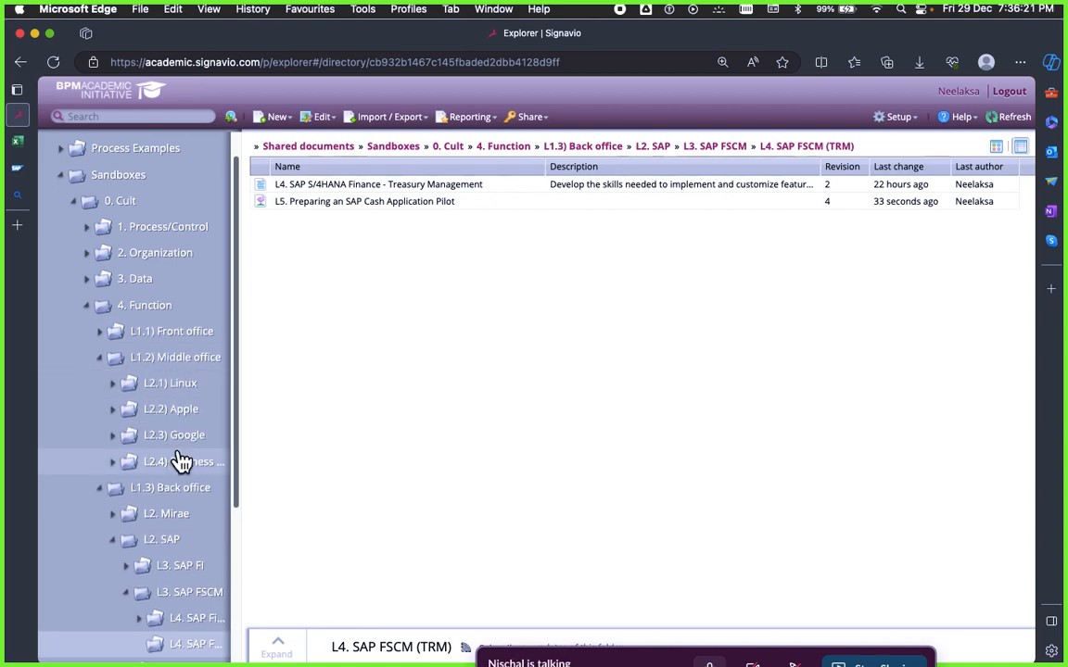
scroll(176, 454, "down", 1)
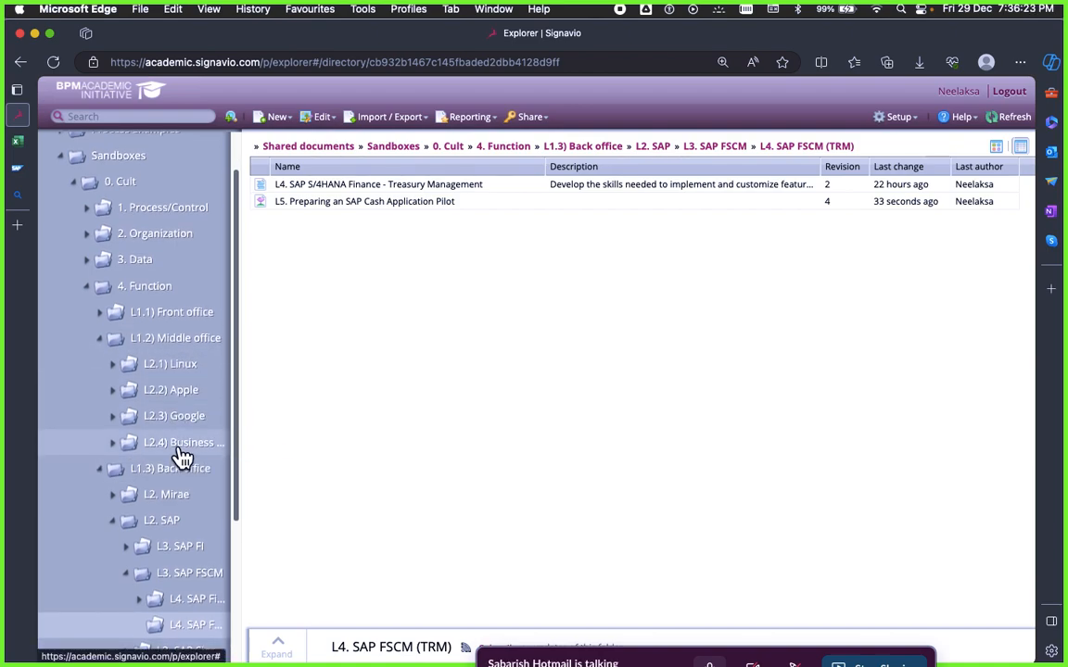
left_click(181, 454)
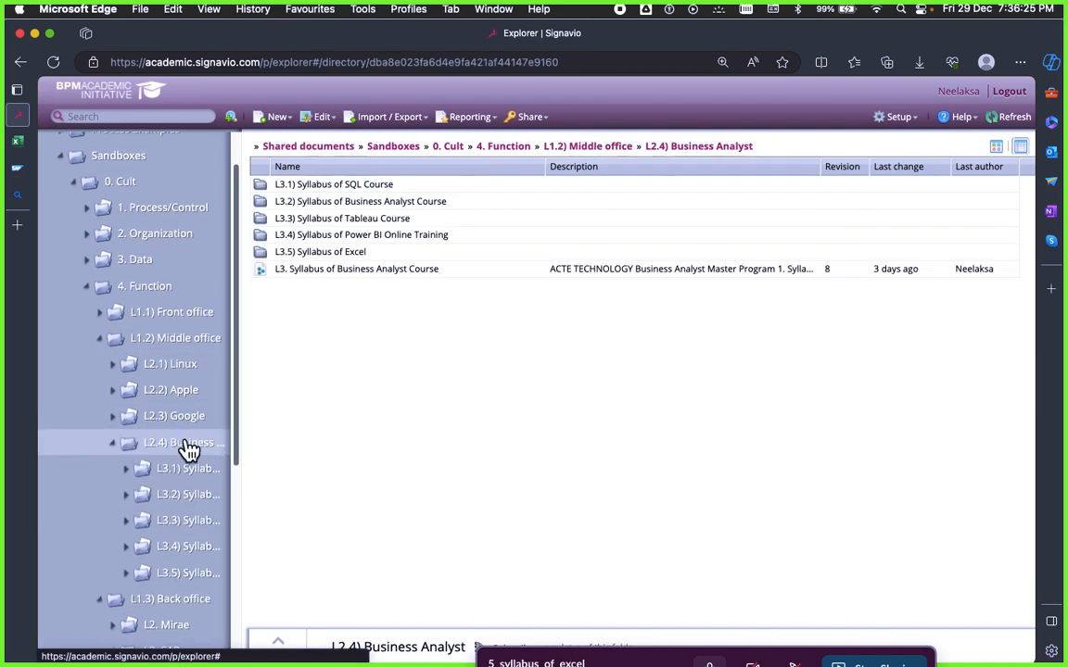
Open the L3. Syllabus of Business Analyst Course diagram from the Business Analyst folder in the editor
left_click(320, 272)
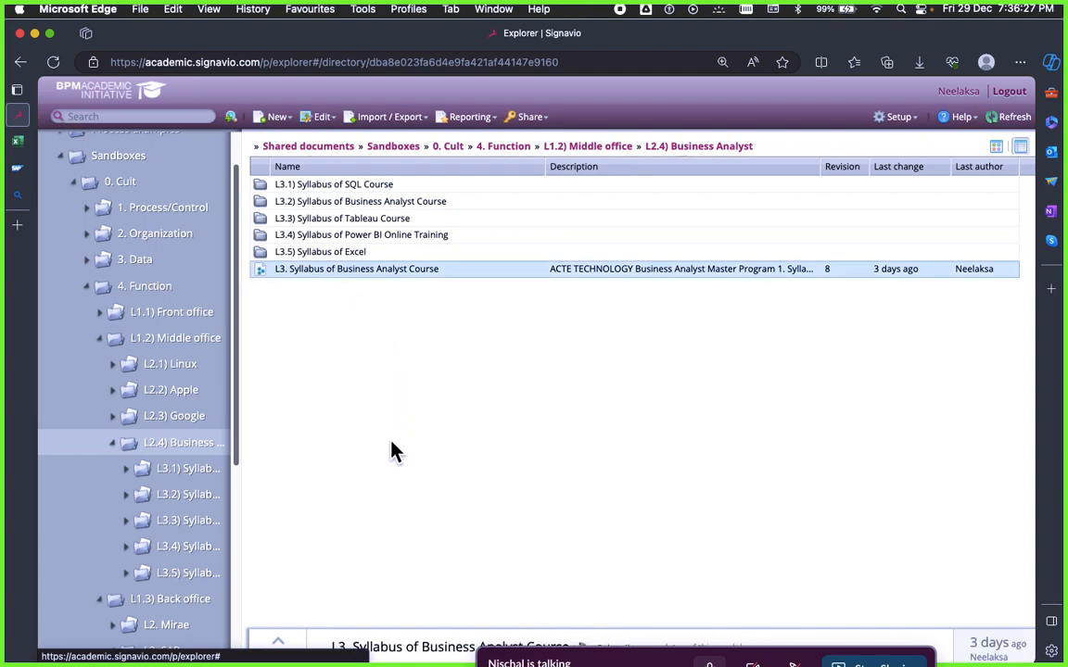
left_click(149, 452)
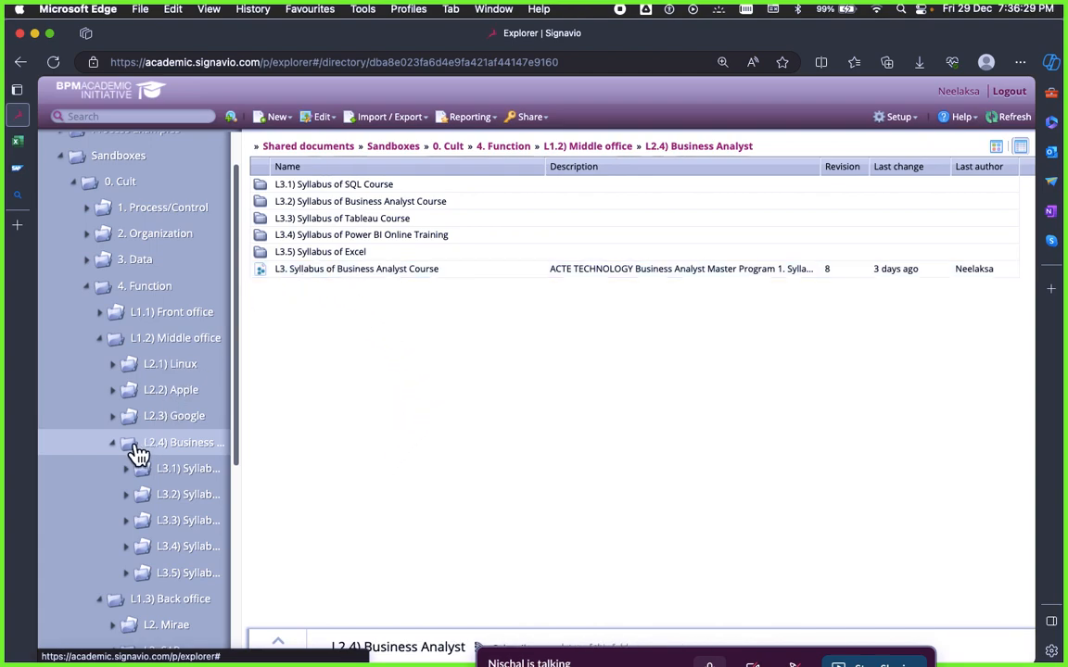
left_click(113, 449)
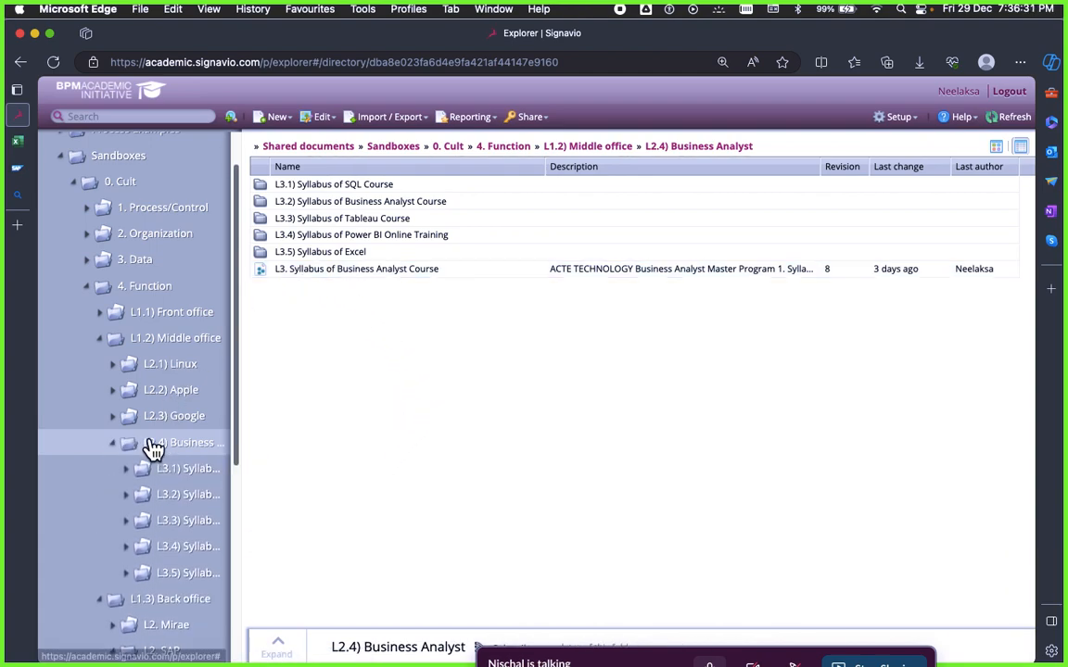
left_click(330, 270)
double_click(343, 270)
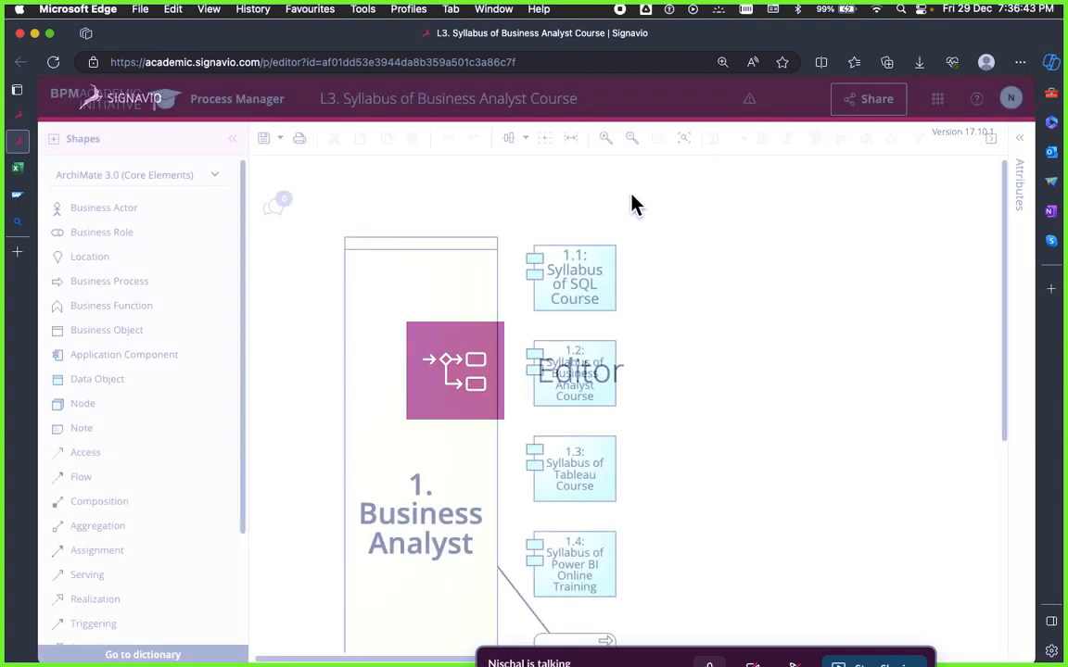
Show the Business Analyst Course diagram in the Process Collaboration Hub and enlarge its diagram view to full screen
scroll(713, 389, "down", 2)
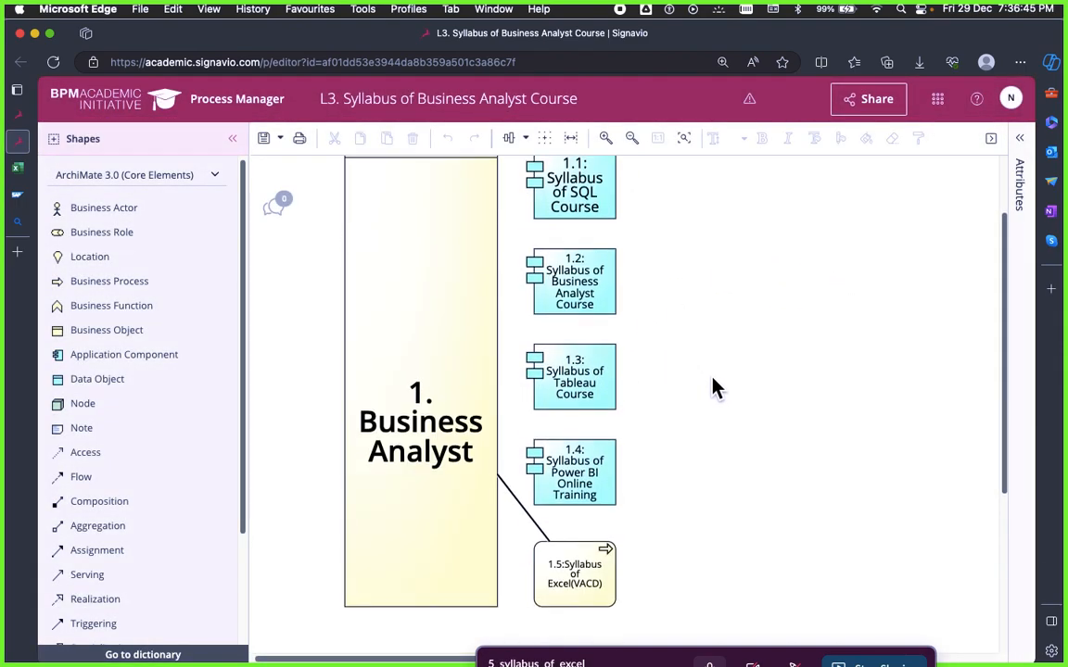
left_click(937, 102)
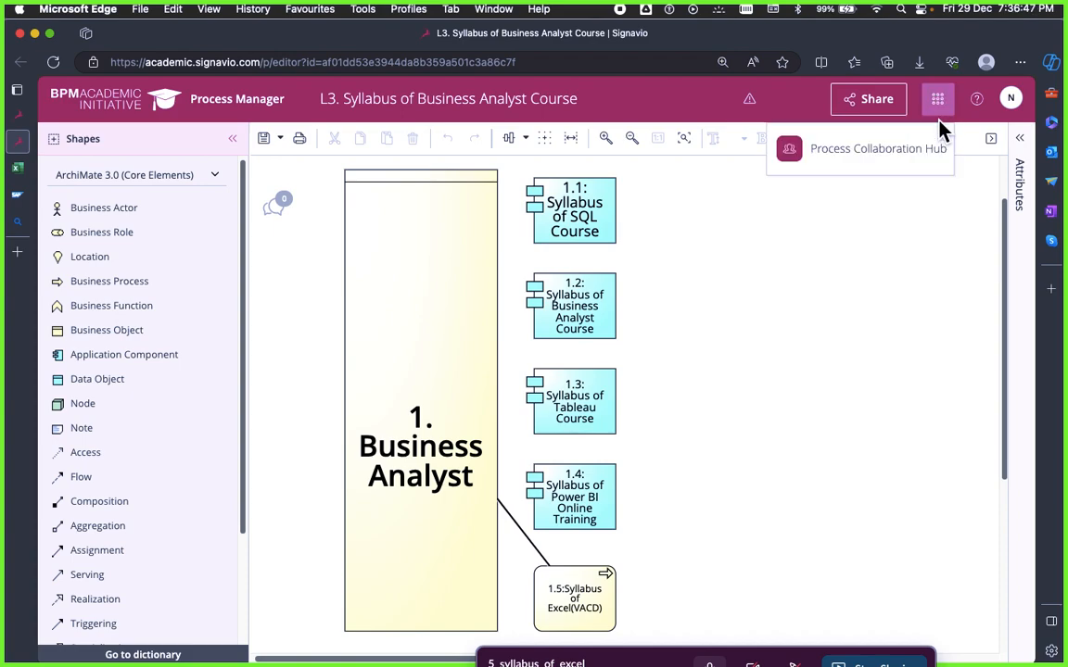
left_click(912, 162)
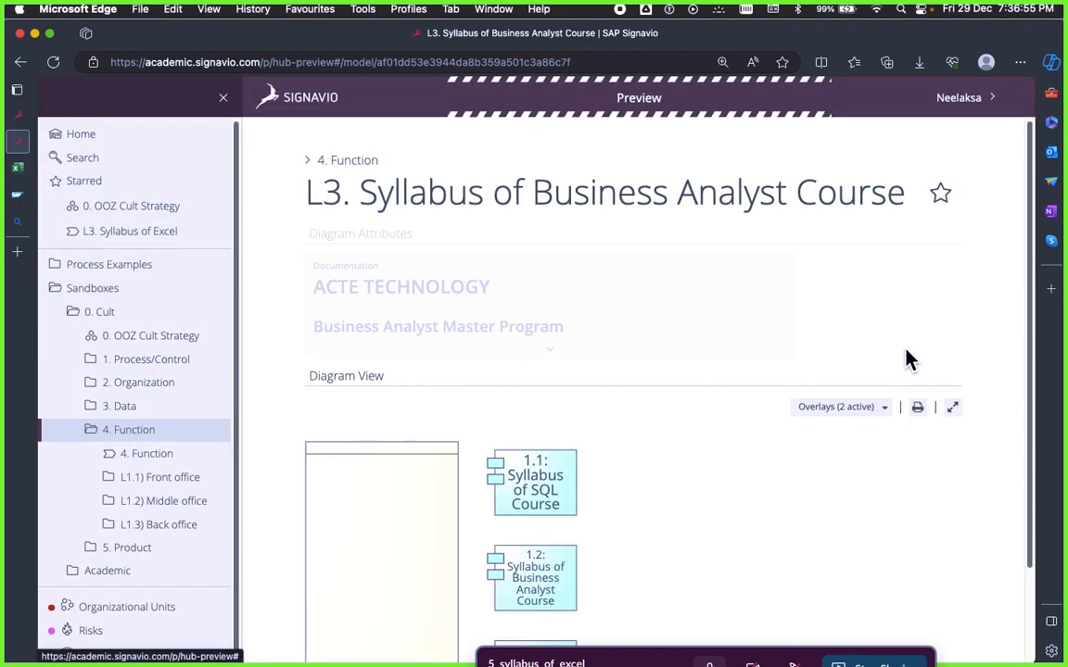
left_click(953, 408)
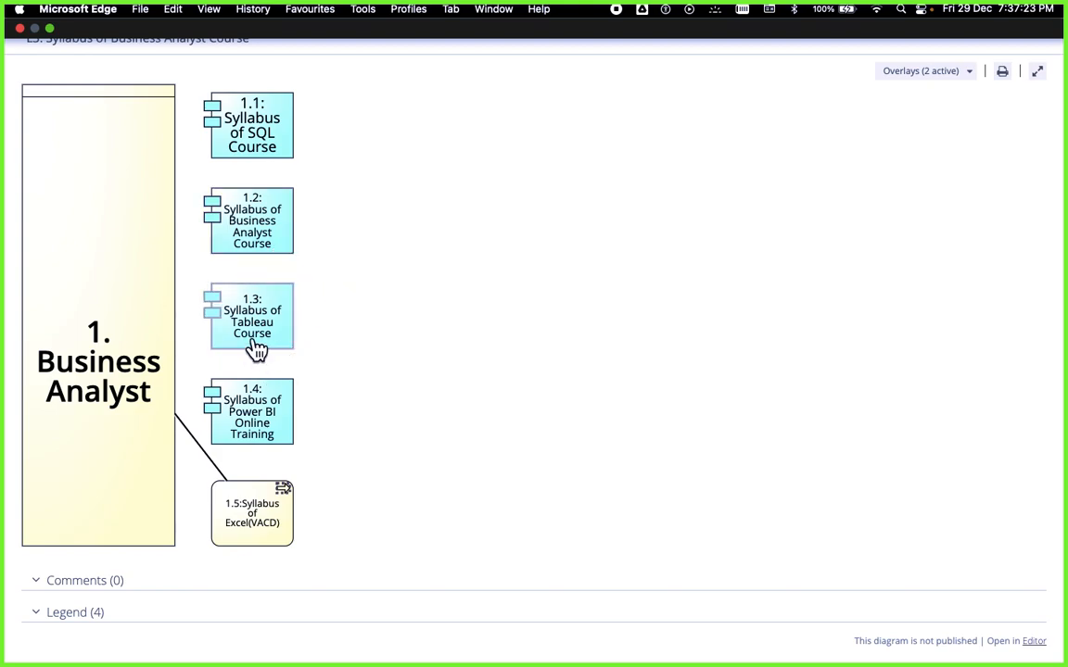
Open the Syllabus of Excel diagram linked to element 1.5 and look through its modules down to New Features Of Excel
left_click(284, 491)
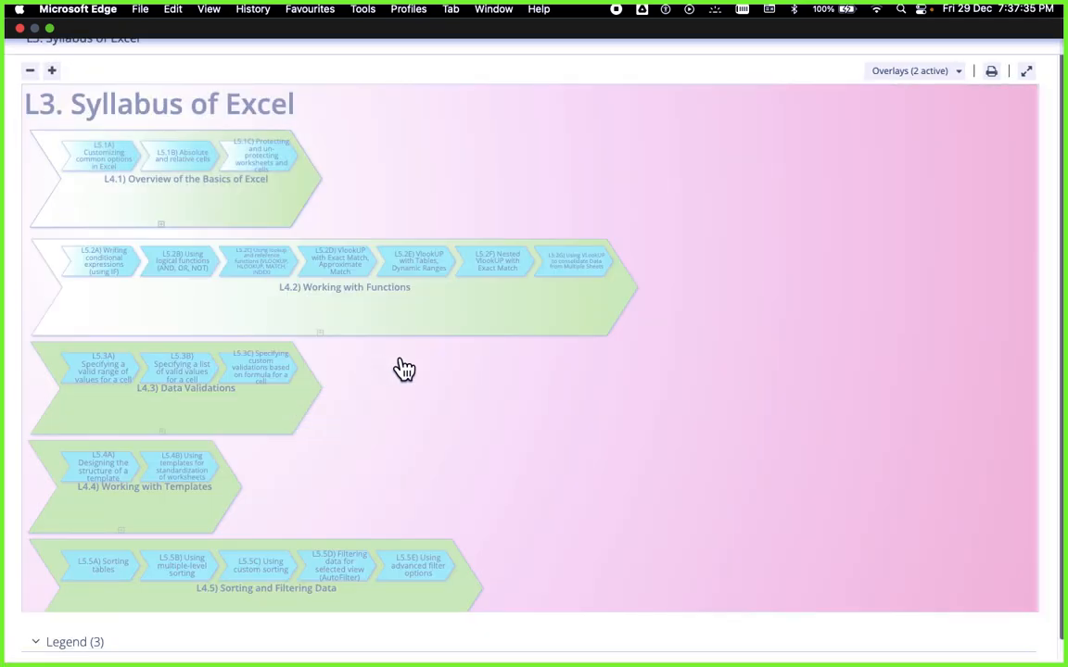
scroll(408, 366, "down", 15)
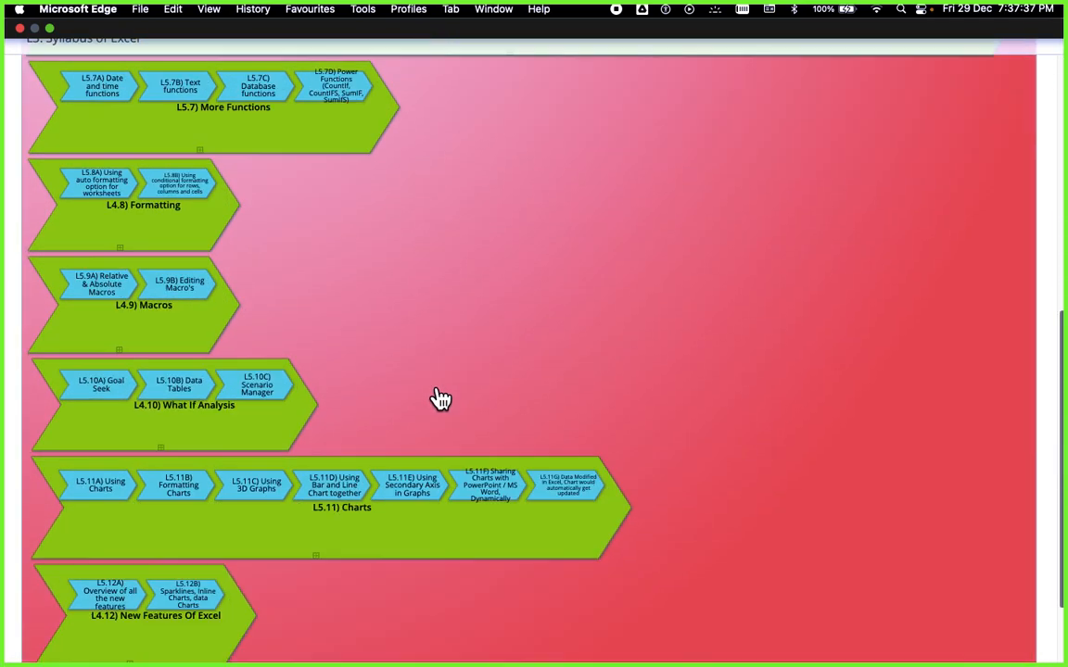
scroll(465, 438, "up", 15)
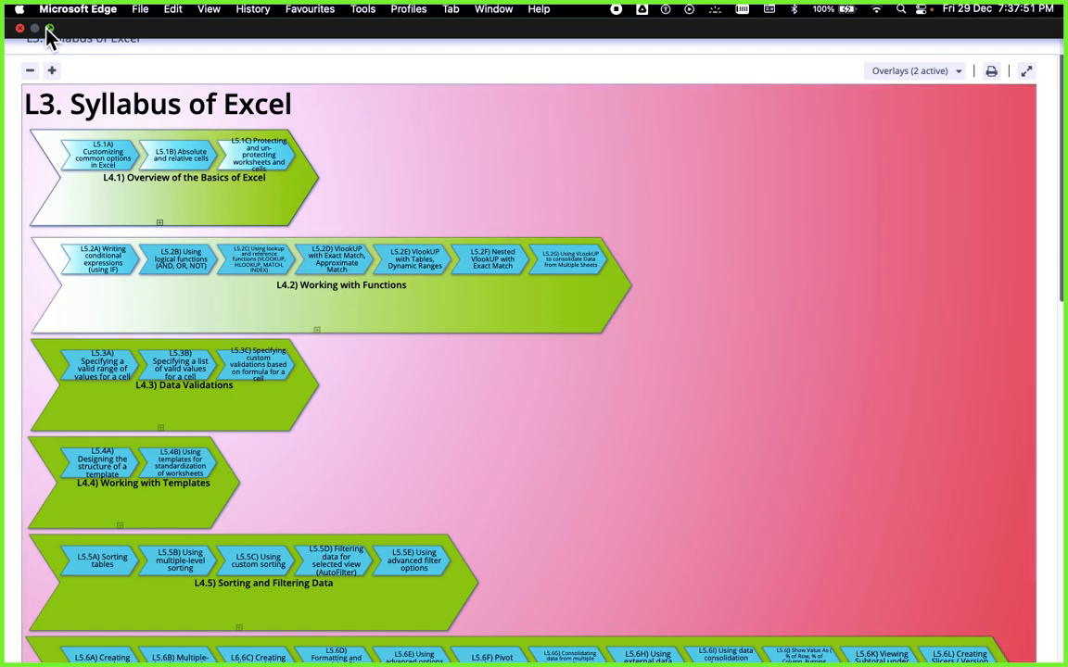
Enlarge the Syllabus of Excel diagram and show the description of L5.2A) Writing conditional expressions (using IF)
left_click(52, 70)
left_click(52, 70)
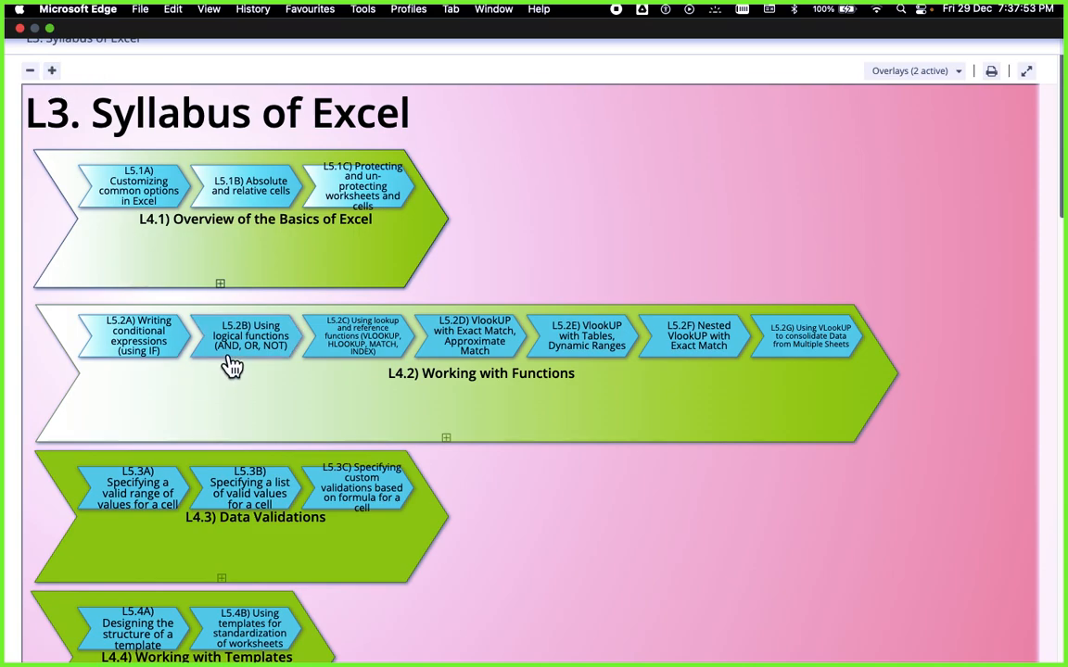
scroll(230, 364, "down", 3)
left_click(125, 220)
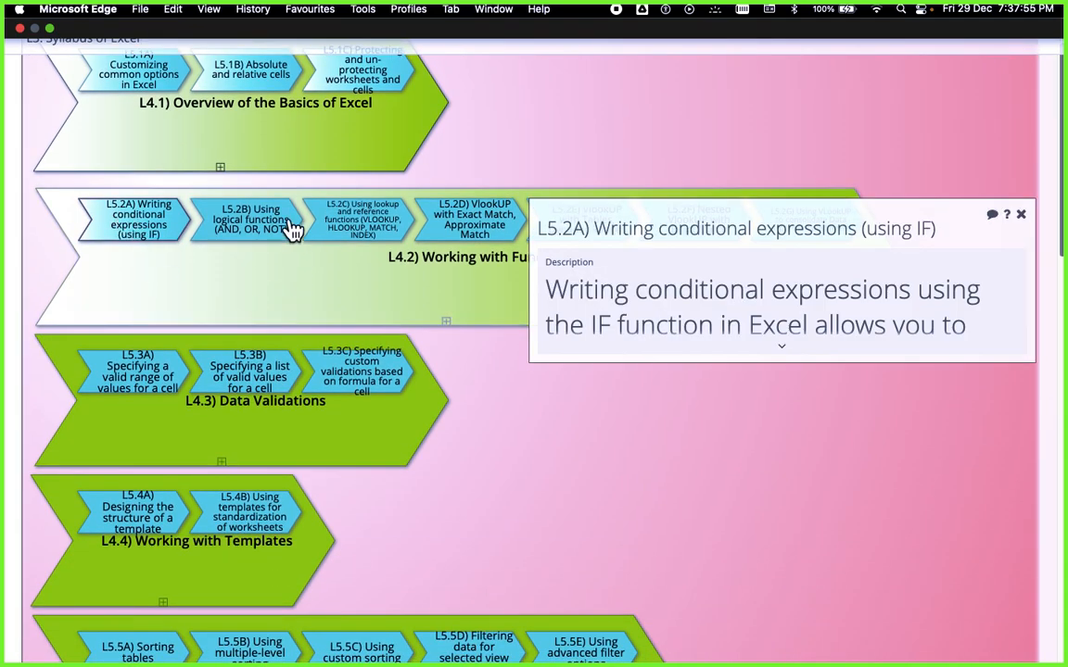
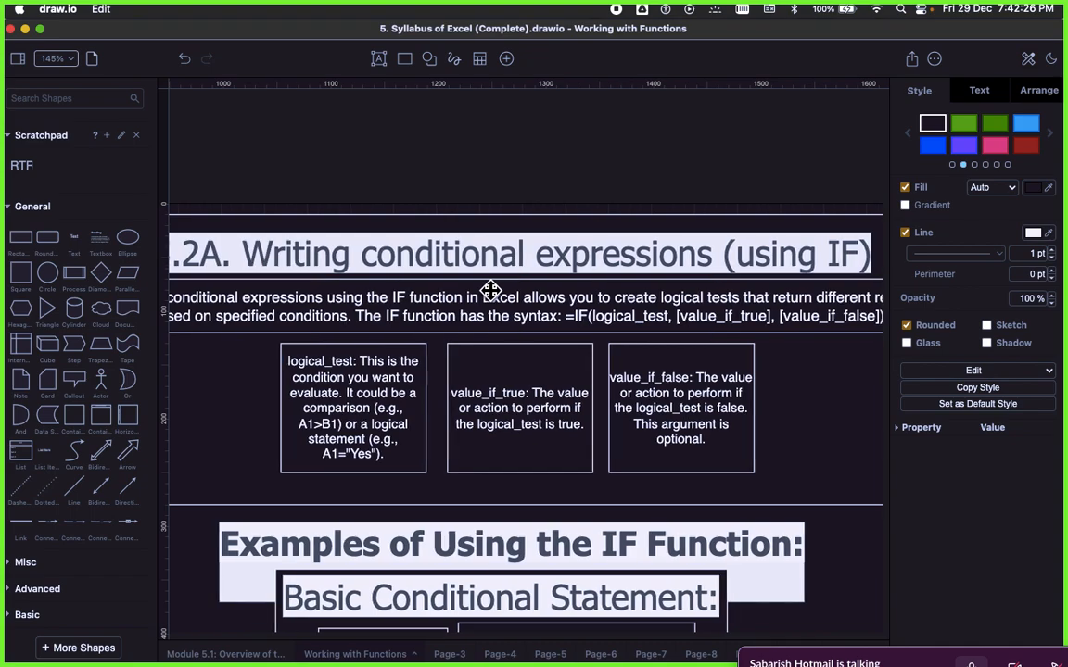
Read the L5.2A section on the Working with Functions page in draw.io, covering the IF function's syntax and arguments
scroll(491, 290, "right", 5)
scroll(490, 291, "left", 5)
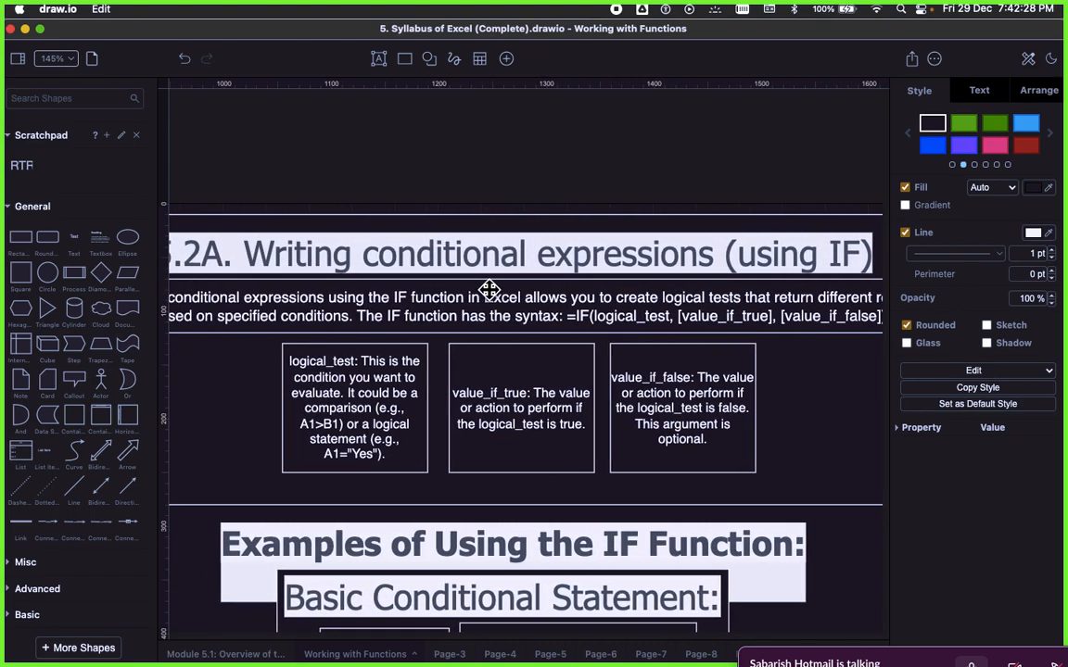
scroll(489, 291, "right", 2)
left_click(490, 295)
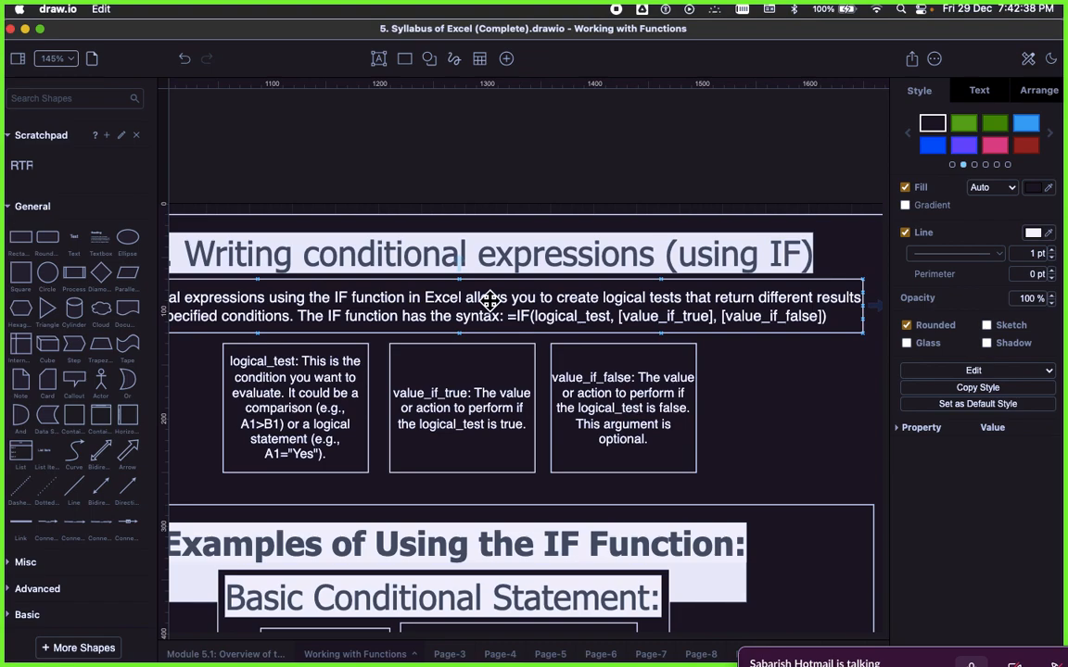
scroll(500, 302, "right", 5)
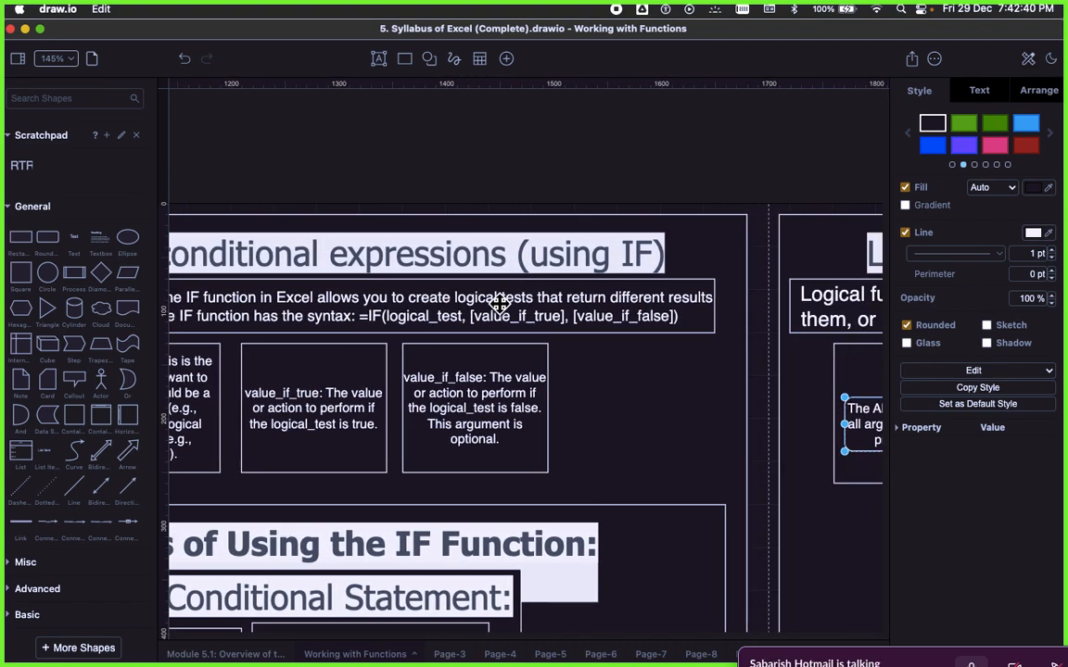
scroll(500, 302, "down", 1)
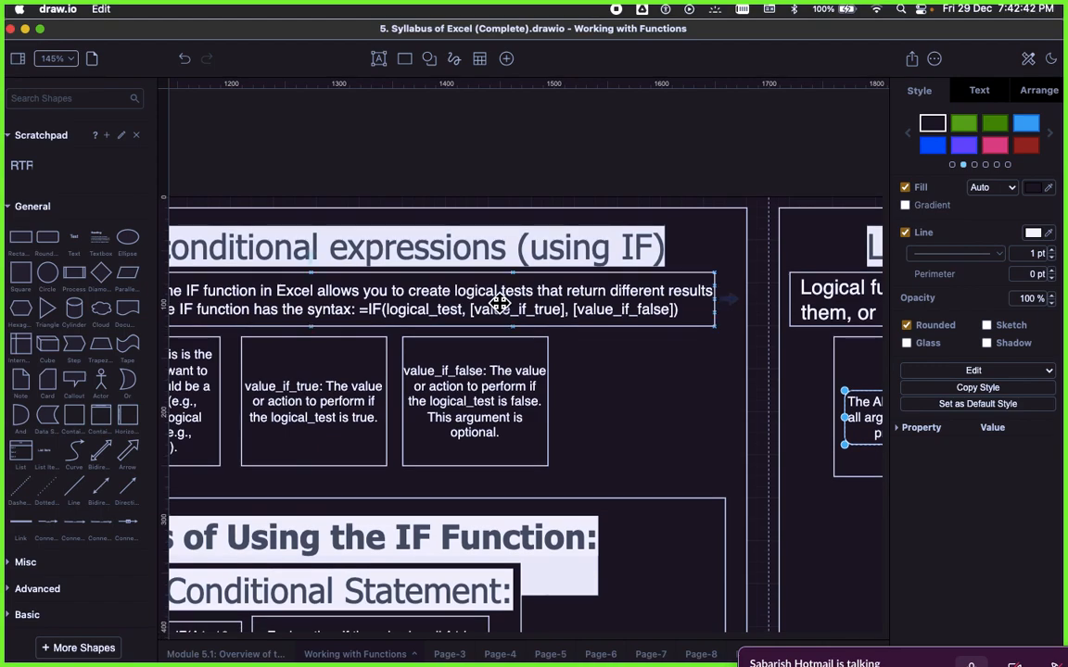
scroll(501, 302, "up", 5)
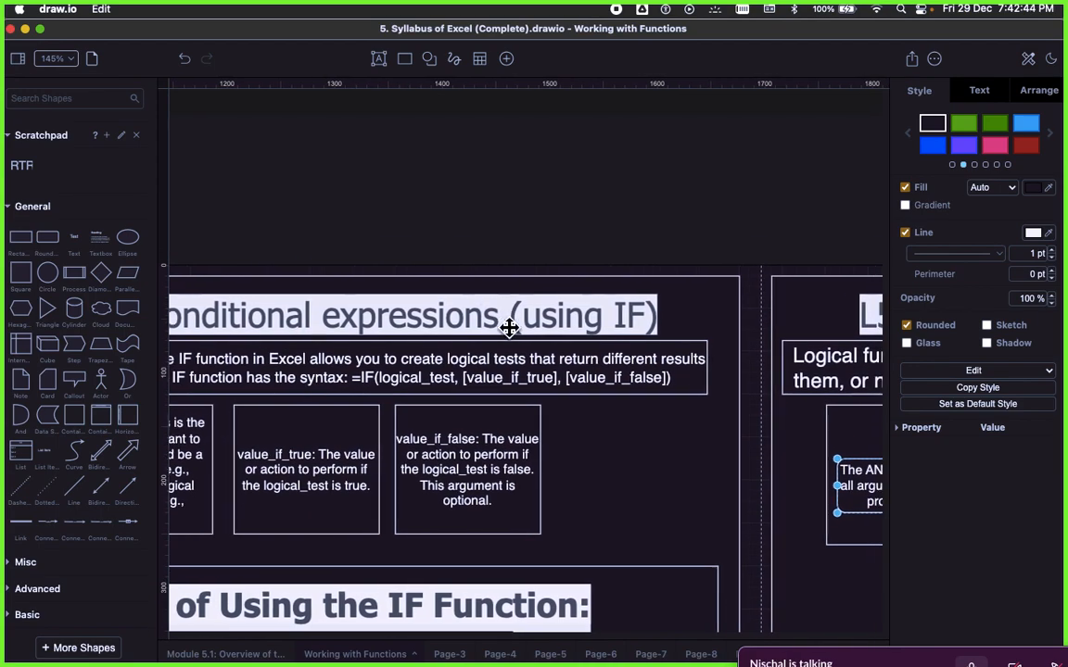
Look through the L5.2B section on logical functions, covering the AND, OR and NOT Function blocks
scroll(509, 328, "right", 20)
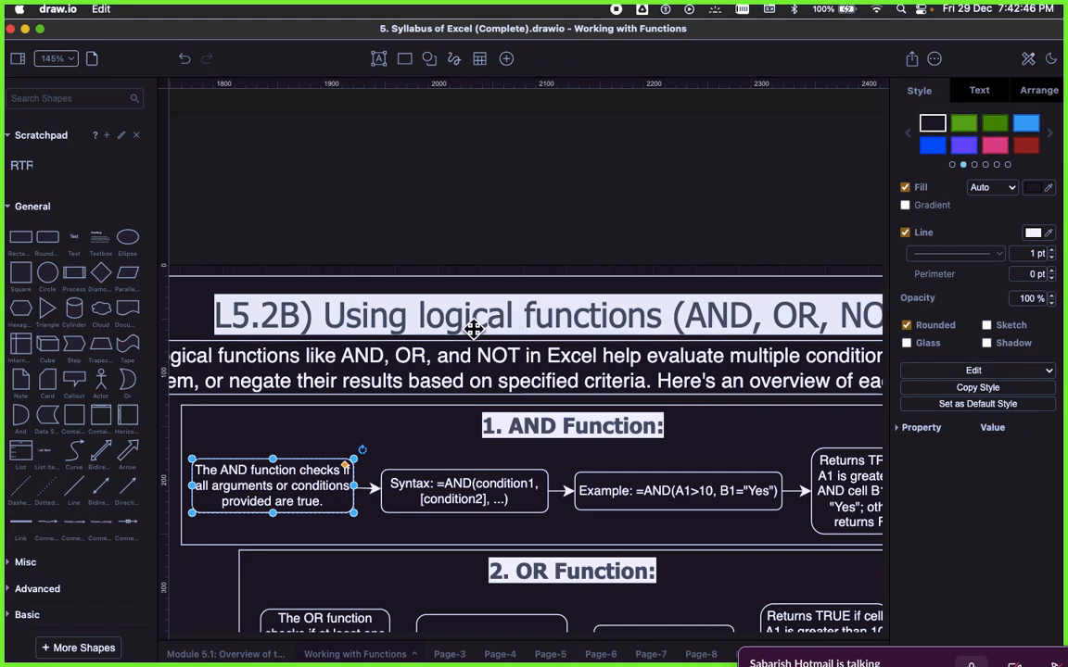
scroll(541, 346, "right", 3)
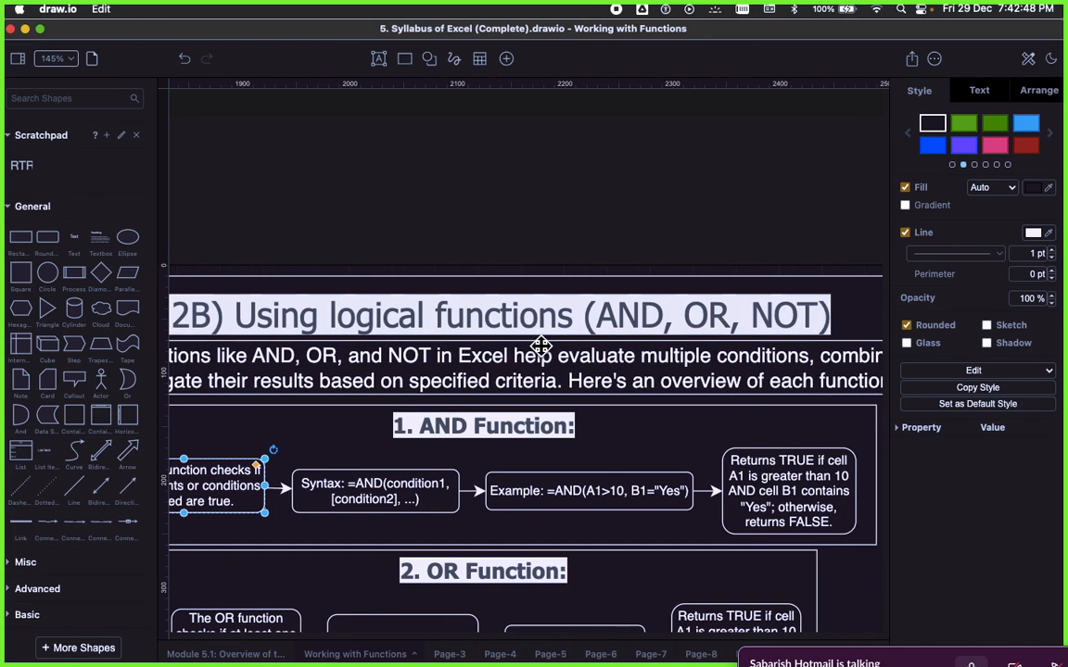
scroll(539, 346, "left", 3)
scroll(538, 345, "down", 3)
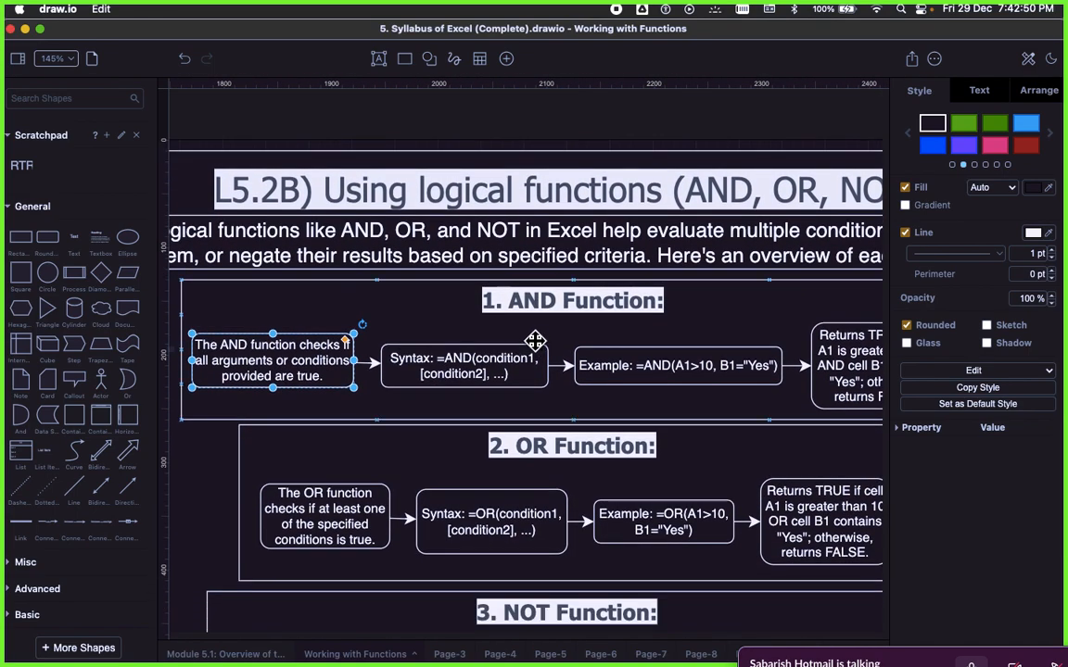
scroll(534, 341, "right", 3)
scroll(534, 341, "left", 4)
scroll(535, 343, "down", 3)
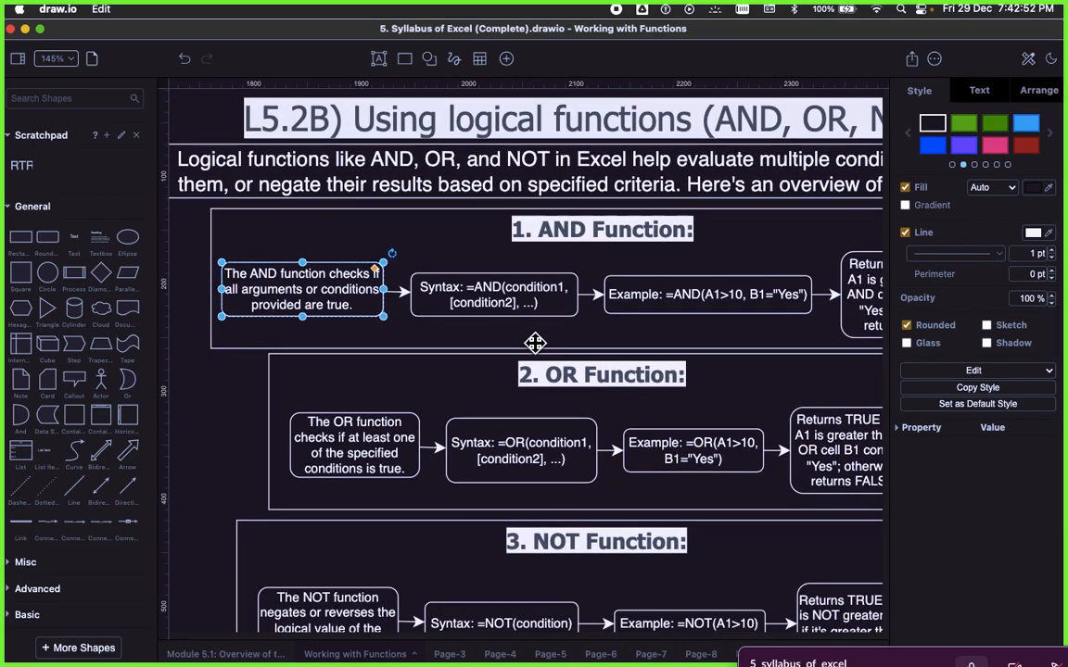
scroll(534, 343, "down", 1)
scroll(537, 342, "right", 2)
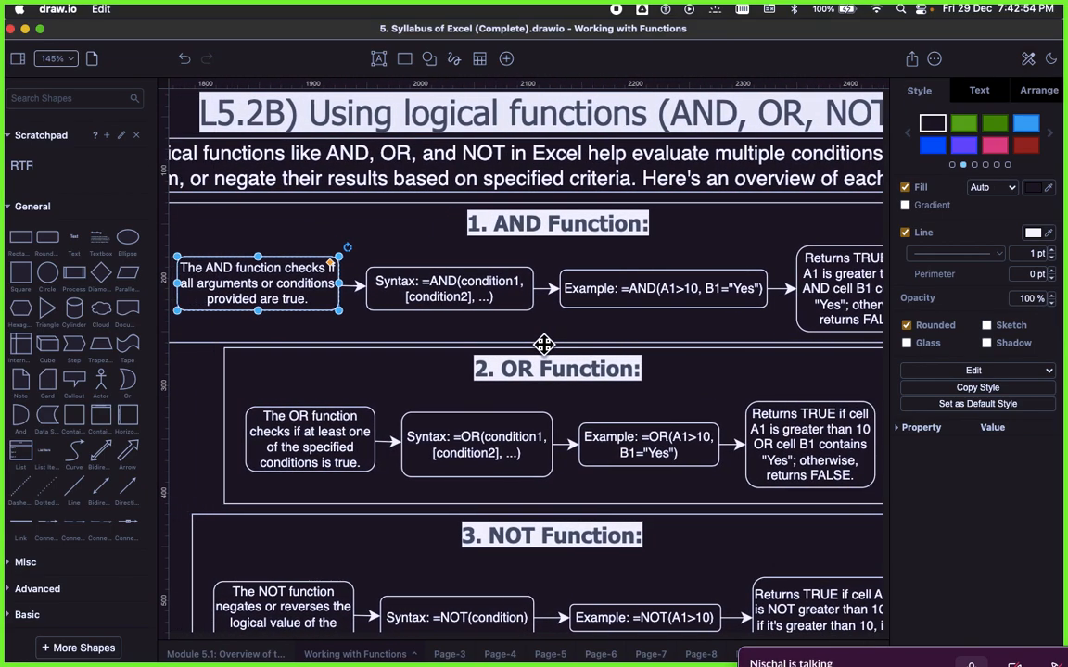
scroll(543, 344, "left", 2)
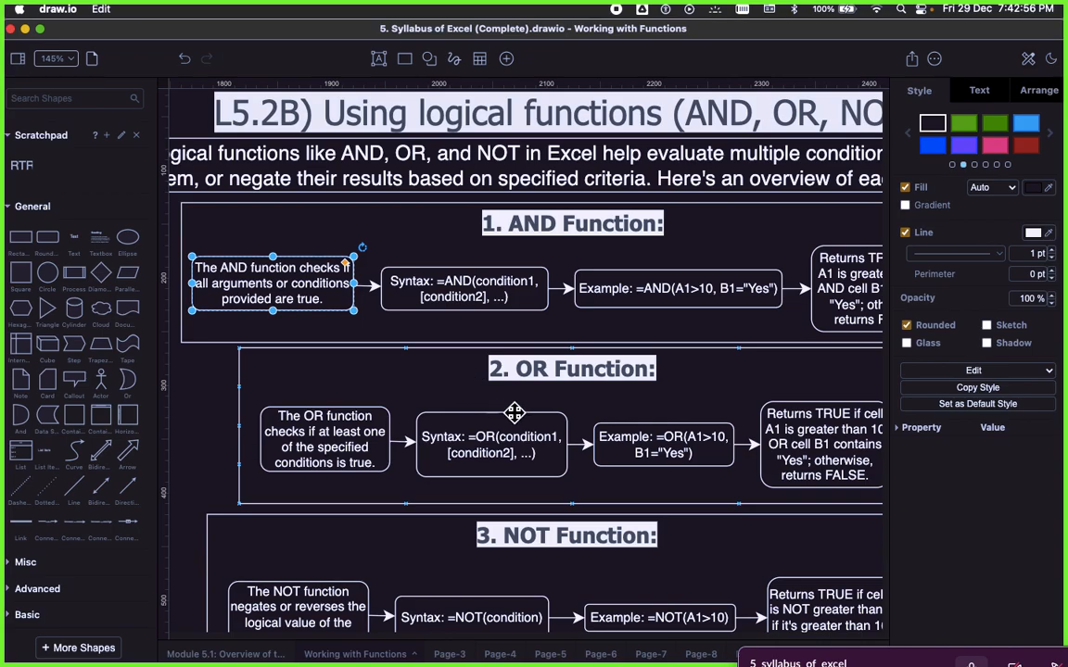
scroll(505, 394, "right", 3)
scroll(510, 378, "left", 3)
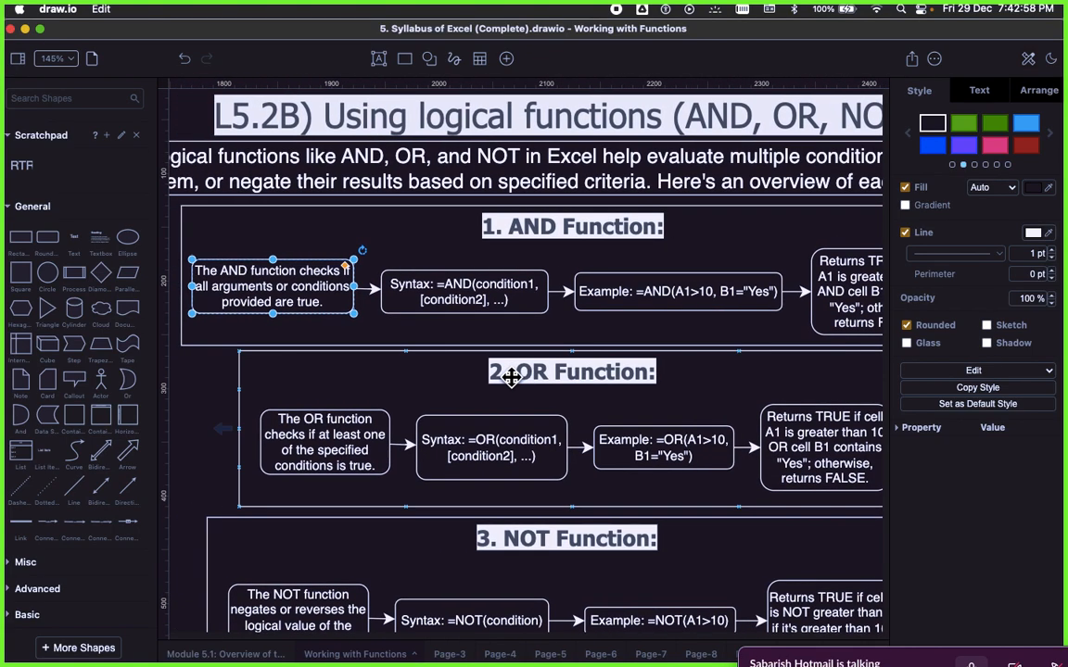
scroll(513, 376, "down", 1)
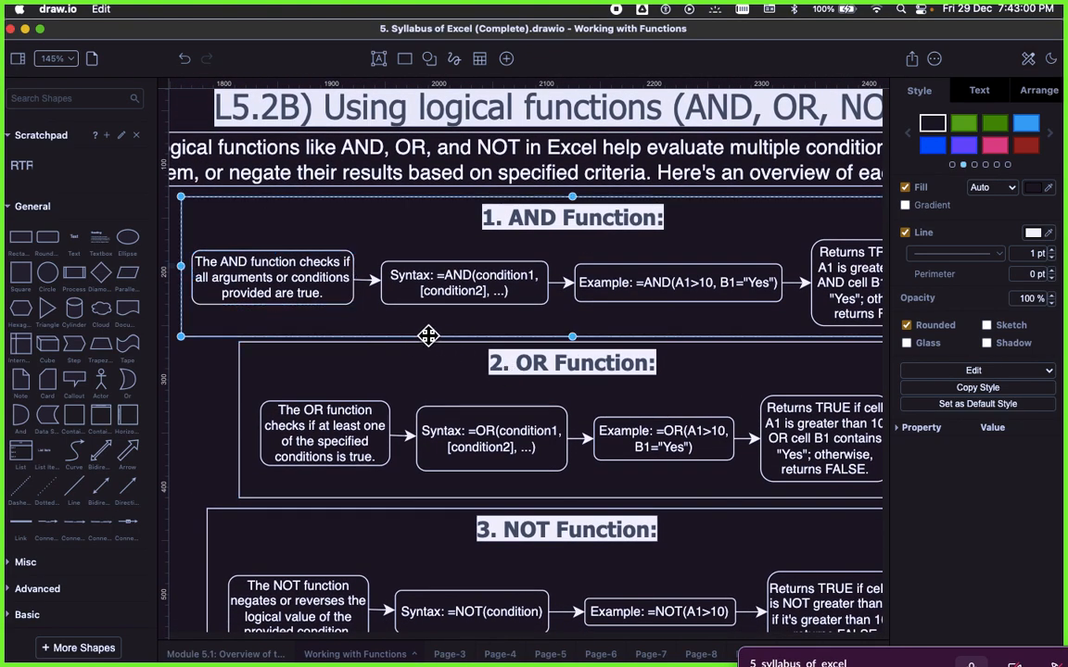
Examine the AND Function block from its definition through its syntax to its example box
left_click(446, 339)
scroll(447, 339, "right", 5)
scroll(447, 339, "left", 7)
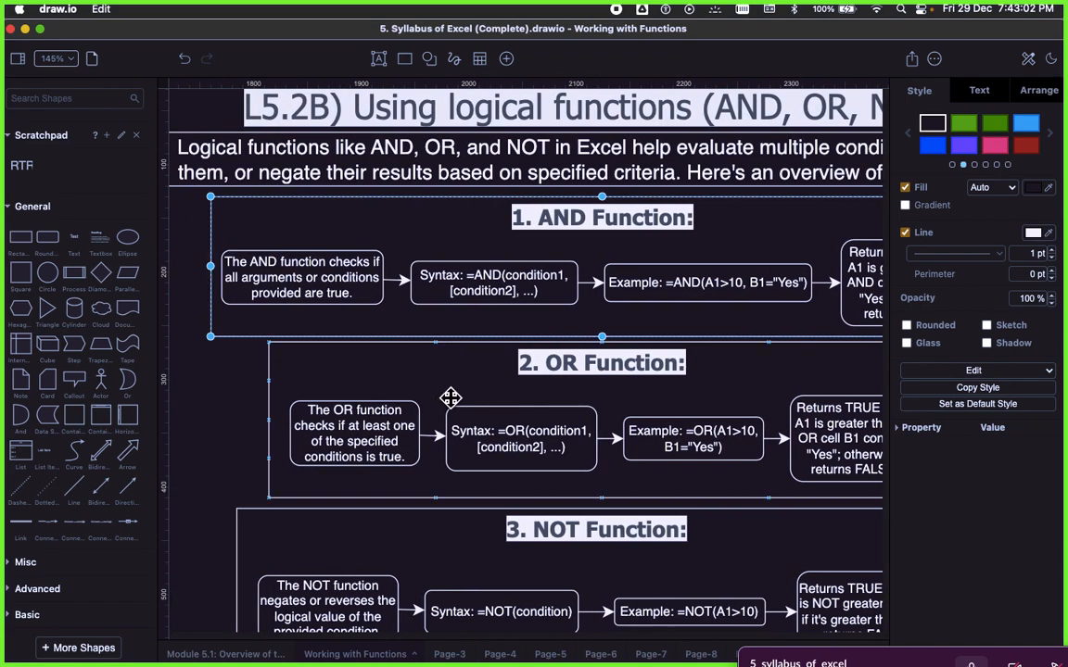
left_click(309, 263)
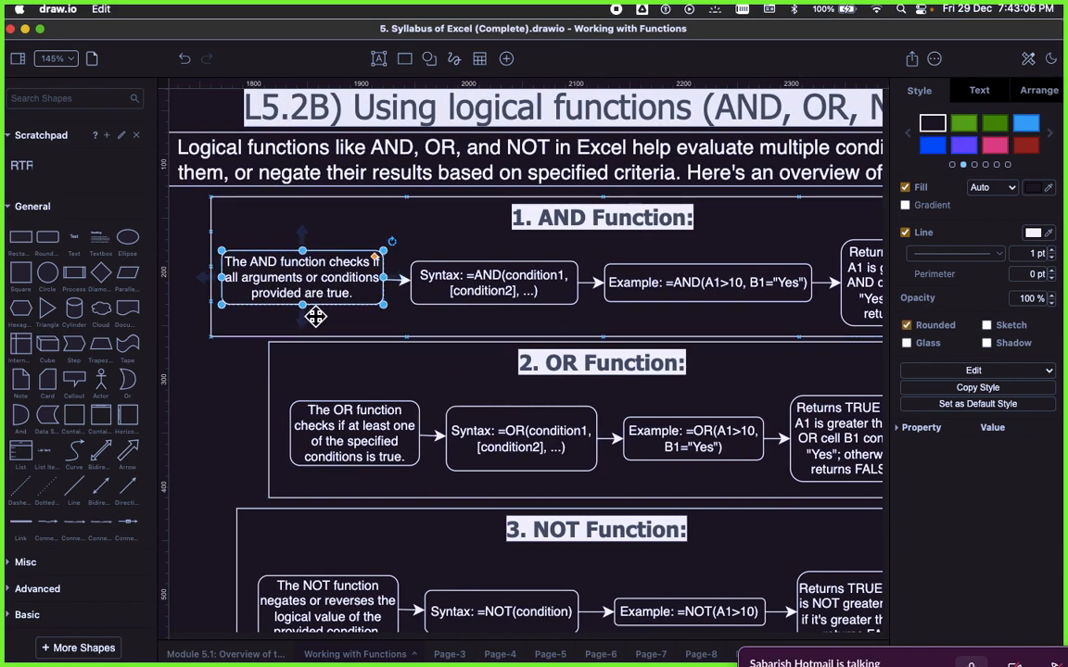
left_click(428, 271)
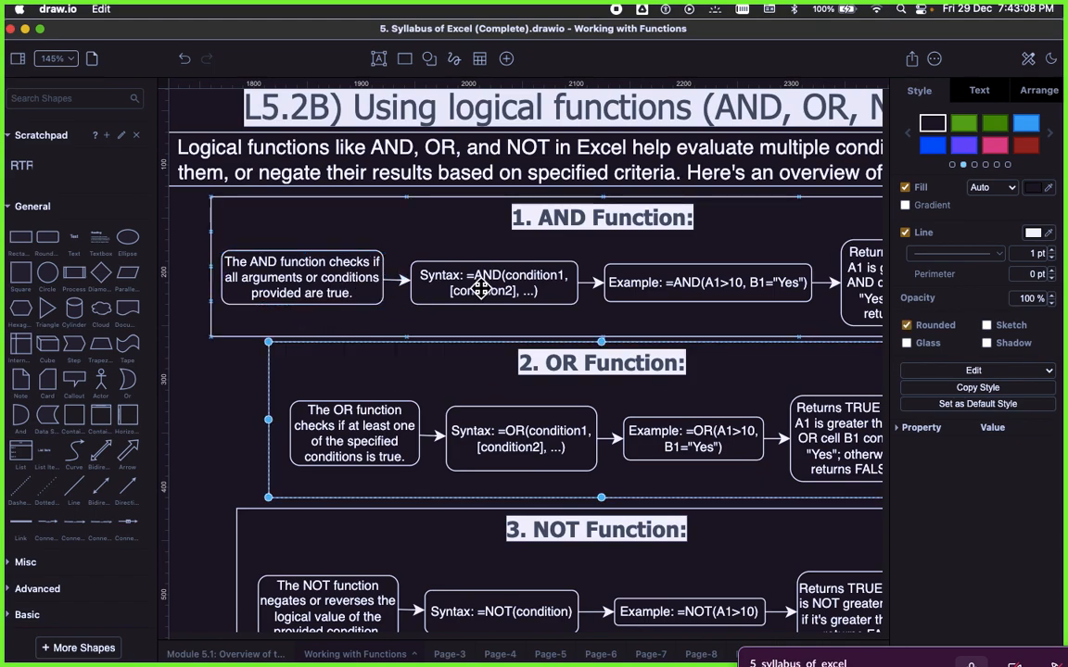
scroll(592, 304, "right", 4)
left_click(514, 283)
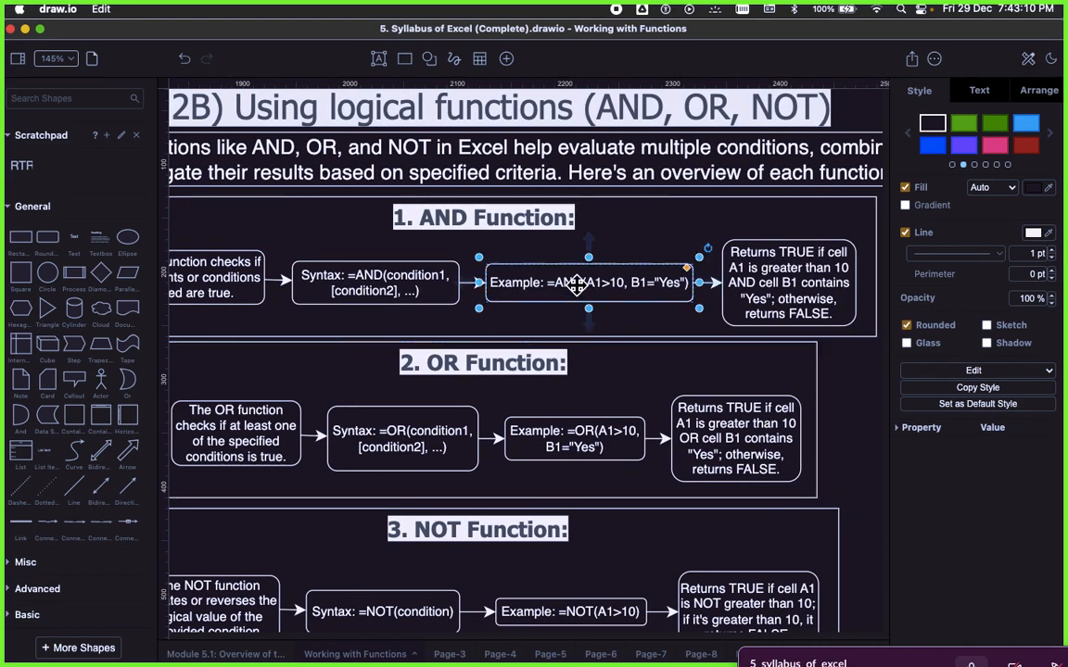
Switch to Microsoft Edge, bring up the Syllabus of Excel workbook and view its Vlookup sheet
key("super+Tab")
key("super+Tab")
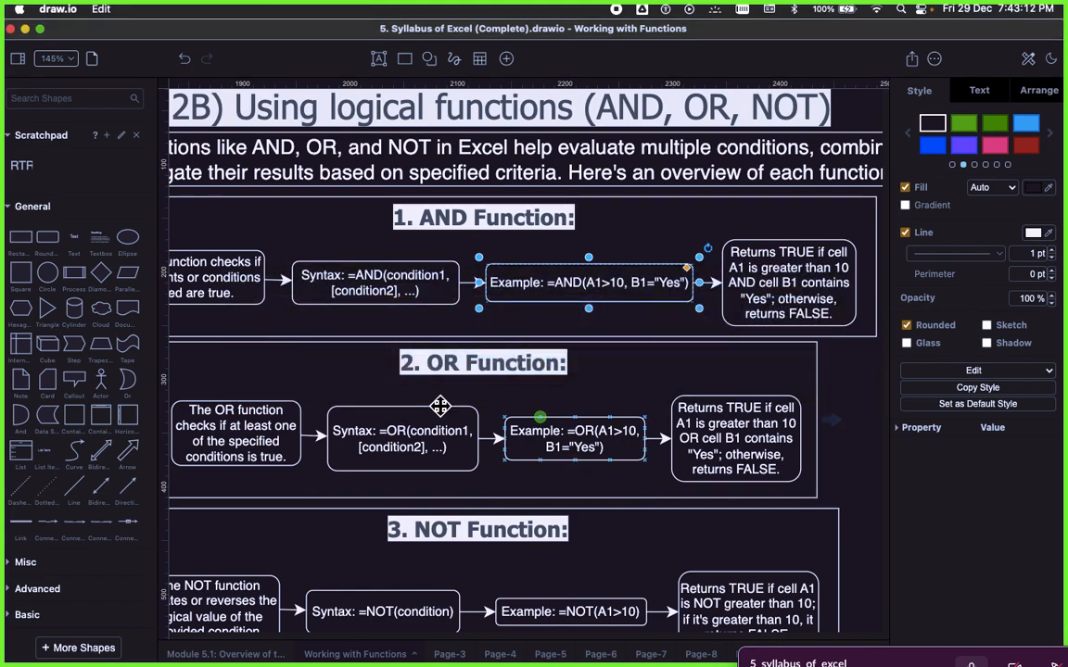
key("super+Tab")
key("super+Tab")
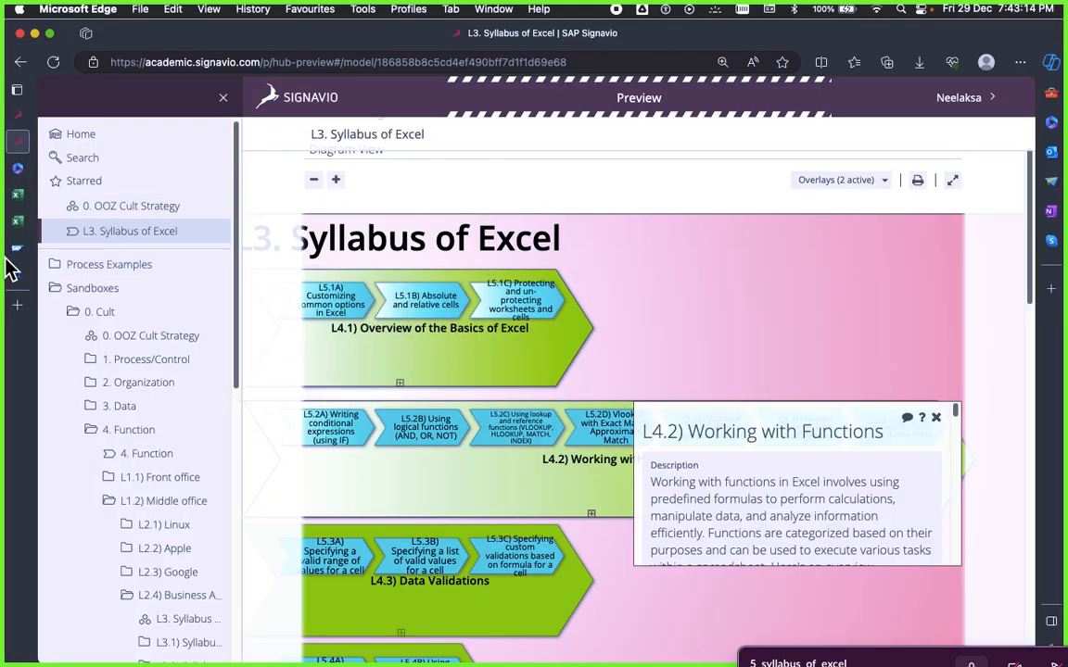
left_click(18, 223)
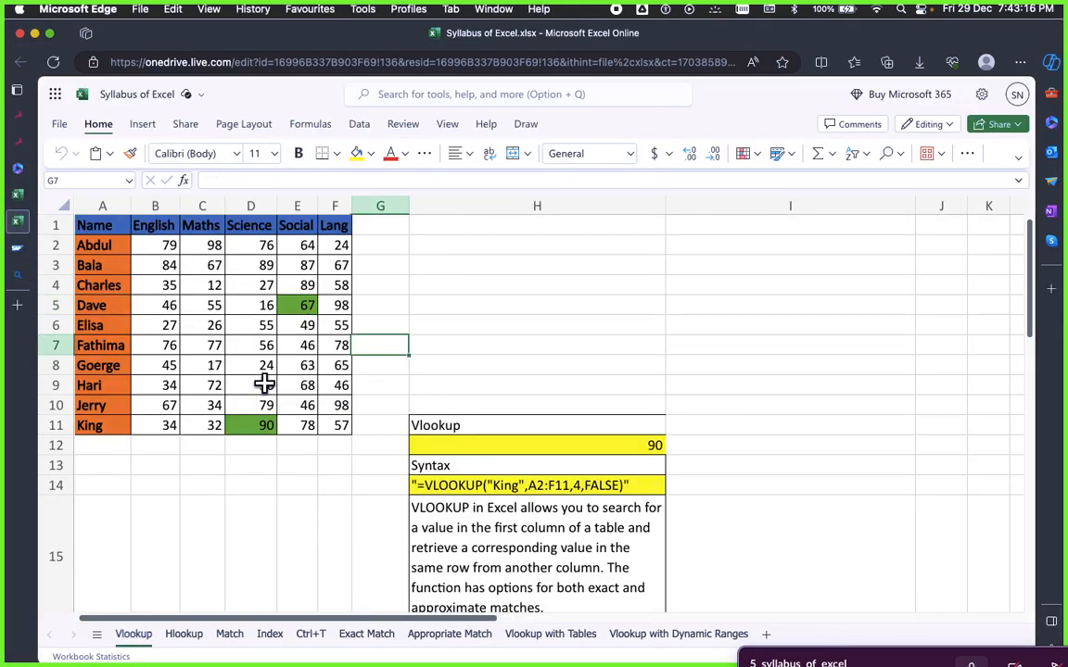
scroll(258, 388, "down", 5)
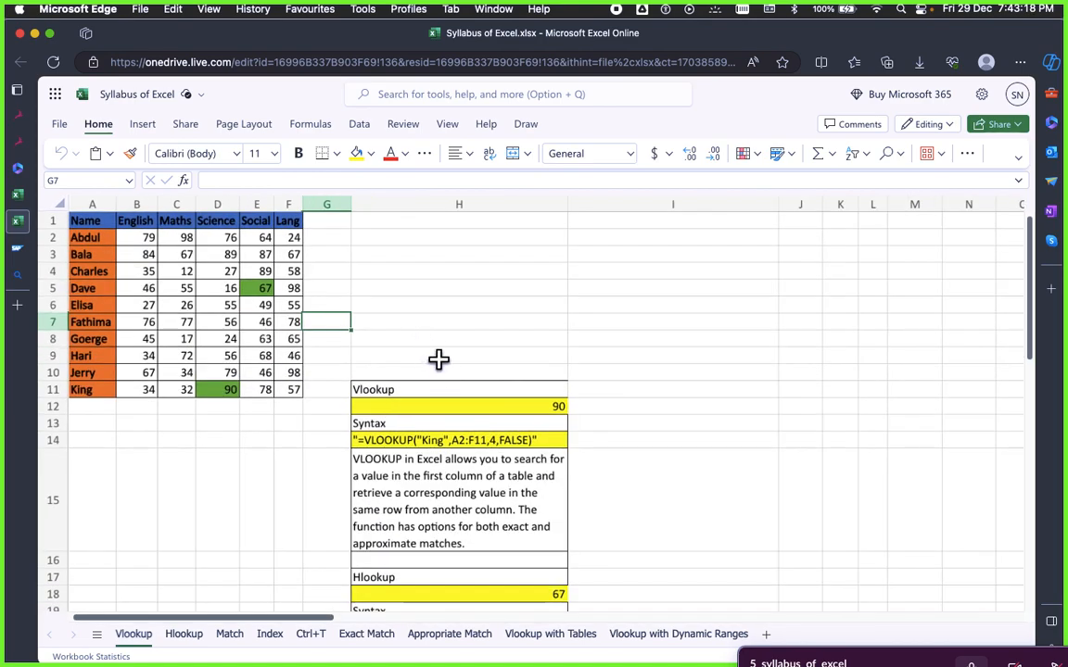
Duplicate the Vlookup sheet and rename the copy "And, Or, Not"
right_click(139, 634)
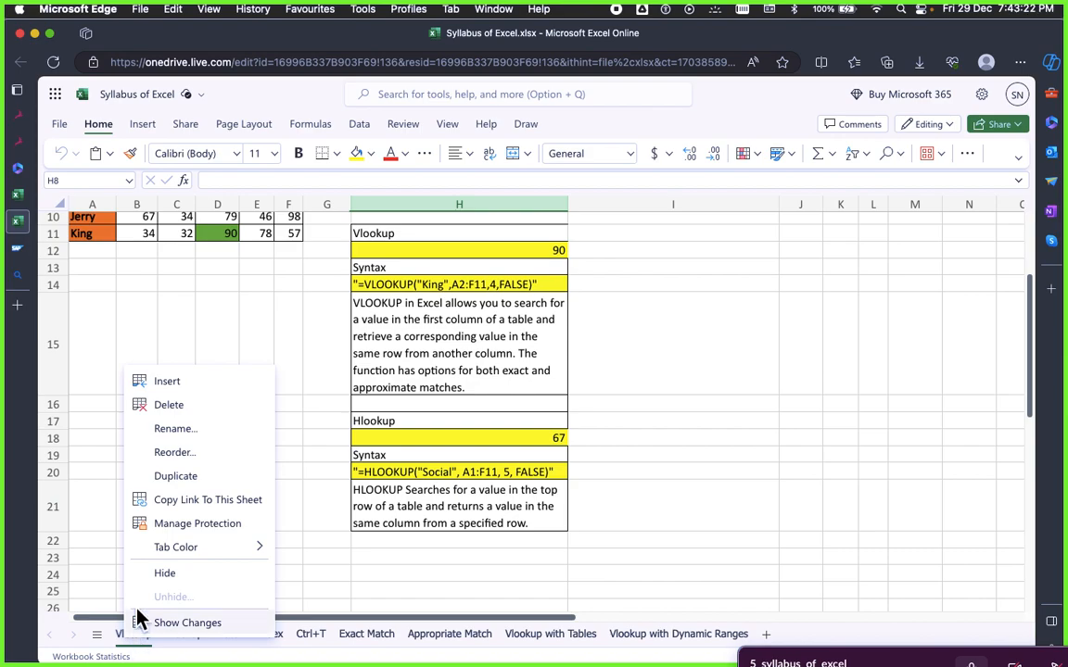
left_click(176, 475)
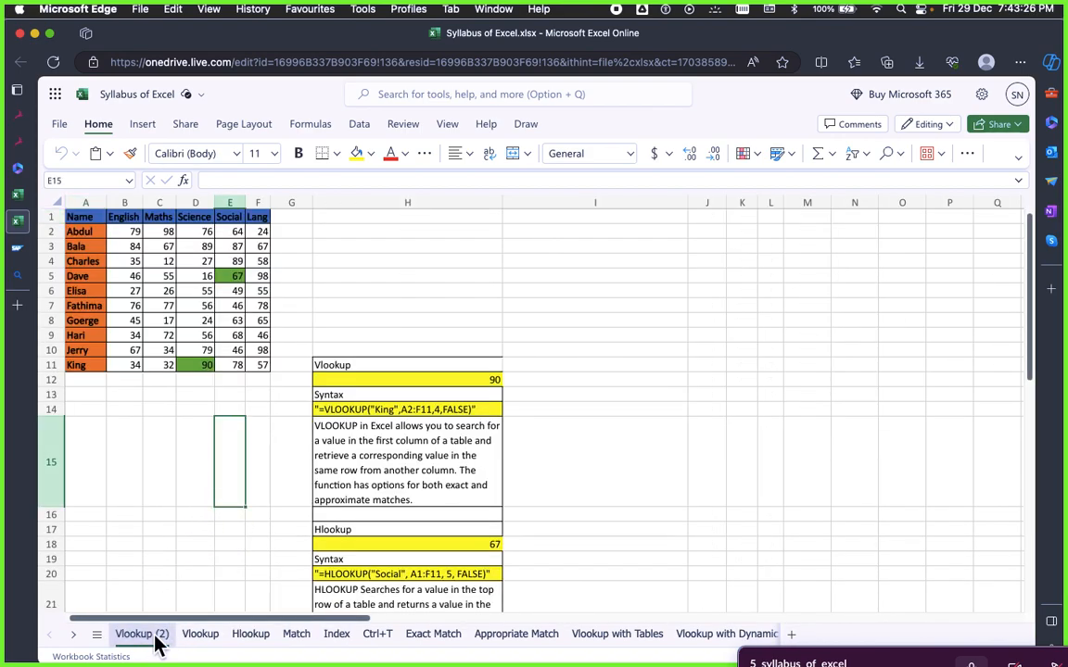
right_click(153, 639)
left_click(205, 424)
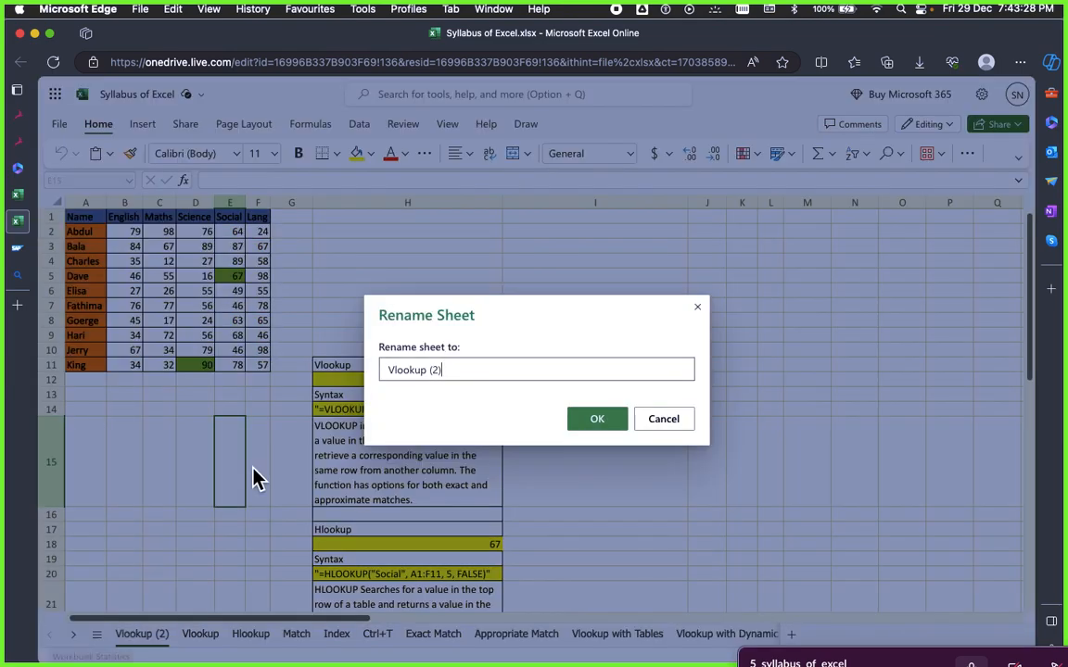
type("And, Or, Not")
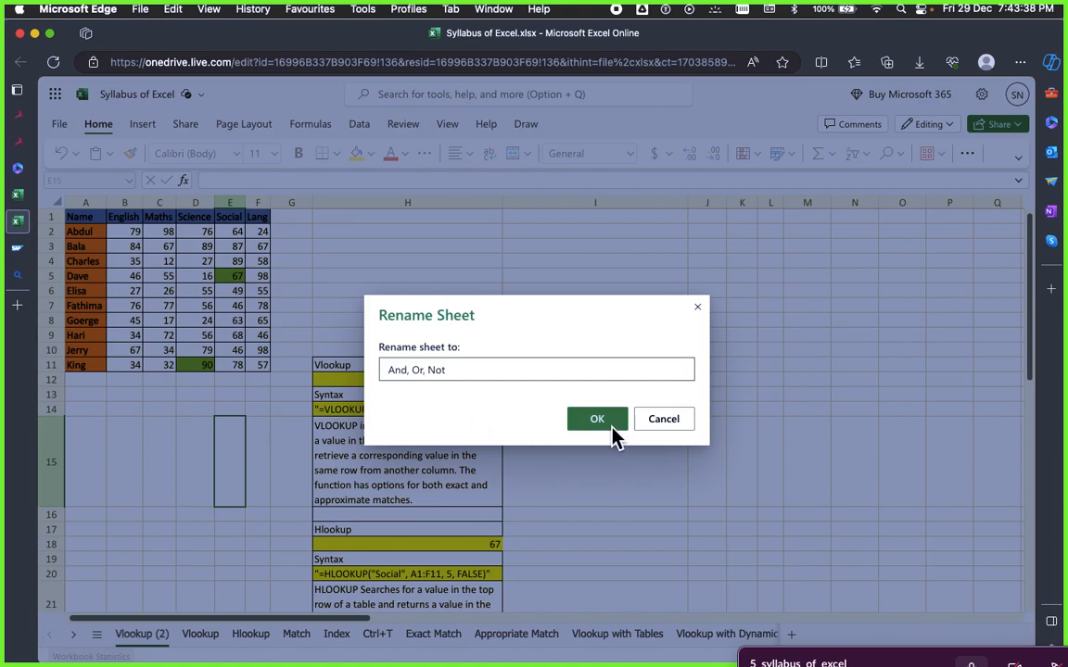
left_click(604, 423)
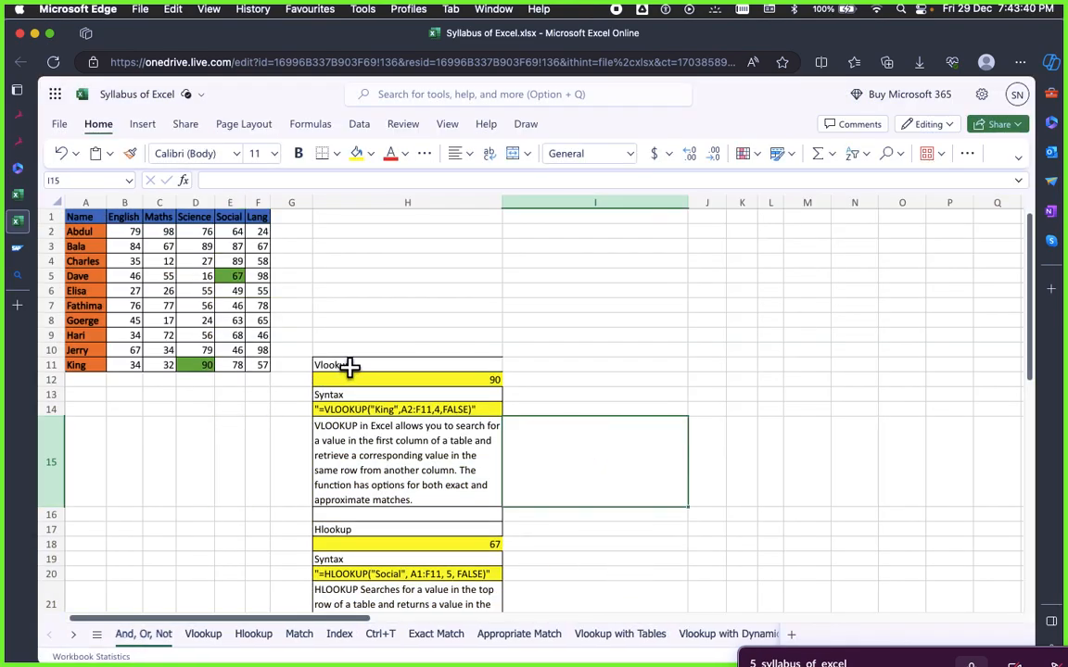
Clear the Vlookup and Hlookup notes from column H by copying blank cells I16:I27 and pasting them from H10 downward
left_click_drag(350, 367, 361, 593)
left_click_drag(393, 493, 406, 487)
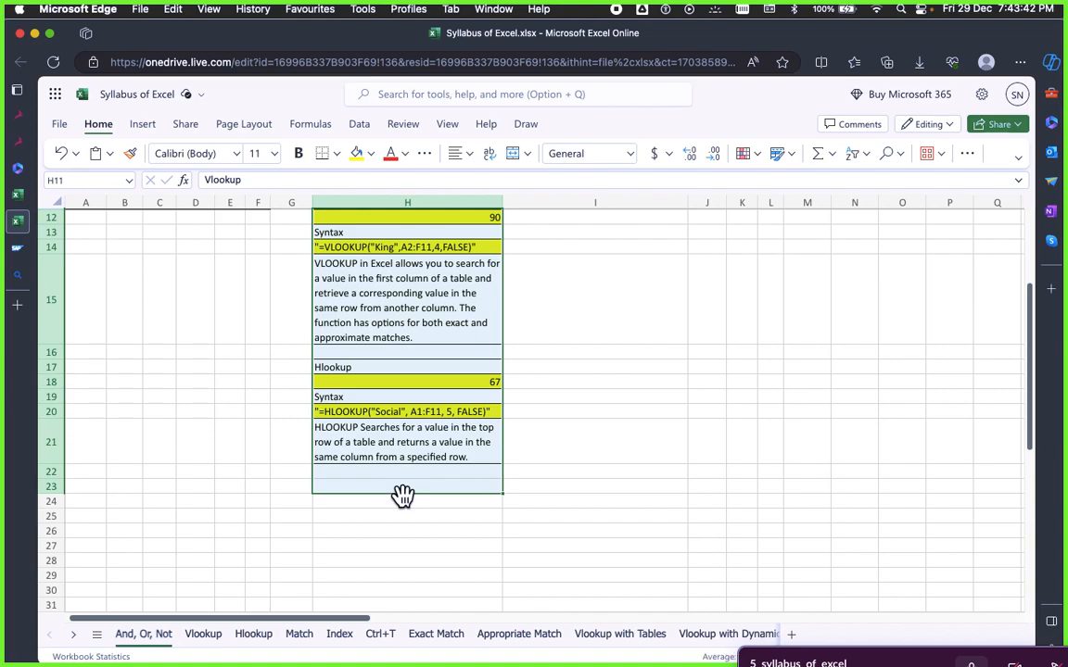
left_click_drag(574, 354, 584, 543)
key("ctrl+c")
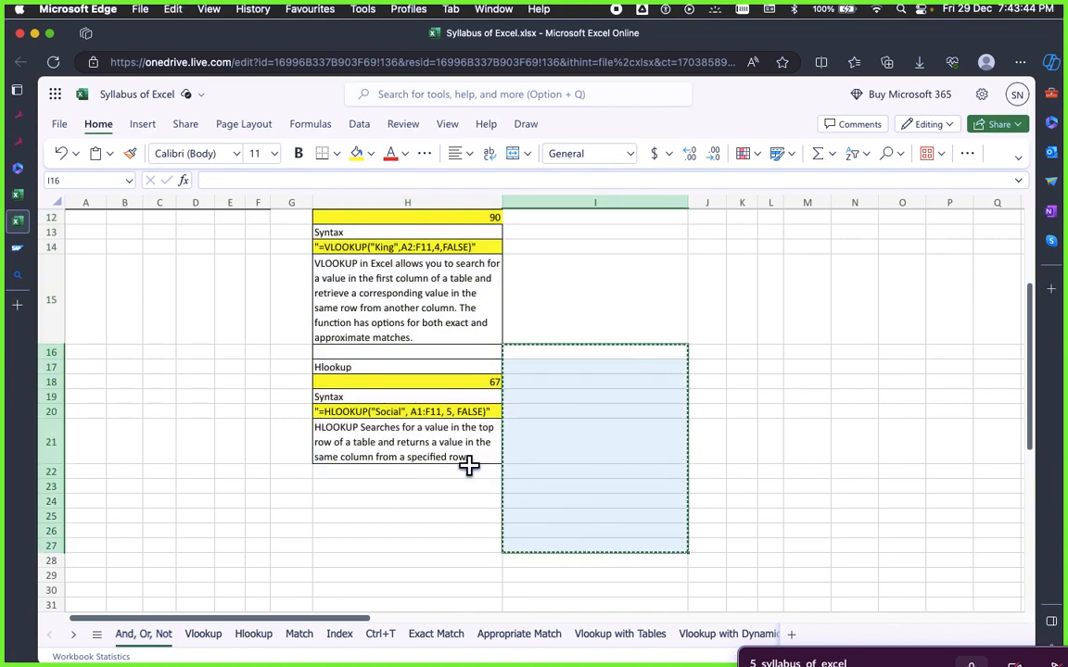
scroll(408, 412, "up", 5)
left_click(342, 350)
key("super+v")
left_click(526, 380)
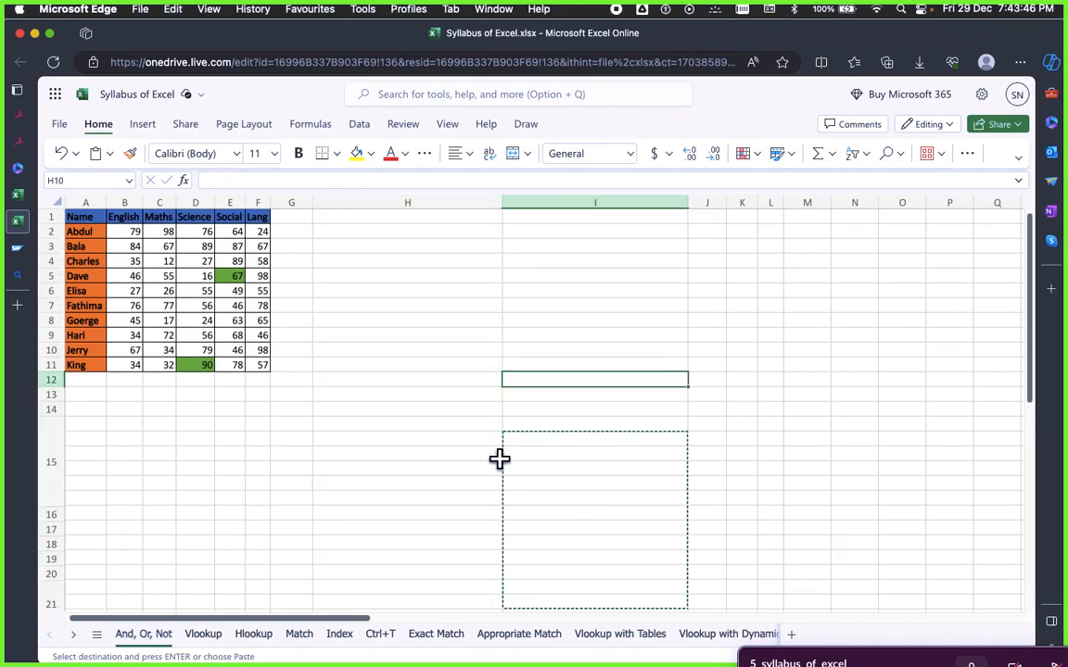
scroll(443, 458, "down", 3)
scroll(425, 442, "up", 2)
scroll(423, 441, "up", 2)
left_click(360, 376)
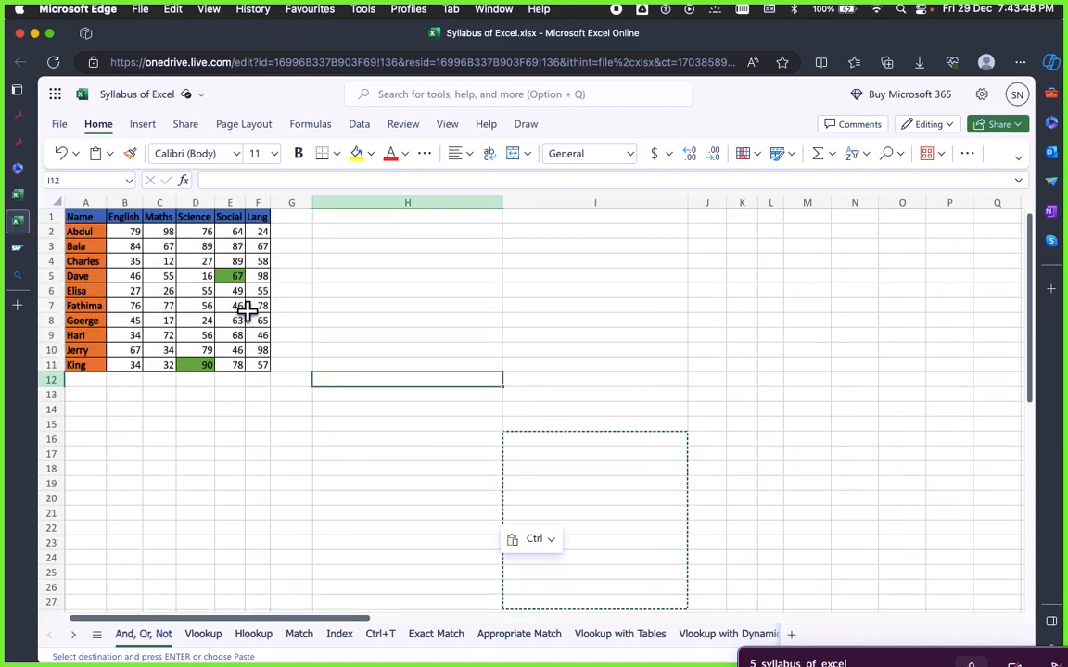
Replace the green highlight on cells E5 and D11 of the marks table with a white fill
left_click(238, 275)
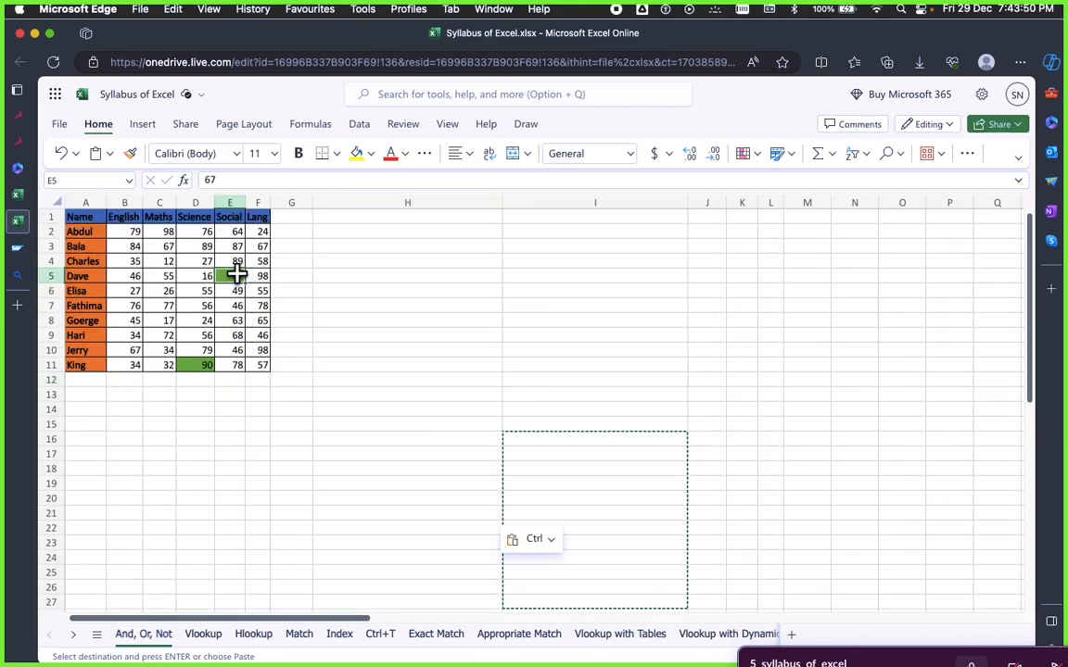
left_click(207, 365, "super")
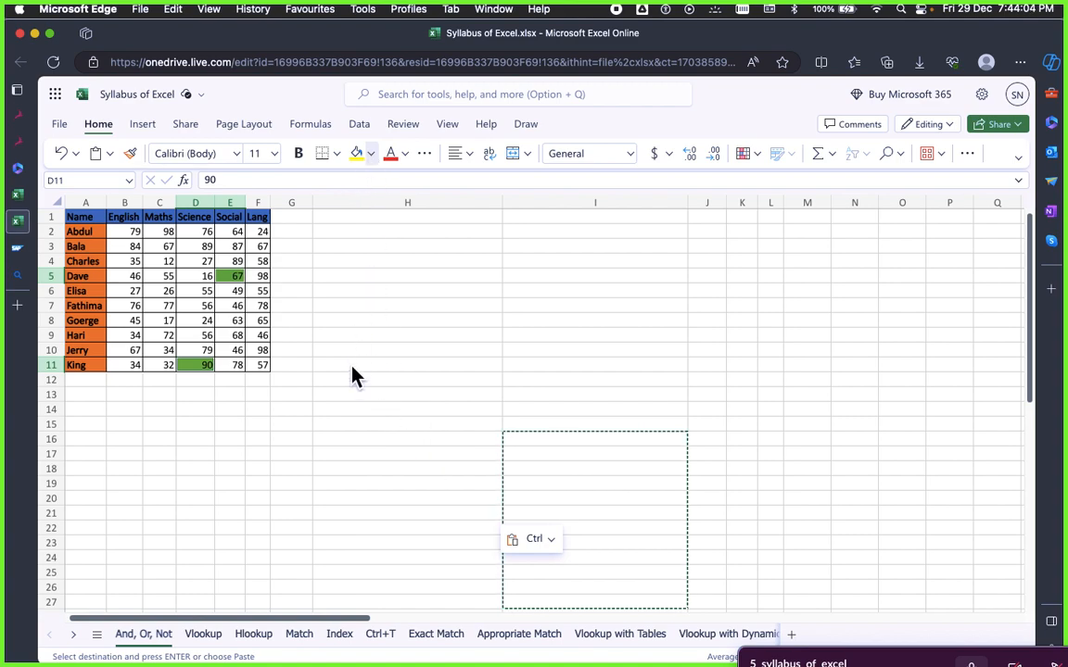
left_click(302, 458)
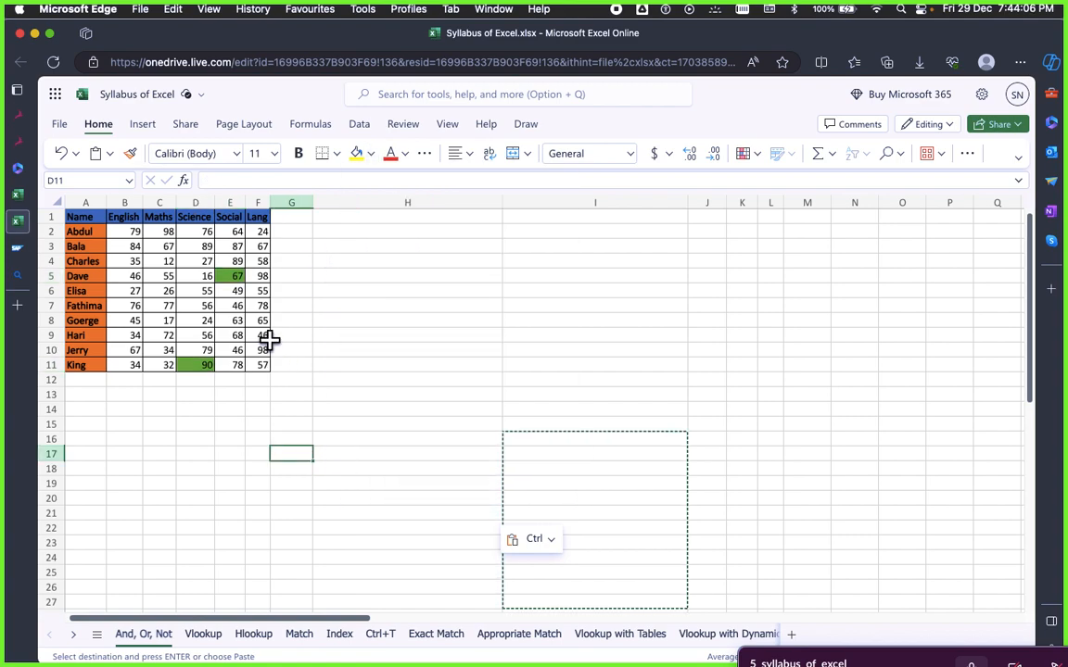
left_click(236, 278)
left_click(202, 364, "super")
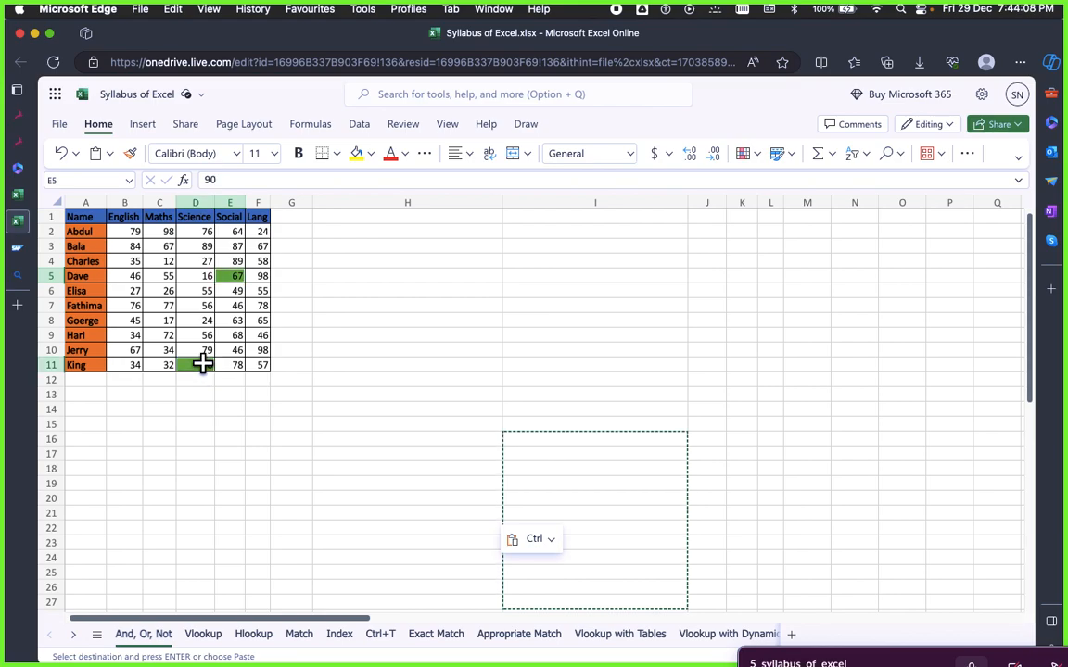
left_click(369, 154)
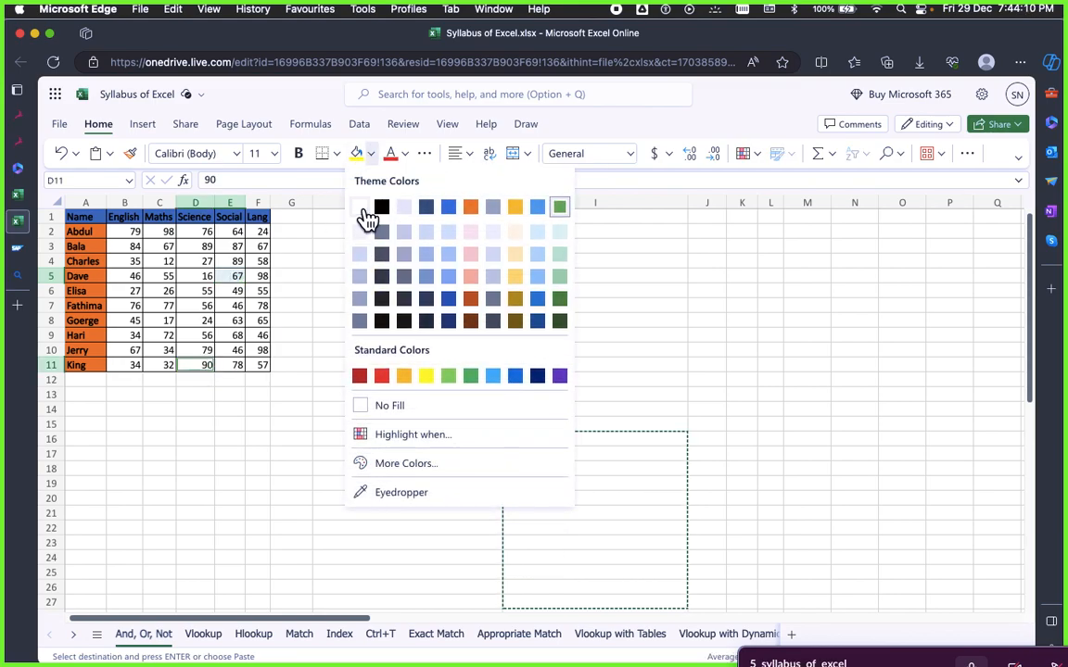
left_click(367, 218)
left_click(320, 294)
left_click(302, 332)
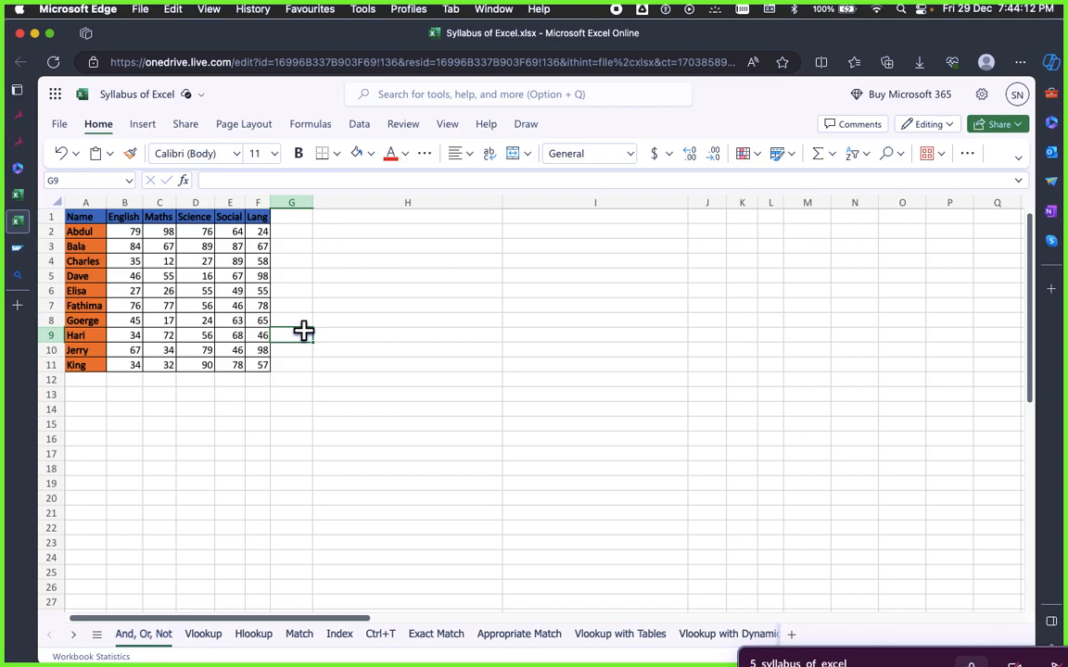
left_click(341, 335)
left_click(351, 375)
Switch to draw.io to review the AND Function block, return to the workbook in Edge, and try pasting the copied example box into H11
key("super+Tab")
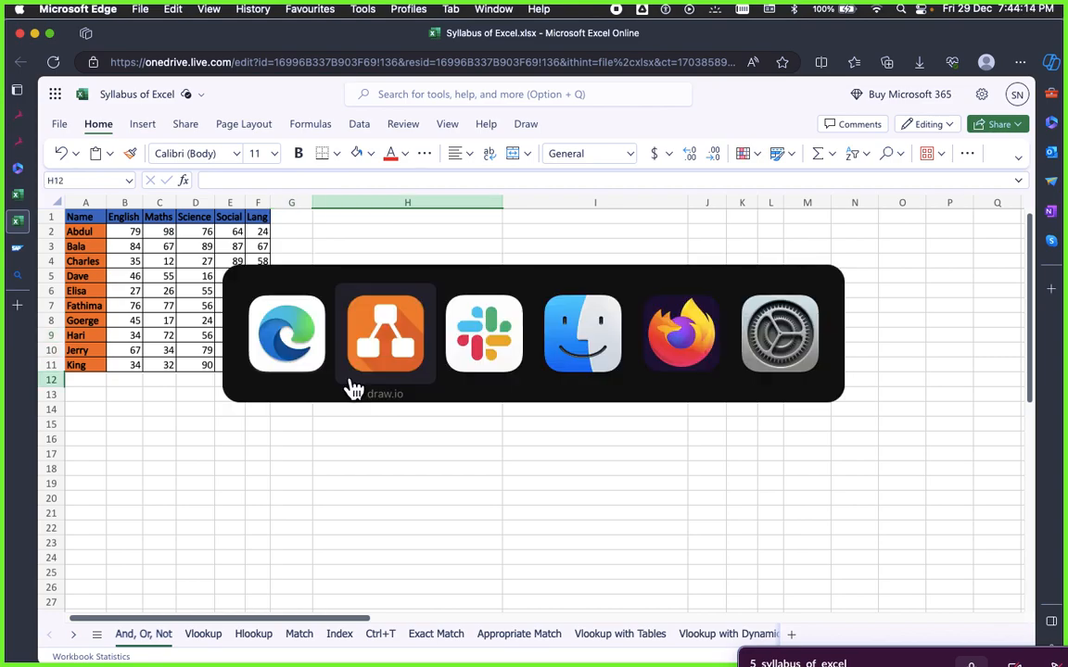
scroll(321, 336, "up", 2)
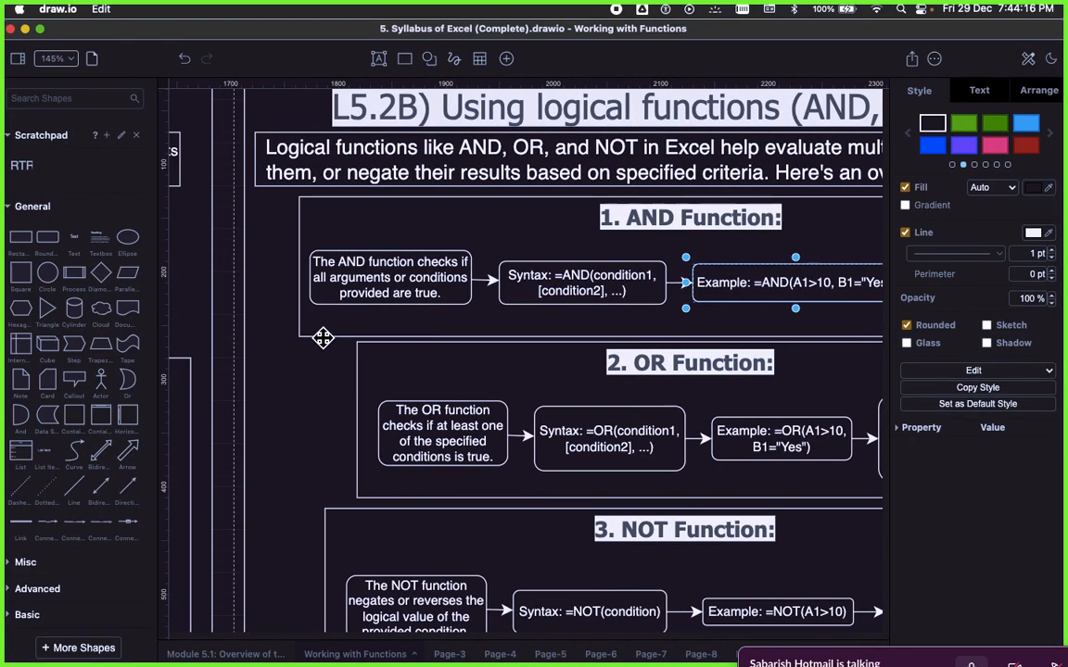
scroll(322, 336, "right", 3)
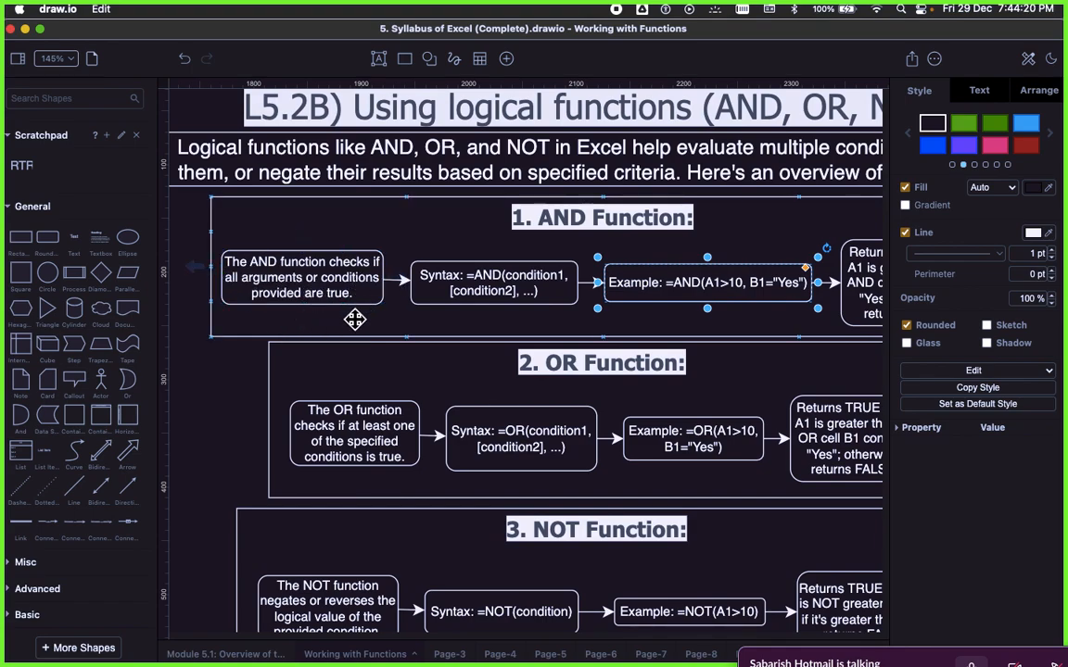
scroll(355, 318, "right", 8)
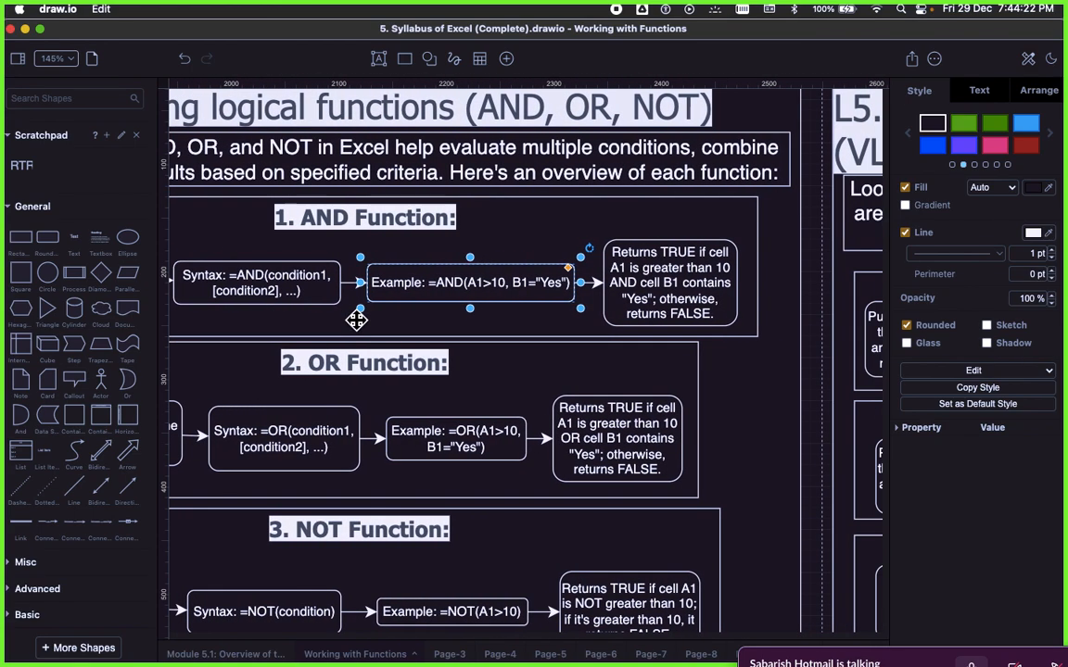
scroll(357, 319, "left", 2)
key("super+Tab")
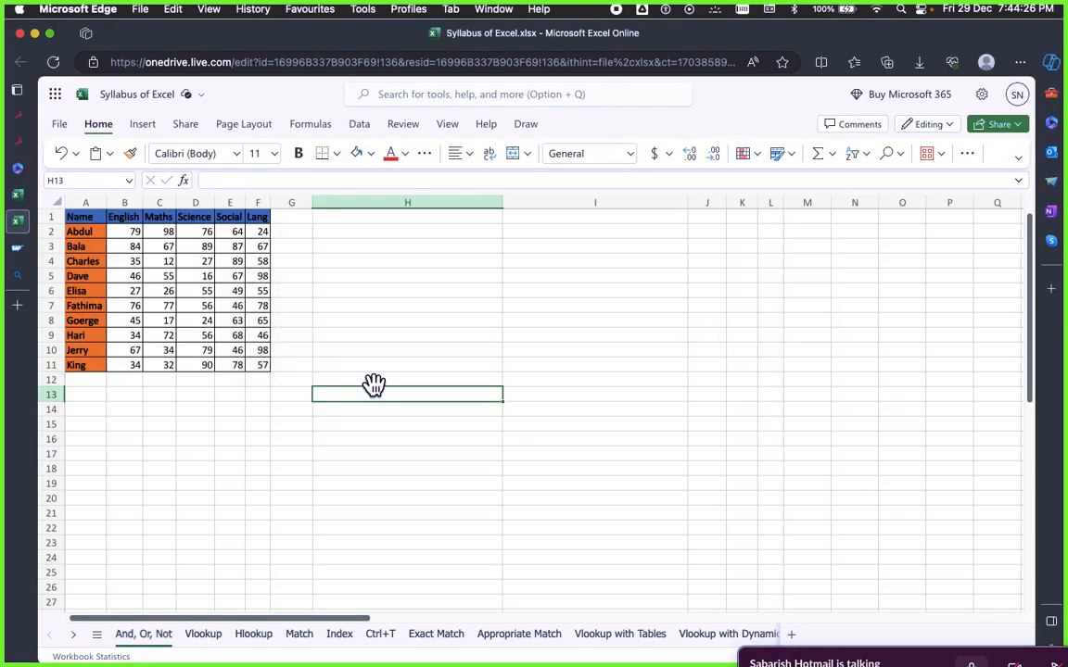
key("super+Tab")
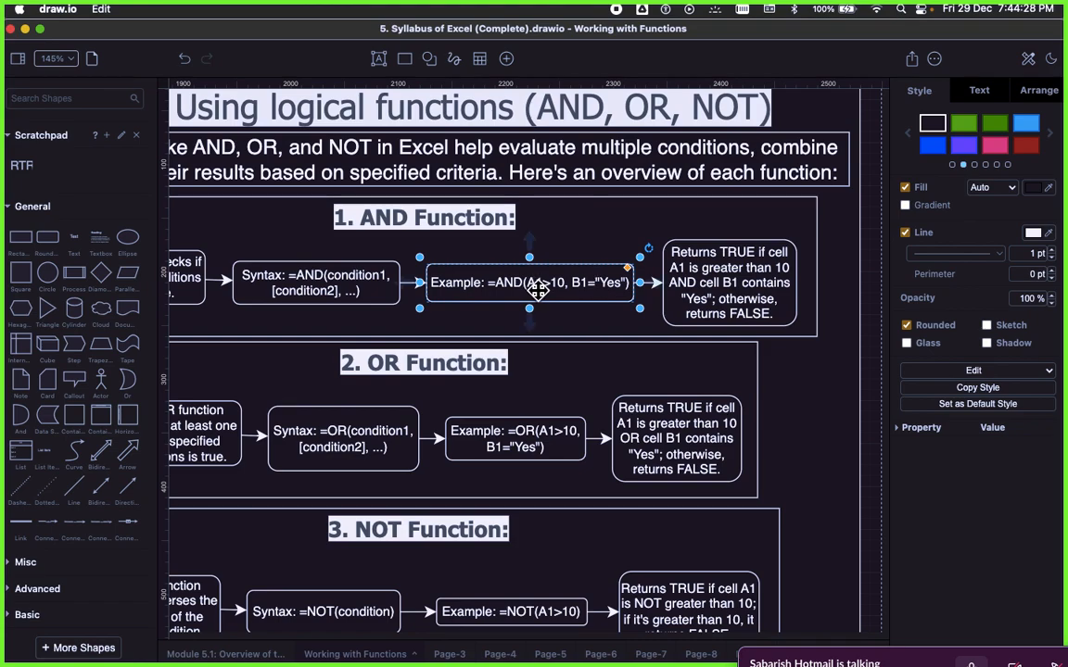
key("super+Tab")
left_click(384, 364)
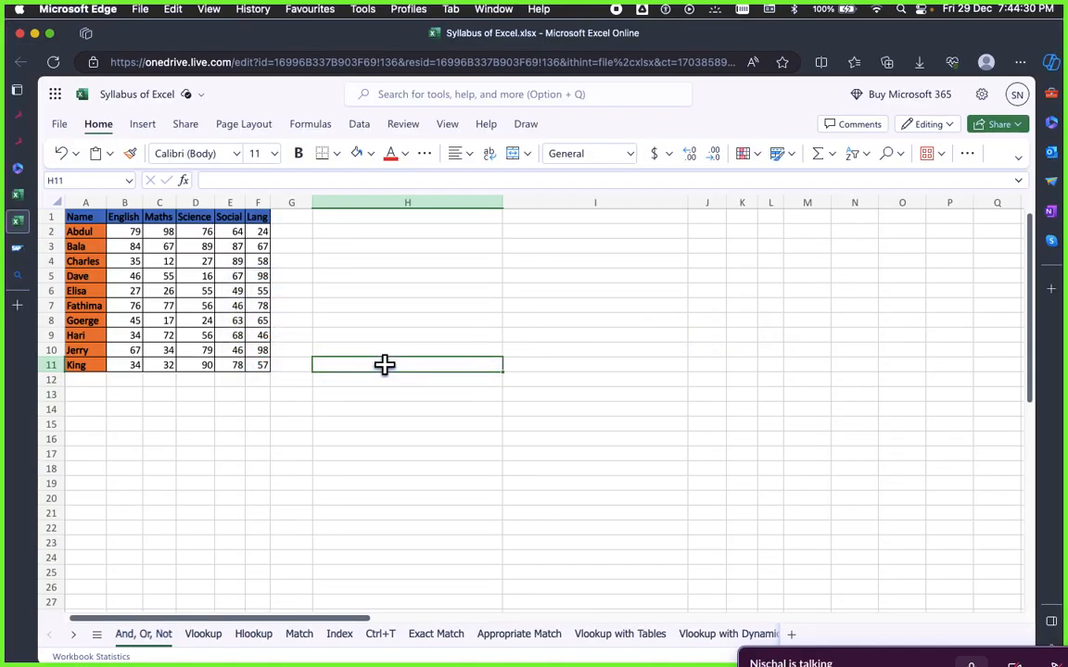
key("super+v")
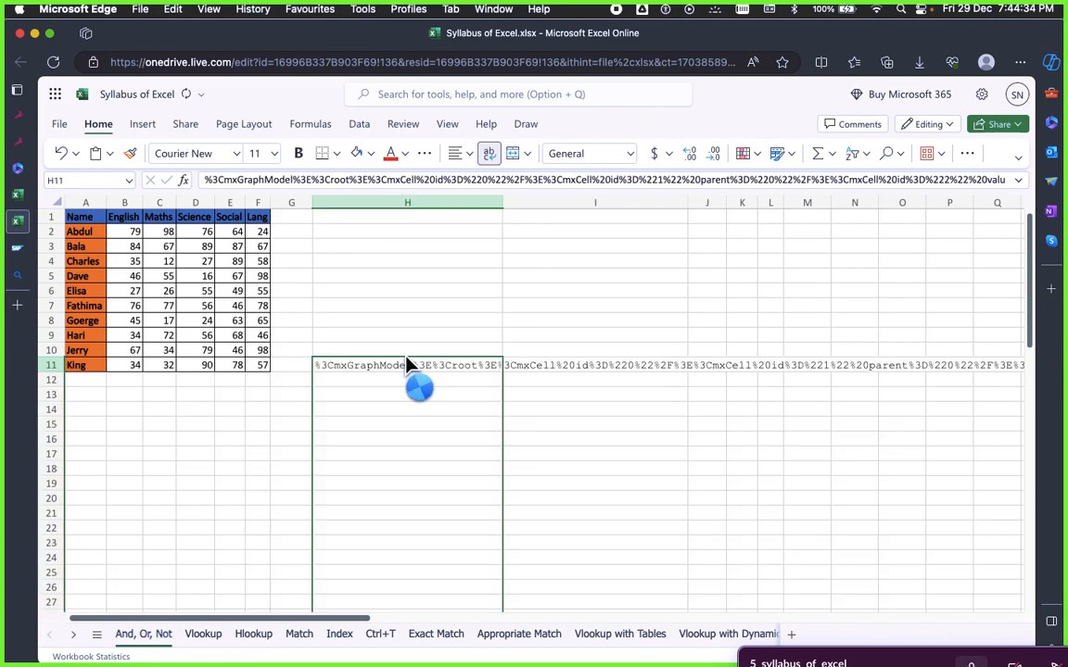
Copy the text inside the AND example box in draw.io and paste it into H11 of the workbook, replacing the diagram code
key("super+Tab")
double_click(489, 281)
key("super+c")
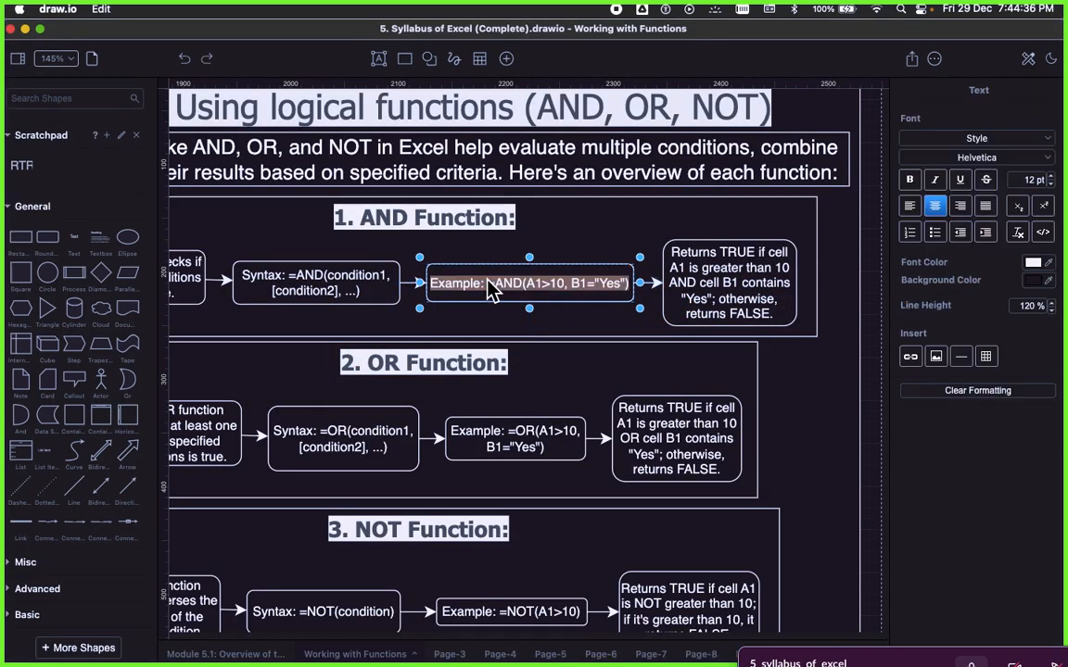
key("super+Tab")
left_click(455, 424)
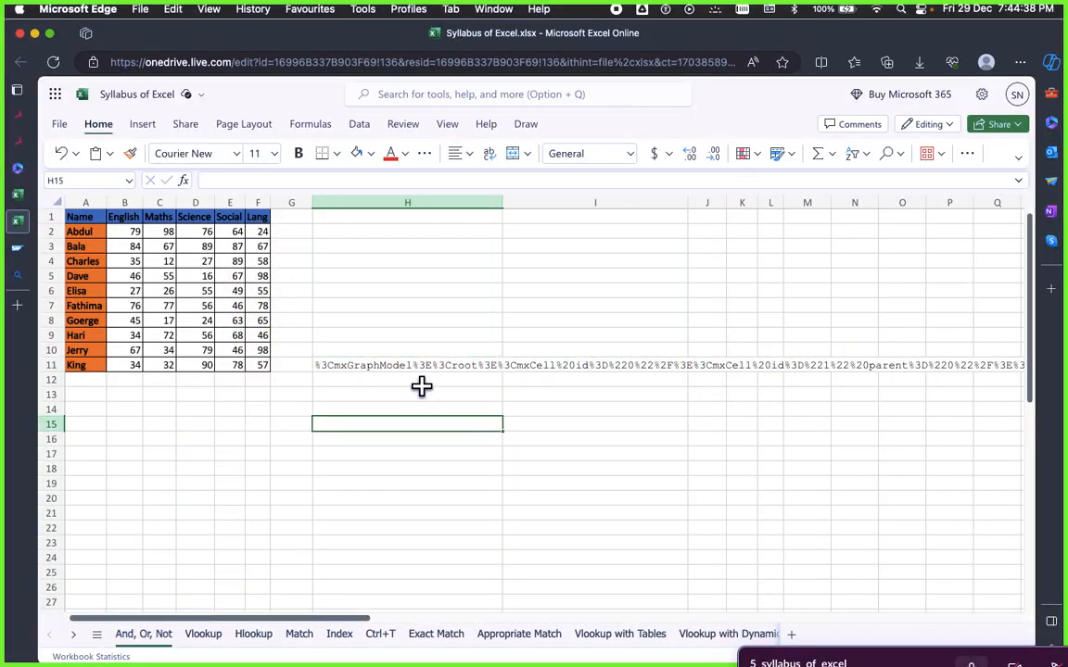
left_click(400, 369)
key("super+v")
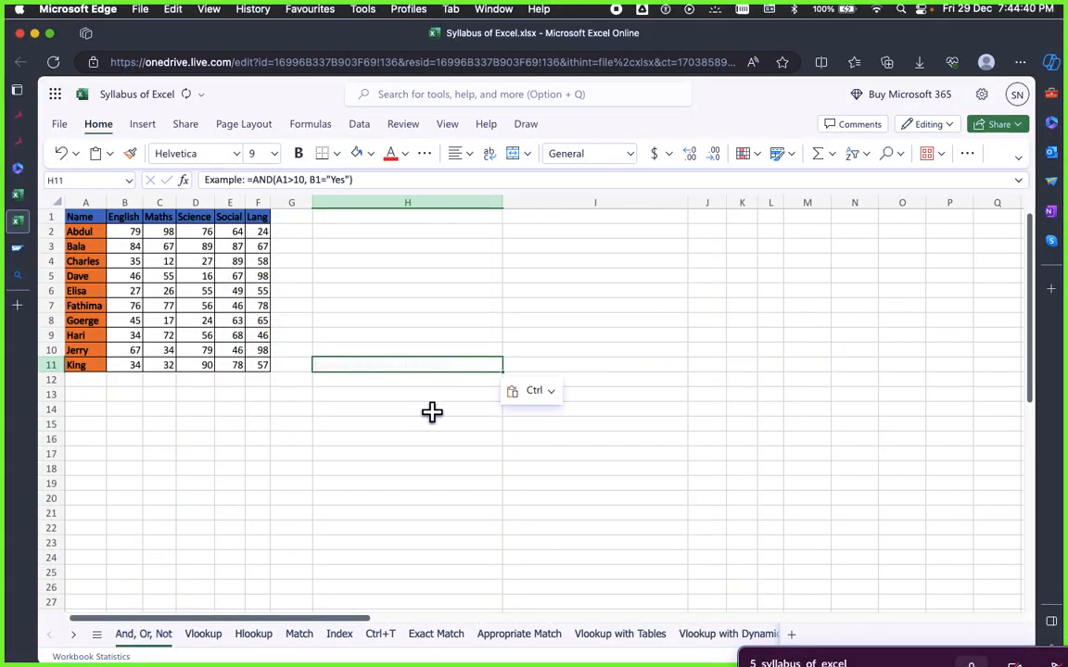
key("Down")
key("Down")
key("Down")
Try a black fill on H11 and undo it
left_click(422, 367)
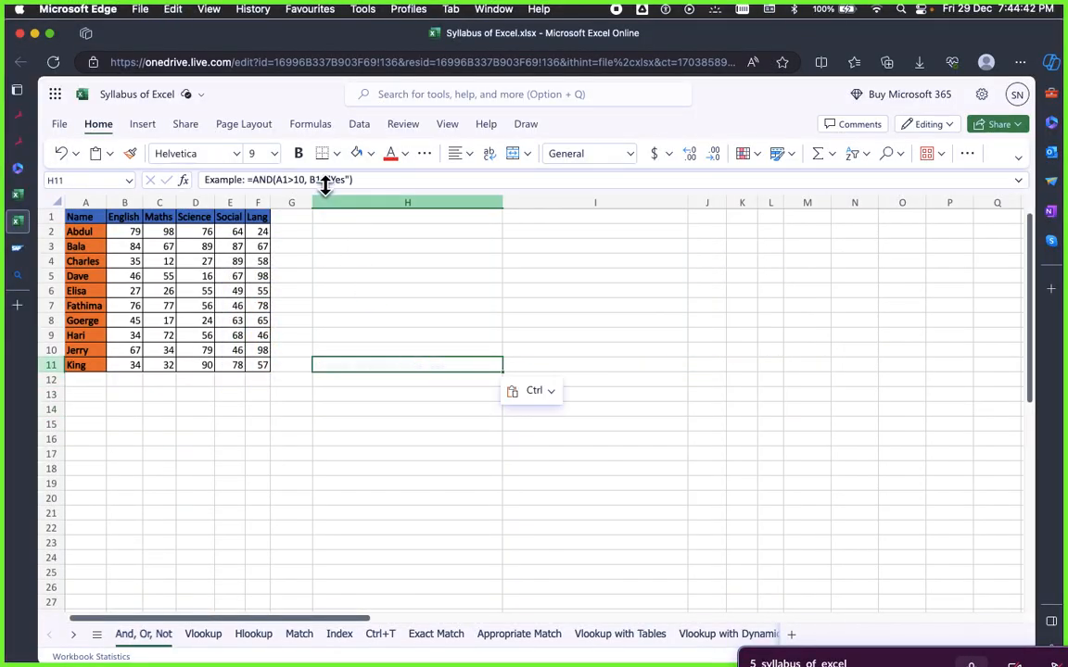
left_click(370, 155)
left_click(381, 206)
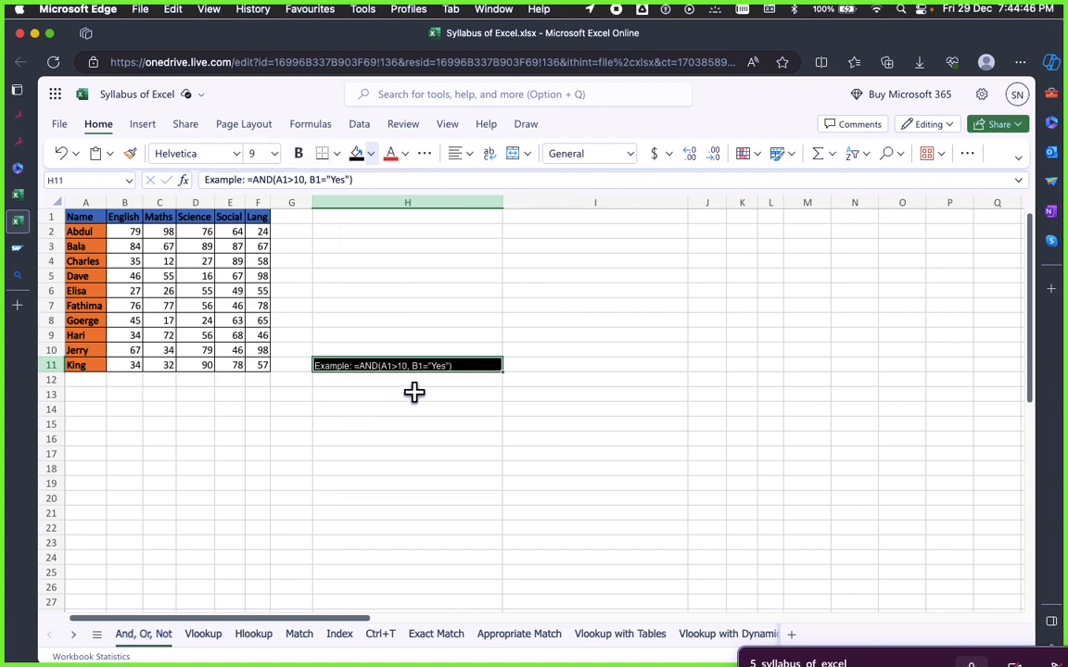
left_click(412, 389)
left_click(405, 362)
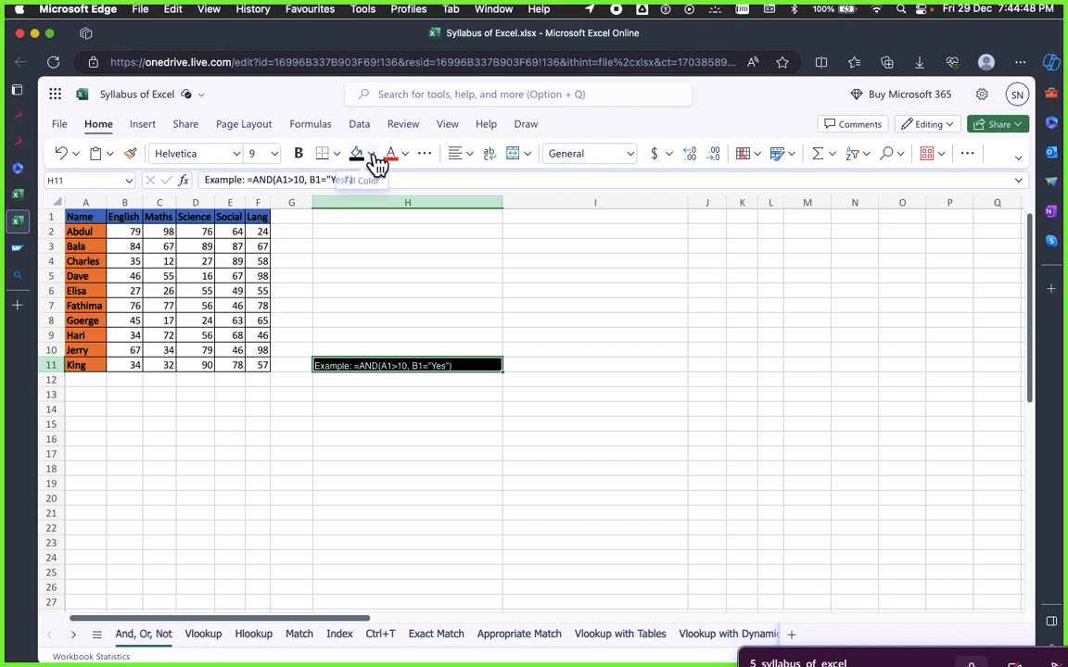
left_click(60, 155)
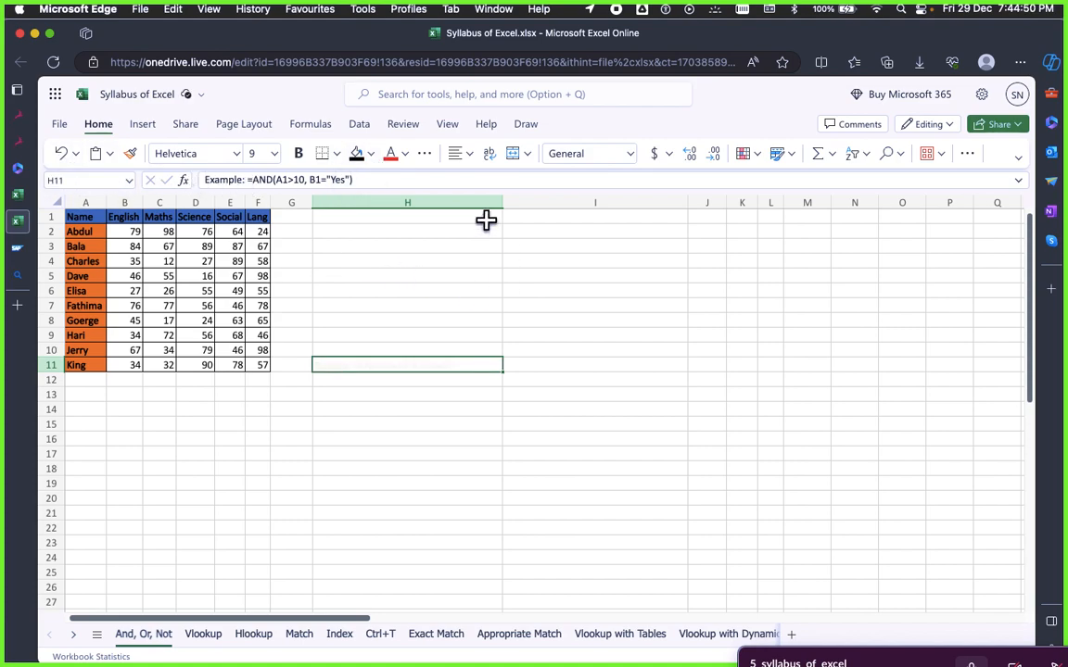
Set the font color of the AND example in H11 to black and autofit column H to its content
left_click(405, 154)
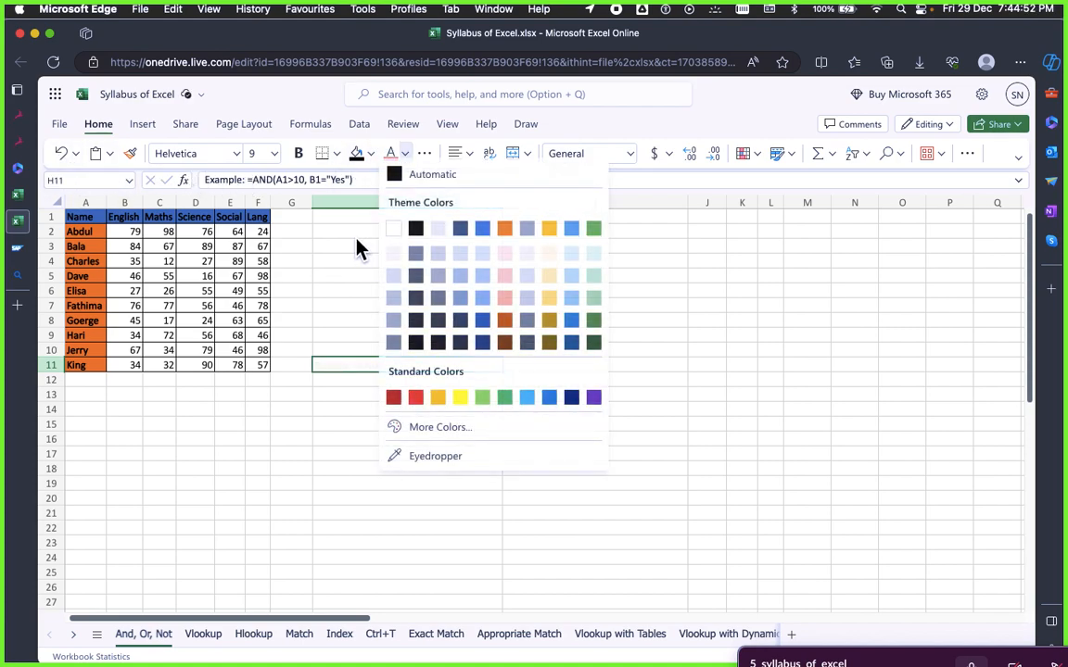
left_click(419, 243)
left_click(480, 290)
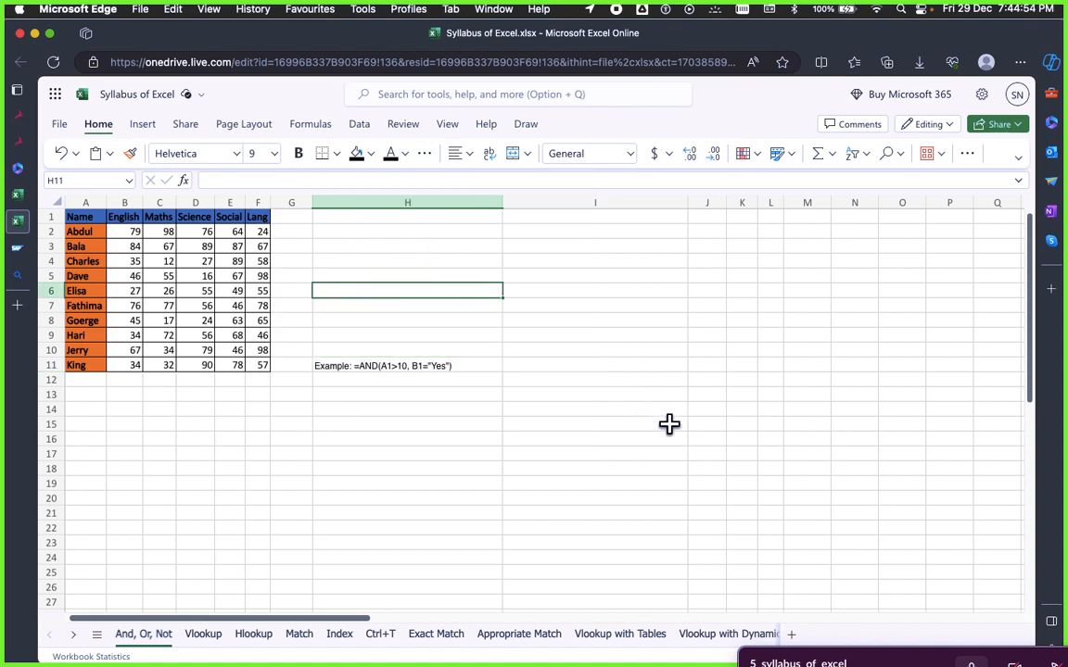
double_click(502, 202)
left_click(480, 364)
left_click(389, 380)
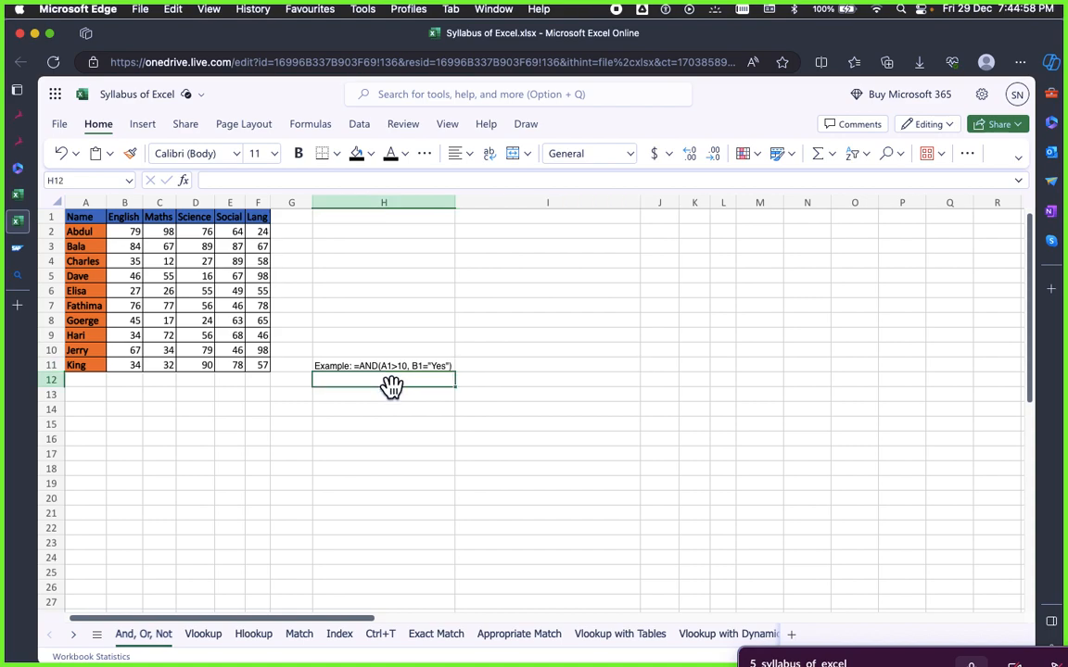
Enter the formula =AND(B4>30,D4<20="yes") in H13, referencing Charles's English and Science marks
left_click(384, 408)
left_click(377, 393)
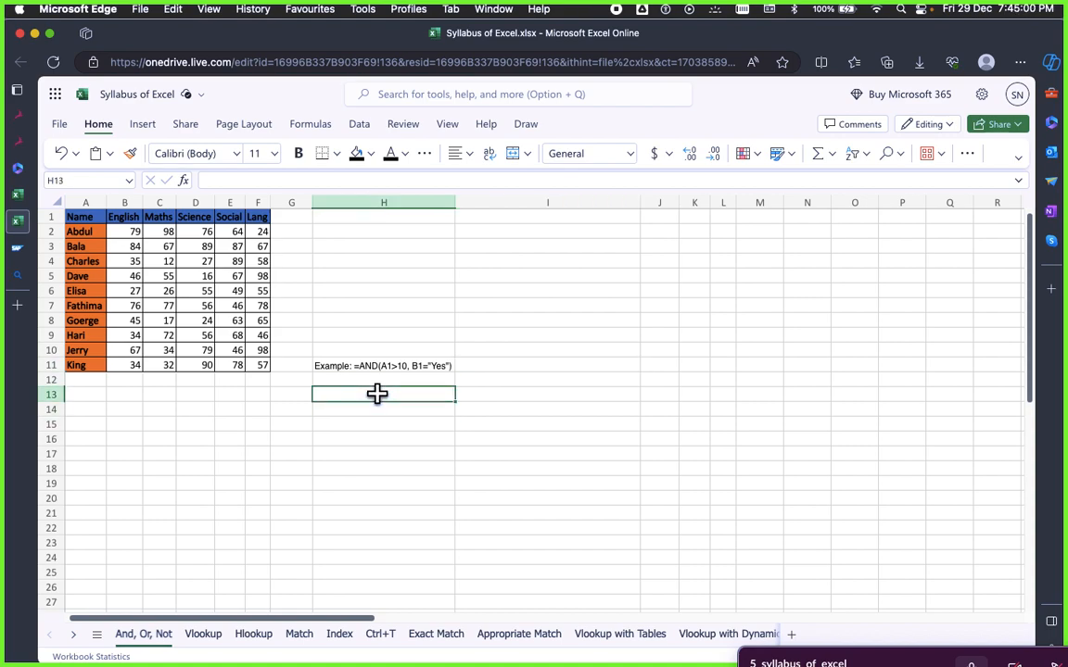
type("=And")
key("BackSpace")
key("BackSpace")
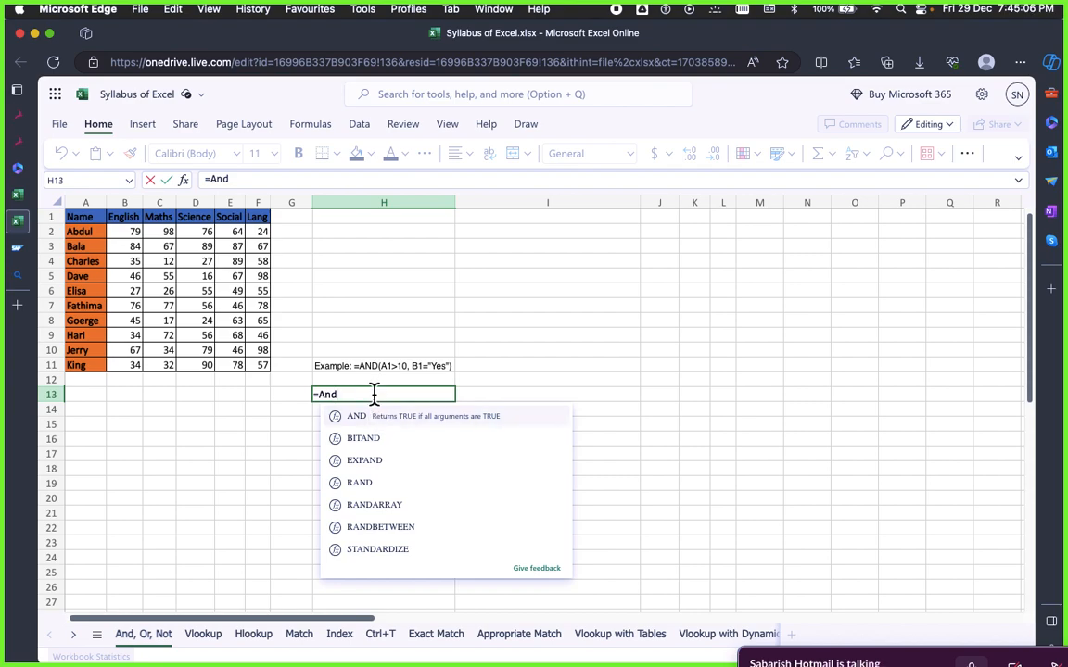
type("(")
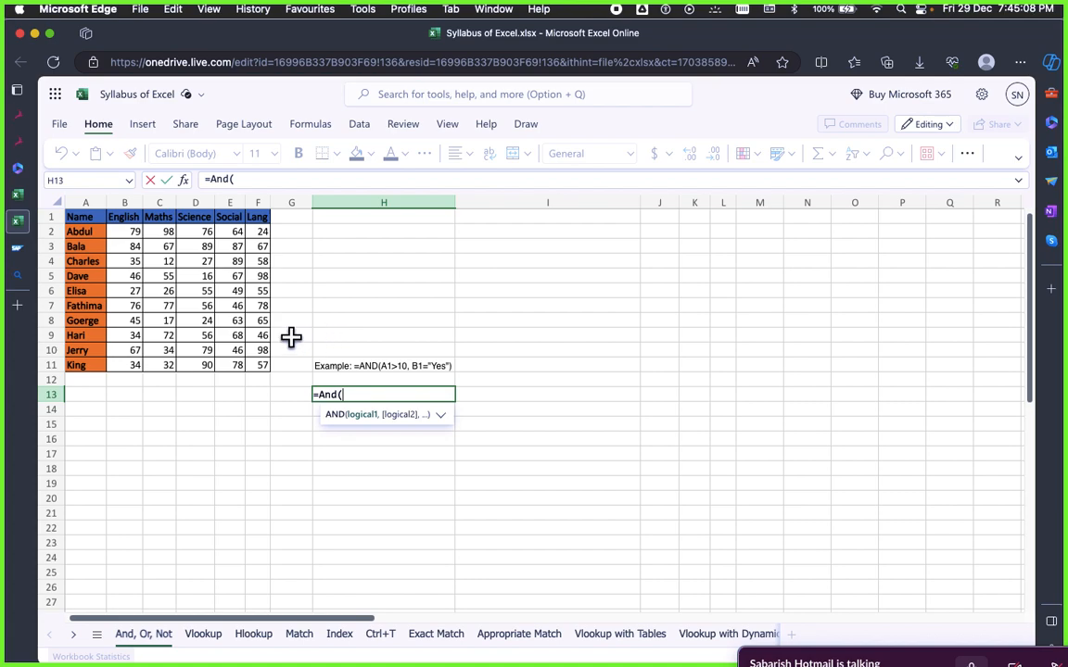
left_click(133, 261)
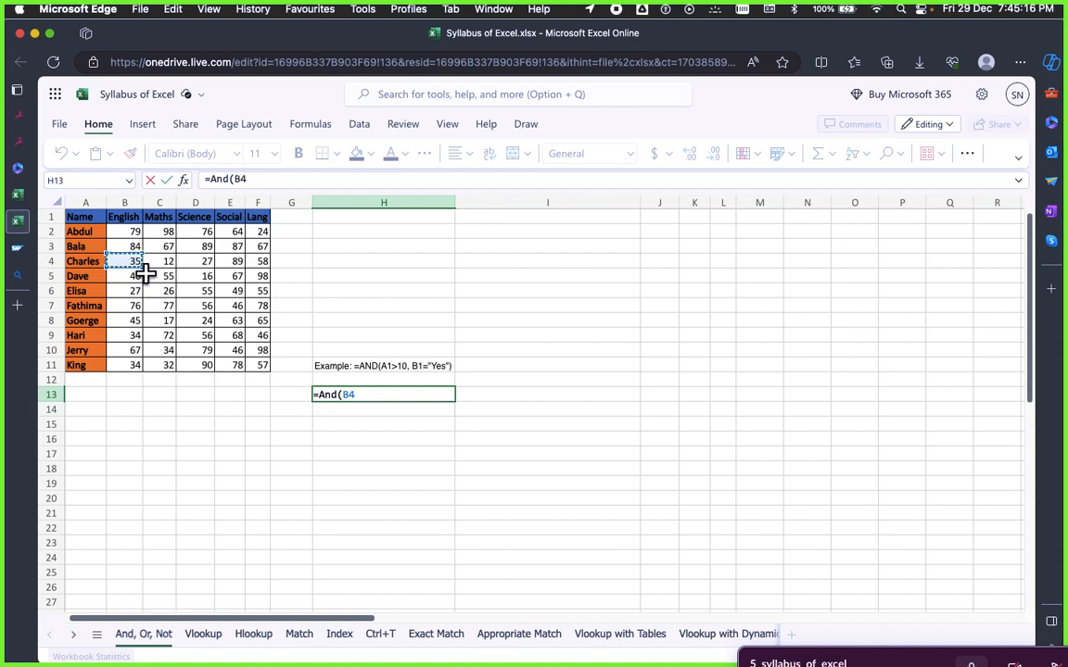
type("?")
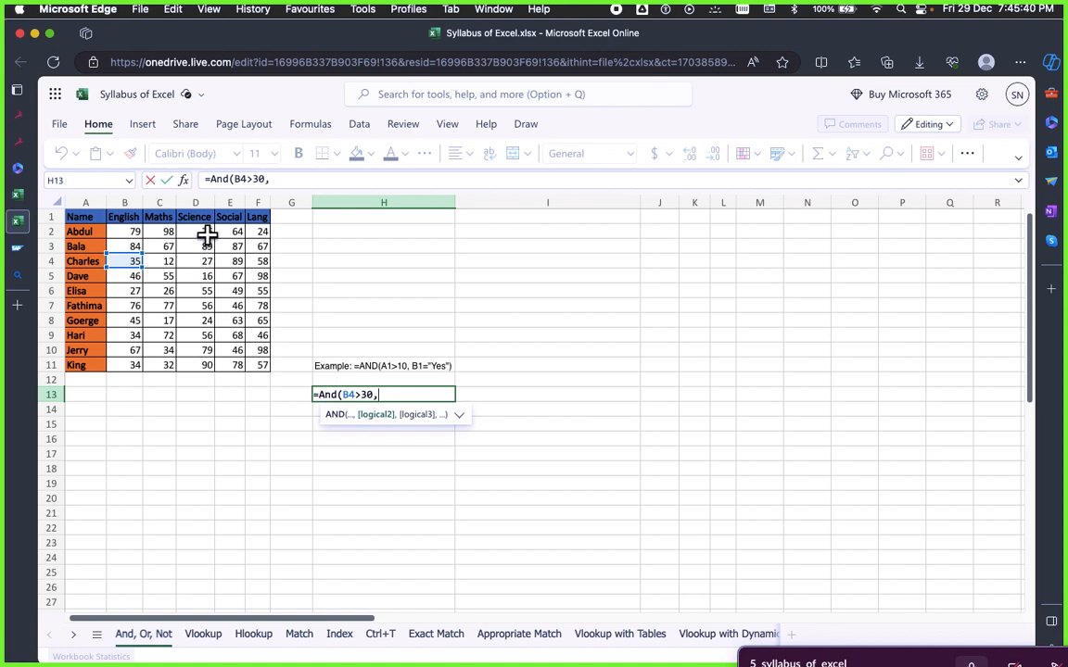
left_click(205, 262)
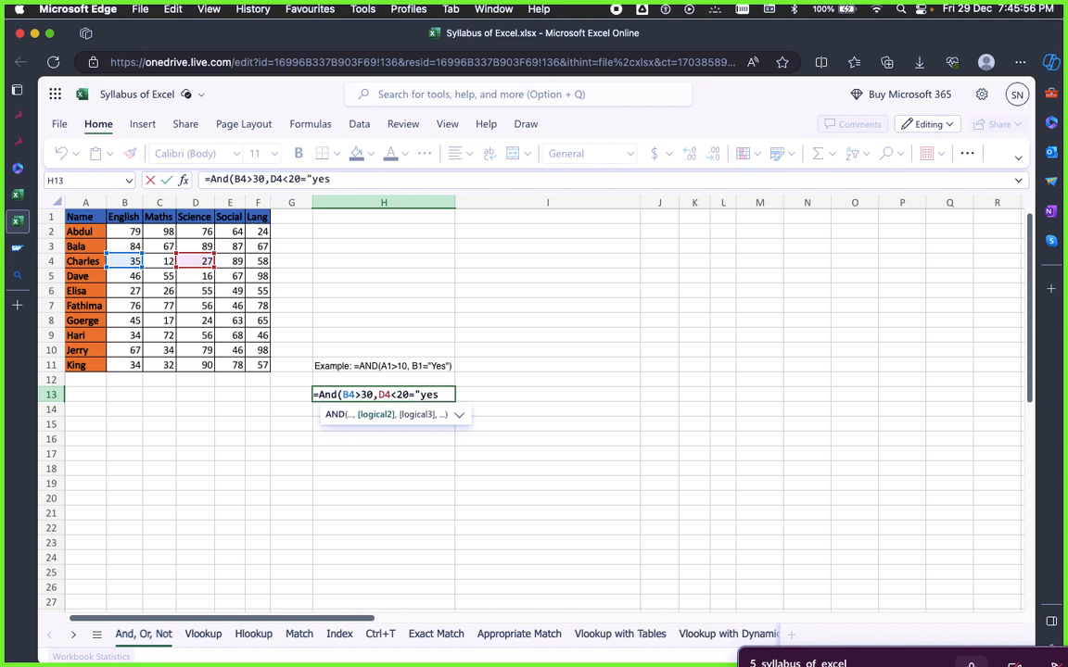
key("Return")
left_click(386, 392)
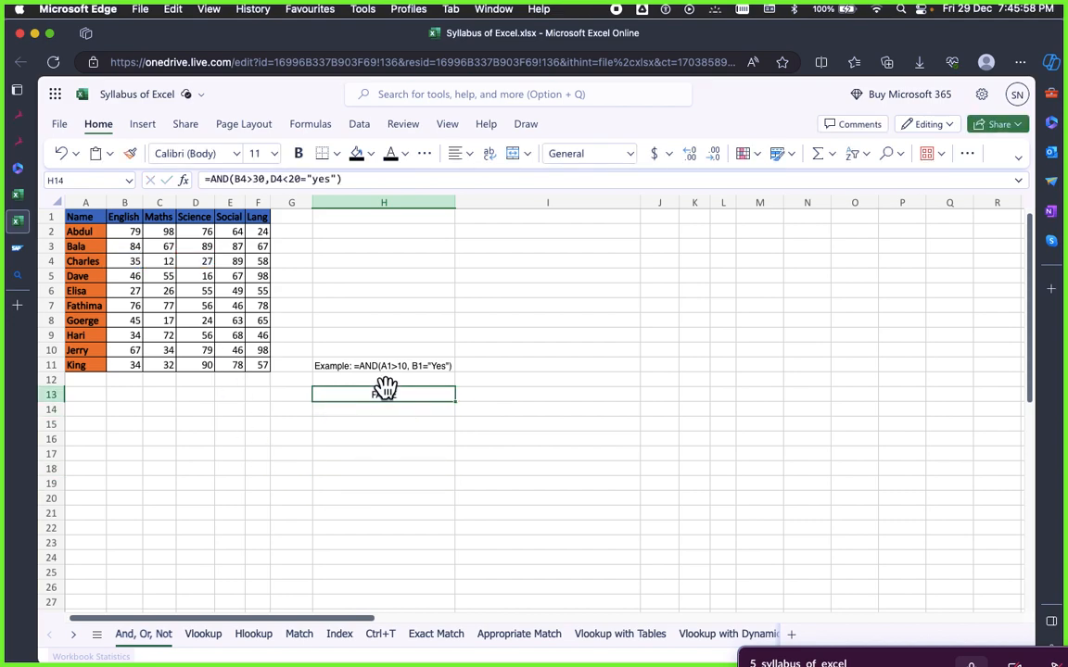
Compare the AND example text in H11 with the formula entered in H13
left_click(393, 452)
left_click(388, 368)
left_click(390, 396)
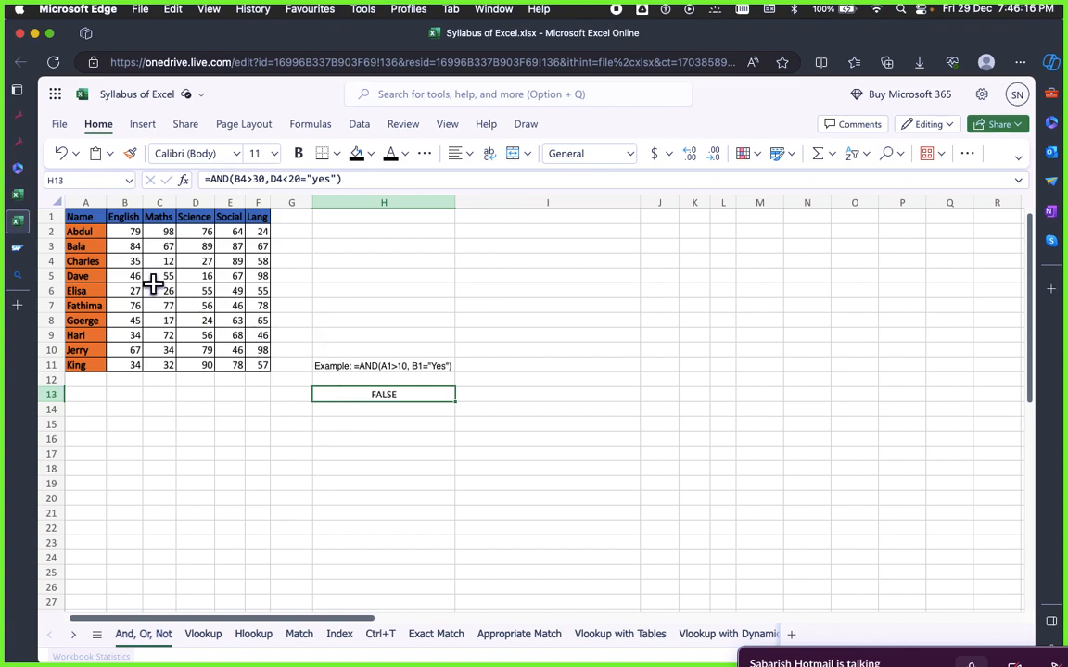
left_click(345, 436)
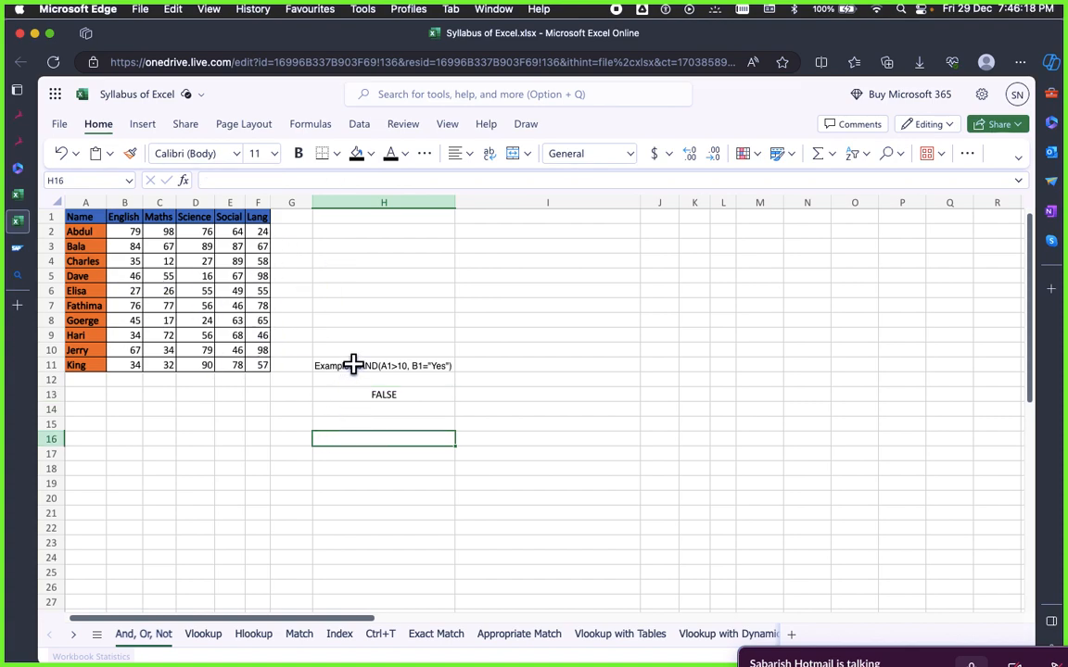
left_click(352, 364)
left_click(364, 393)
left_click(364, 364)
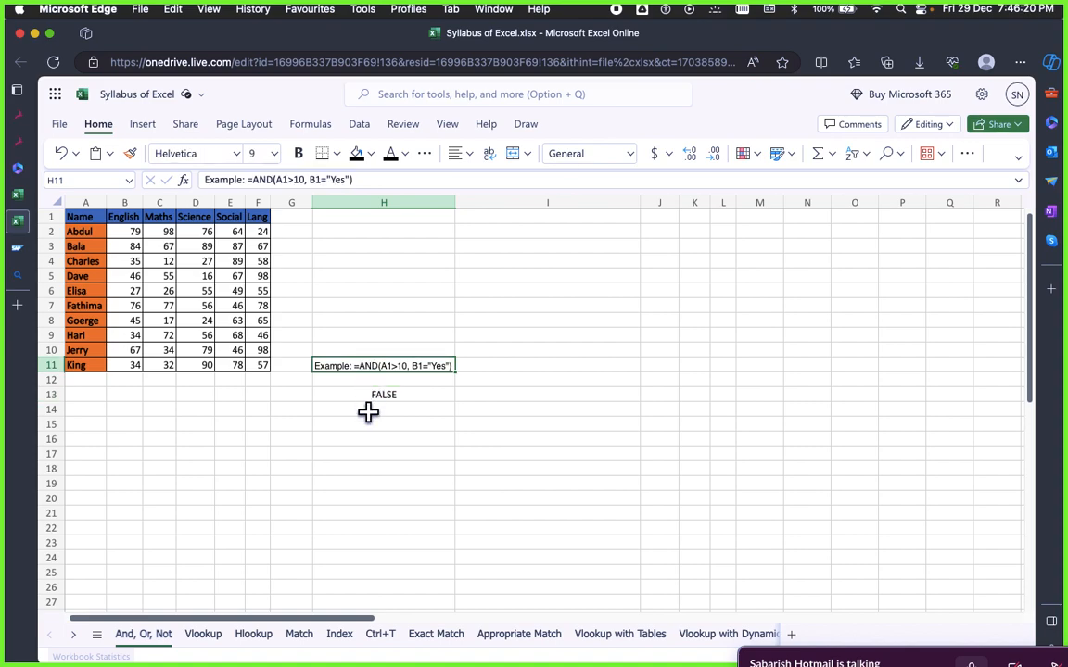
left_click(368, 412)
left_click(364, 364)
left_click(348, 483)
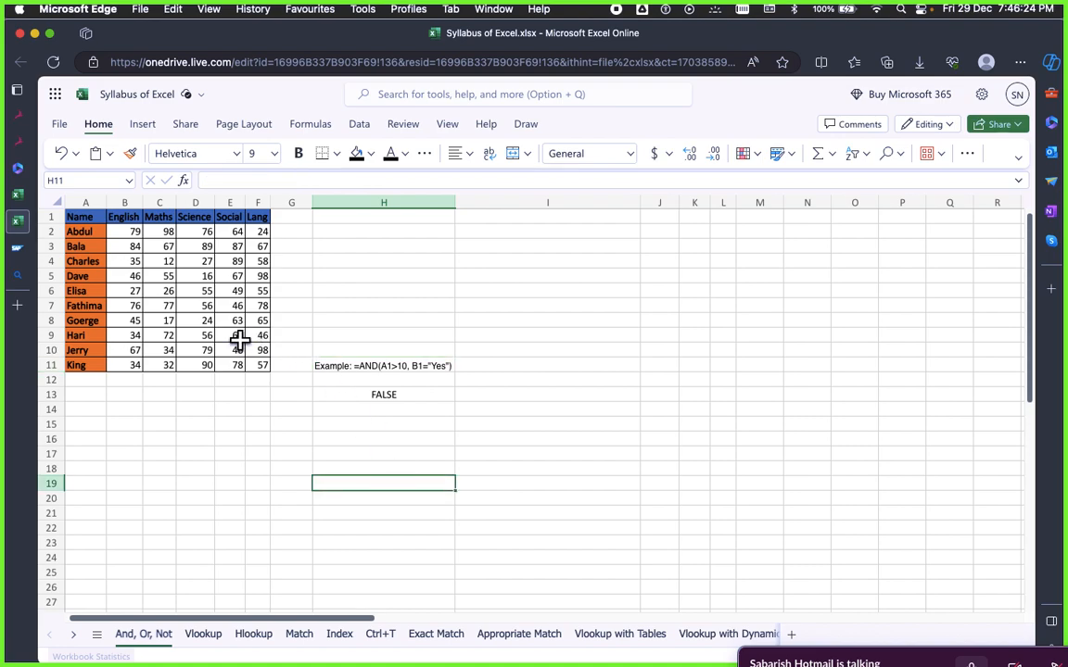
Review the AND formula in H13 and the result it produces
left_click(262, 440)
left_click(356, 380)
left_click(377, 439)
left_click(377, 407)
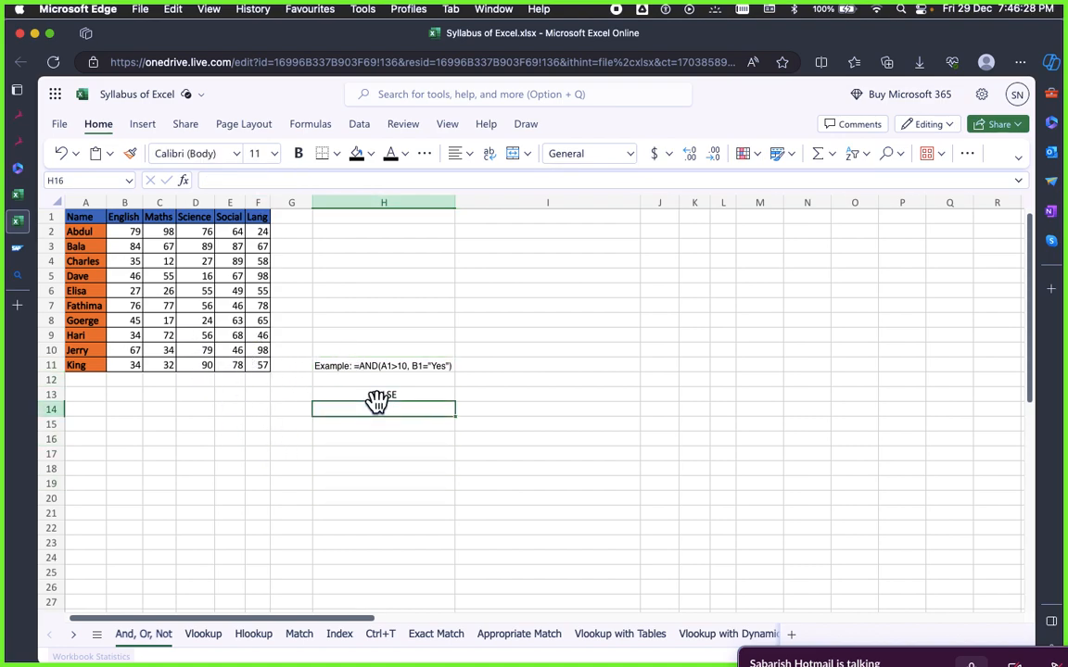
left_click(375, 394)
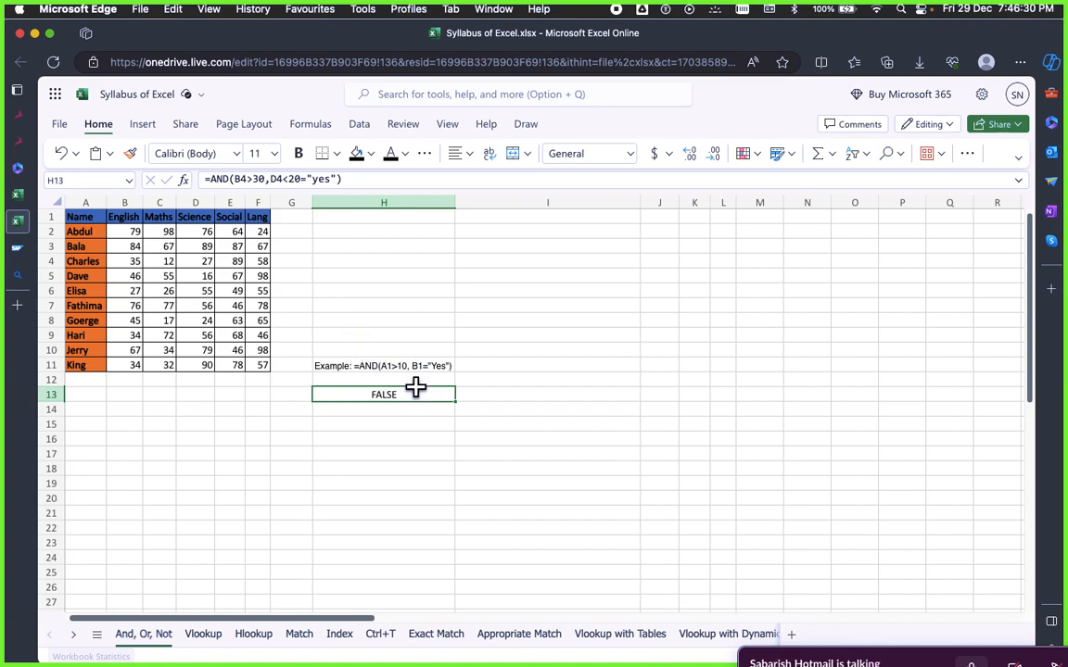
left_click(333, 178)
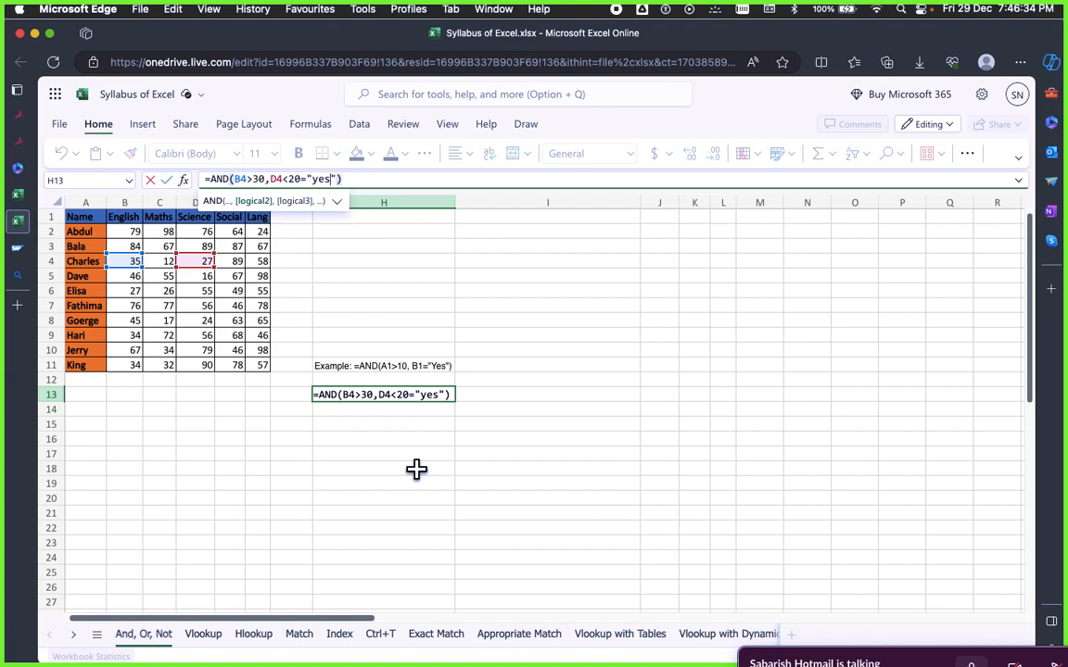
left_click(408, 497)
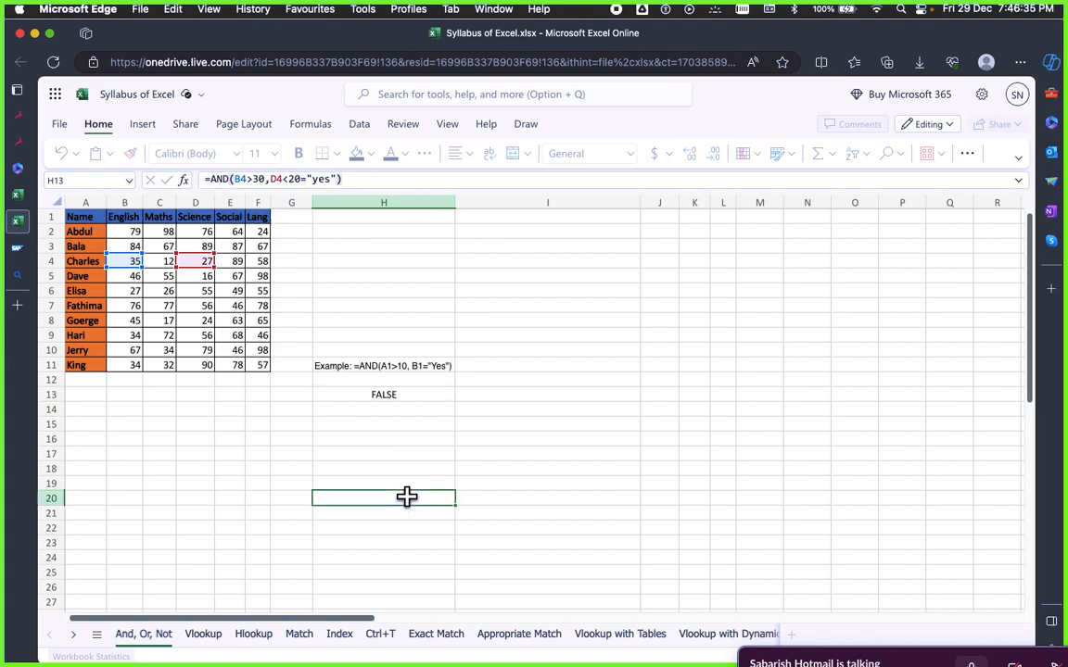
left_click(392, 395)
left_click(392, 432)
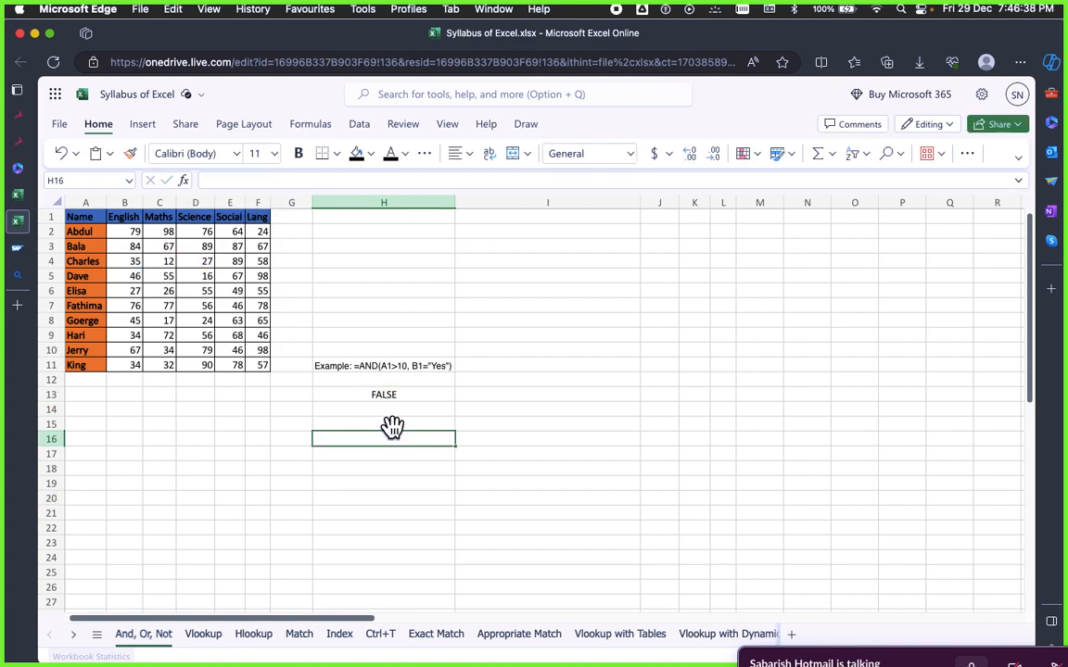
left_click(392, 396)
left_click(391, 419)
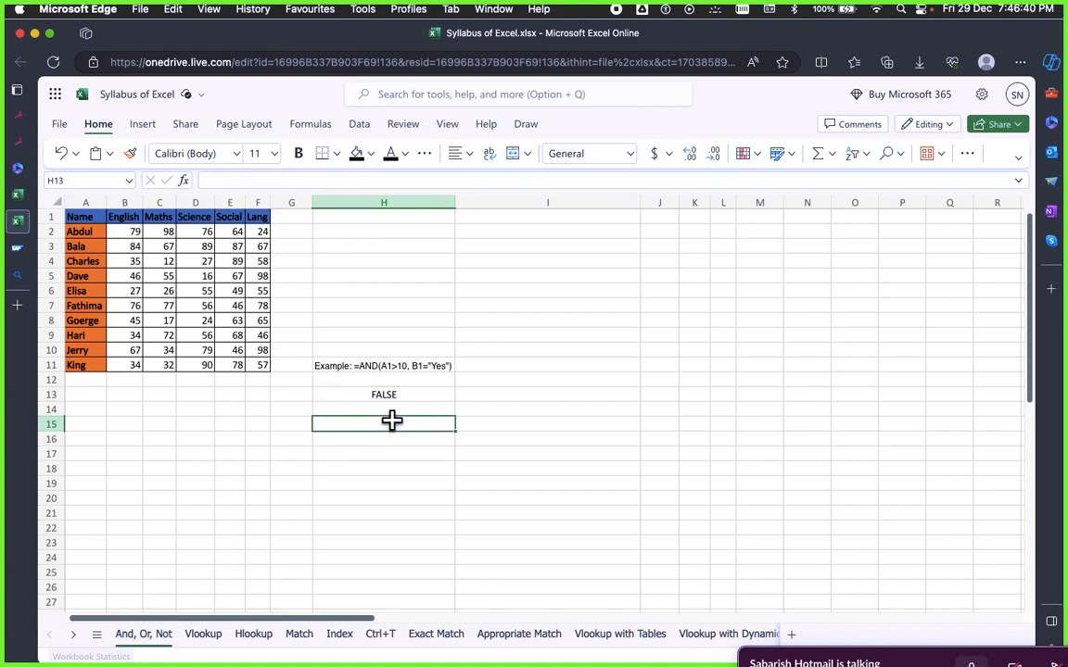
left_click(208, 465)
left_click(159, 556)
Switch to draw.io and examine the OR function section of the logical functions diagram
key("super+Tab")
key("super+Tab")
key("super+Tab")
key("super+Tab")
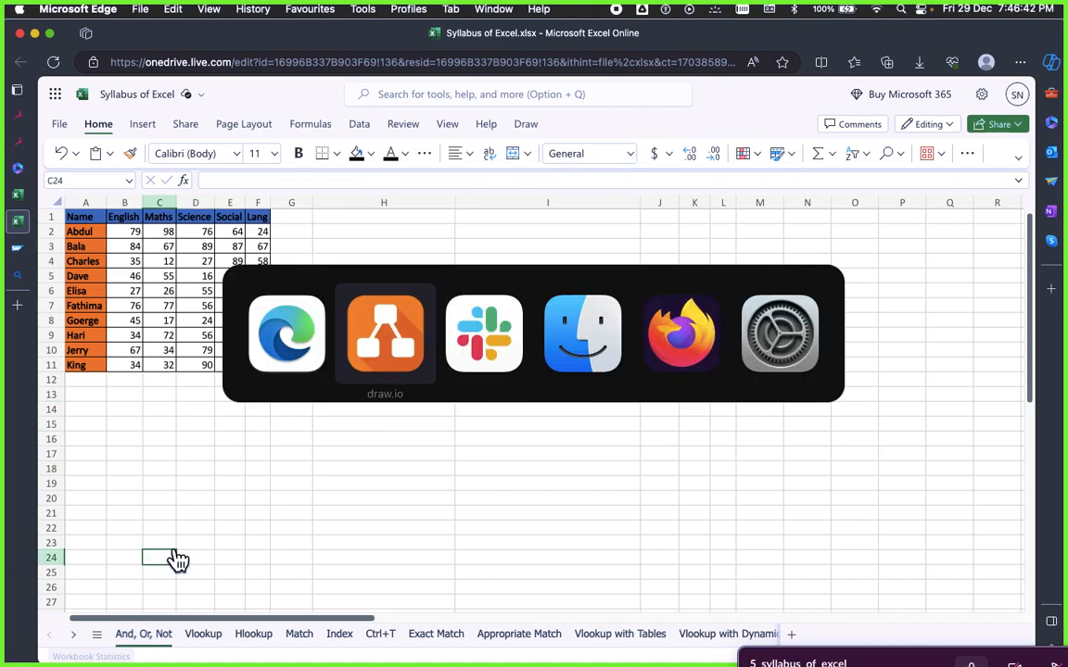
key("super+Tab")
key("super+Tab")
key("super+Tab")
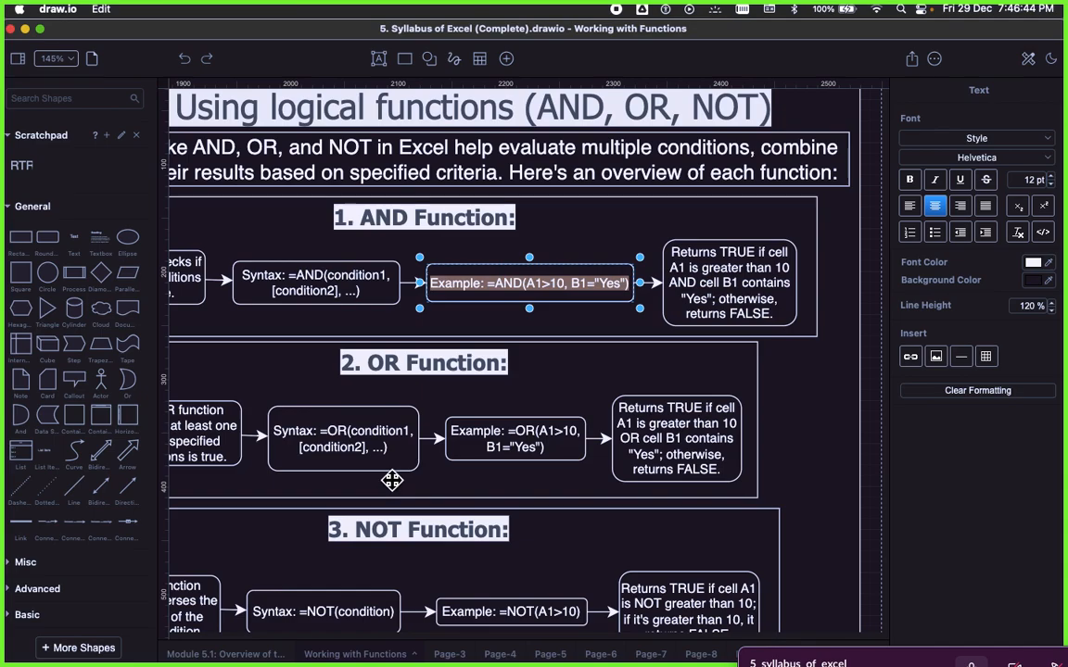
scroll(388, 423, "down", 5)
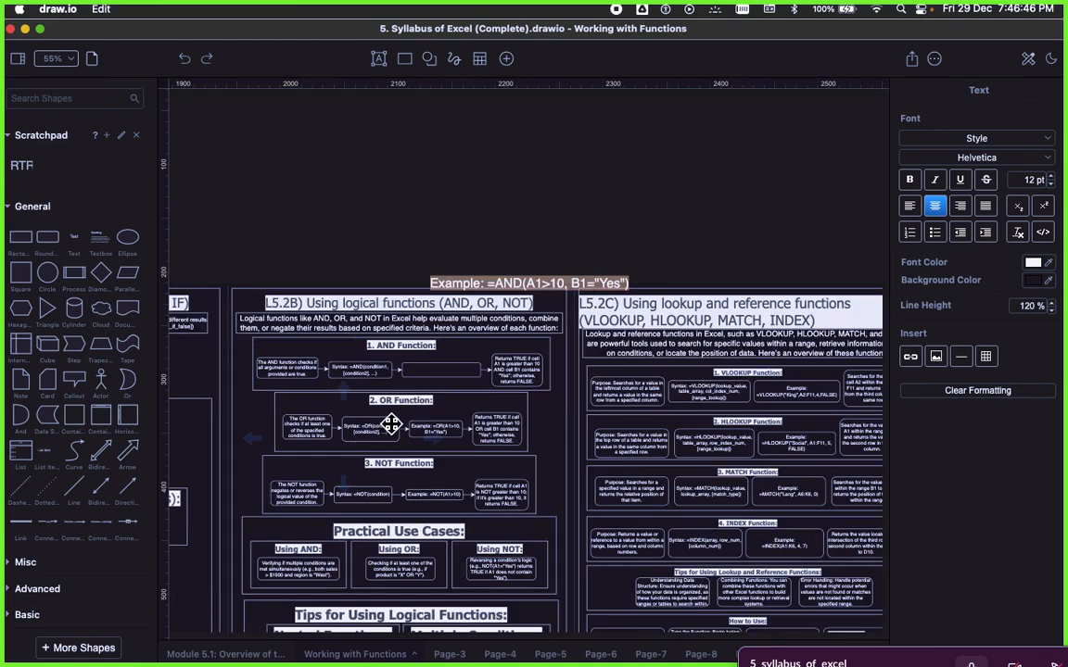
scroll(391, 425, "up", 5)
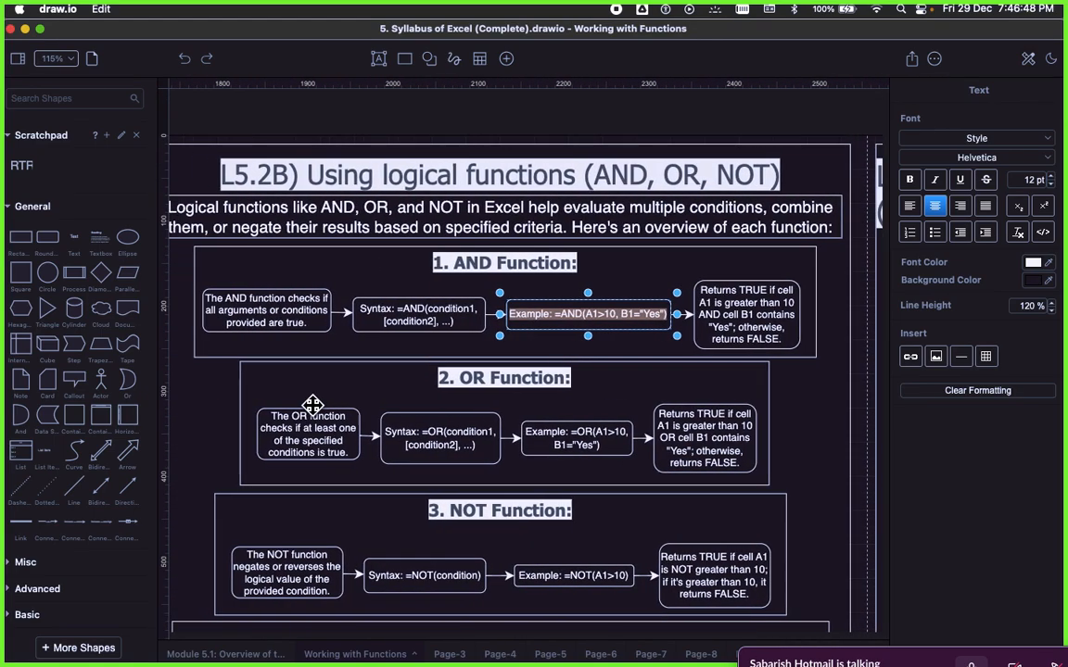
left_click(296, 440)
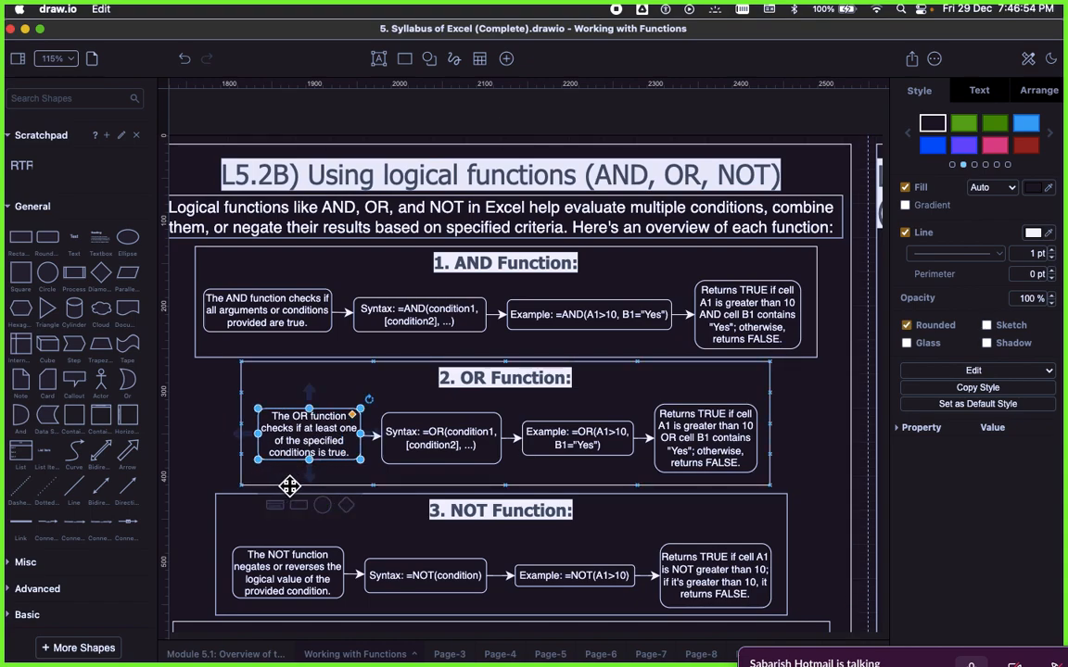
Switch back to the workbook in Microsoft Edge and review the AND example text in H11
key("super+Tab")
left_click(406, 426)
left_click(383, 368)
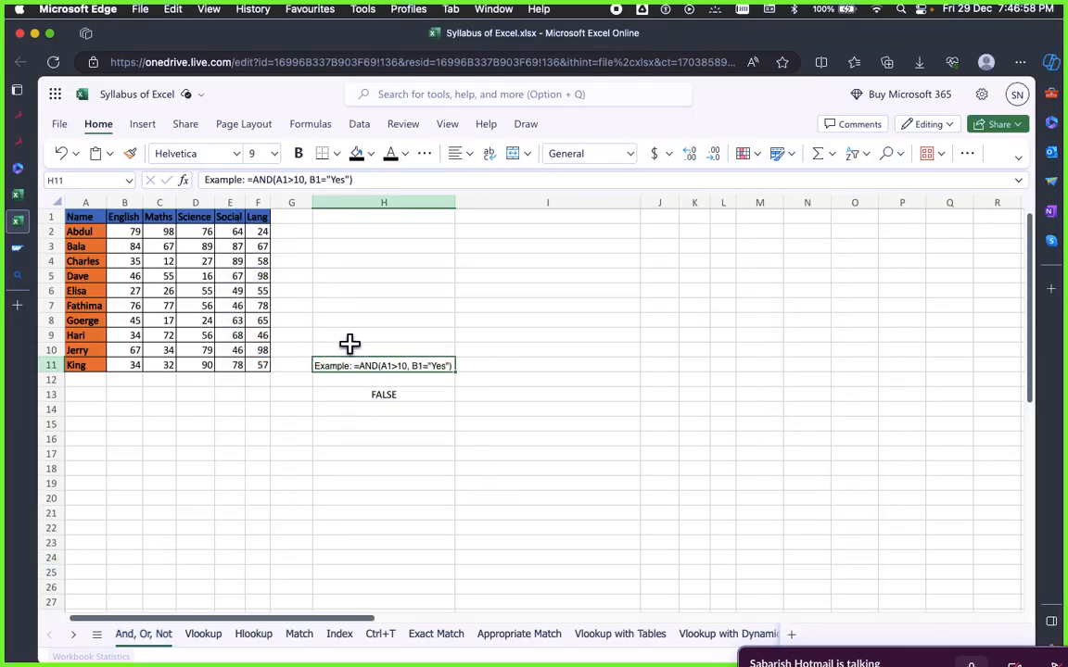
left_click(373, 352)
left_click(374, 365)
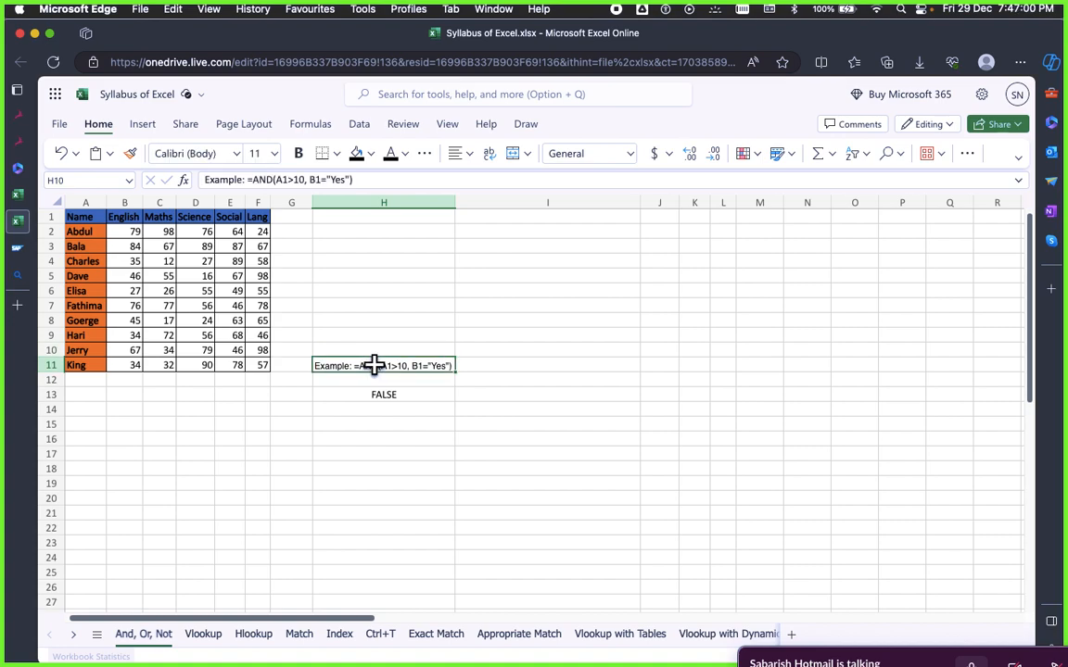
left_click(386, 424)
left_click(384, 368)
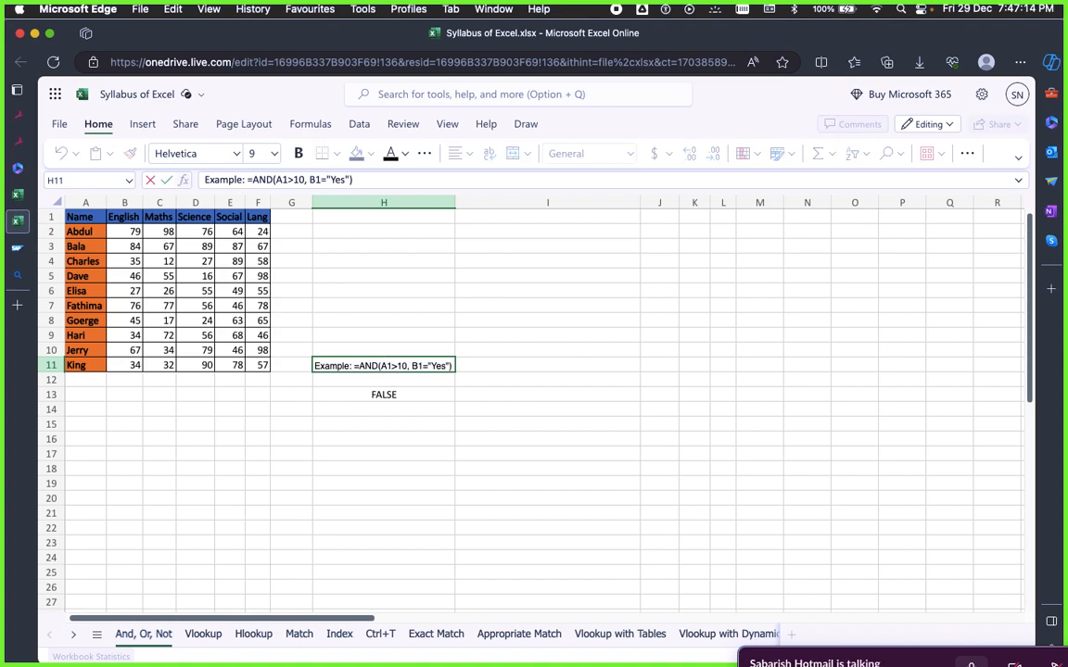
Fill the AND formula cell H13 with yellow
left_click(359, 391)
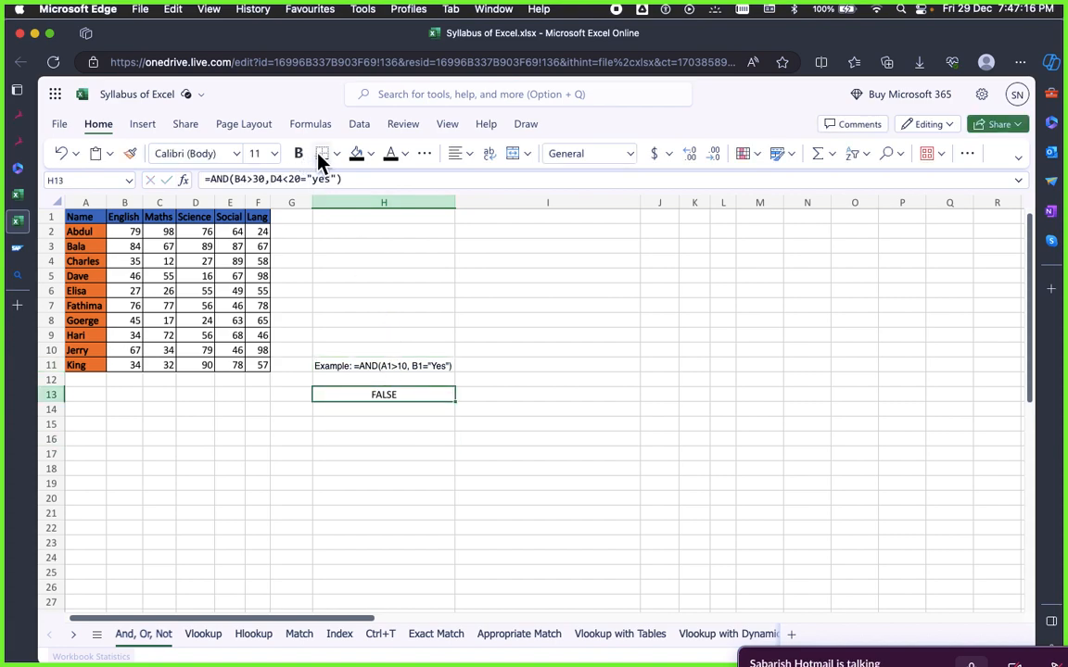
left_click(375, 159)
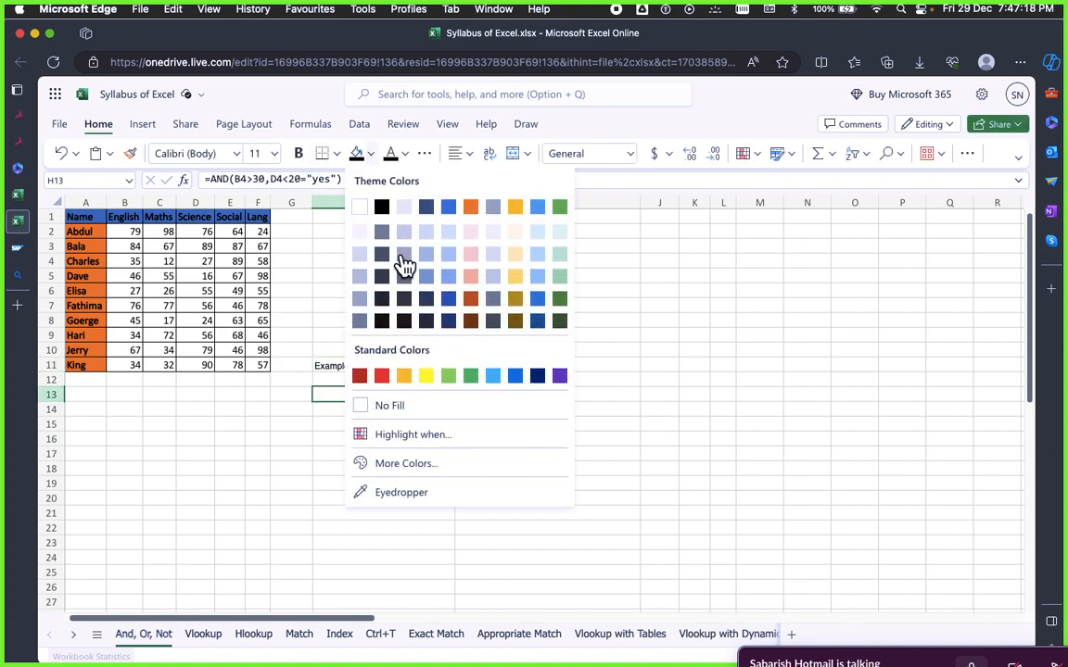
left_click(422, 376)
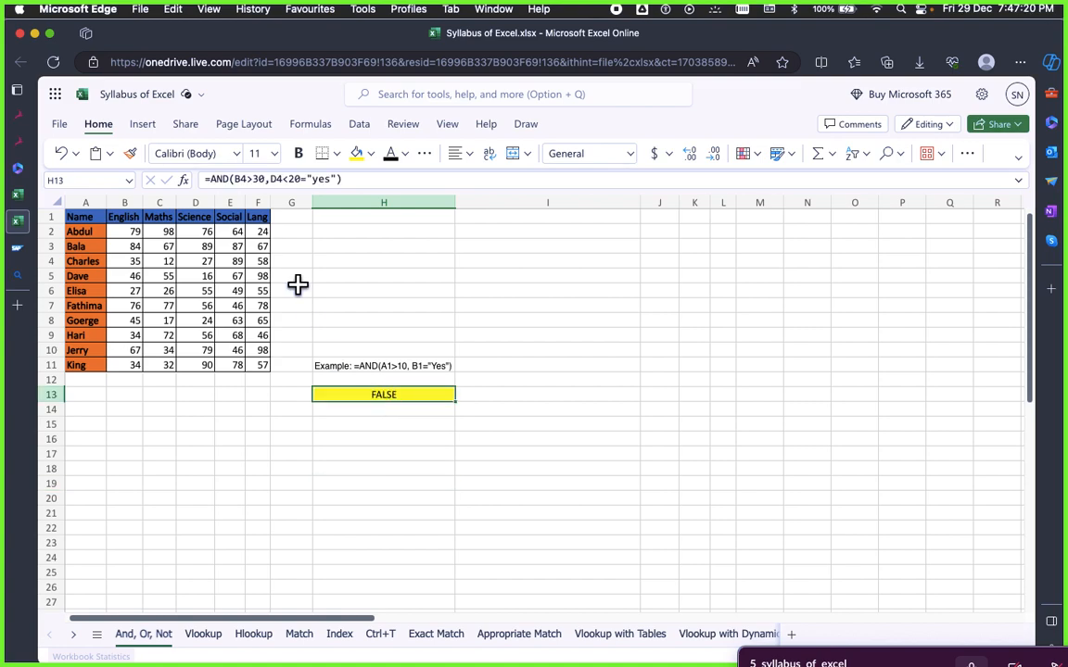
Inspect the cells referenced by the AND formula in H13 and remove the stray H15 reference
left_click(252, 179)
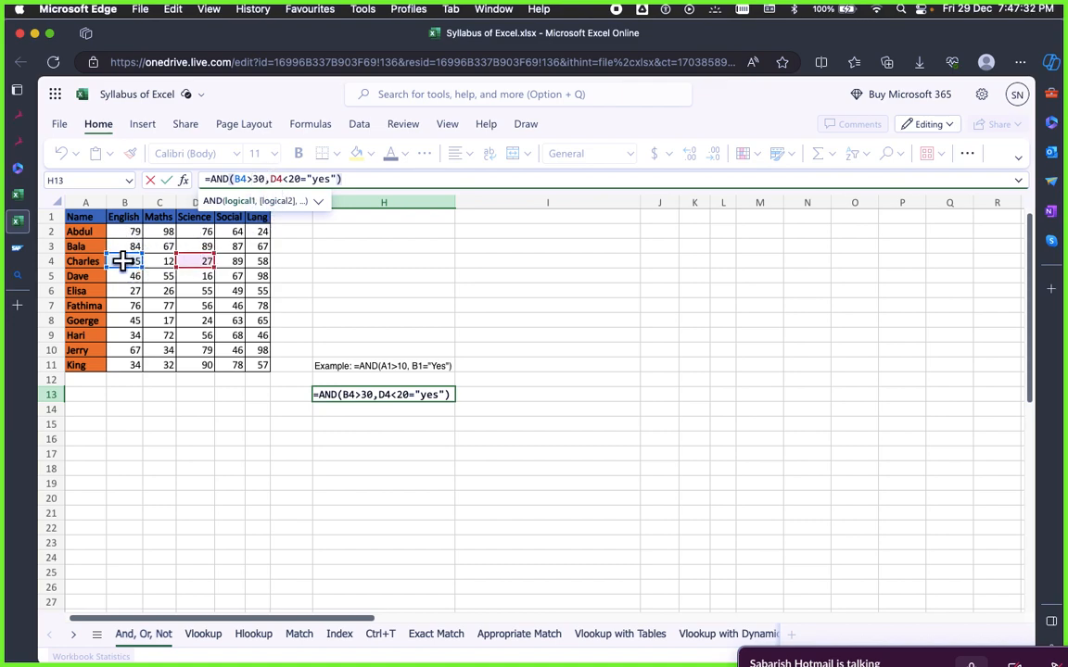
left_click(357, 398)
left_click(370, 425)
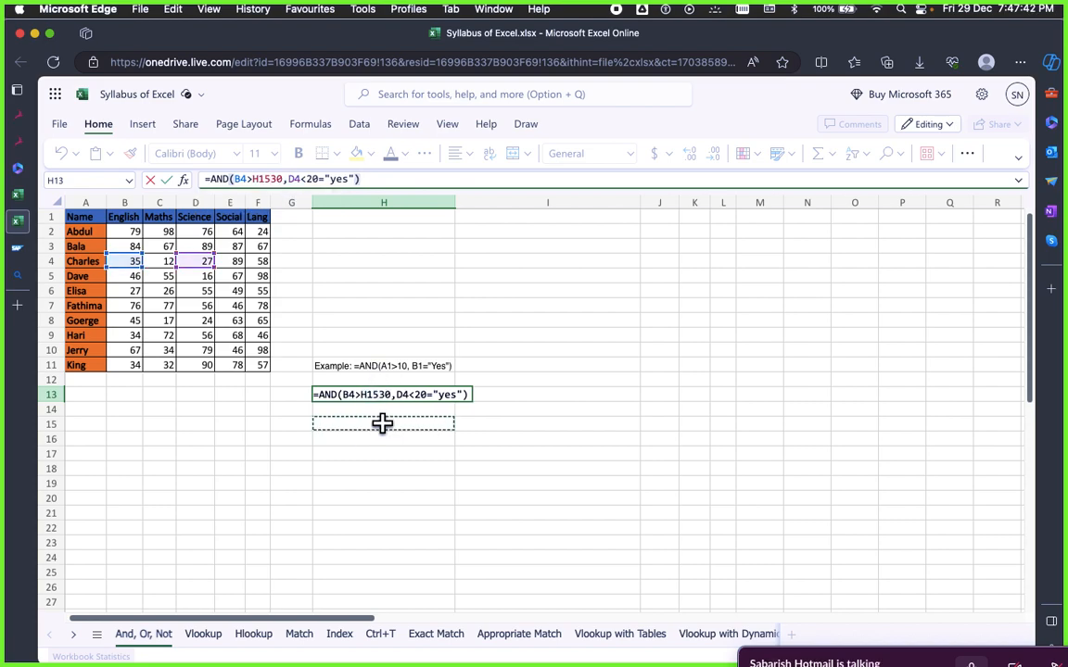
key("BackSpace")
key("BackSpace")
key("BackSpace")
key("Return")
left_click(382, 463)
left_click(385, 394)
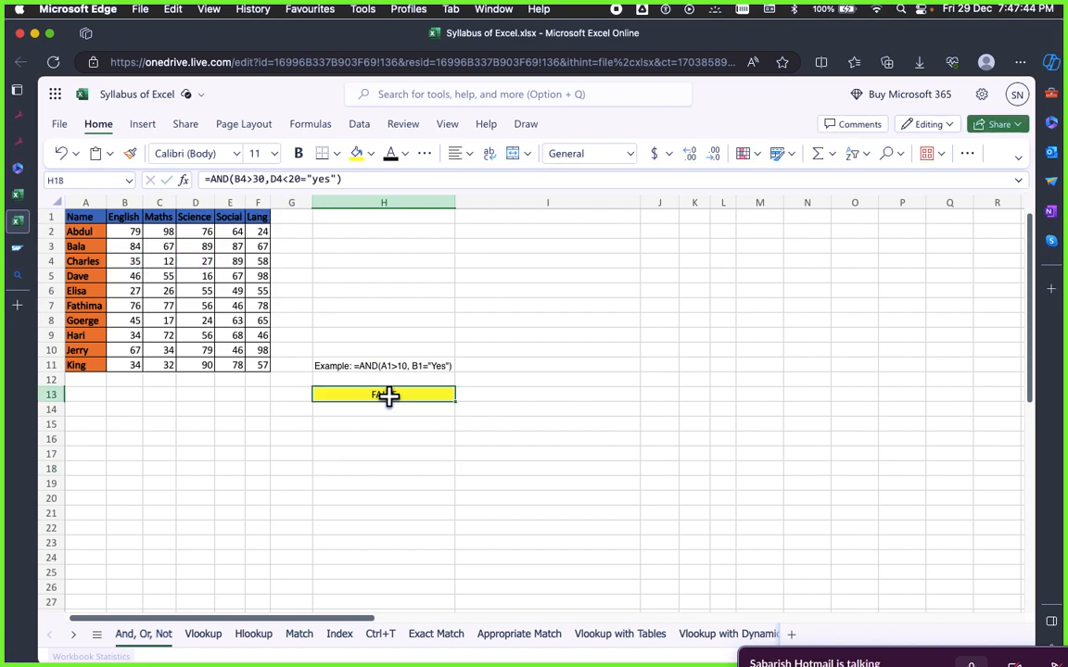
left_click(382, 463)
left_click(383, 391)
left_click(400, 422)
left_click(395, 391)
left_click(400, 480)
left_click(396, 452)
left_click(393, 394)
left_click(417, 497)
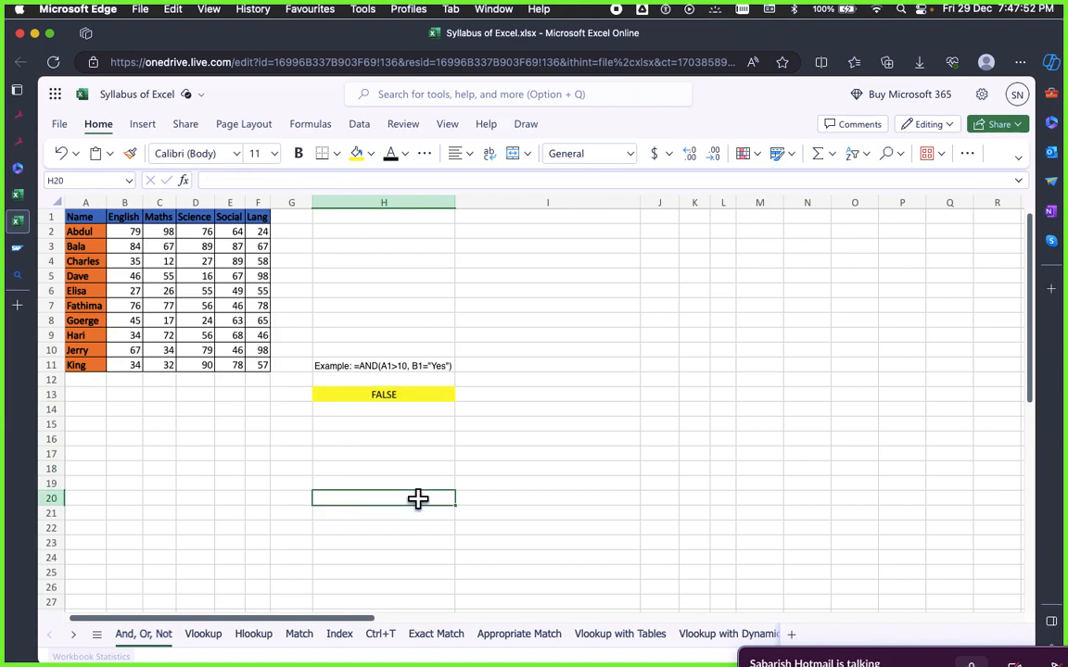
Look over the L5.2C lookup and reference functions section in draw.io and return to the workbook
key("super+Tab")
scroll(484, 389, "up", 2)
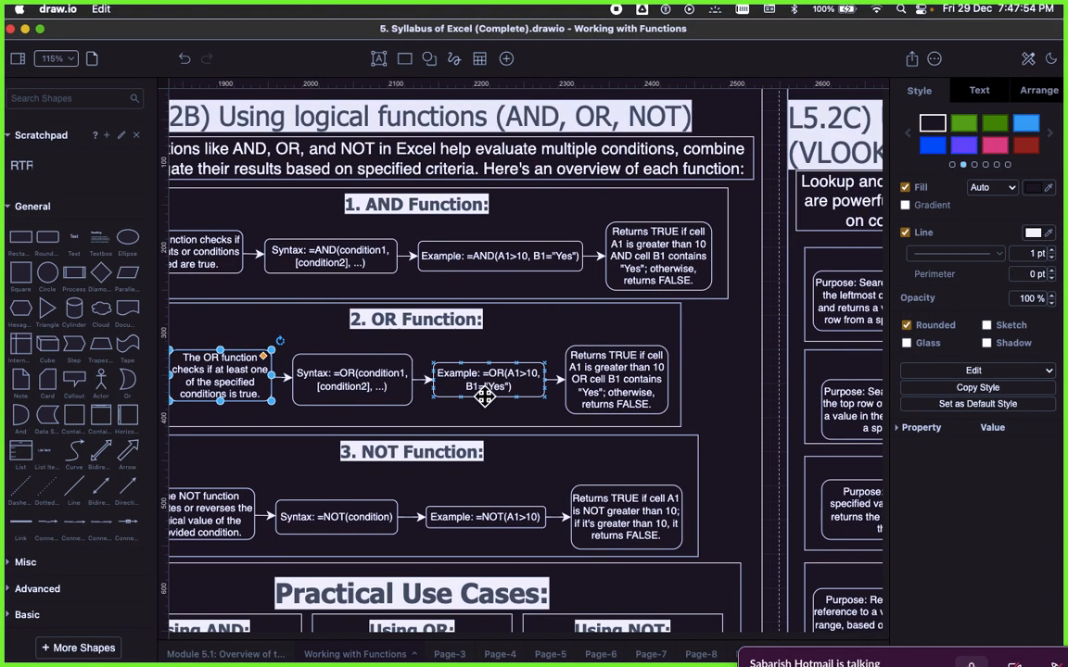
scroll(474, 387, "down", 3)
scroll(476, 381, "up", 3)
scroll(477, 381, "right", 10)
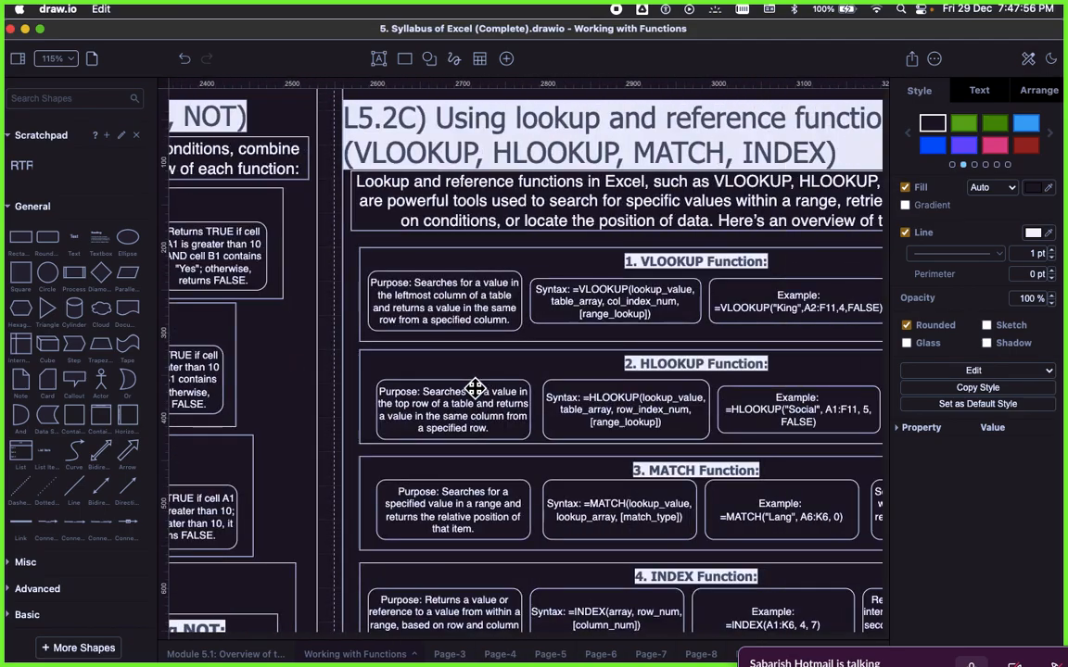
scroll(484, 380, "down", 3)
key("super+Tab")
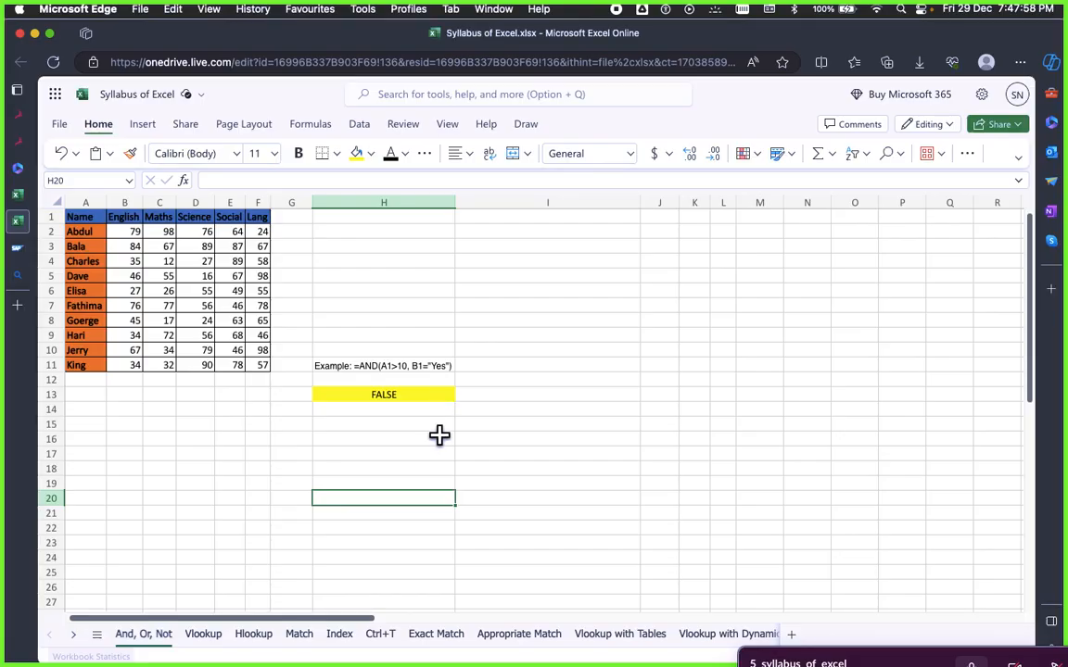
left_click(276, 449)
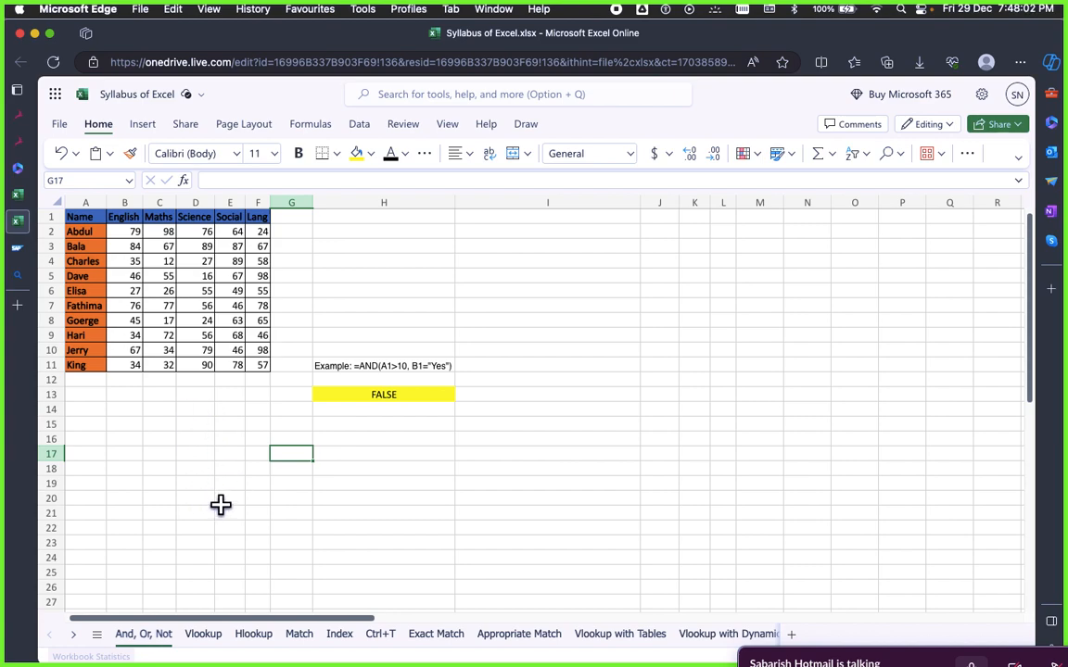
left_click(227, 555)
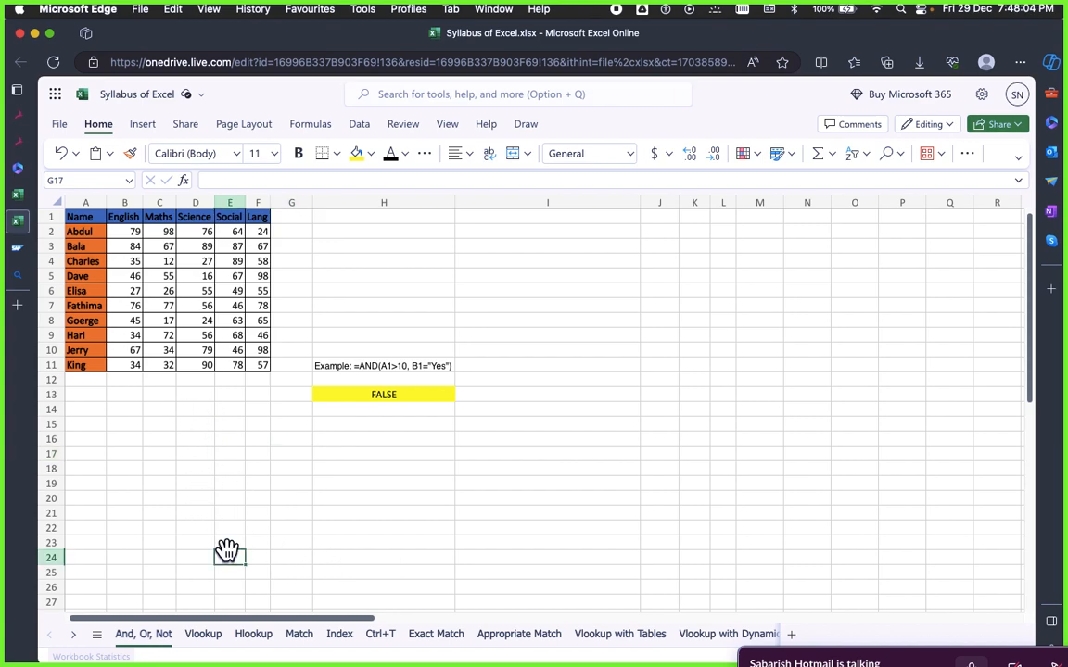
left_click(181, 500)
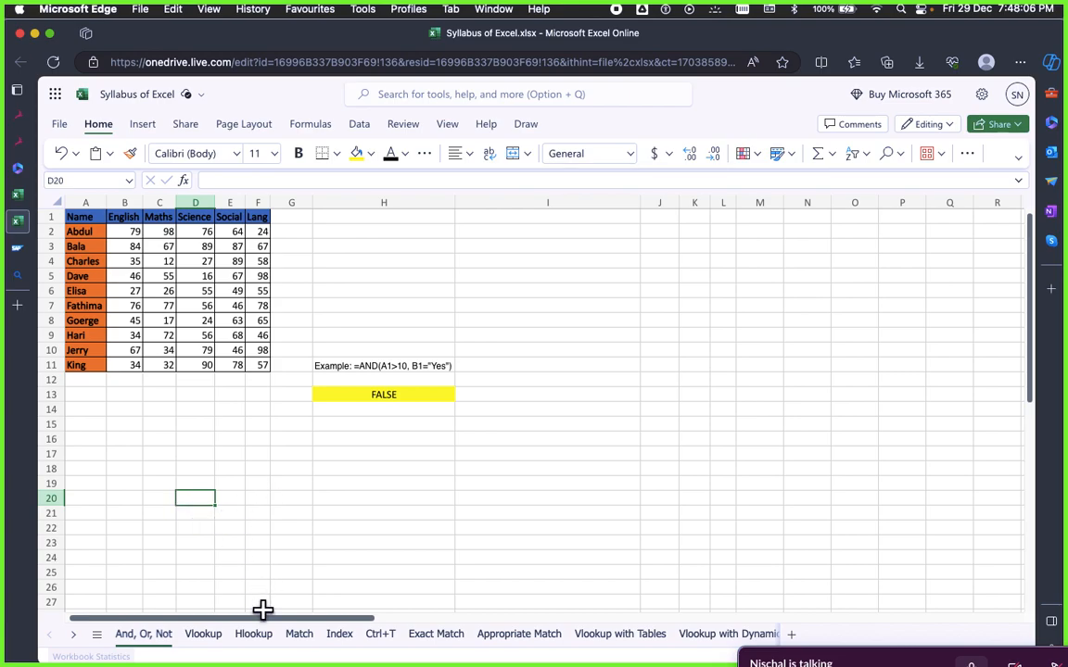
left_click(158, 439)
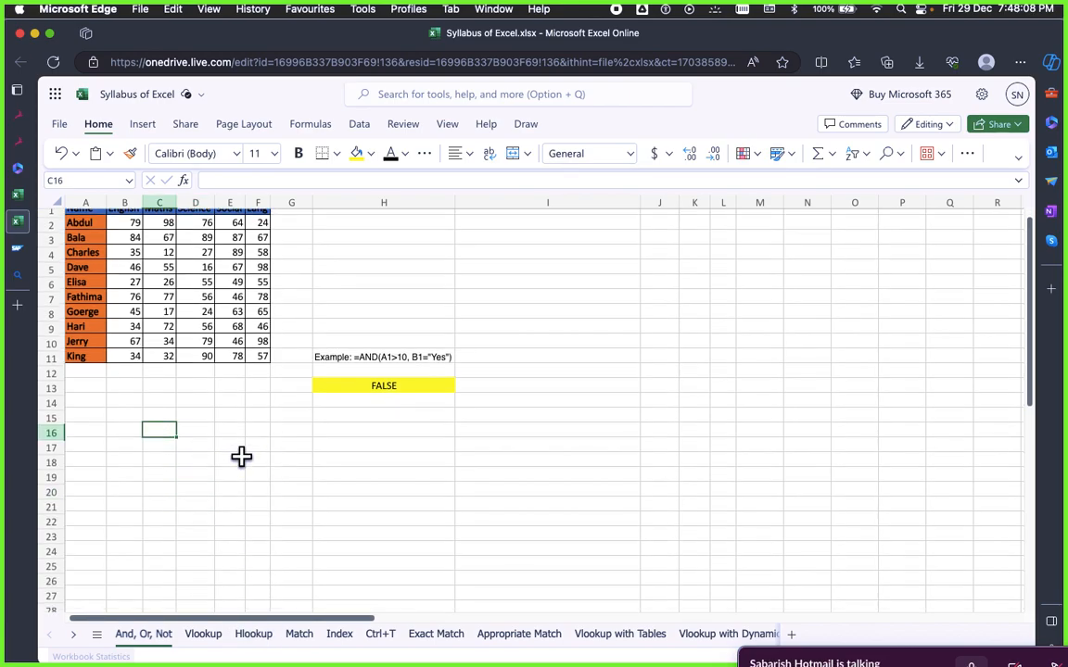
View the Vlookup sheet and return to the And, Or, Not sheet
left_click(203, 634)
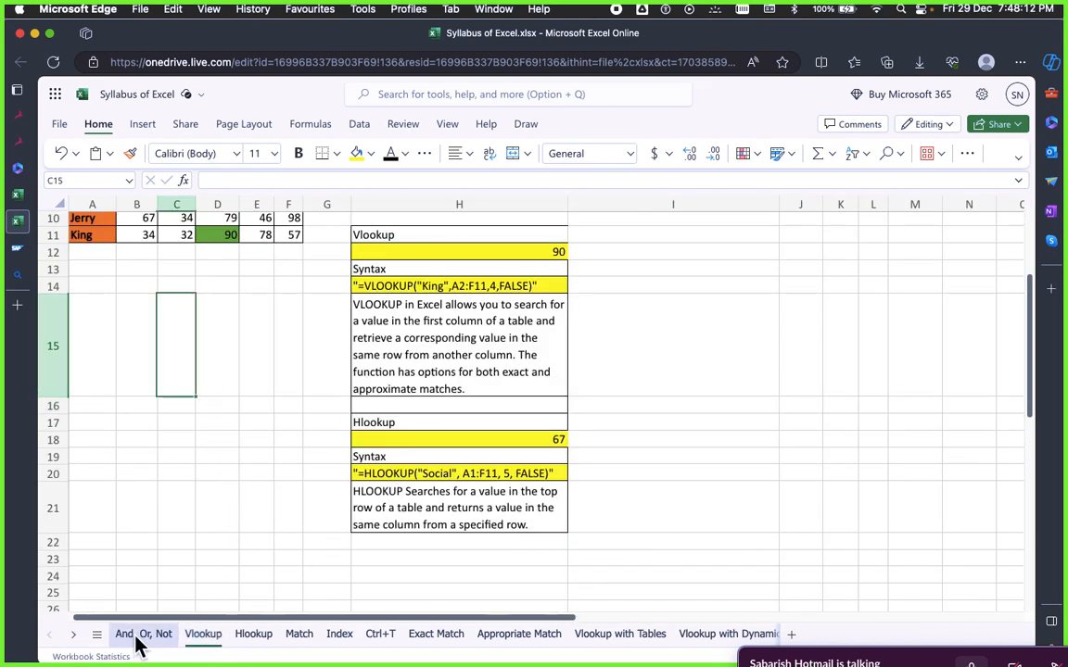
left_click(141, 636)
left_click(257, 466)
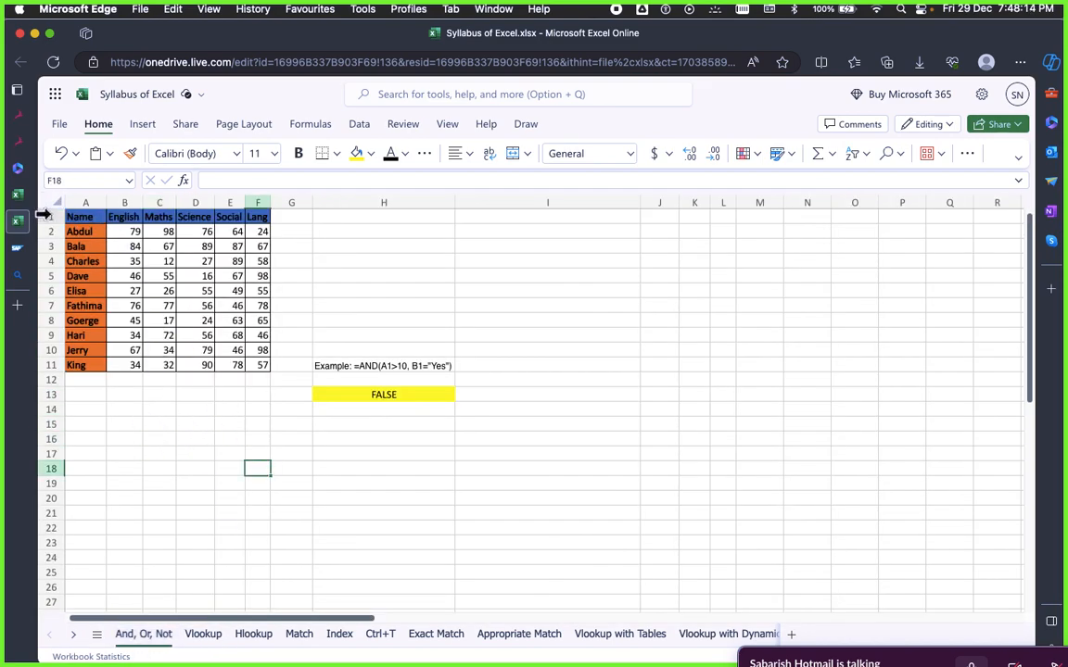
Highlight the marks table A1:F11 to present the sample data, then clear the selection
left_click_drag(88, 218, 255, 374)
left_click(286, 482)
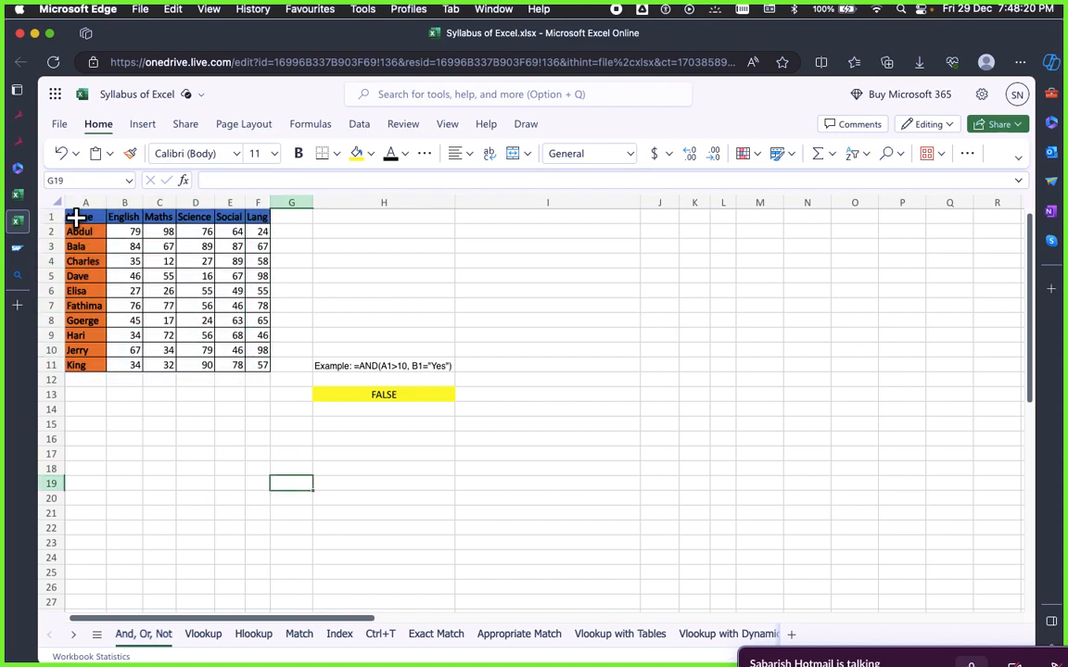
left_click_drag(76, 217, 251, 370)
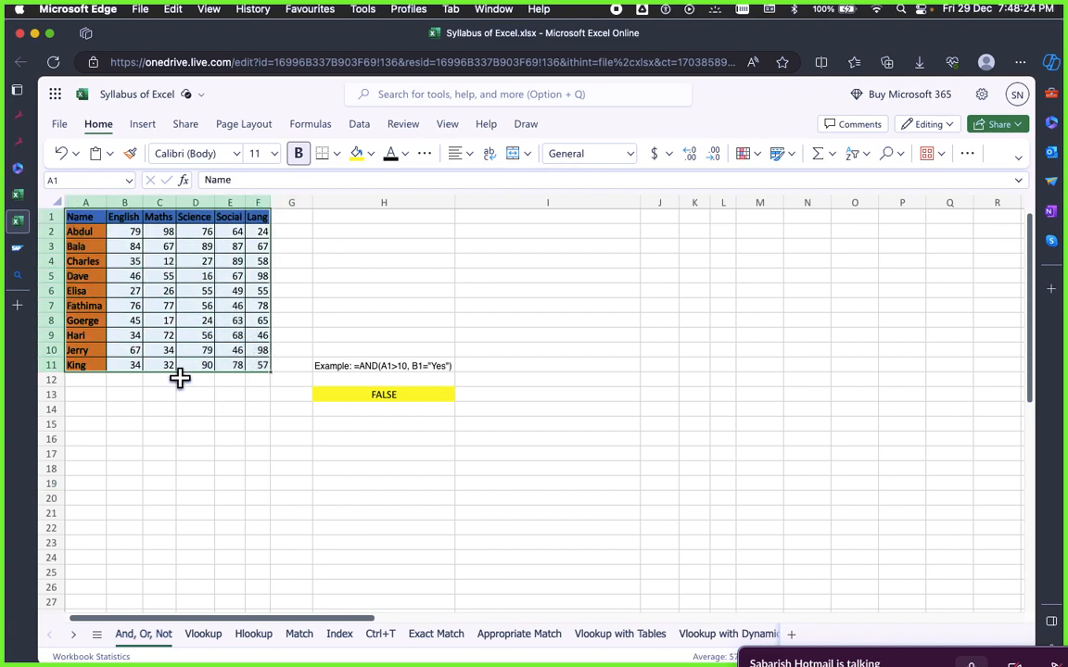
left_click(156, 425)
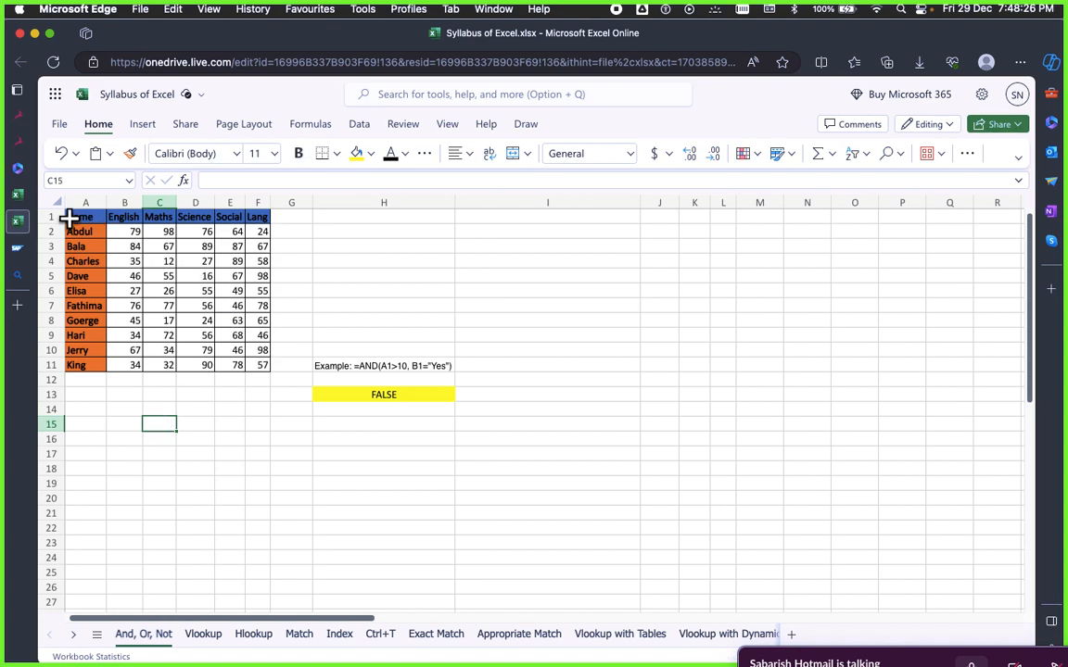
Open the Vlookup sheet
left_click(205, 573)
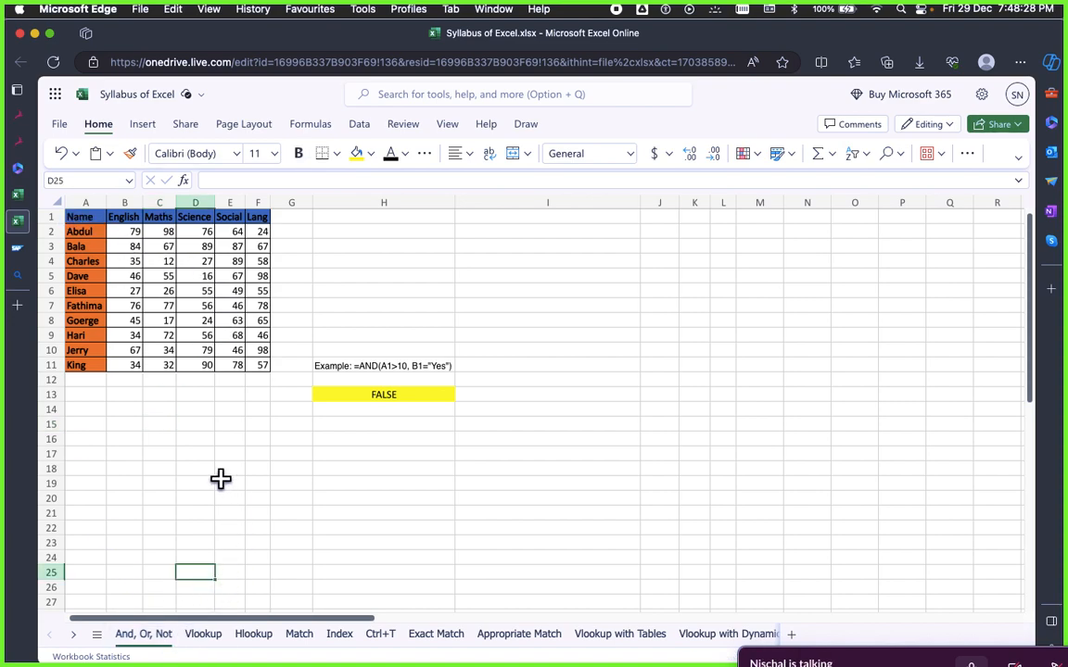
left_click(197, 439)
left_click(200, 640)
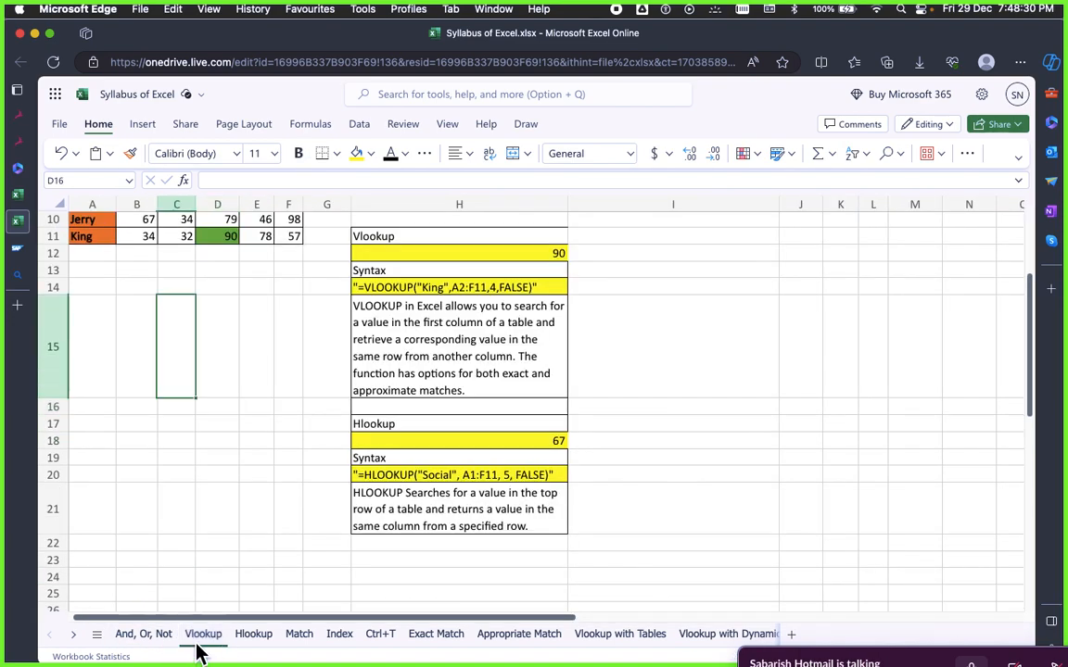
Insert a new blank sheet next to the Vlookup sheet
left_click(163, 638)
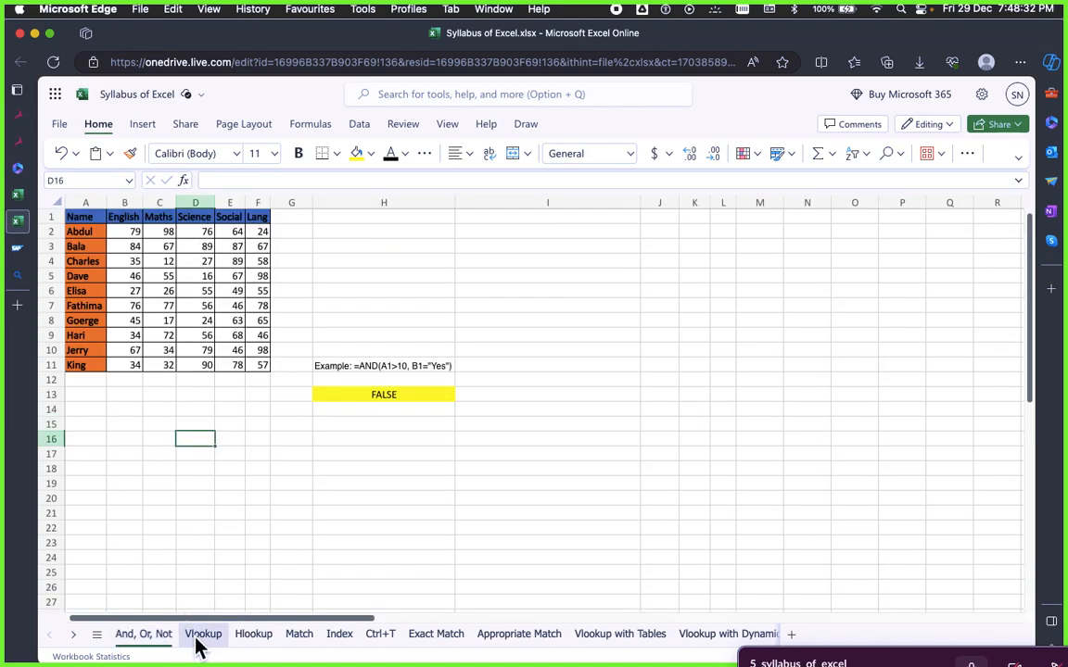
right_click(198, 638)
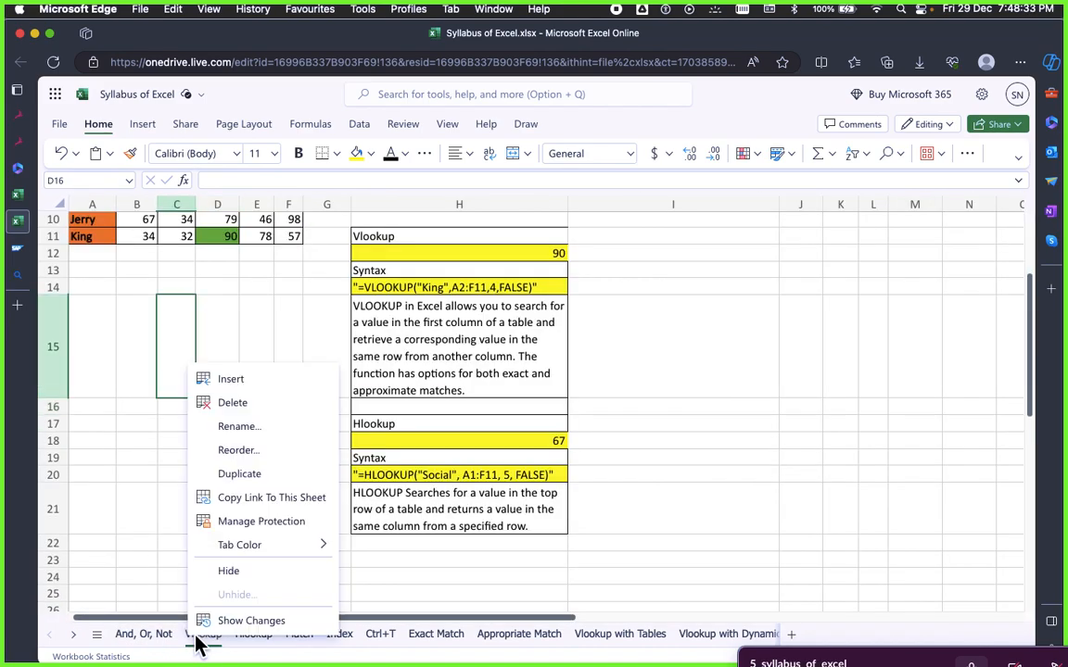
left_click(234, 380)
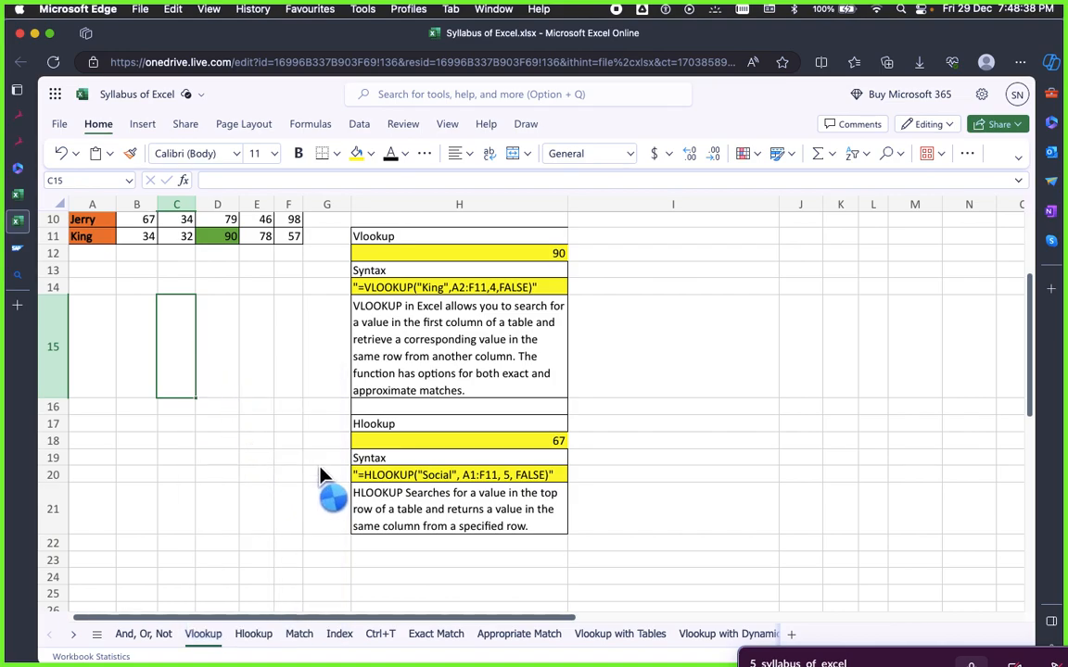
left_click(203, 634)
Copy the marks table A1:F11 from the And, Or, Not sheet
left_click(128, 639)
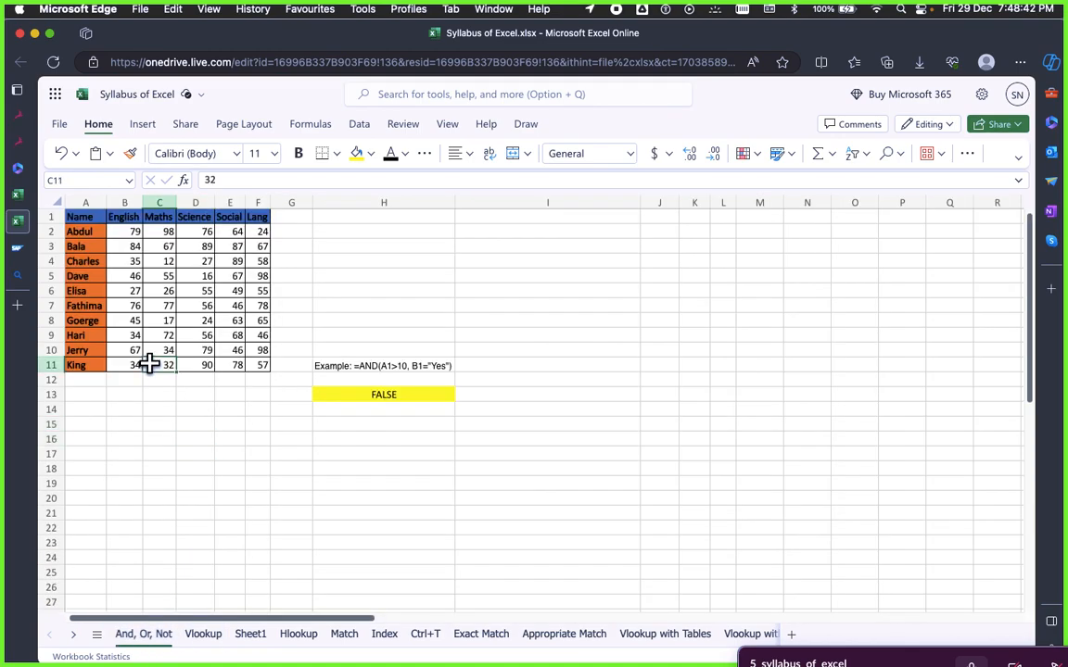
left_click_drag(80, 218, 260, 365)
key("super+c")
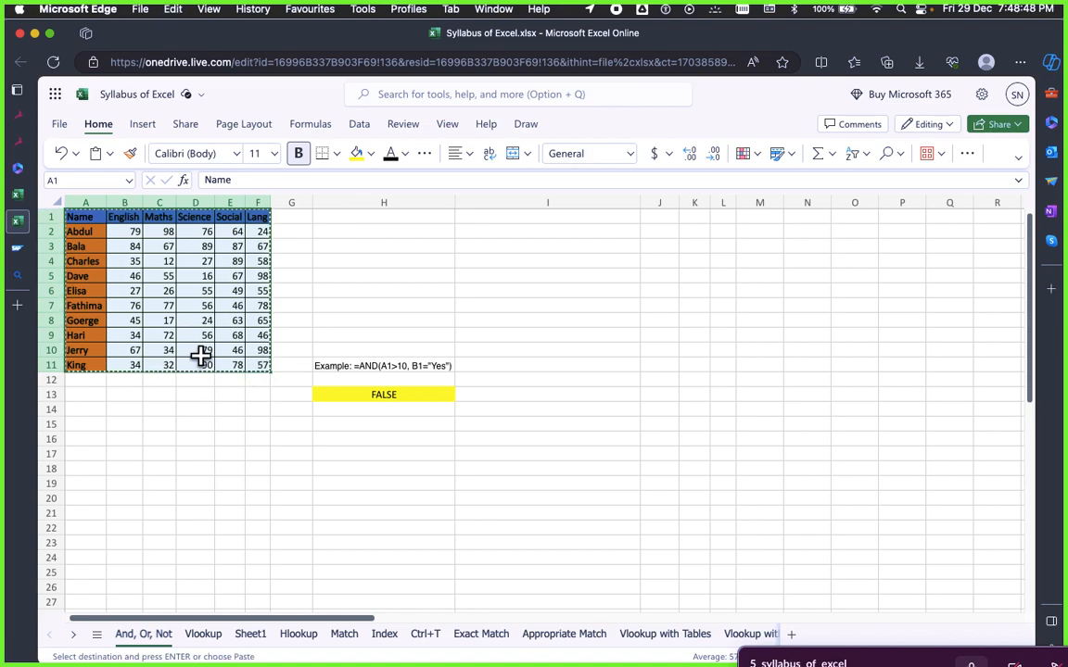
Move the new blank sheet ahead of the Vlookup sheet and paste the copied marks table transposed at A1
left_click(203, 634)
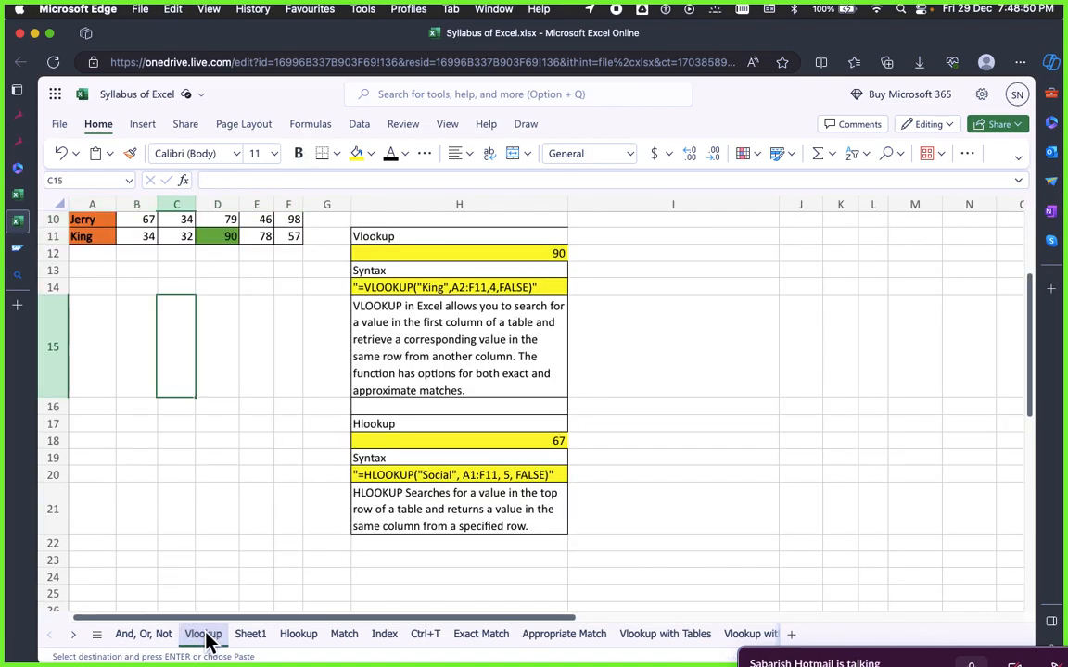
left_click_drag(245, 634, 206, 638)
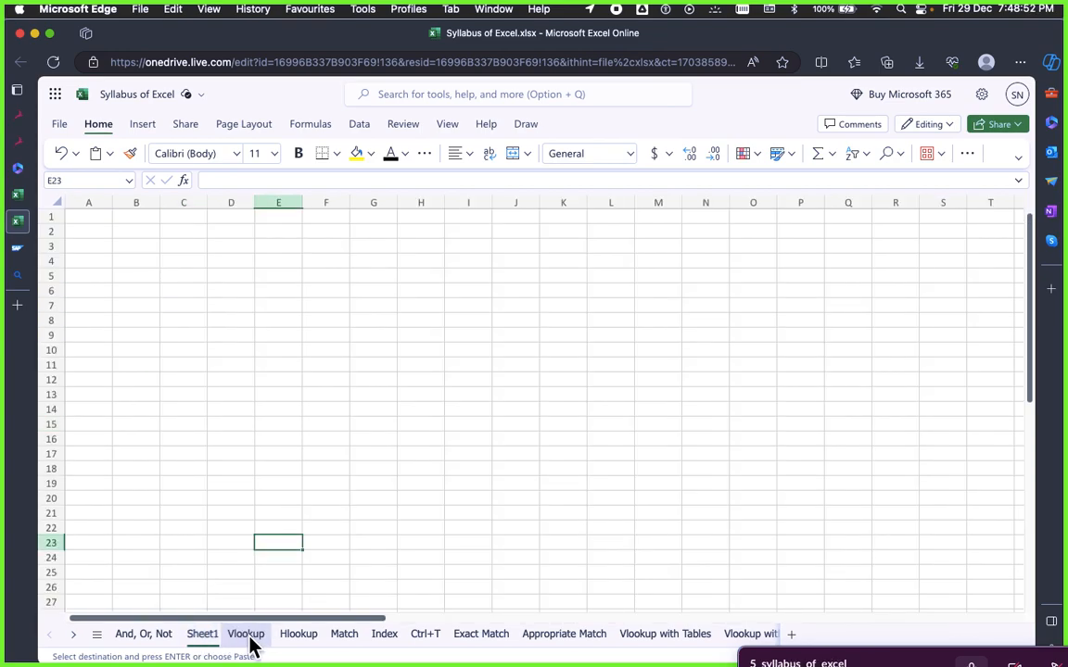
left_click(85, 217)
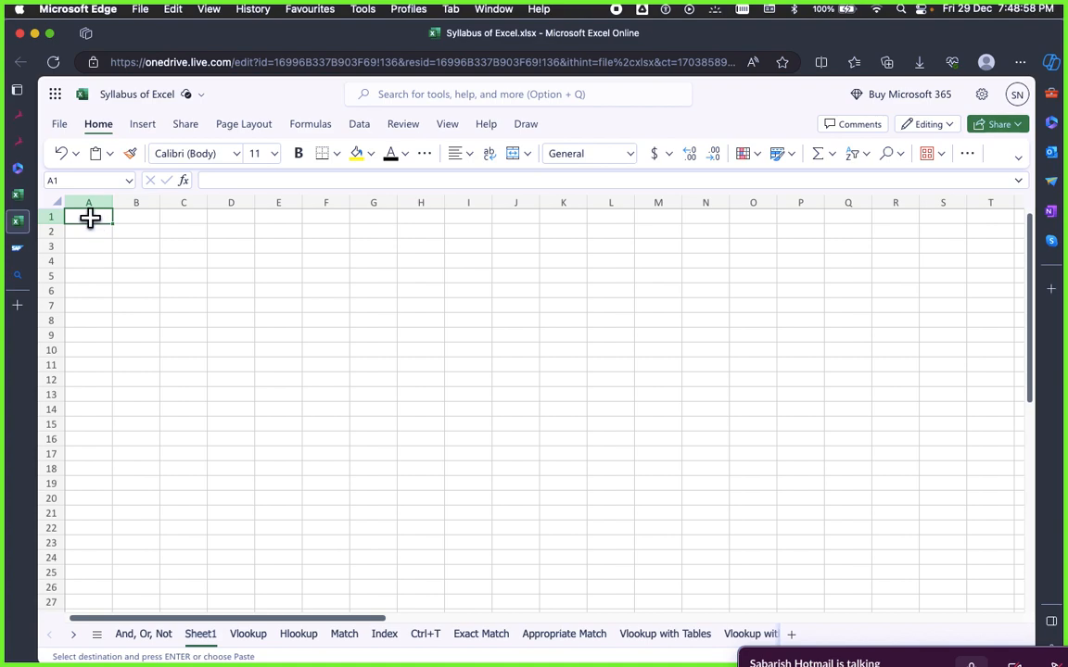
right_click(91, 223)
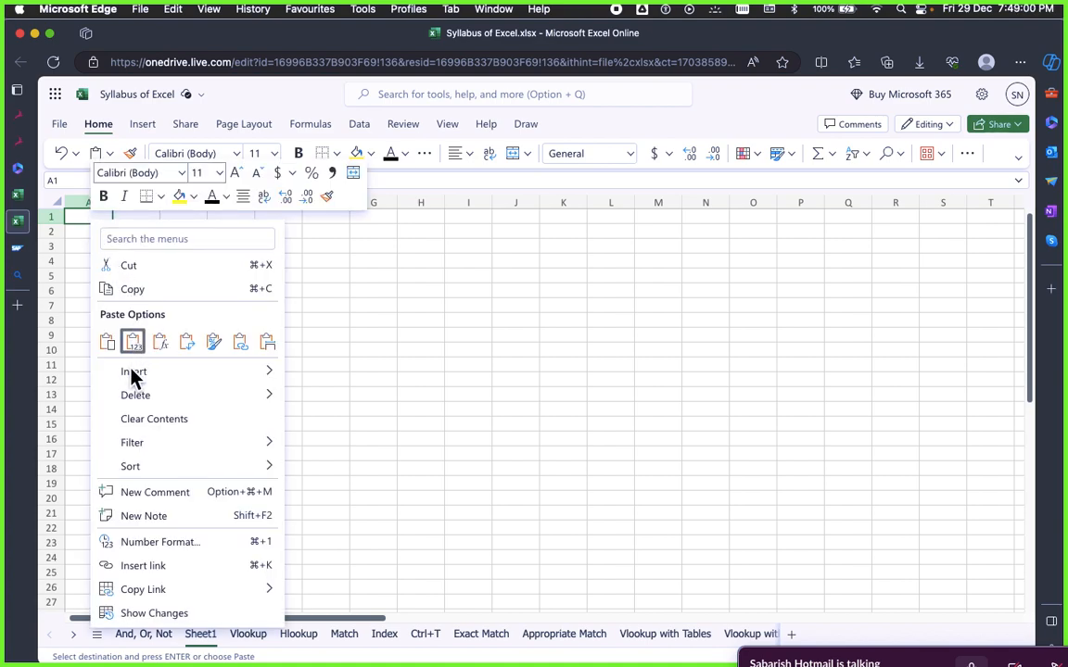
left_click(186, 343)
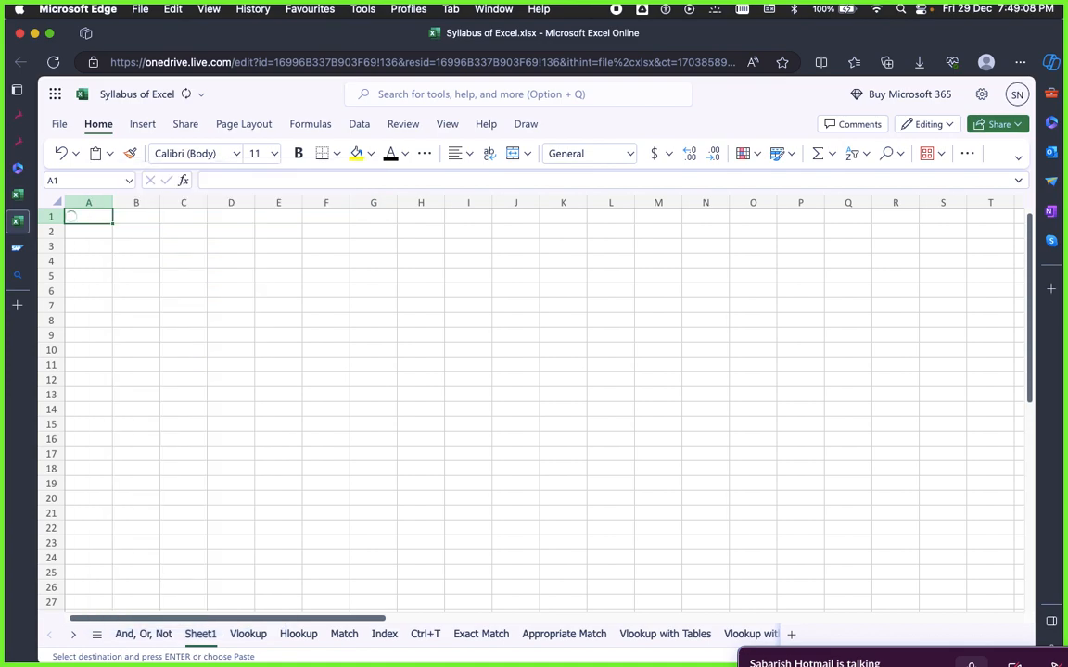
left_click(123, 332)
Highlight the first two rows of the transposed table to present the swapped layout, then clear the selection
left_click_drag(98, 222, 595, 226)
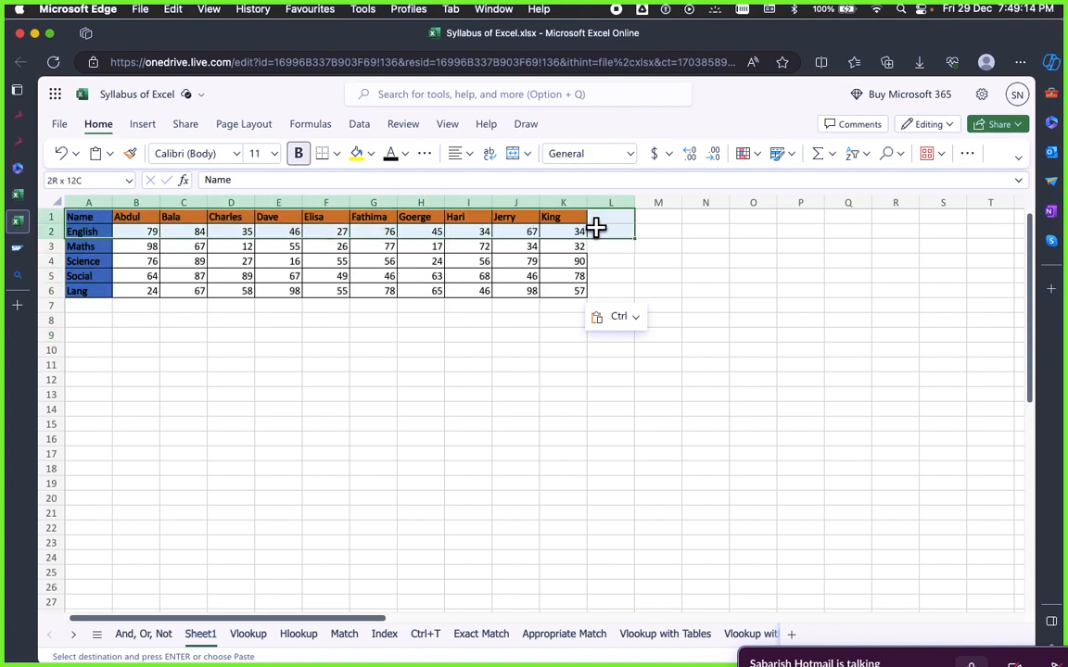
left_click(519, 332)
left_click(371, 394)
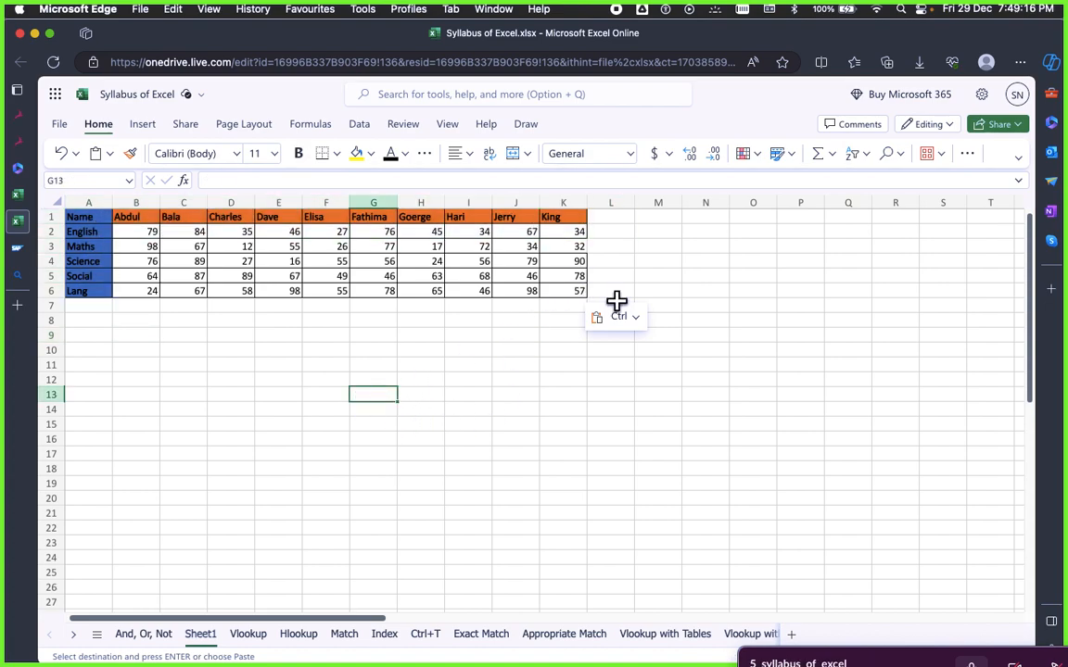
left_click(266, 482)
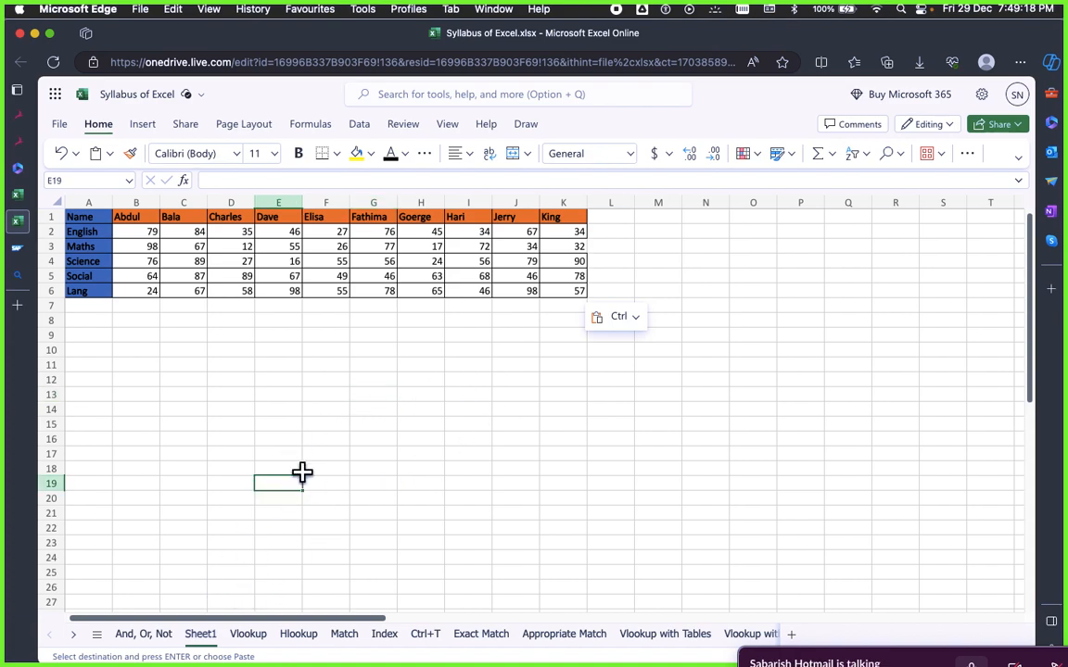
left_click(274, 410)
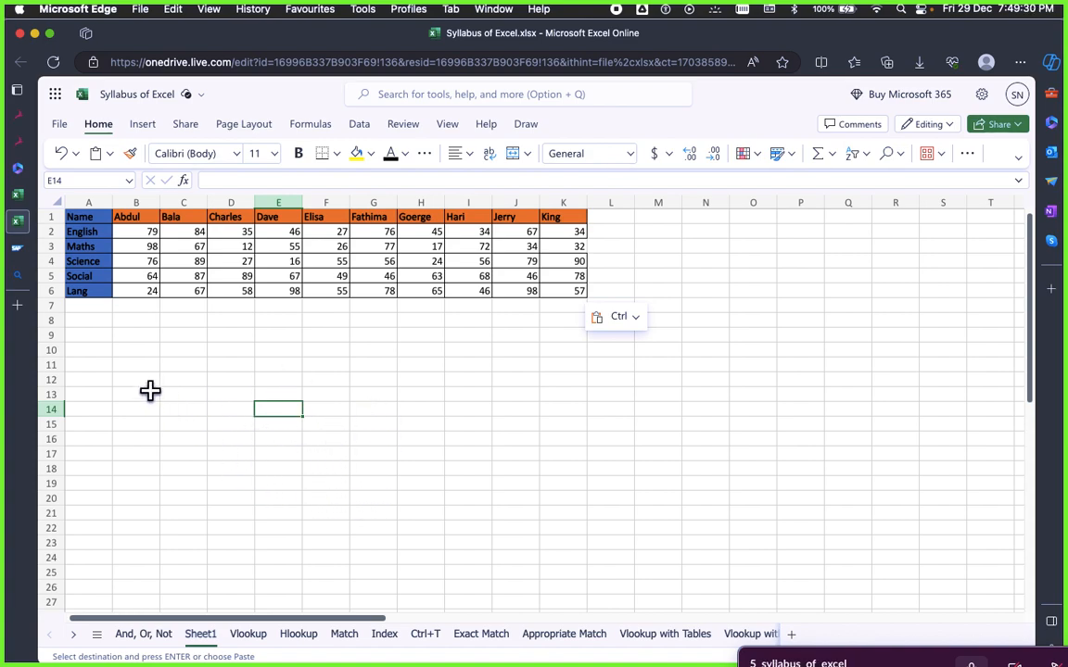
left_click(582, 380)
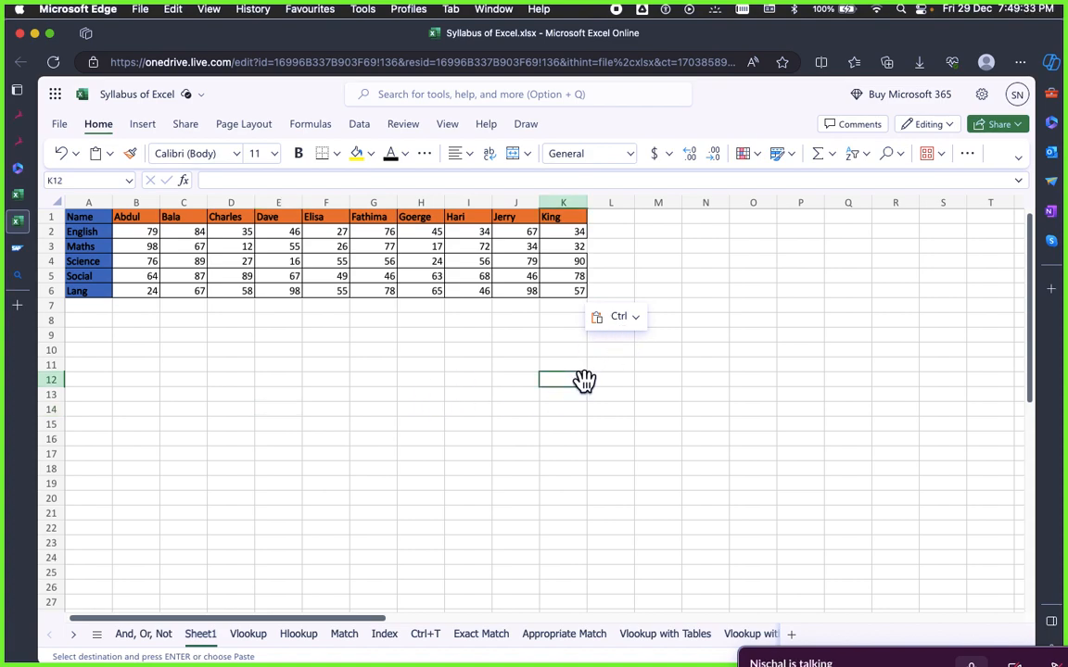
Apply all borders to cell K3 in the transposed table
left_click(570, 246)
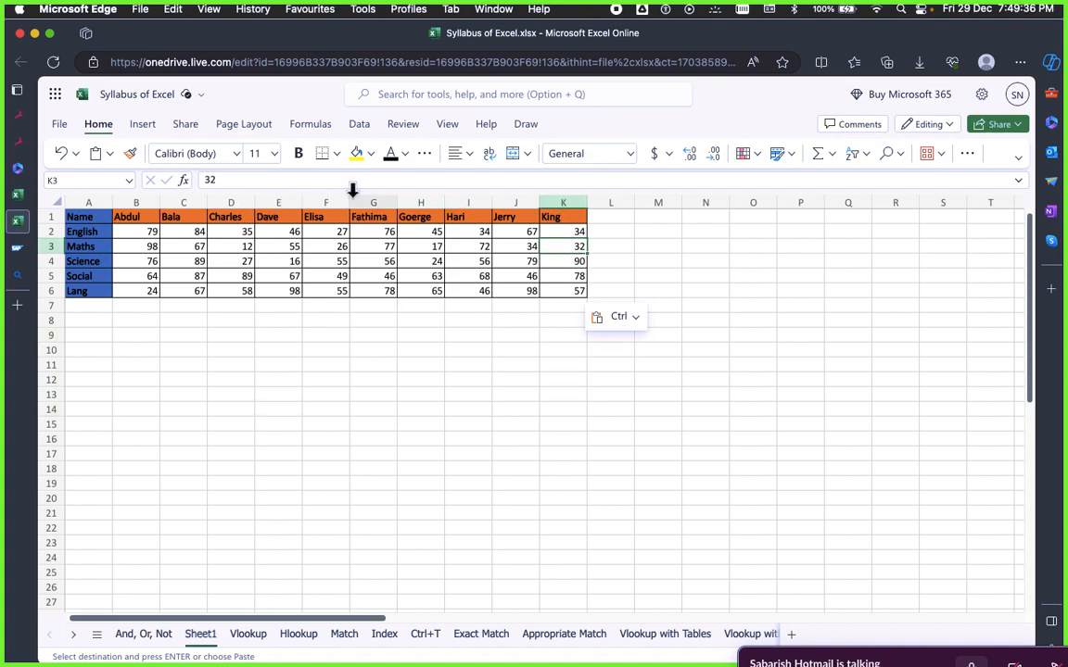
left_click(338, 155)
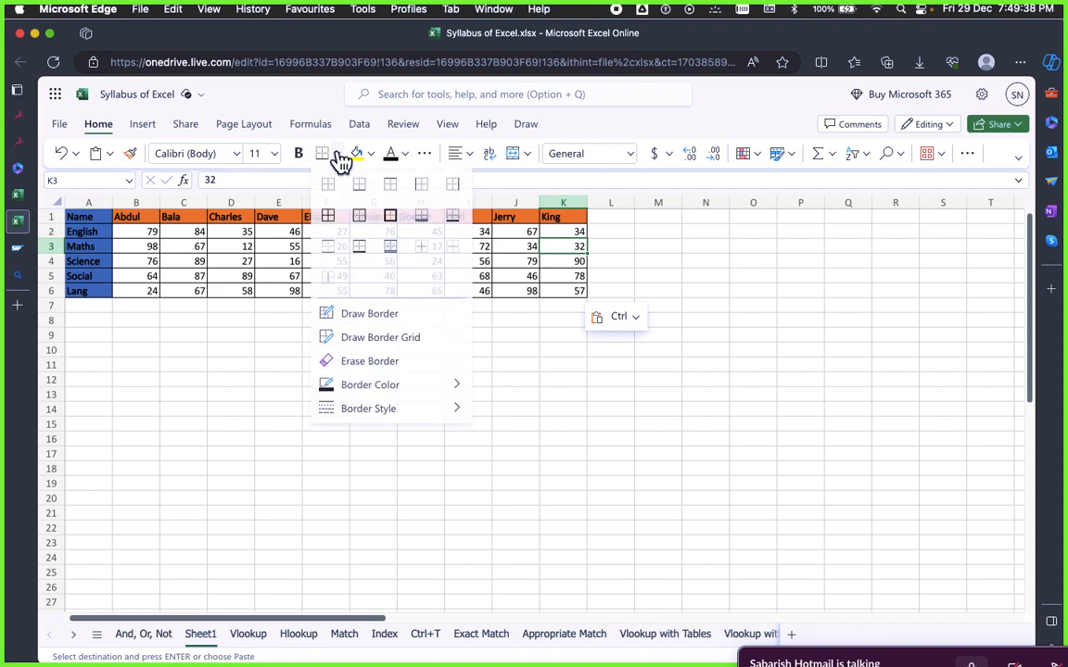
left_click(327, 215)
left_click(506, 375)
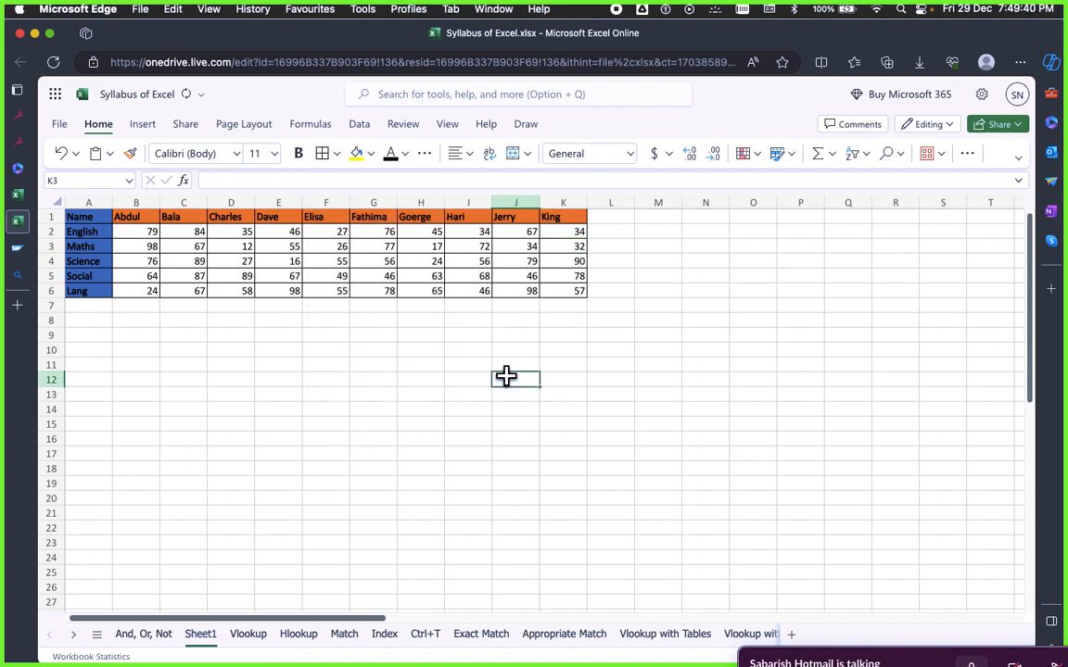
left_click(199, 423)
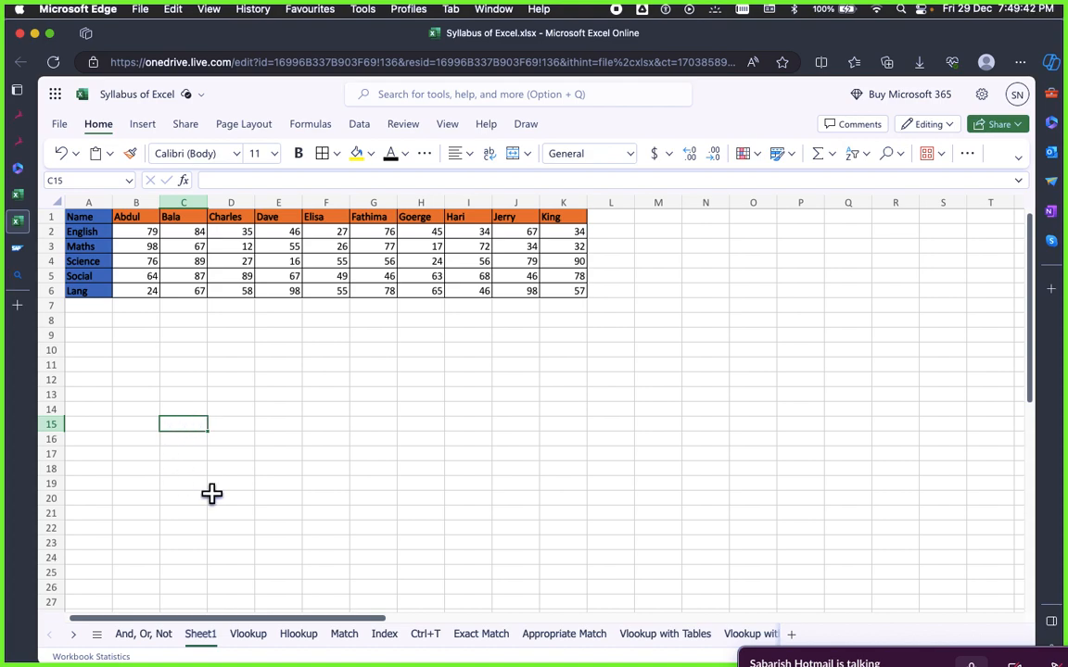
Rename the sheet holding the transposed table as Swap
left_click(129, 526)
right_click(194, 640)
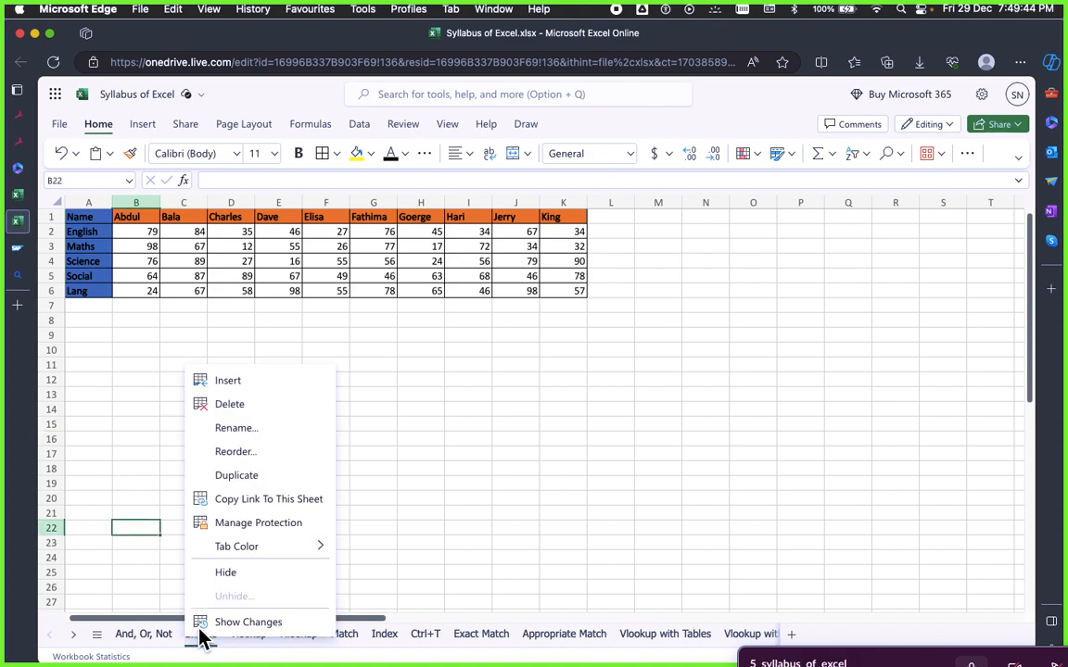
left_click(241, 428)
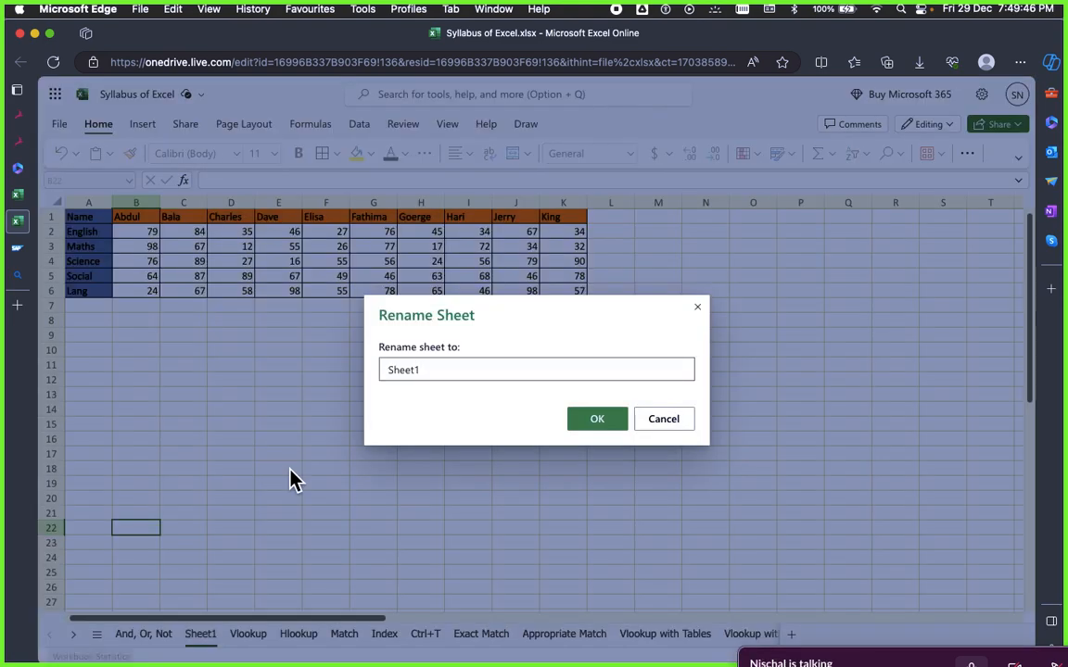
type("Swap")
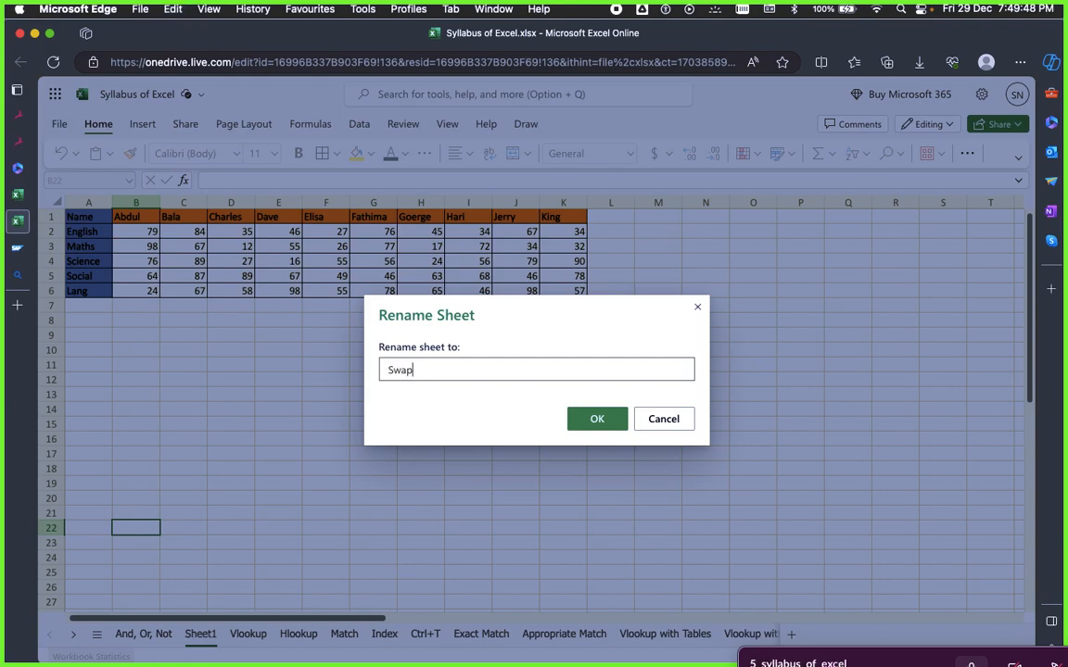
key("Return")
left_click(237, 477)
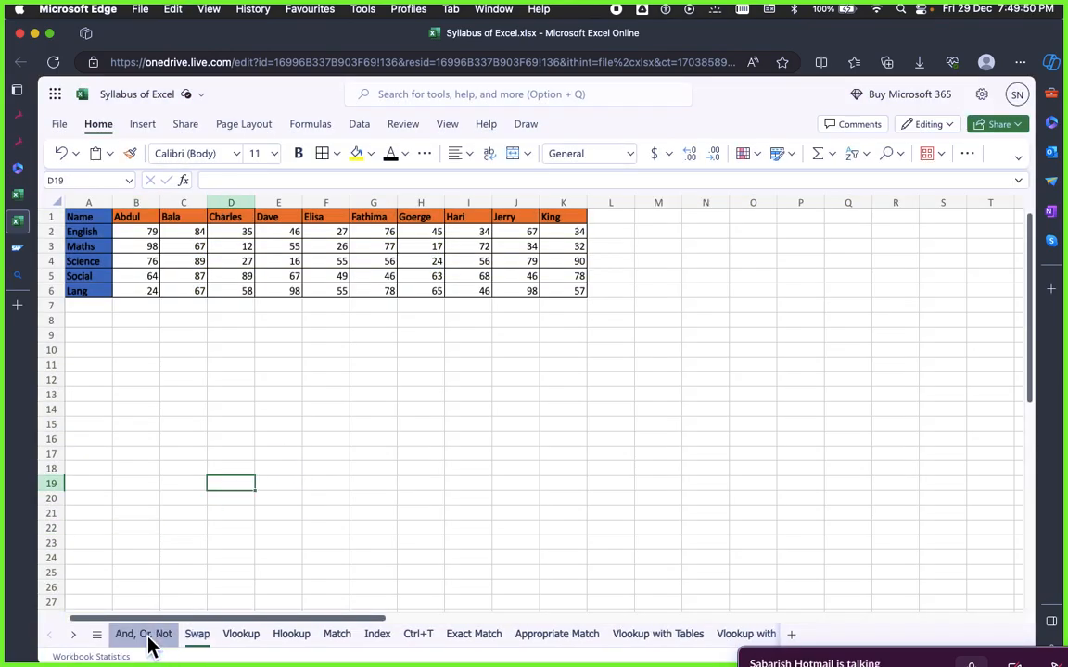
Return to the And, Or, Not sheet and look over the AND example and its result in column H
left_click(147, 638)
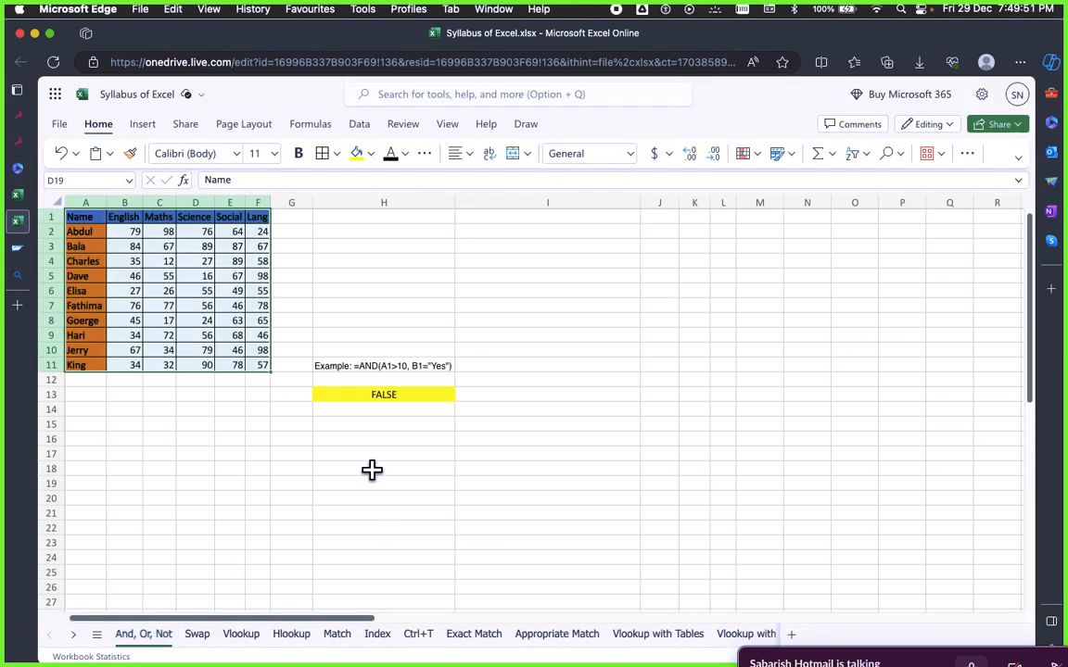
left_click(355, 367)
left_click(363, 396)
key("Down")
key("Down")
key("Down")
key("Down")
key("Down")
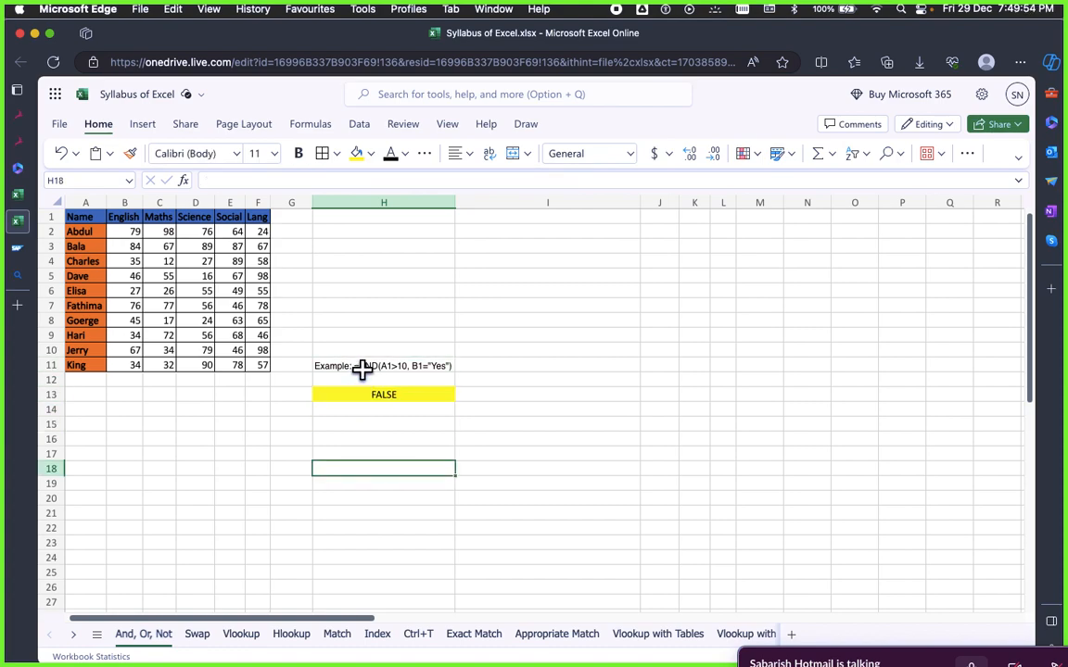
Enter the label Or in H15 and the label Not in H17, below the AND example
left_click(362, 423)
left_click(359, 452)
left_click(366, 422)
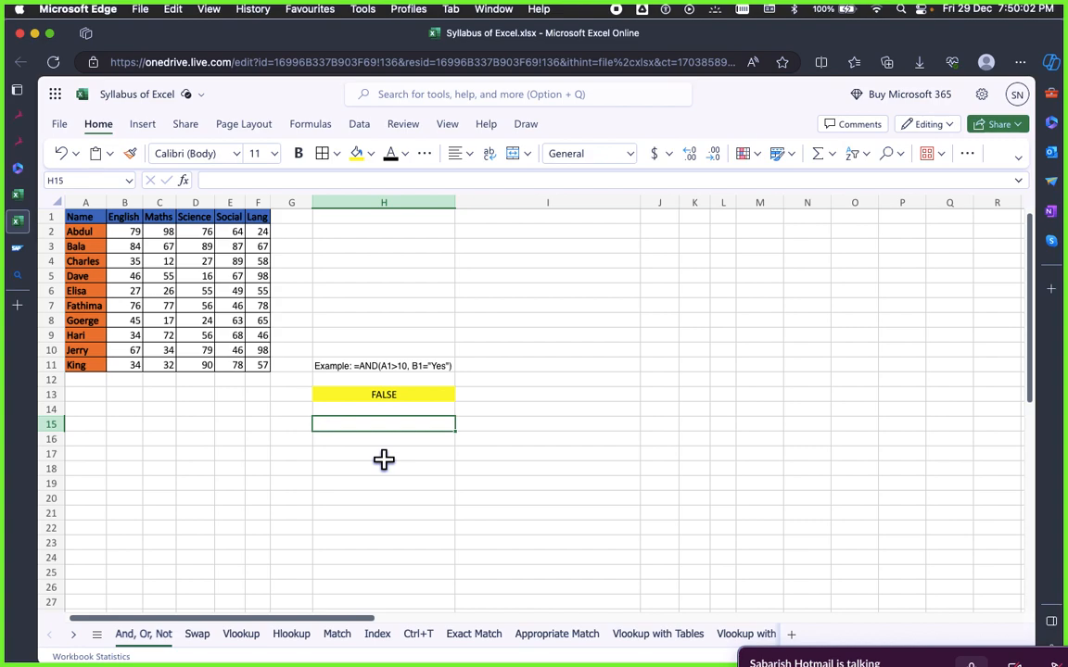
type("Or")
left_click(381, 456)
type("N")
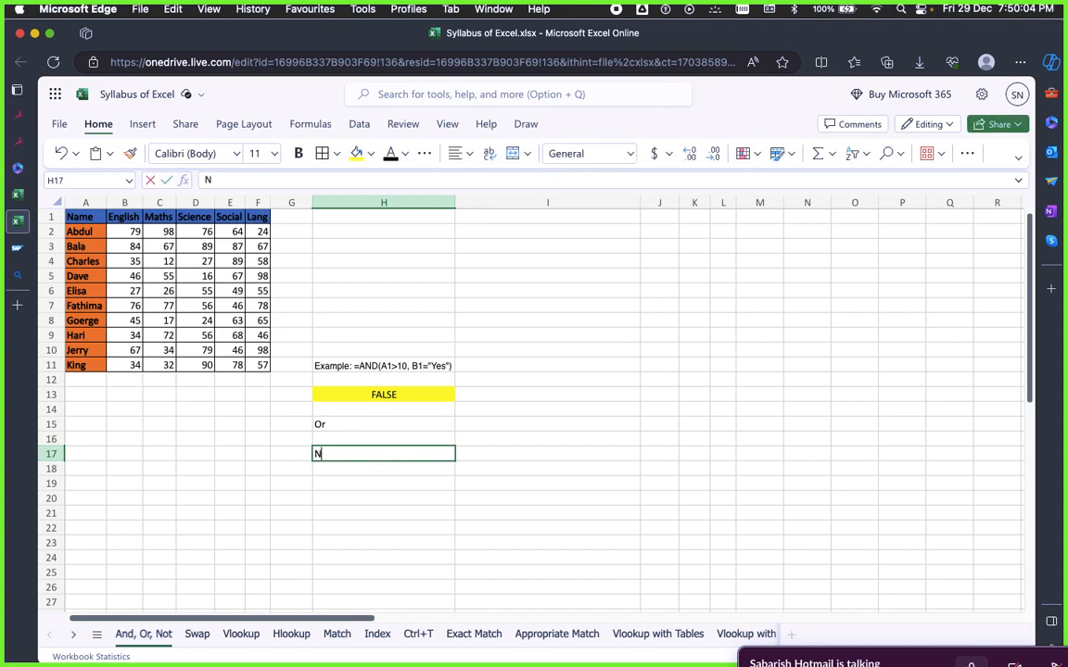
type("ot")
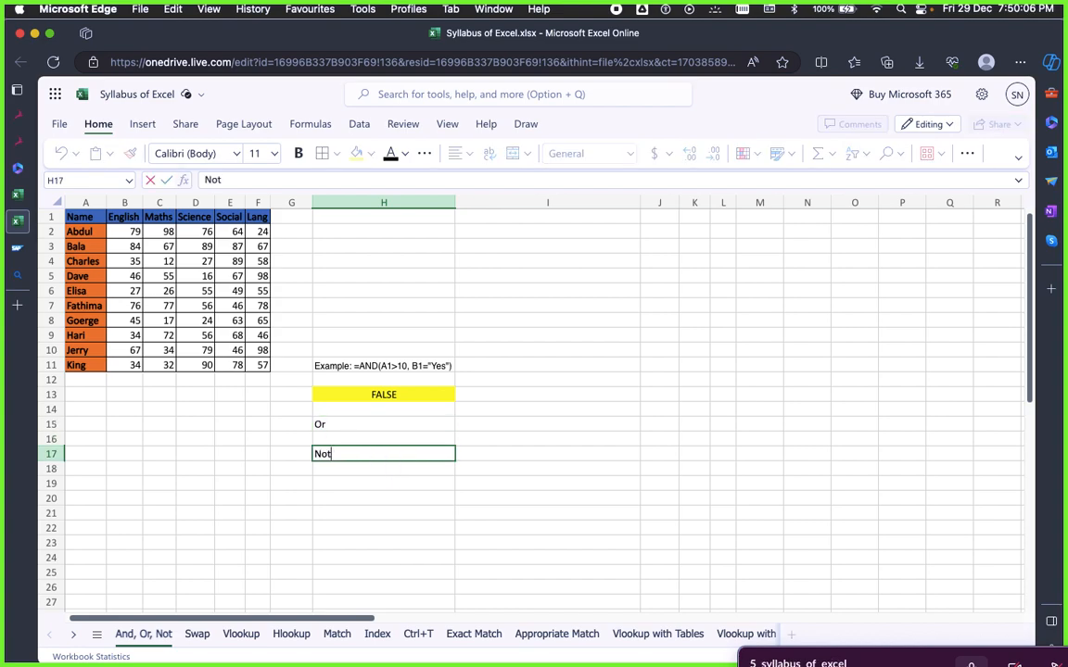
key("Return")
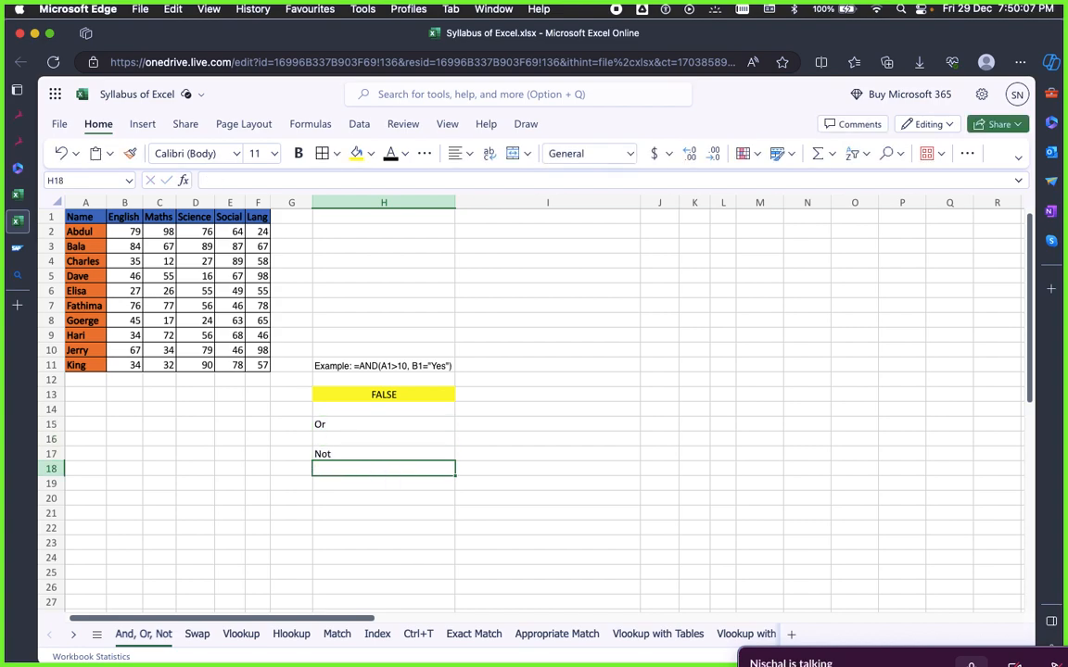
Move the Not label from H17 to H20
left_click(341, 455)
key("cmd+x")
left_click(342, 507)
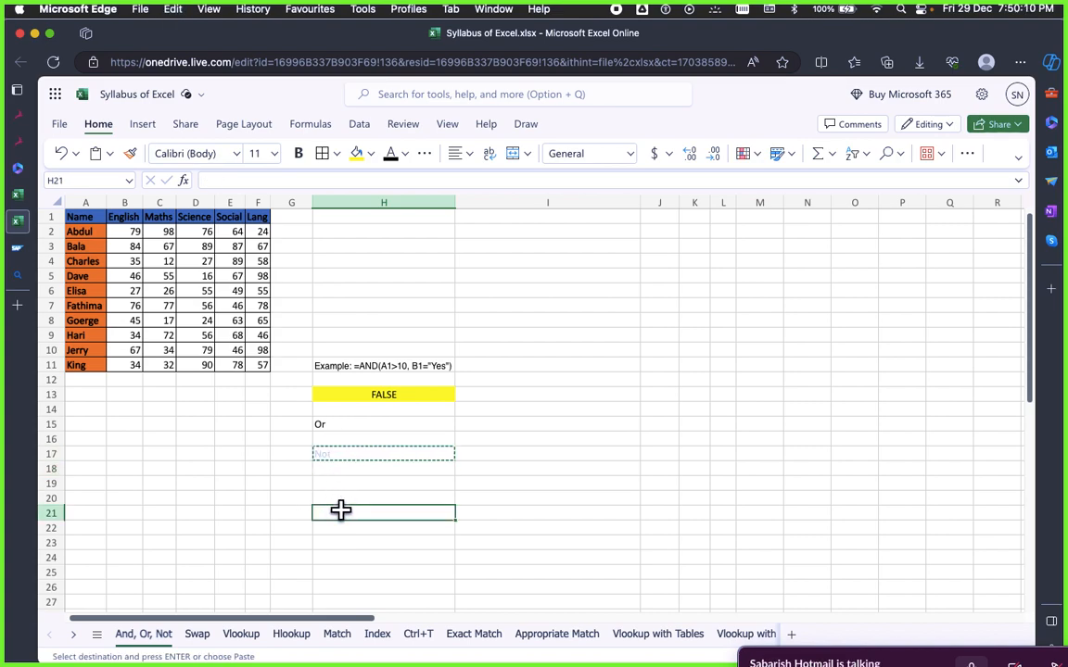
left_click(341, 500)
key("super+v")
left_click(494, 466)
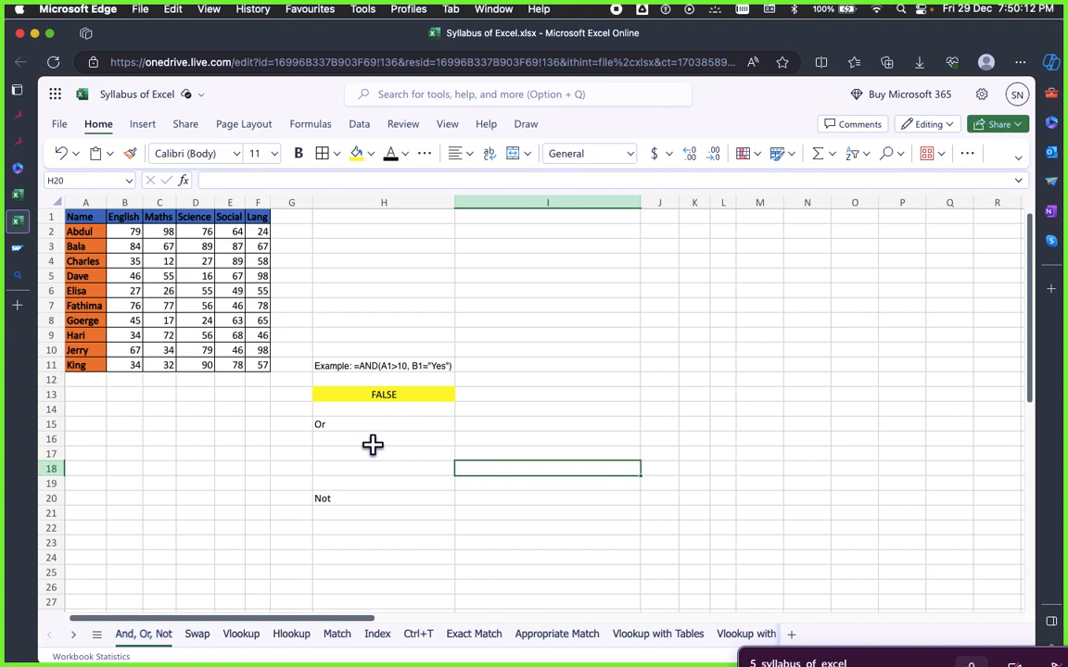
Fill cell H17 below the Or label with yellow
left_click(372, 444)
left_click(367, 465)
left_click(369, 441)
left_click_drag(367, 464, 367, 449)
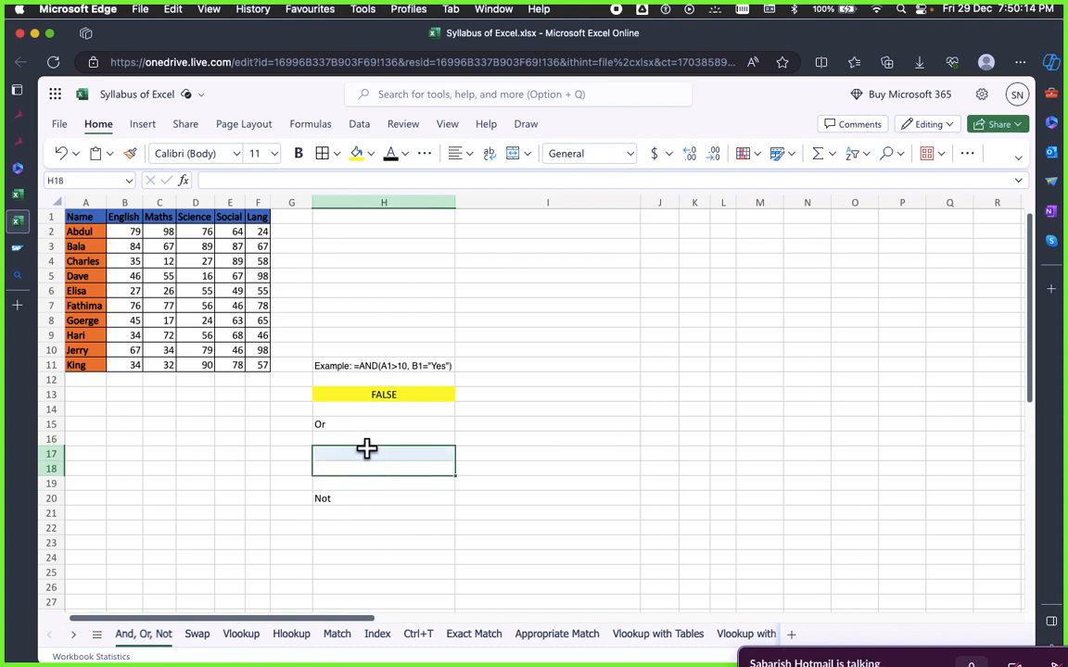
left_click(367, 449)
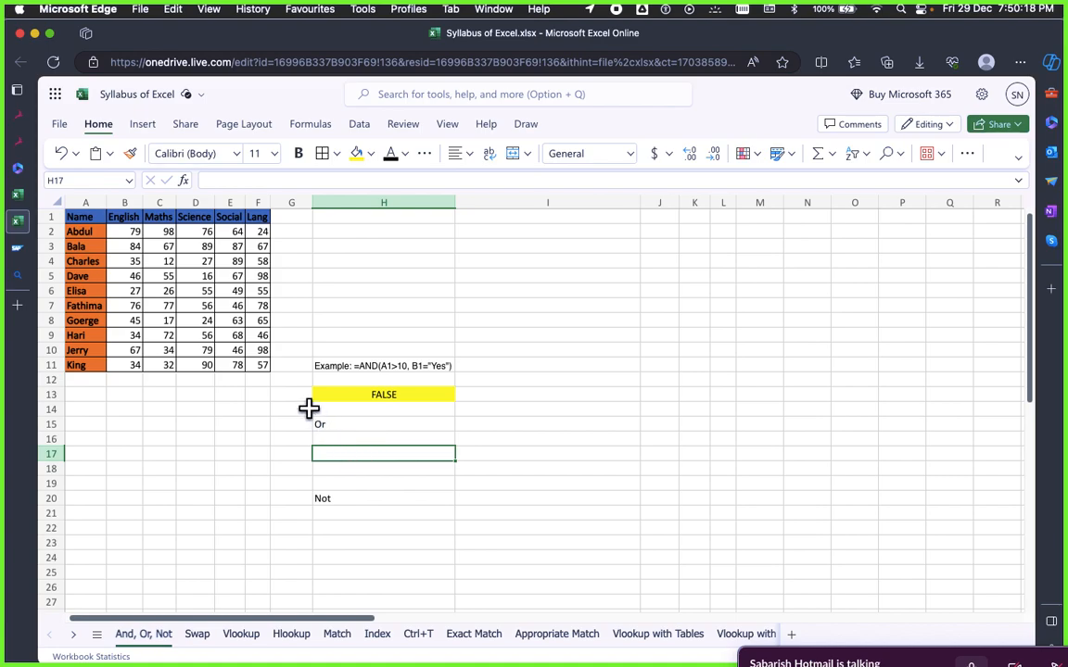
left_click(354, 155)
Fill cell H22 below the Not label with yellow
scroll(357, 436, "down", 3)
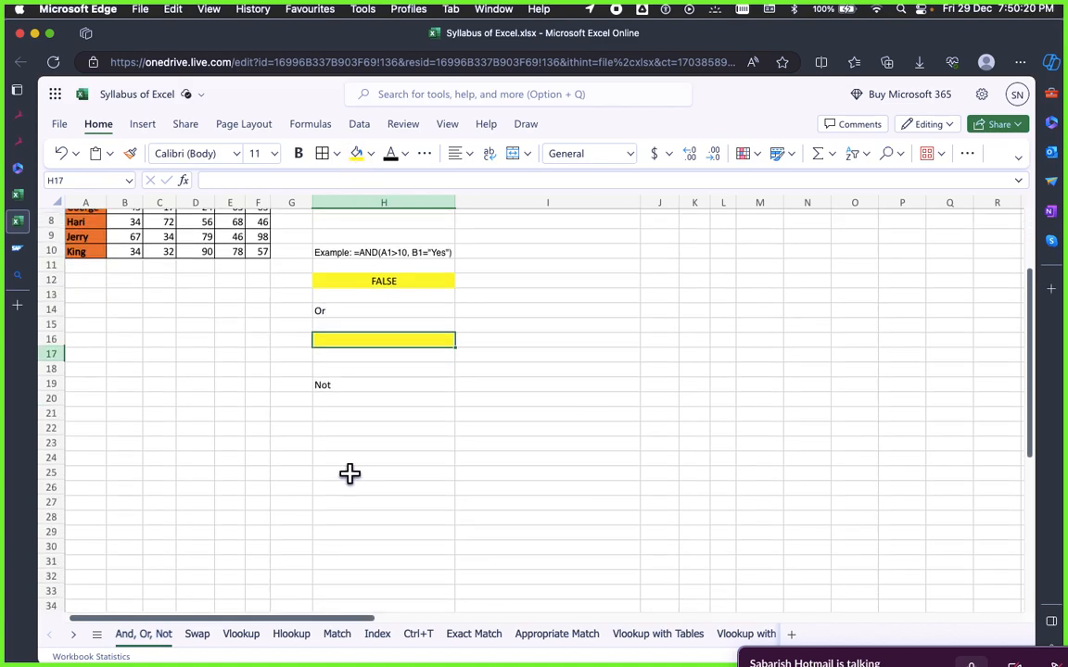
left_click(345, 417)
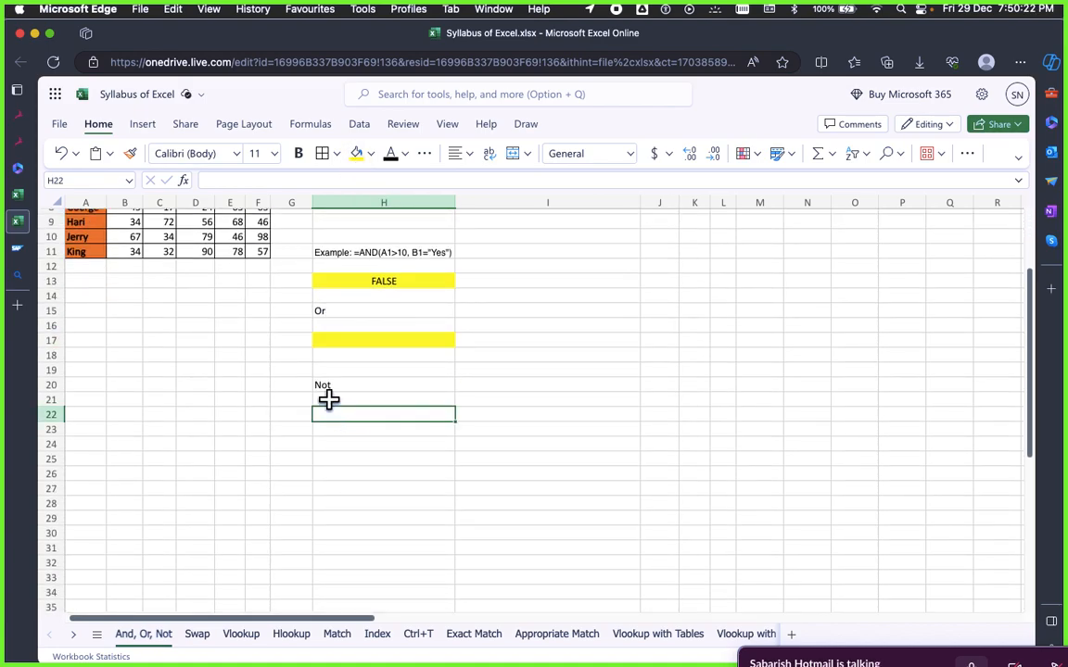
left_click(357, 157)
scroll(376, 426, "up", 3)
left_click(192, 465)
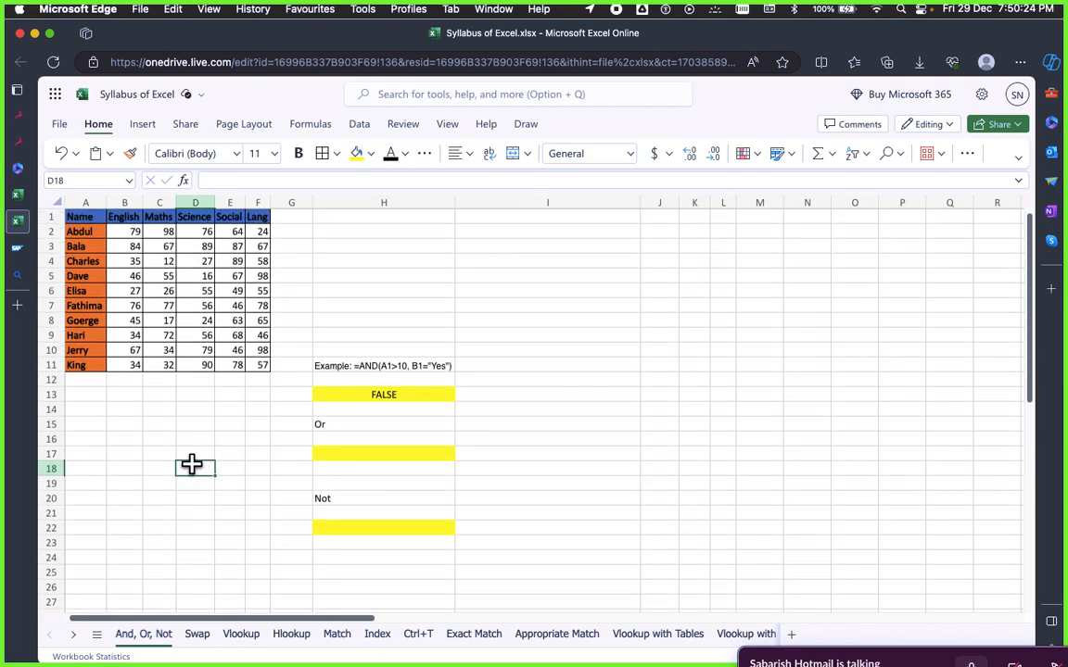
left_click(157, 524)
left_click(192, 435)
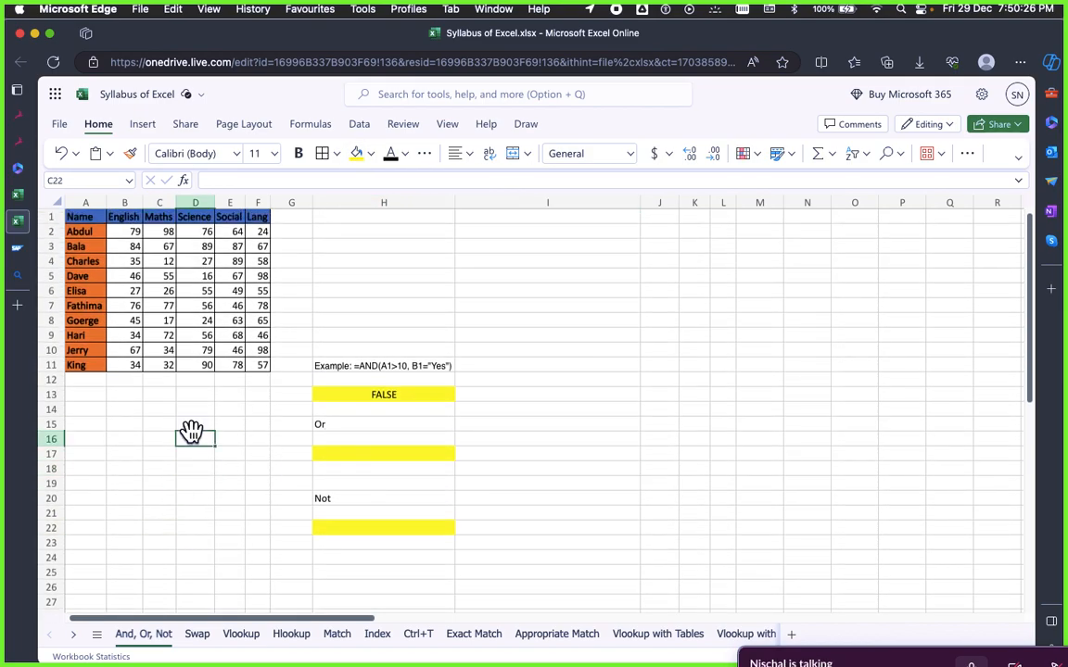
left_click(137, 545)
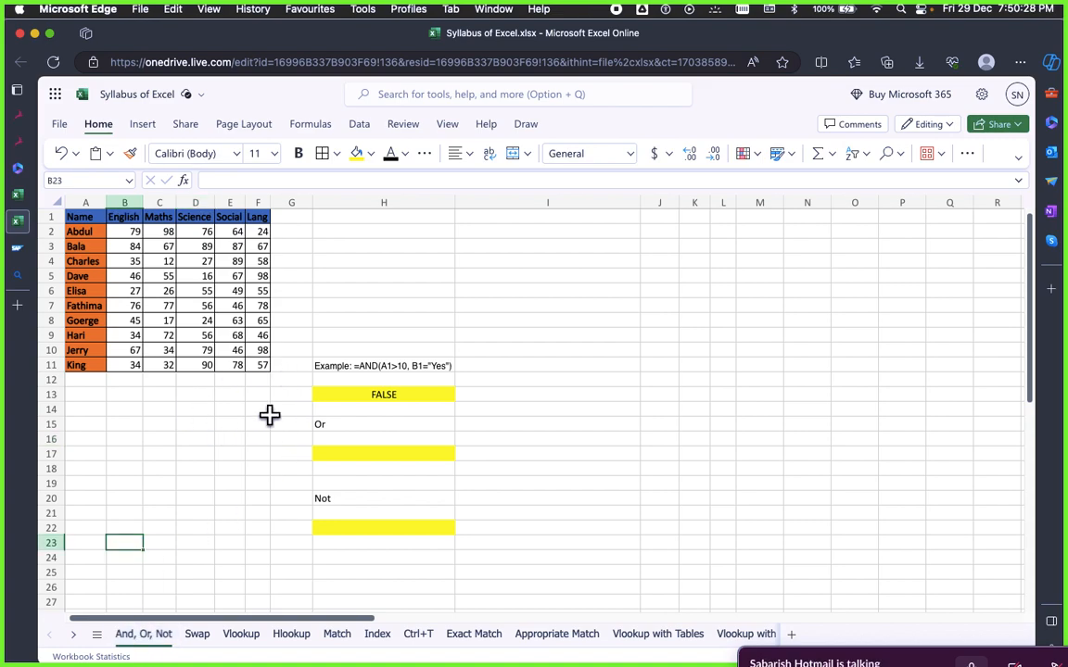
left_click(375, 368)
left_click(360, 454)
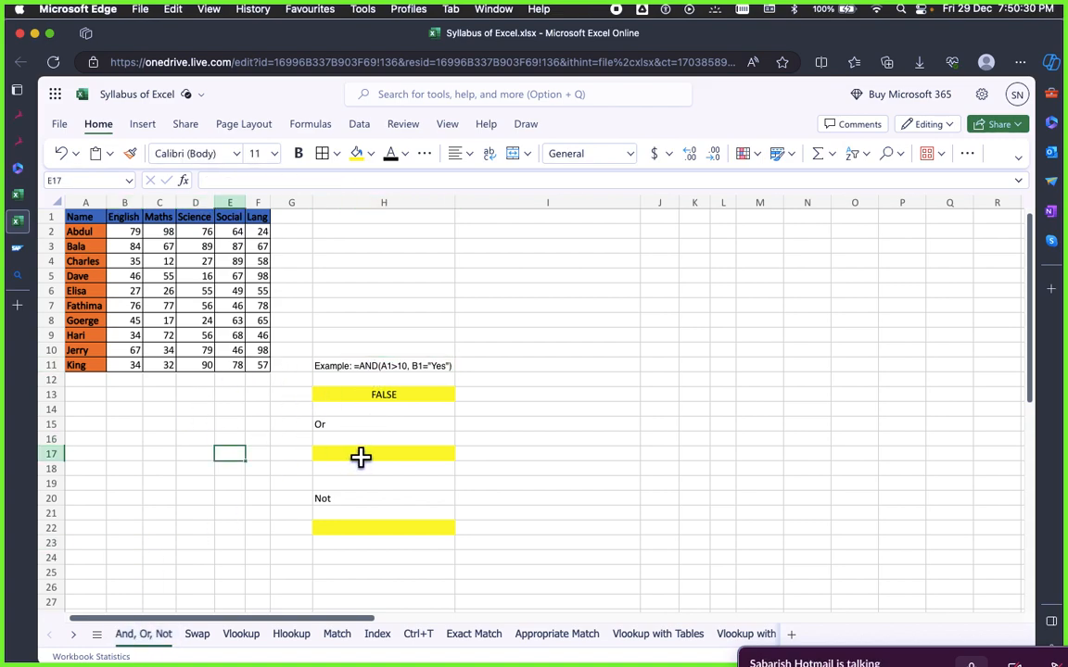
left_click(359, 540)
left_click(233, 511)
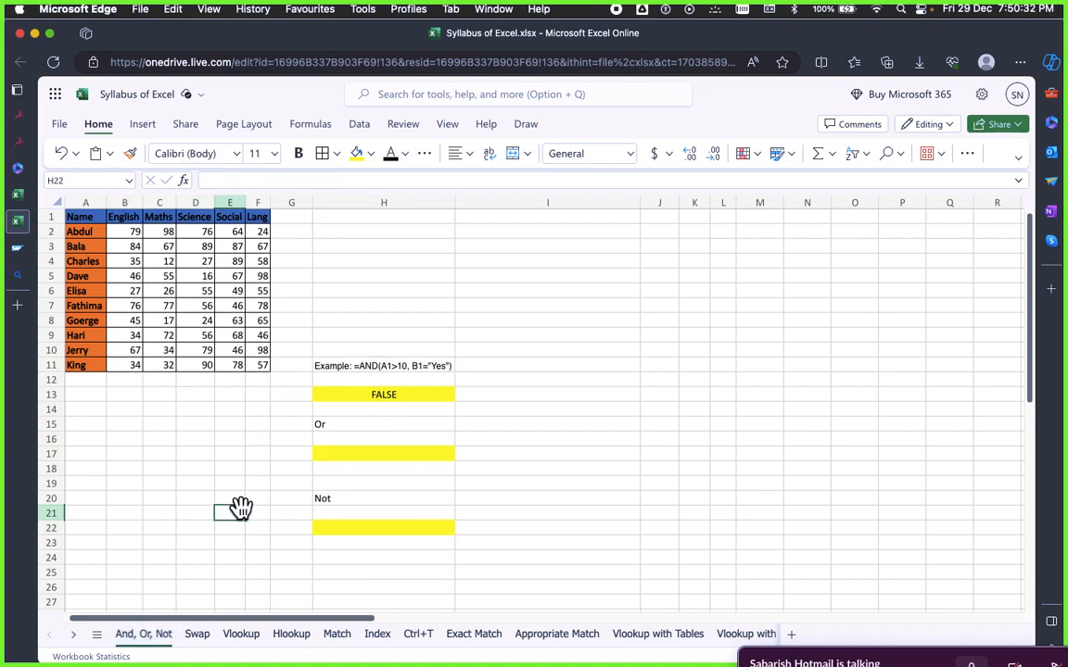
left_click(347, 449)
left_click(370, 541)
left_click(278, 483)
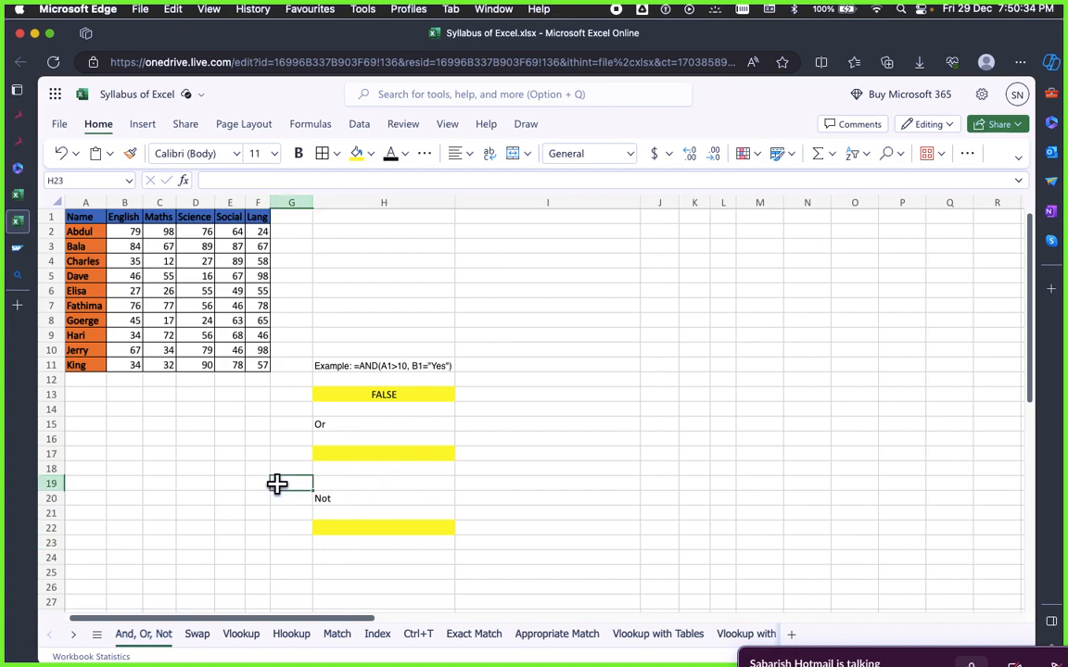
Open the Swap sheet and look over the transposed marks table A1:K6 and the subject headings in column A
left_click(190, 636)
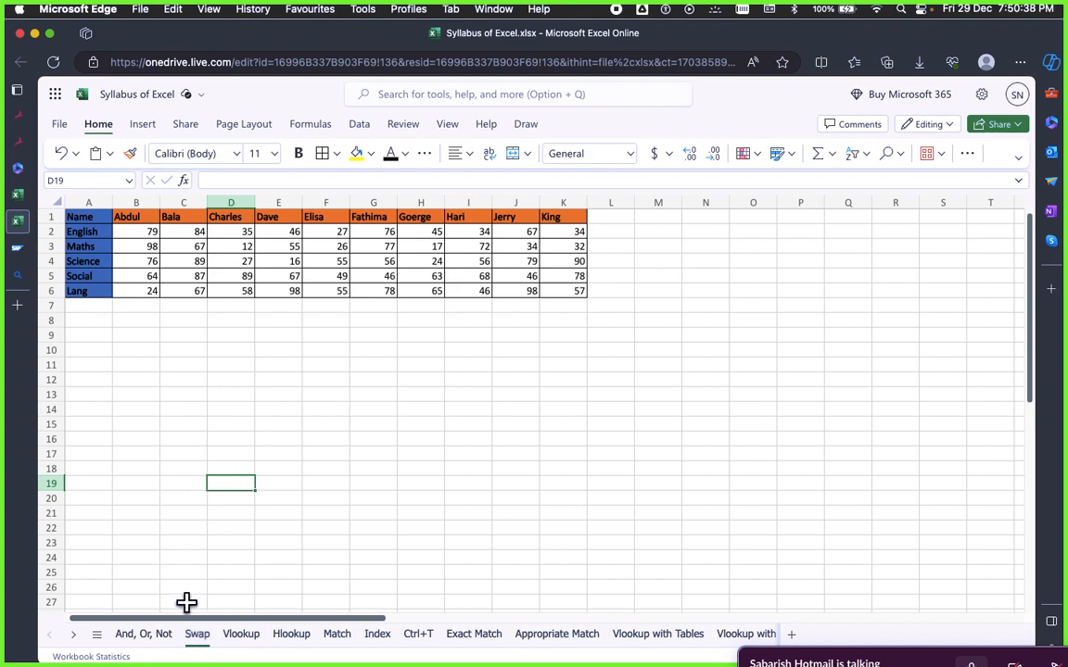
left_click(174, 361)
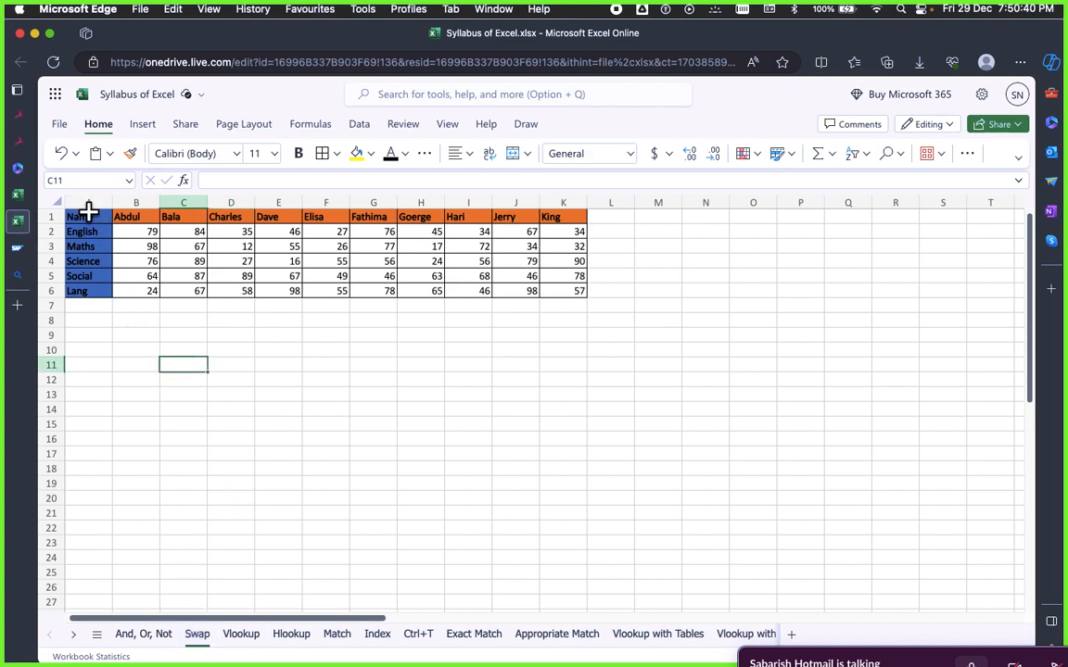
left_click_drag(89, 215, 567, 291)
left_click(501, 361)
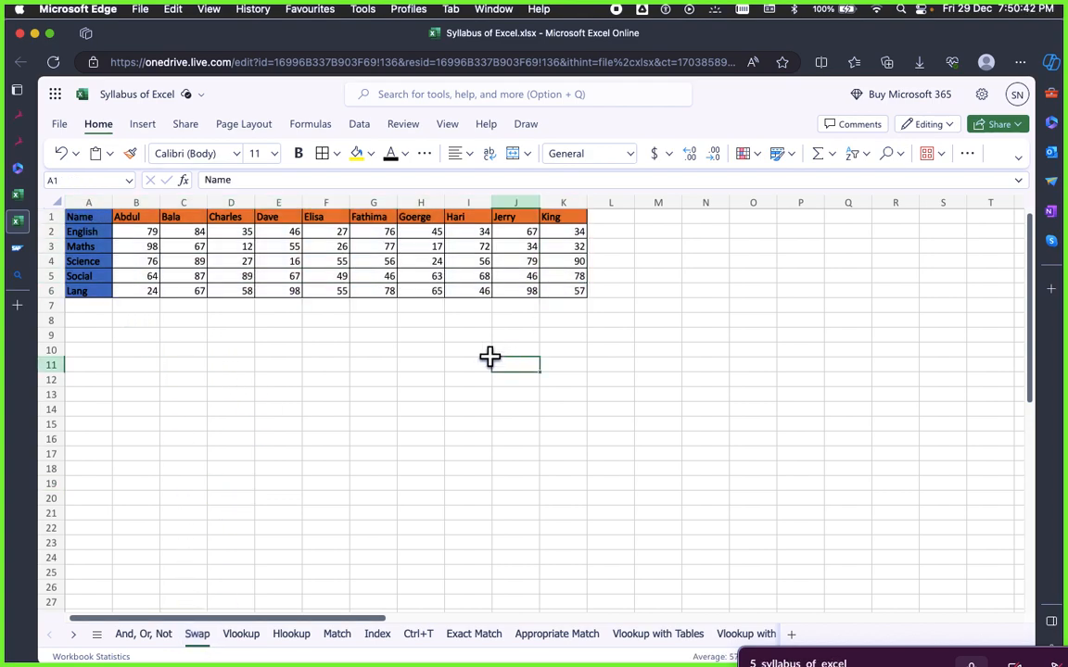
left_click_drag(81, 222, 85, 290)
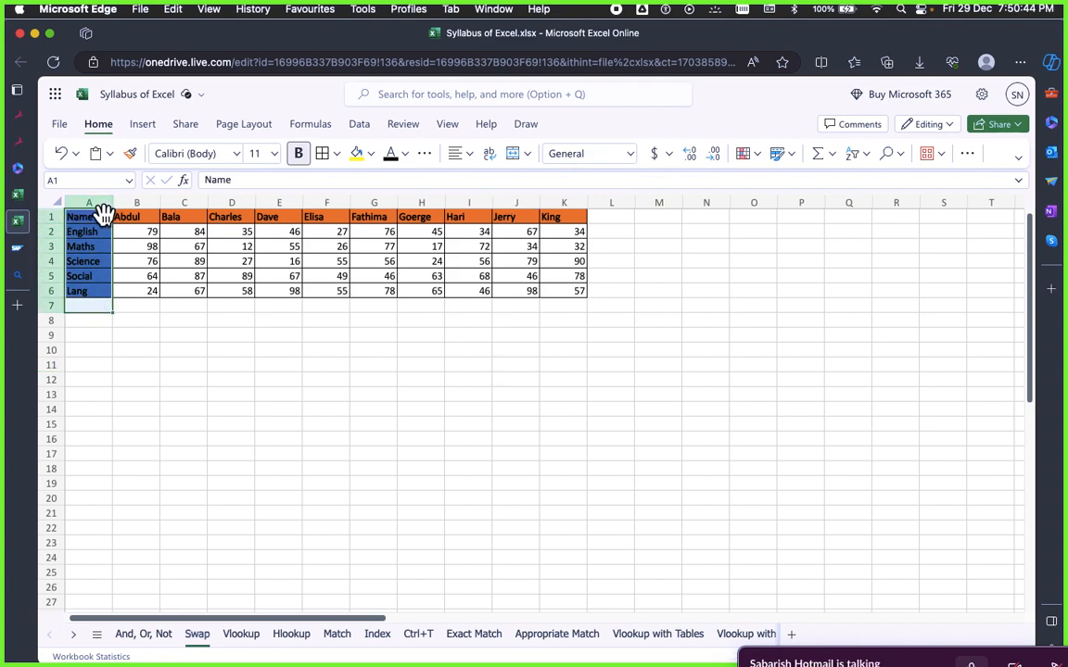
left_click(137, 321)
left_click_drag(105, 229, 105, 303)
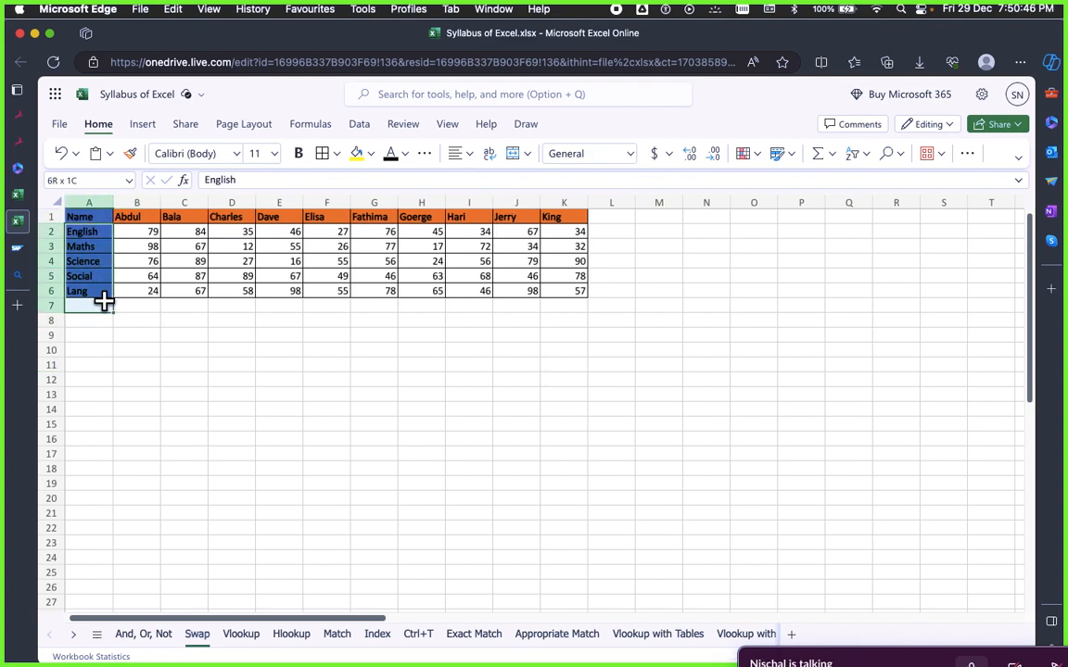
left_click(156, 352)
left_click(93, 223)
left_click_drag(93, 222, 100, 283)
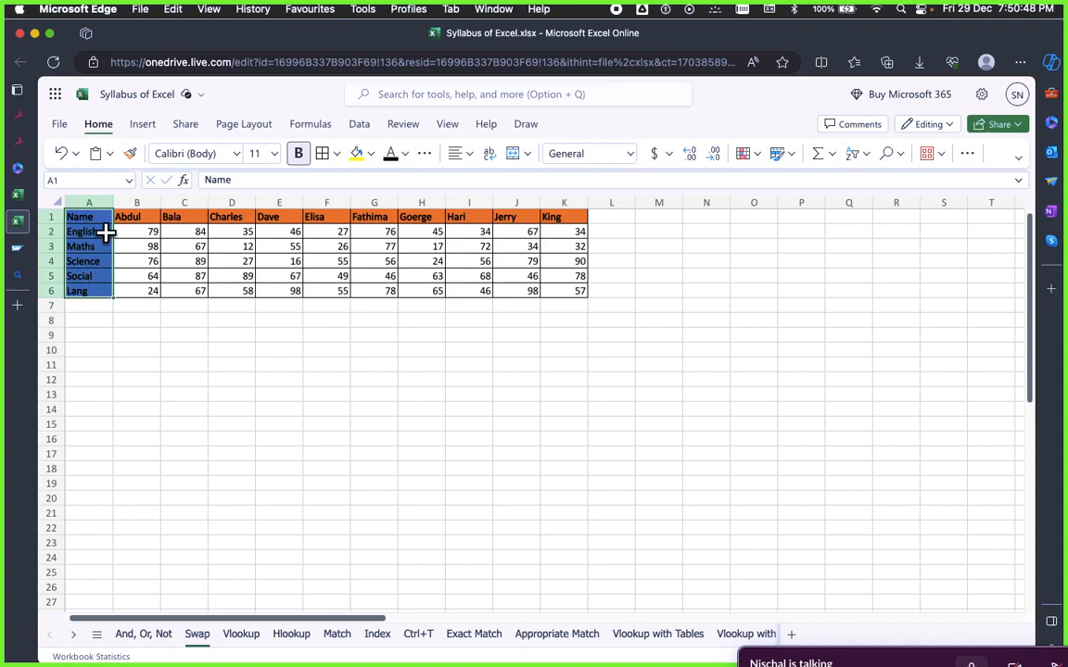
left_click(156, 383)
Return to the And, Or, Not sheet and examine the original table's name column and the marks running across row 2
left_click(129, 634)
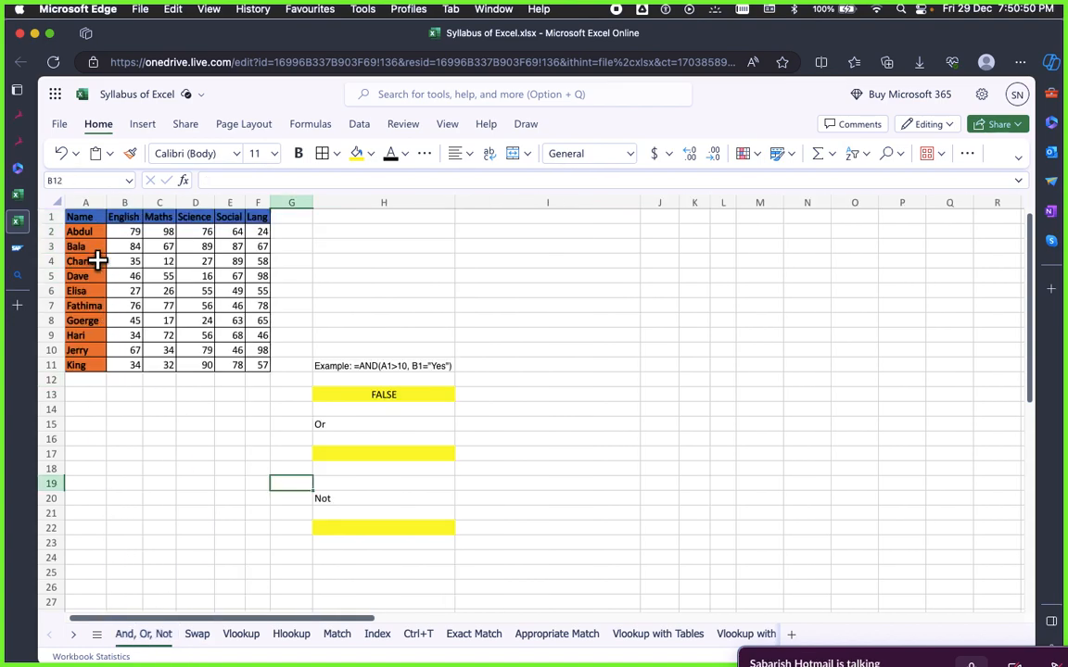
left_click_drag(87, 218, 88, 362)
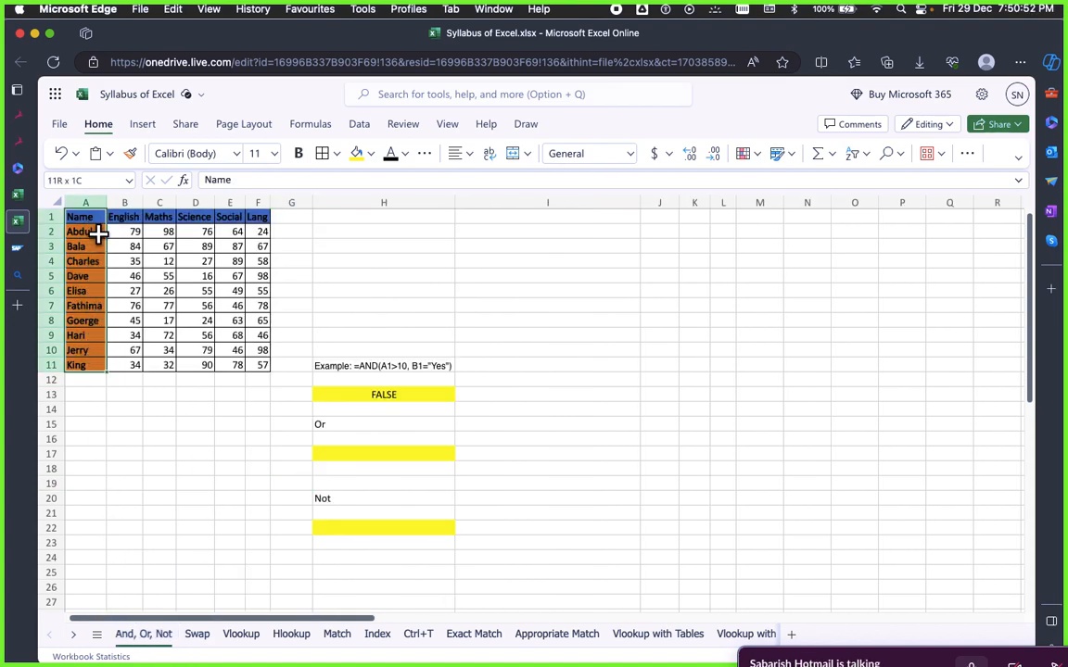
left_click(85, 197)
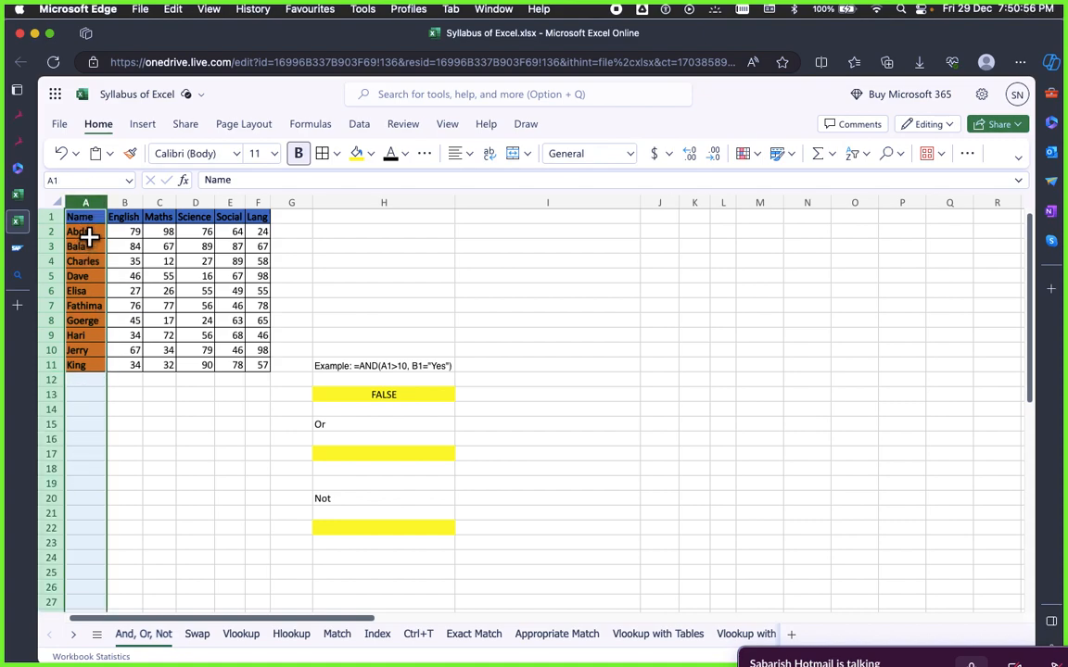
left_click_drag(128, 231, 176, 231)
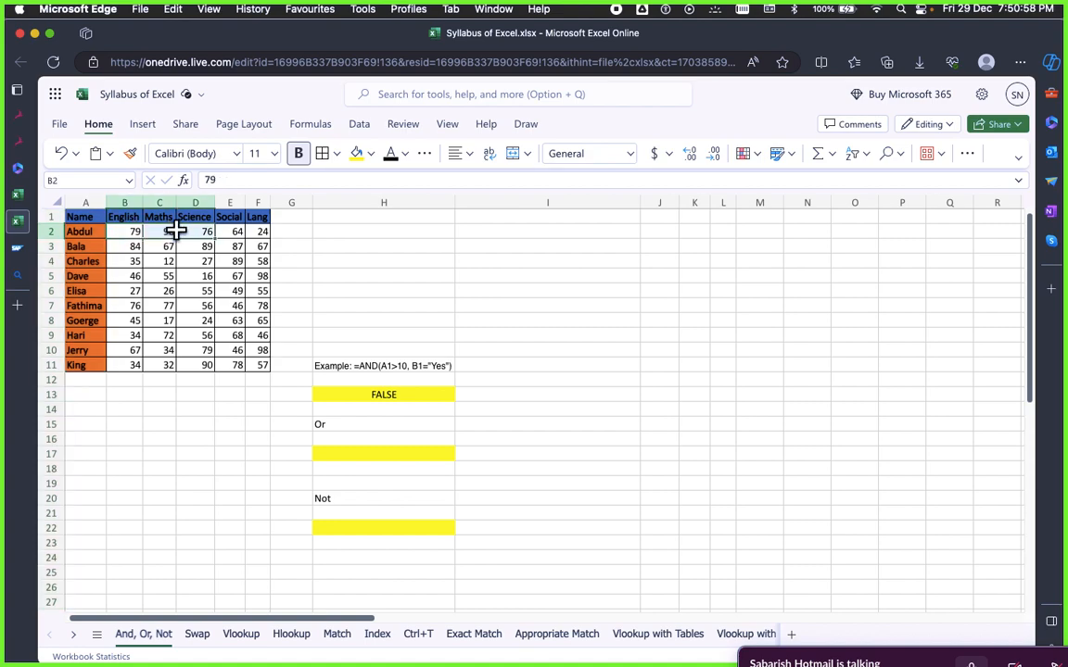
left_click_drag(292, 231, 610, 226)
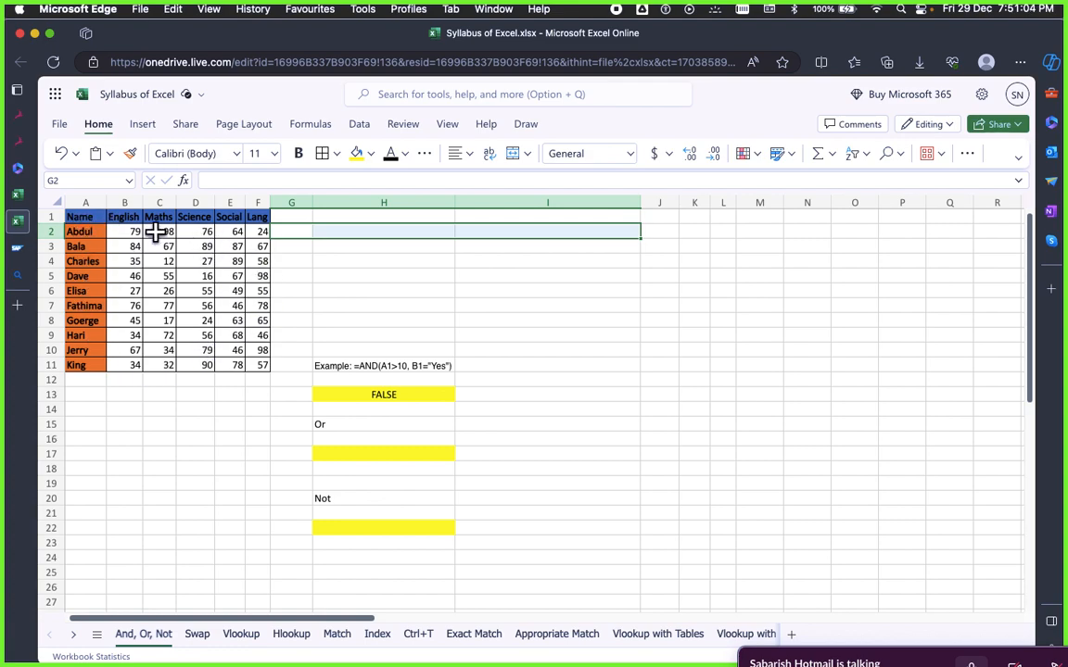
left_click(195, 439)
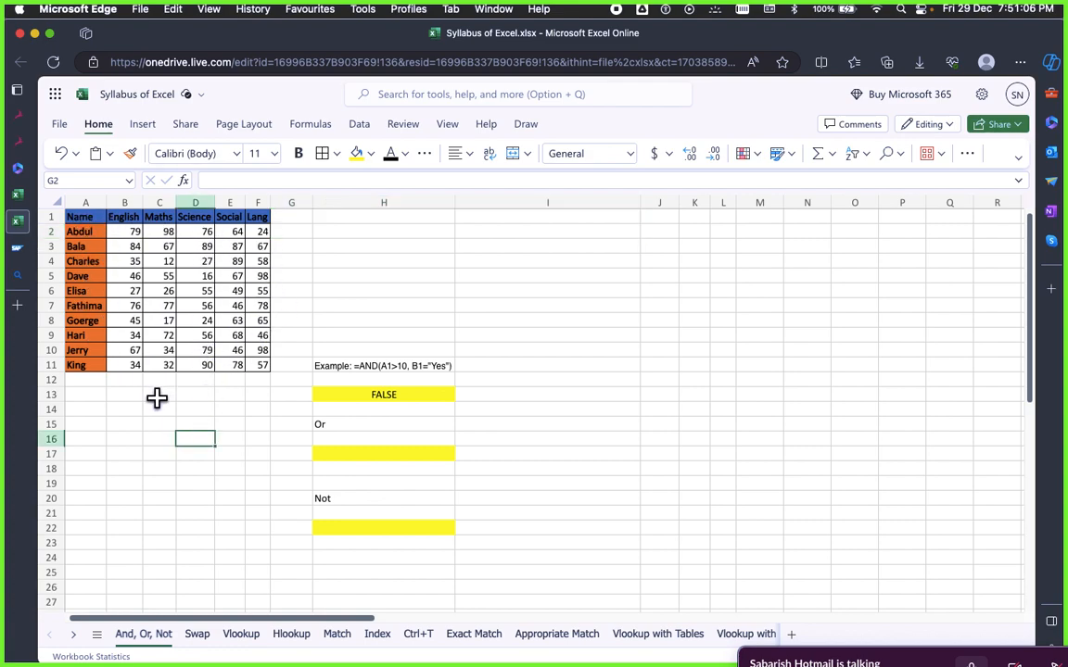
Copy the marks table A1:F11 and show the Transpose paste option for cell A1 on the Swap sheet without pasting
left_click_drag(84, 216, 253, 364)
key("super+c")
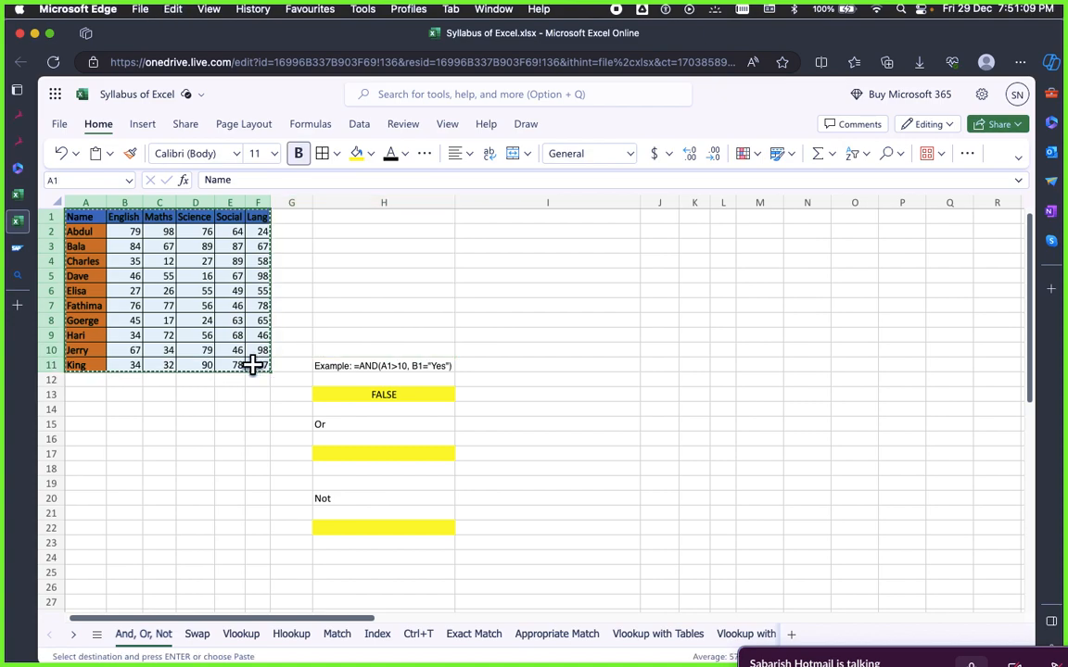
left_click(197, 634)
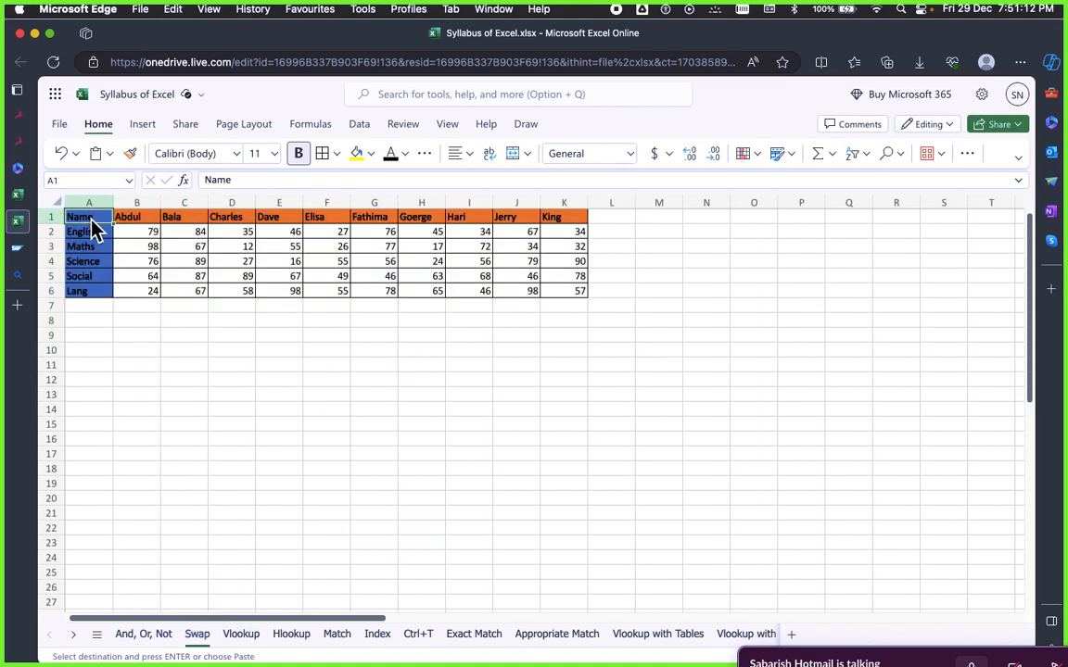
right_click(110, 245)
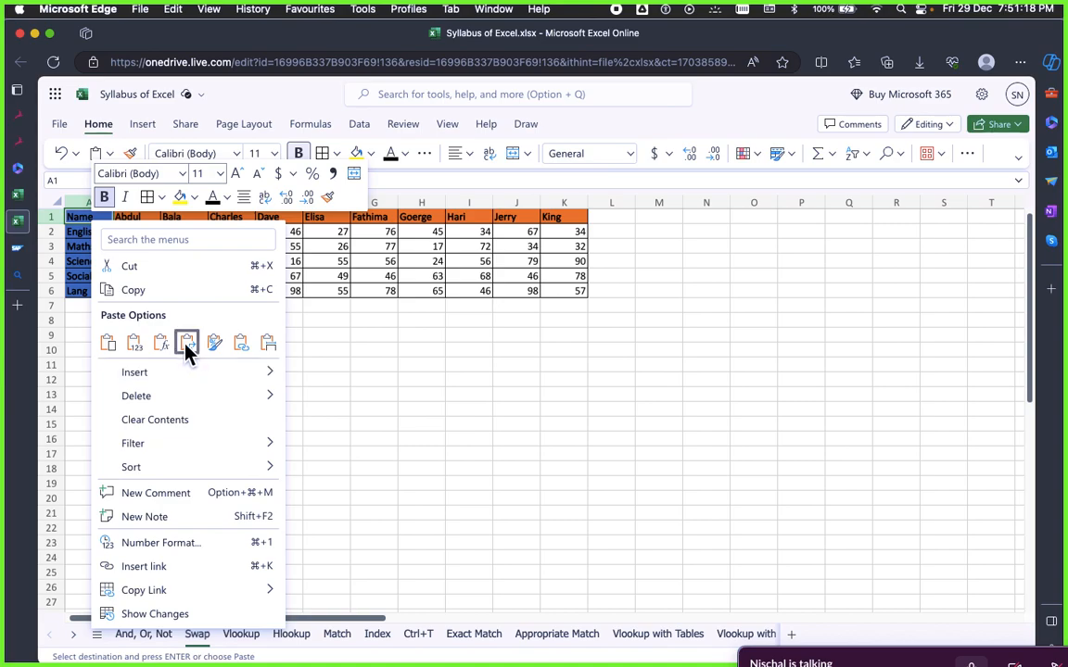
key("Escape")
left_click(232, 424)
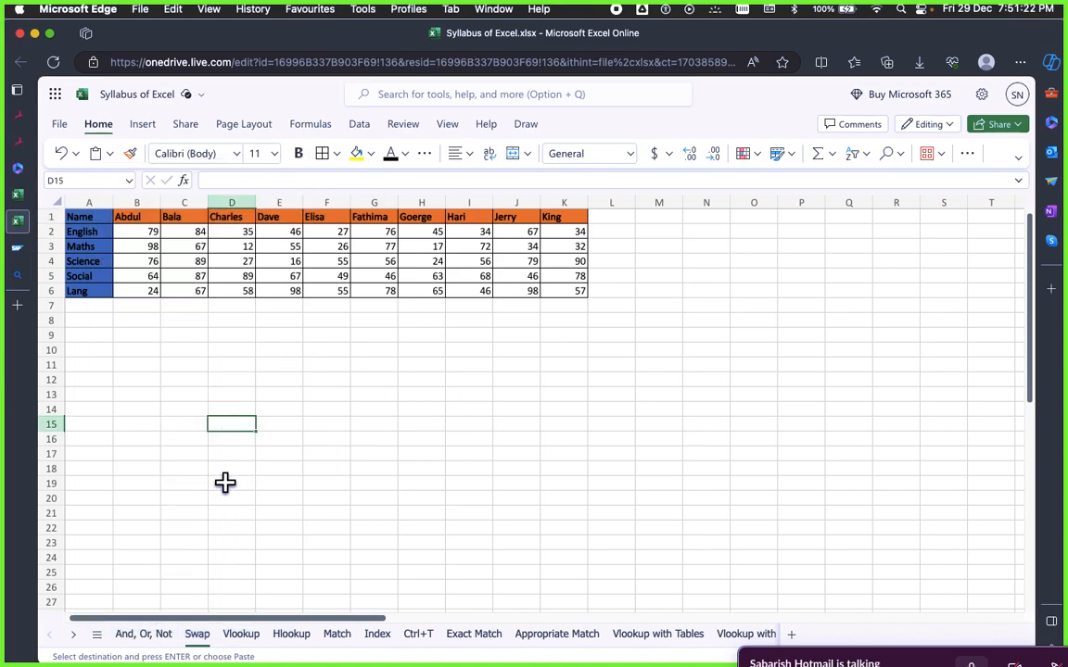
Open the Vlookup sheet and examine the VLOOKUP example, its syntax and its description in column H beside the marks table
left_click(241, 633)
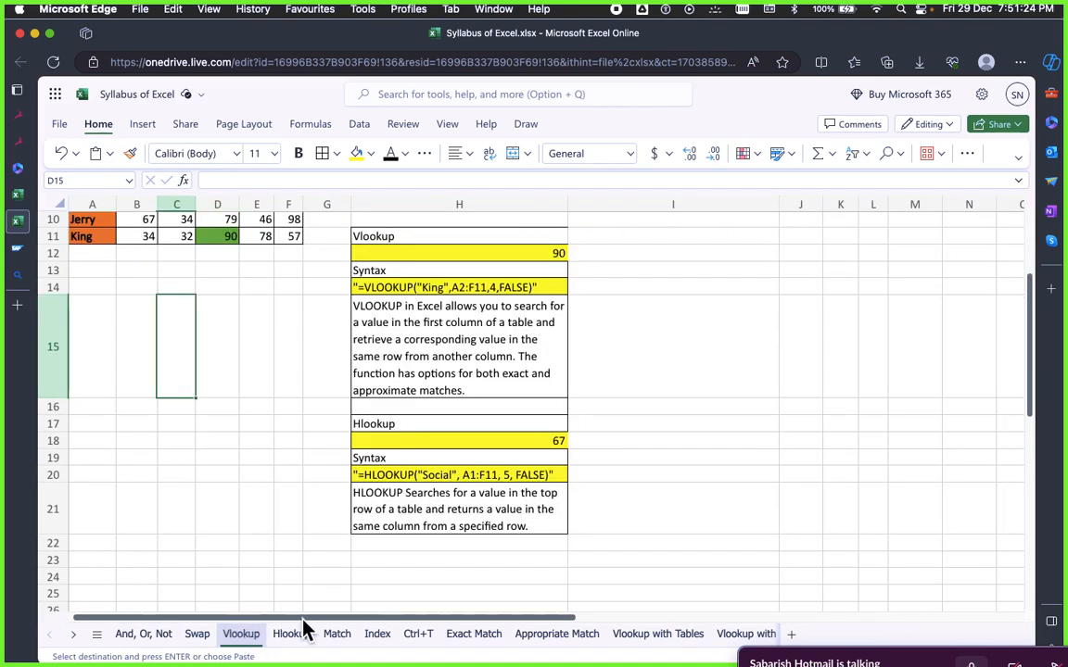
left_click(257, 474)
scroll(320, 444, "up", 5)
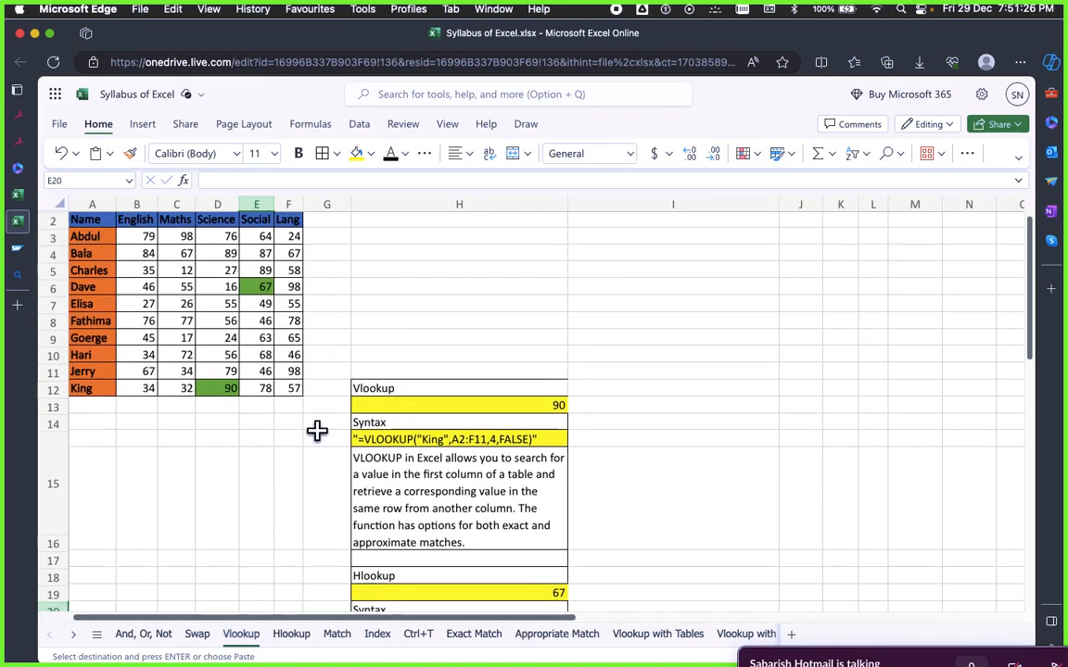
scroll(319, 454, "down", 3)
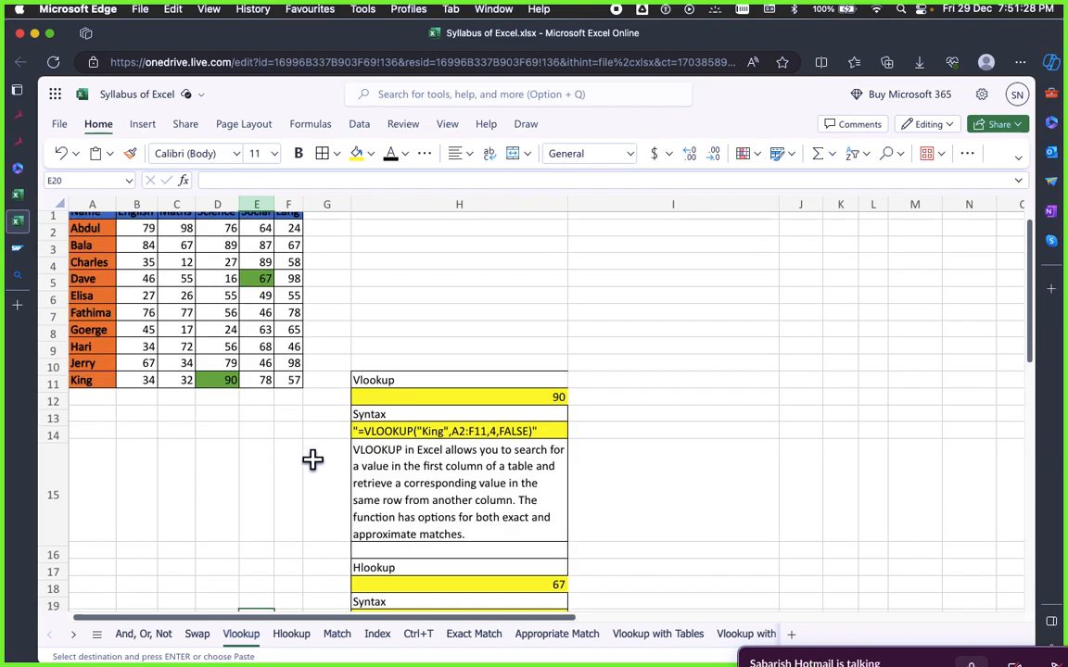
left_click(405, 445)
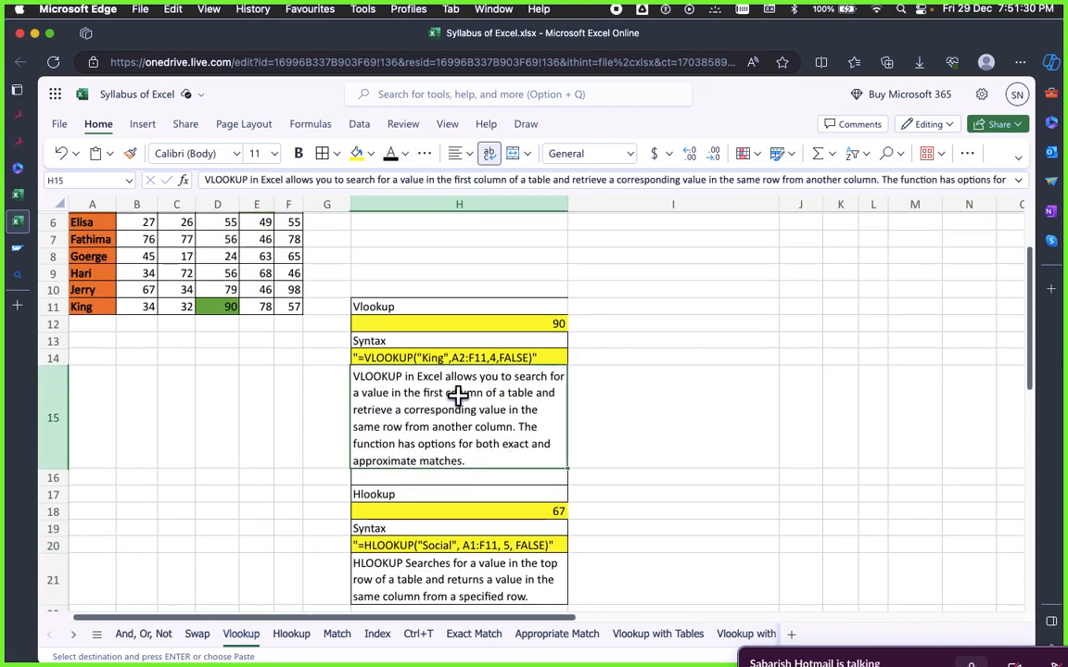
scroll(488, 412, "up", 1)
scroll(489, 412, "up", 1)
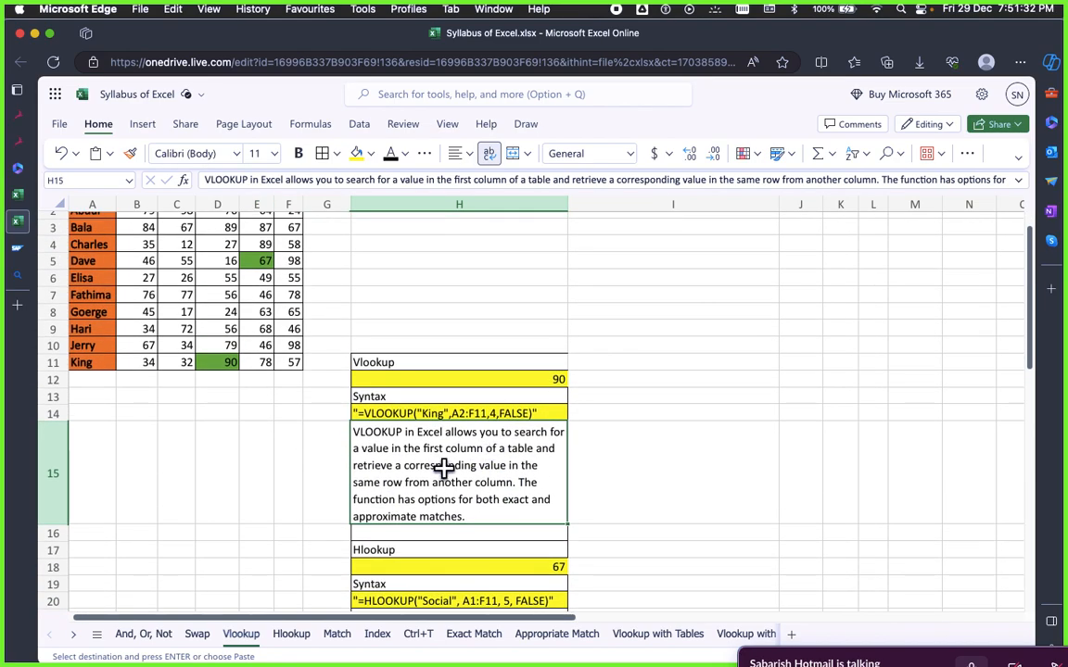
scroll(479, 455, "up", 2)
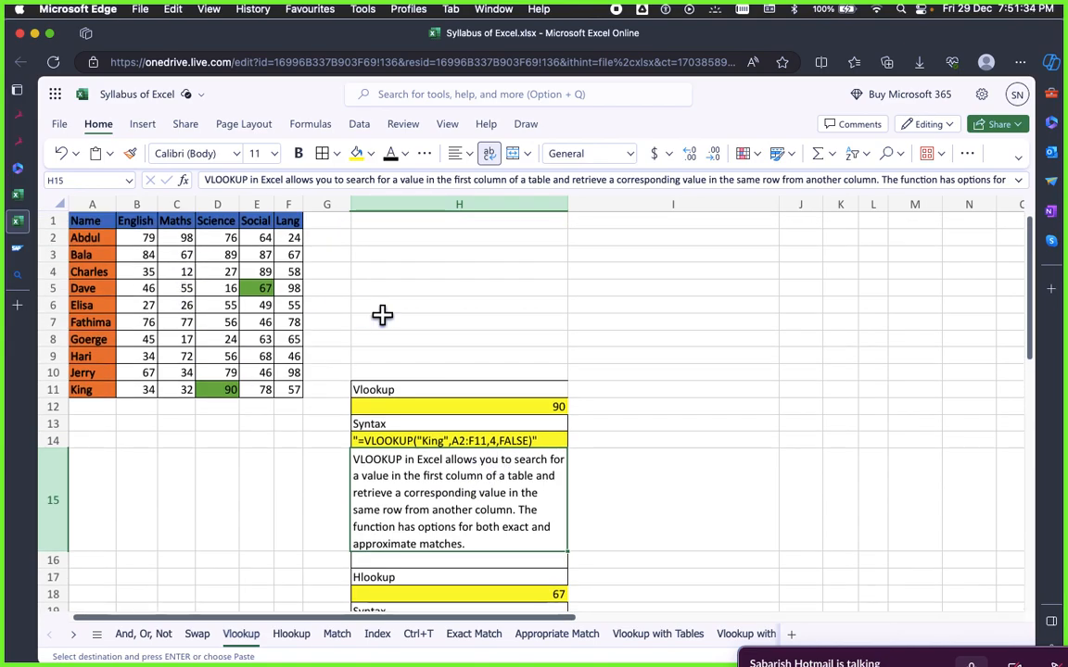
left_click(436, 306)
scroll(491, 466, "down", 2)
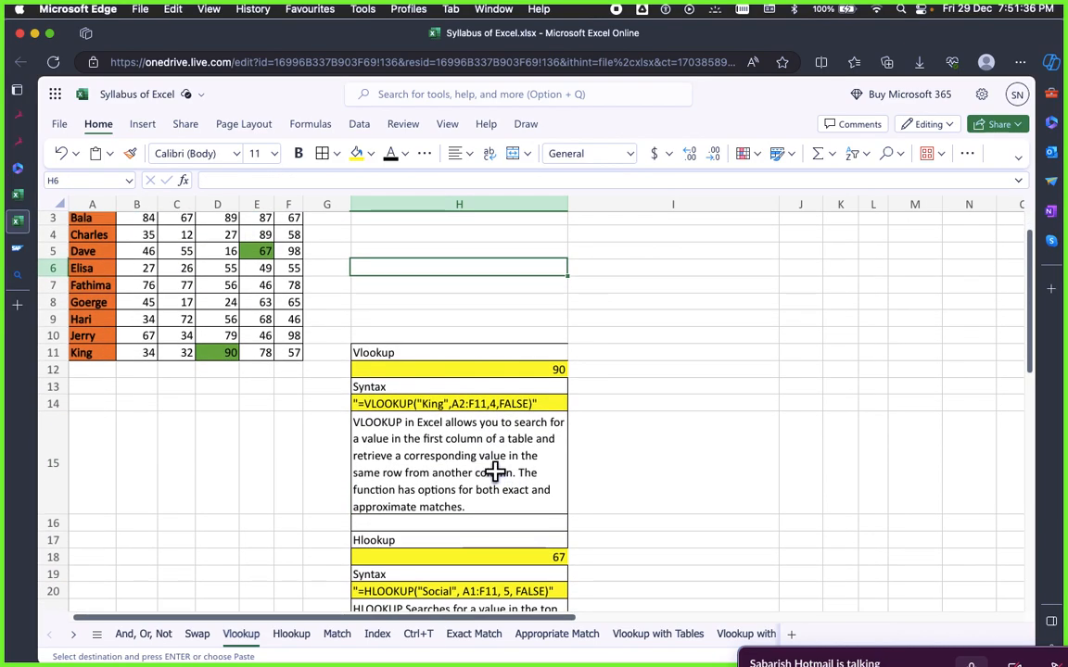
Highlight column A as the table's first column and read through the VLOOKUP and HLOOKUP explanations
left_click(169, 431)
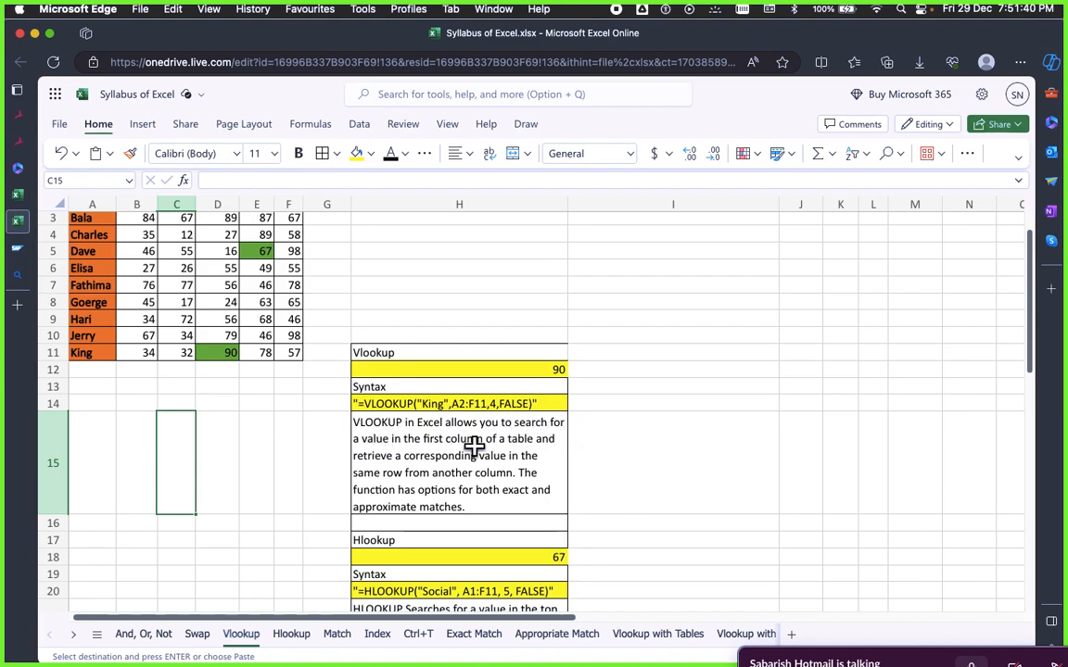
left_click(93, 204)
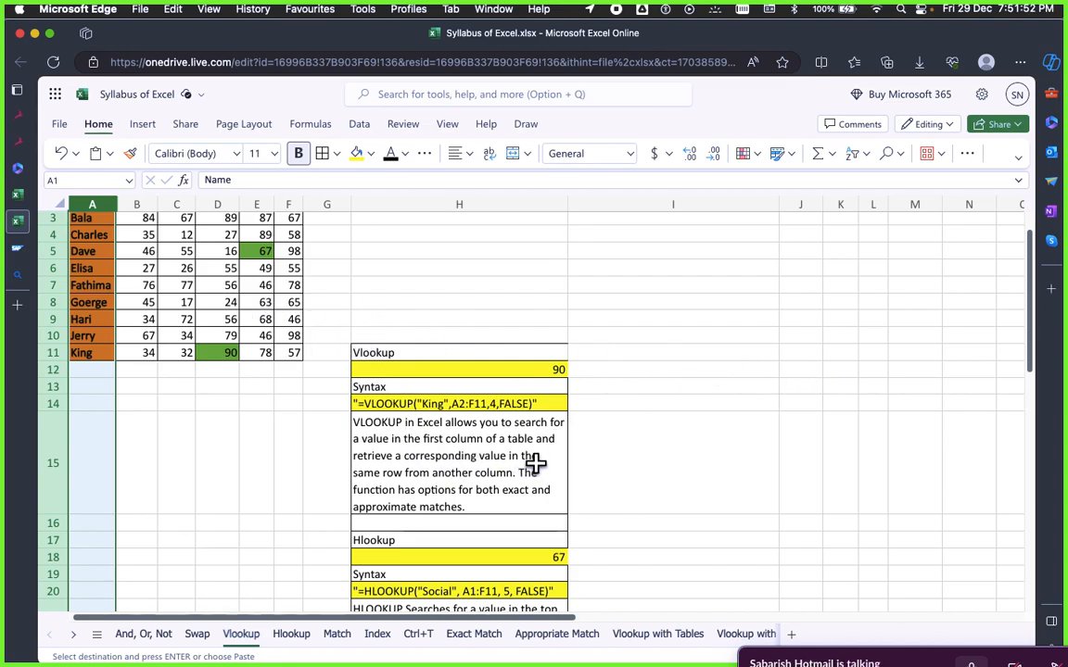
scroll(533, 470, "down", 2)
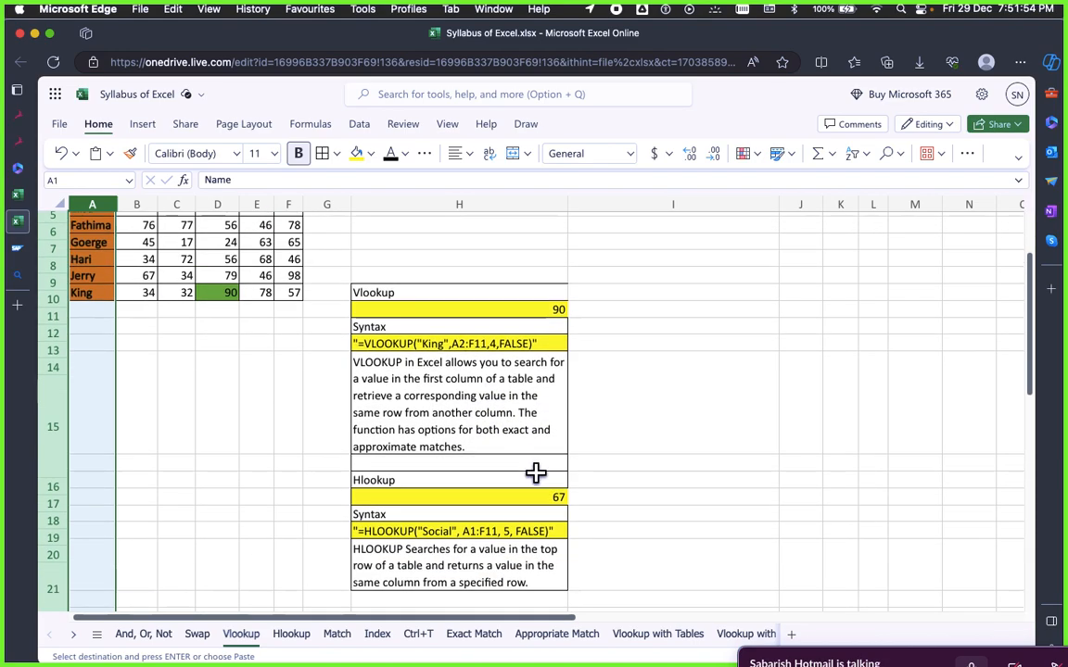
scroll(526, 445, "down", 1)
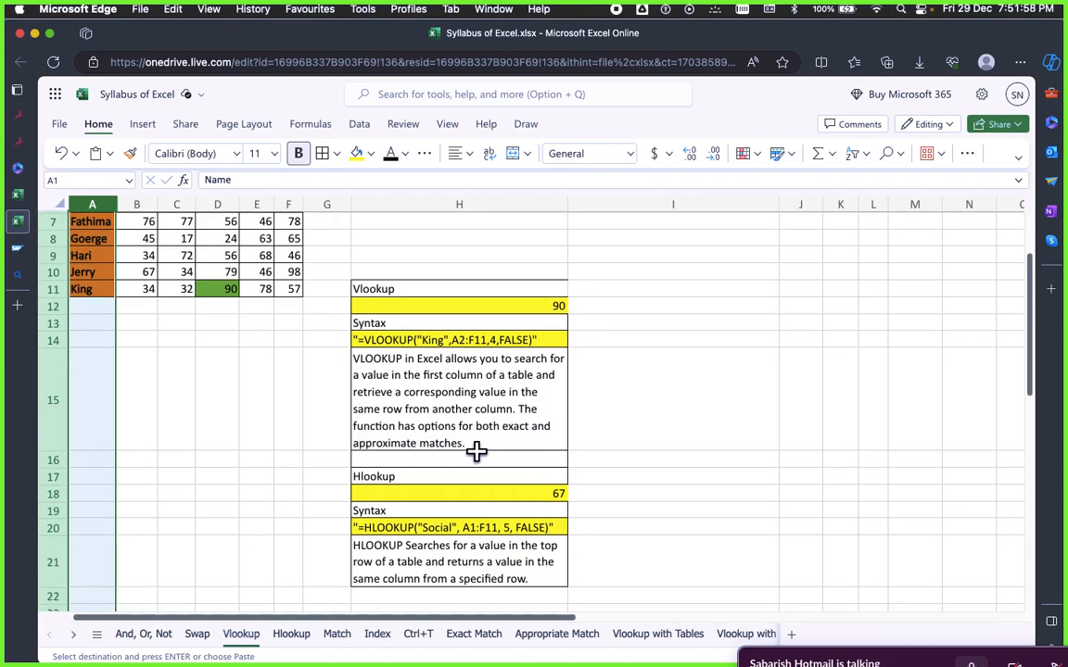
left_click(296, 411)
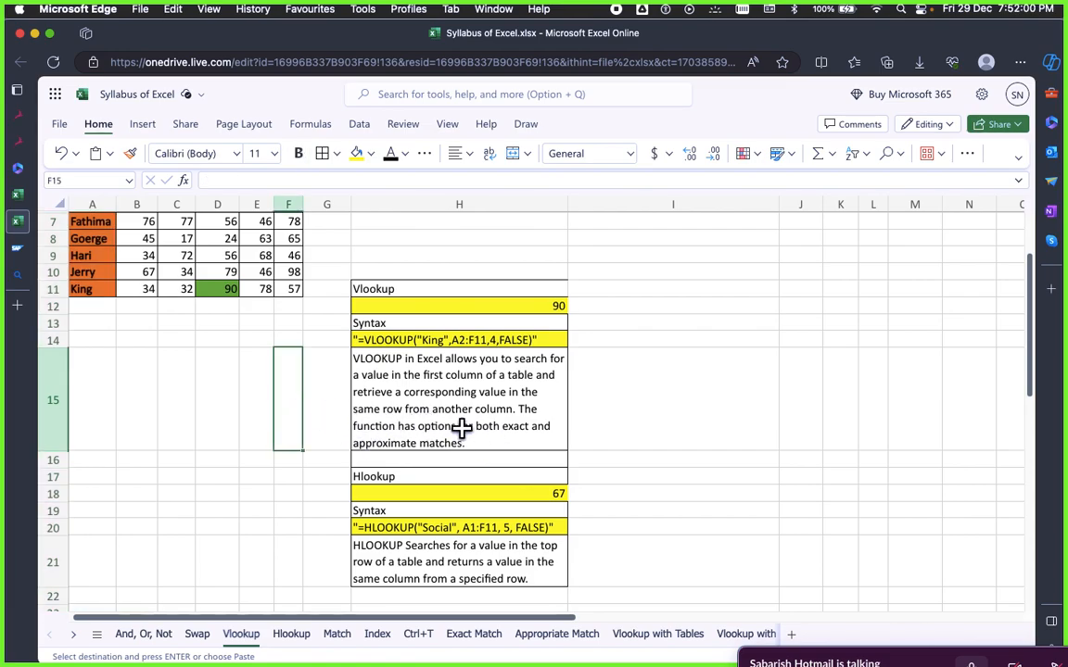
scroll(516, 437, "up", 5)
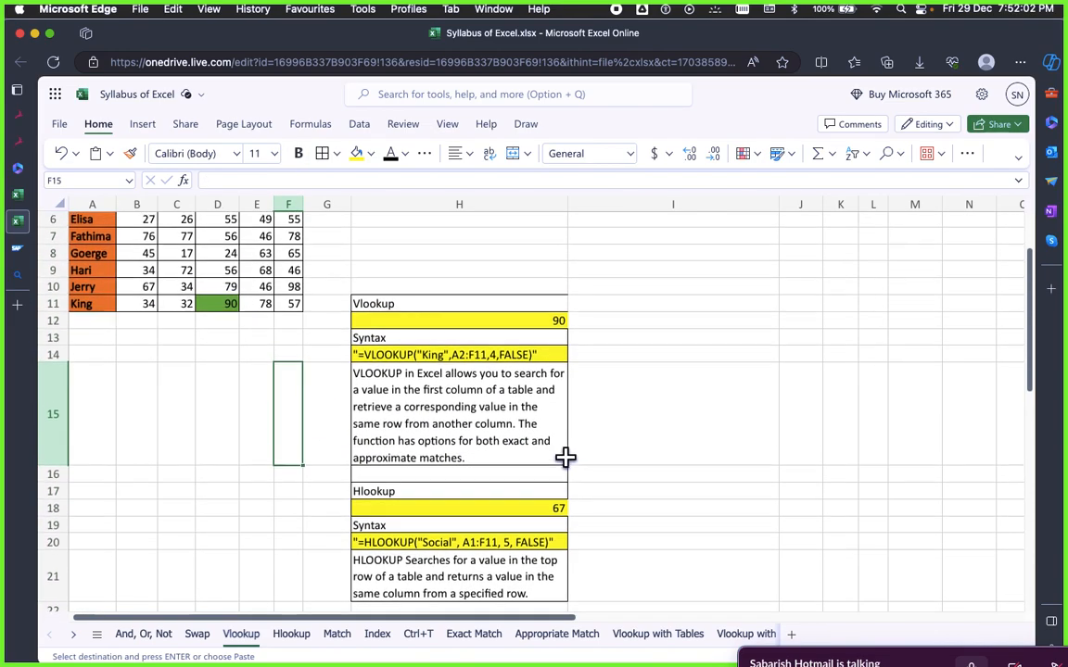
left_click(451, 520)
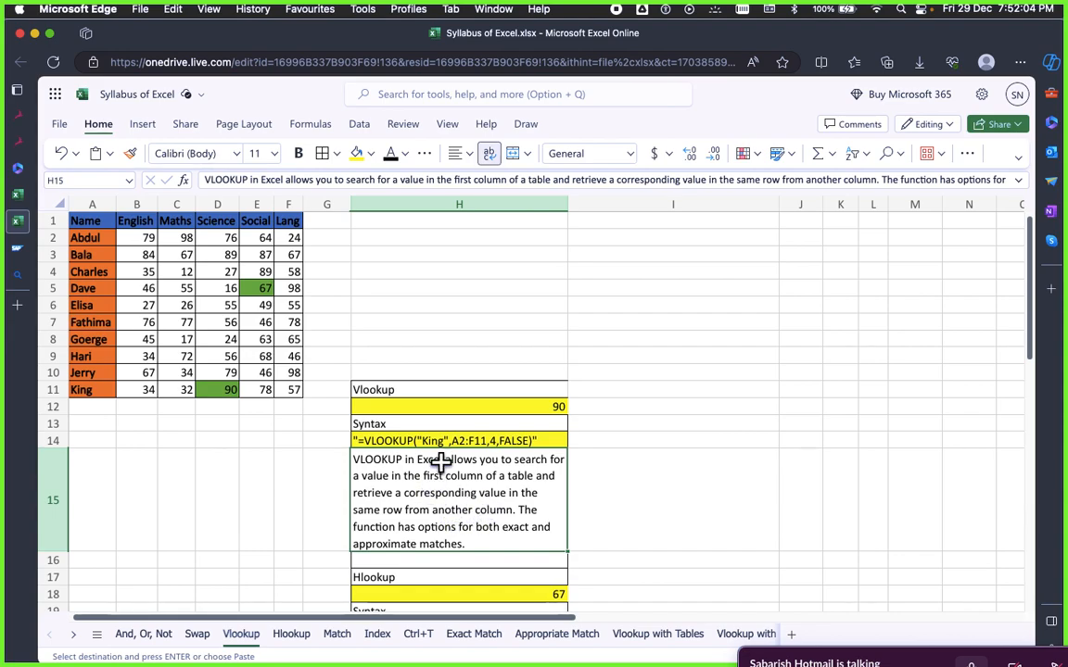
left_click(524, 390)
left_click(514, 319)
left_click(621, 356)
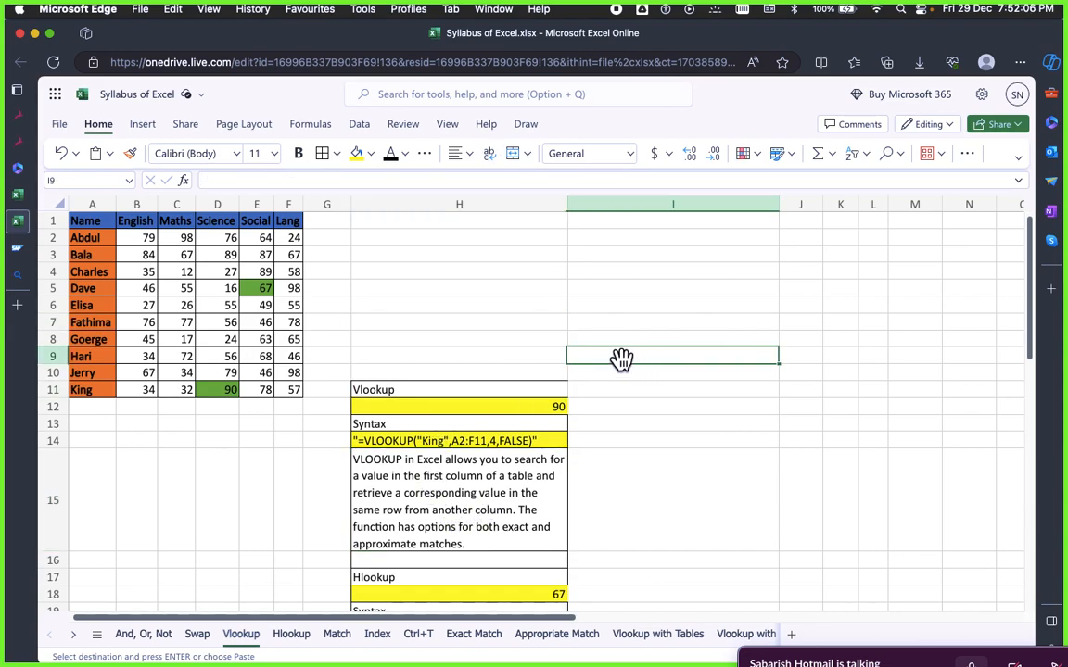
left_click(582, 341)
left_click(398, 340)
Replace the green highlight on mark cells E5 and D11 with a white fill
left_click(266, 285)
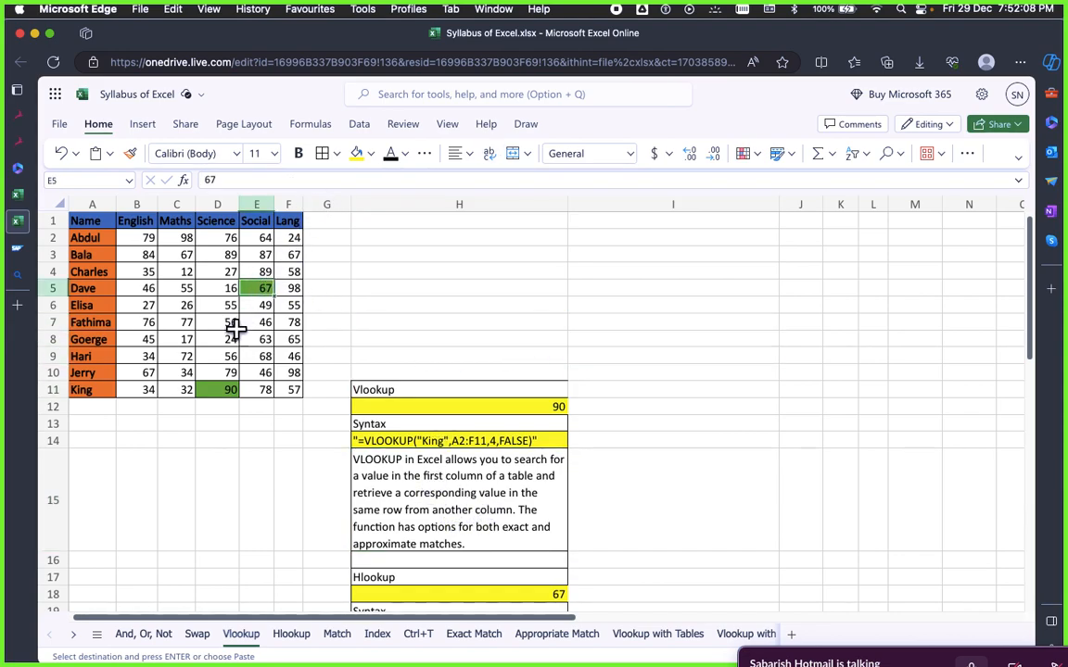
left_click(220, 389)
left_click(369, 154)
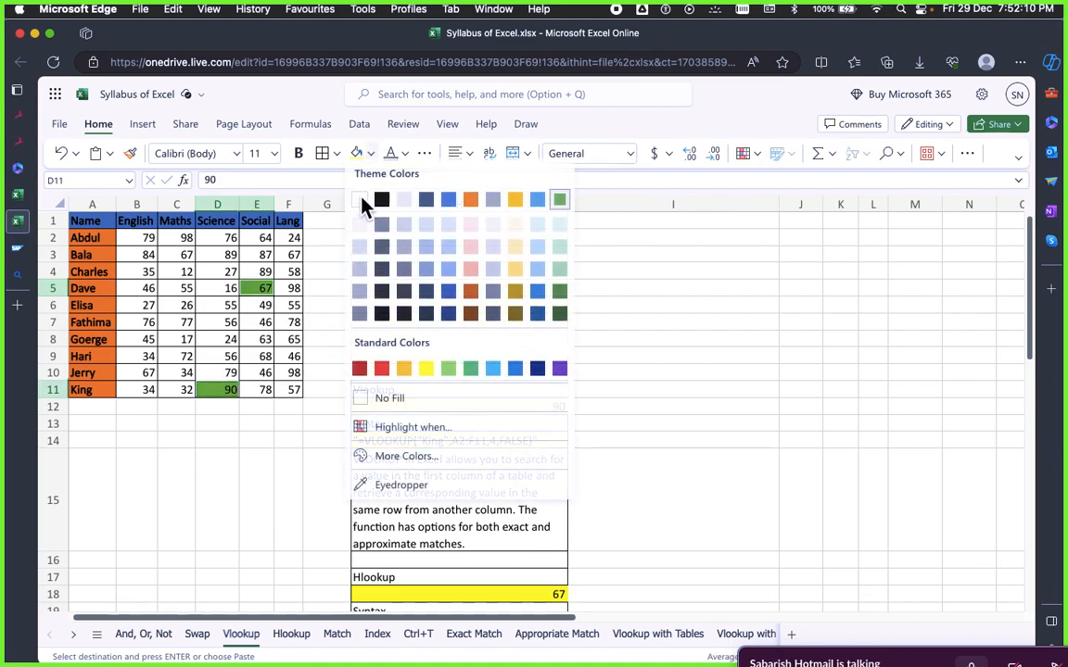
left_click(360, 207)
left_click(608, 336)
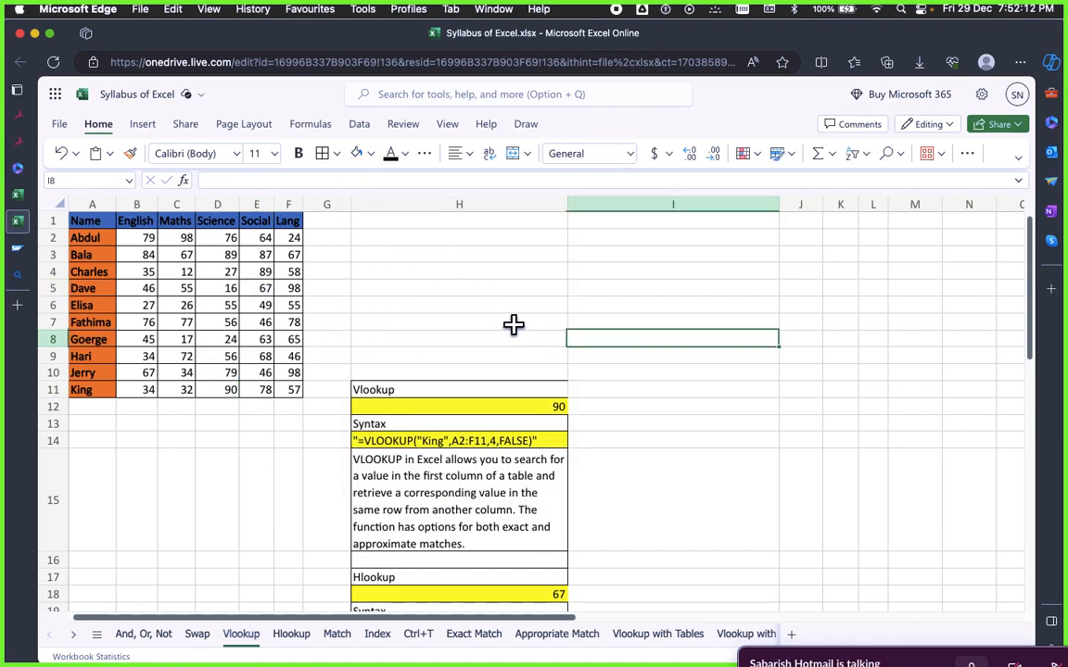
Start a VLOOKUP formula in cell I8 with the student's name from A5, in quotation marks, as the lookup value
left_click(513, 323)
left_click(627, 367)
left_click(627, 352)
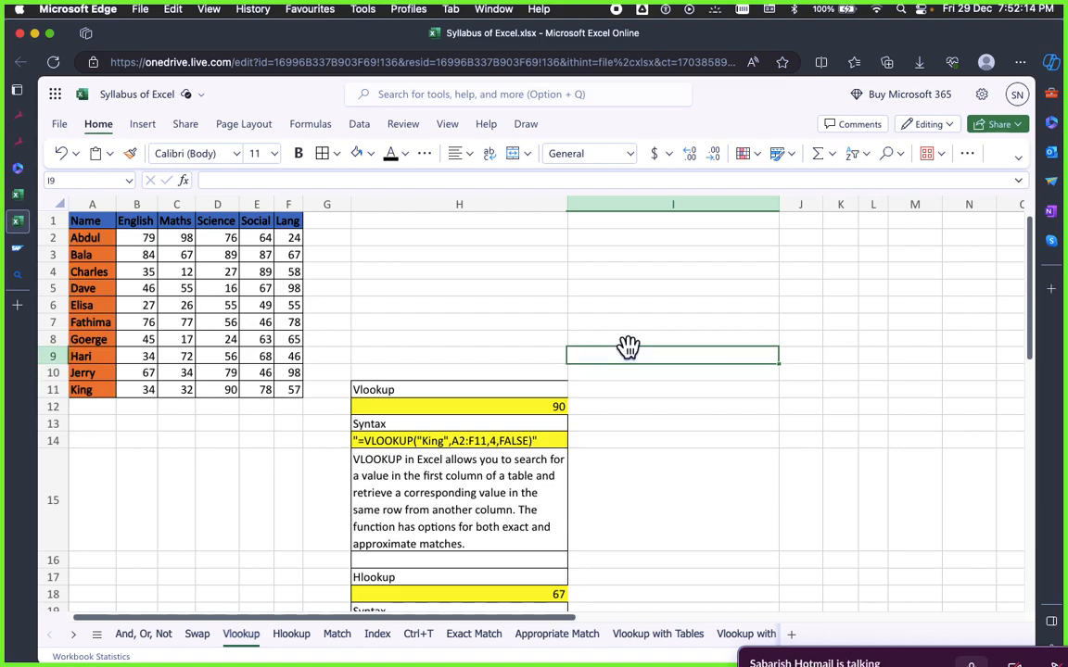
left_click(626, 340)
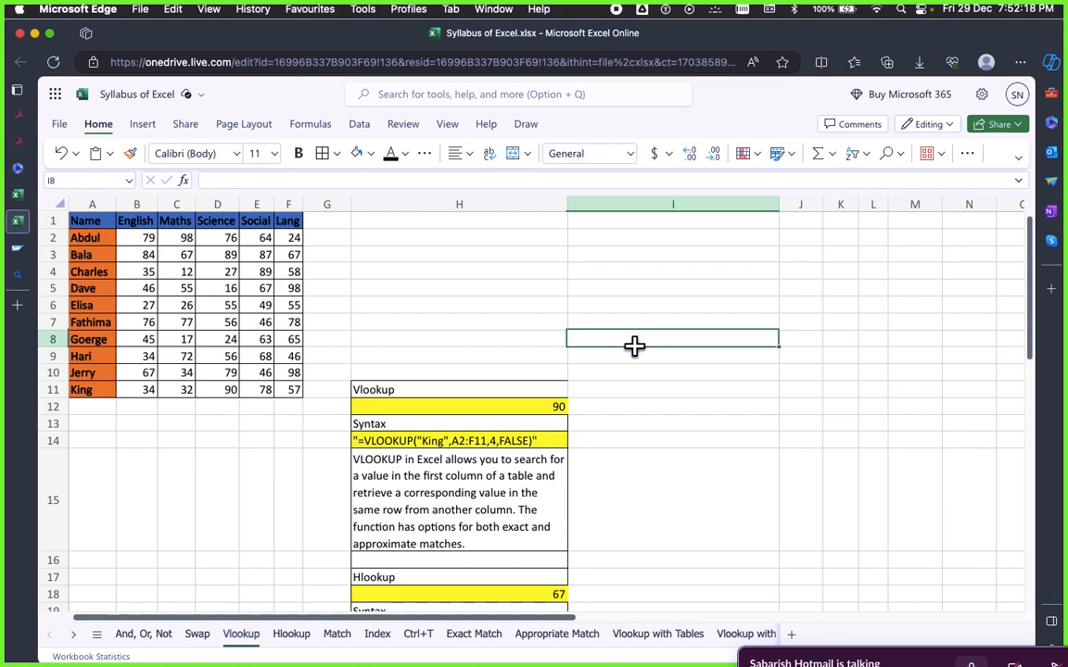
type("=v")
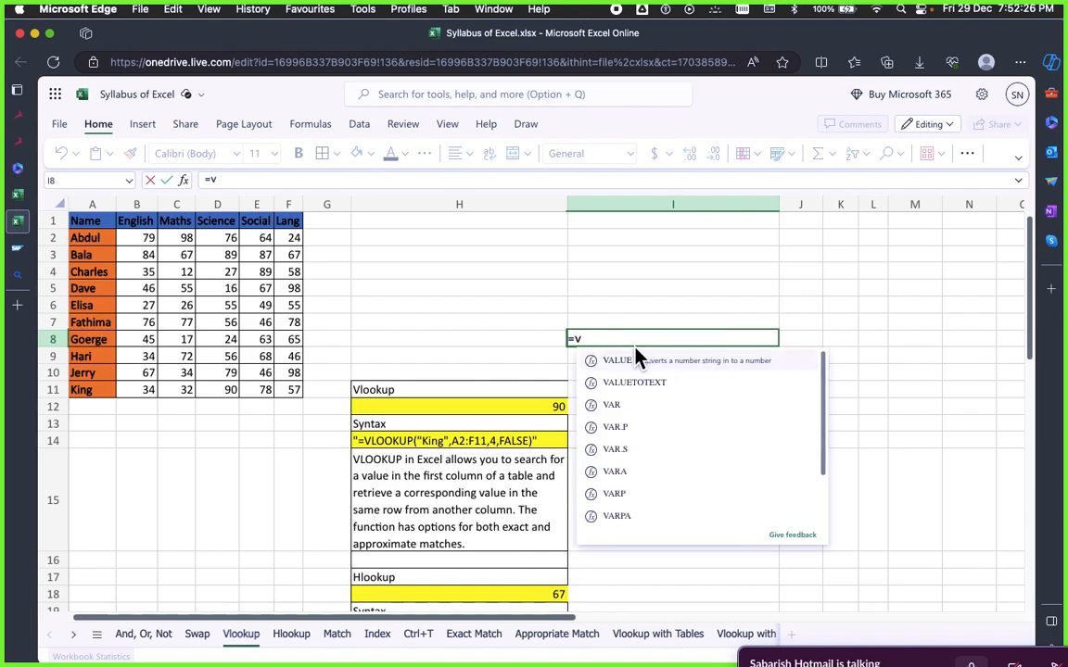
type("look")
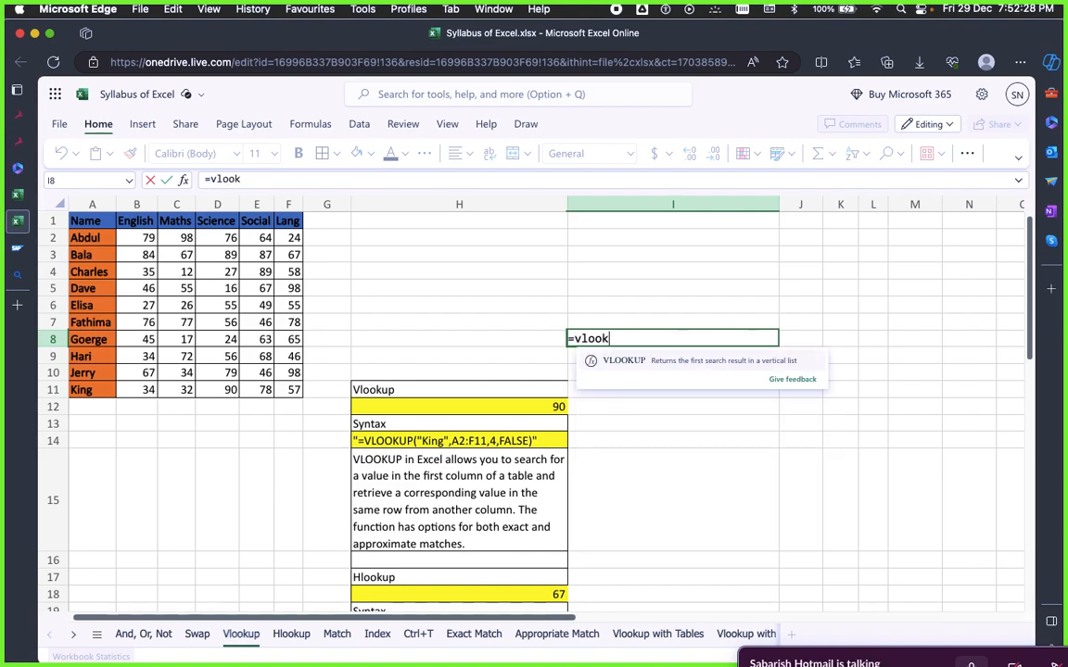
left_click(634, 354)
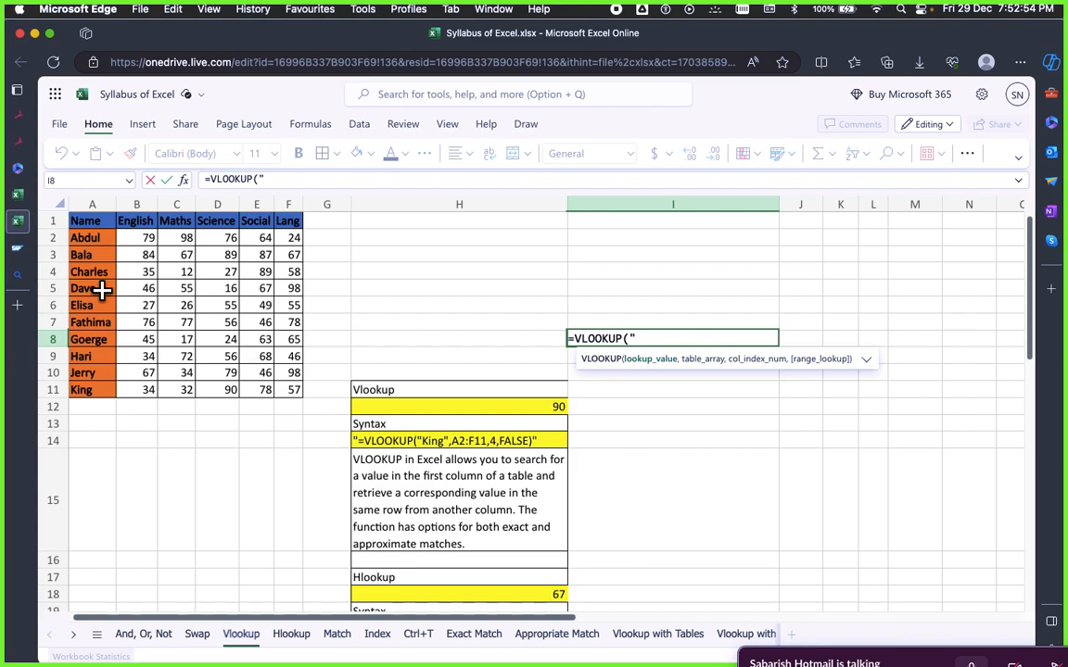
type("Data")
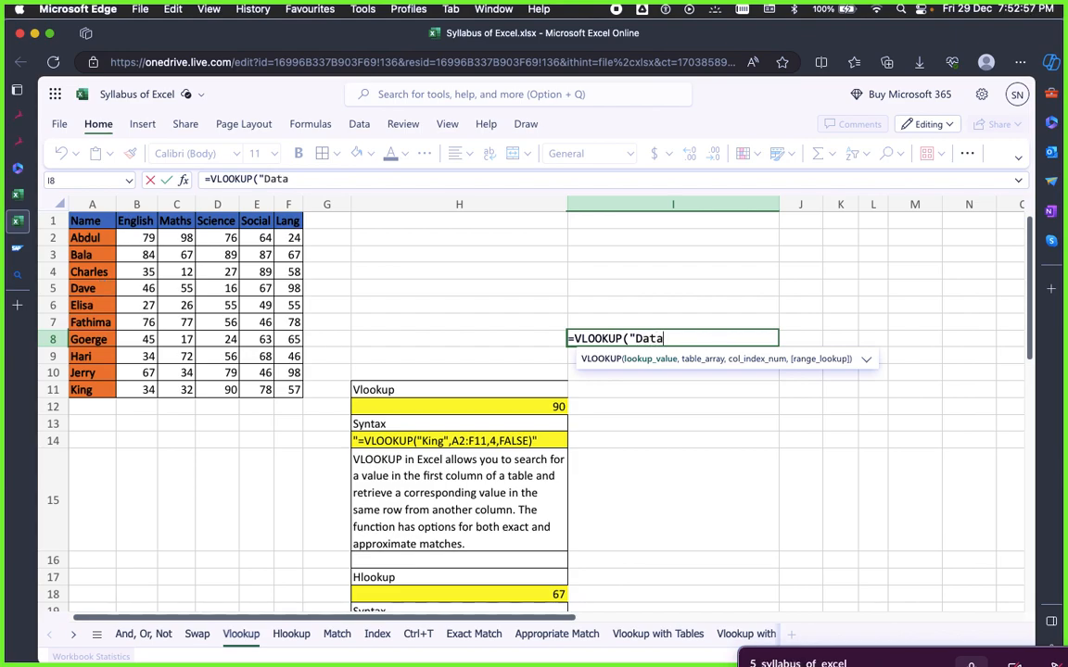
key("BackSpace")
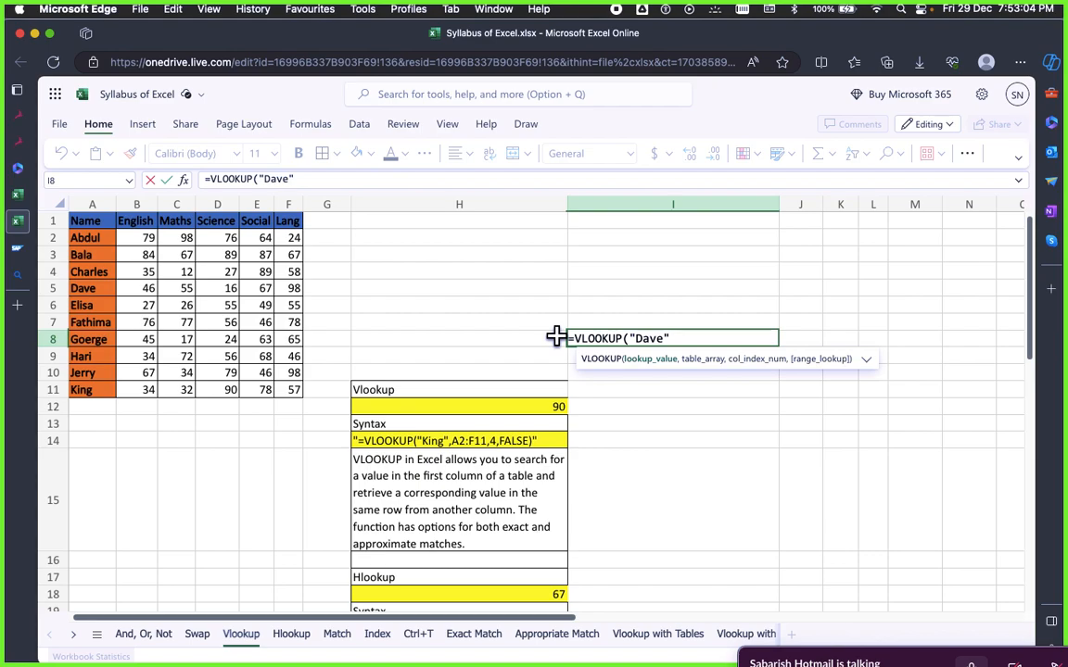
type(",")
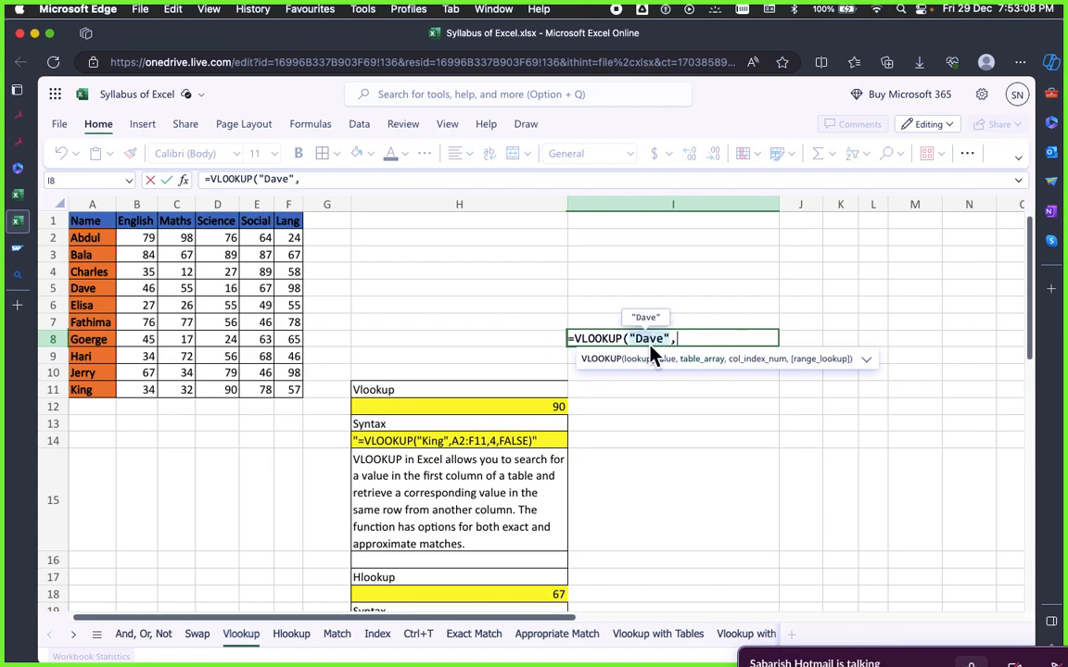
Complete the VLOOKUP in I8 with table range A1:F11, column index 4 and FALSE for an exact match
left_click(92, 222)
left_click_drag(92, 223, 299, 389)
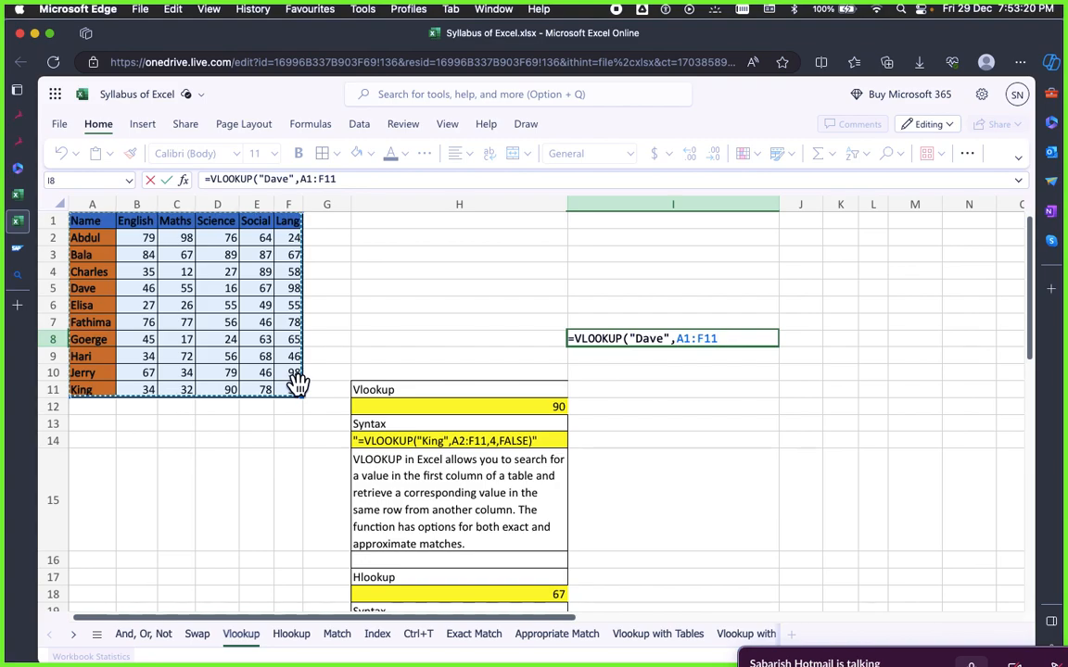
type(",4")
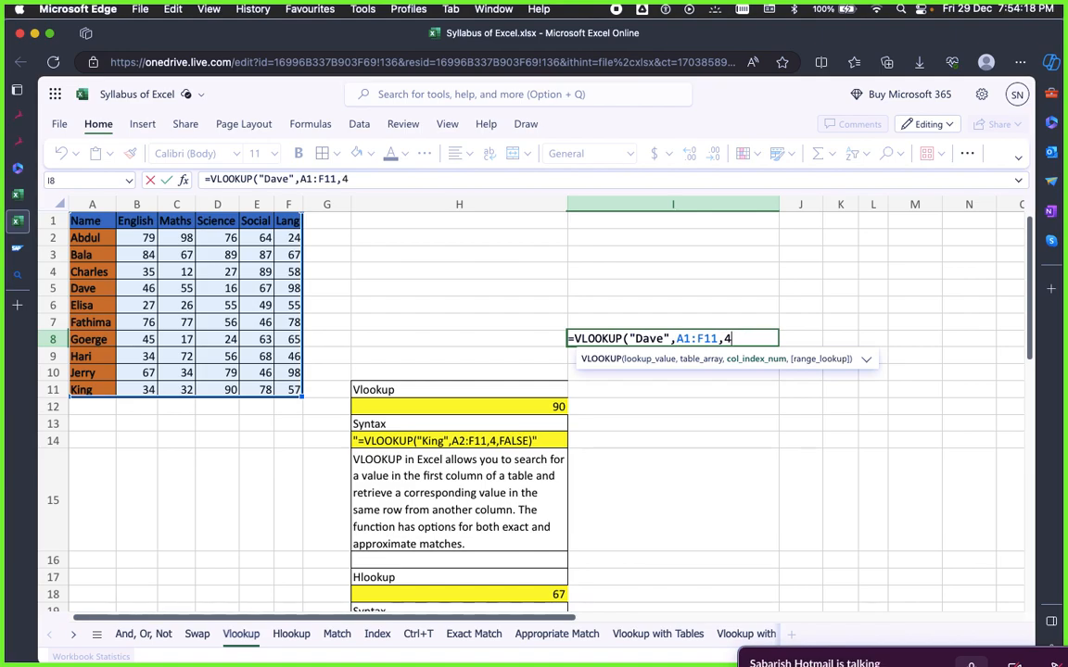
type(",")
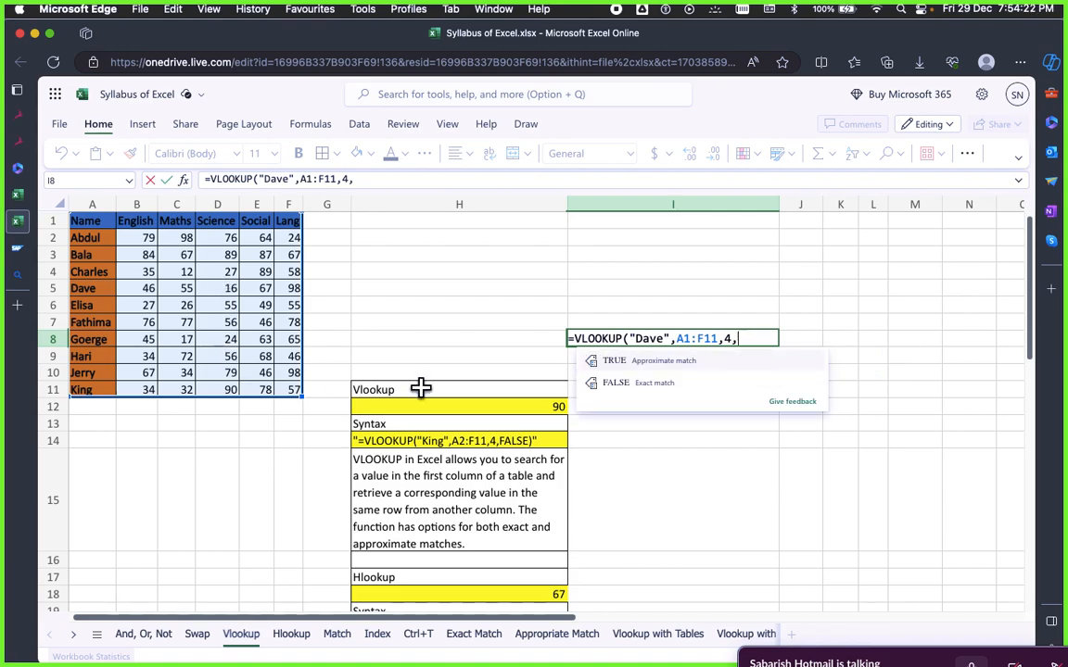
left_click(657, 385)
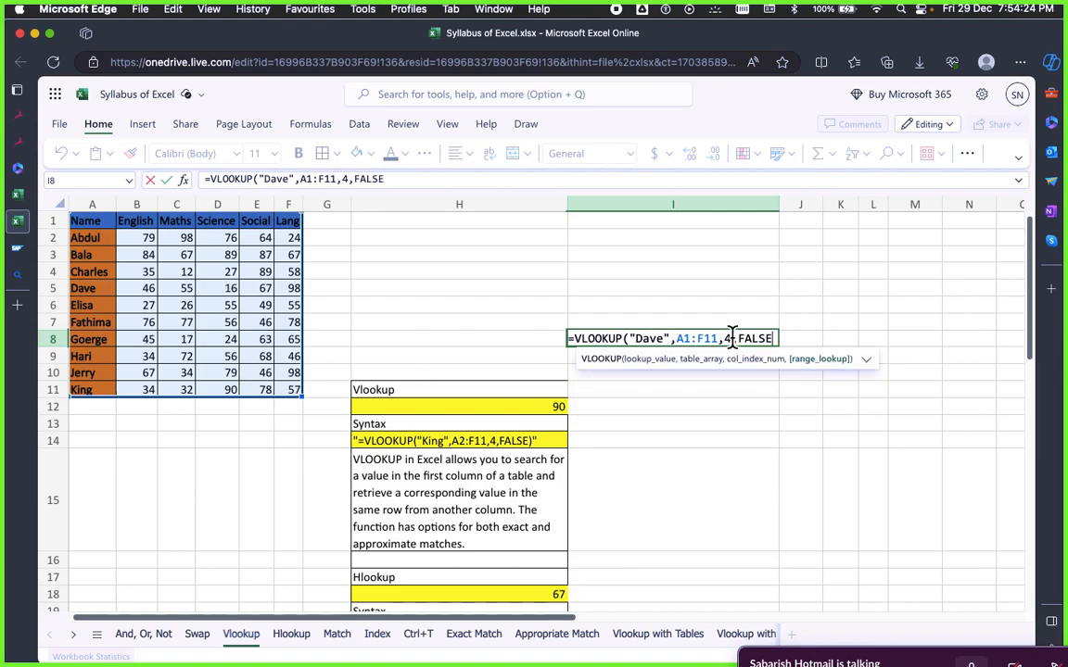
type(")")
key("Return")
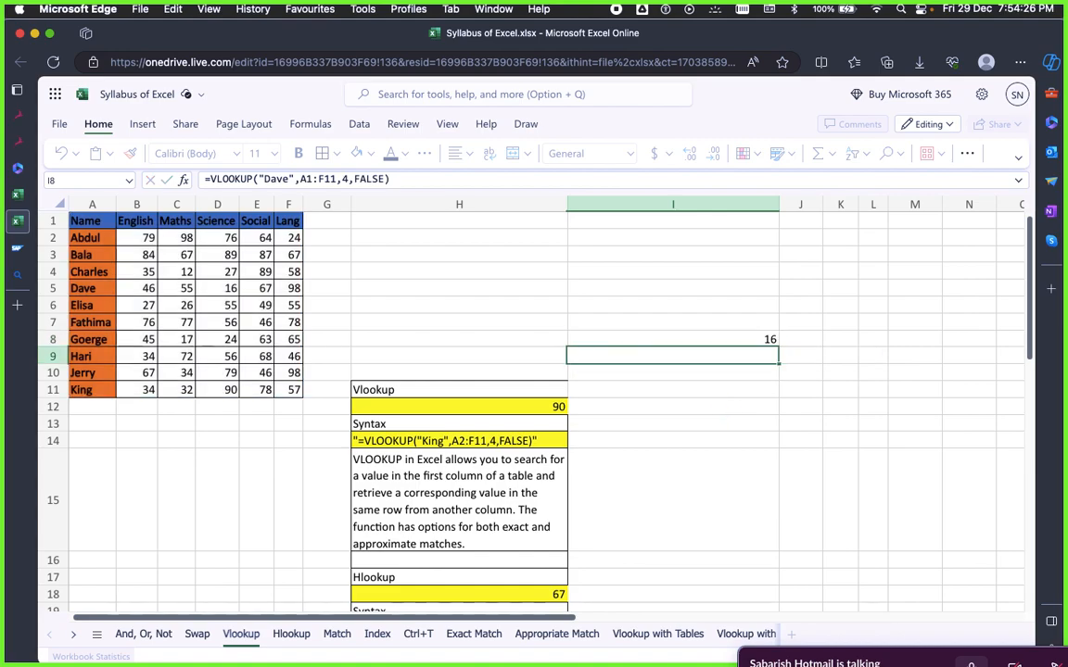
left_click(739, 340)
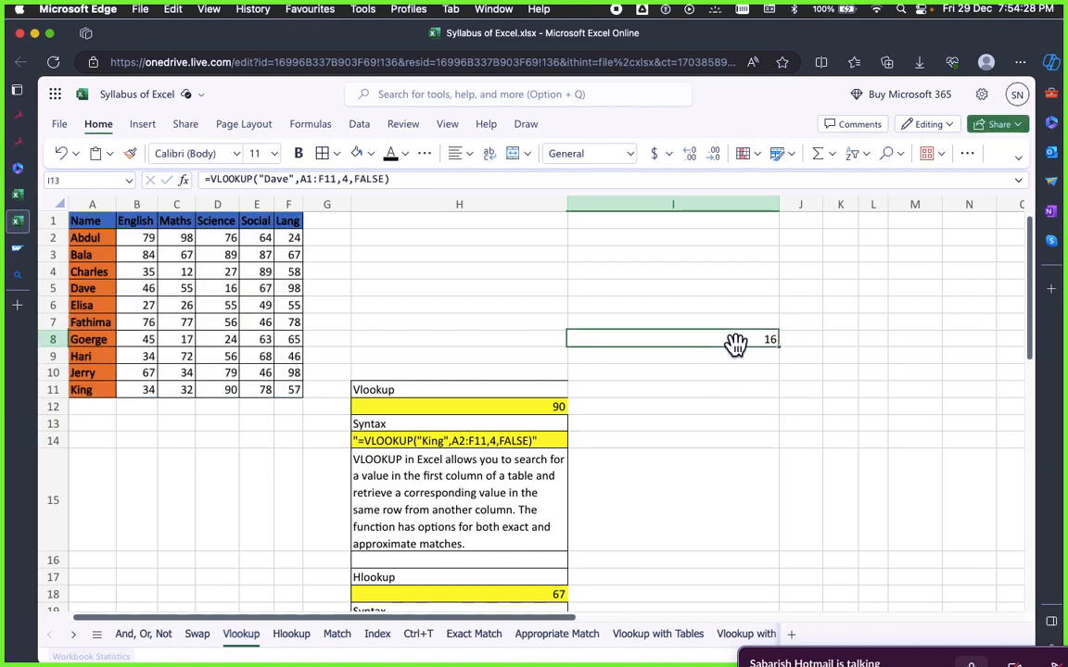
Highlight the matching Science mark in cell D5 with a dark green fill
left_click(213, 287)
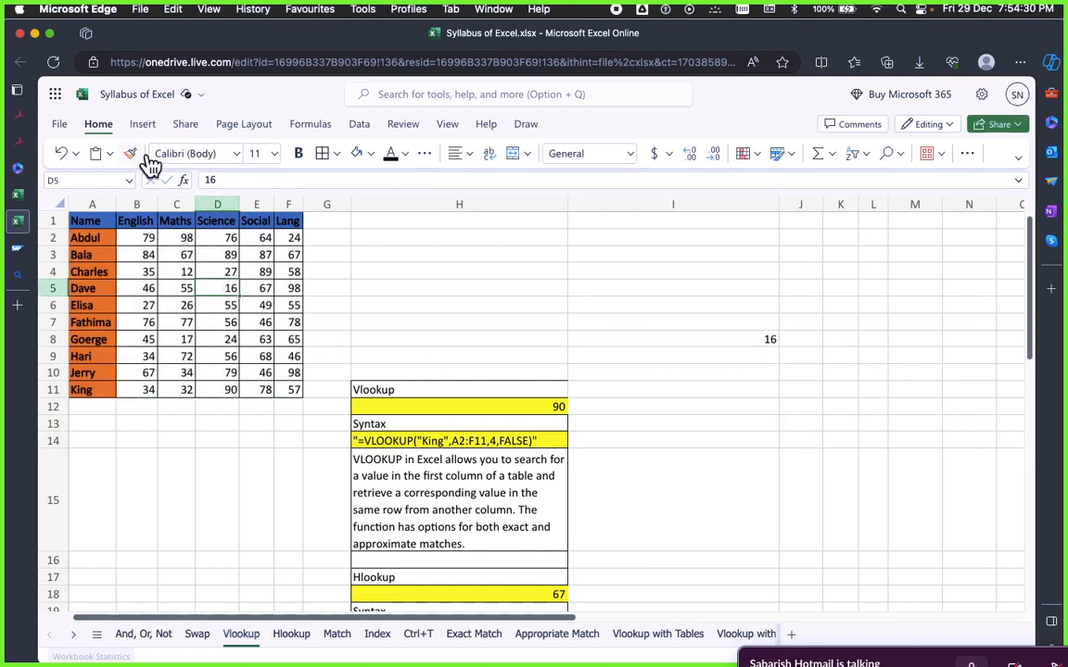
left_click(372, 154)
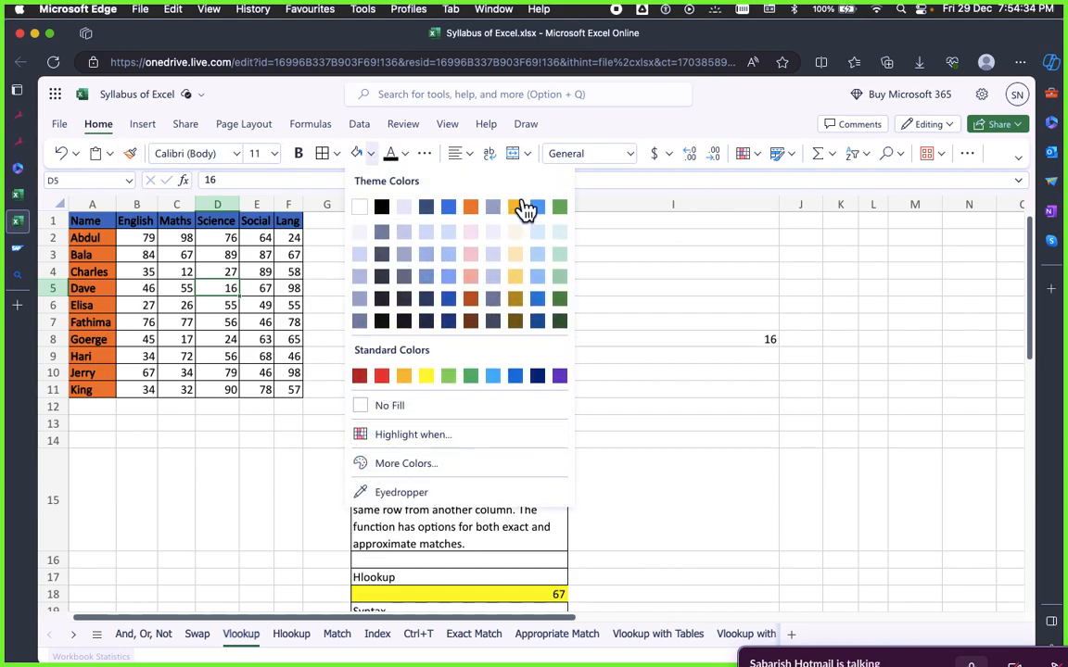
left_click(561, 310)
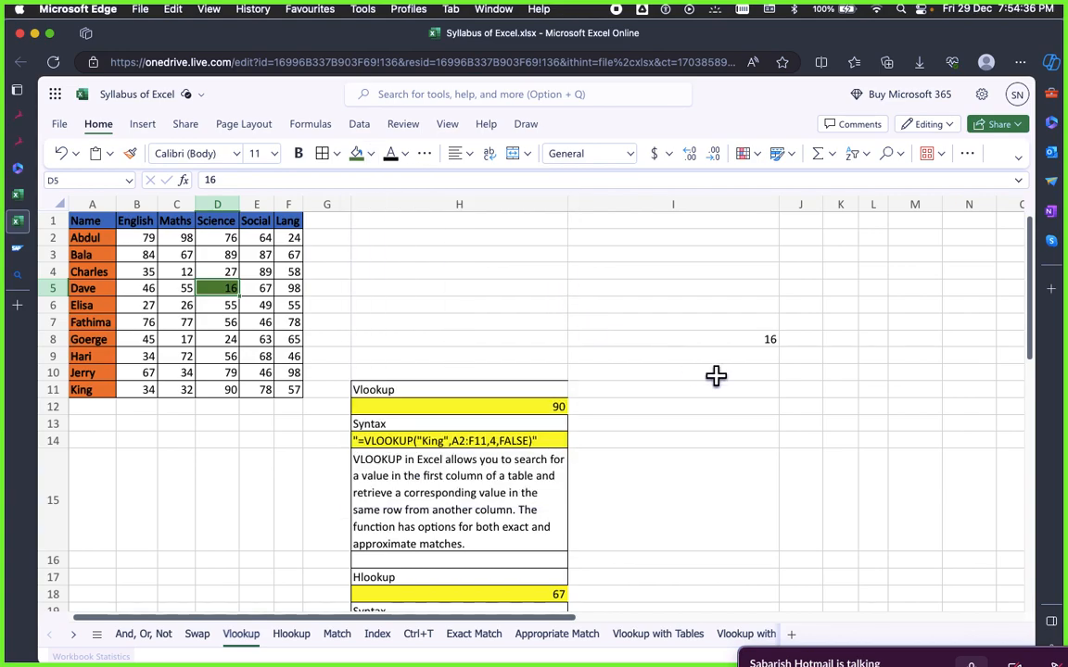
left_click(714, 384)
Select the whole table A1:F11 and then the marks range B2:F11 to show the lookup area
left_click_drag(96, 220, 288, 383)
left_click(488, 317)
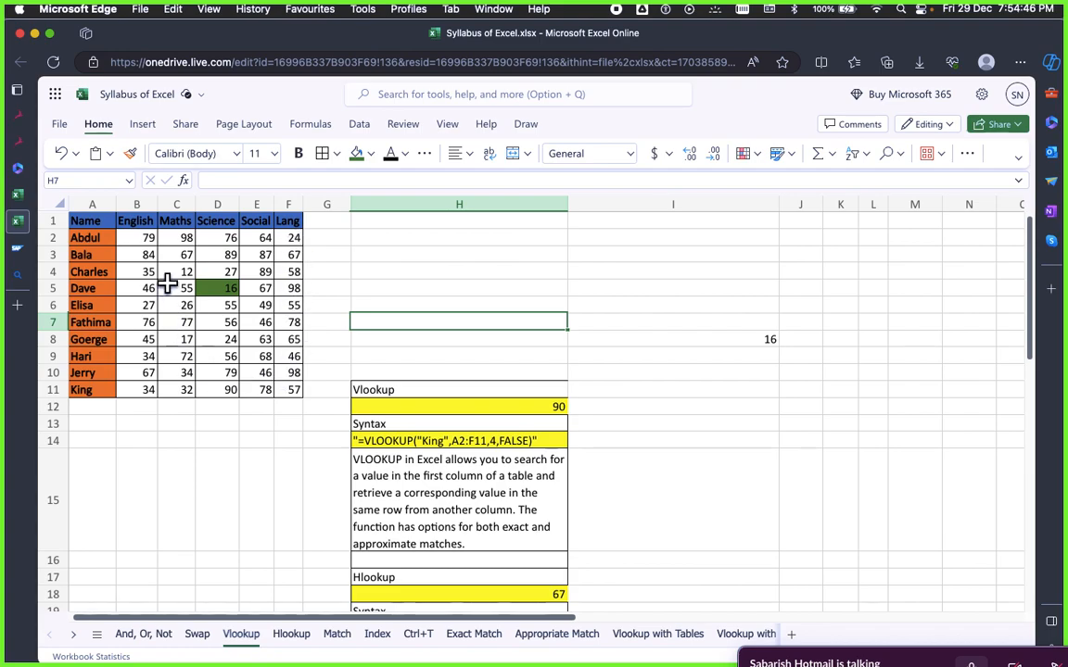
left_click_drag(137, 239, 281, 383)
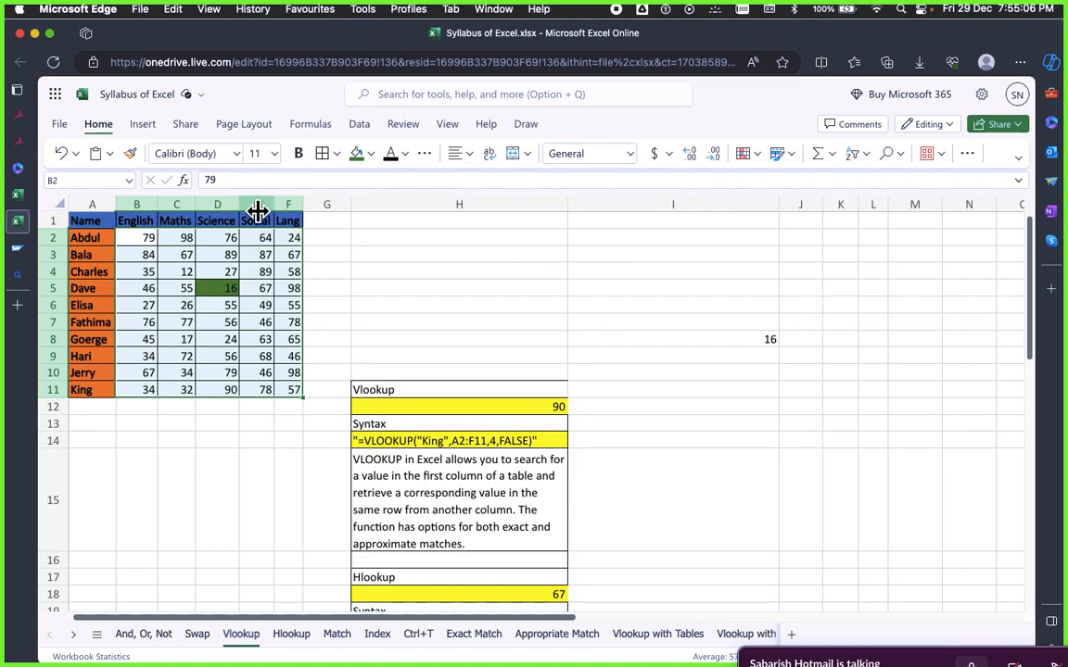
scroll(682, 371, "down", 4)
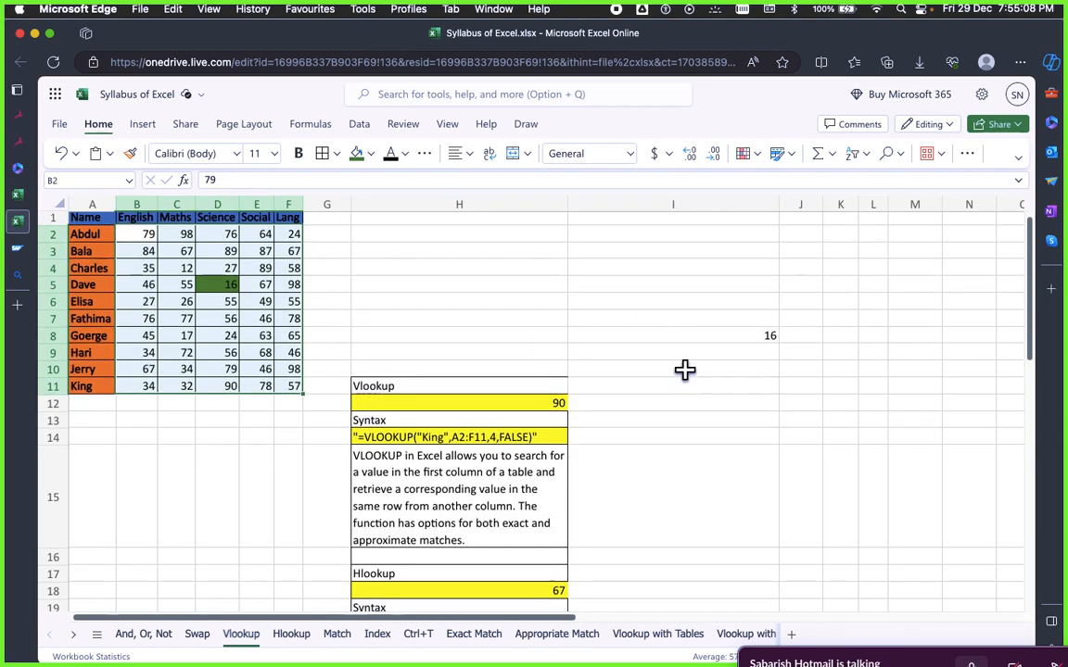
scroll(681, 370, "up", 4)
left_click(655, 419)
Review the VLOOKUP and HLOOKUP syntax and descriptions in column H against the marks table
left_click(517, 388)
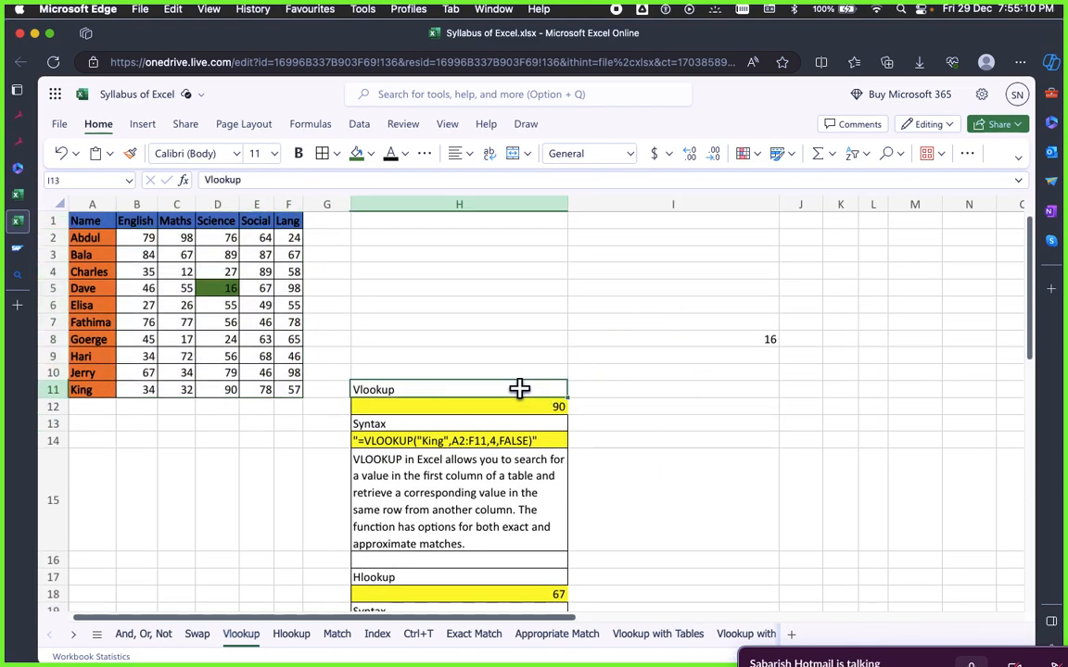
left_click(695, 463)
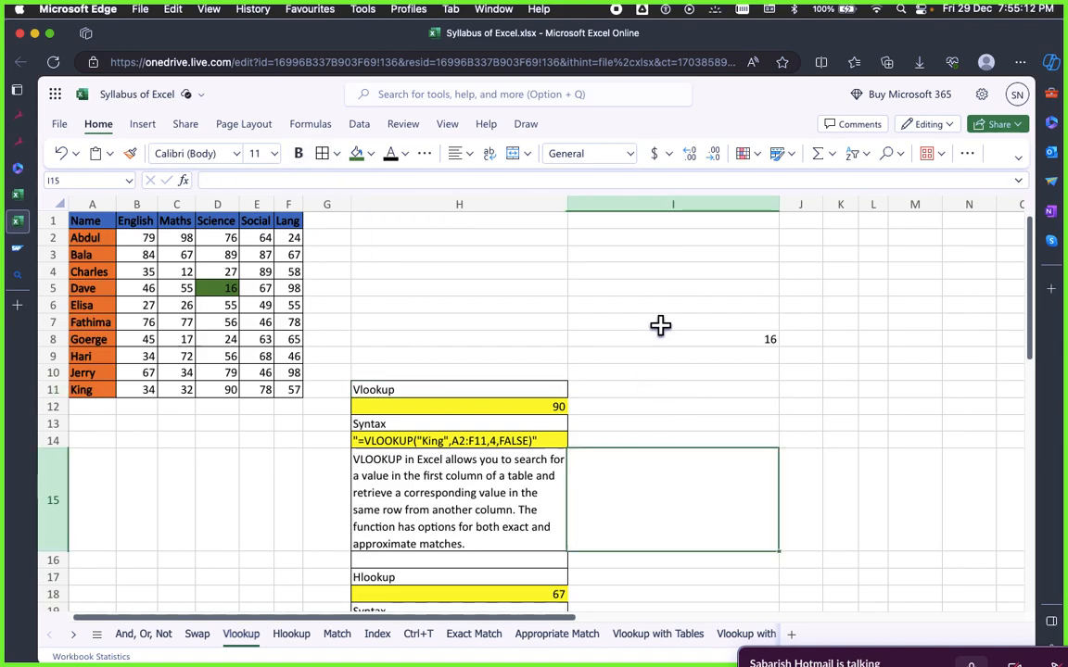
left_click(503, 417)
left_click(640, 436)
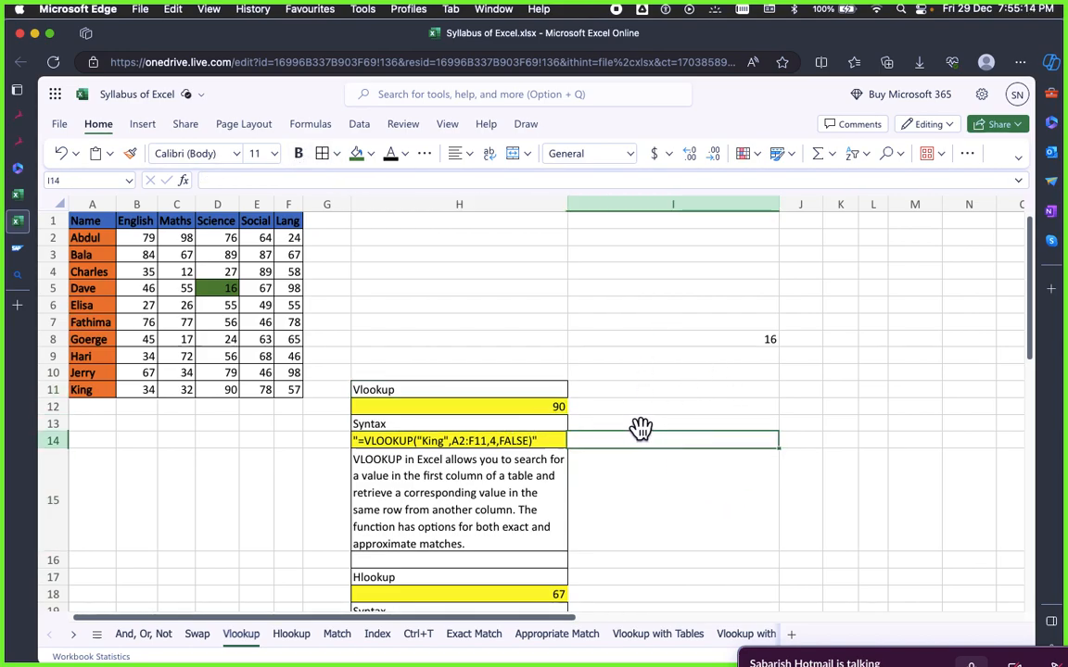
scroll(644, 436, "down", 3)
scroll(443, 419, "down", 2)
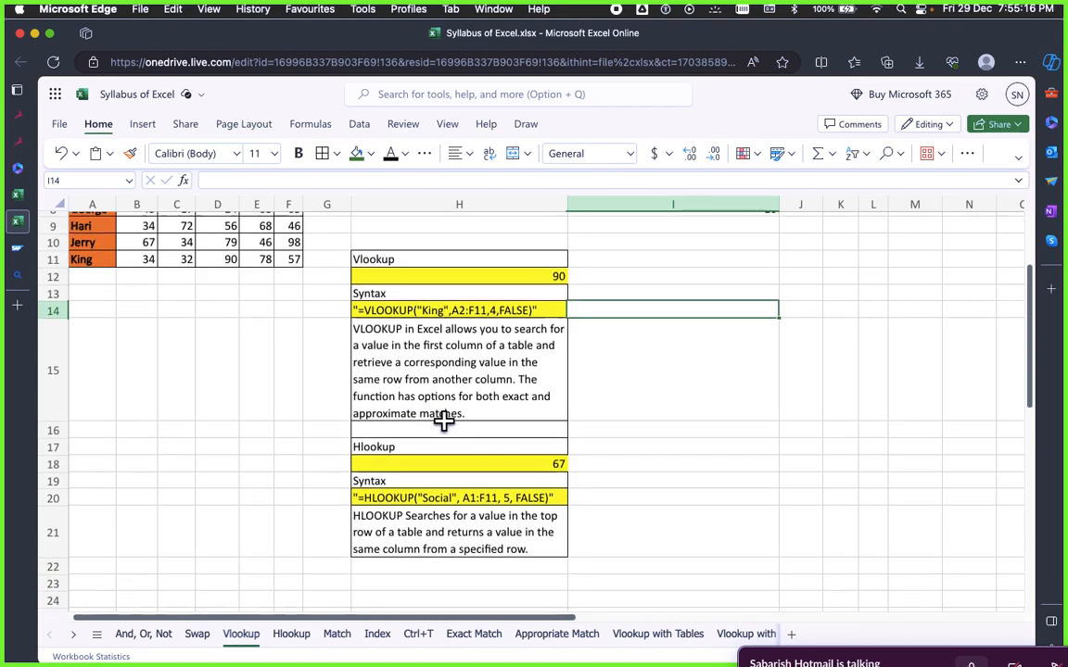
scroll(426, 371, "up", 5)
left_click(435, 476)
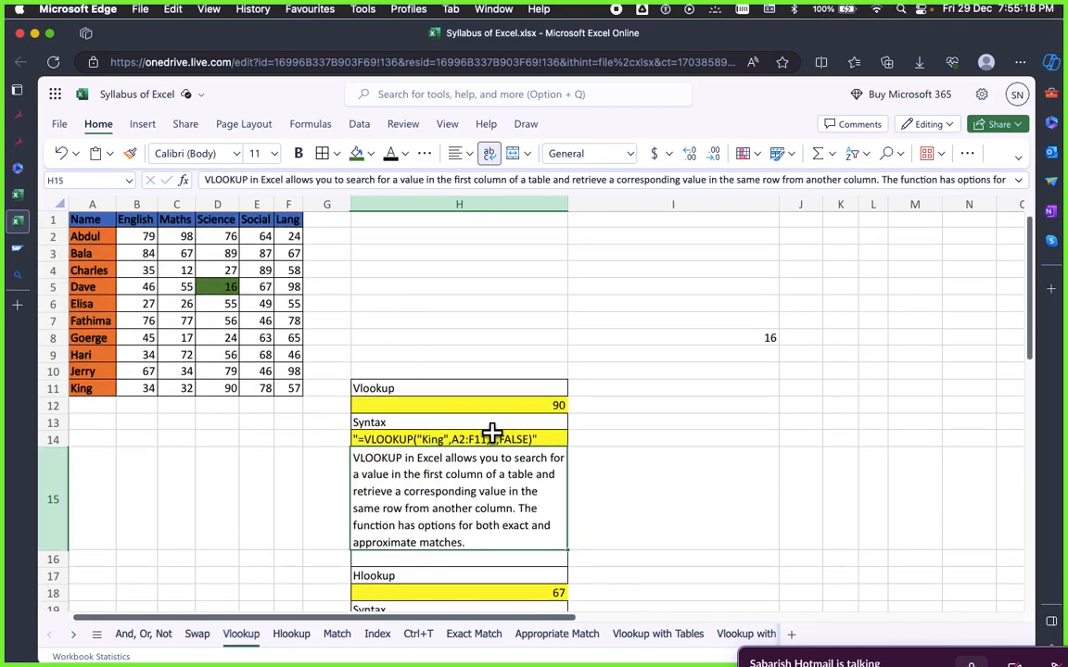
scroll(491, 434, "down", 5)
left_click(287, 386)
scroll(396, 365, "down", 3)
left_click(434, 424)
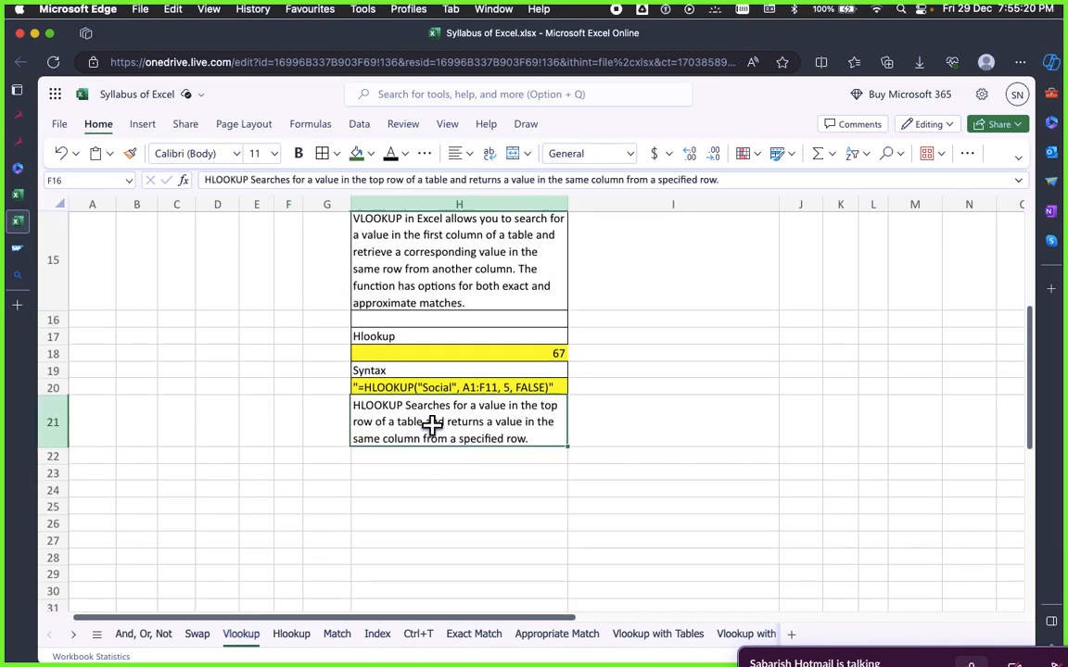
scroll(533, 454, "up", 4)
scroll(527, 496, "up", 3)
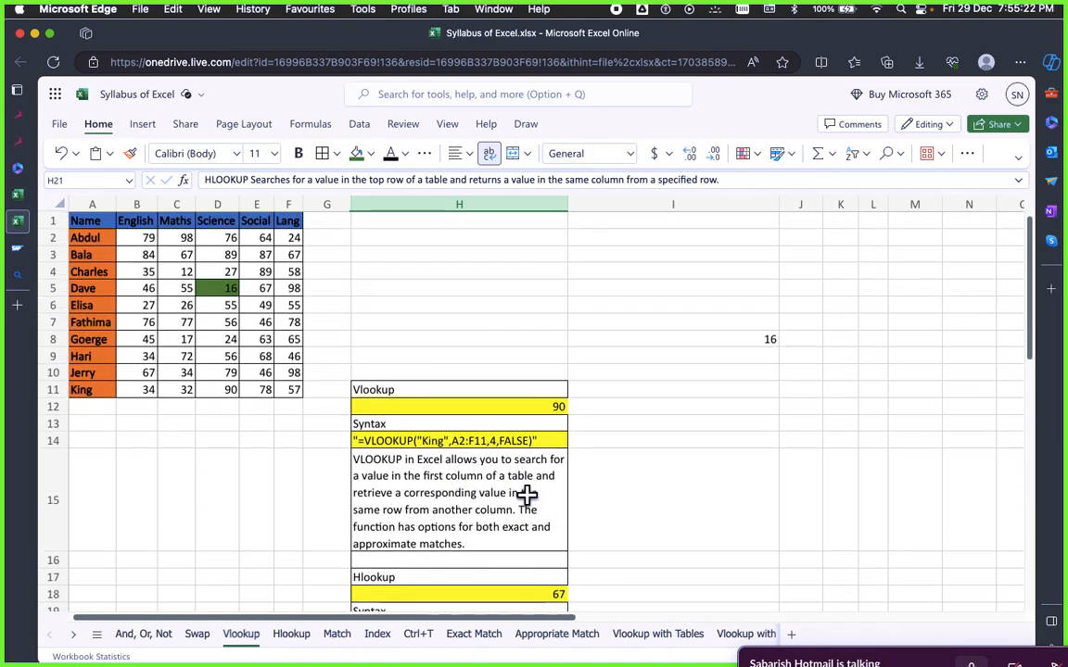
scroll(526, 519, "down", 4)
scroll(556, 480, "up", 3)
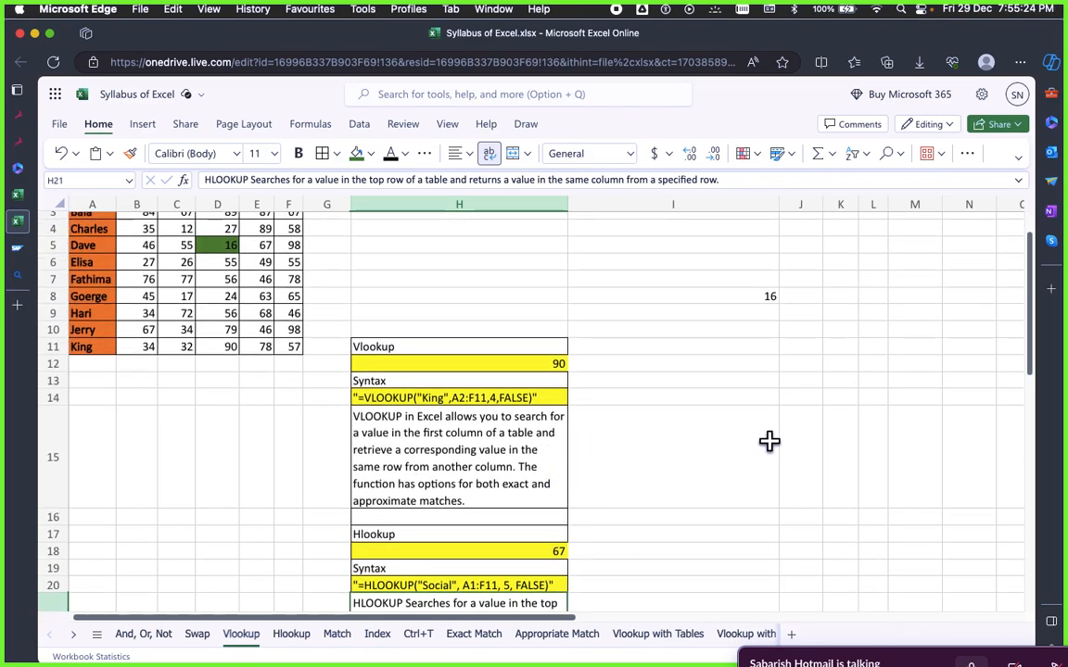
Examine the marks table rows against the VLOOKUP and HLOOKUP syntax and descriptions in column H
left_click(691, 360)
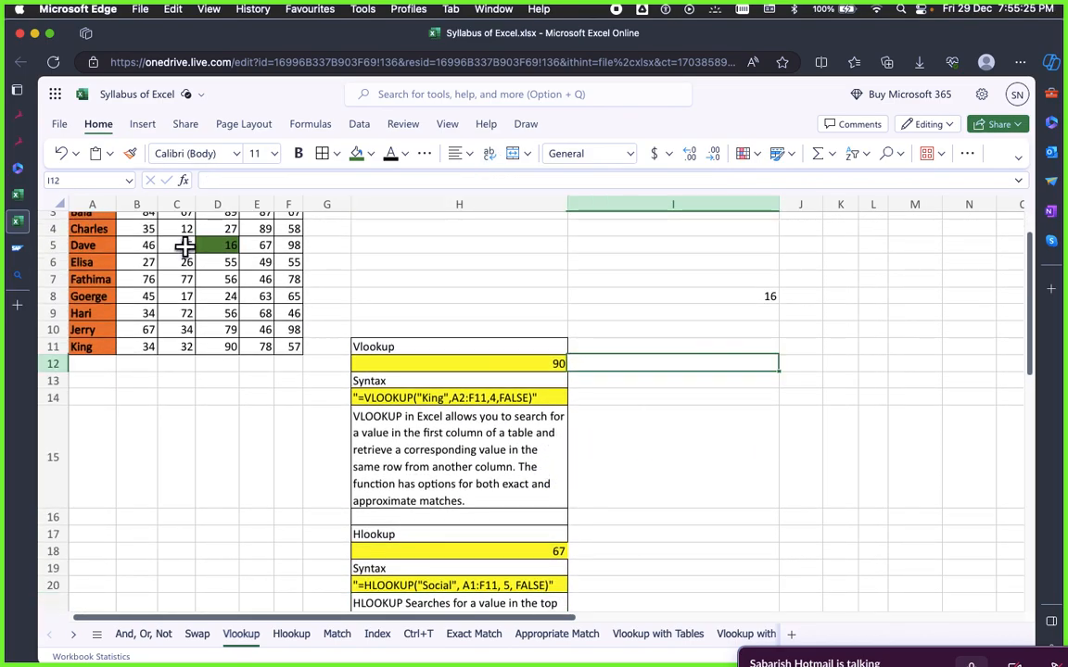
left_click(47, 262)
left_click(282, 277)
left_click(52, 280)
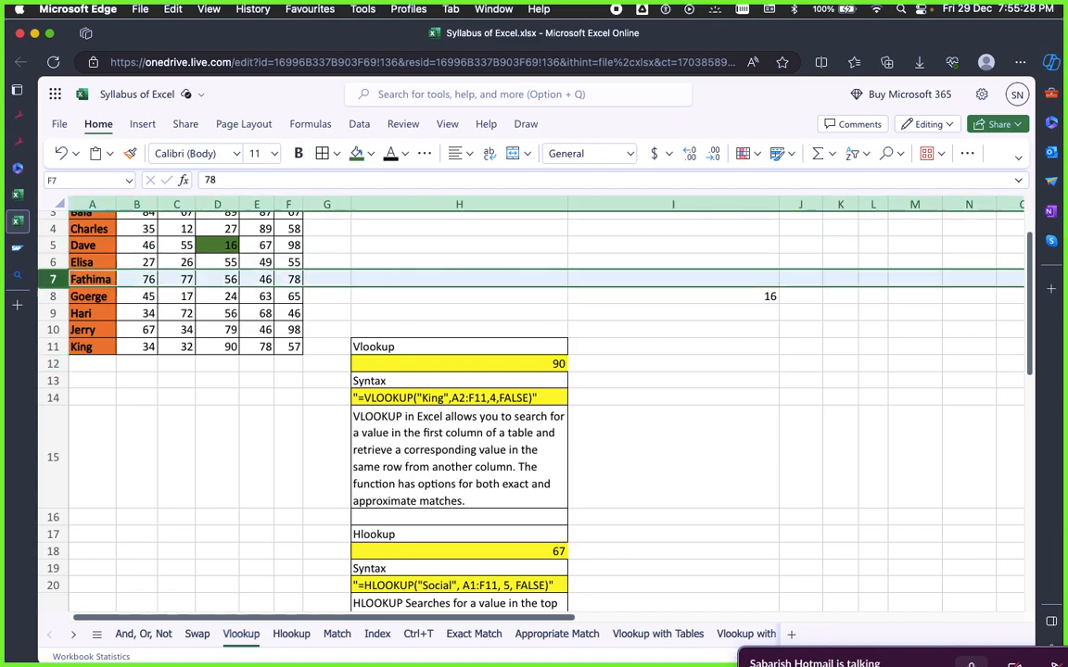
left_click(355, 293)
scroll(93, 296, "up", 1)
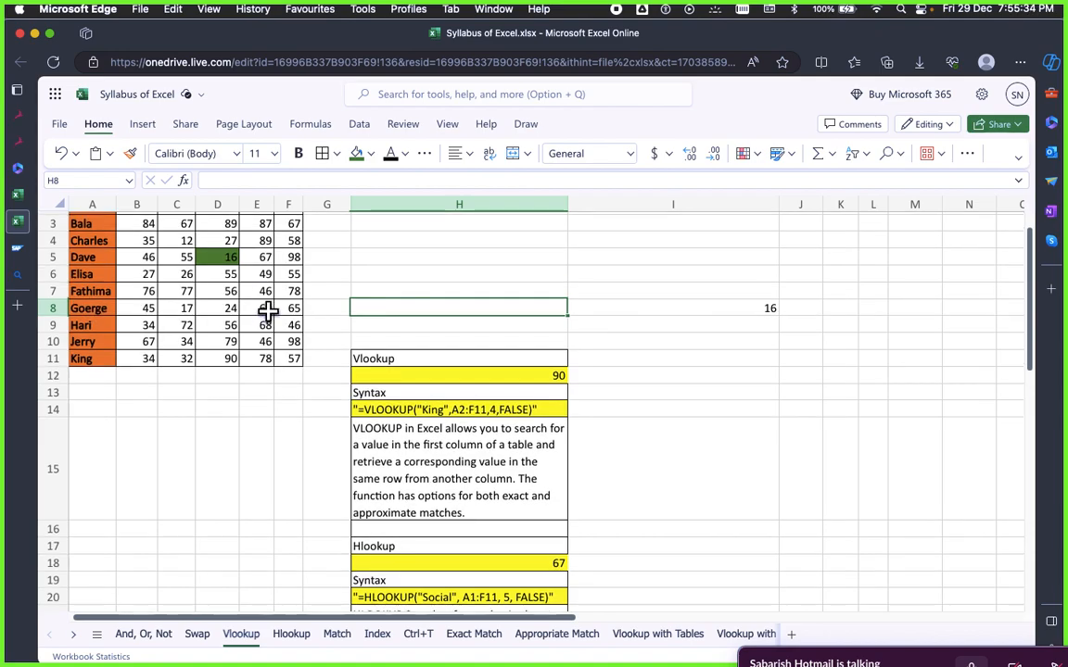
scroll(278, 317, "up", 2)
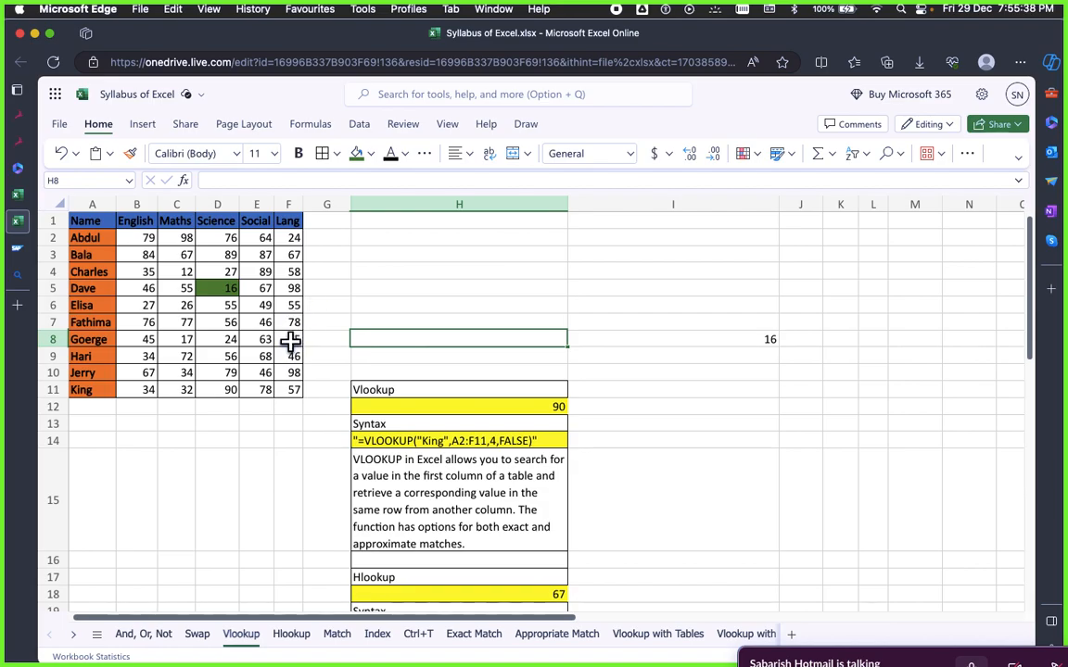
scroll(290, 341, "down", 5)
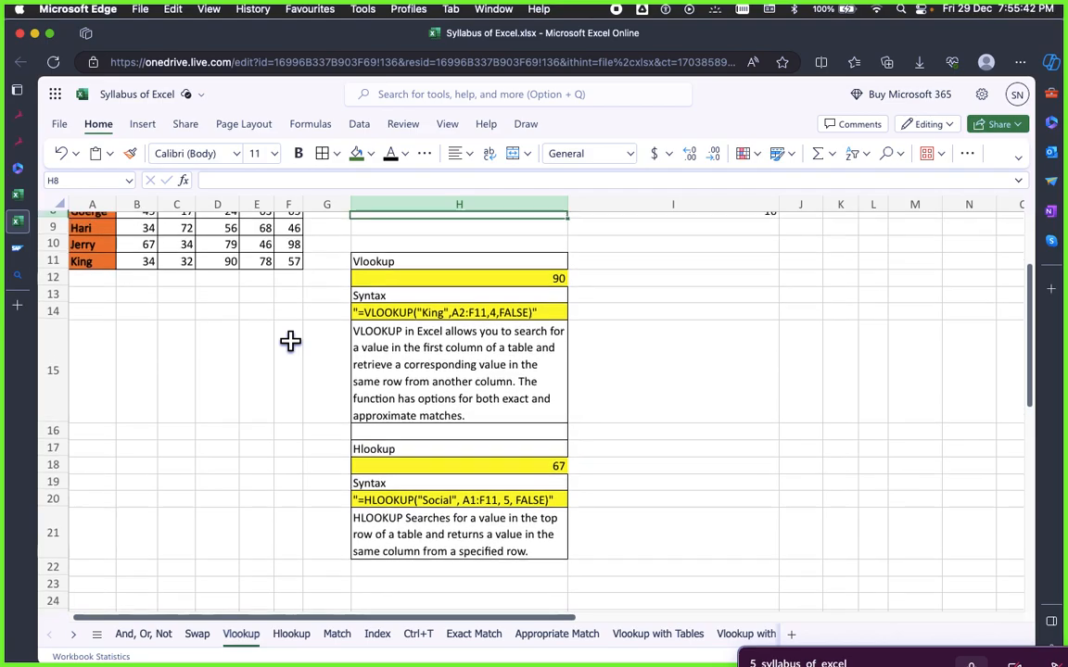
scroll(290, 341, "up", 5)
left_click(696, 481)
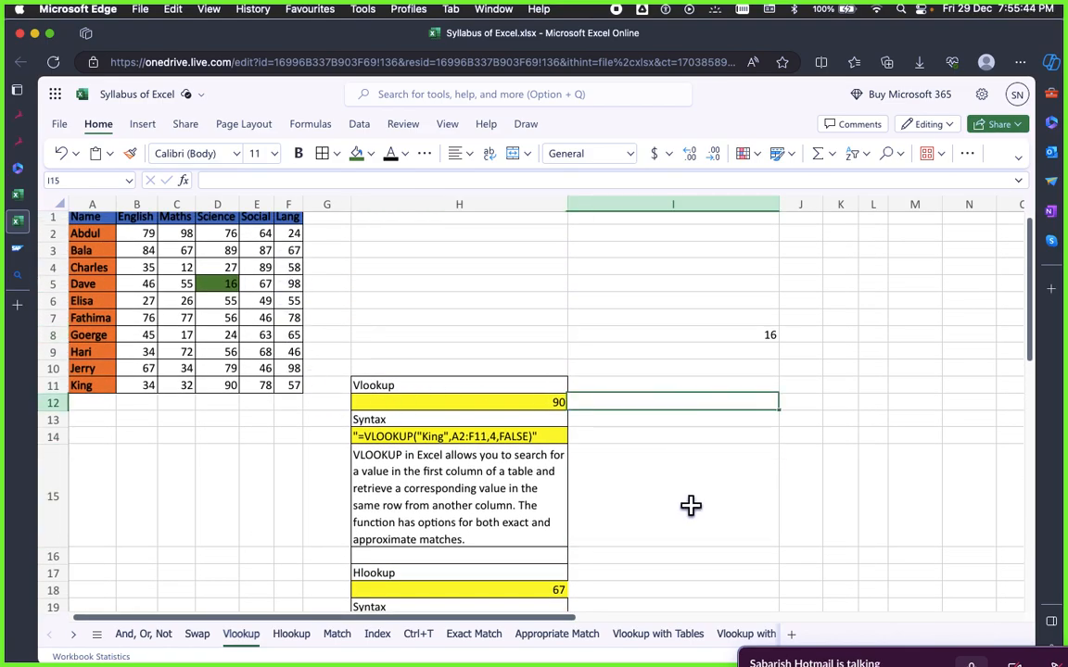
scroll(688, 505, "down", 8)
scroll(685, 424, "up", 8)
Start an HLOOKUP formula in cell I4 after checking the sample HLOOKUP syntax in column H
left_click(696, 411)
left_click(691, 275)
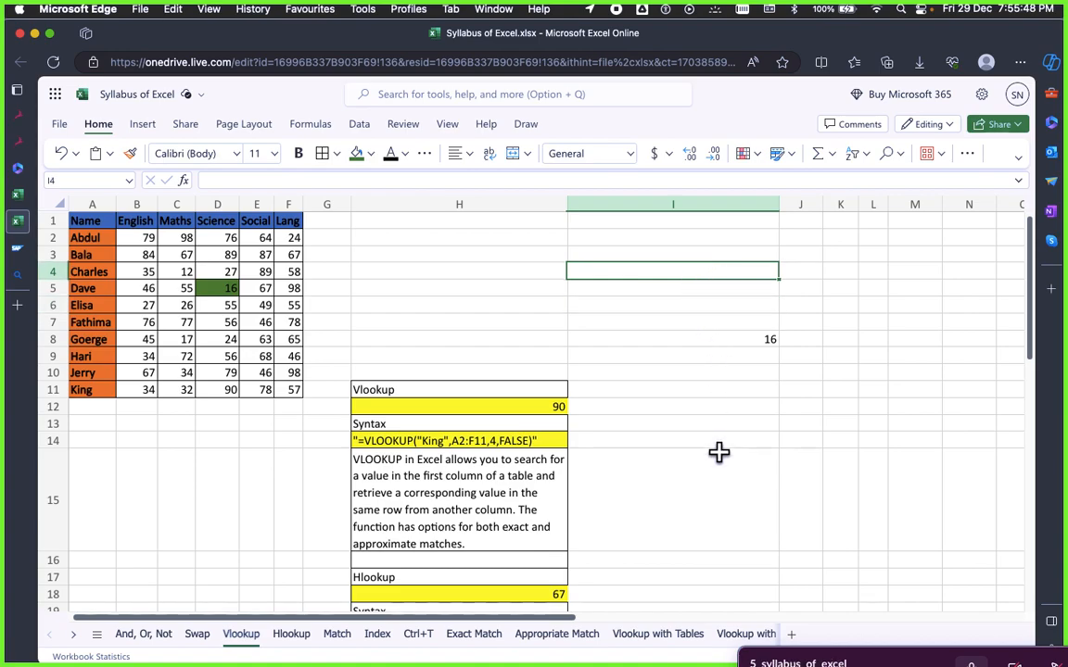
scroll(649, 462, "down", 7)
scroll(610, 425, "up", 7)
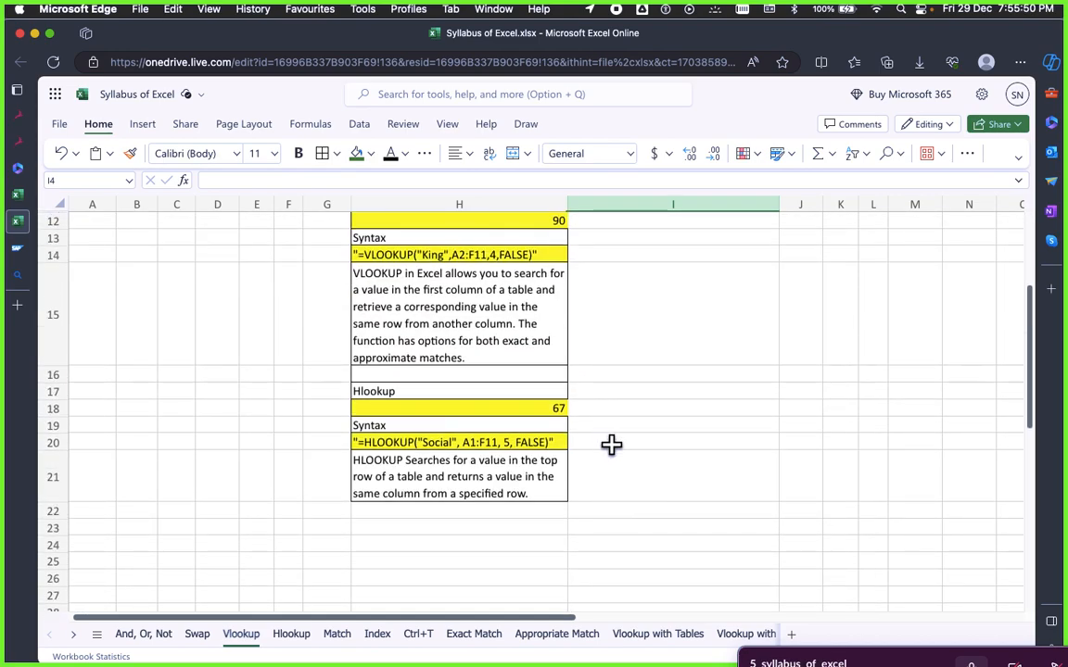
type("=")
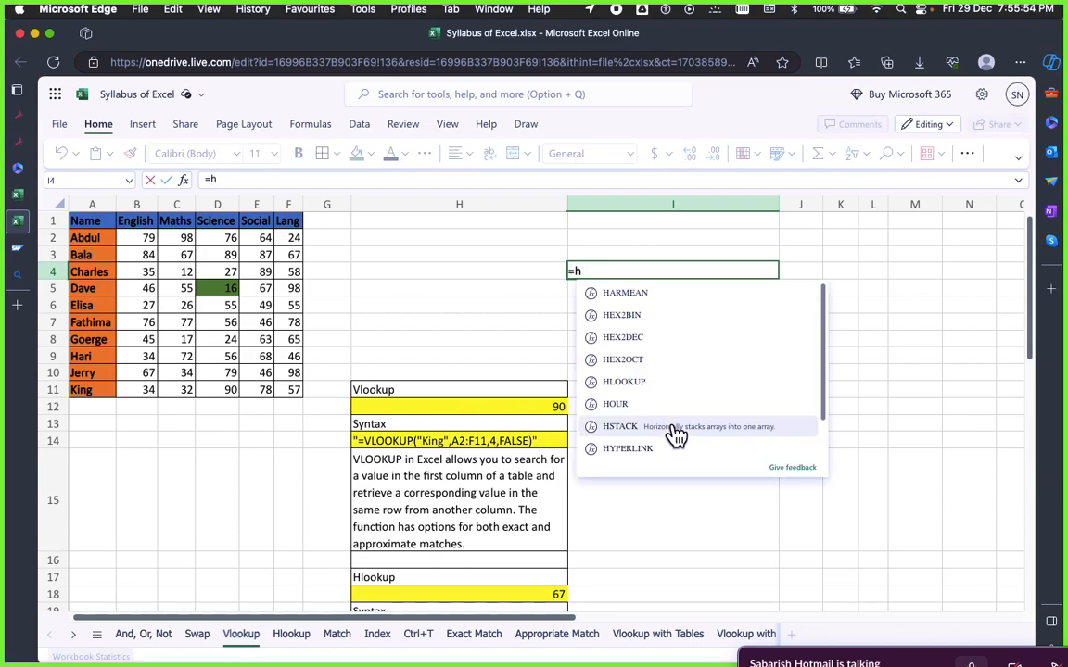
type("hloo")
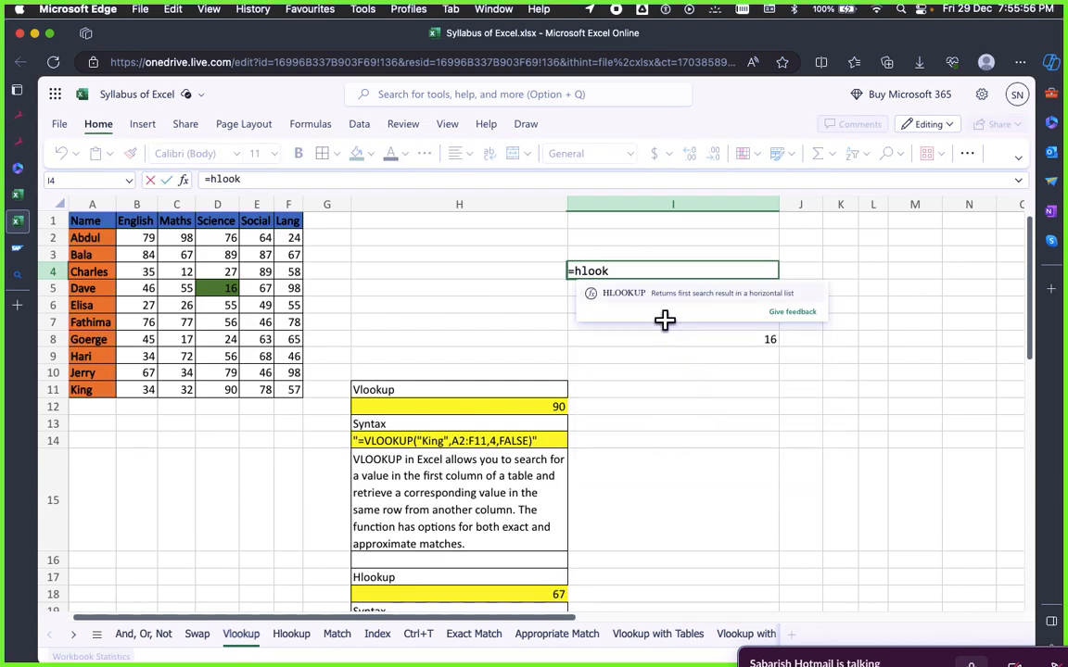
type("k")
left_click(647, 294)
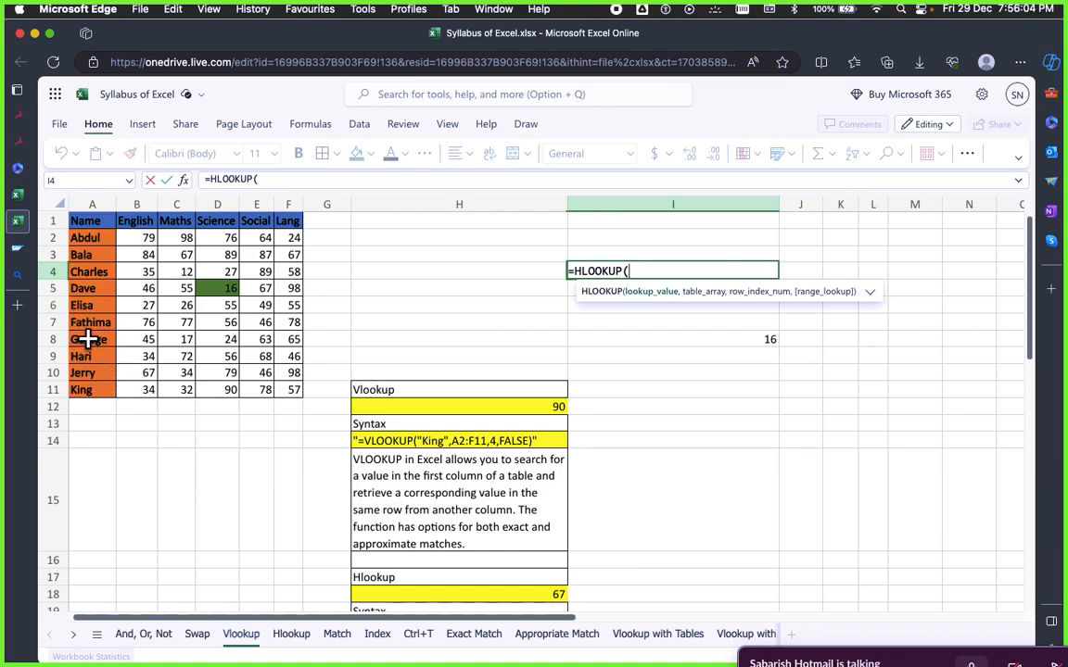
left_click_drag(85, 339, 292, 341)
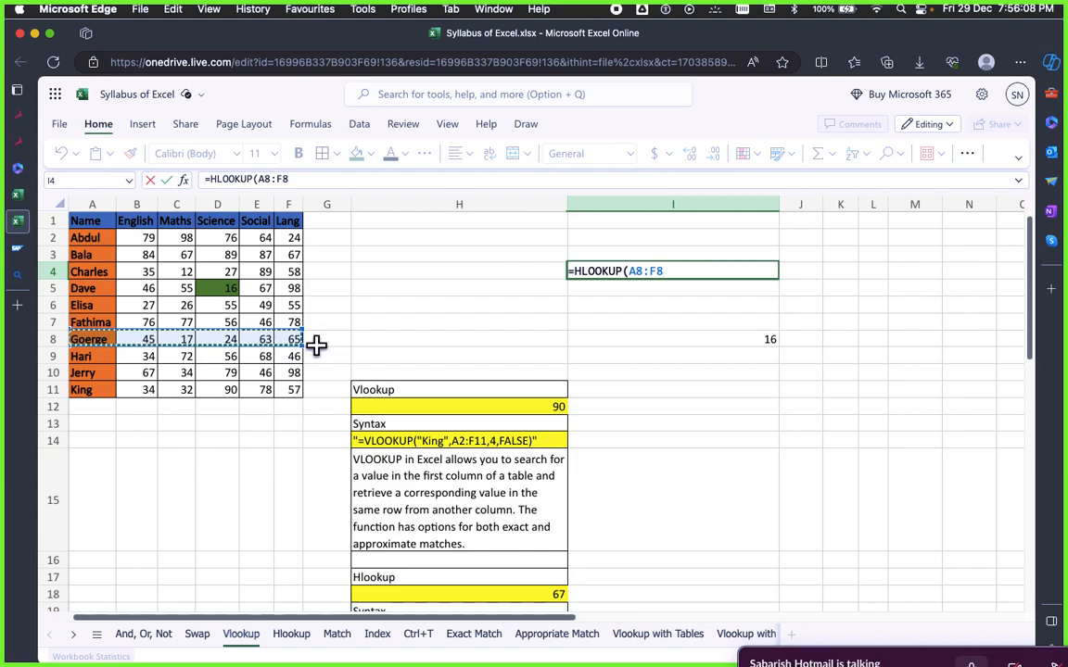
key("BackSpace")
key("BackSpace")
key("BackSpace")
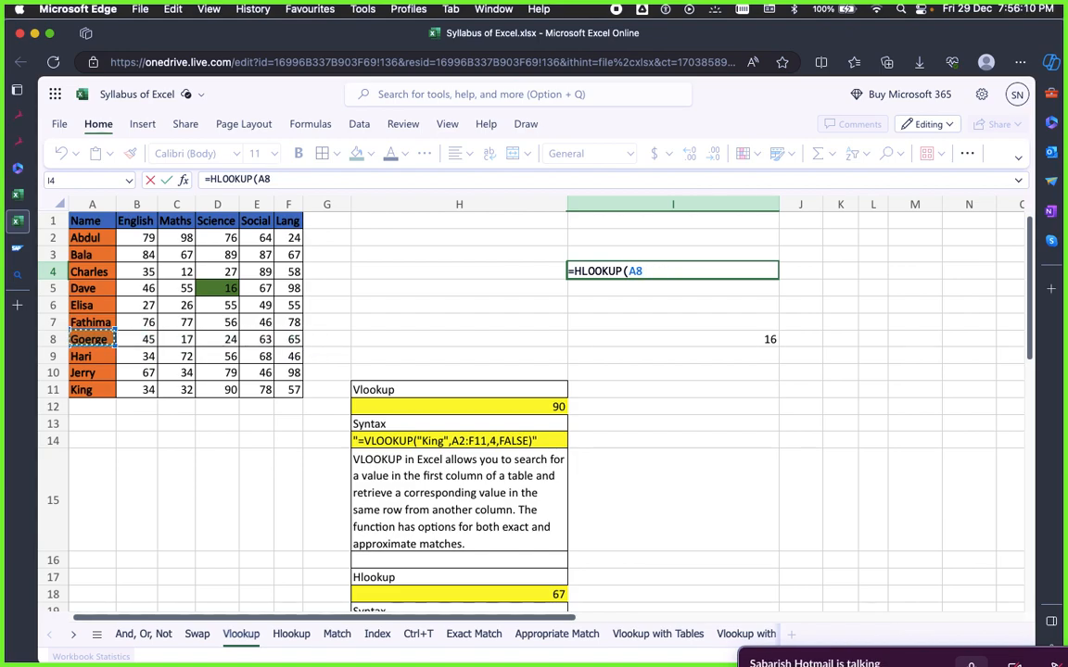
key("BackSpace")
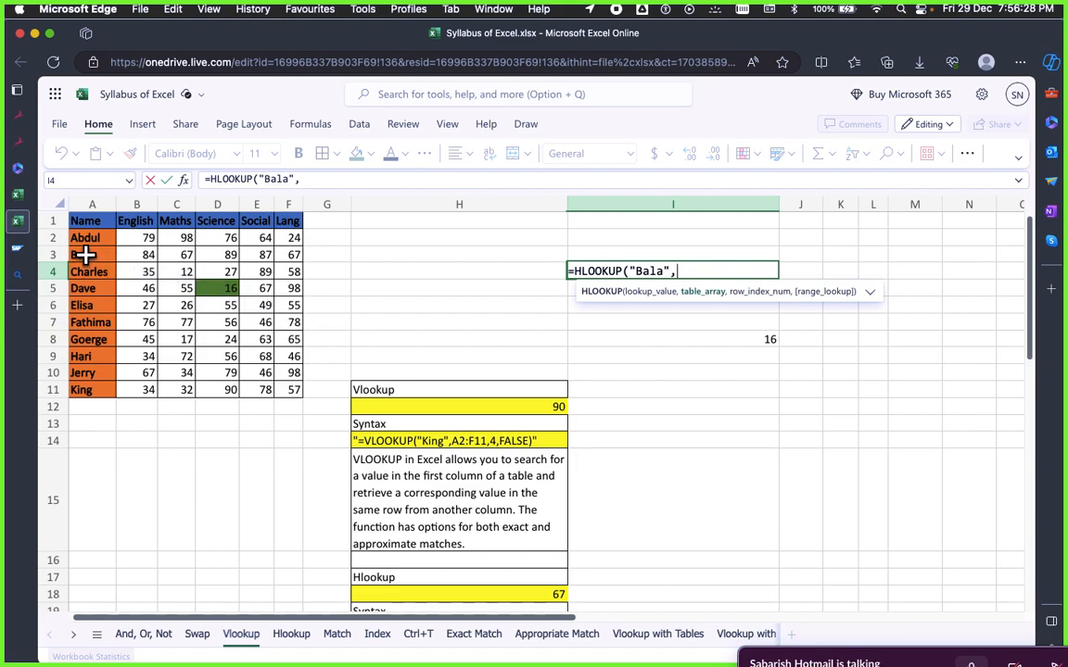
Complete the HLOOKUP in I4 with the student name from A3 as lookup text, range A3:F3, row index 3 and FALSE
left_click_drag(86, 253, 293, 254)
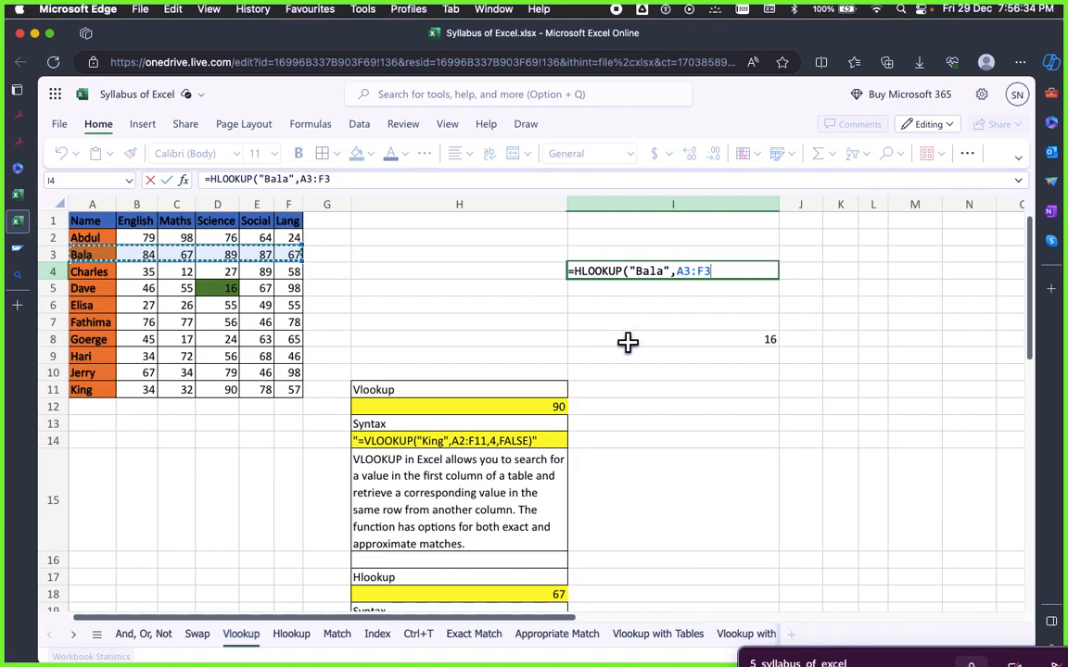
type(",")
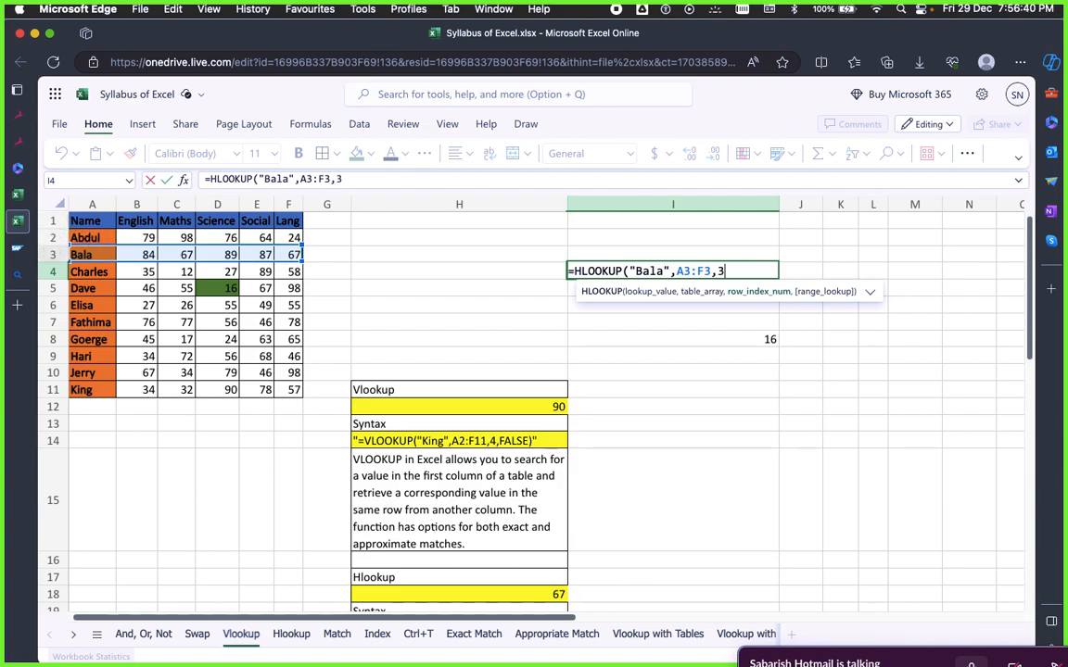
type("3,")
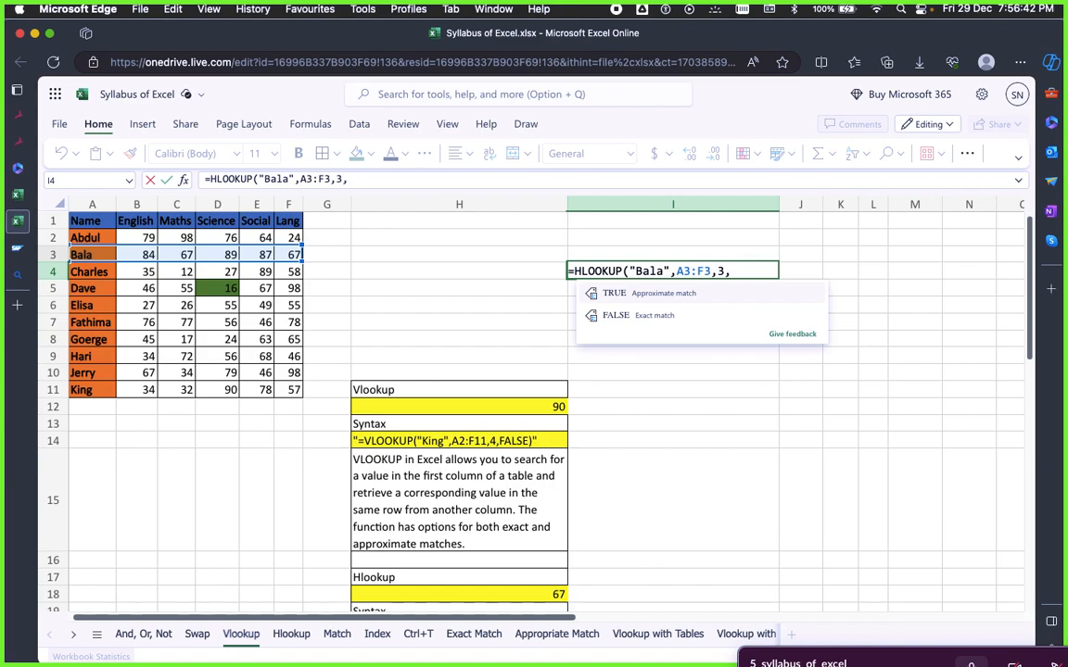
left_click(641, 316)
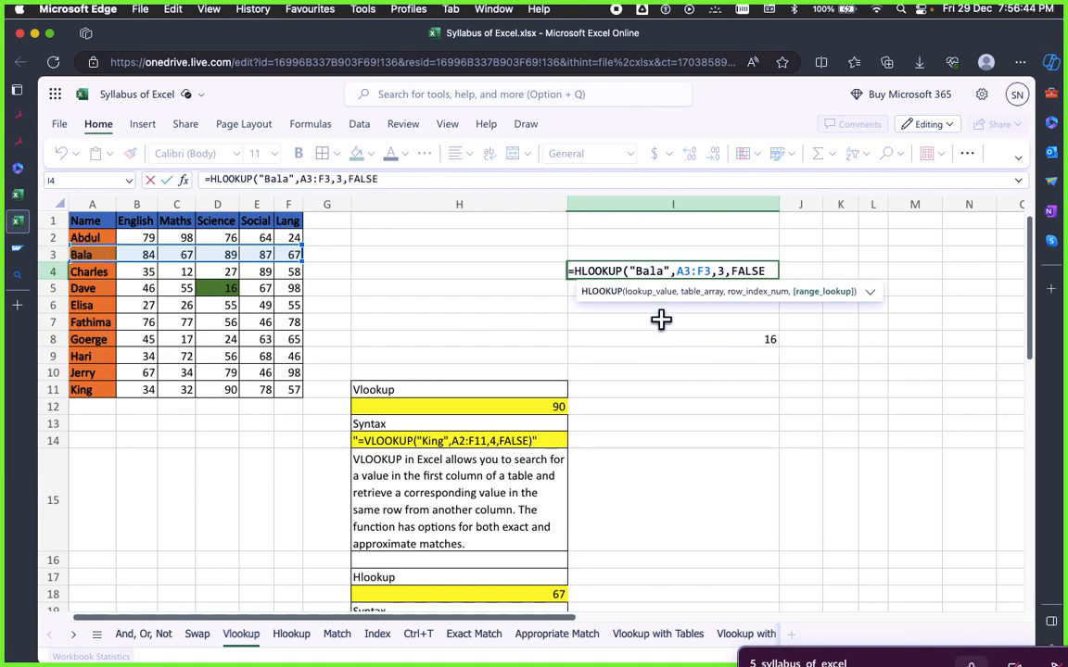
type(")")
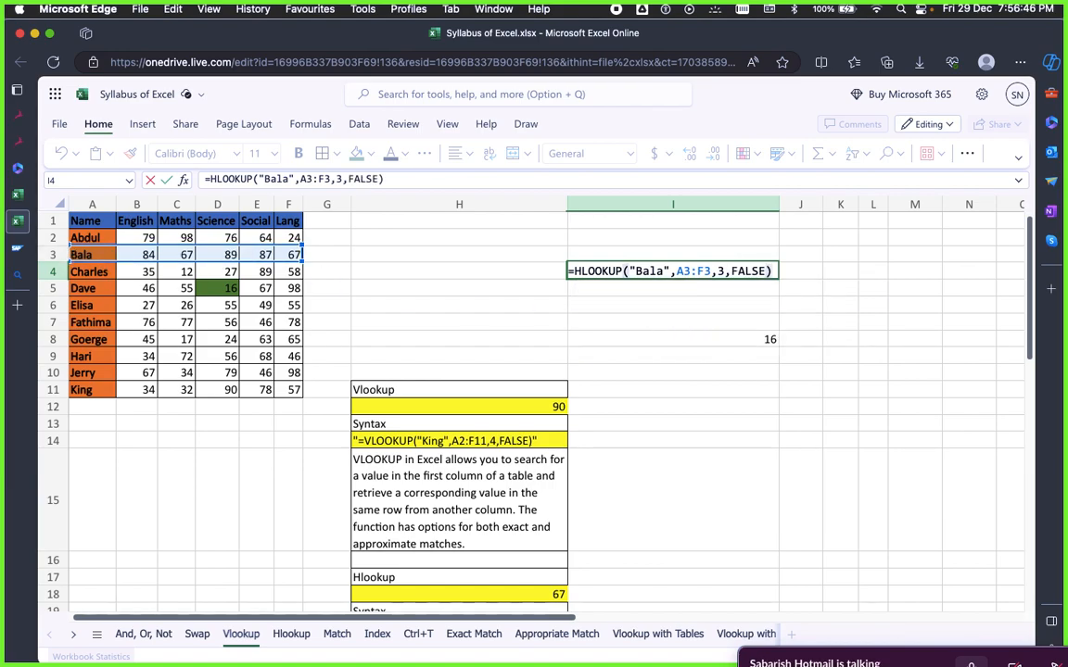
key("Return")
Compare the I4 formula with the sample HLOOKUP syntax and try to reselect its table range from the marks table
left_click(658, 271)
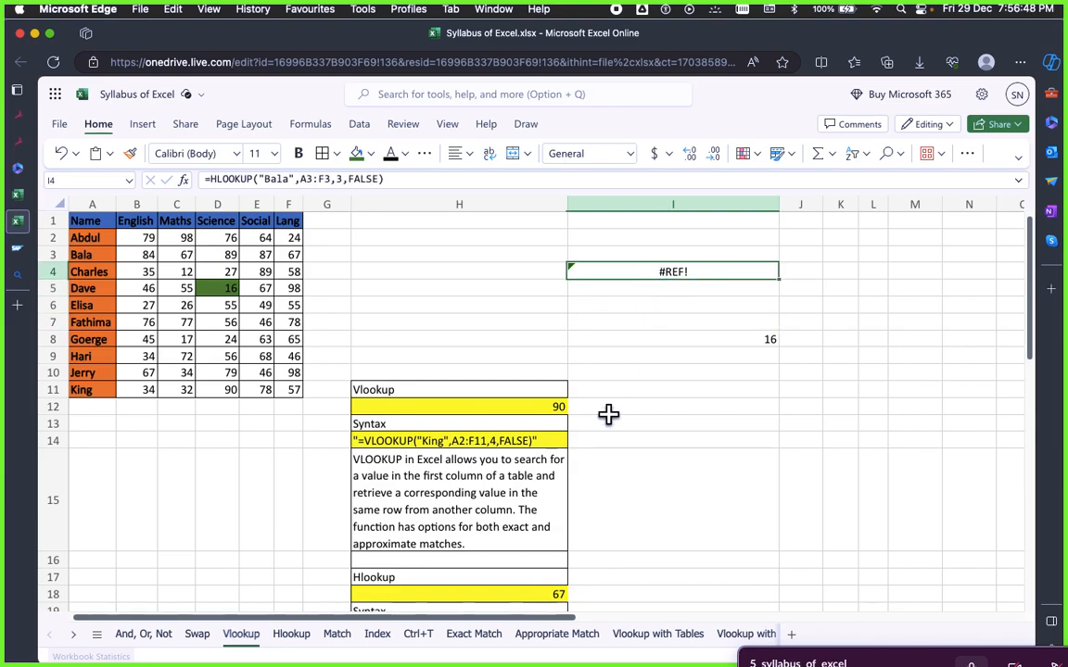
scroll(608, 414, "down", 5)
scroll(538, 398, "up", 2)
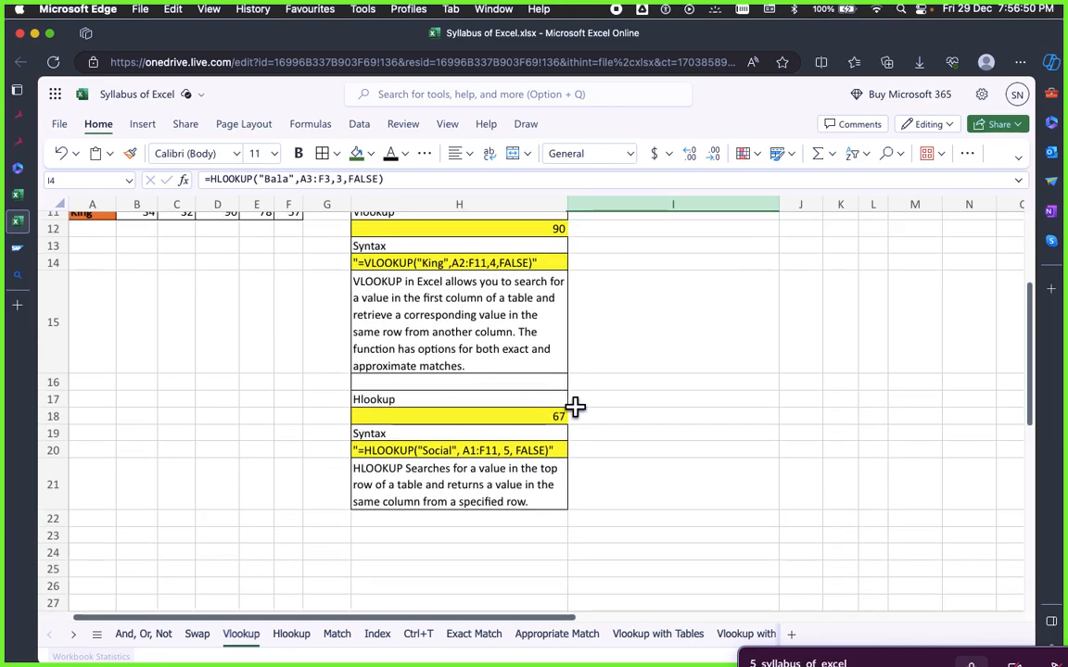
scroll(574, 408, "up", 5)
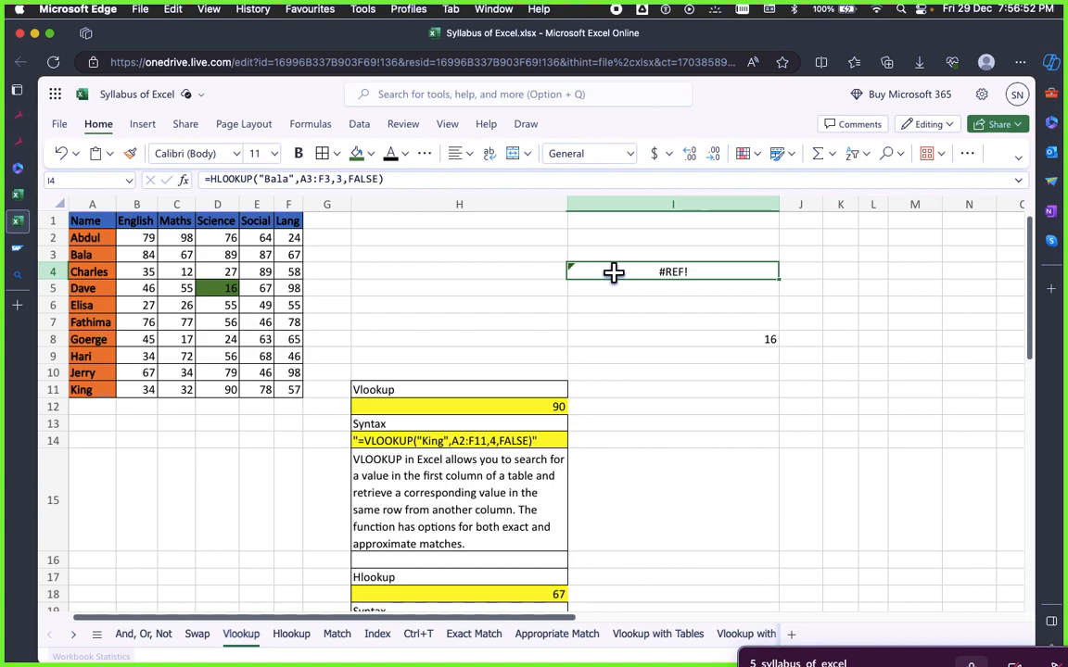
double_click(305, 178)
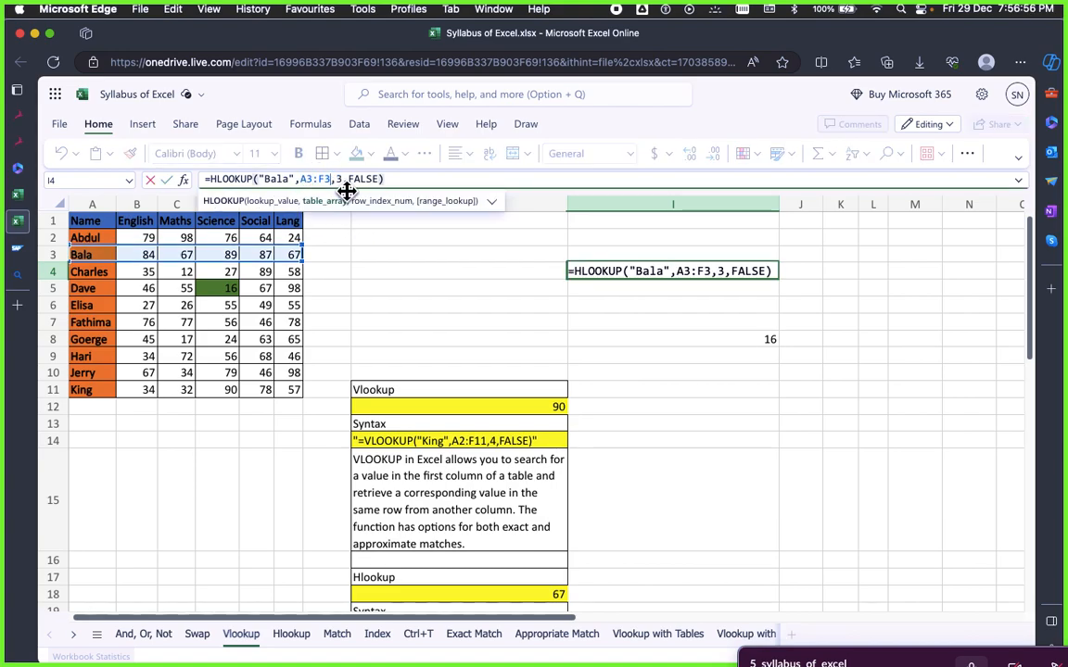
left_click_drag(100, 225, 258, 375)
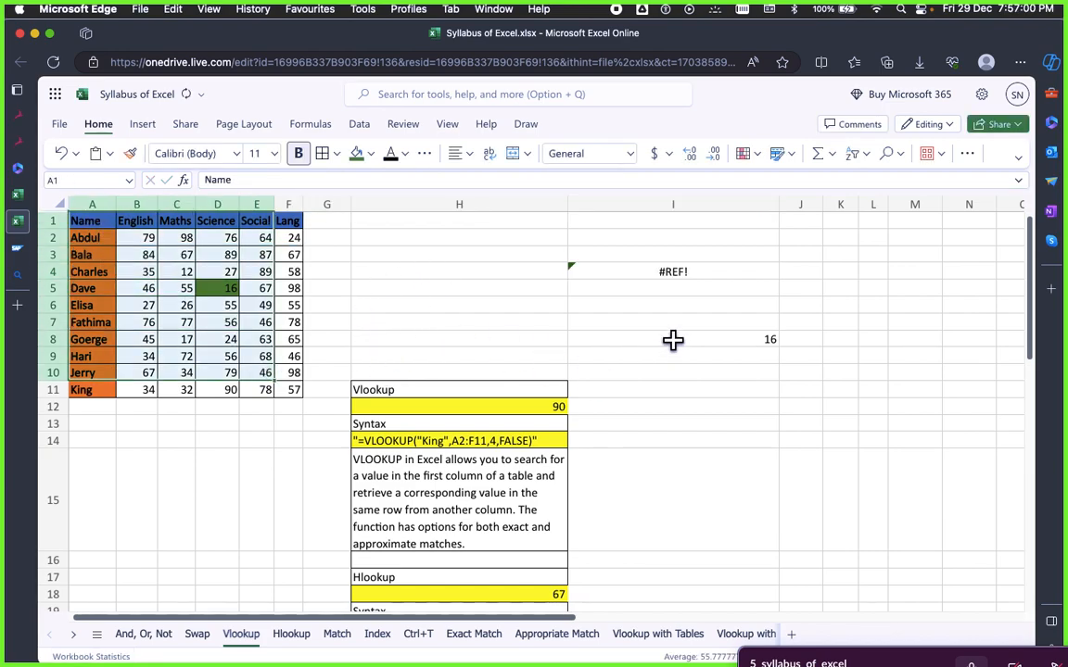
left_click(431, 284)
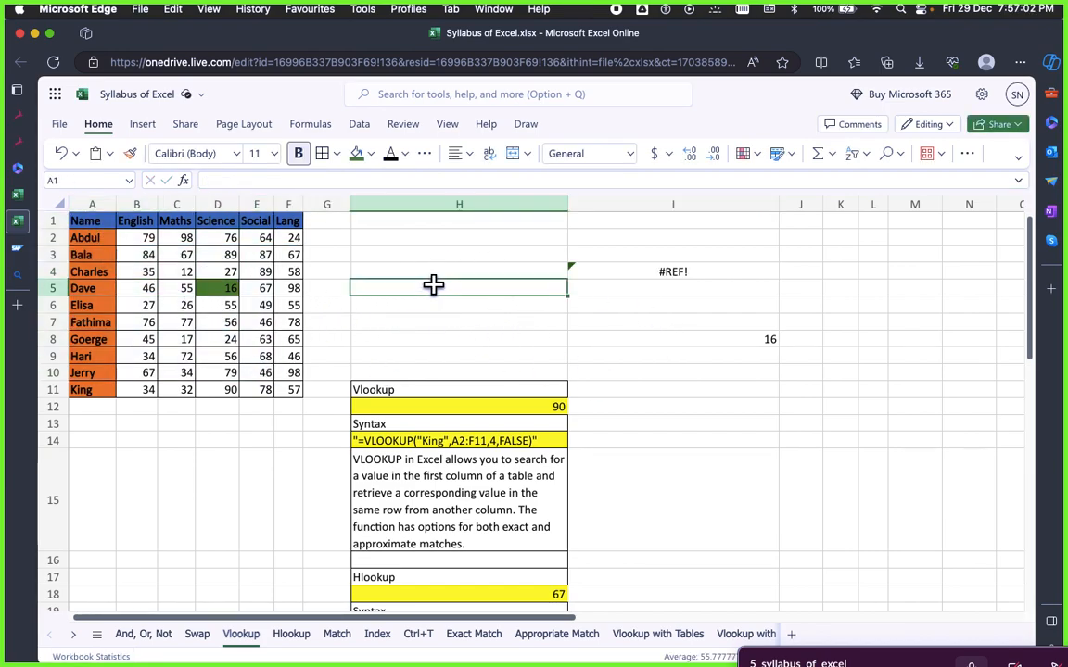
Replace the table range in the I4 HLOOKUP formula with the whole marks table, A1:F11
left_click(654, 274)
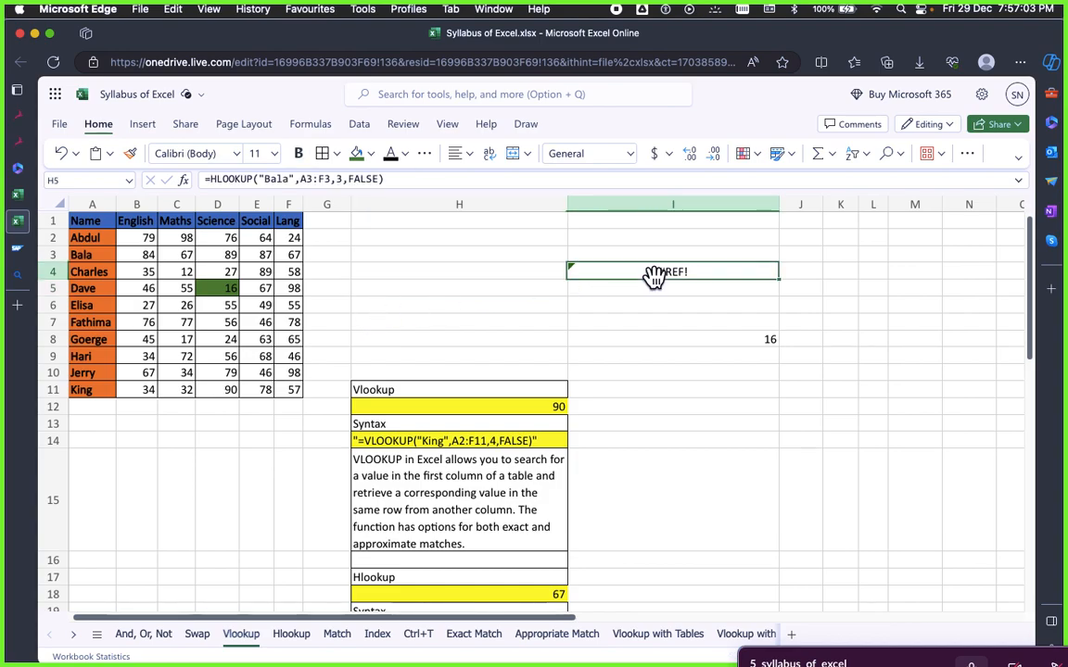
left_click(332, 179)
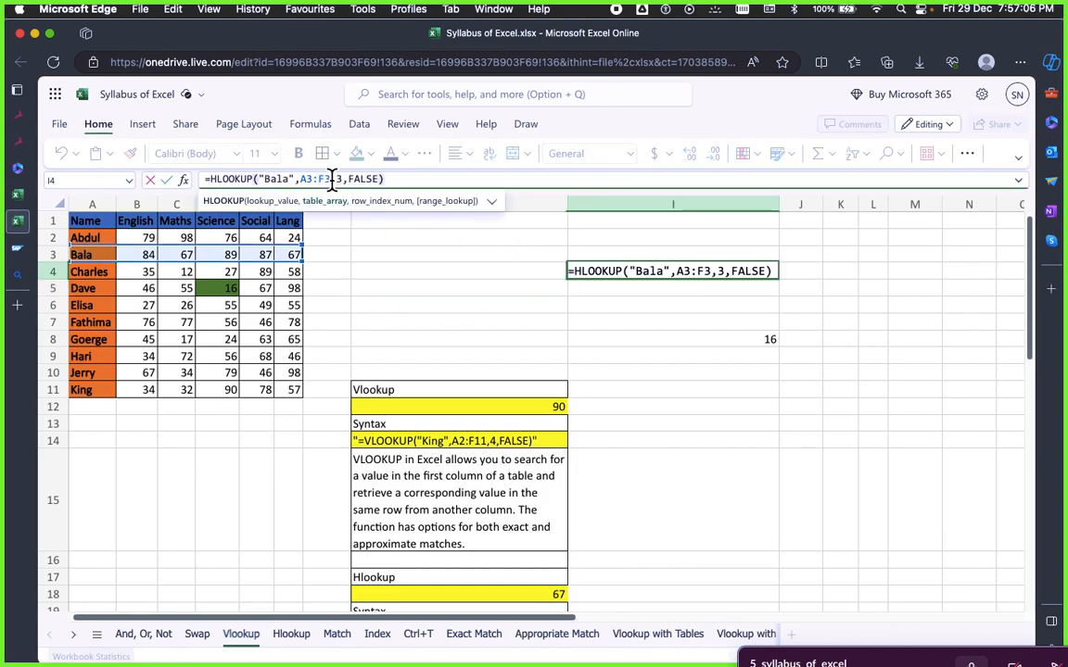
key("BackSpace")
key("BackSpace")
key("BackSpace")
key("BackSpace")
key("BackSpace")
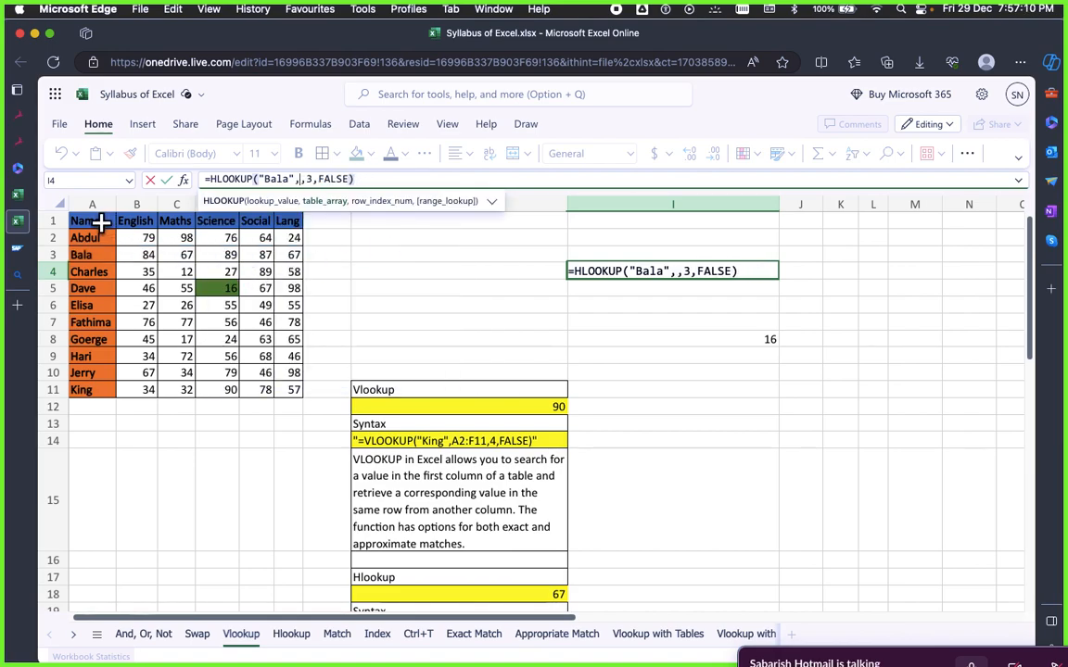
left_click_drag(102, 220, 280, 388)
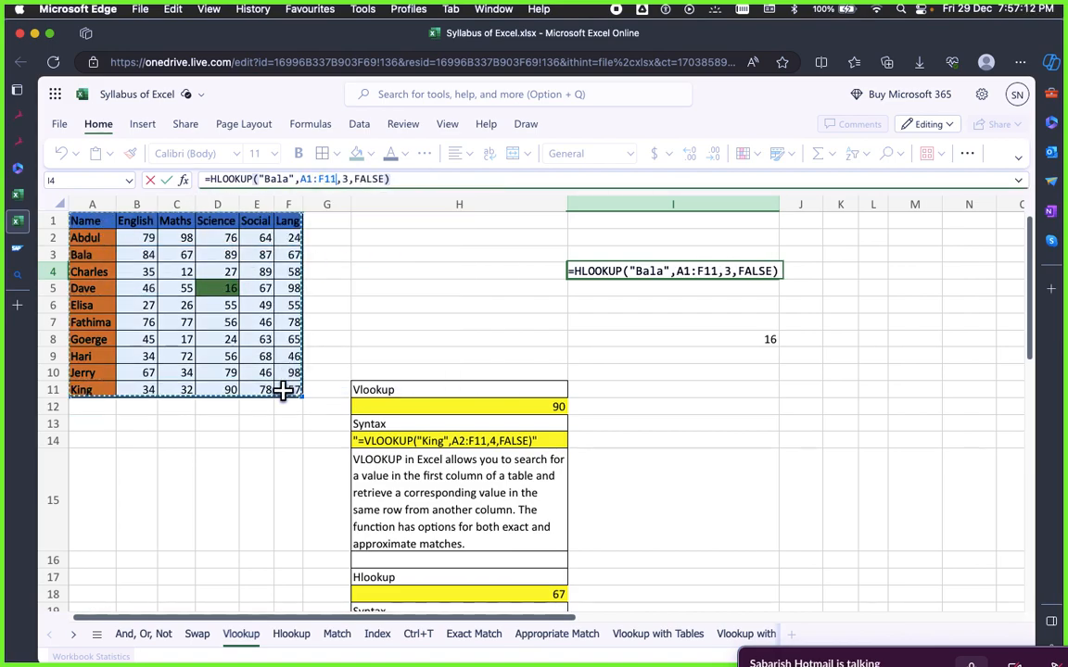
left_click(417, 180)
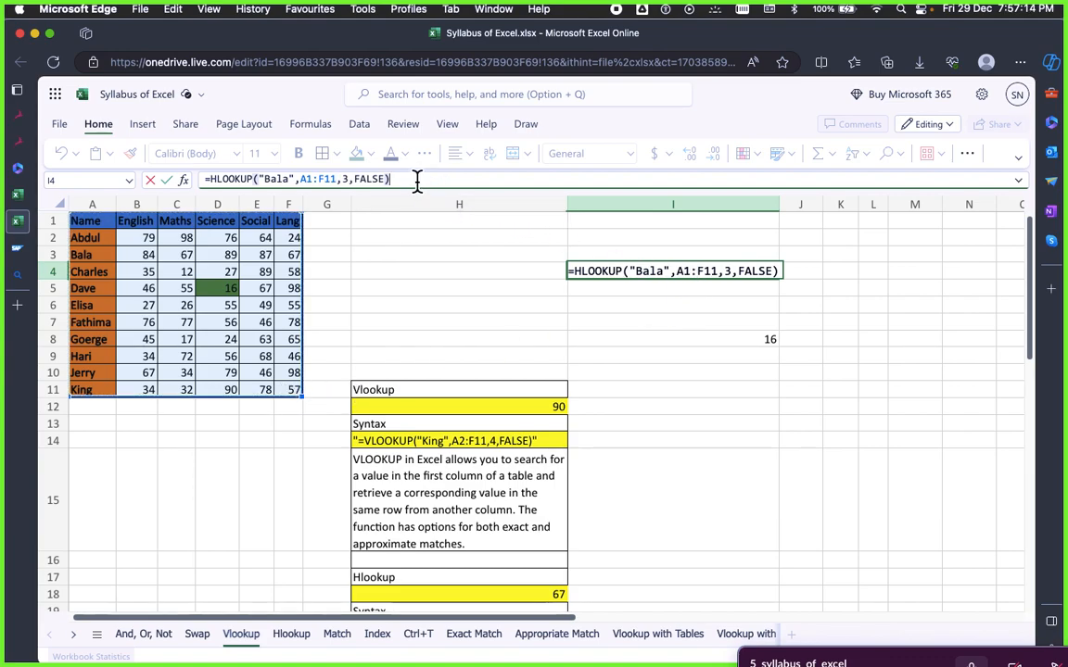
key("Return")
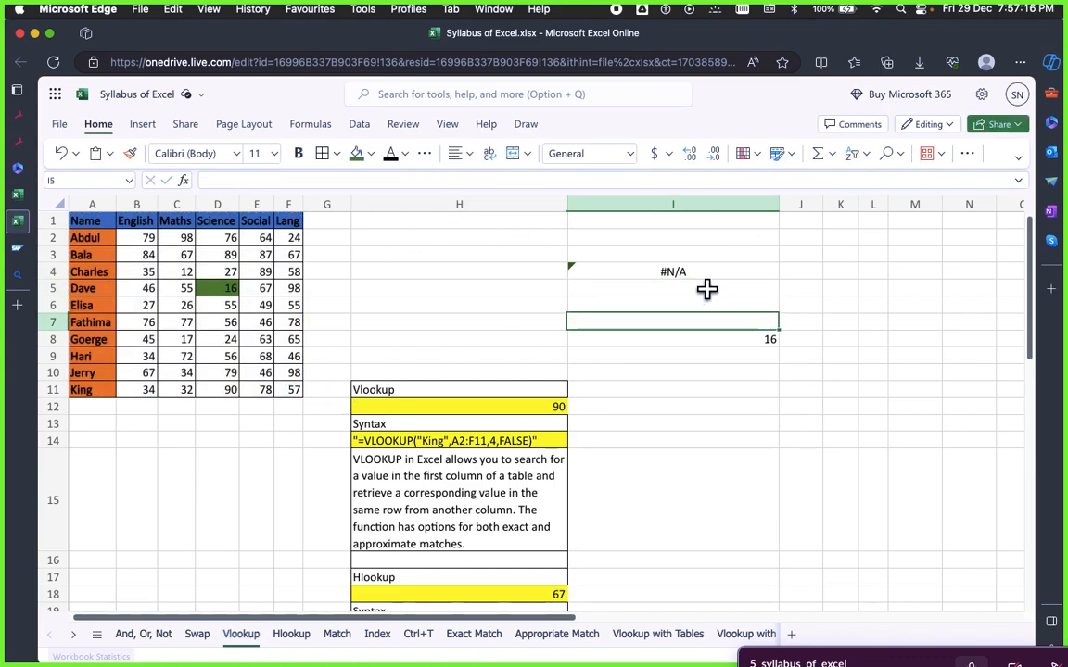
Compare the I4 HLOOKUP arguments with the sample HLOOKUP syntax in H20 and the marks table's header row
left_click(705, 272)
scroll(590, 447, "down", 5)
scroll(576, 420, "up", 5)
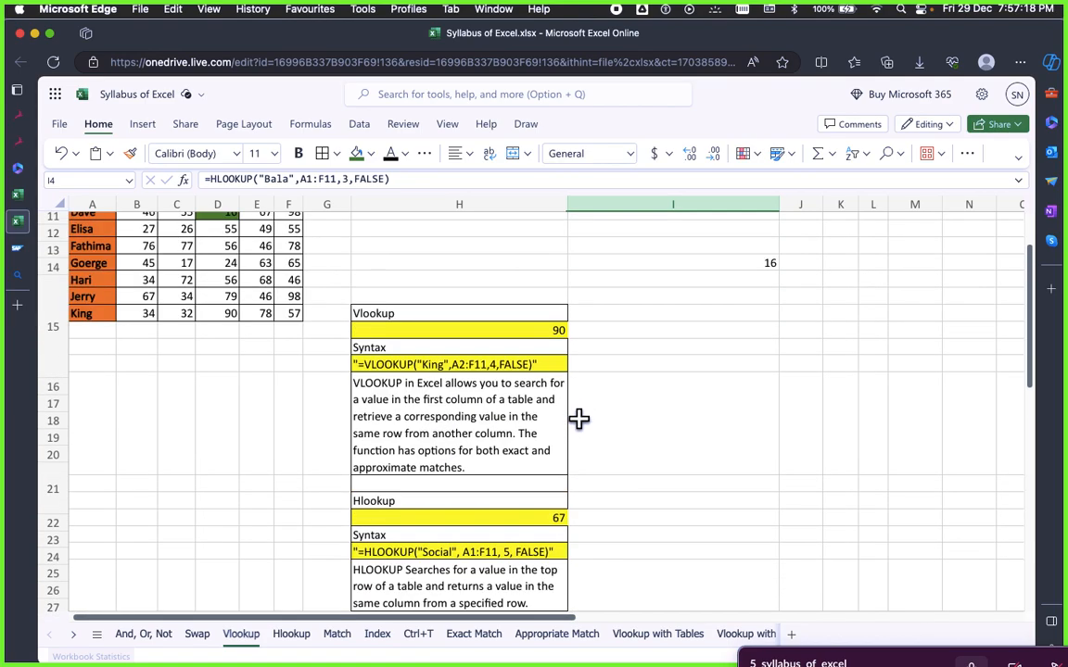
scroll(609, 490, "down", 3)
scroll(610, 489, "up", 3)
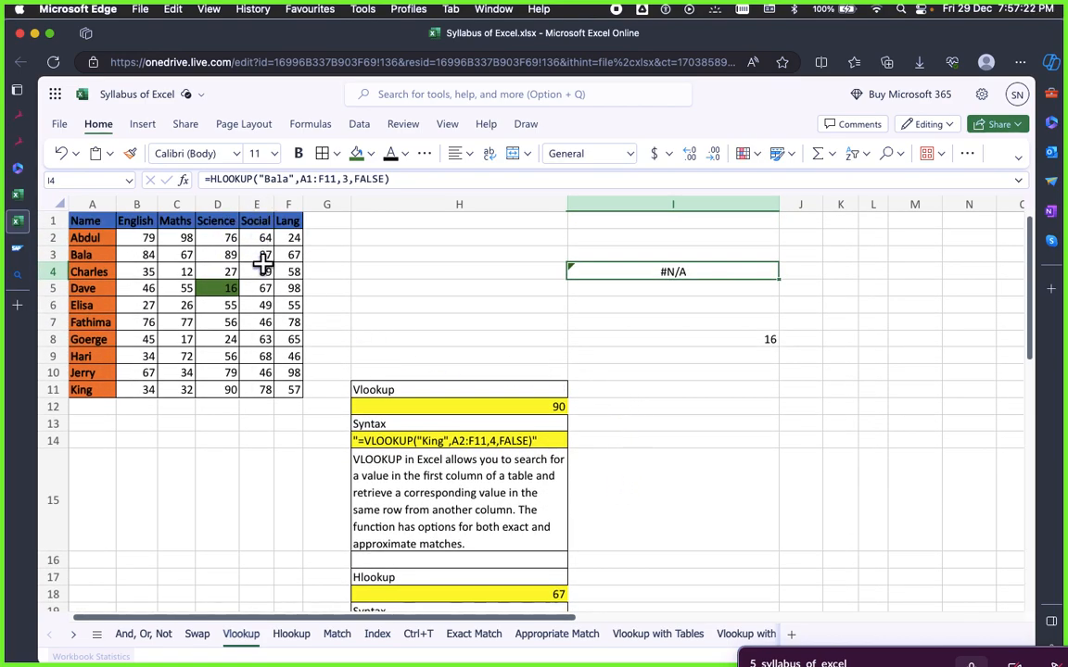
scroll(286, 298, "down", 2)
scroll(302, 309, "up", 2)
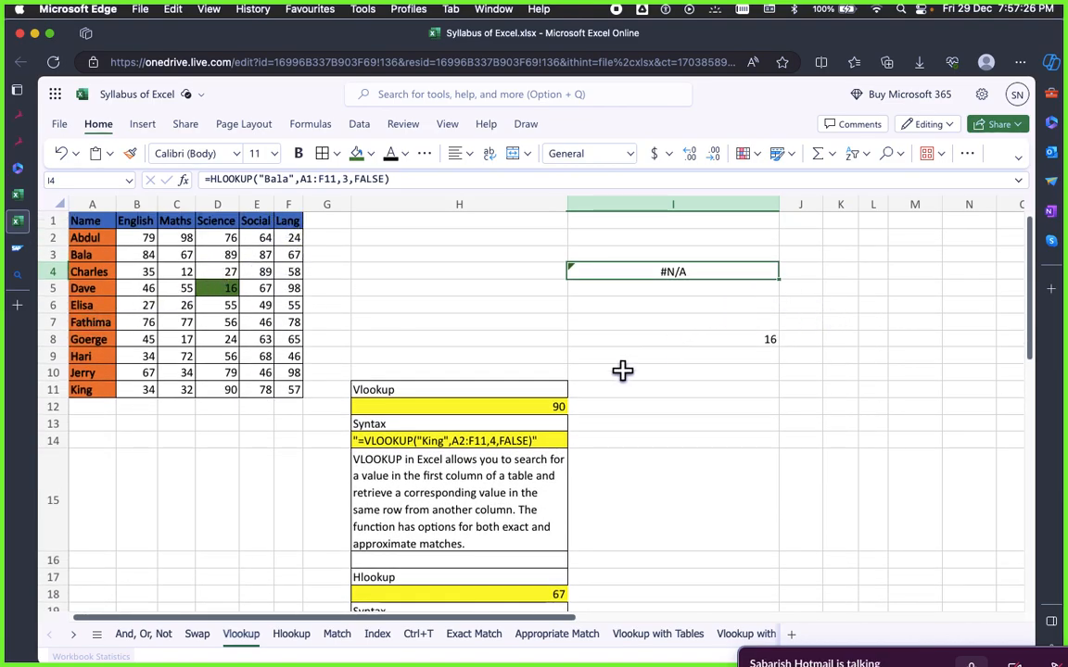
scroll(612, 369, "down", 3)
scroll(598, 367, "up", 3)
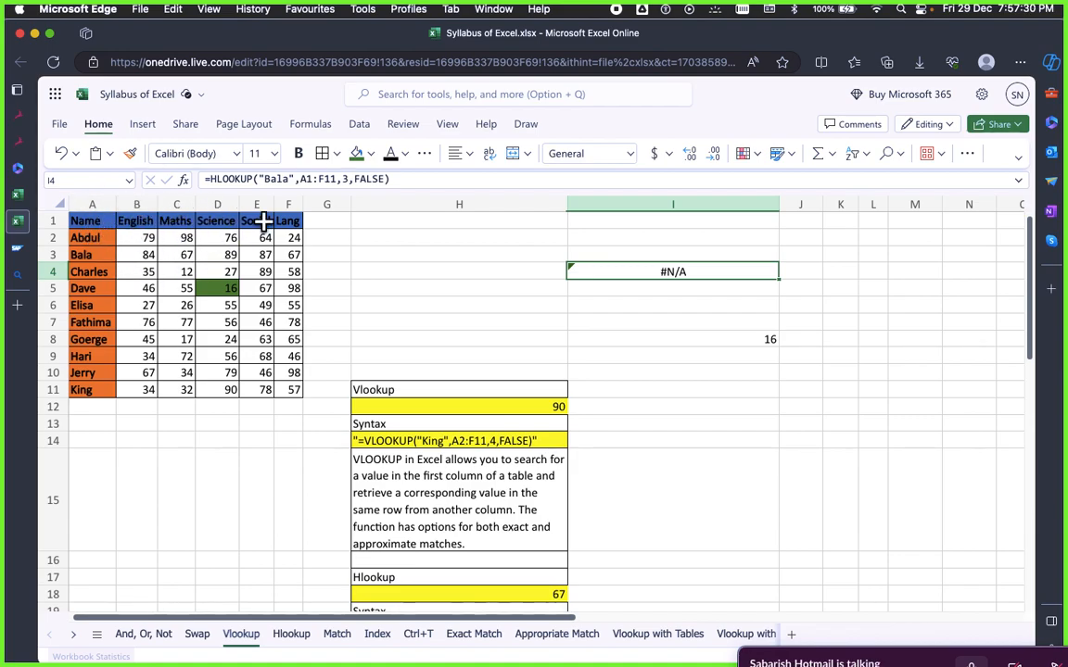
Change the lookup value of the HLOOKUP formula in I4 to "Maths"
scroll(639, 396, "down", 5)
scroll(658, 452, "up", 5)
left_click(667, 319)
left_click(650, 273)
left_click(233, 178)
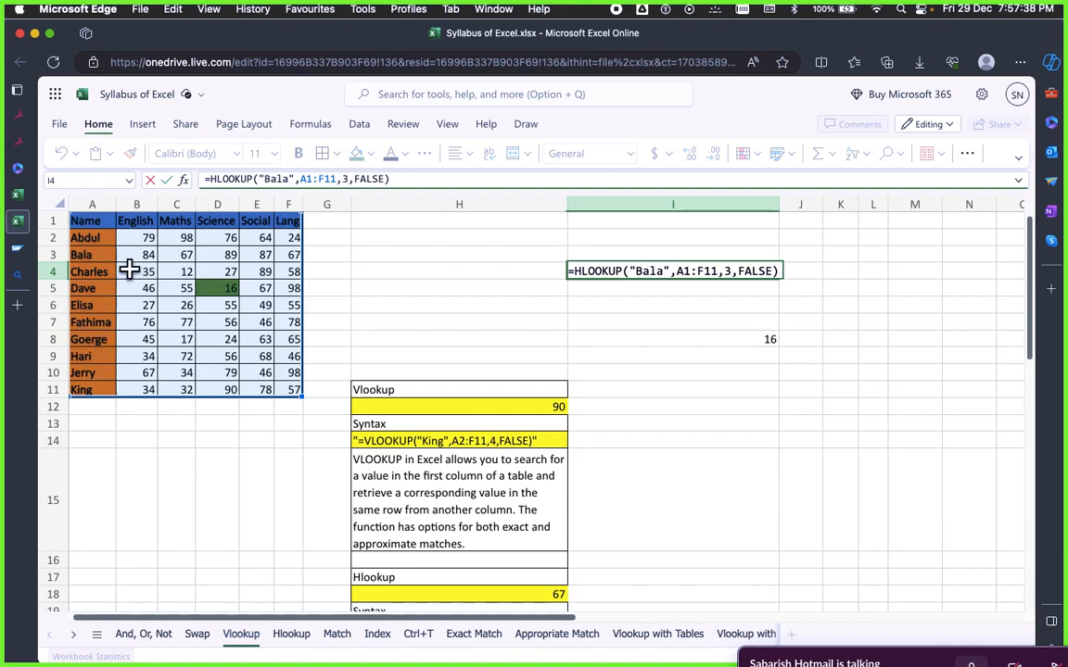
double_click(276, 179)
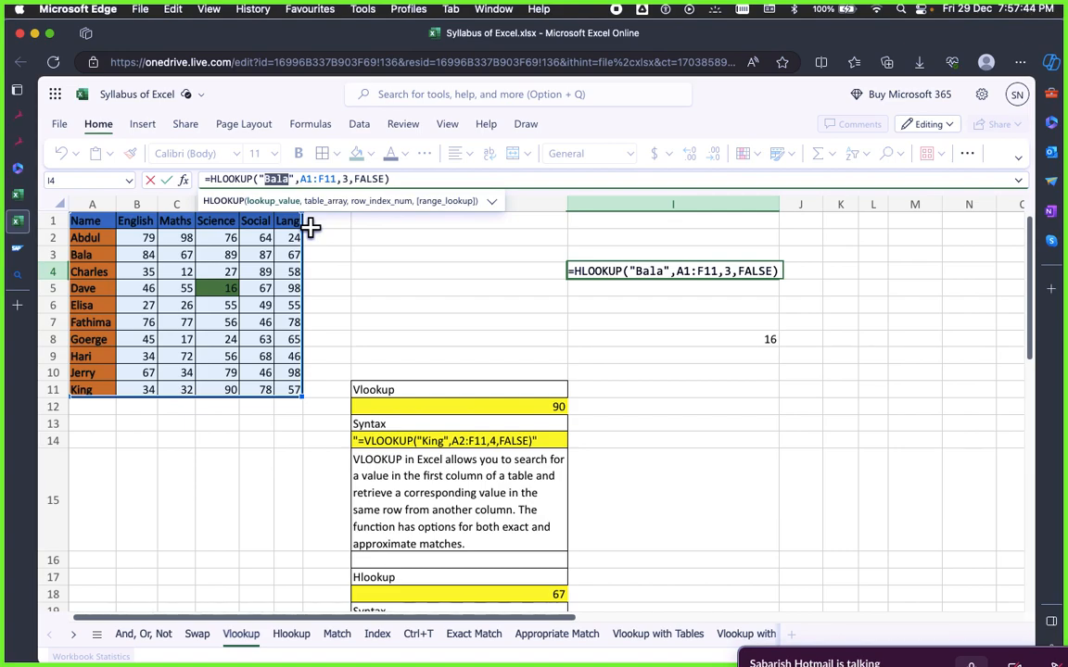
type("Maths")
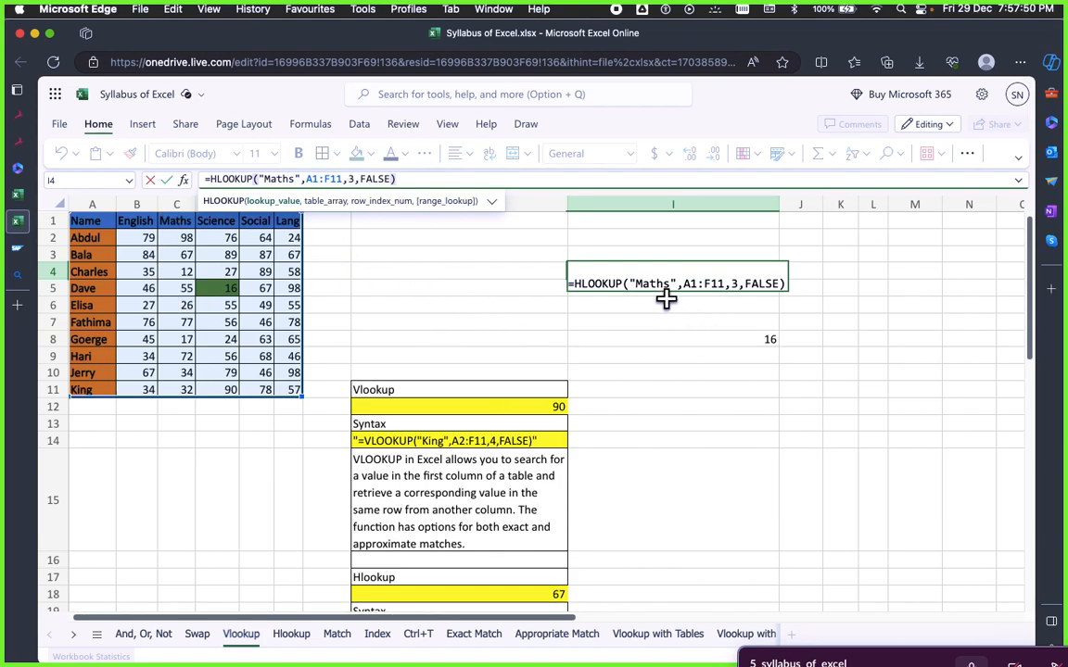
left_click(93, 254)
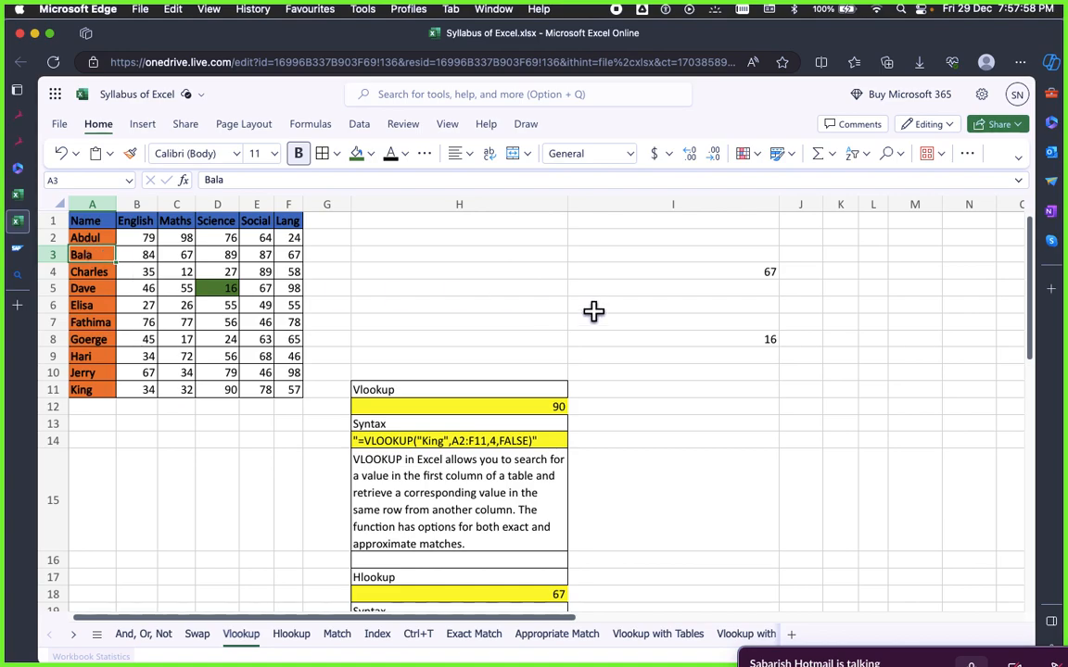
Compare the HLOOKUP formula in I4 with the VLOOKUP formula in I8
left_click(731, 273)
left_click(722, 339)
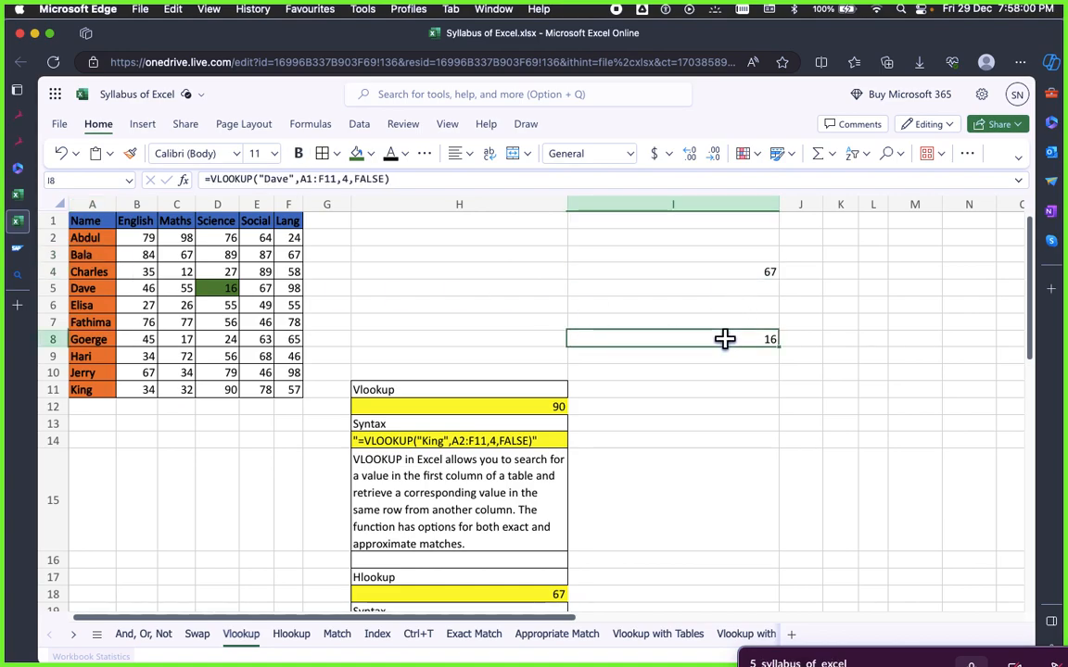
left_click(722, 271)
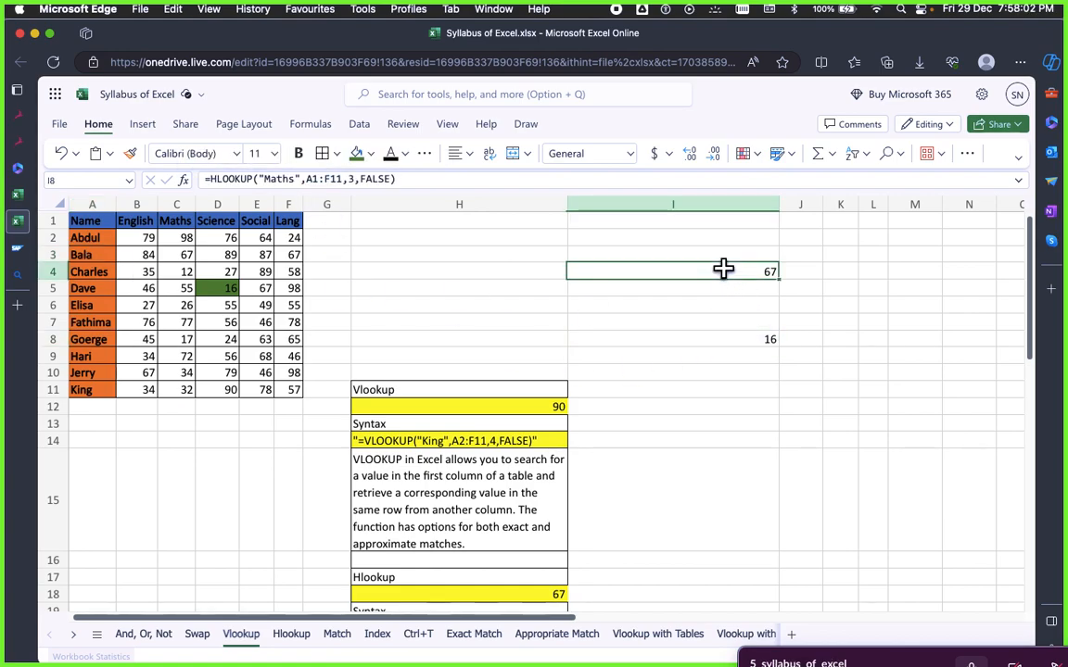
double_click(311, 179)
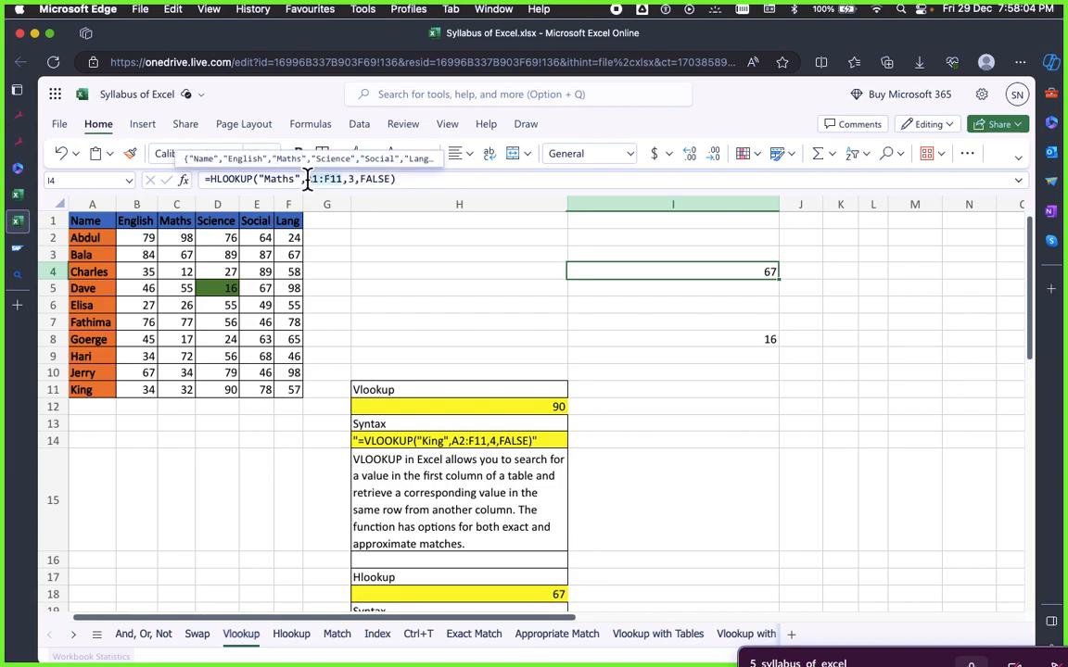
left_click(308, 180)
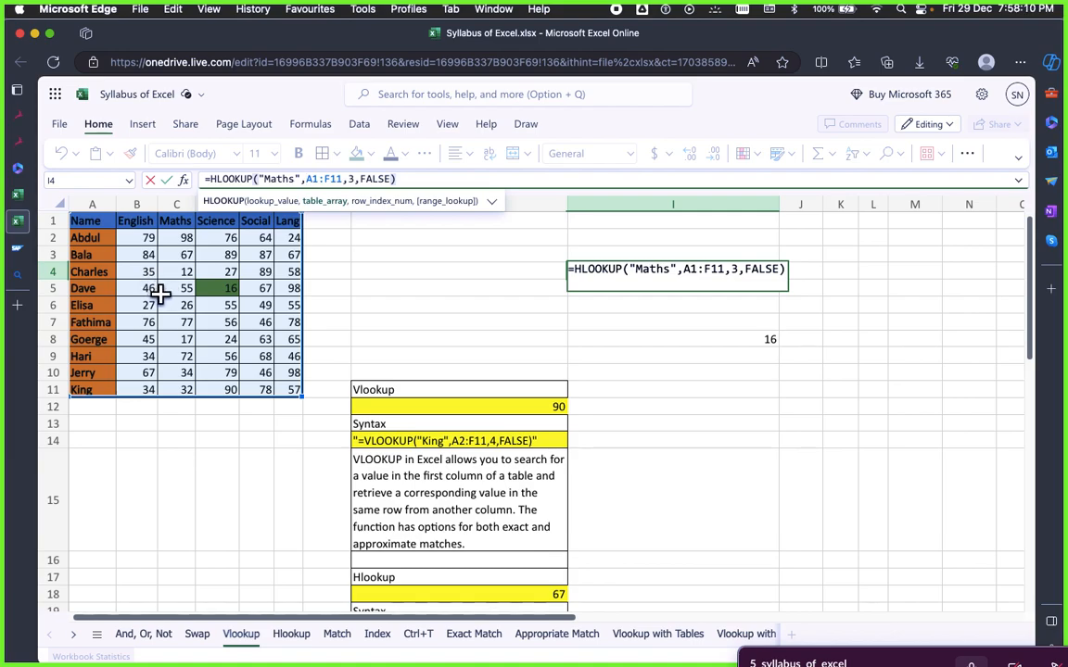
left_click(96, 256)
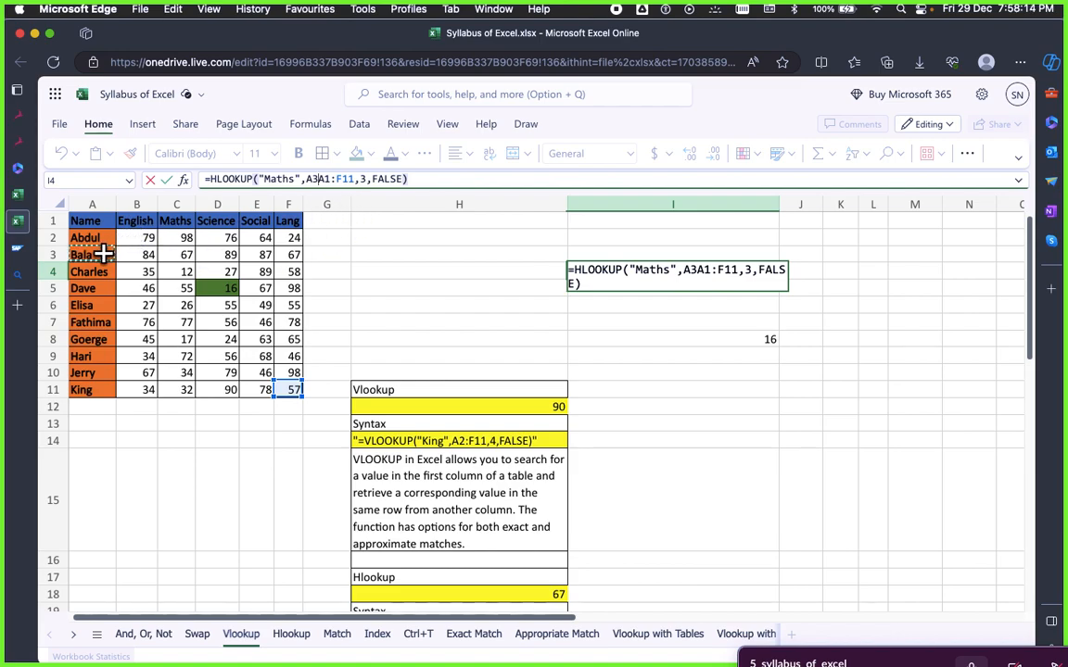
left_click_drag(104, 254, 289, 255)
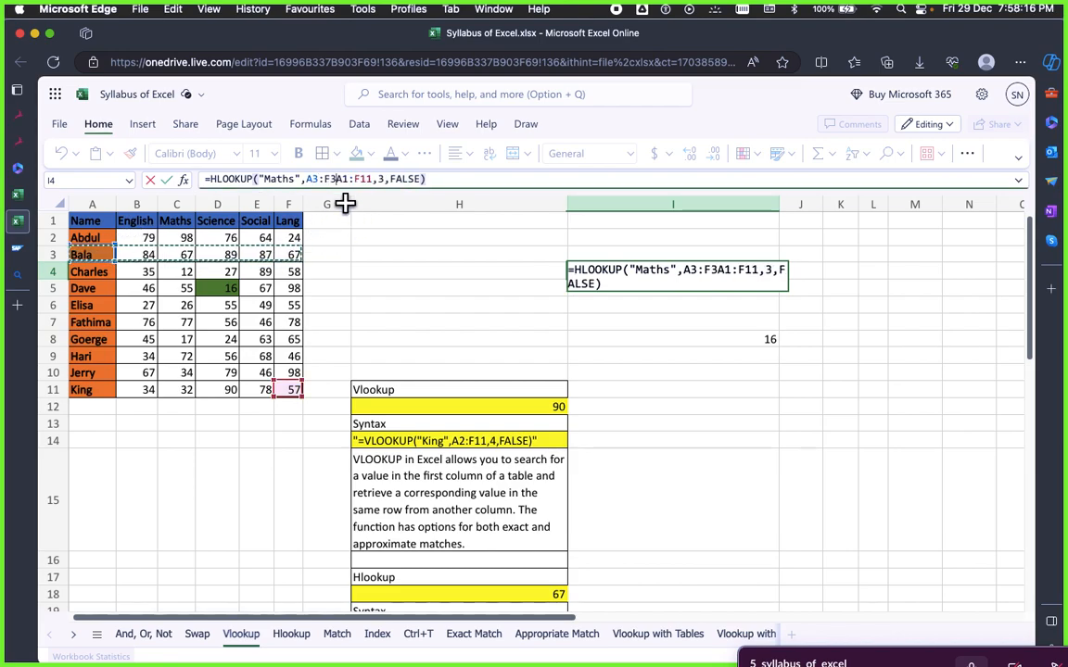
key("Right")
key("Right")
key("Right")
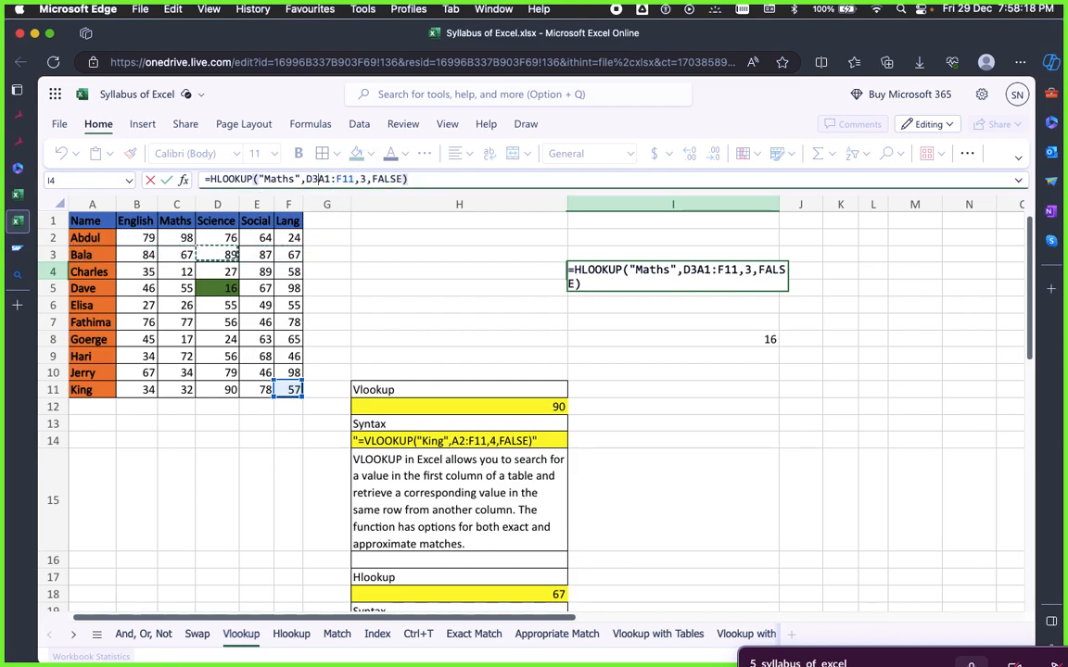
left_click(708, 353)
key("Escape")
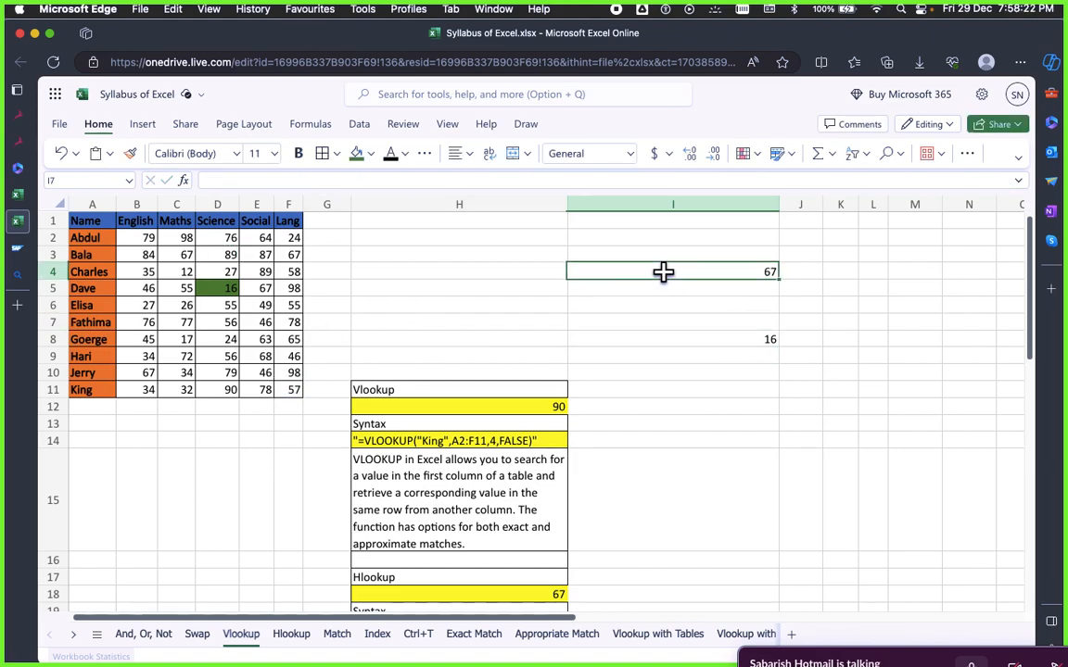
Replace the table range in the I4 HLOOKUP formula with the single marks row A3:F3
left_click(239, 179)
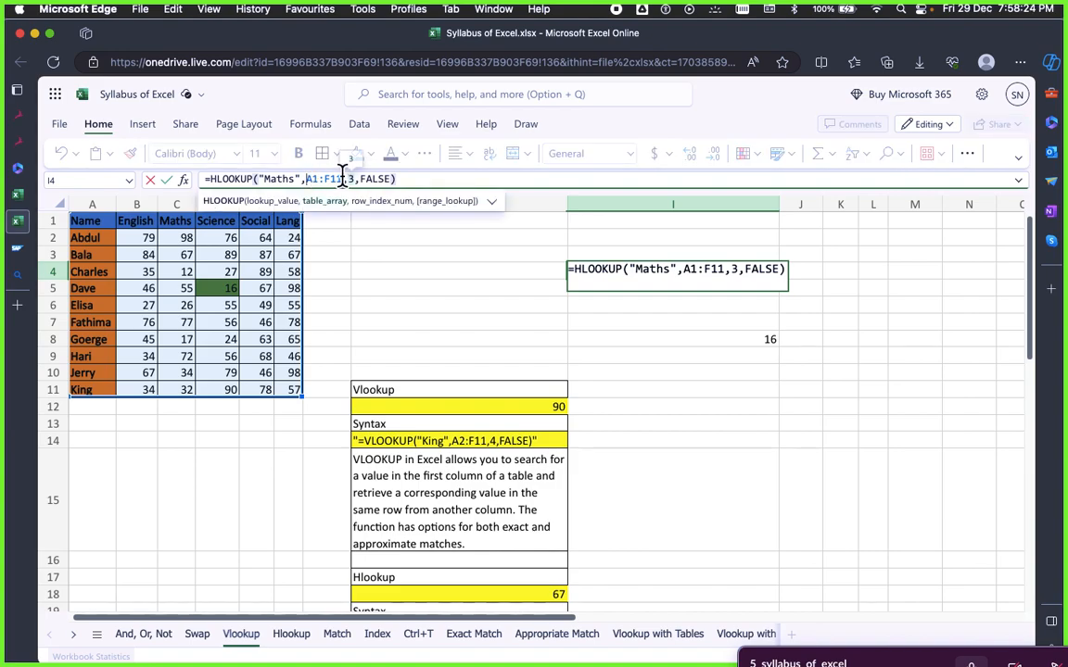
key("BackSpace")
key("BackSpace")
key("BackSpace")
key("BackSpace")
key("BackSpace")
key("BackSpace")
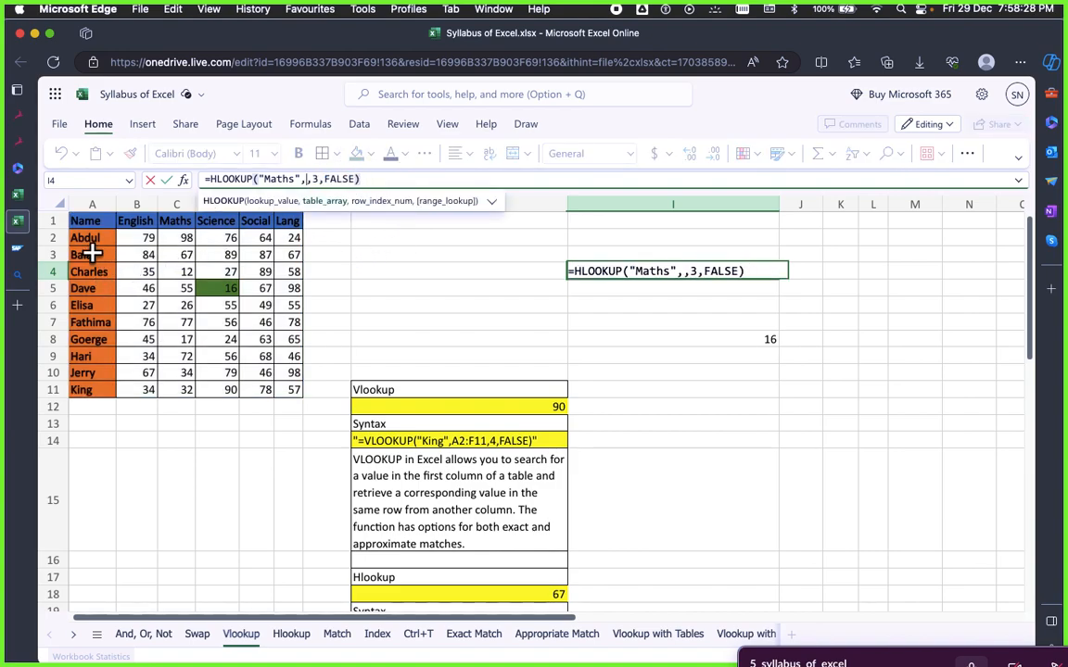
left_click_drag(83, 254, 290, 253)
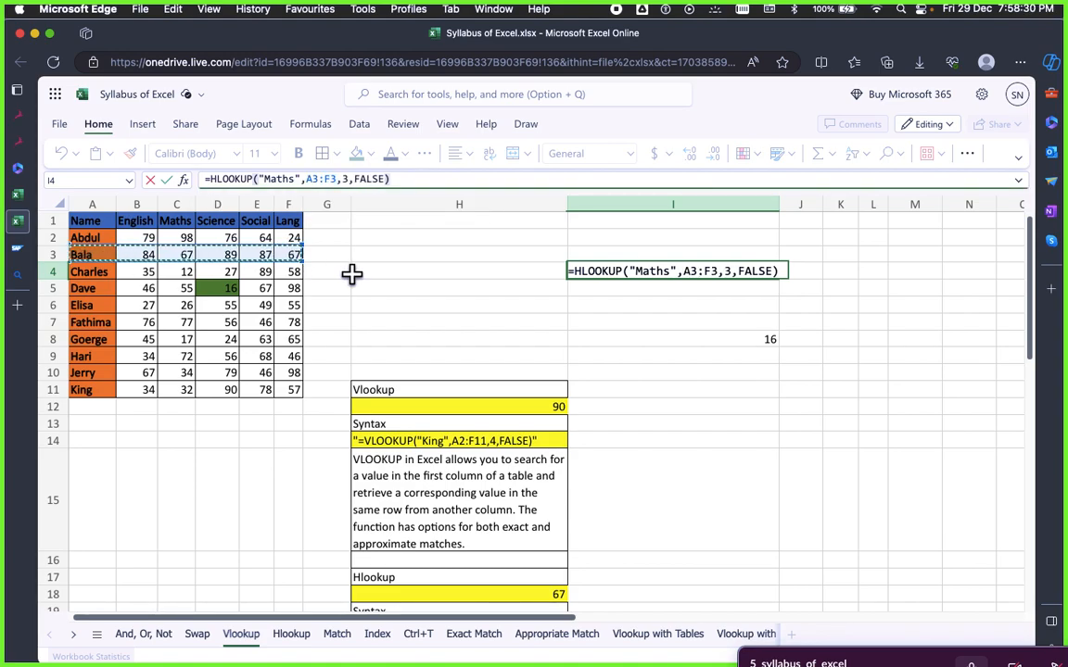
key("Return")
left_click(734, 357)
left_click(676, 269)
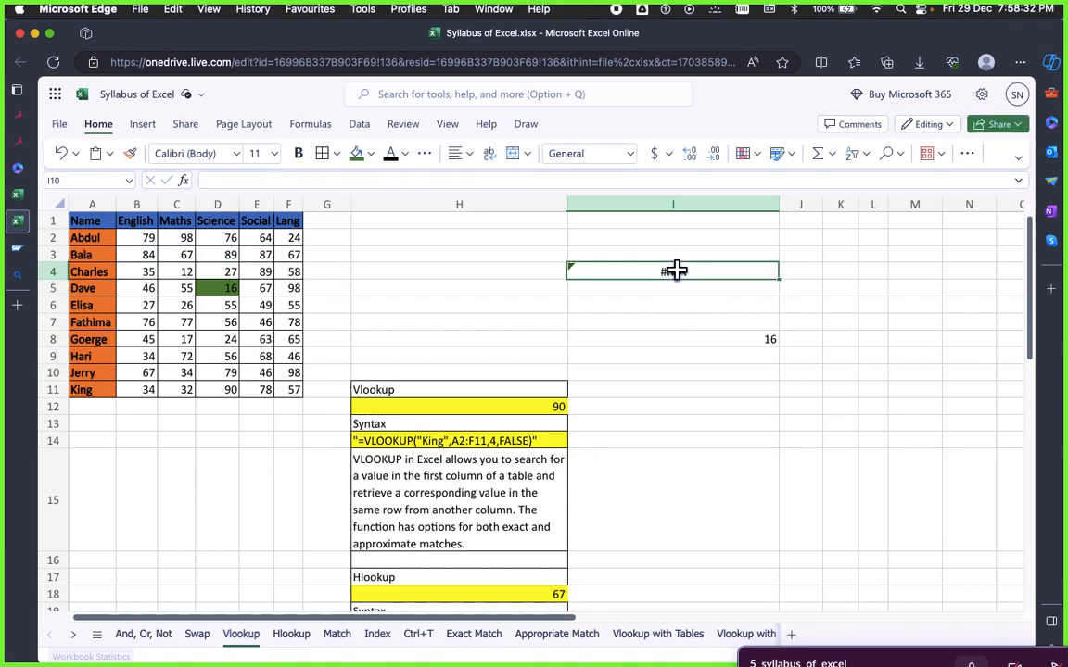
Copy the sample HLOOKUP syntax from H20 into I3, directly above the practice formula
scroll(672, 438, "down", 5)
left_click(534, 417)
left_click(453, 375)
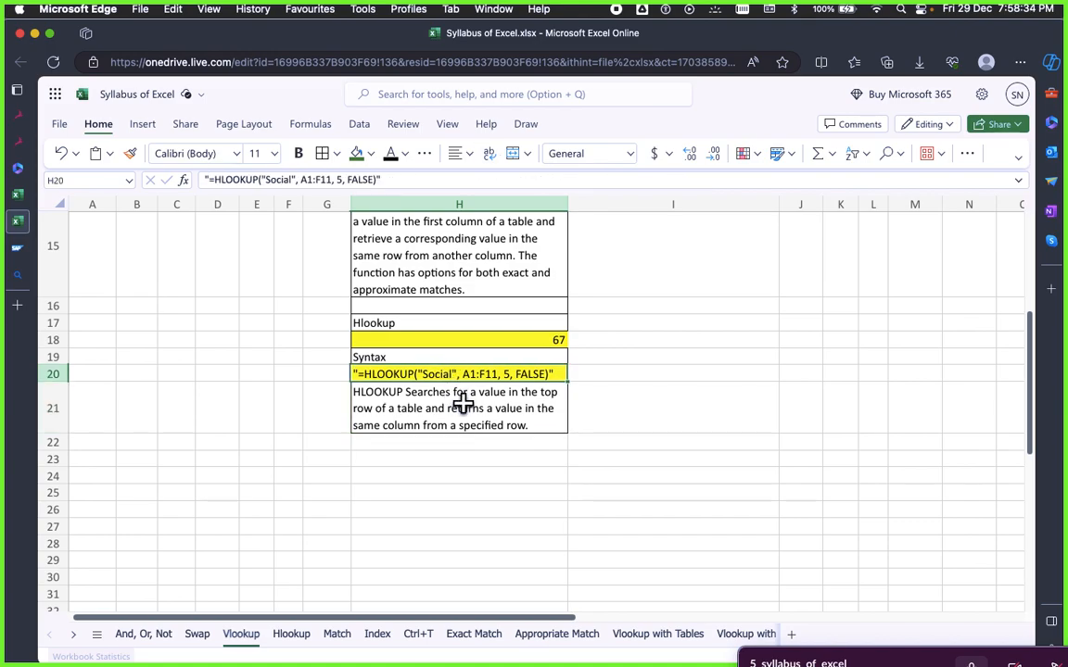
key("super+c")
scroll(683, 380, "up", 5)
left_click(648, 250)
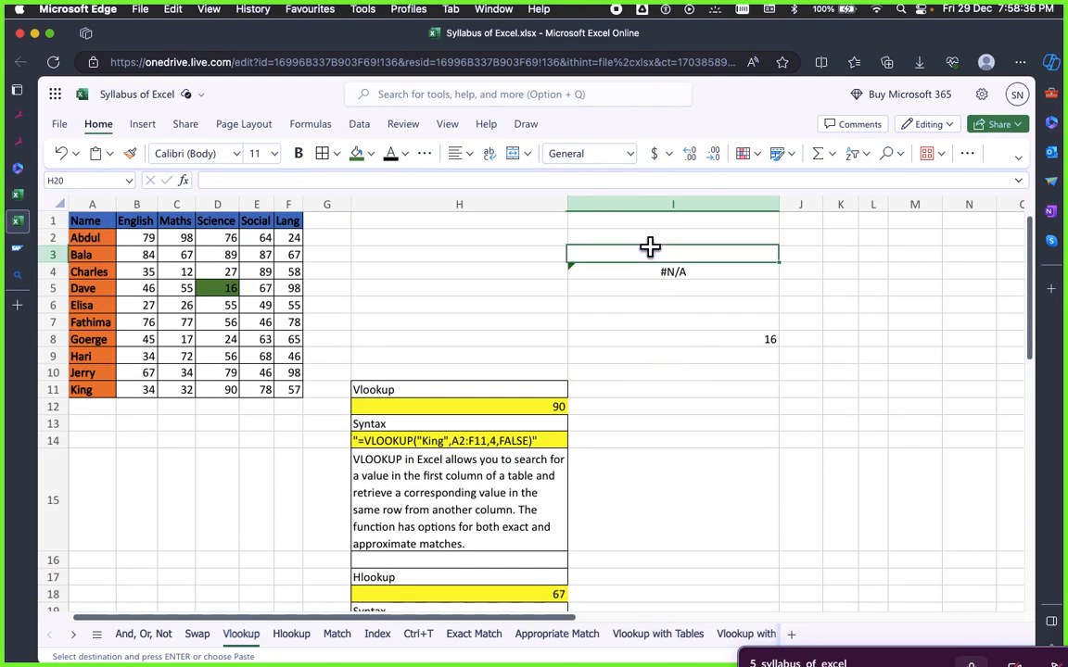
key("super+v")
Start a new HLOOKUP formula in I4, replacing the existing one
left_click(672, 272)
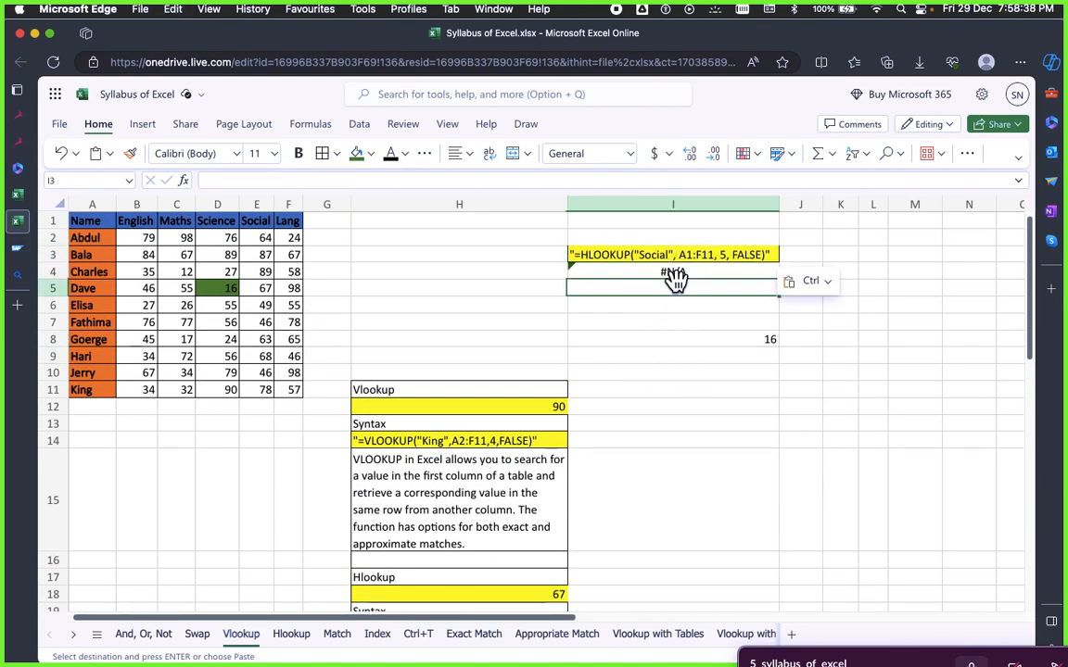
type("=")
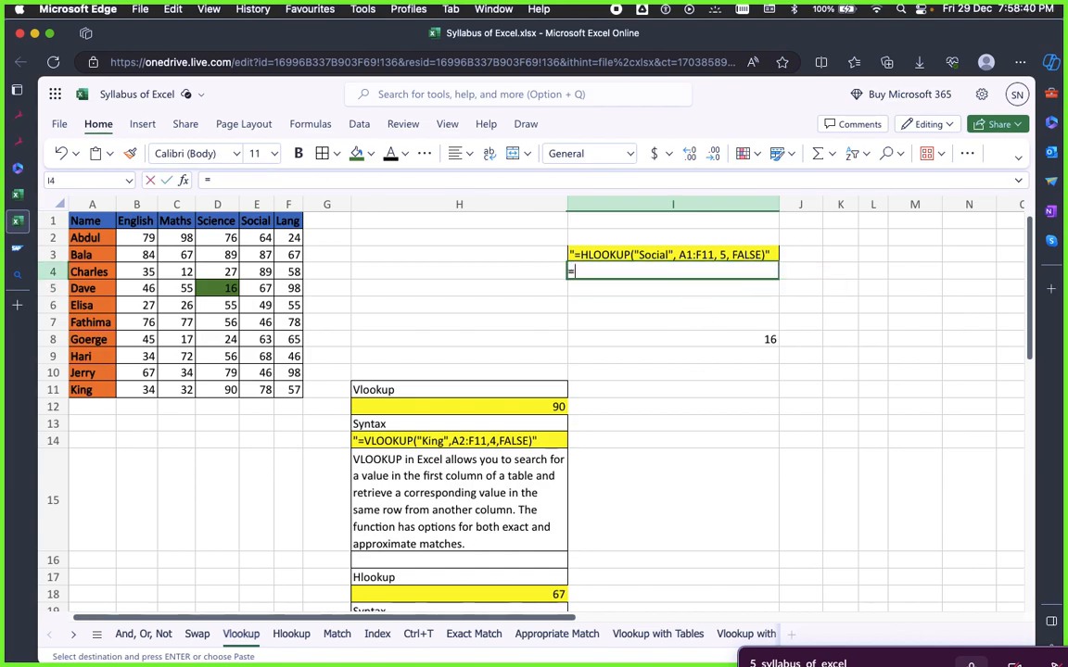
type("H11")
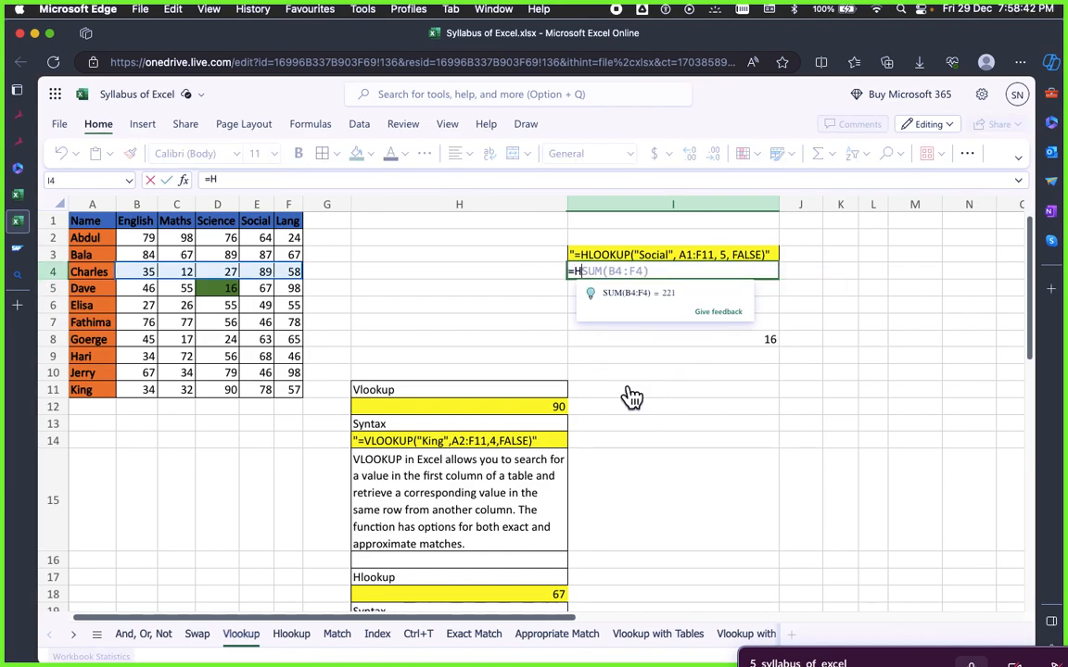
key("BackSpace")
key("BackSpace")
key("BackSpace")
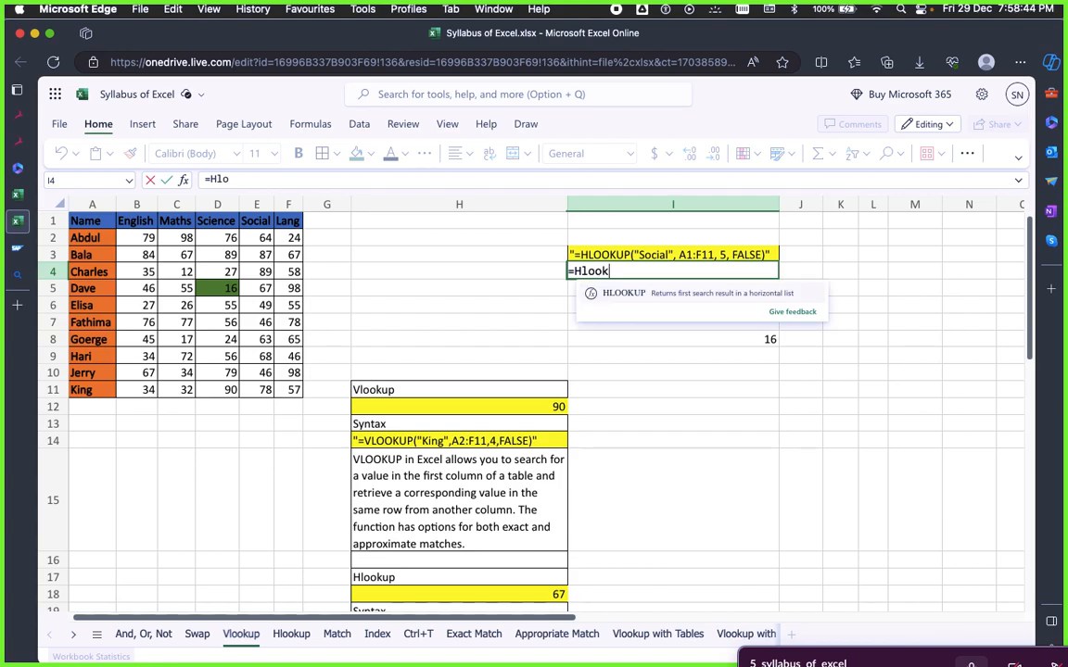
type("ook")
left_click(621, 296)
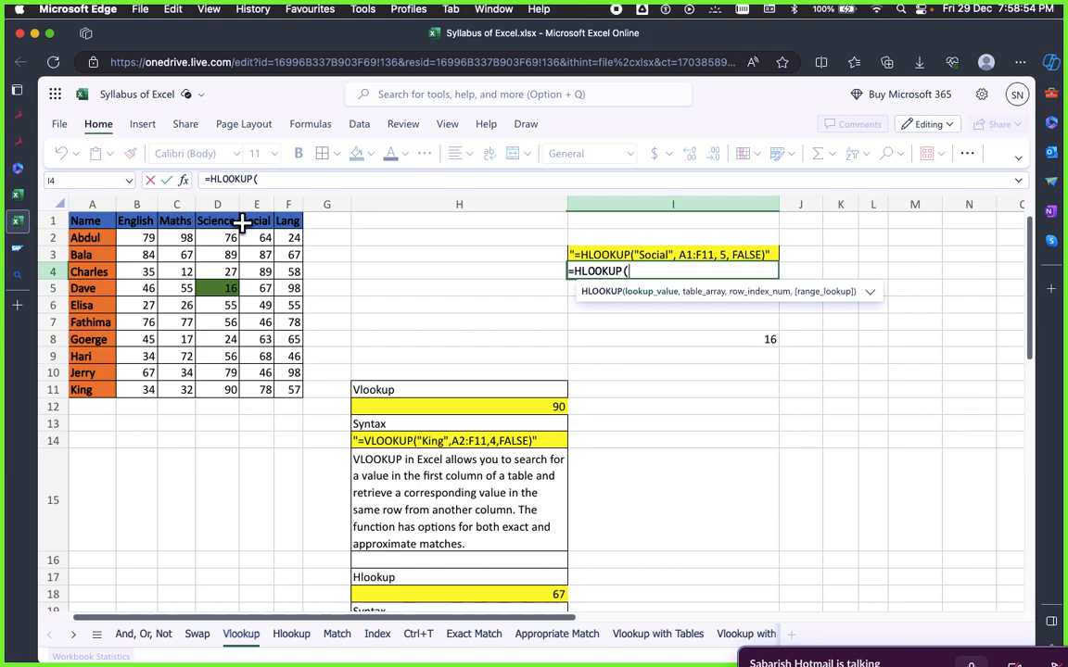
Enter "Lang" in quotes as the I4 HLOOKUP's lookup value and A3:F3 as its table range
type("Lan")
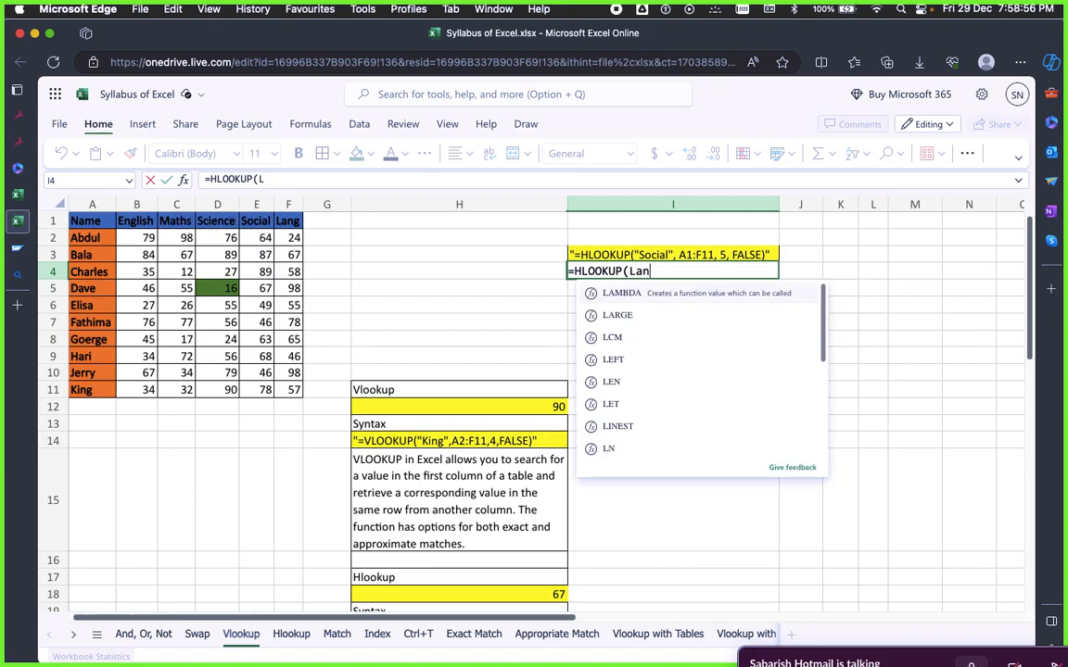
type("g:")
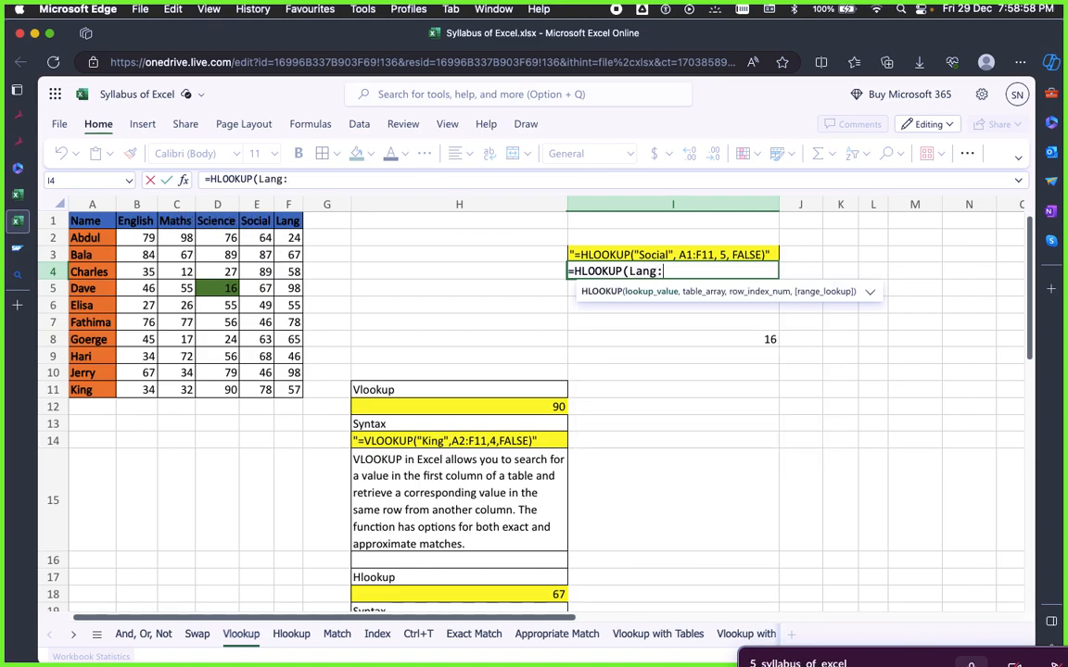
type(",")
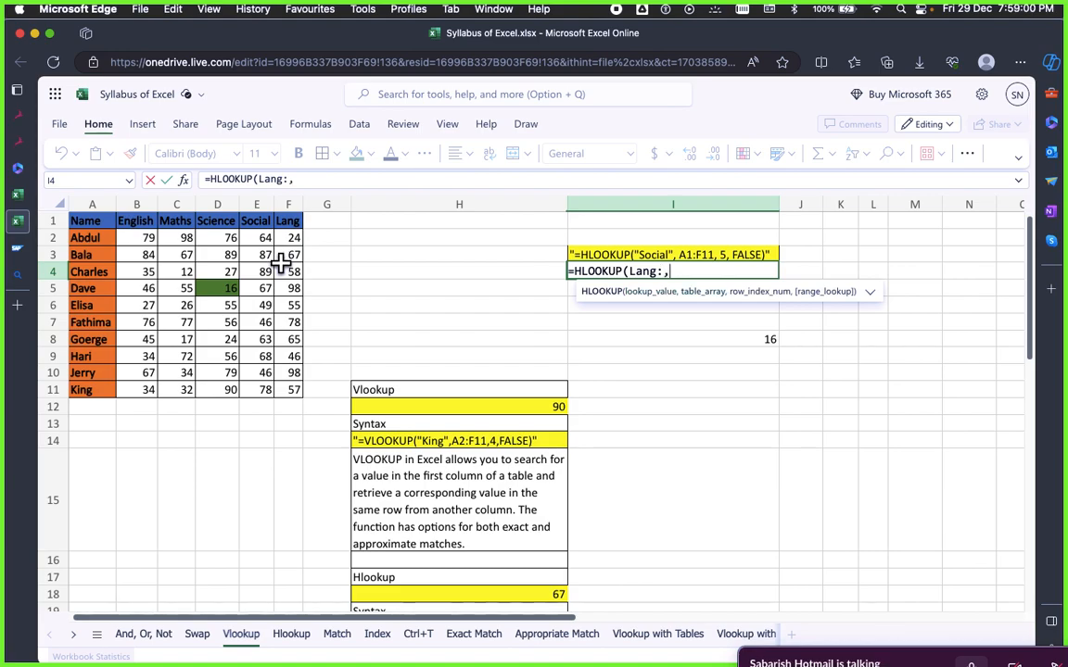
type("\"")
key("Left")
key("Left")
key("Left")
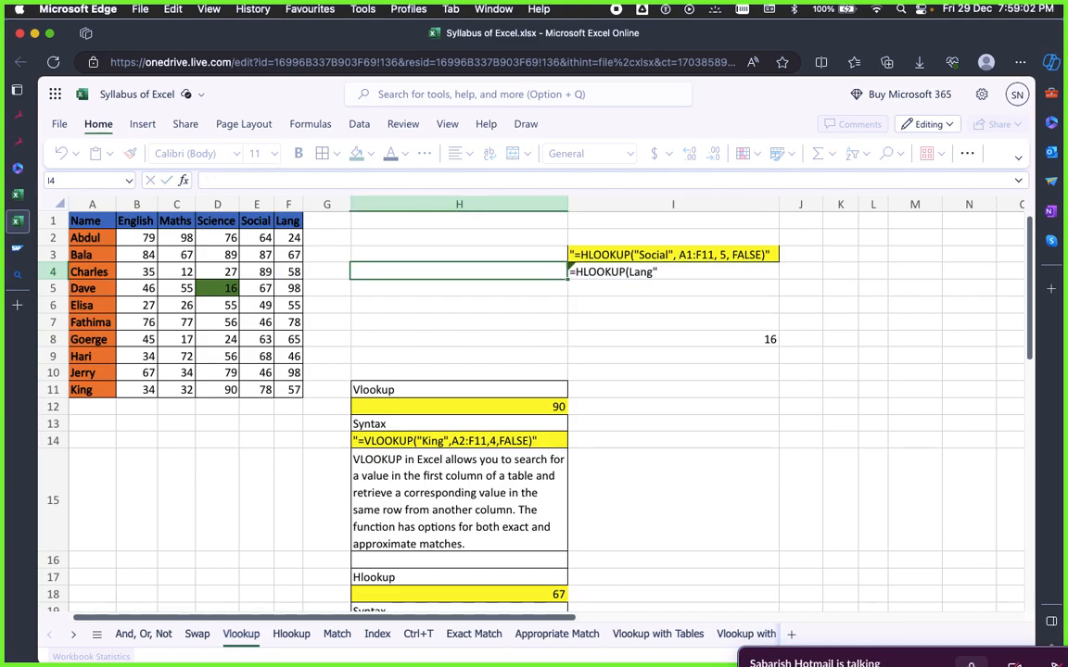
key("Right")
key("Right")
key("Right")
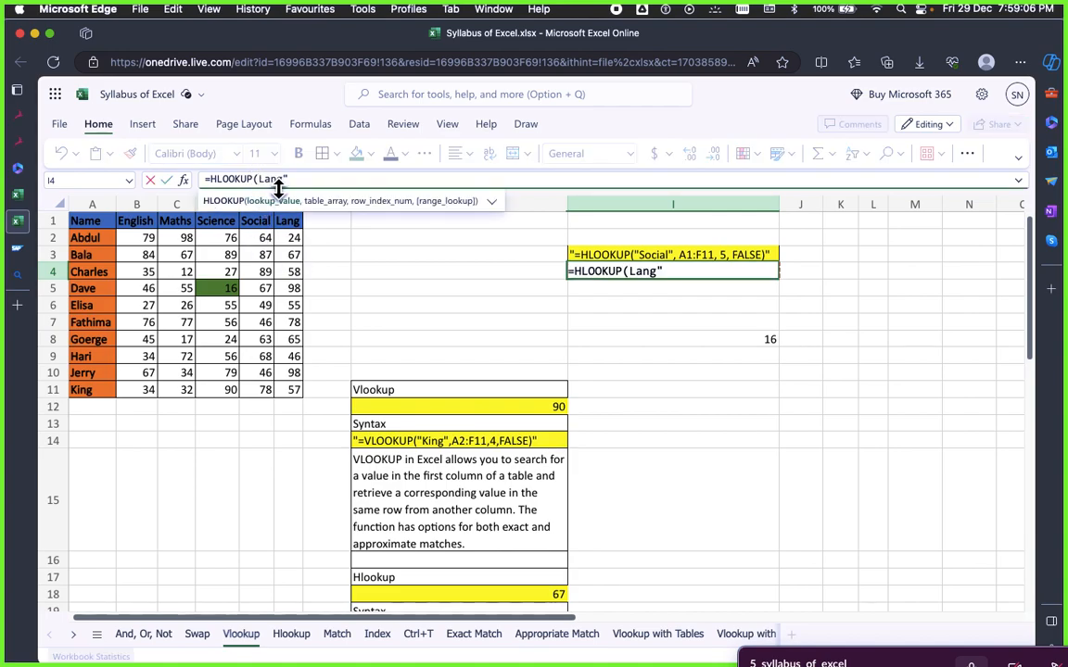
type("\",")
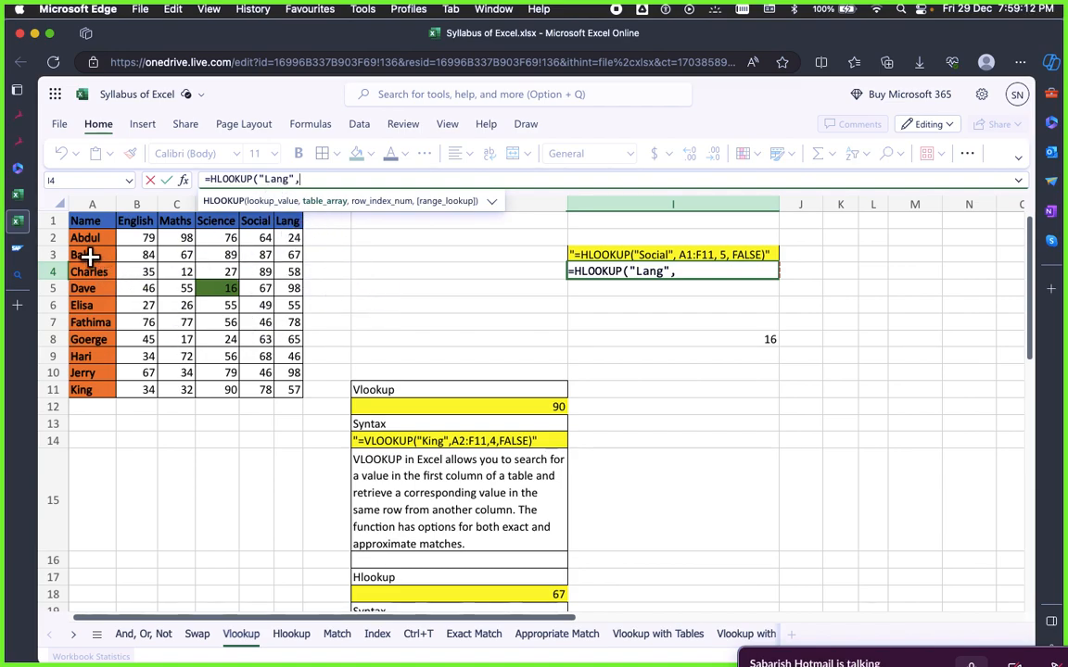
left_click_drag(97, 256, 301, 258)
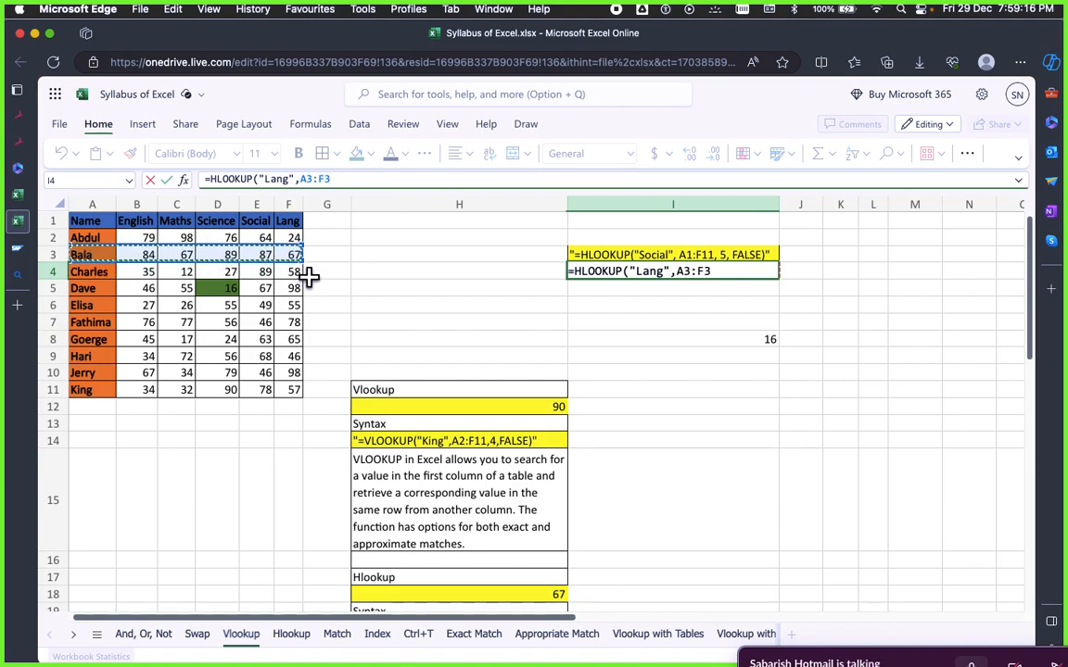
Replace the table range of the "Lang" HLOOKUP formula in I4 with the whole marks table, A1:F11
type(",")
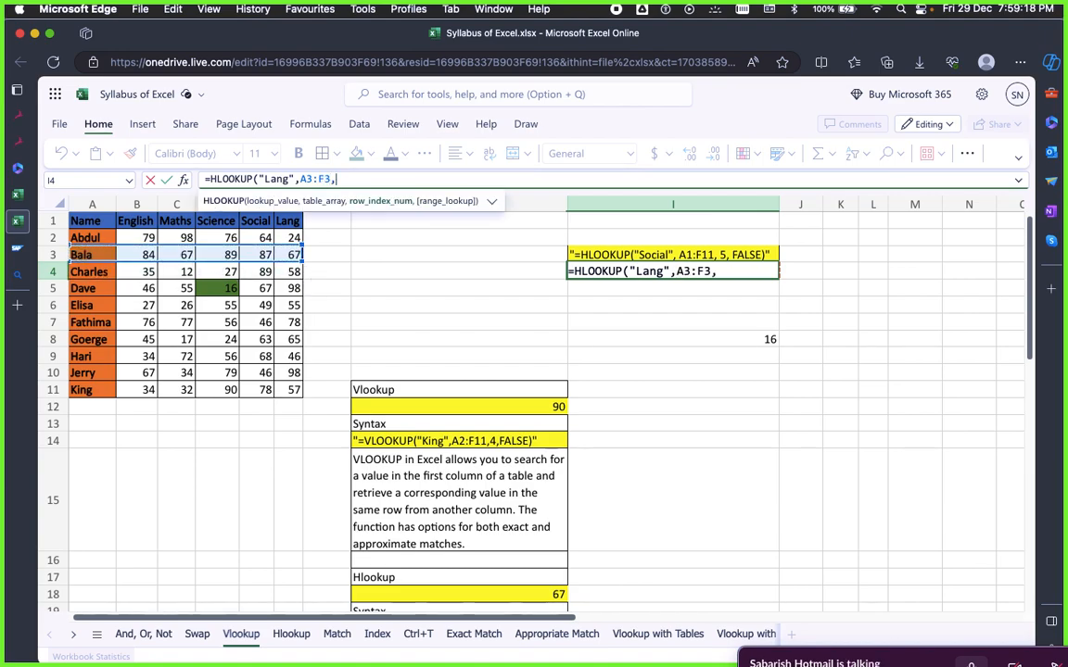
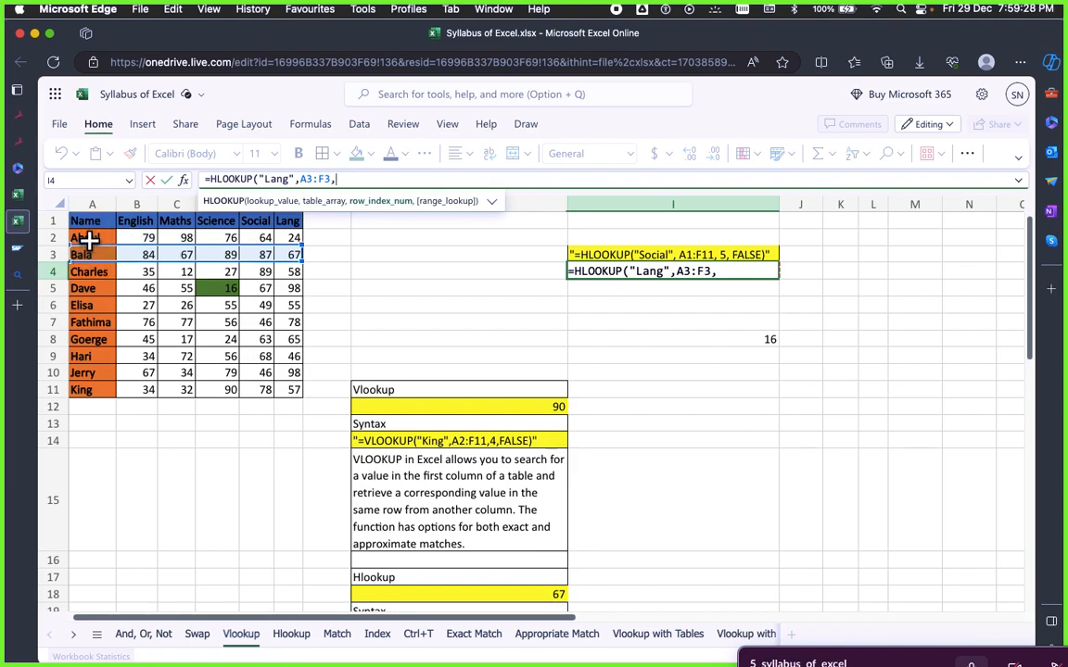
key("BackSpace")
key("BackSpace")
key("BackSpace")
key("BackSpace")
key("BackSpace")
key("BackSpace")
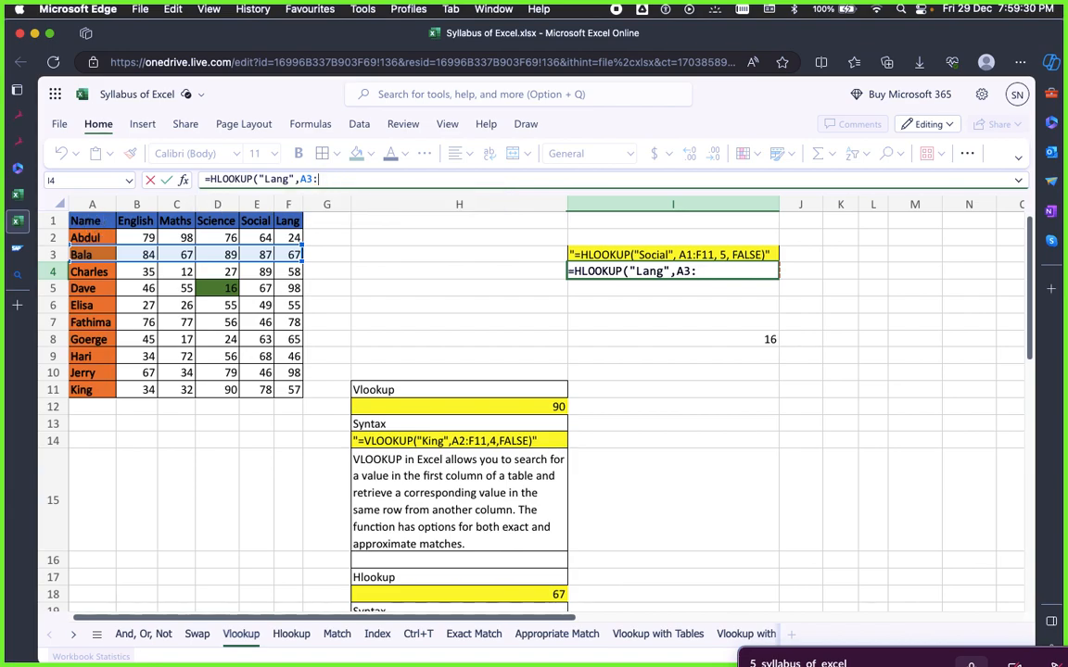
left_click_drag(93, 220, 291, 390)
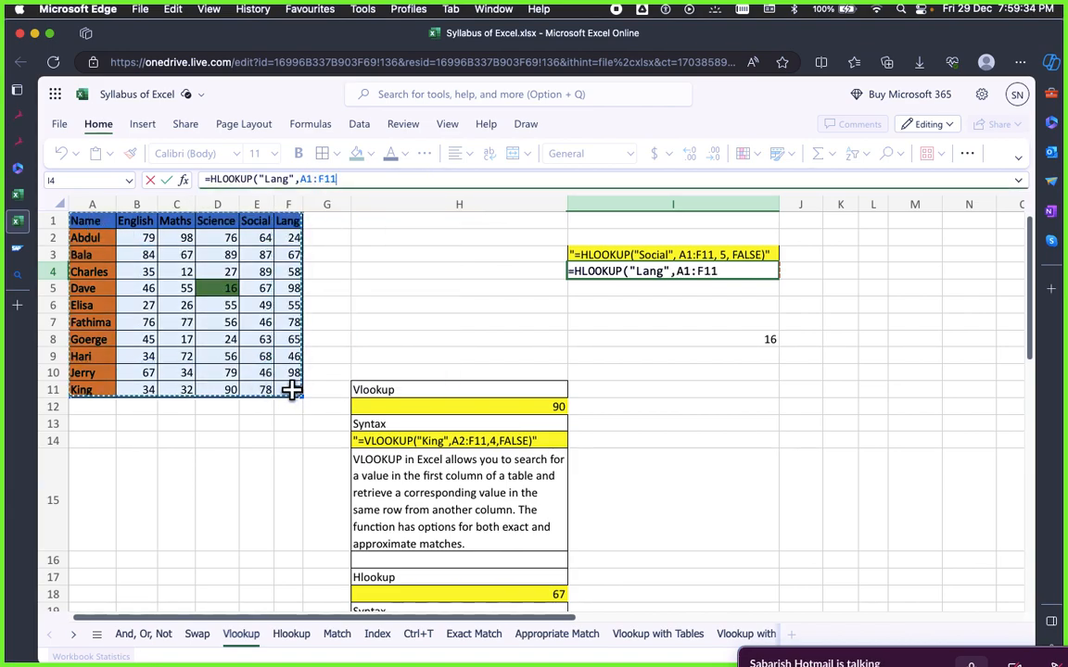
Complete the HLOOKUP formula in I4 with row index 3 and FALSE for an exact match
left_click(732, 273)
type(",")
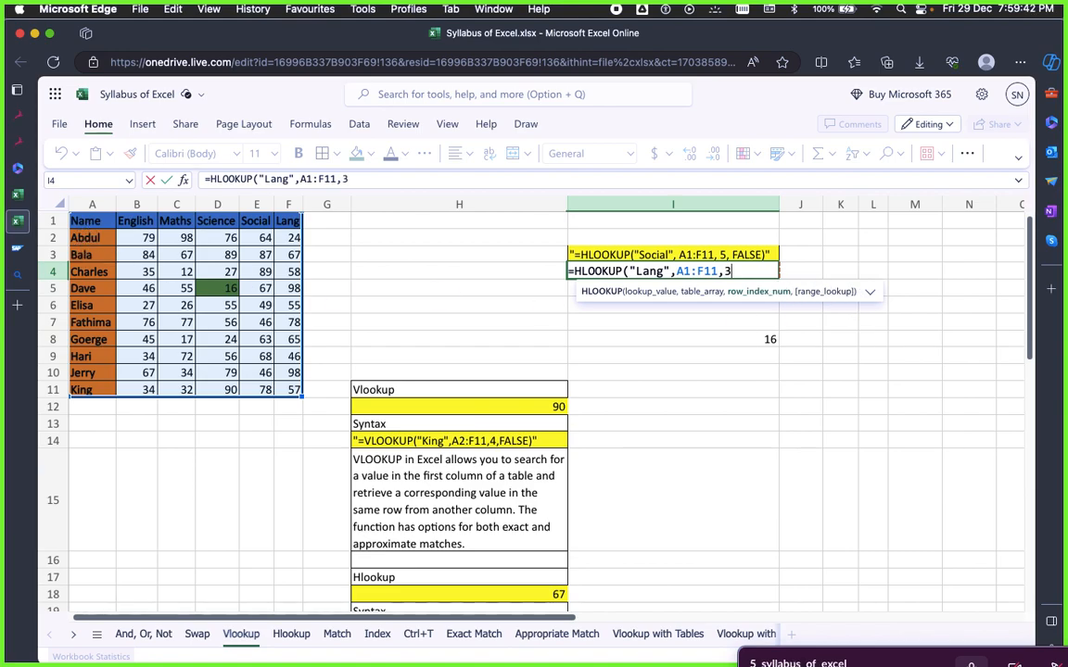
type("3, ")
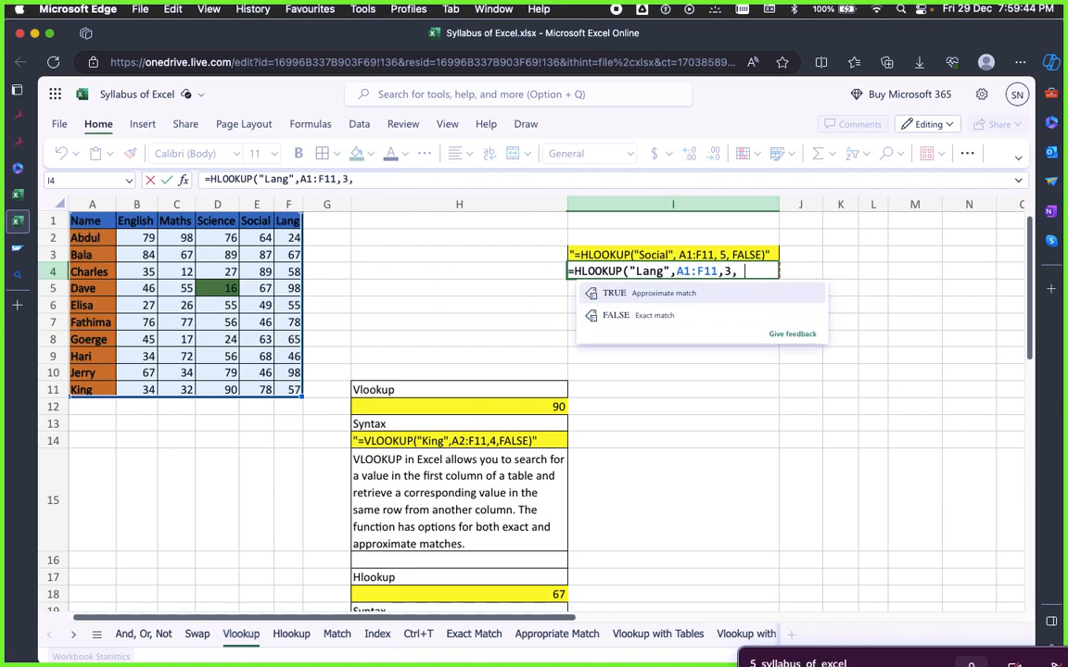
type("Daalse")
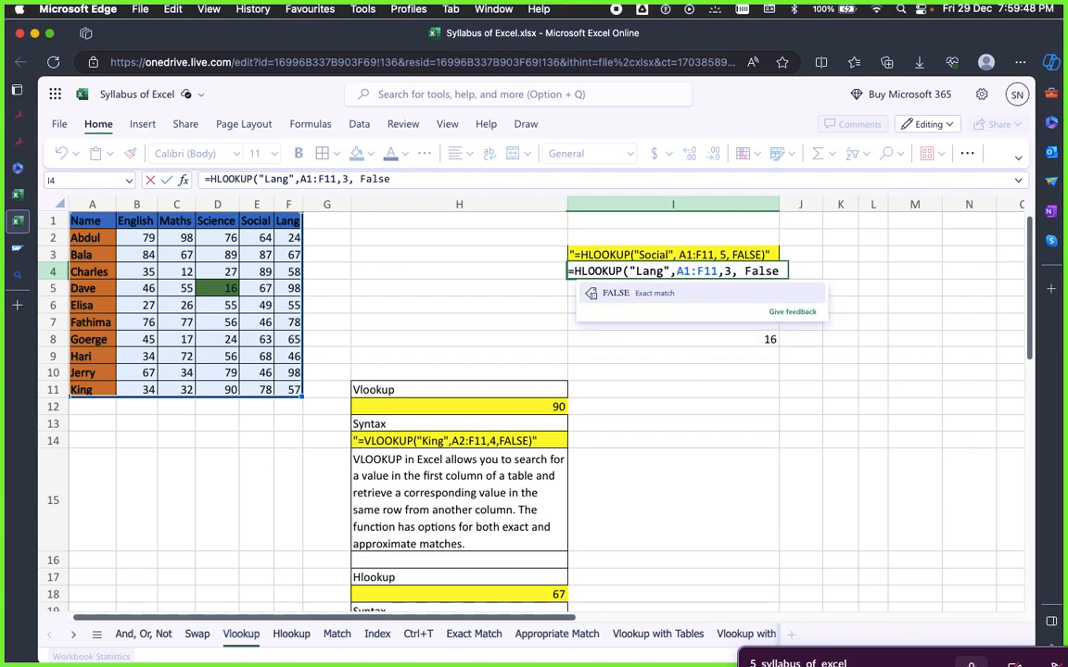
type(")")
key("Return")
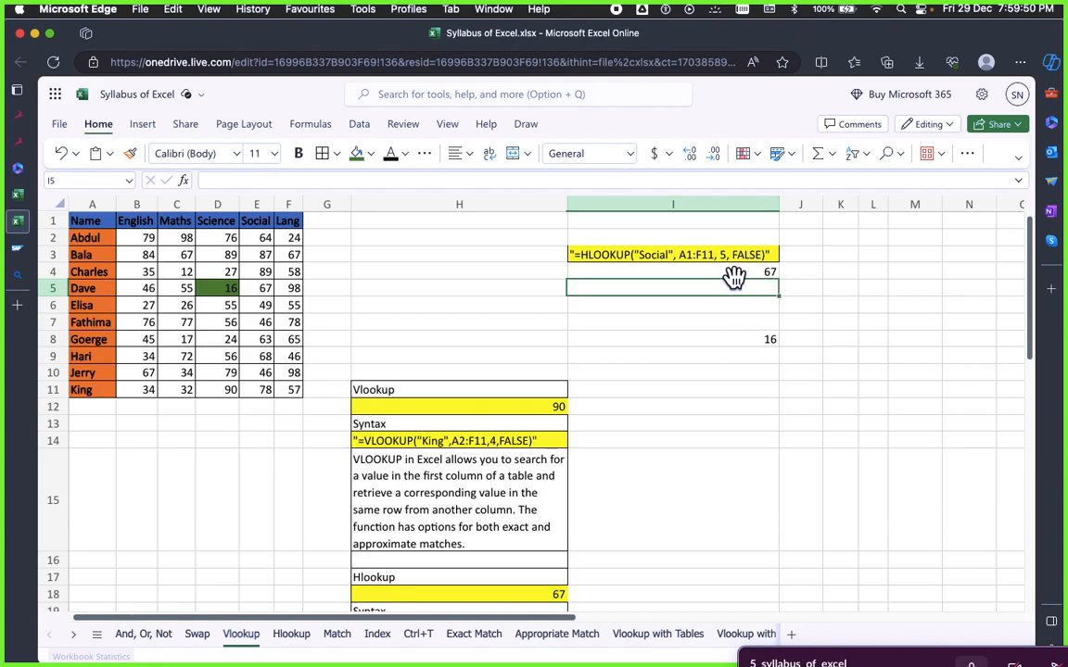
Compare the HLOOKUP result in I4 with the Maths and Lang marks in row 3 and the sample formula in I3
left_click(734, 276)
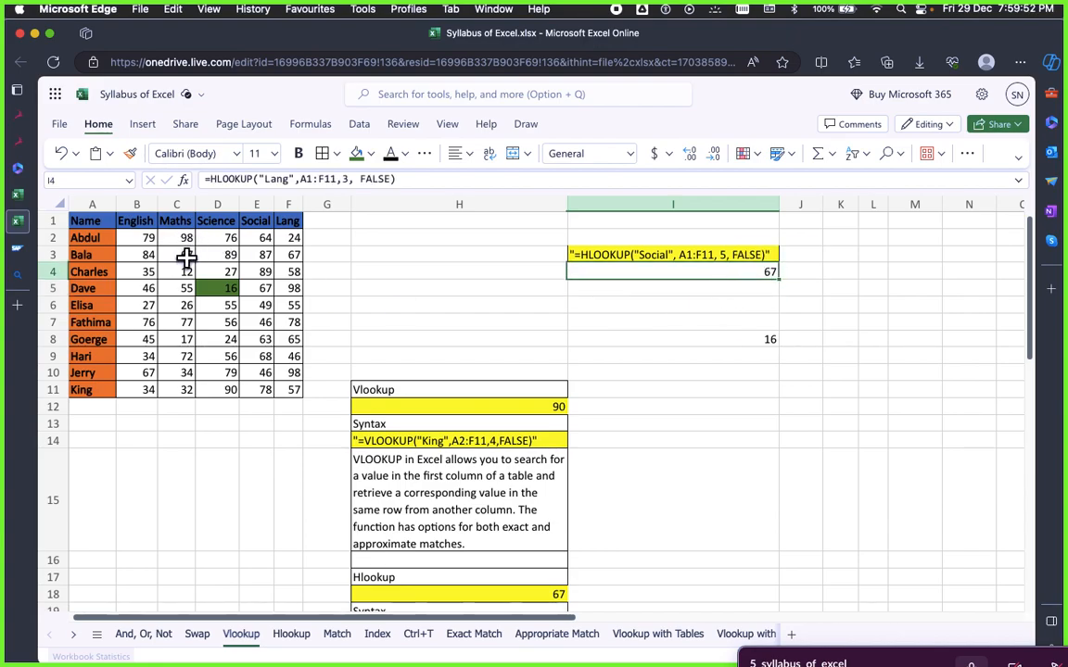
left_click(186, 258)
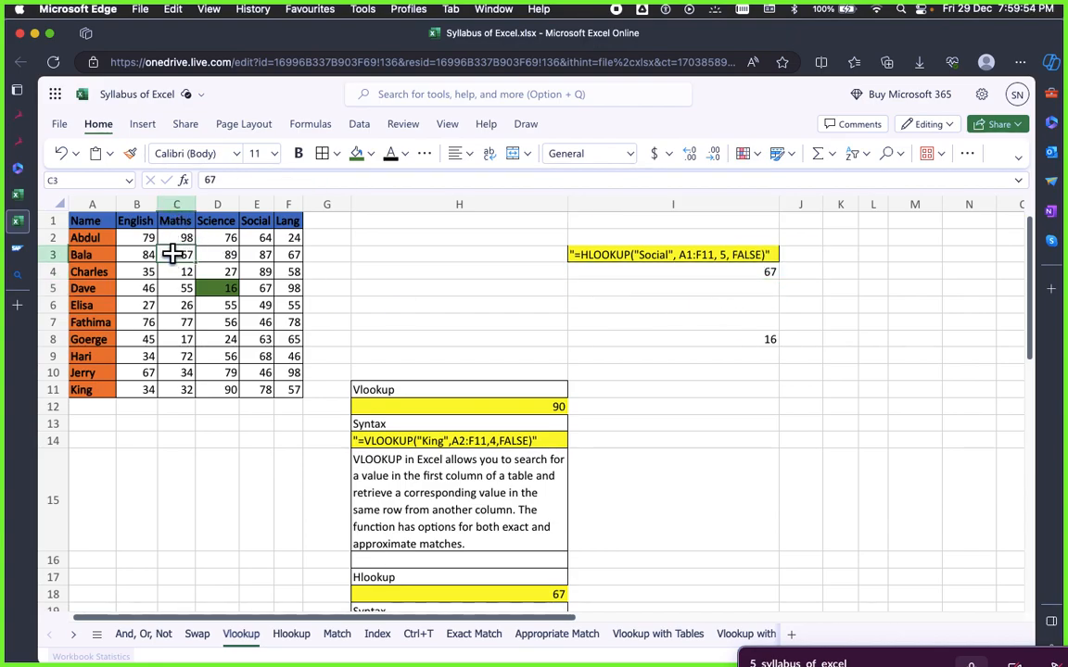
left_click(692, 291)
left_click(703, 278)
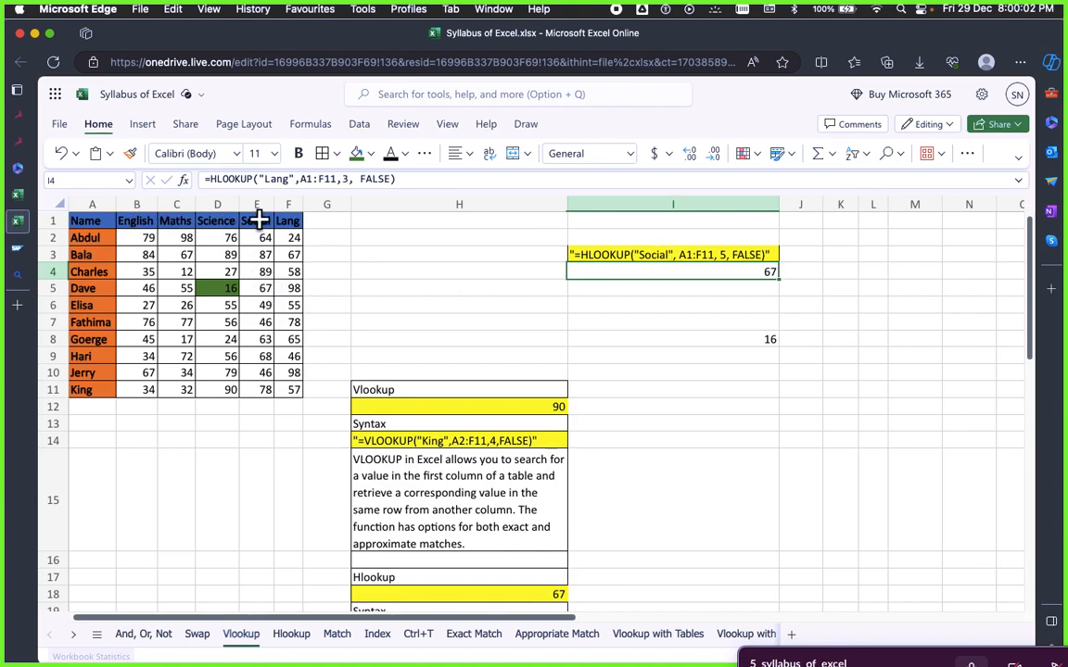
left_click(706, 256)
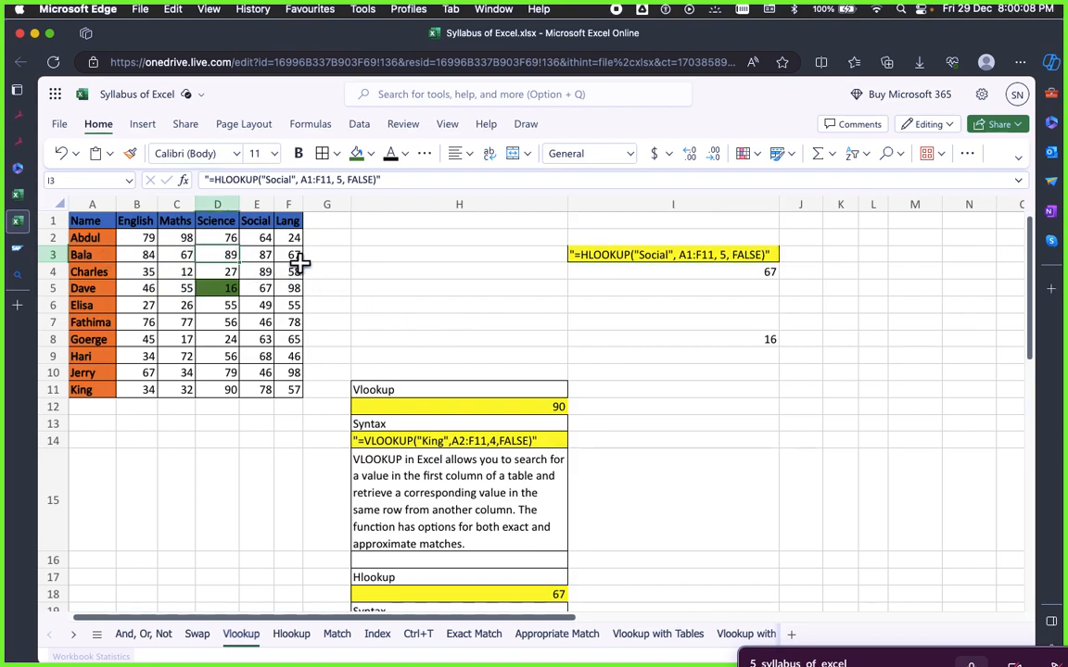
left_click(287, 257)
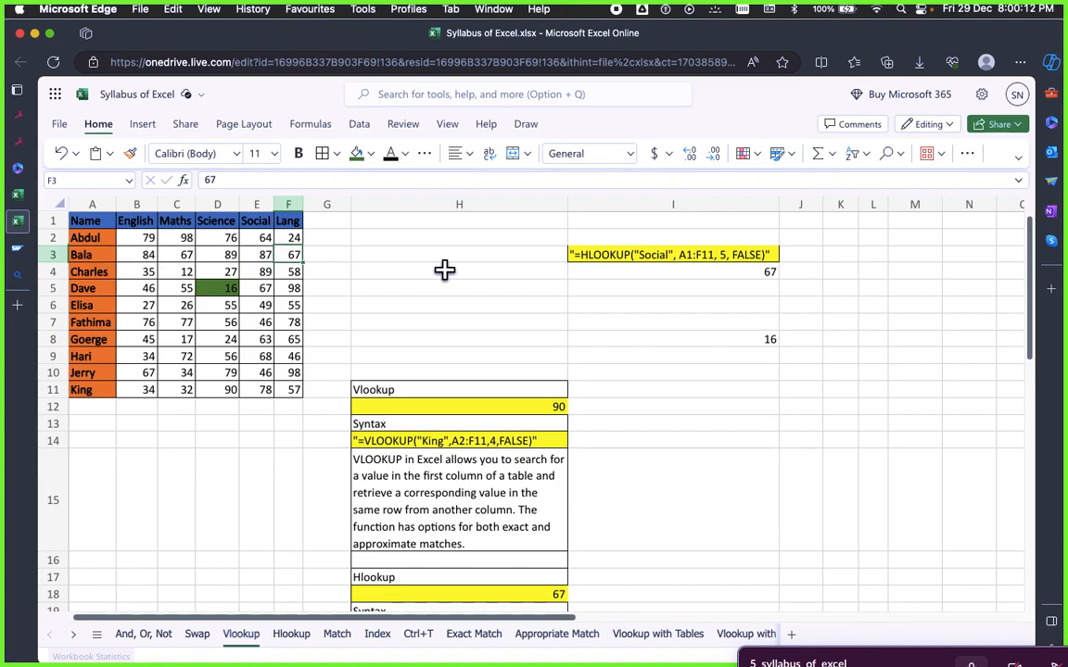
left_click(690, 274)
Delete the range A1:F11 from the sample HLOOKUP text in I3 and try to pick A3:F3 instead
left_click(686, 258)
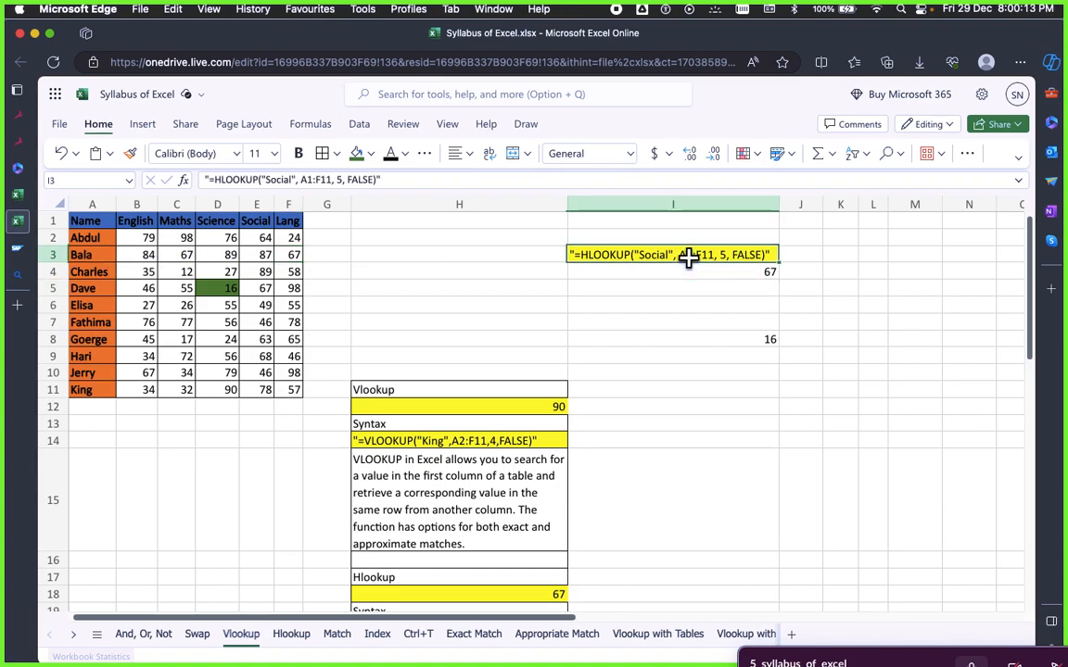
double_click(616, 254)
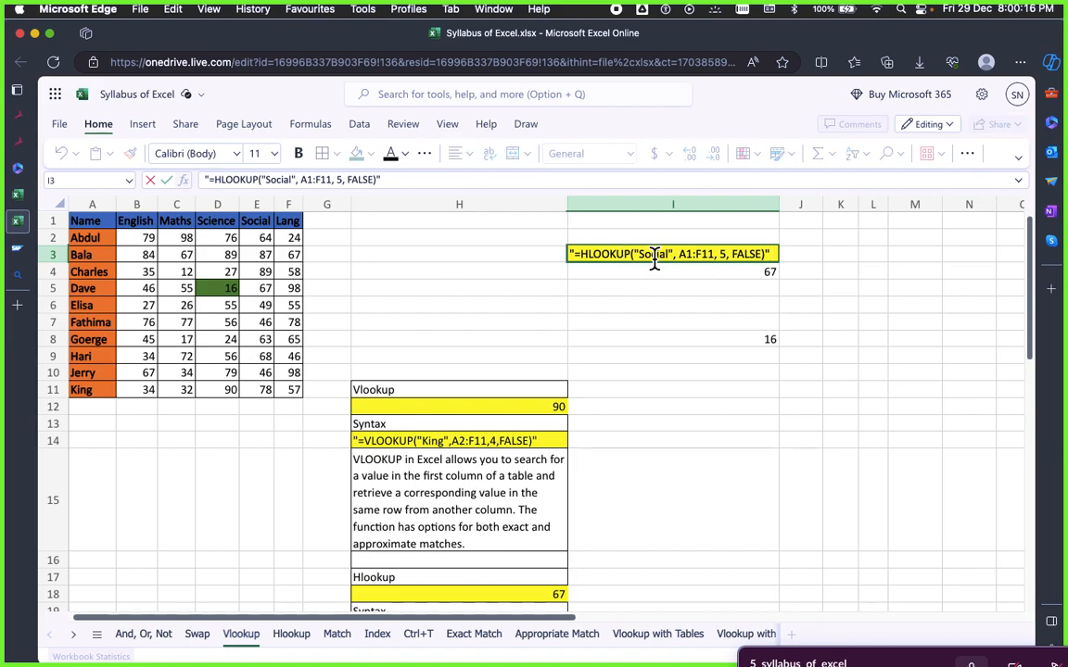
double_click(655, 258)
left_click(683, 257)
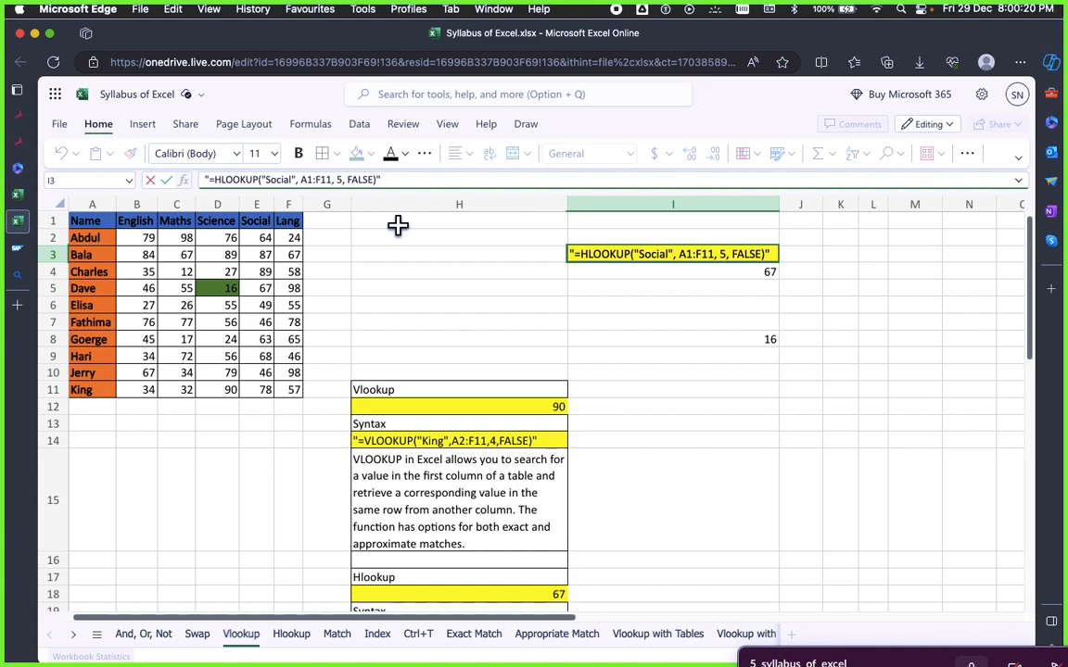
key("BackSpace")
key("BackSpace")
key("BackSpace")
key("BackSpace")
key("BackSpace")
key("BackSpace")
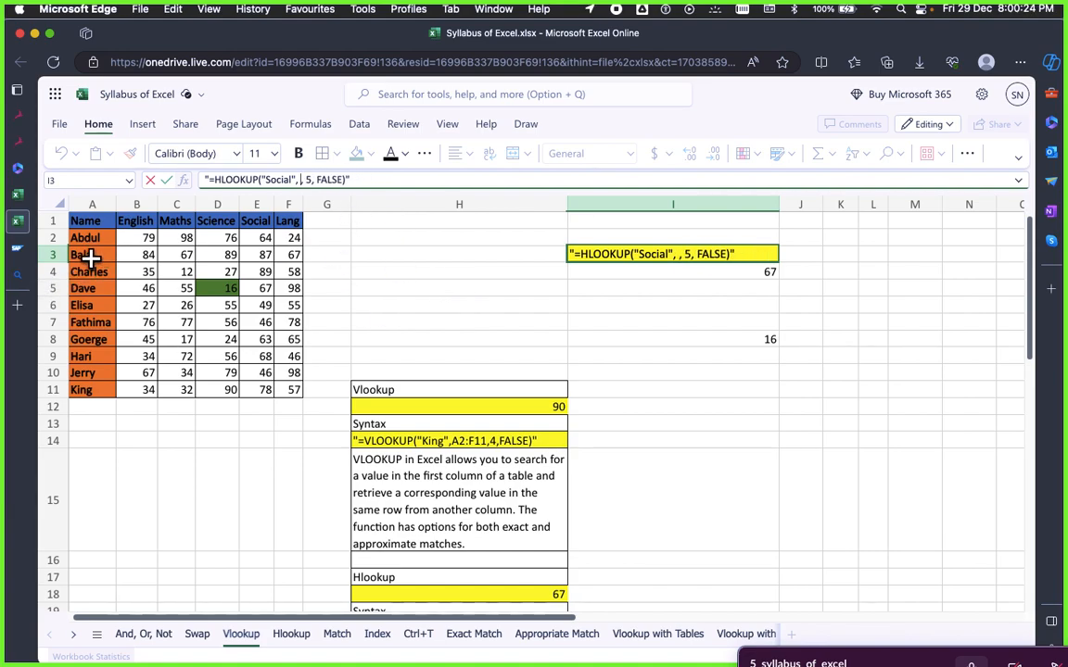
left_click_drag(92, 259, 286, 252)
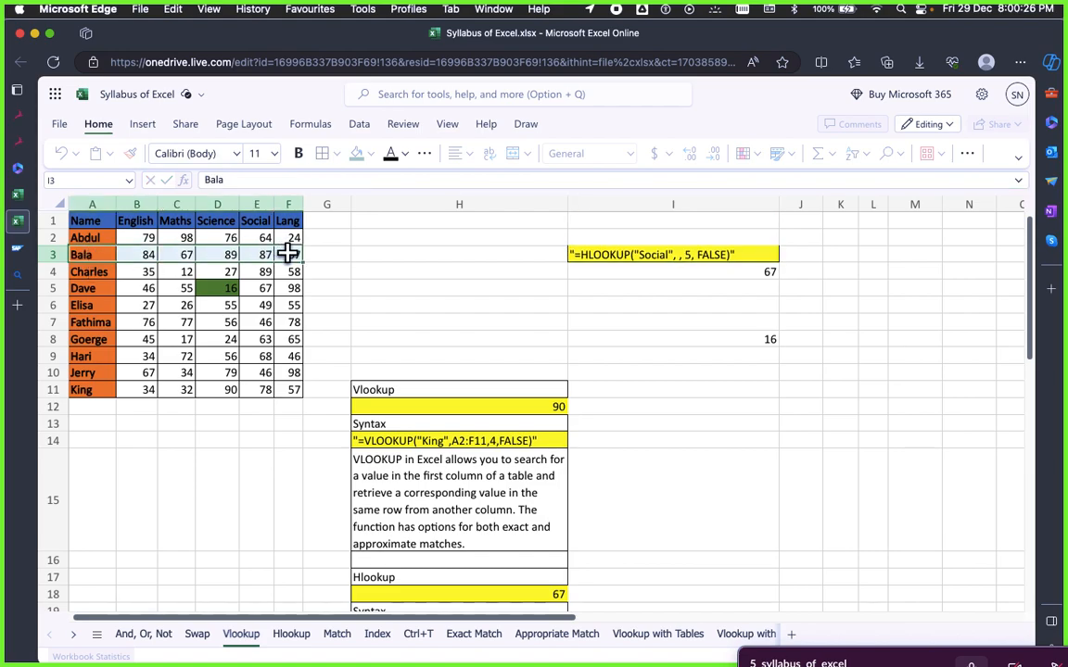
key("Tab")
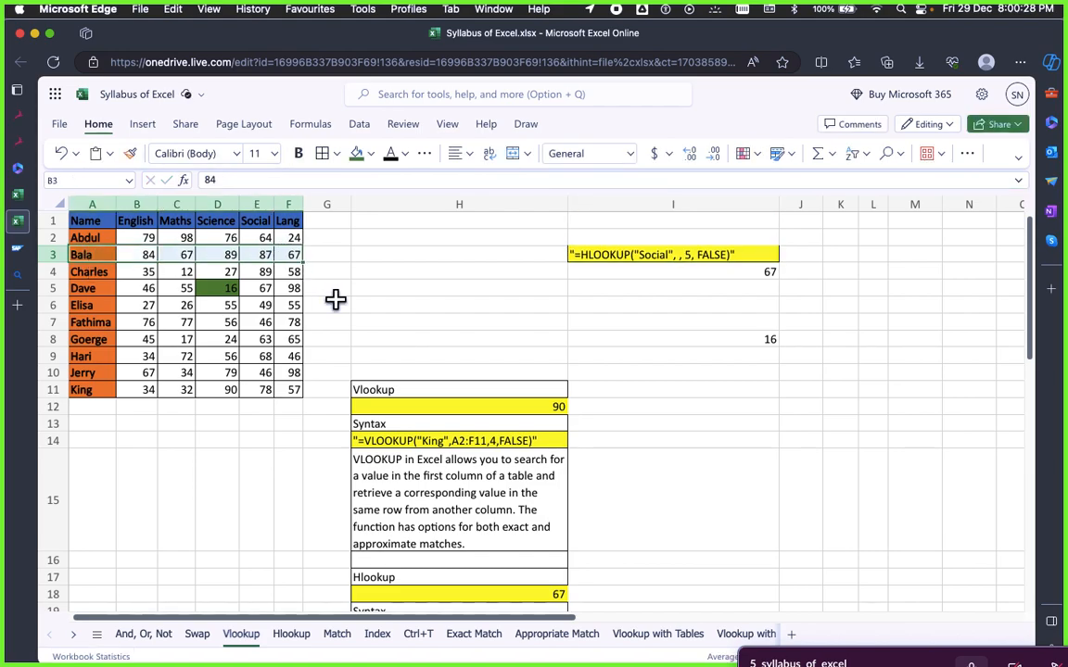
Replace the table range and row index in I4's HLOOKUP formula with just the range A3:F3, keeping FALSE
left_click(719, 269)
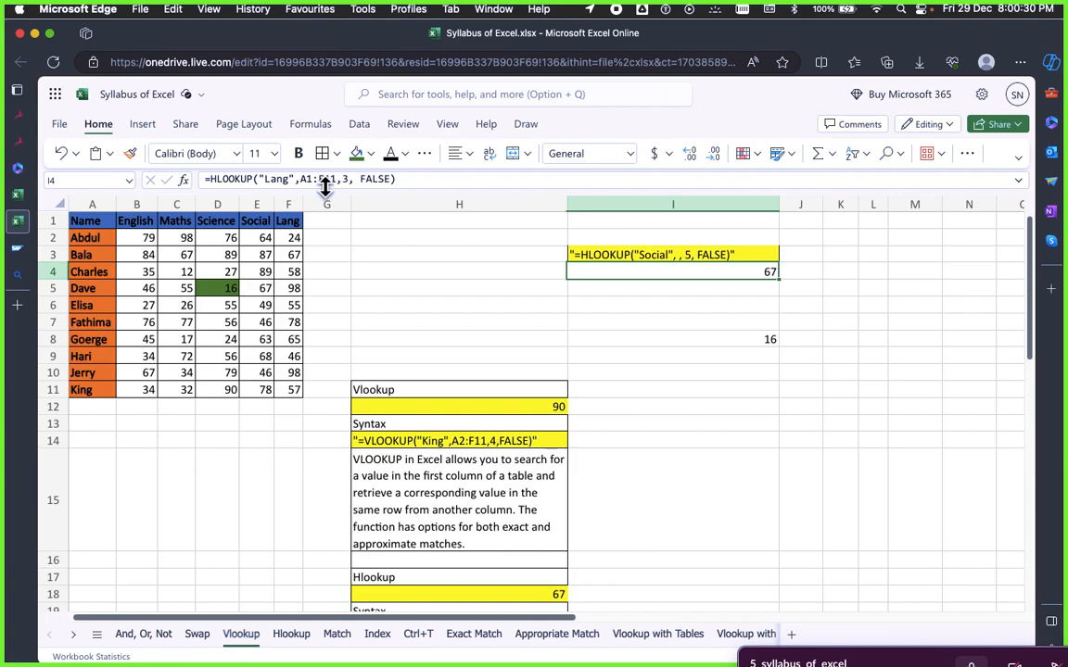
left_click_drag(318, 178, 348, 178)
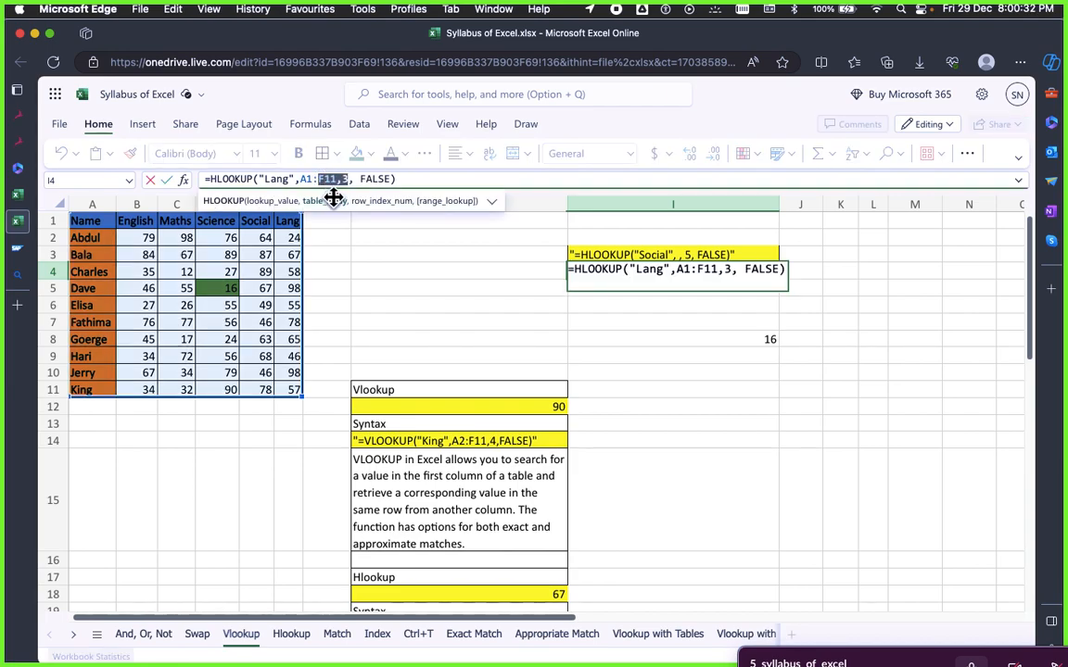
left_click(252, 271)
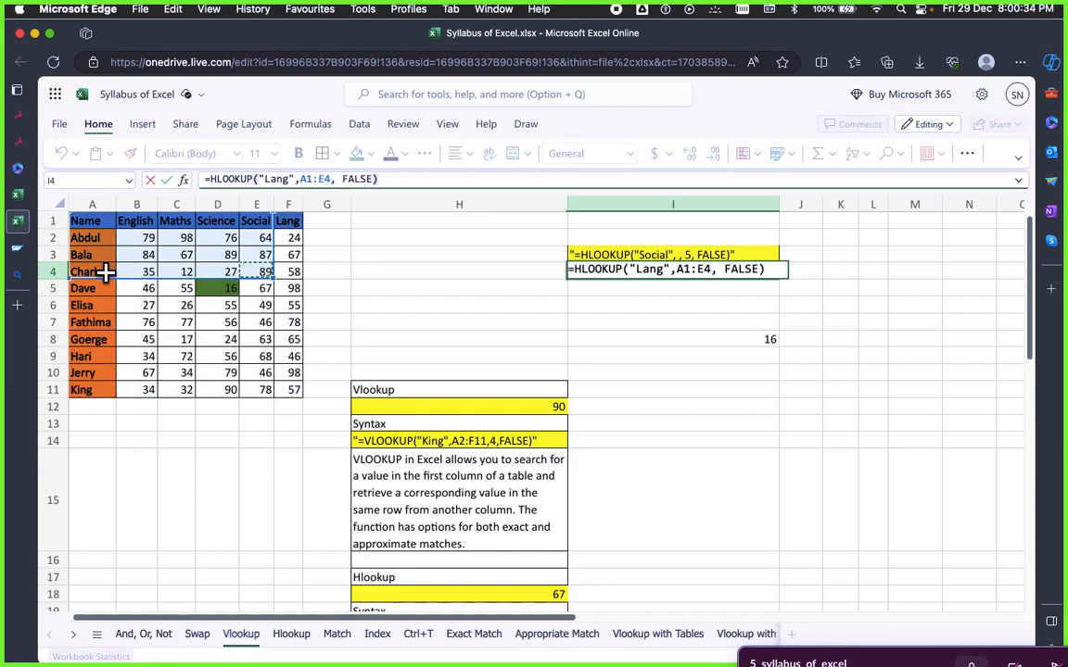
left_click(105, 272)
key("BackSpace")
key("BackSpace")
key("BackSpace")
key("BackSpace")
key("BackSpace")
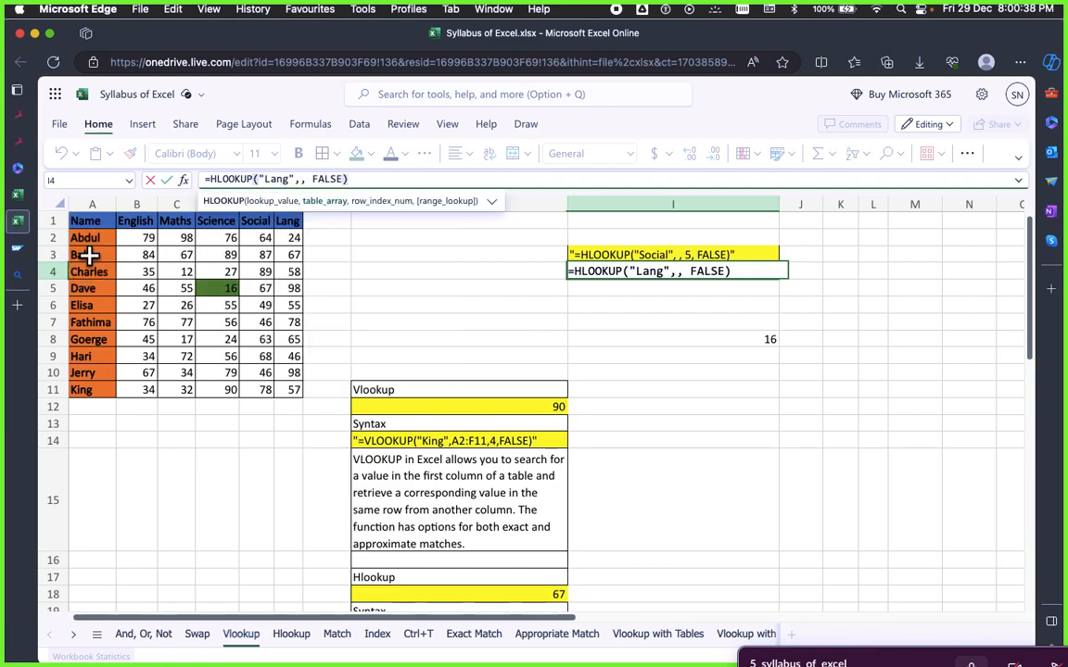
left_click_drag(84, 252, 290, 254)
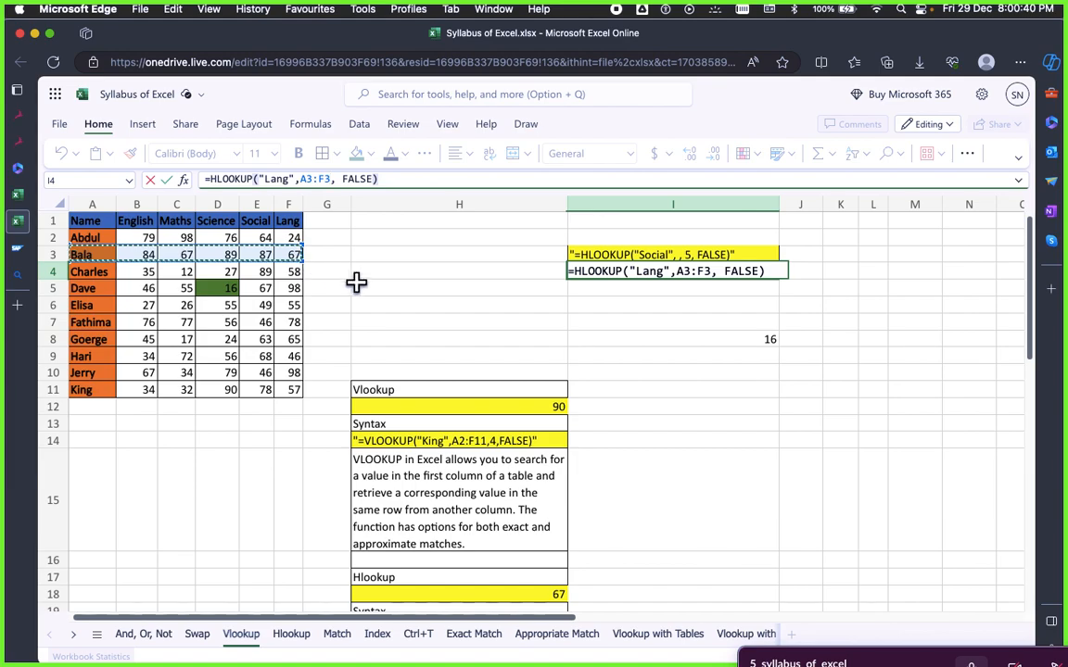
key("Return")
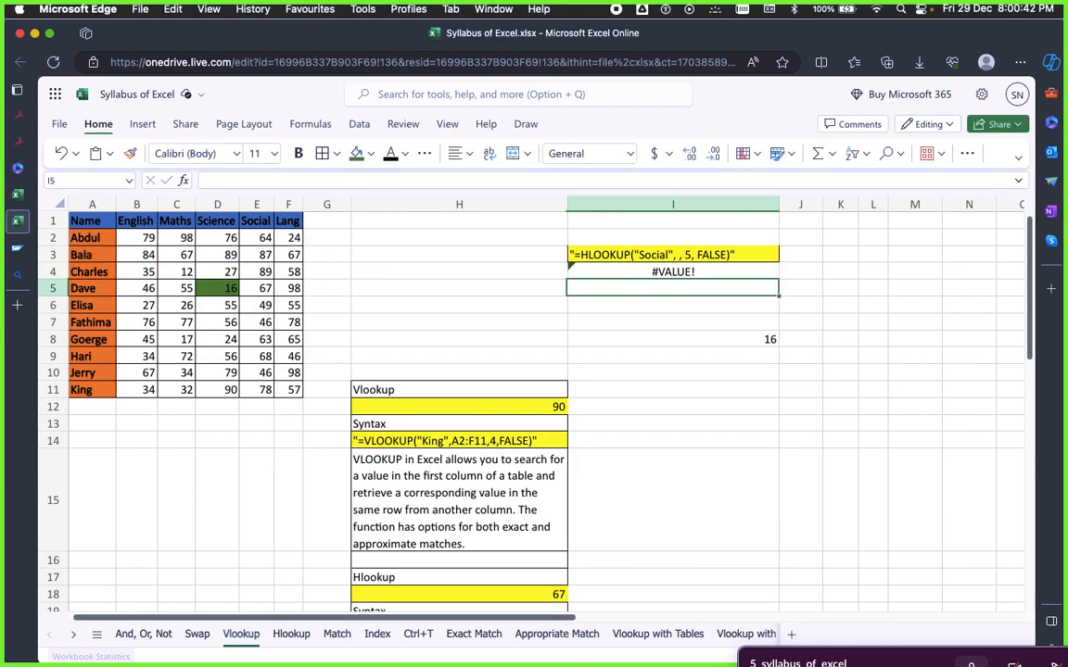
Change the table range in I4's HLOOKUP formula to A1:F11, leaving out the row index
left_click(692, 270)
left_click(330, 179)
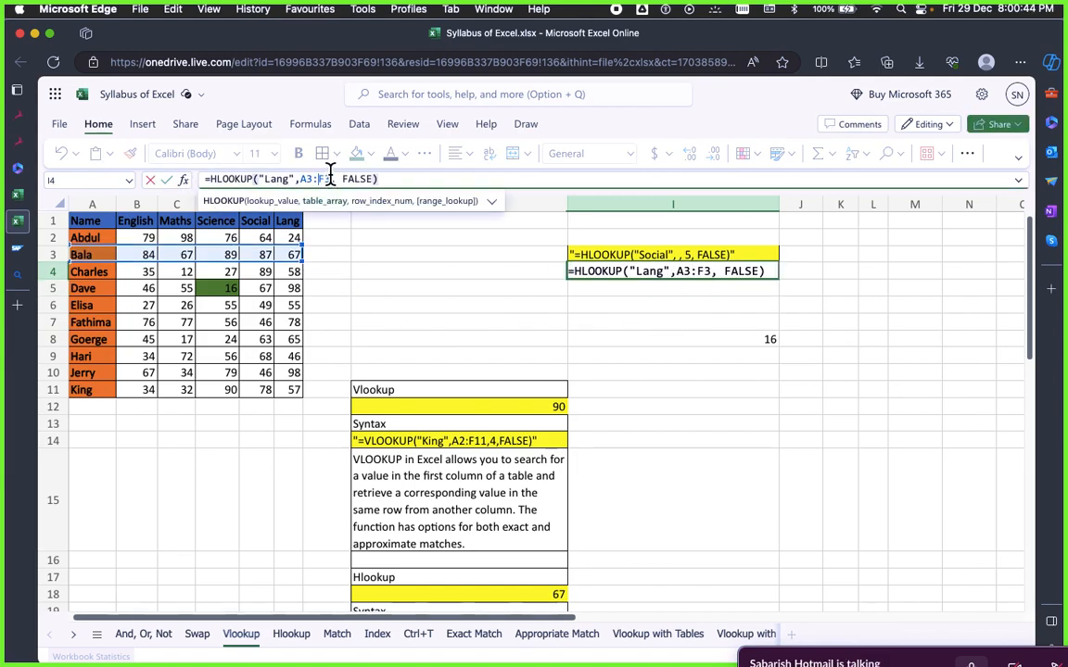
key("BackSpace")
key("BackSpace")
key("BackSpace")
key("BackSpace")
key("BackSpace")
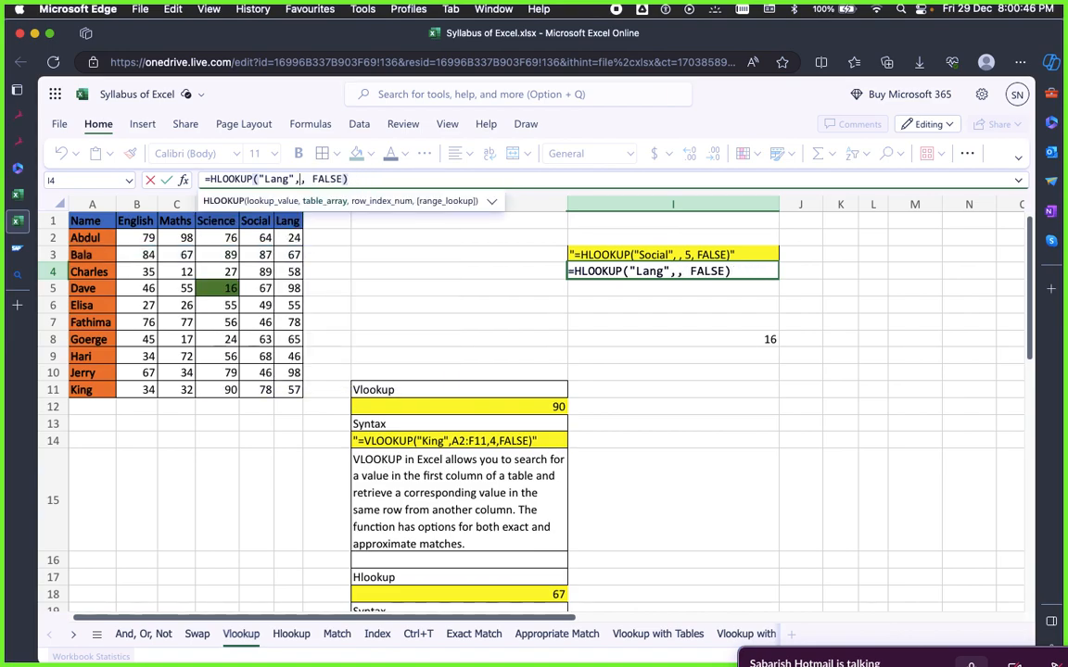
left_click_drag(86, 222, 290, 386)
key("Return")
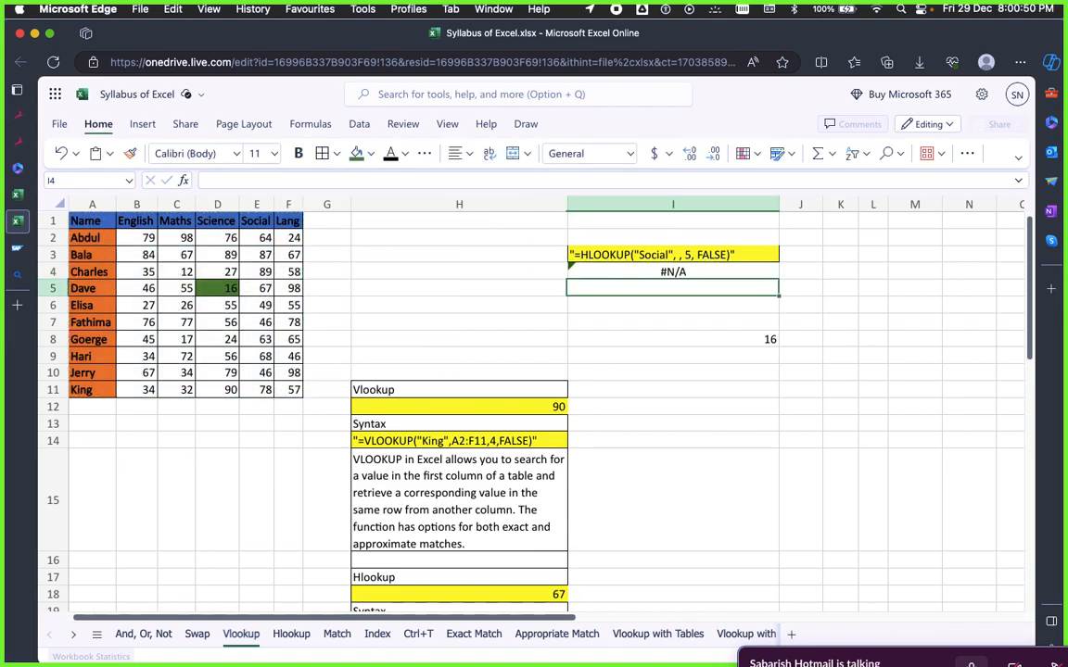
Set the HLOOKUP table range in I4 back to the single row A3:F3 and check the resulting formula
left_click(621, 272)
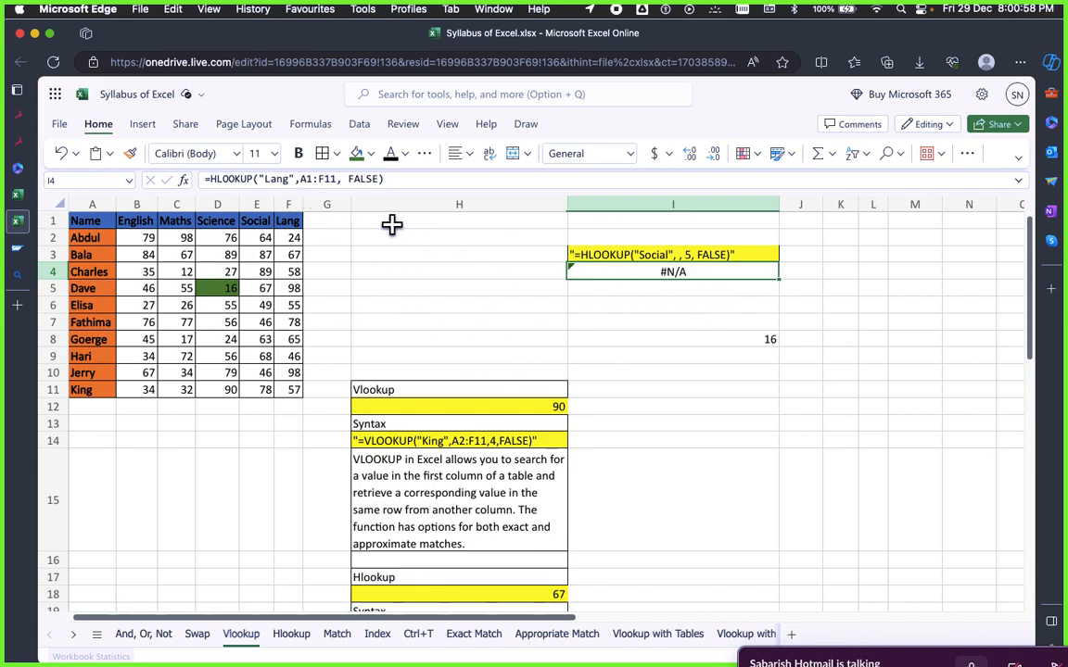
left_click(314, 178)
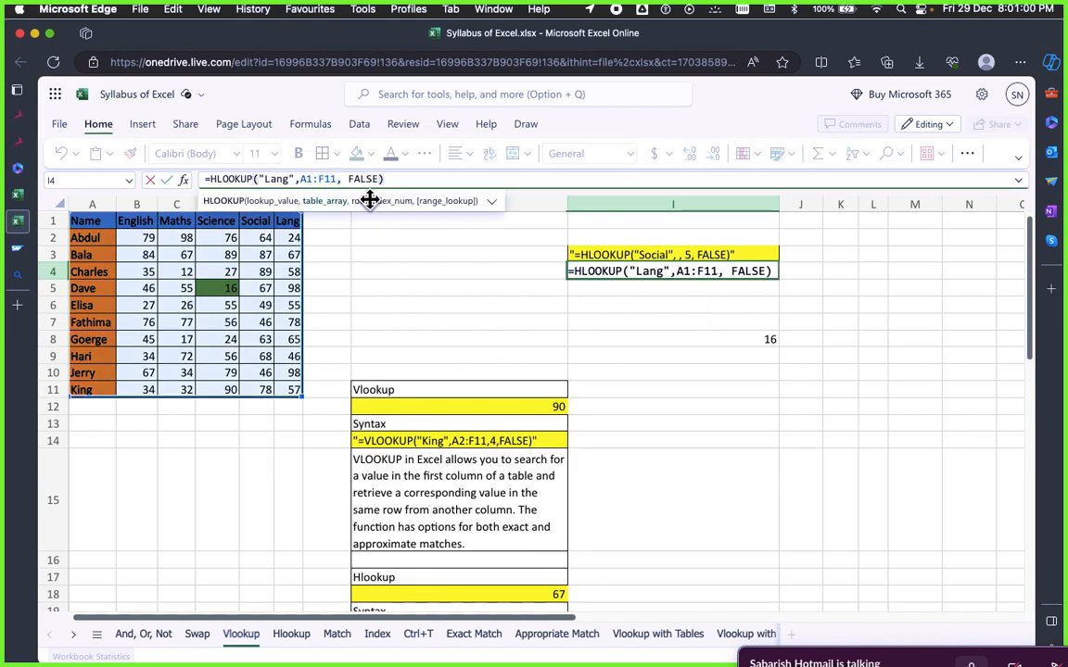
key("BackSpace")
key("BackSpace")
key("BackSpace")
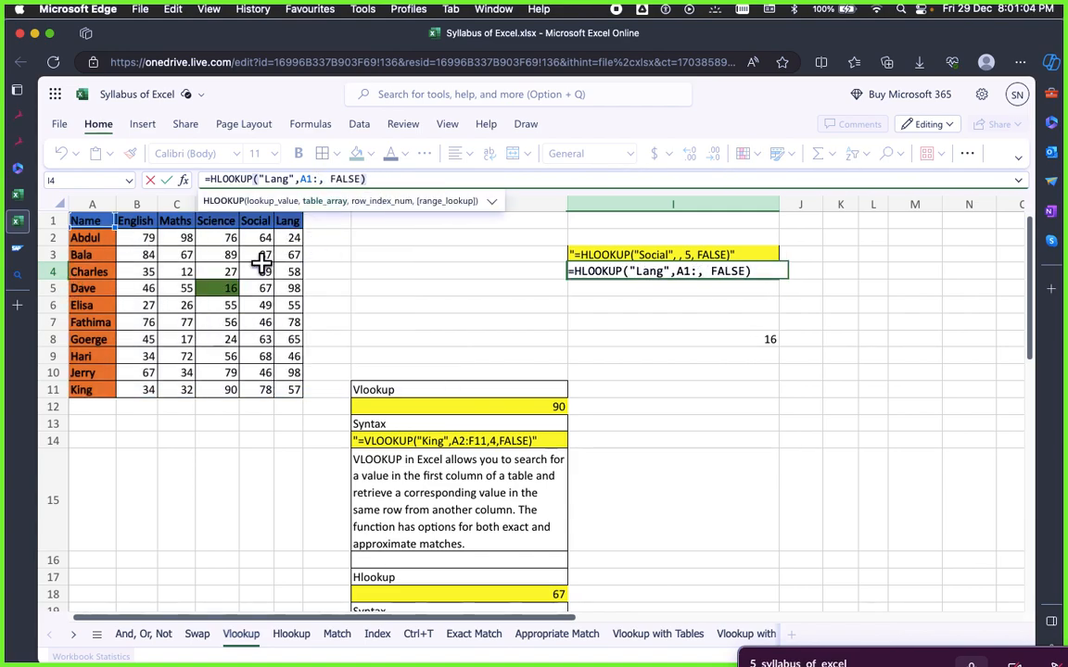
key("BackSpace")
key("BackSpace")
key("BackSpace")
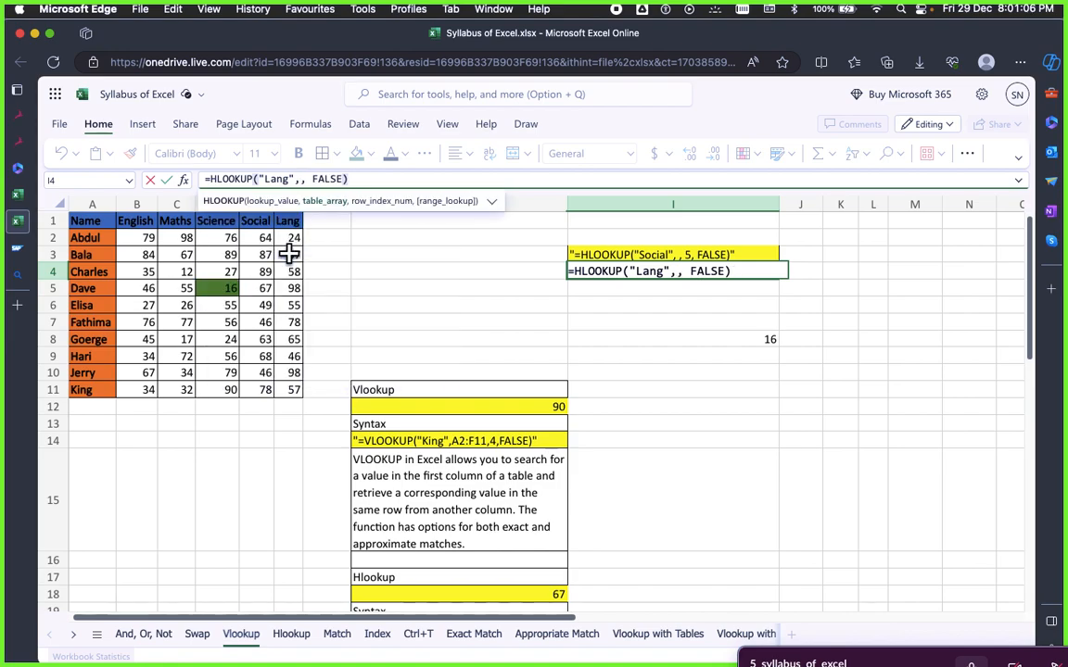
left_click_drag(82, 255, 289, 257)
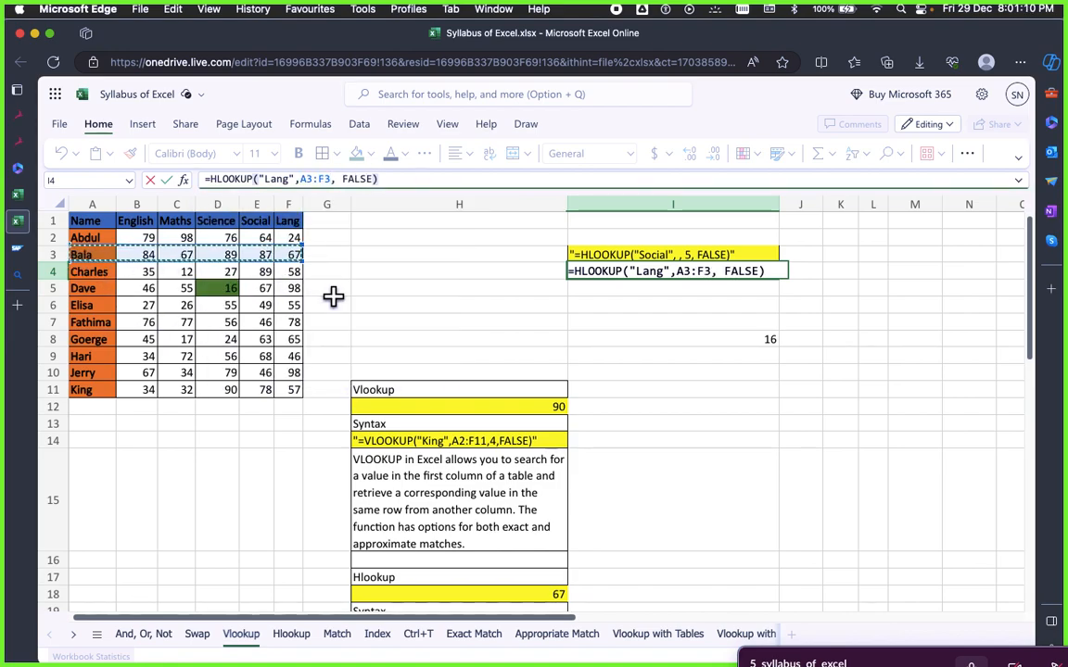
key("Return")
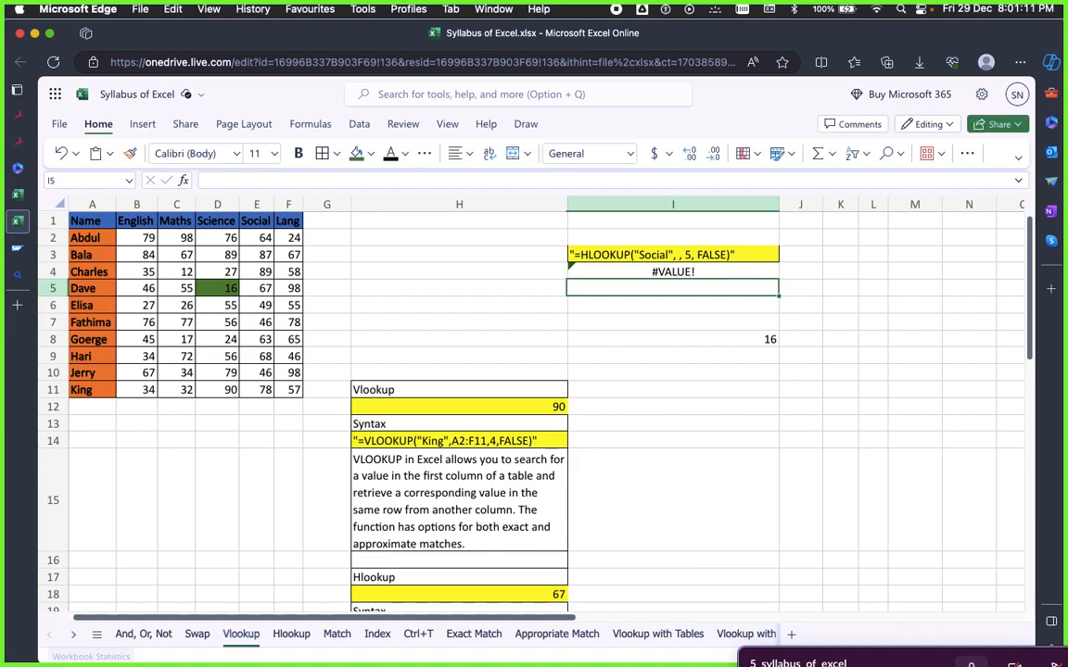
left_click(676, 271)
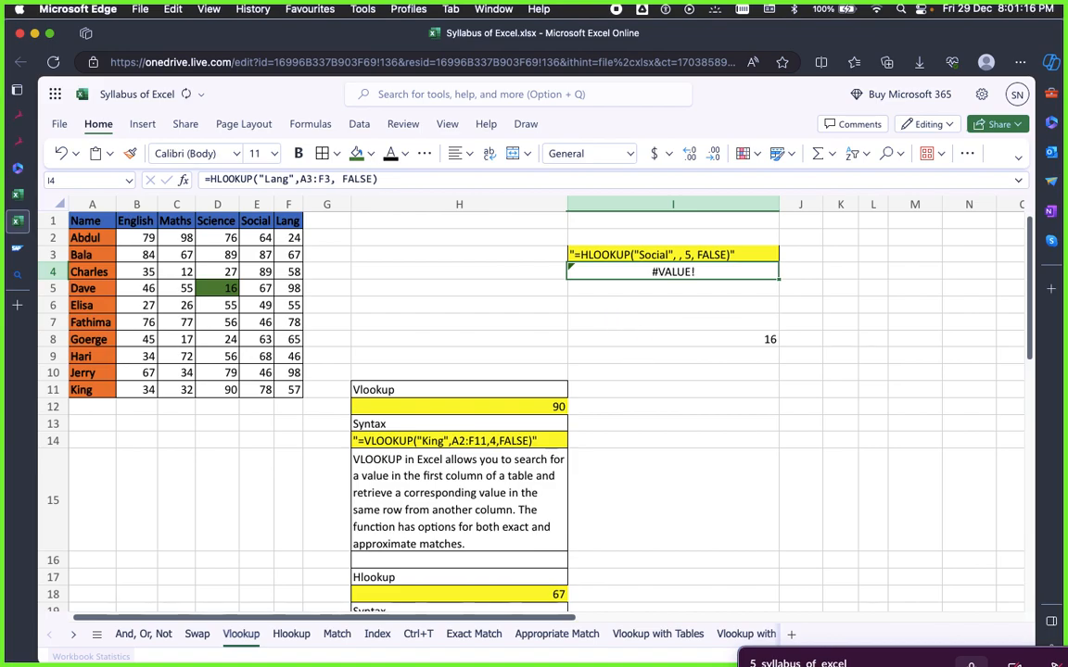
Undo the recent edits to the HLOOKUP entries in I3 and I4, and compare I4's result with the Lang mark in F3
key("super+z")
key("super+z")
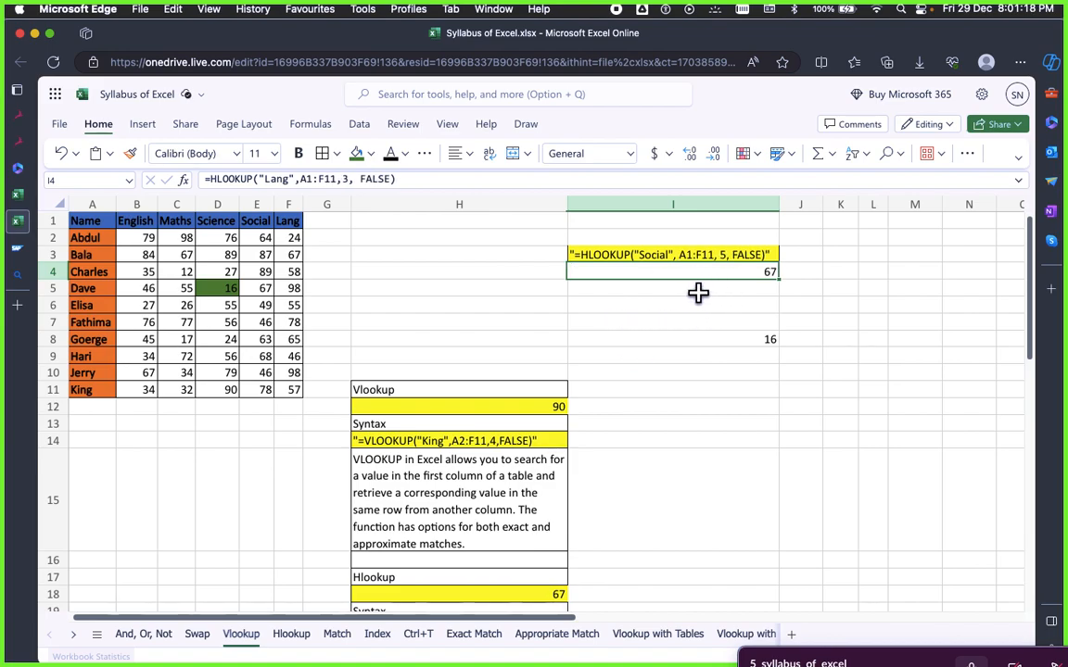
left_click(712, 305)
left_click(708, 270)
left_click(295, 255)
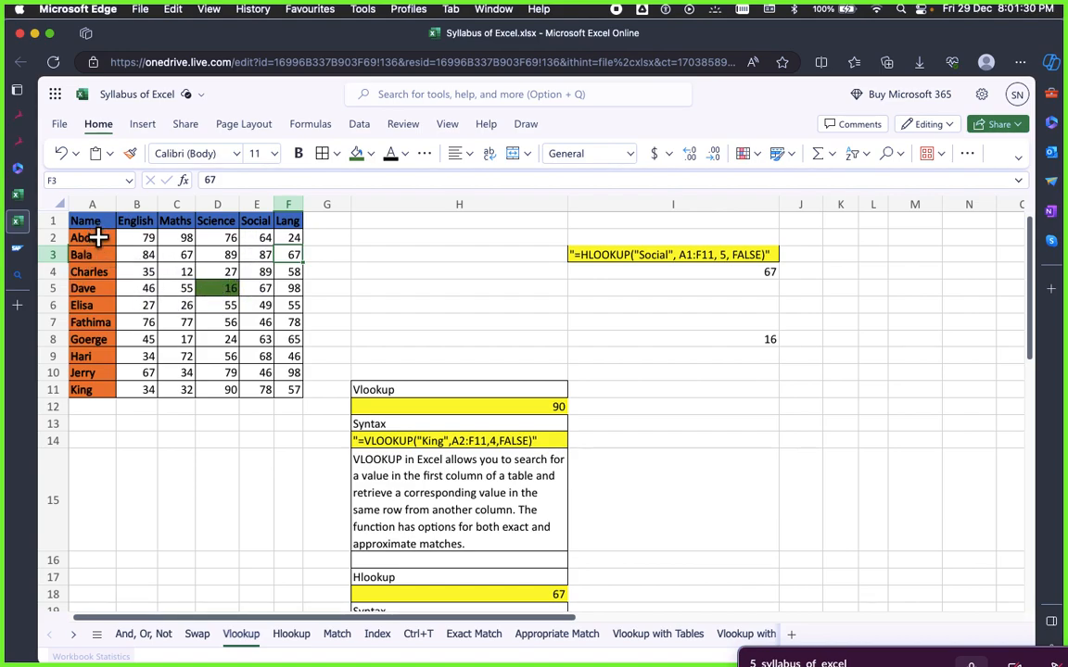
left_click(262, 288)
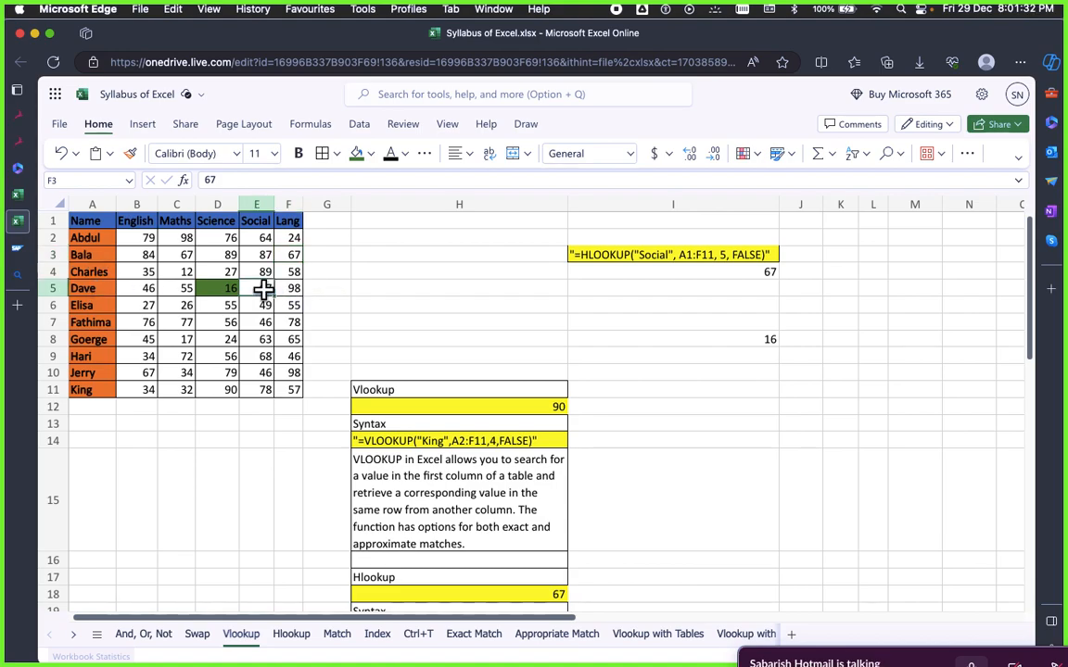
left_click(696, 324)
left_click(755, 275)
left_click(737, 372)
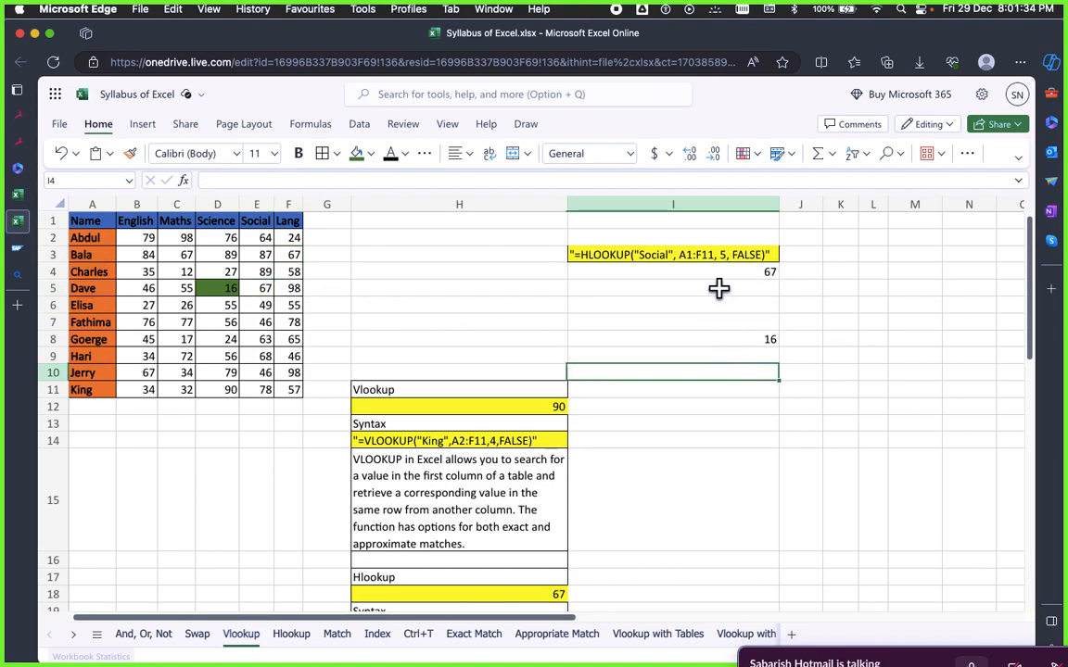
left_click_drag(556, 221, 797, 301)
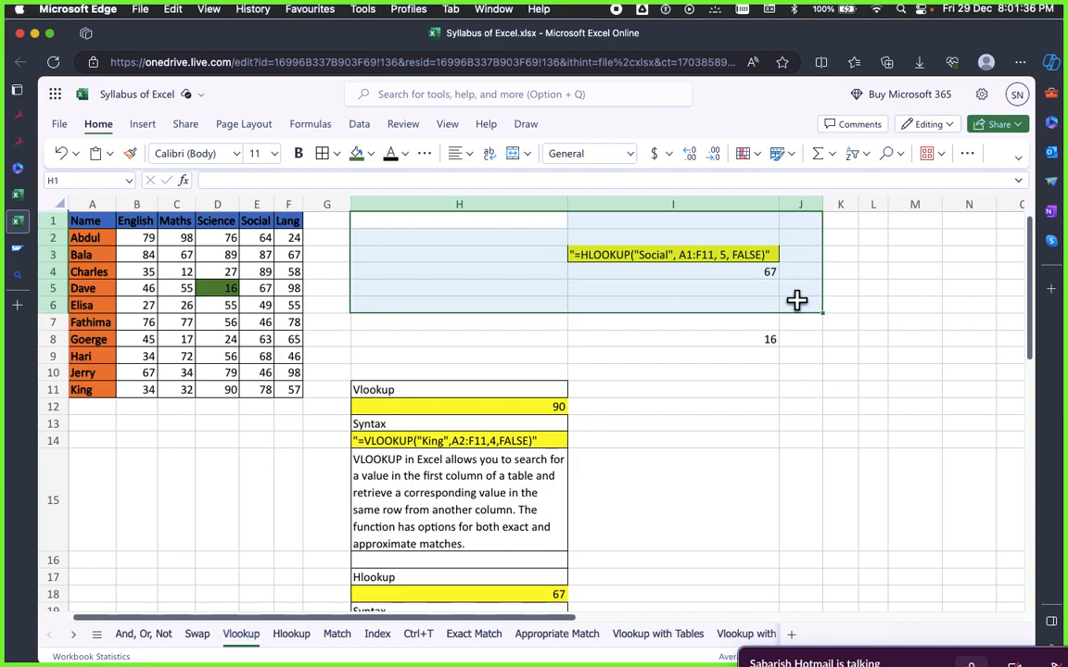
key("Delete")
left_click(756, 325)
left_click(713, 373)
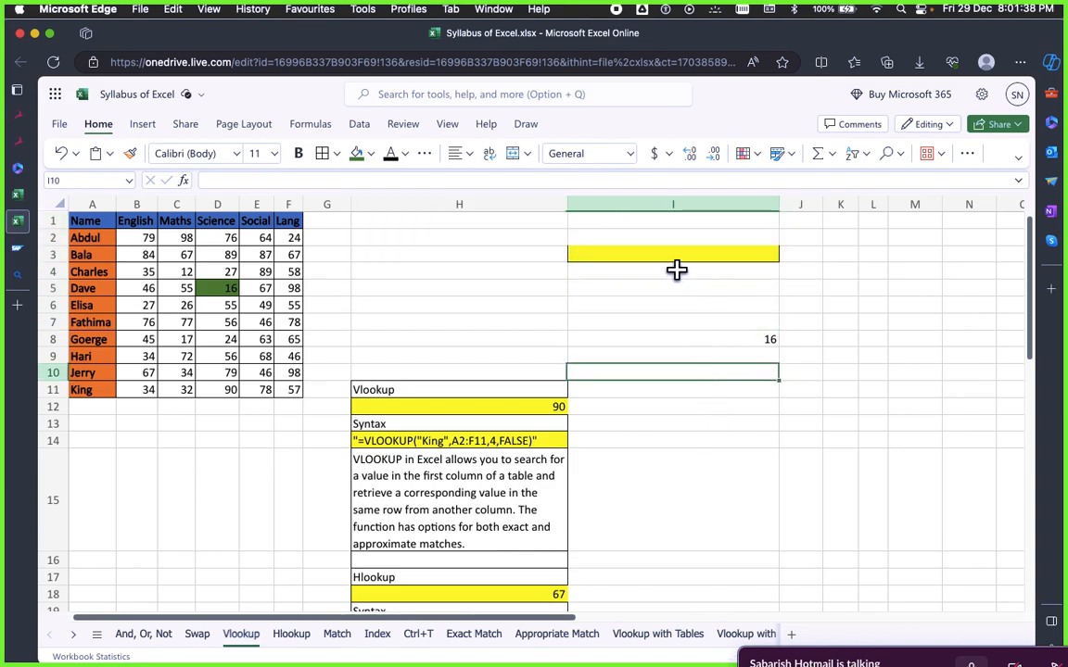
left_click(672, 257)
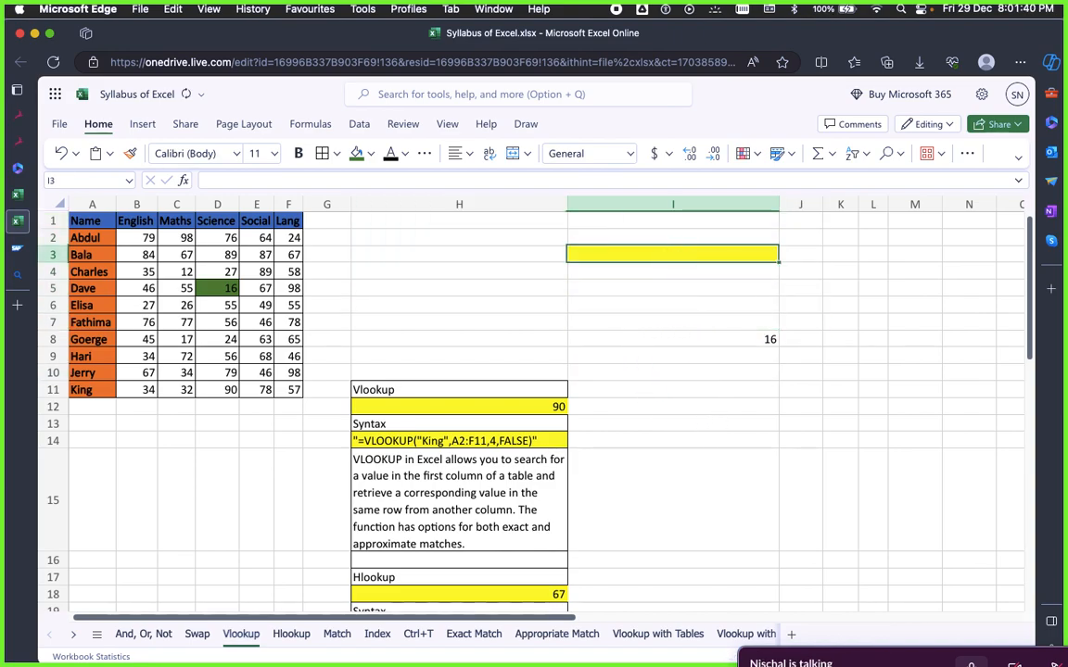
key("ctrl+z")
Clear the HLOOKUP formula from cell I4, keeping the sample syntax text in I3
left_click(763, 270)
key("Delete")
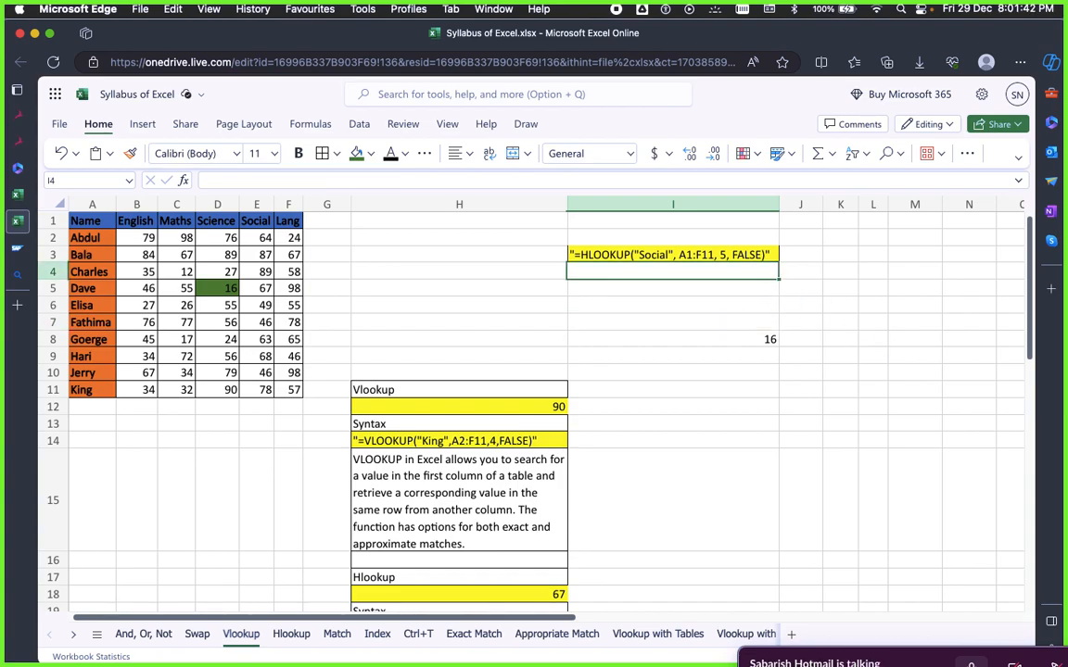
left_click(617, 371)
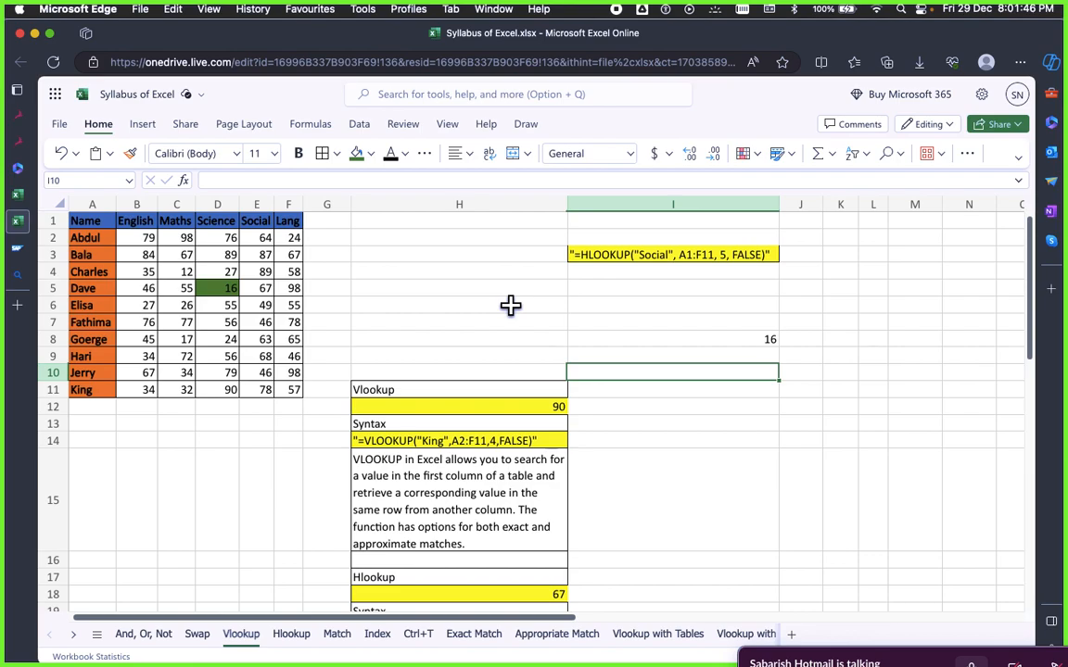
left_click(626, 288)
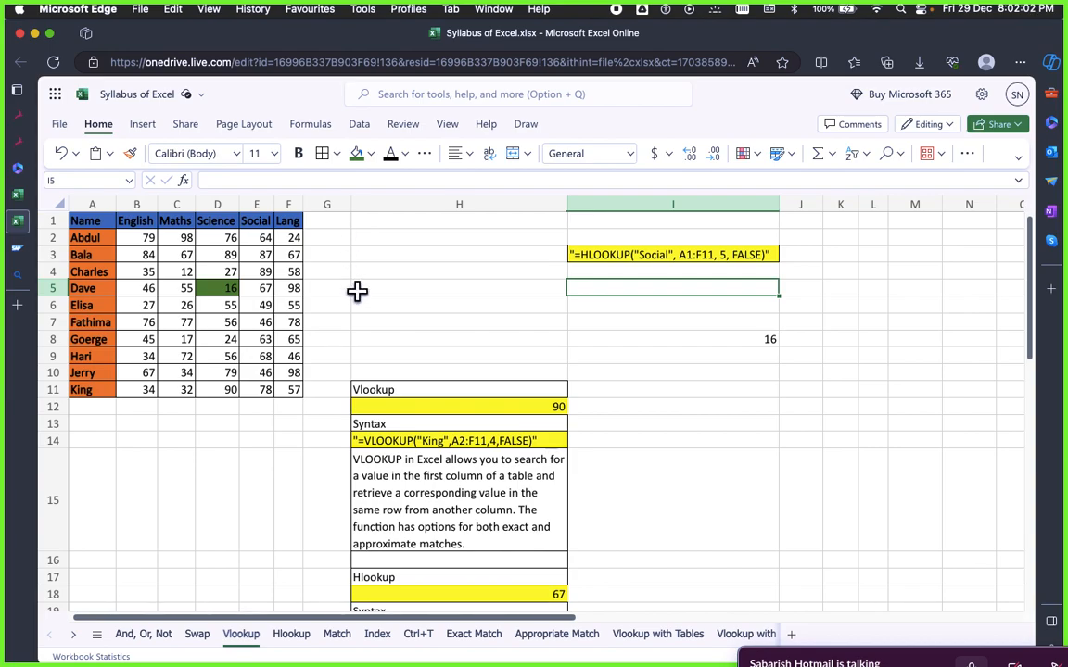
left_click(693, 343)
left_click(679, 294)
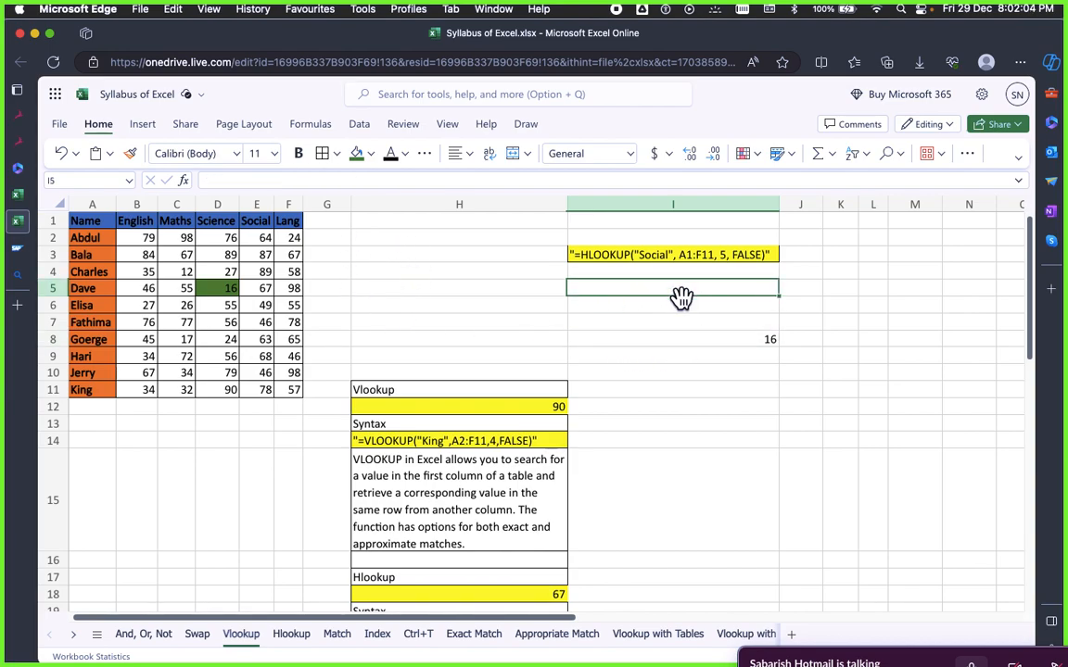
left_click(672, 373)
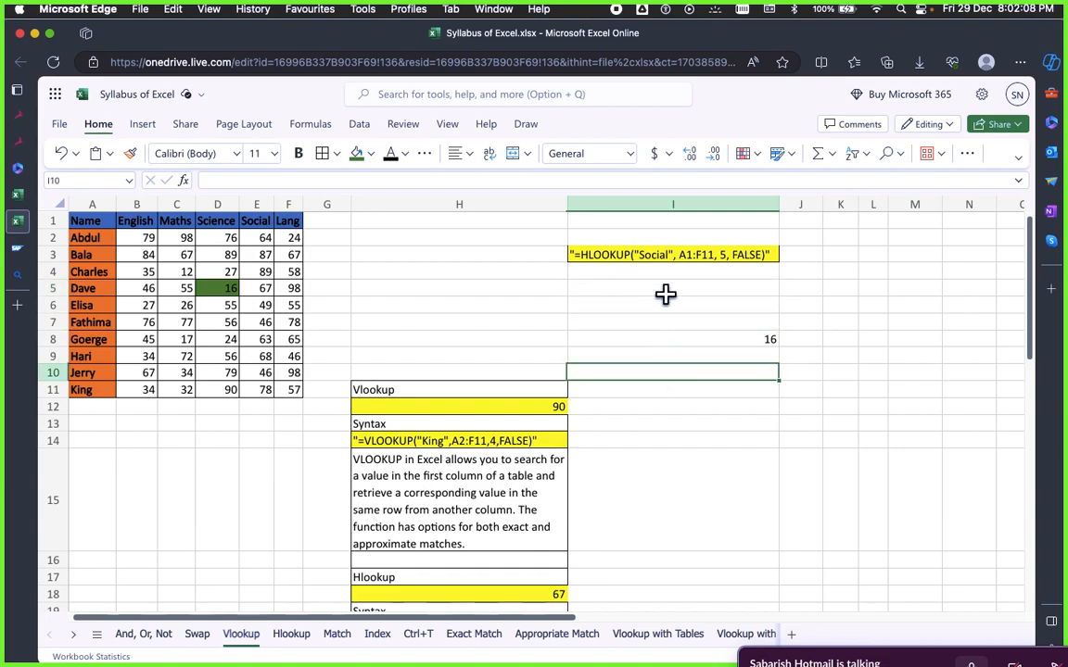
left_click(666, 294)
left_click(669, 387)
left_click(648, 290)
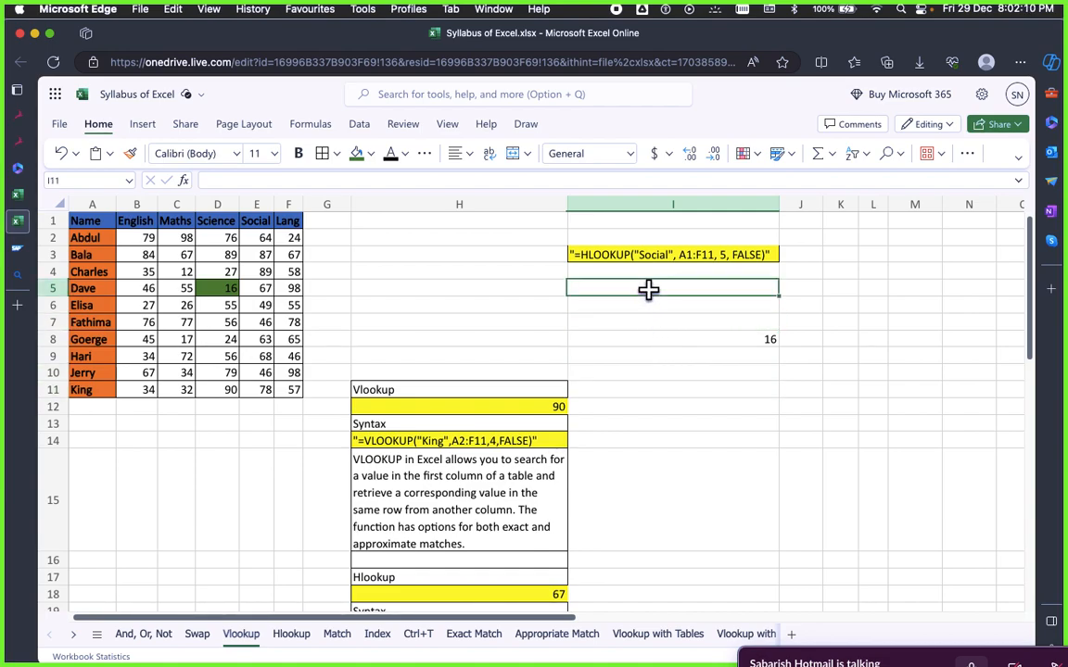
left_click(677, 356)
left_click(674, 307)
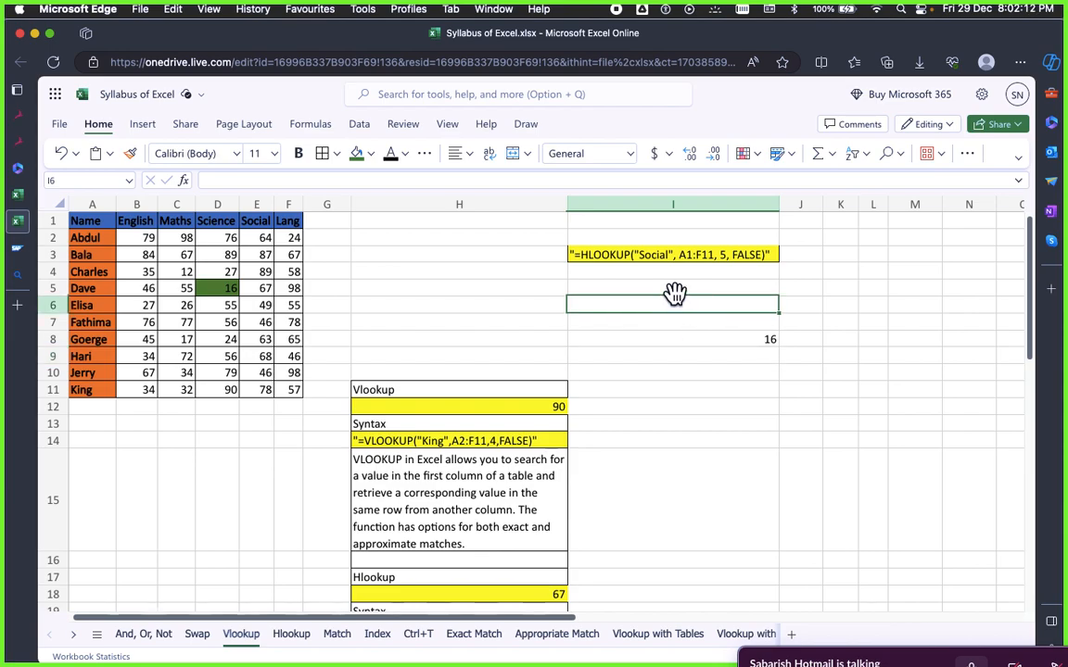
left_click(674, 293)
left_click(679, 341)
Start an HLOOKUP formula in I5 with "Lang" as the lookup value
left_click(675, 287)
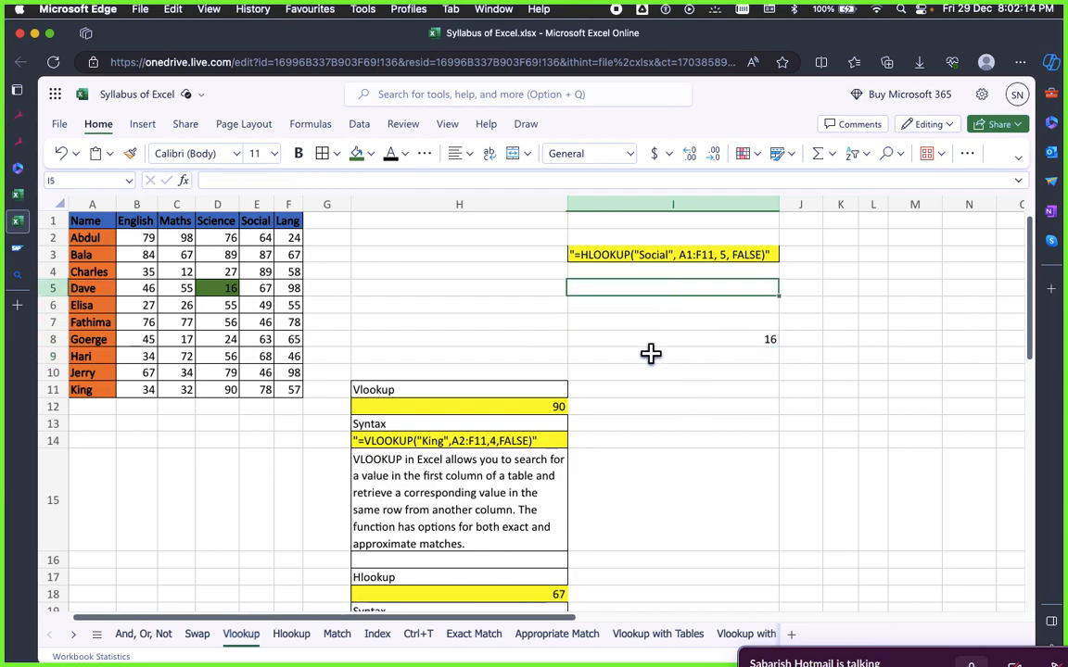
type("=")
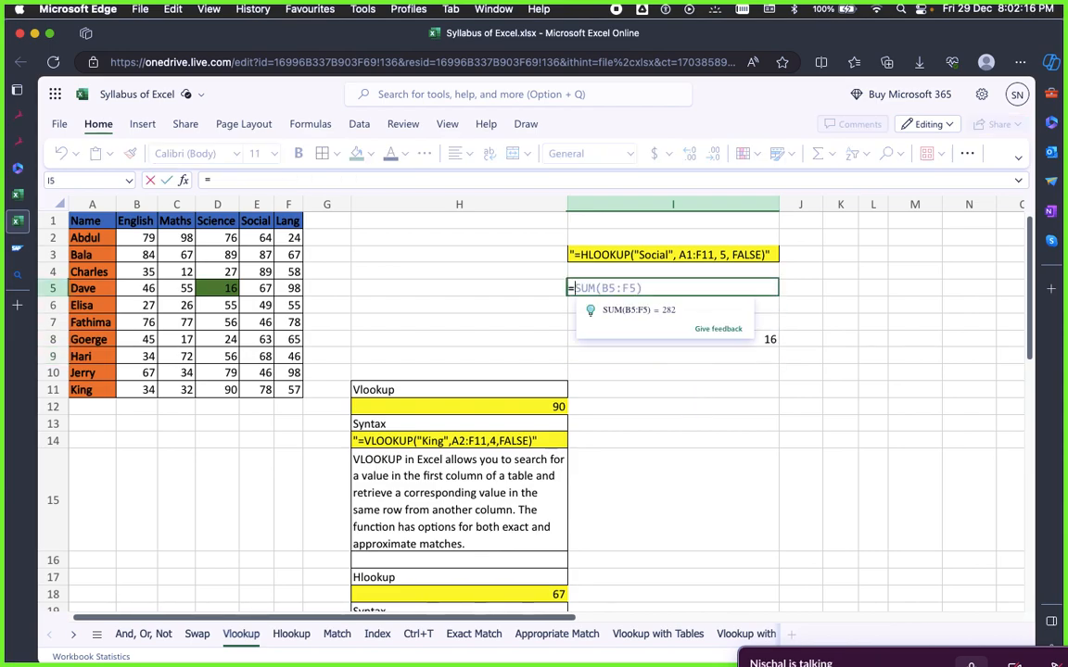
type("H")
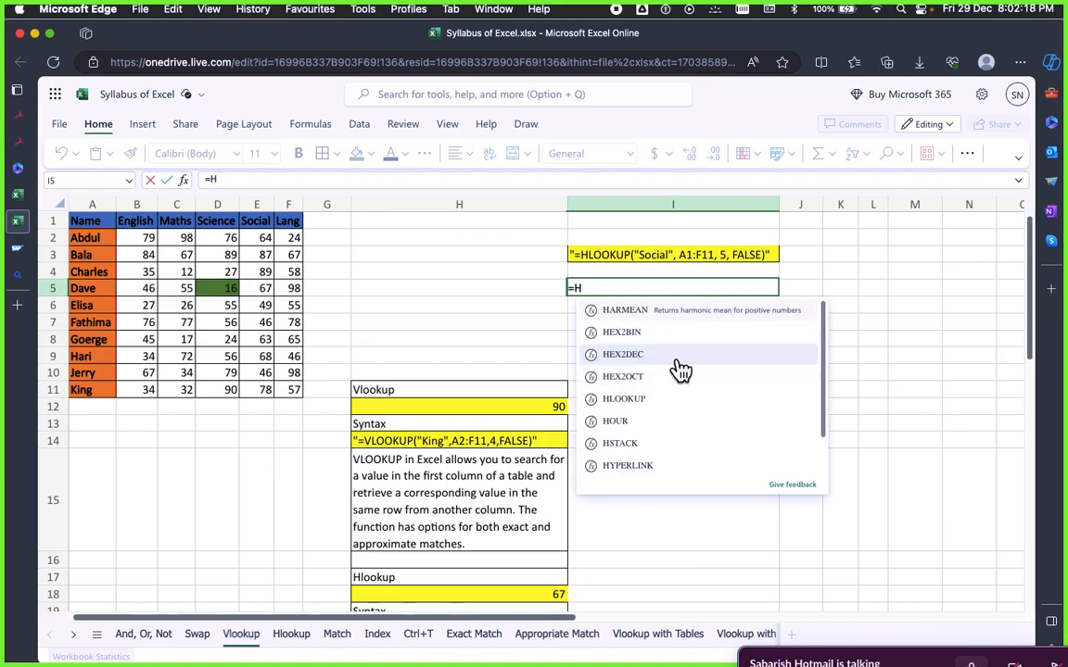
type("l")
key("BackSpace")
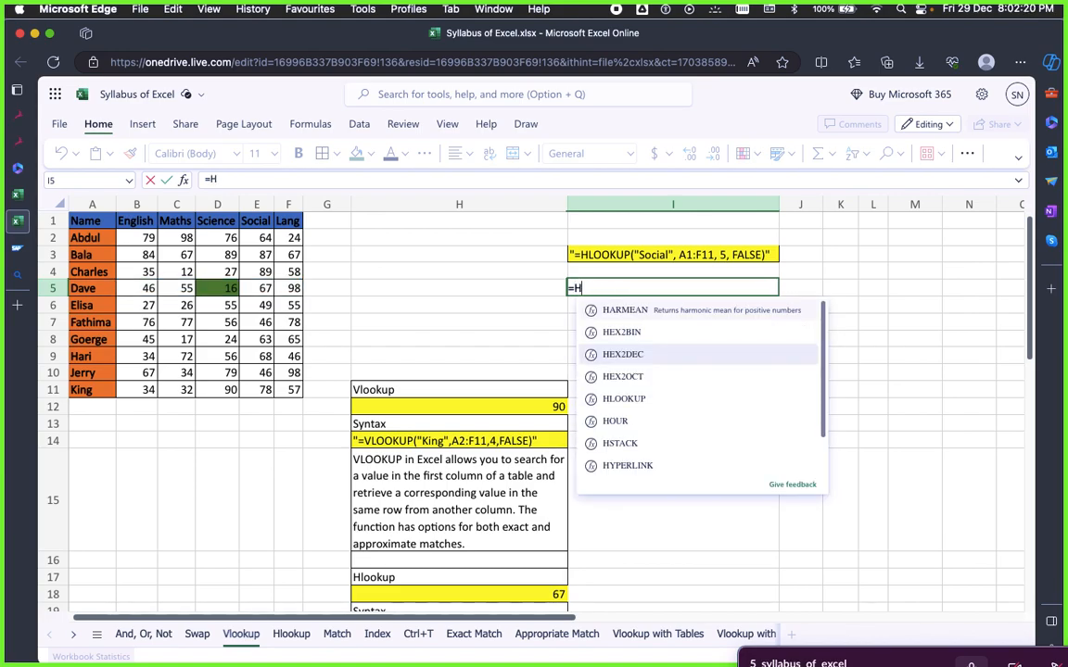
type("look")
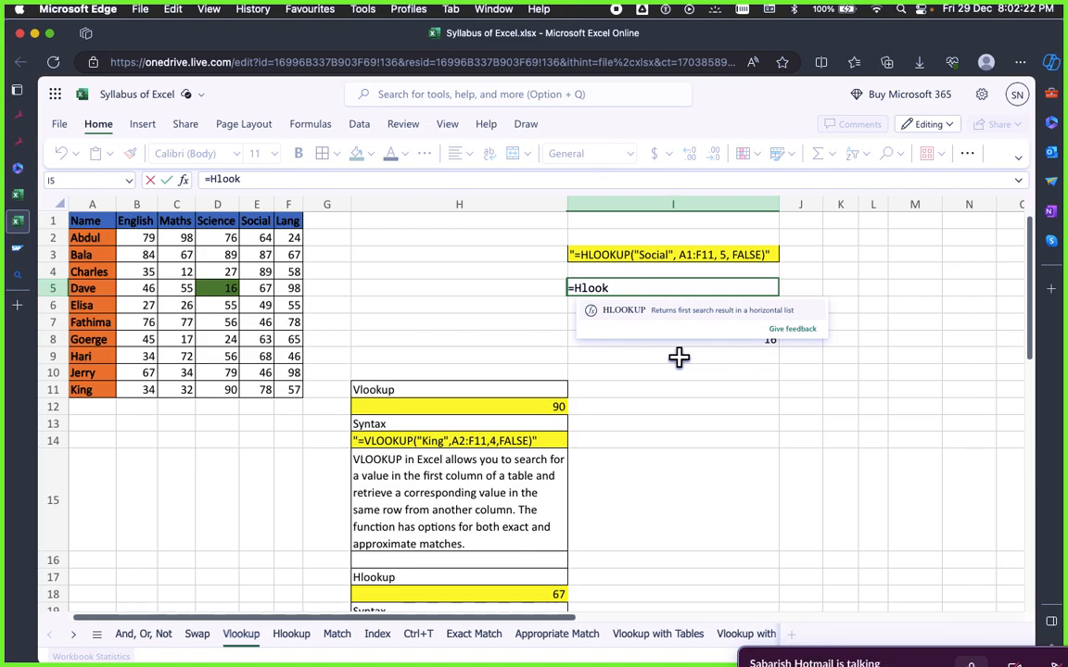
left_click(638, 315)
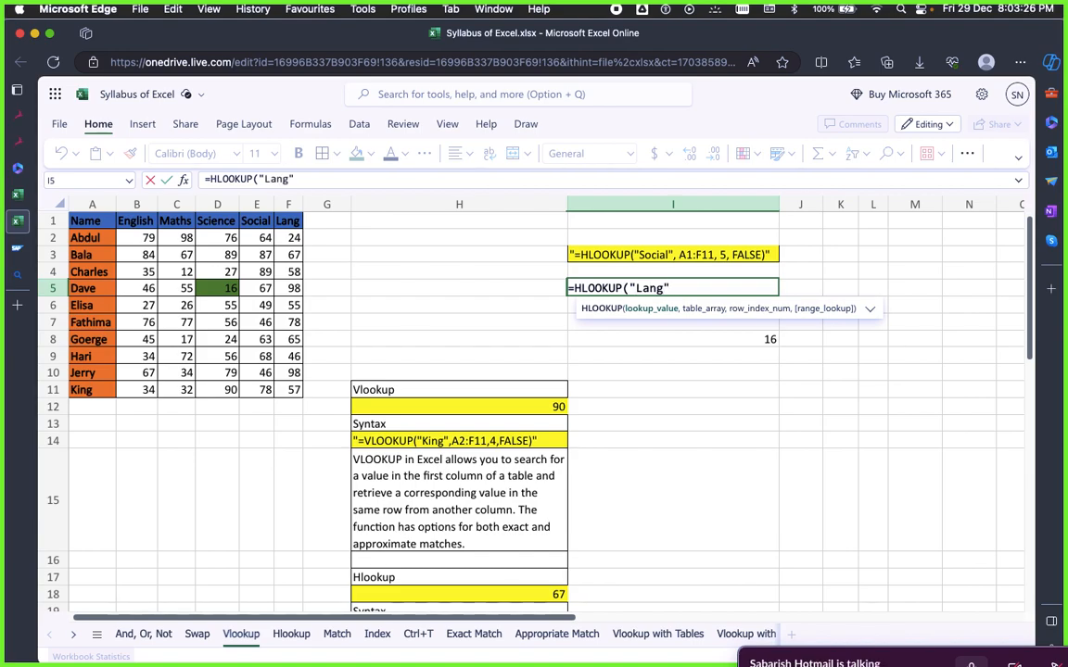
Complete the HLOOKUP formula in I5 with table range A1:F11, row index 7 and exact match FALSE
type(",")
left_click_drag(93, 219, 288, 388)
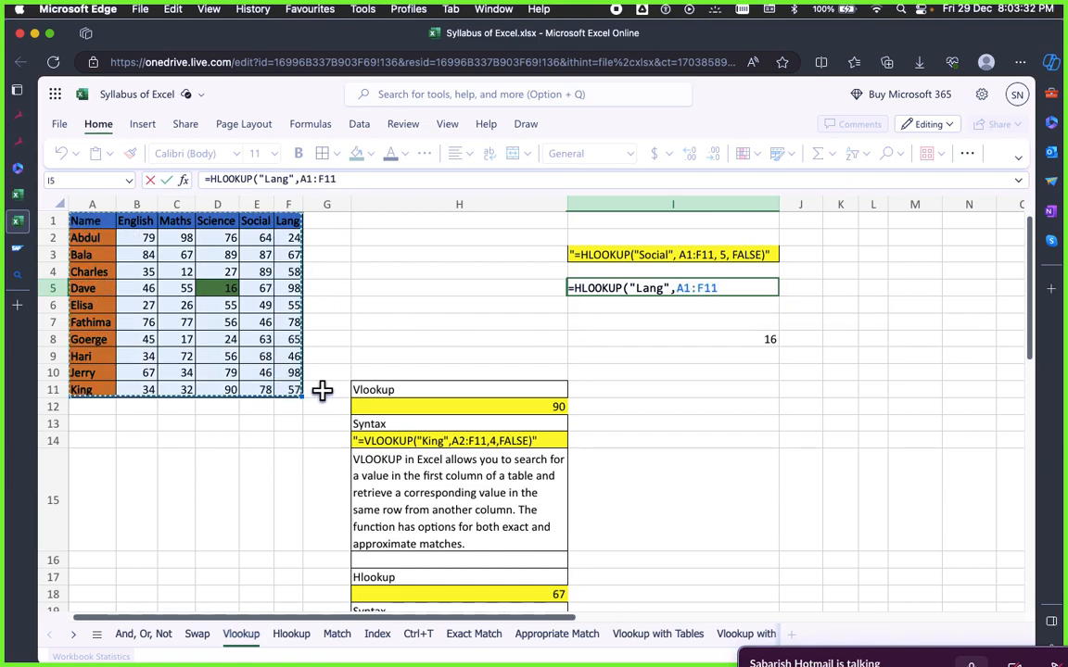
type(",7")
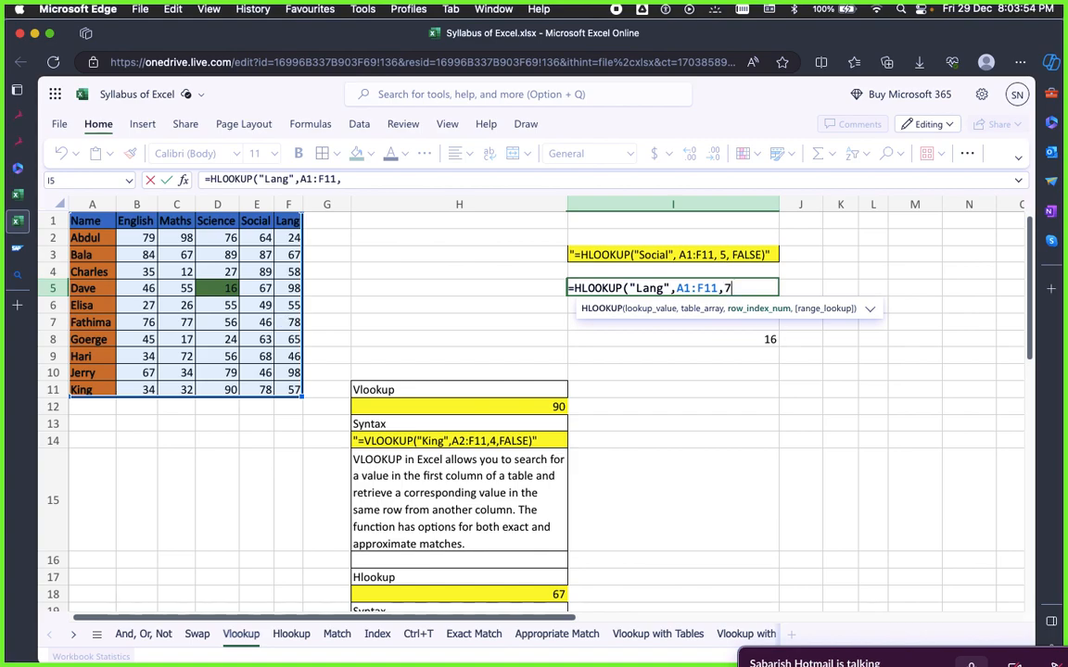
type(",")
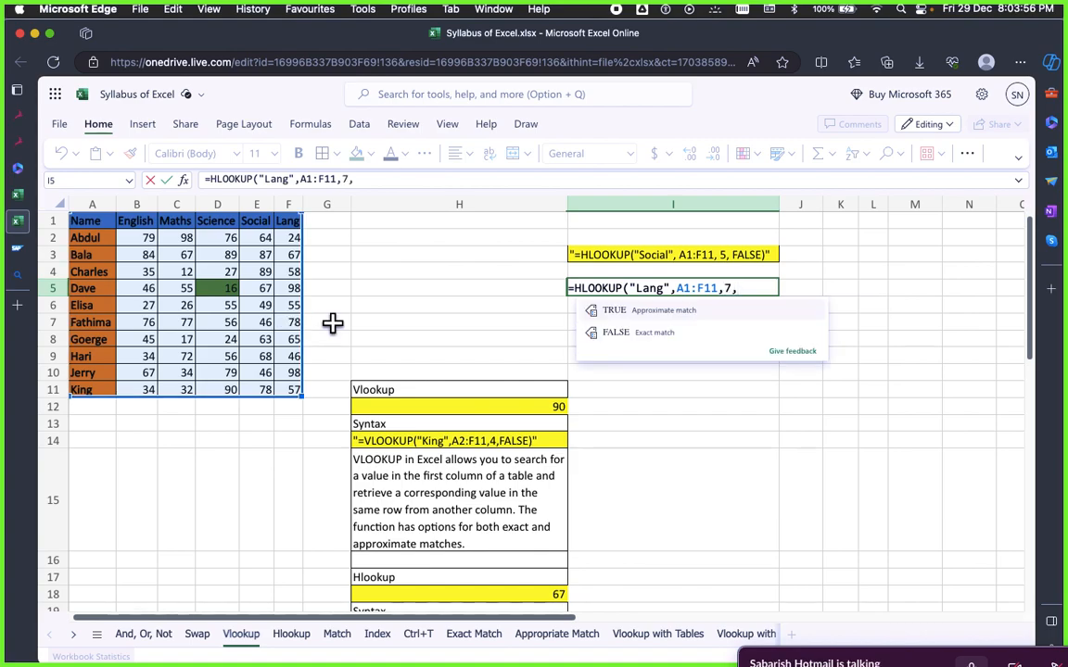
left_click(652, 335)
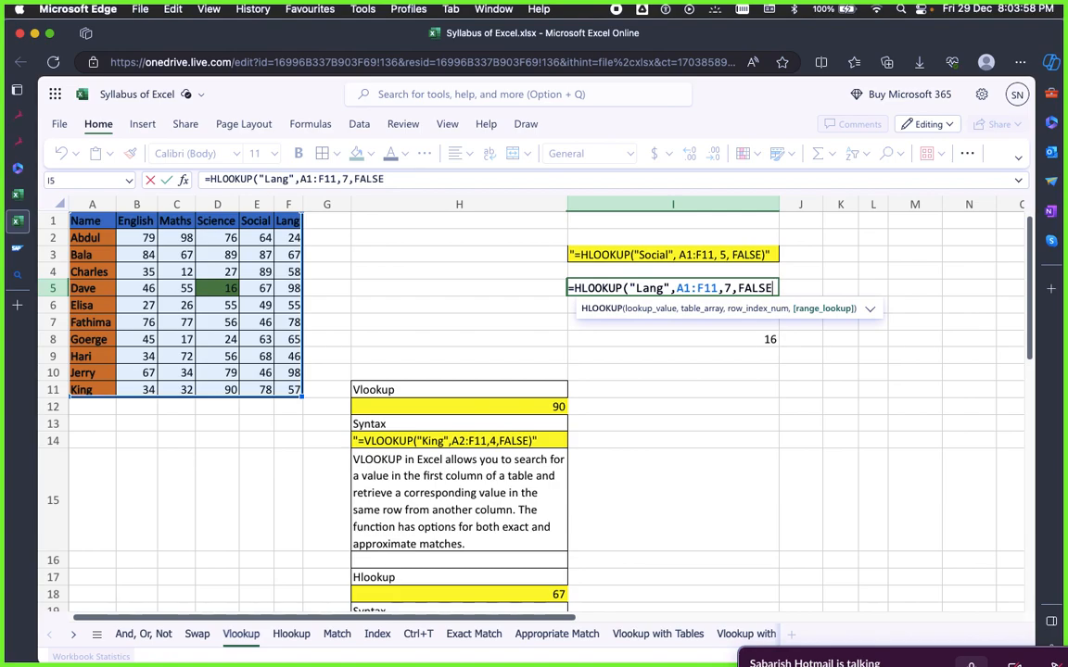
type(")")
key("Return")
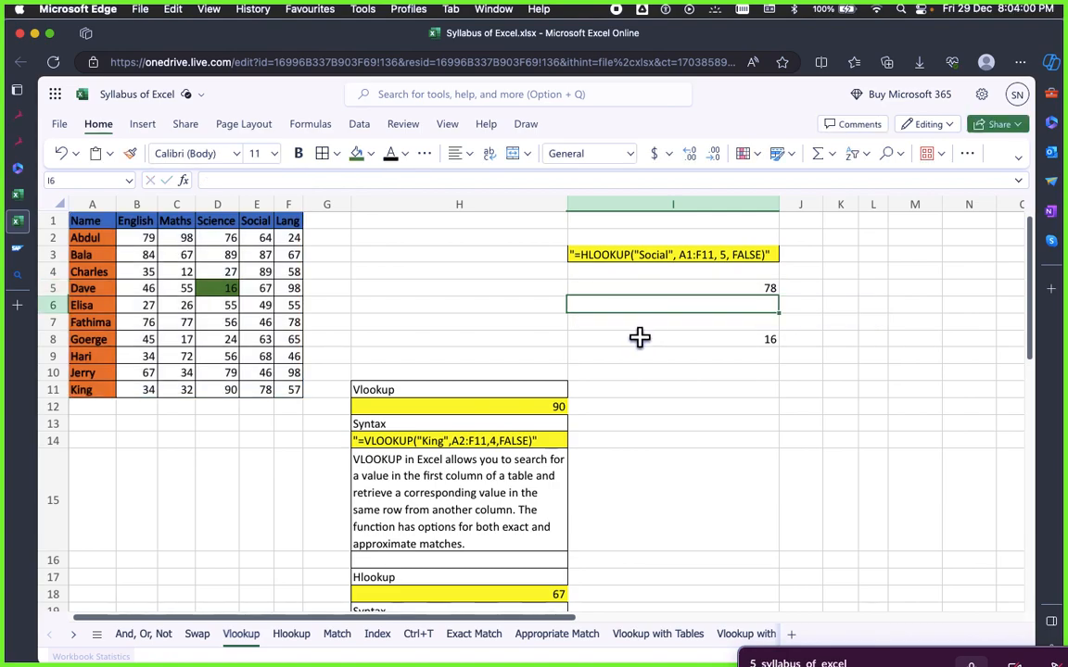
Highlight the matching Lang mark in F7 with the same green fill as D5
left_click(297, 322)
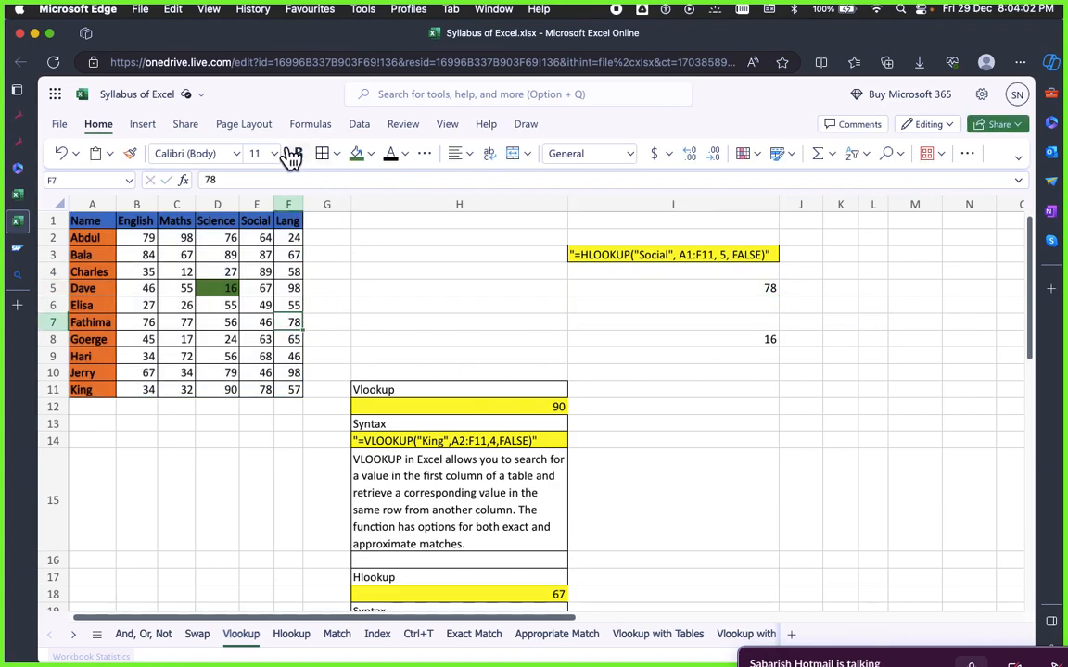
left_click(354, 155)
left_click_drag(608, 407, 608, 423)
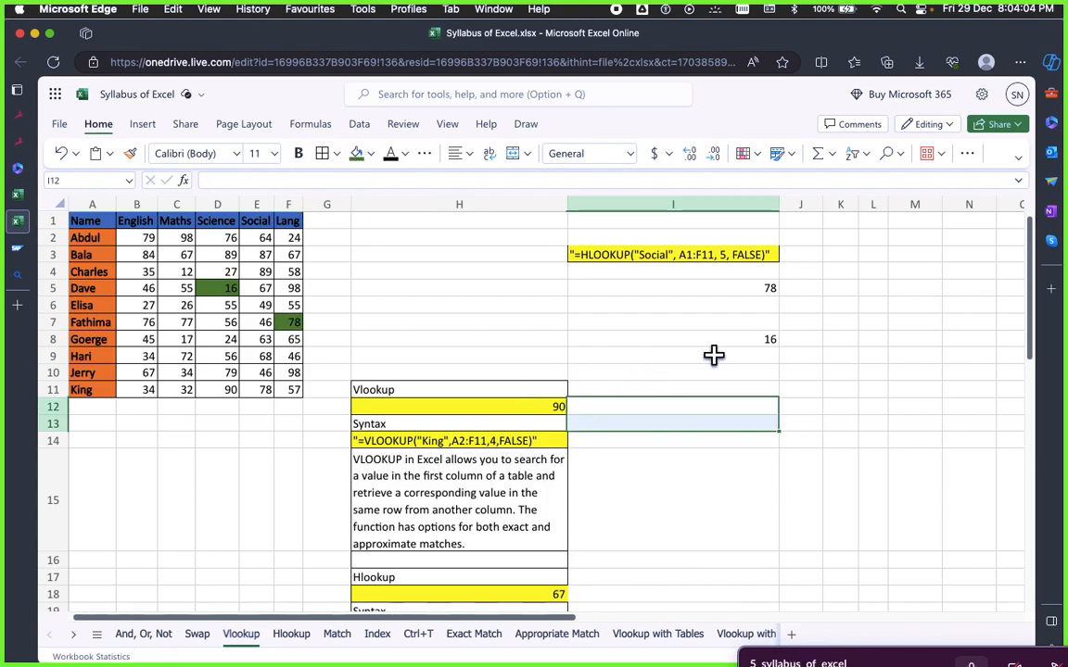
Compare the sample HLOOKUP syntax in I3 with the VLOOKUP syntax in H14
left_click(646, 336)
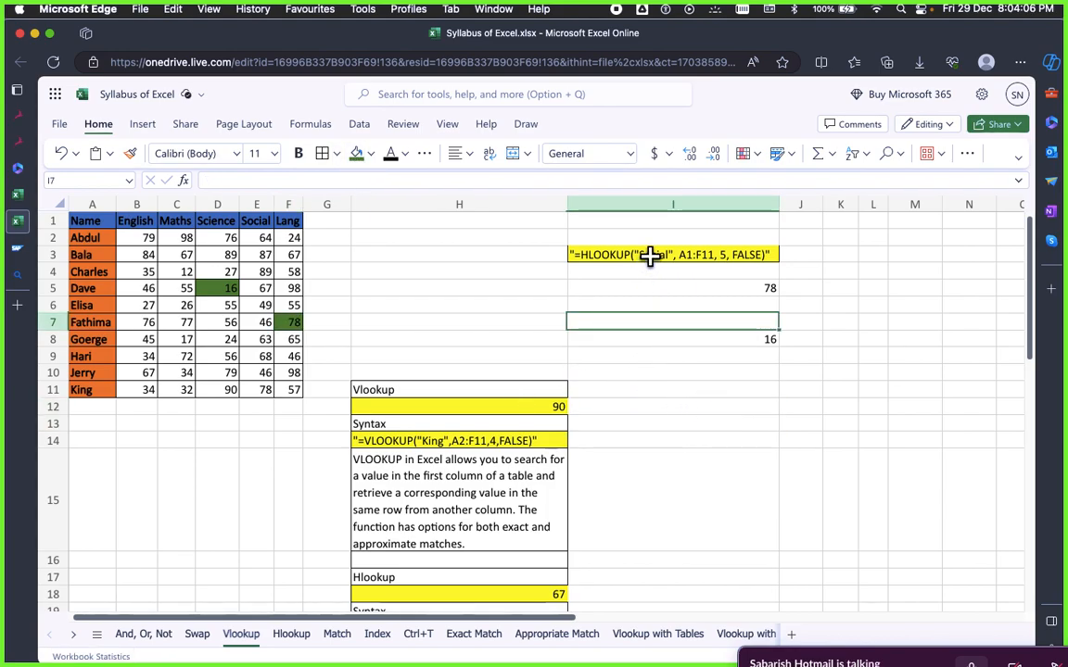
left_click(648, 253)
left_click(653, 336)
left_click(610, 249)
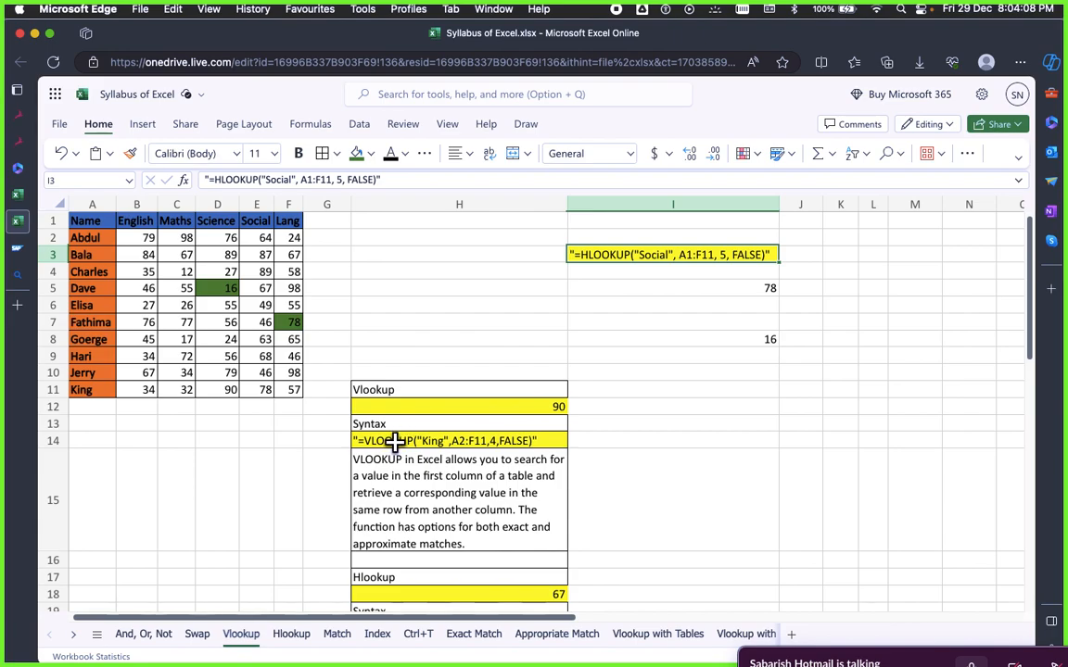
left_click(417, 439)
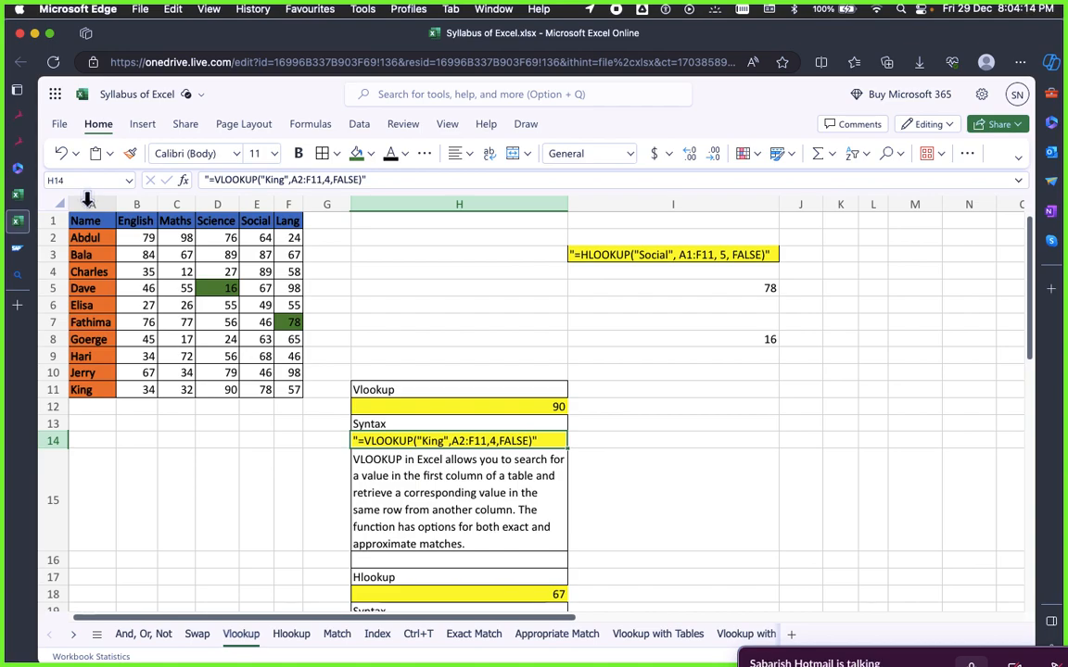
Examine the marks table column by column from A to E, and then the whole lookup range A1:F11
left_click(90, 201)
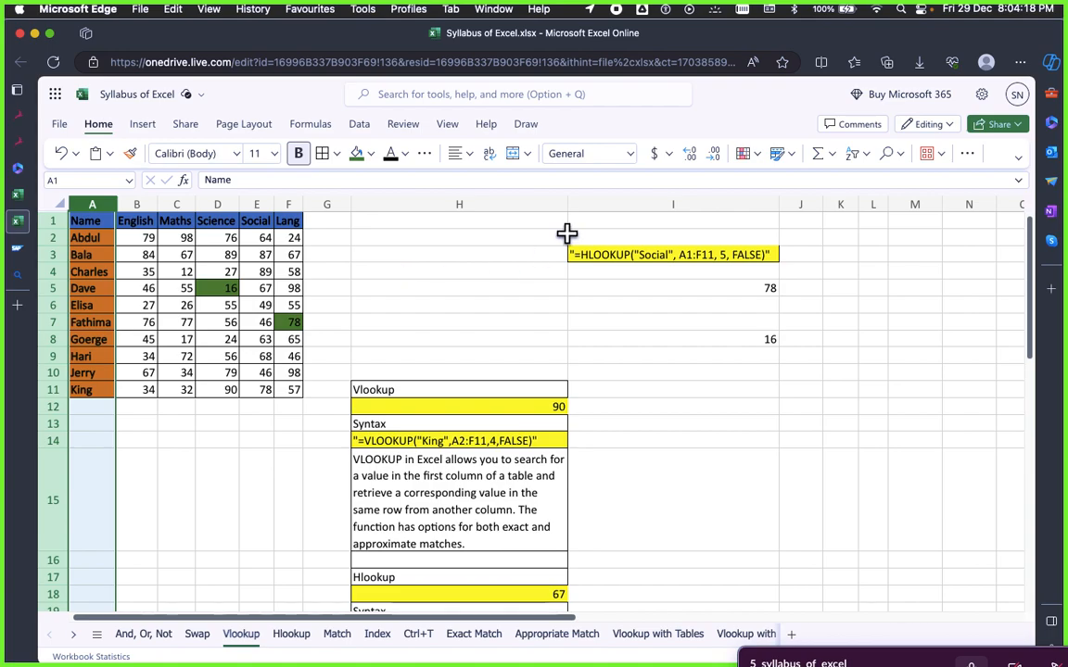
left_click(121, 293)
left_click(89, 201)
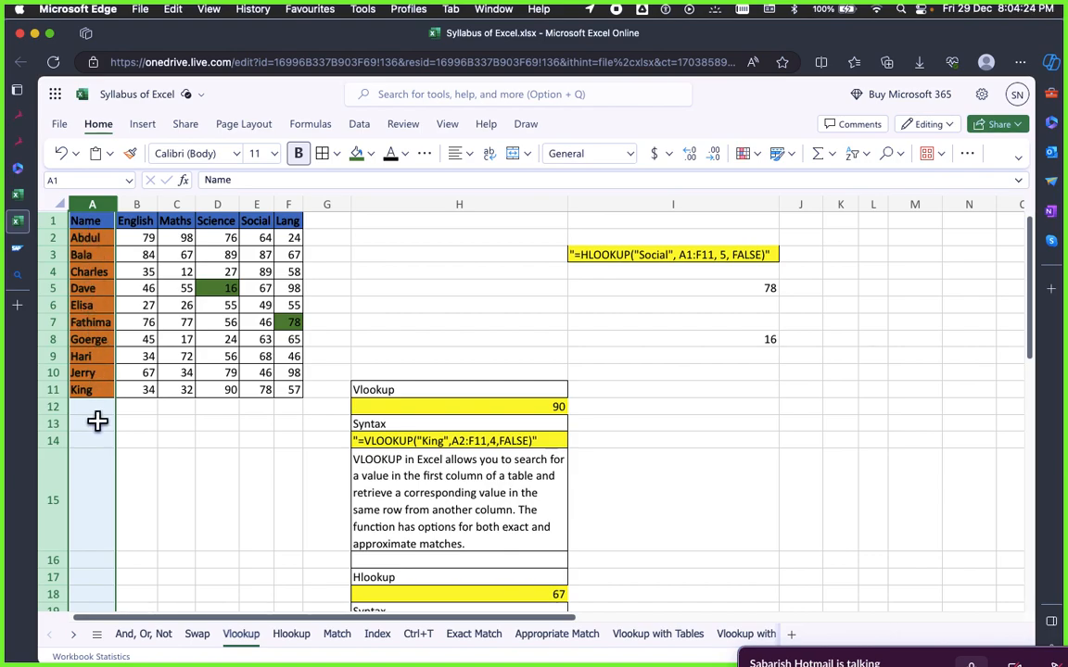
left_click(146, 204)
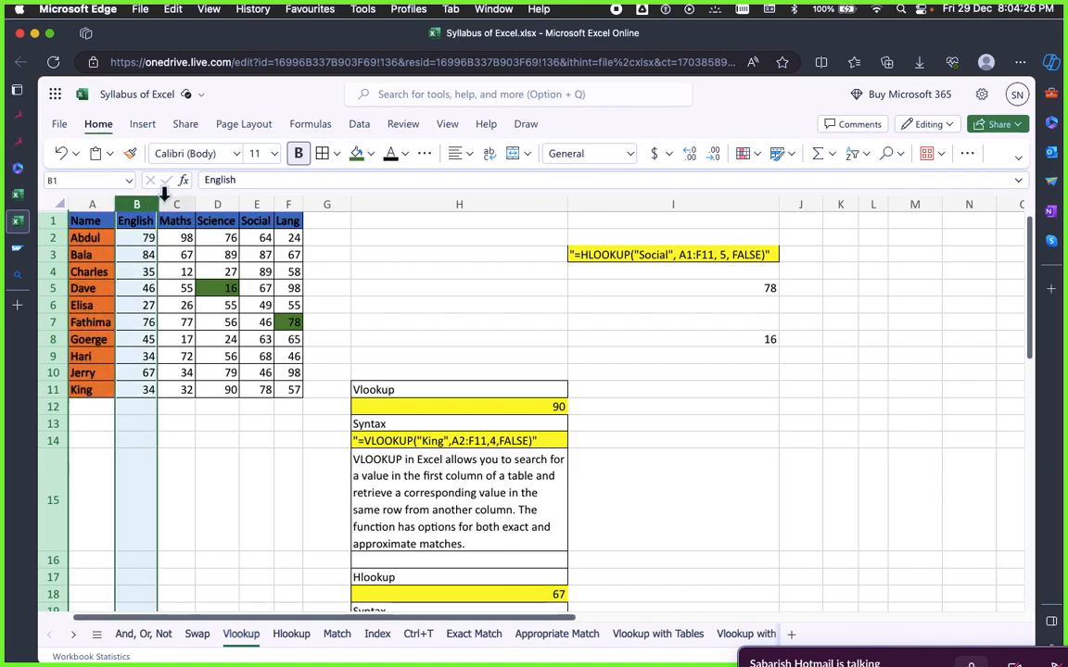
left_click(176, 203)
left_click(217, 204)
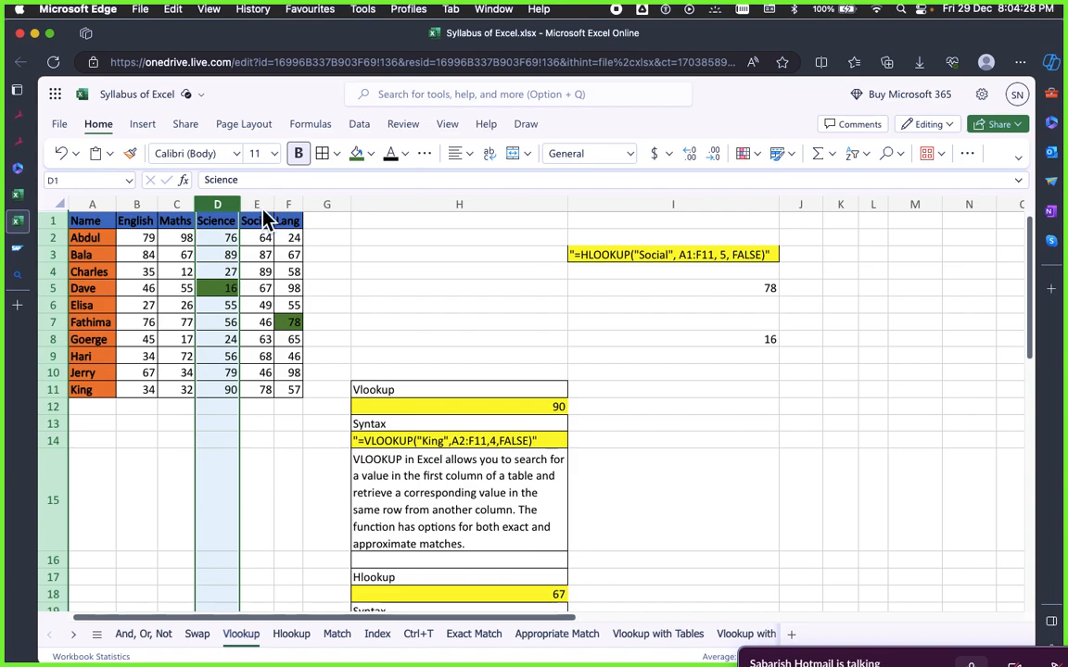
left_click(257, 203)
left_click_drag(79, 220, 286, 383)
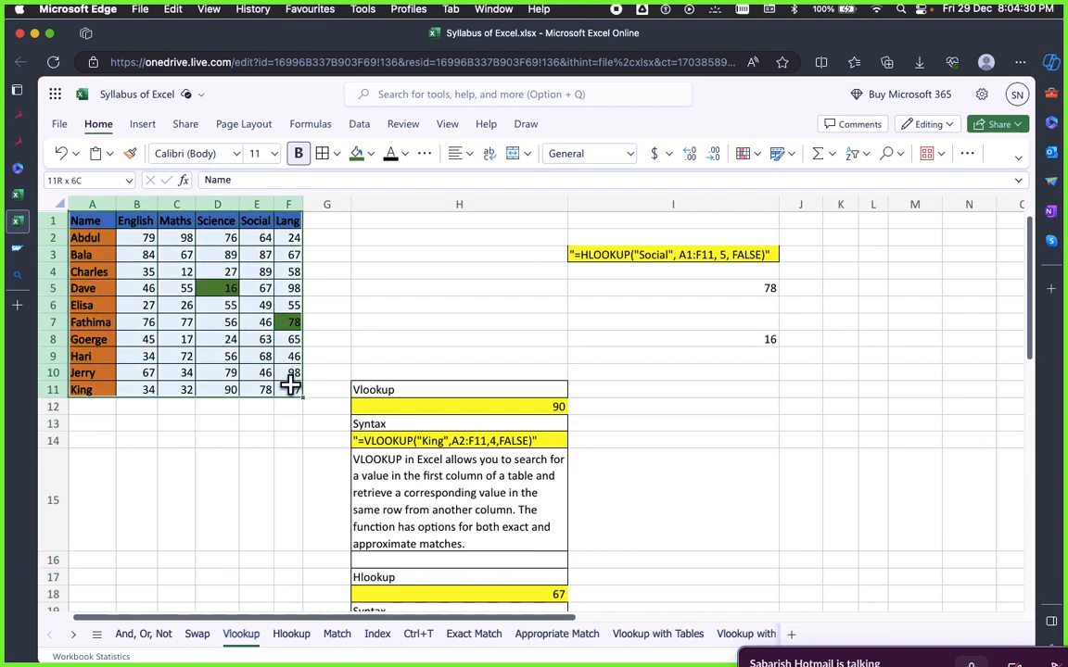
Compare the VLOOKUP explanation in H15 with name column A and the HLOOKUP explanation in H21
left_click(443, 489)
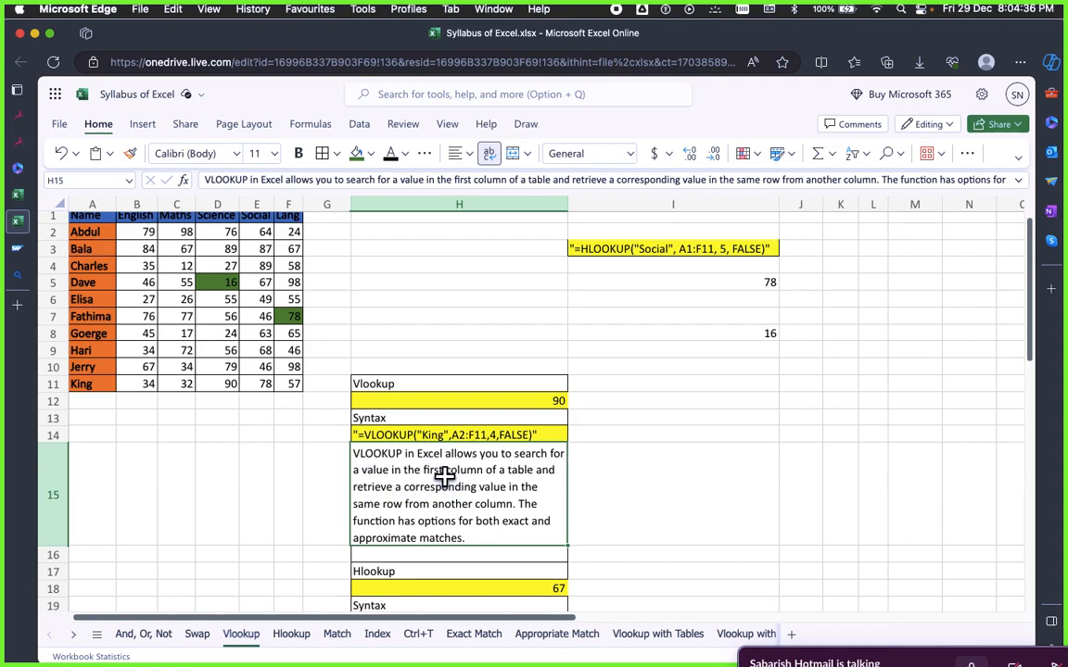
scroll(84, 226, "up", 1)
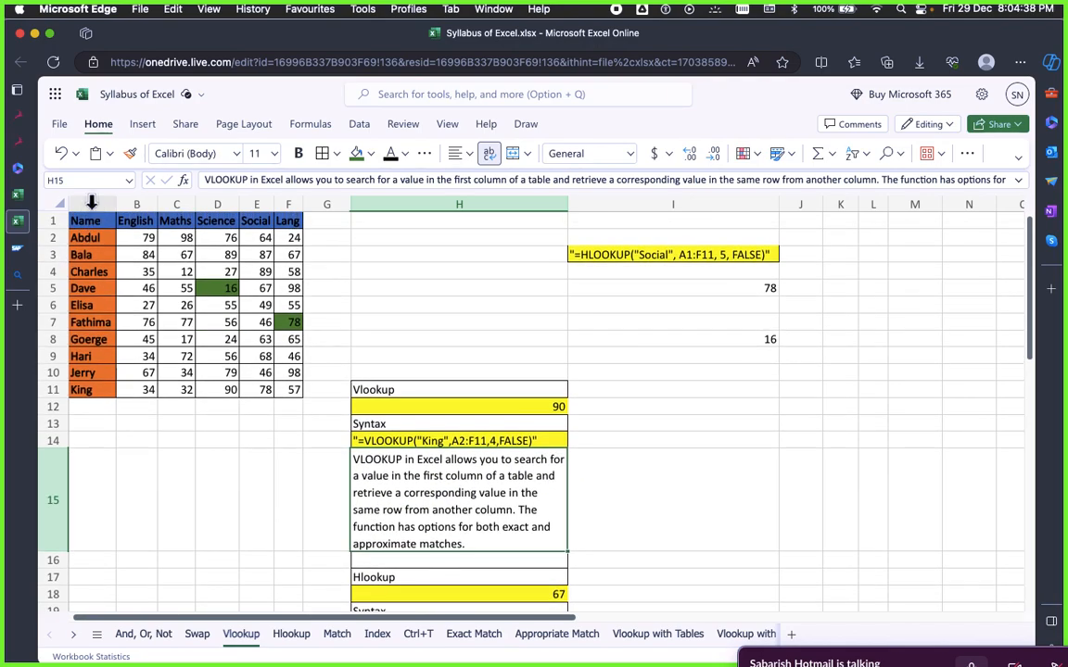
left_click(90, 204)
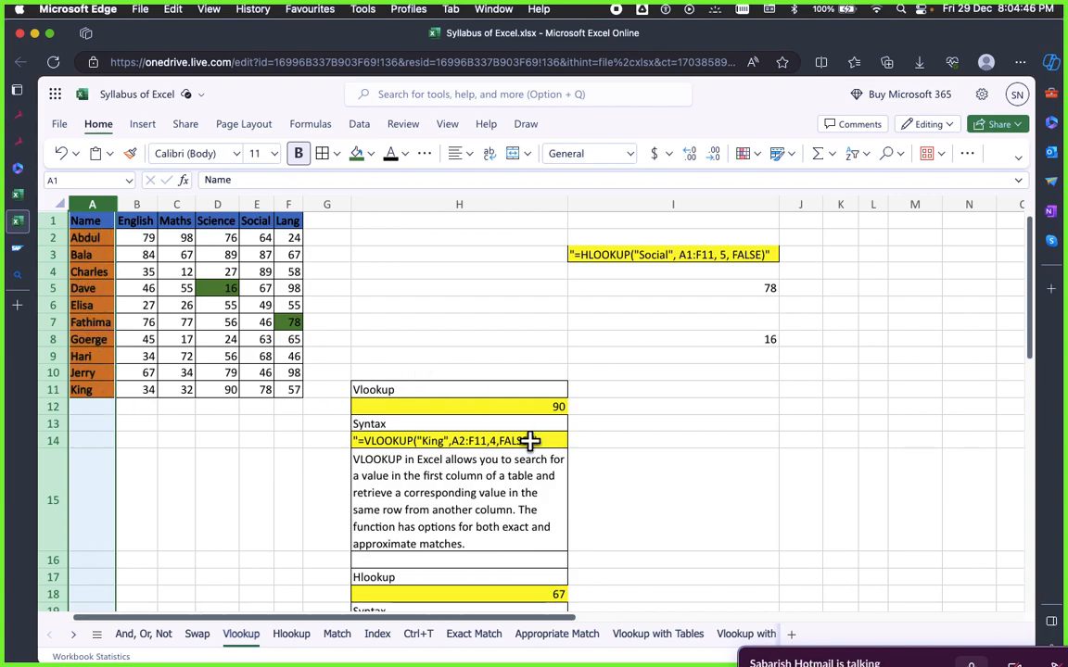
left_click(422, 484)
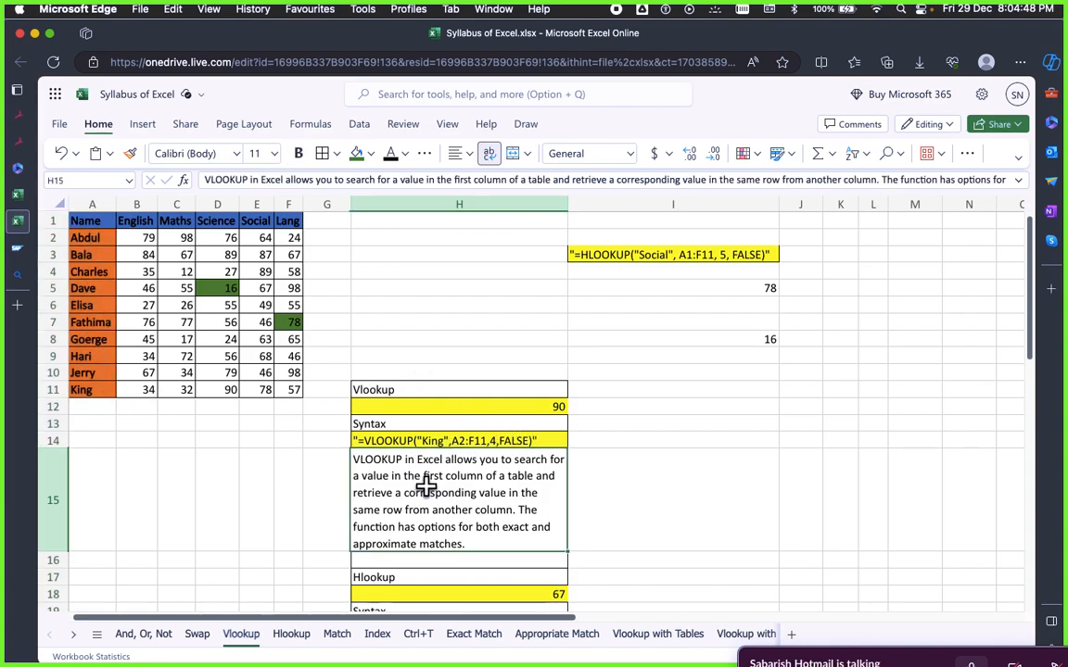
scroll(445, 463, "down", 4)
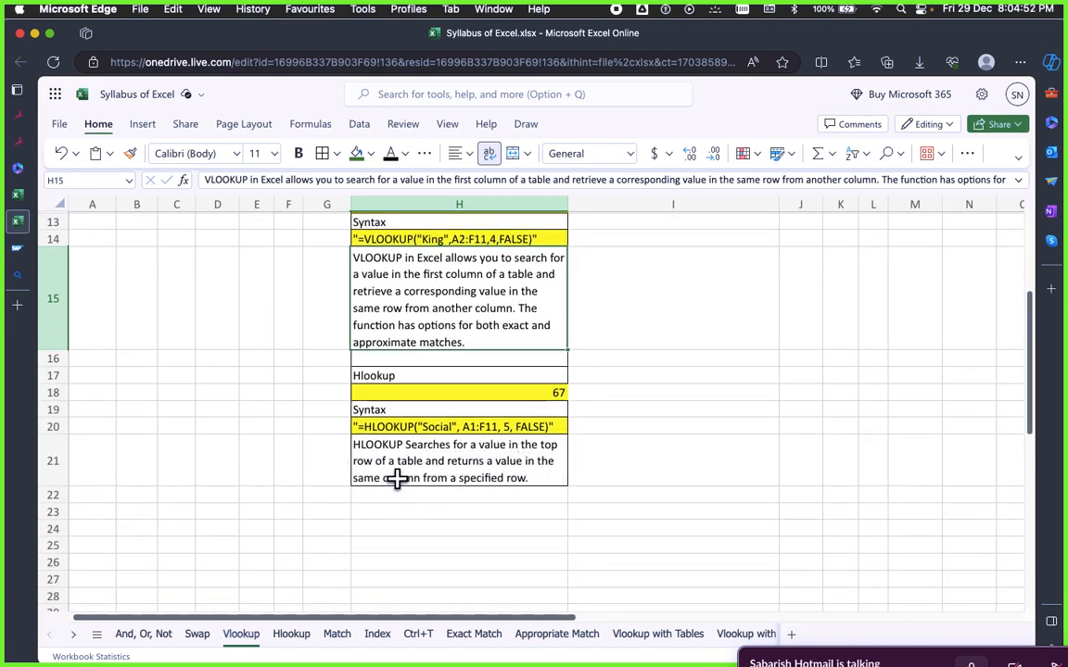
scroll(560, 478, "up", 5)
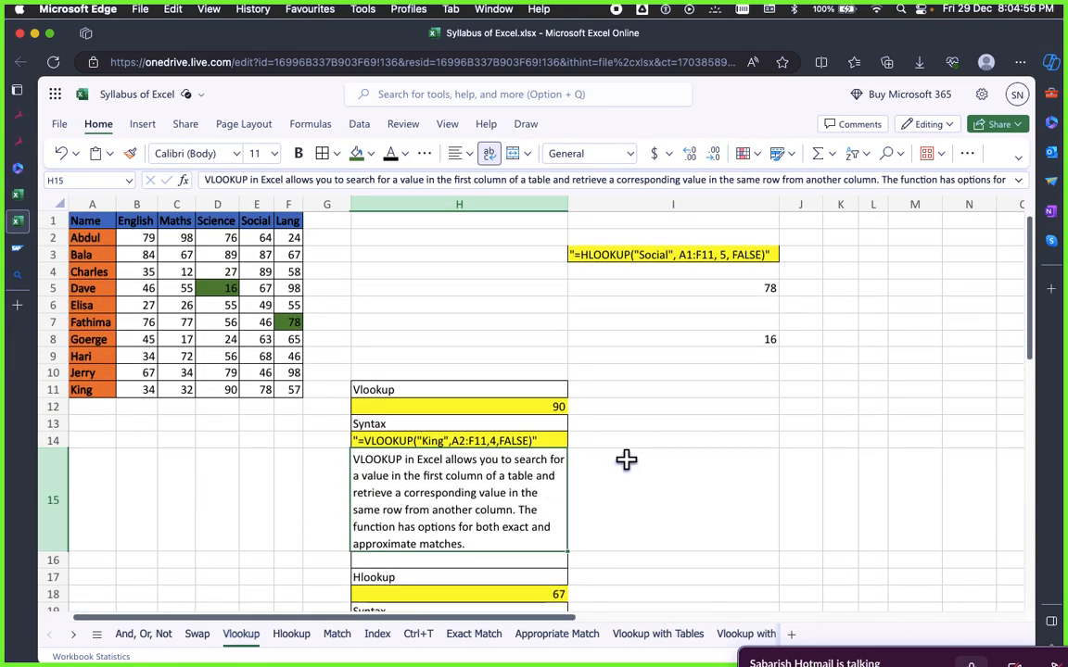
Examine the header row, the first student row and column A as the search areas for HLOOKUP and VLOOKUP
left_click(707, 321)
left_click(641, 272)
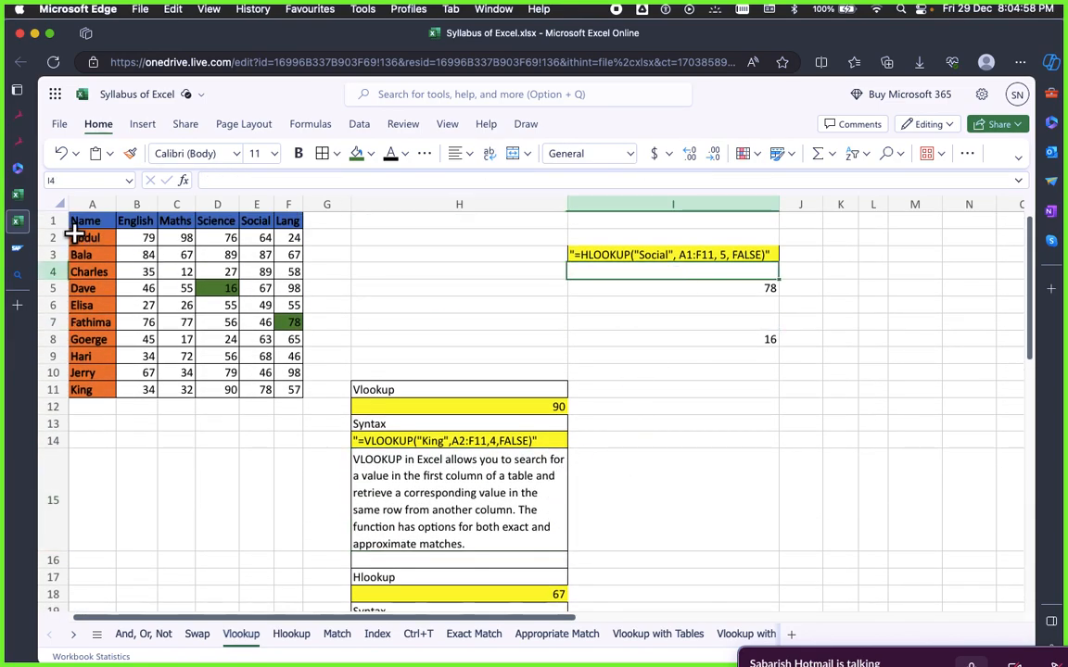
left_click_drag(83, 221, 396, 222)
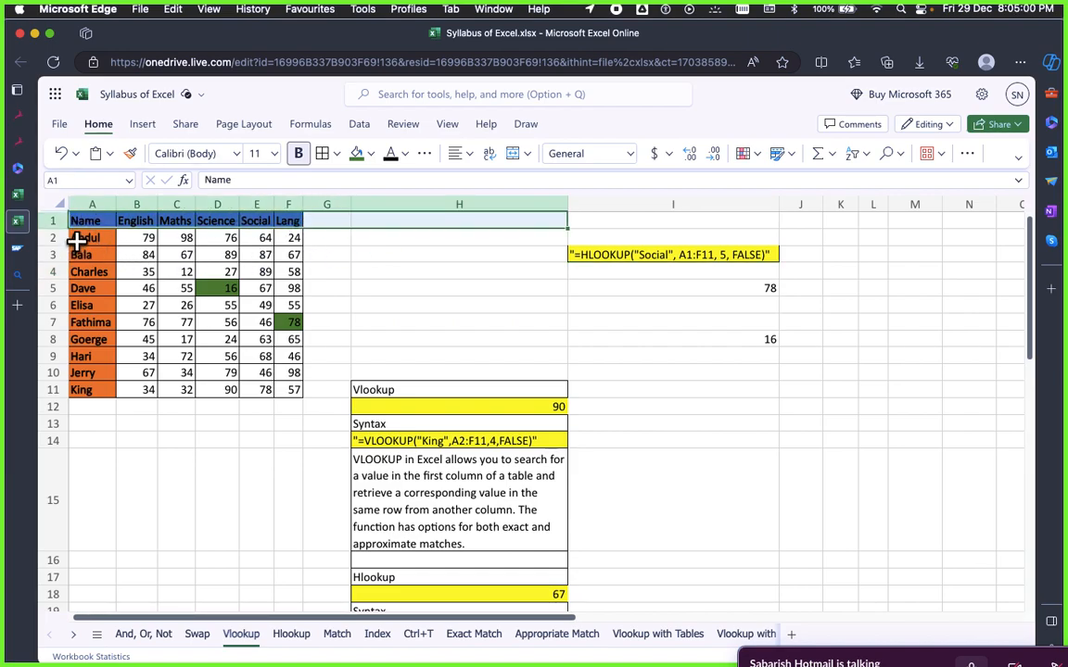
left_click_drag(79, 238, 409, 238)
left_click(393, 269)
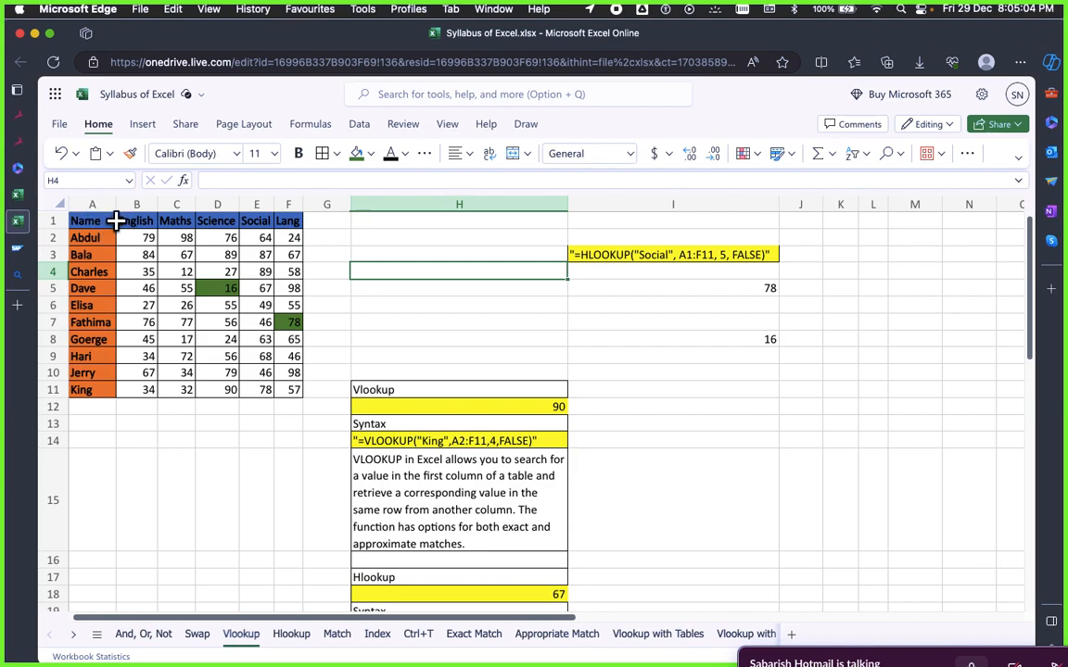
left_click(88, 204)
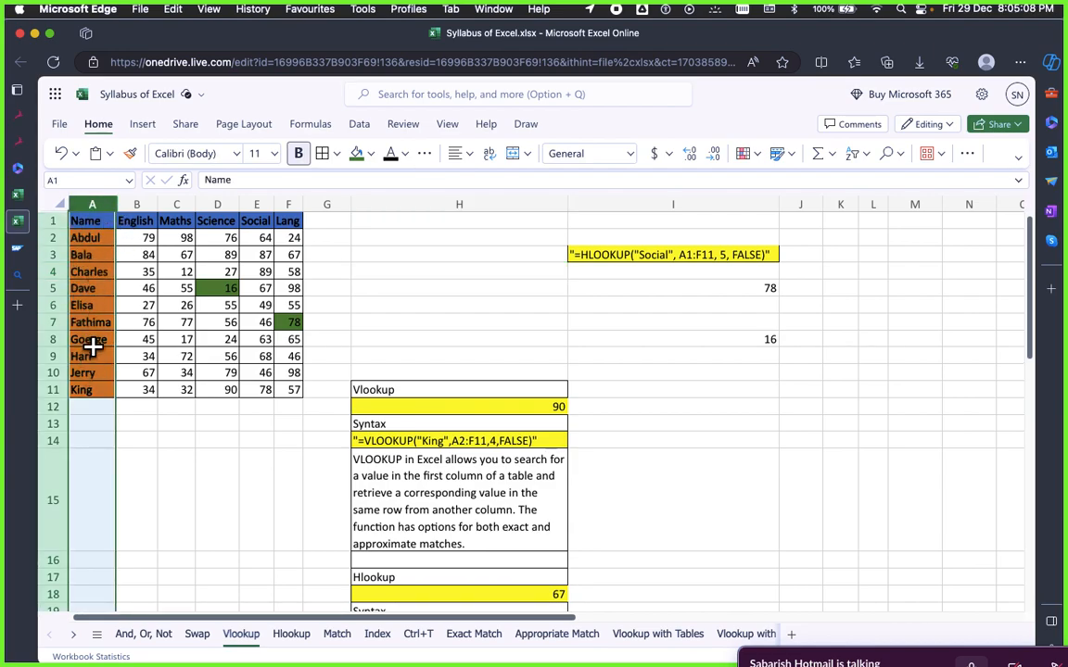
left_click(362, 341)
scroll(362, 340, "down", 6)
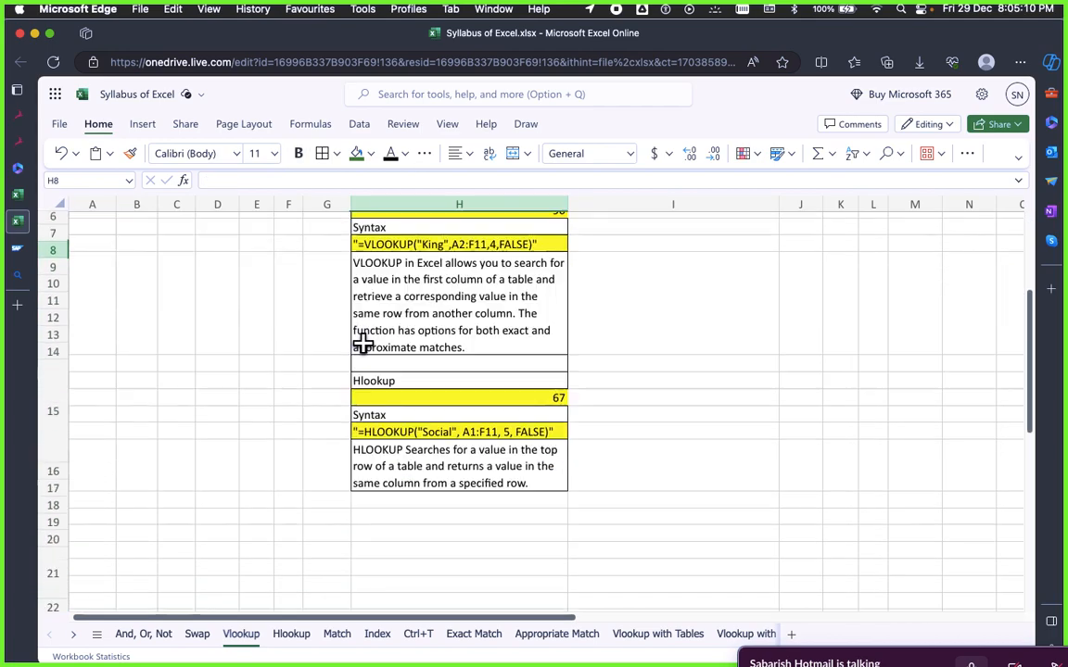
scroll(354, 370, "up", 6)
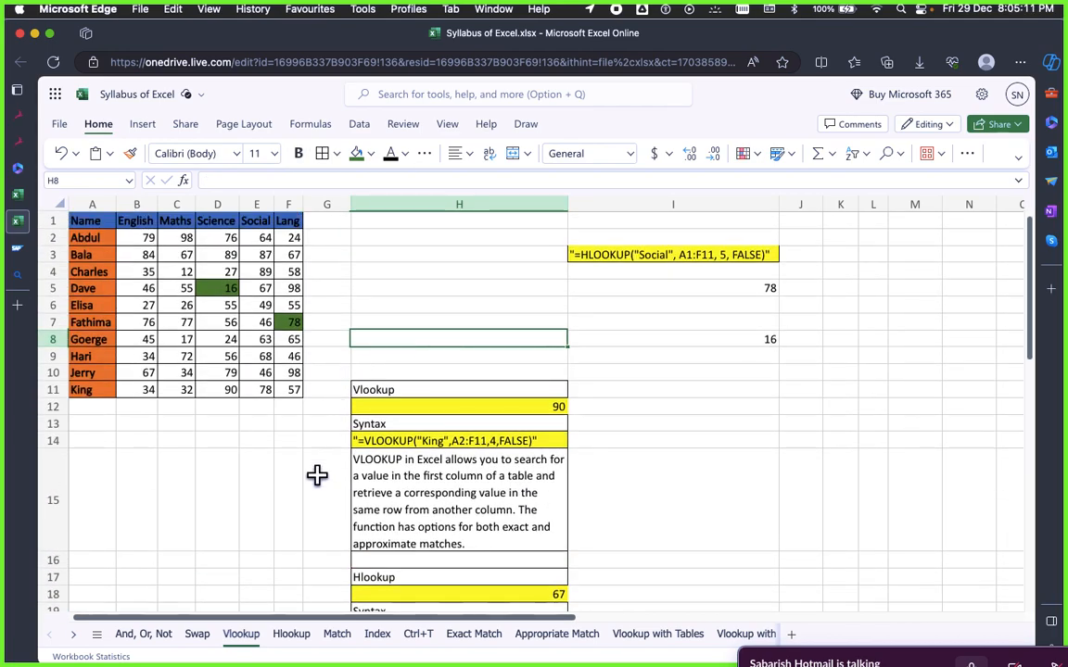
On the Hlookup sheet, turn the formula in L8 into the quoted text "=HLOOKUP("J*", A1:K6, 3,FALSE)"
left_click(293, 634)
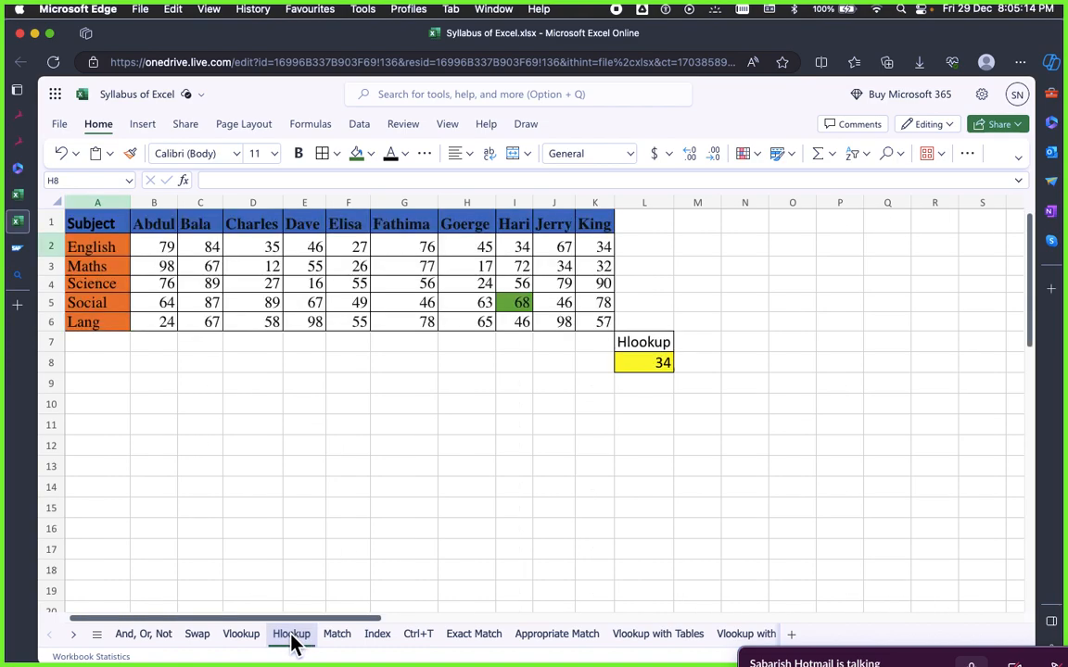
left_click(304, 398)
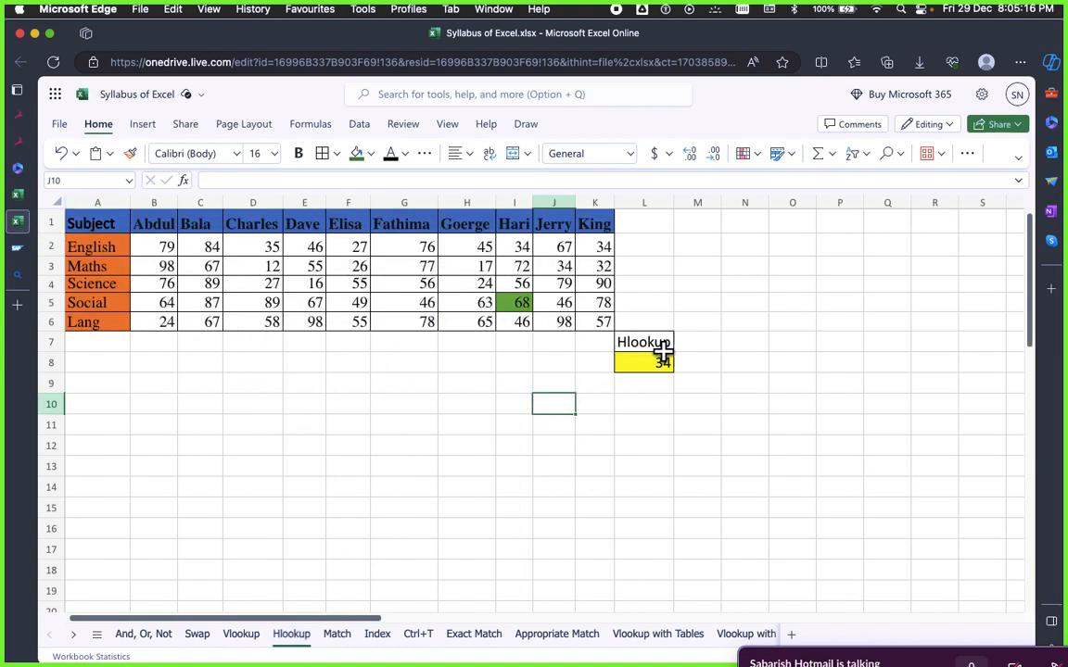
left_click(658, 348)
left_click(639, 362)
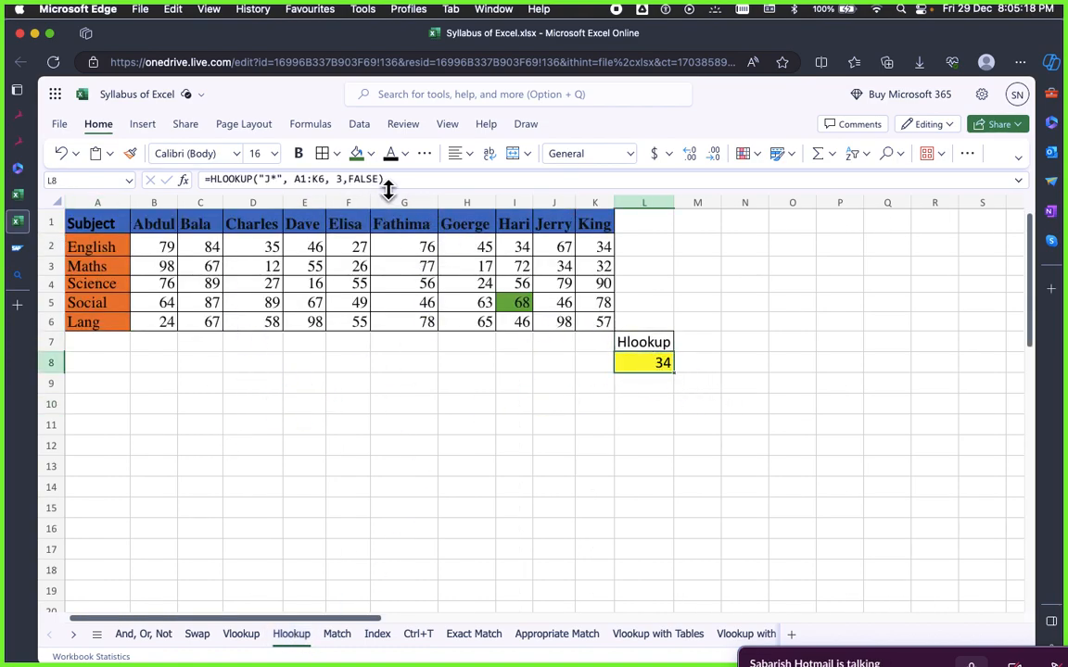
left_click(207, 179)
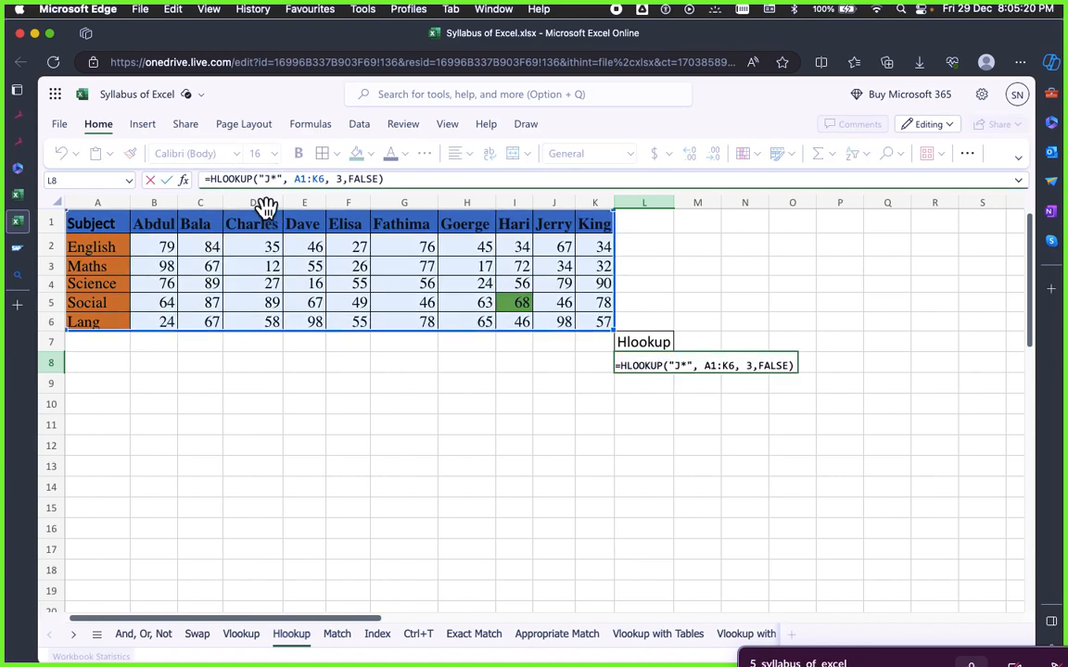
type("'")
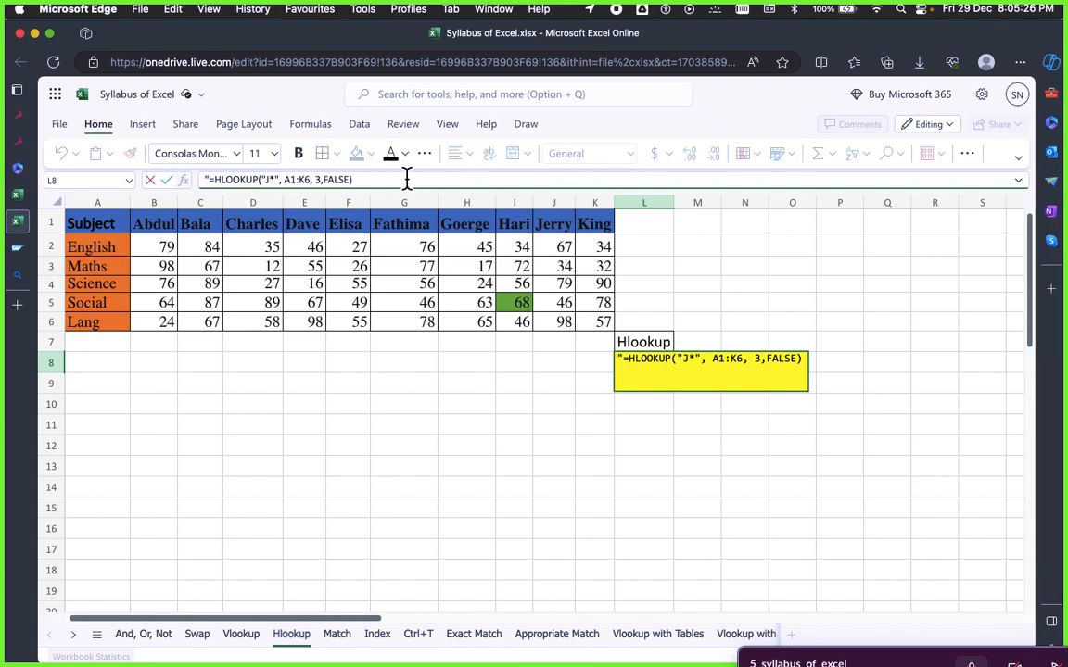
type("\"")
left_click(647, 424)
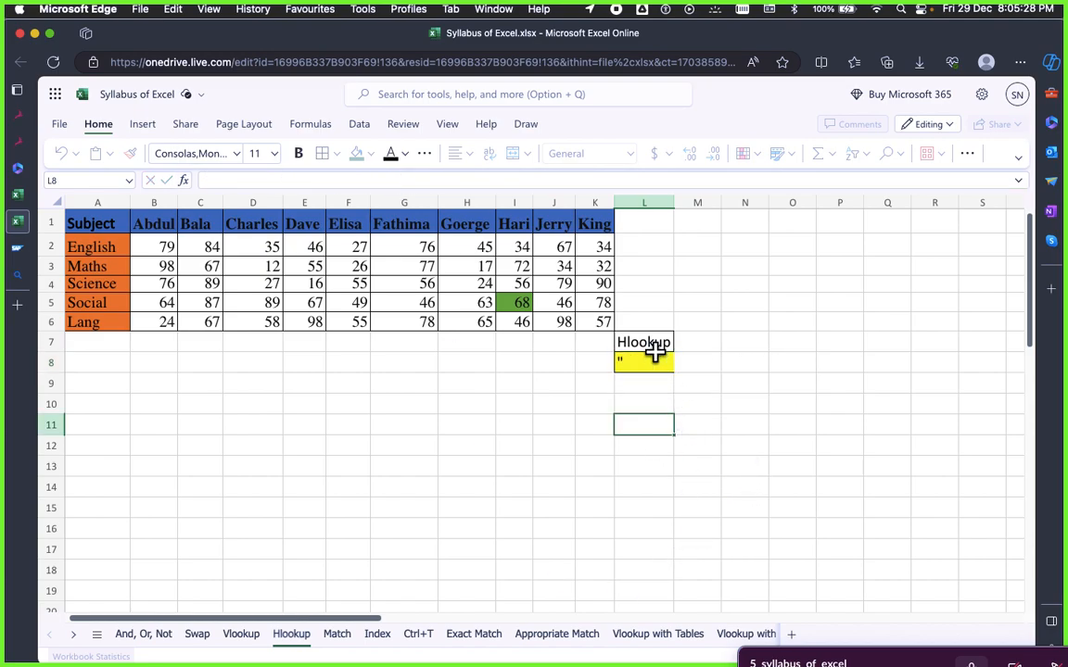
left_click(652, 347)
left_click(713, 465)
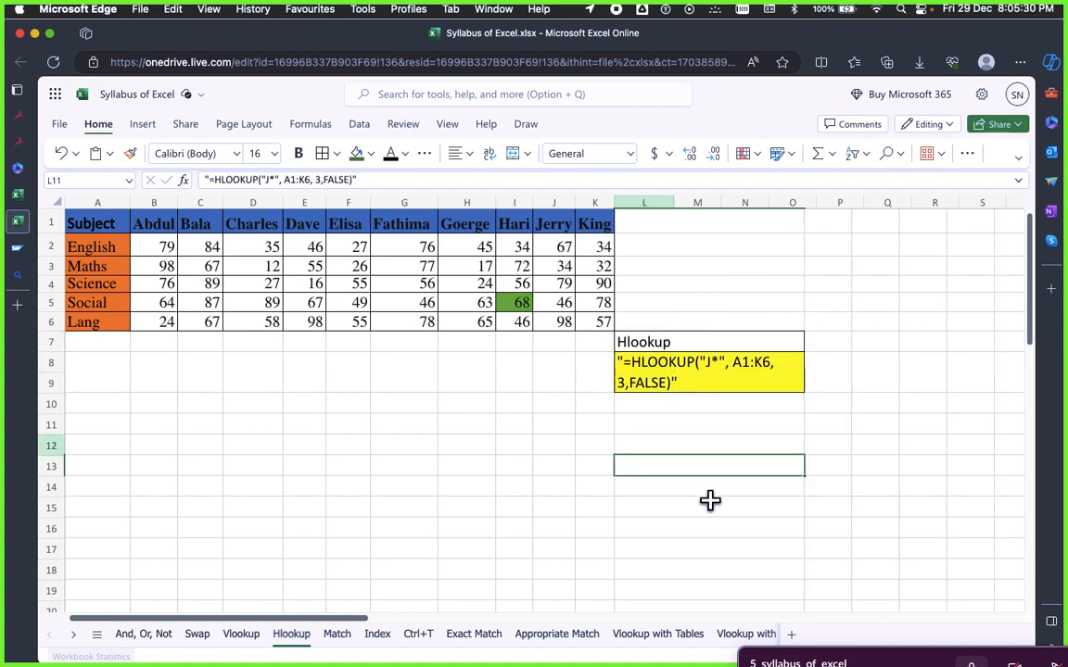
left_click(710, 504)
left_click(668, 420)
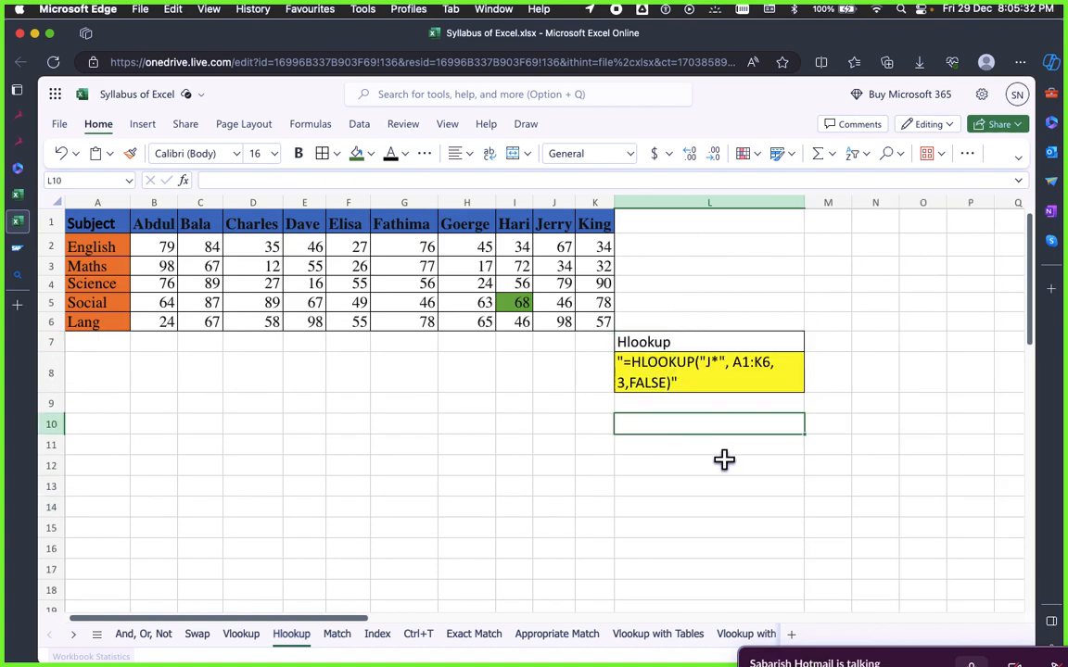
type("=")
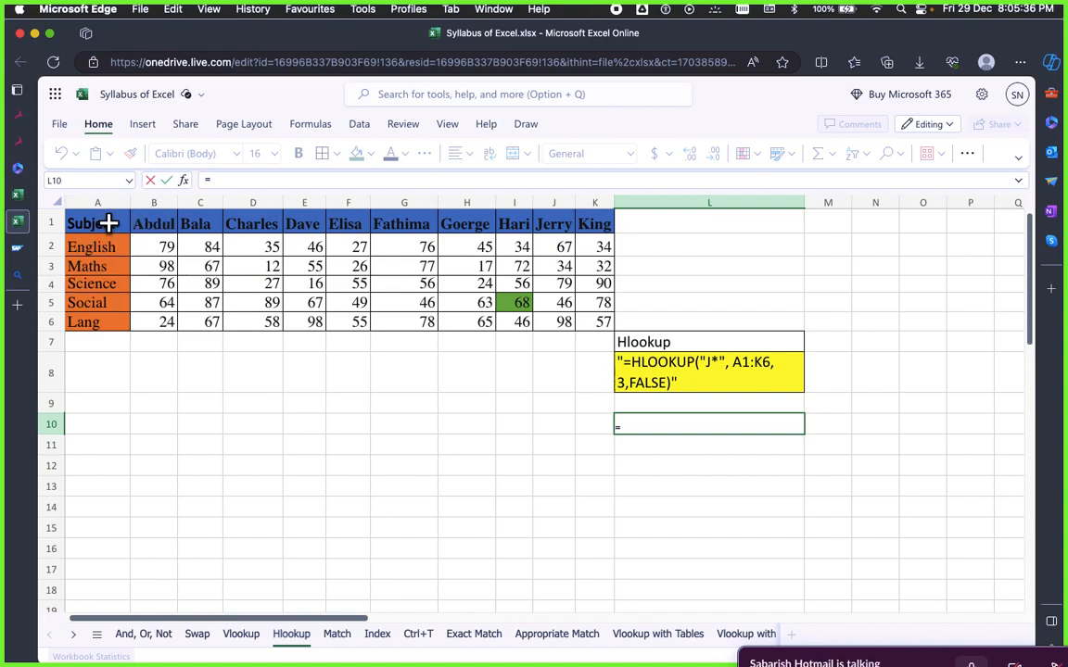
left_click(530, 309)
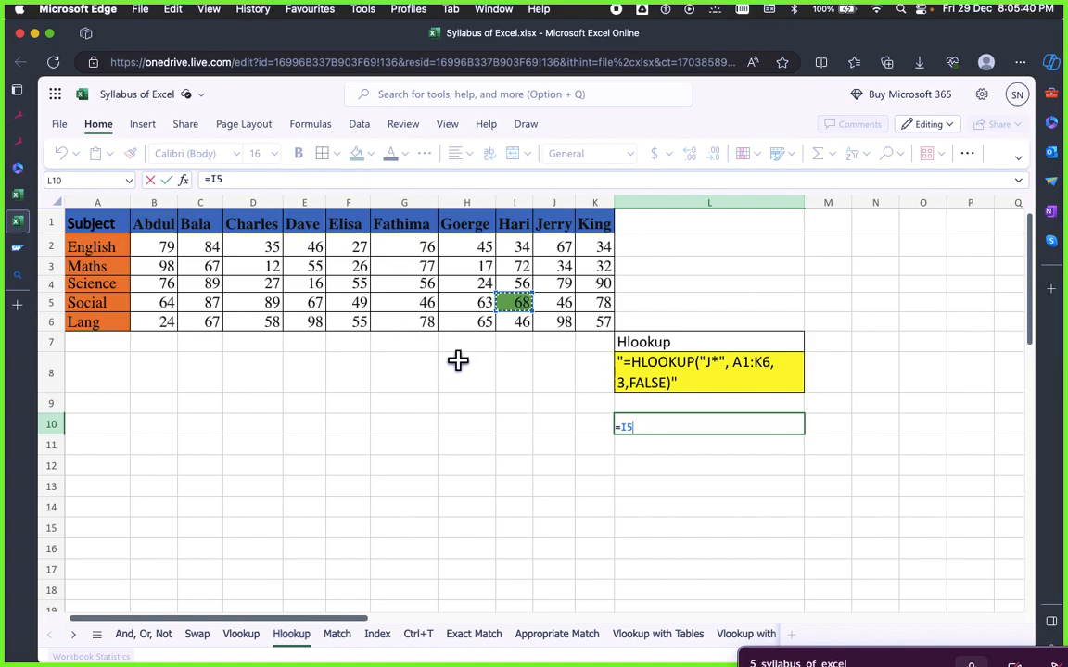
key("Escape")
Replace the green fill of the Social mark in I5 with white
left_click(507, 302)
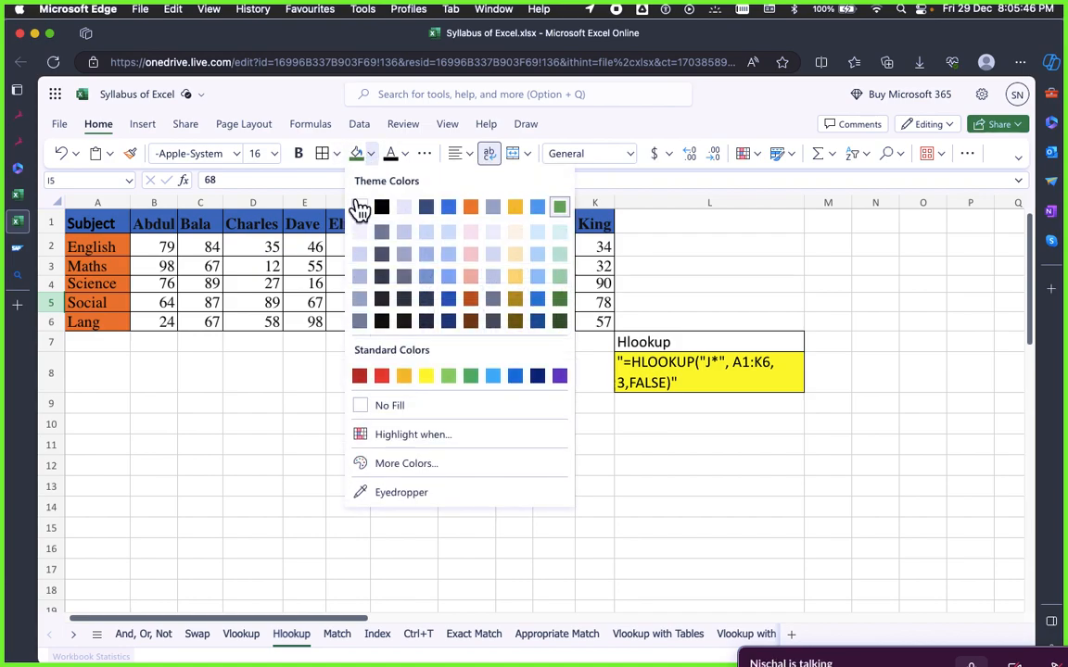
left_click(359, 201)
left_click(593, 399)
left_click(643, 428)
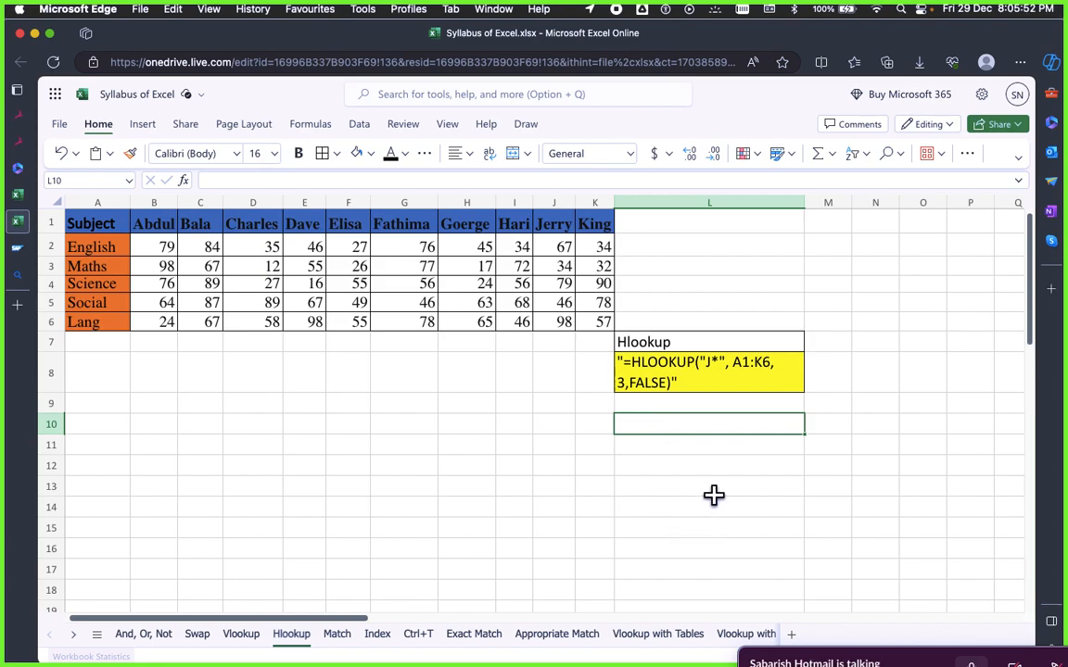
left_click(681, 483)
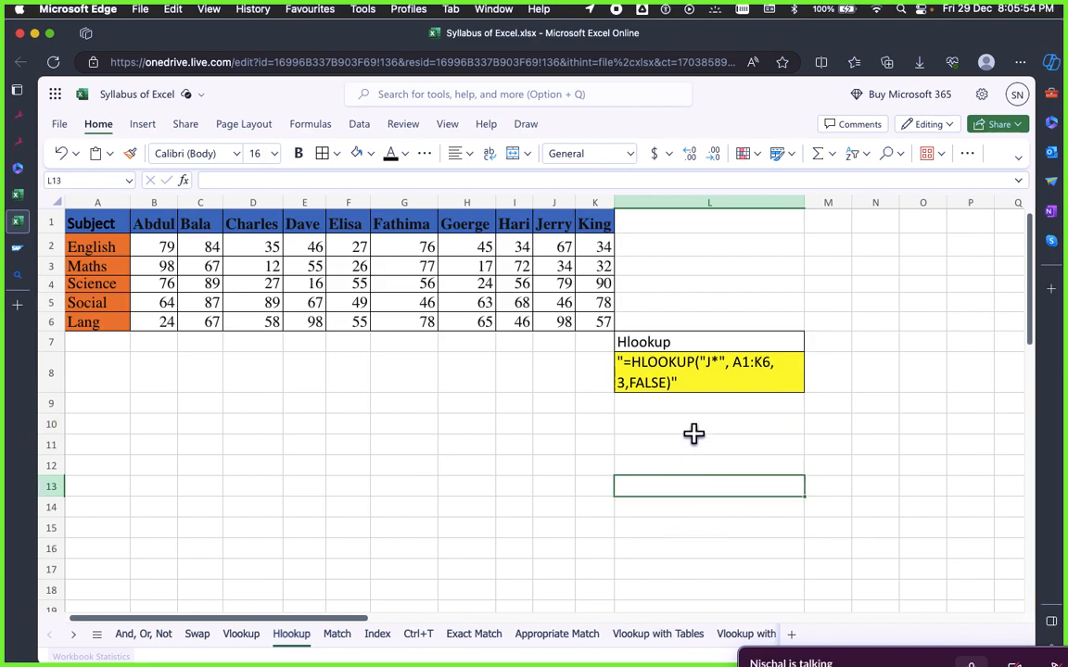
left_click(691, 437)
left_click(684, 408)
left_click(671, 471)
left_click(672, 427)
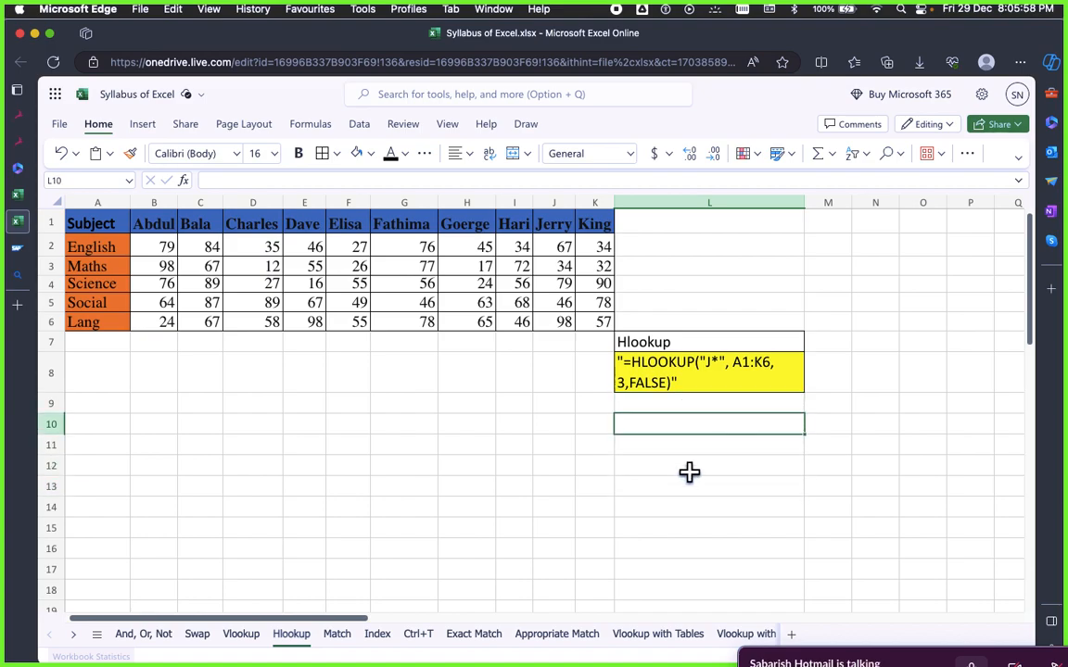
left_click(681, 478)
left_click(684, 422)
left_click(692, 447)
left_click(675, 423)
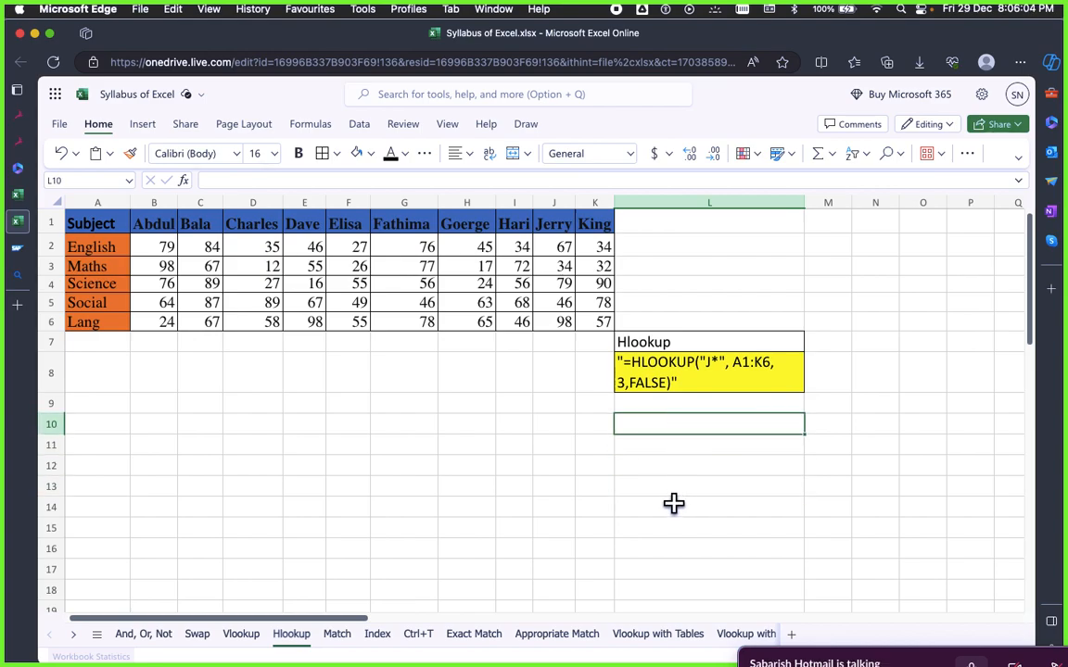
left_click(711, 364)
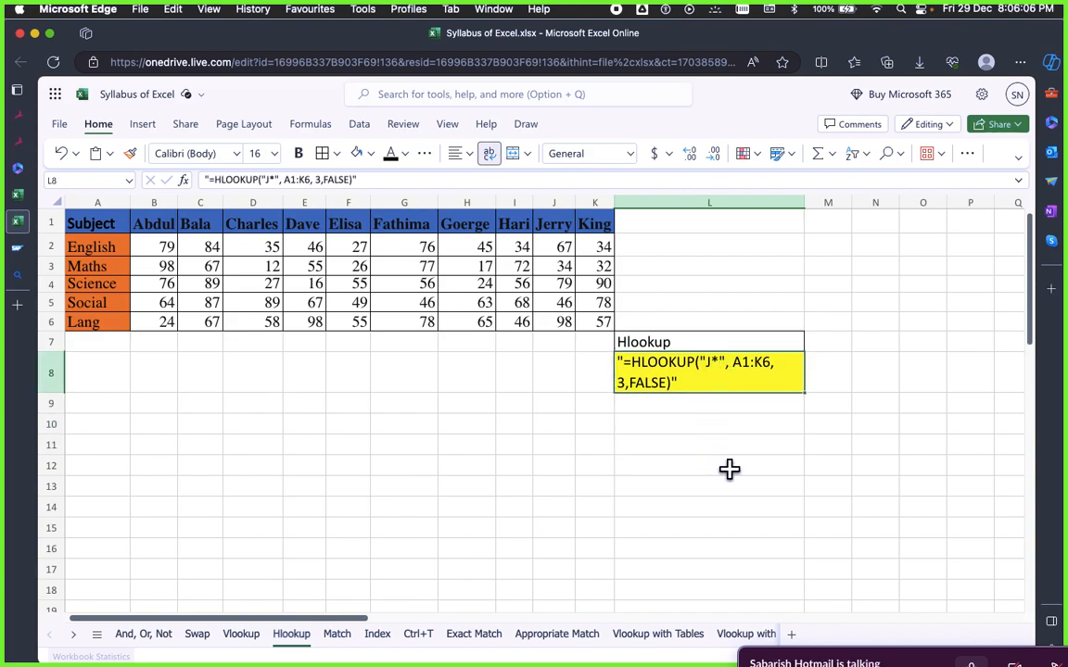
scroll(717, 437, "down", 1)
scroll(715, 443, "up", 1)
left_click(679, 442)
left_click(677, 458)
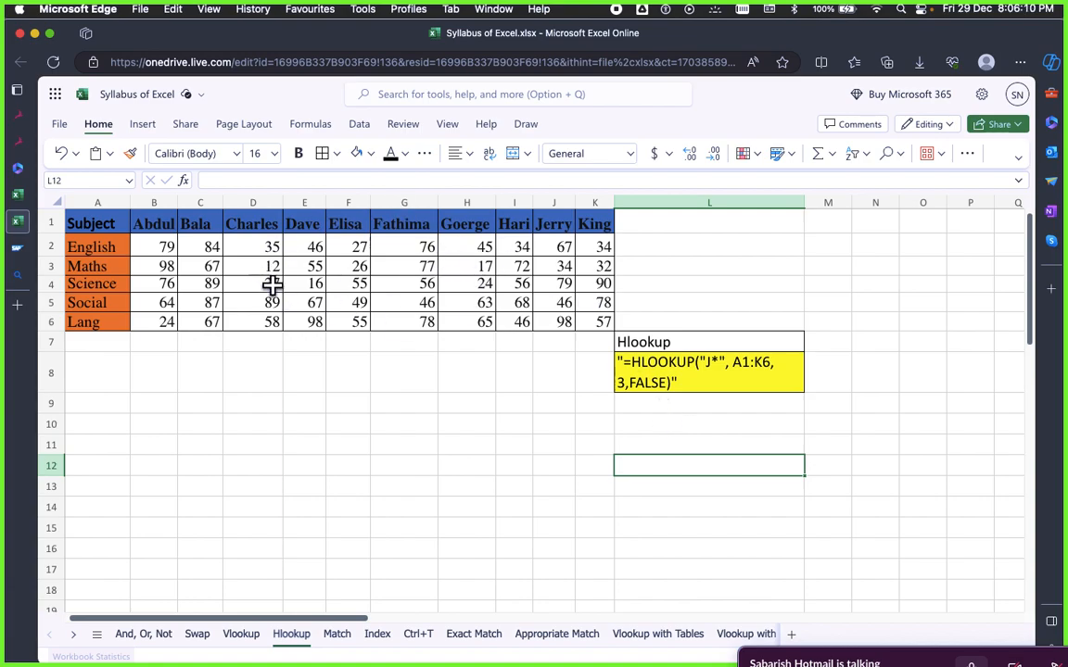
Start an HLOOKUP formula in cell L10 with "C*" as the lookup value
left_click(656, 440)
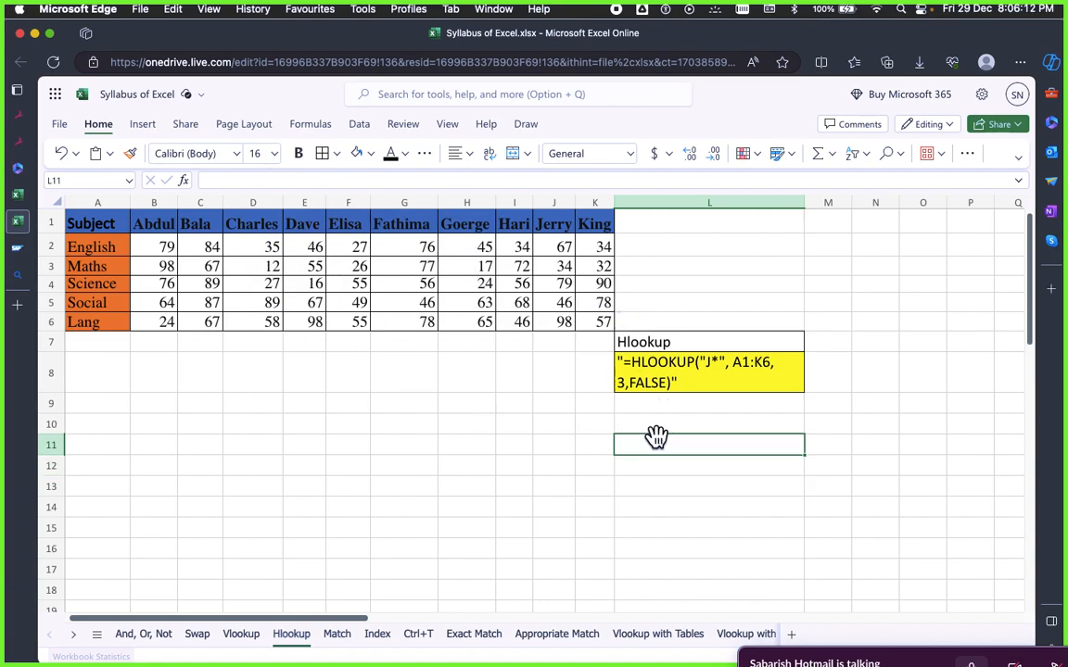
key("Up")
type("-")
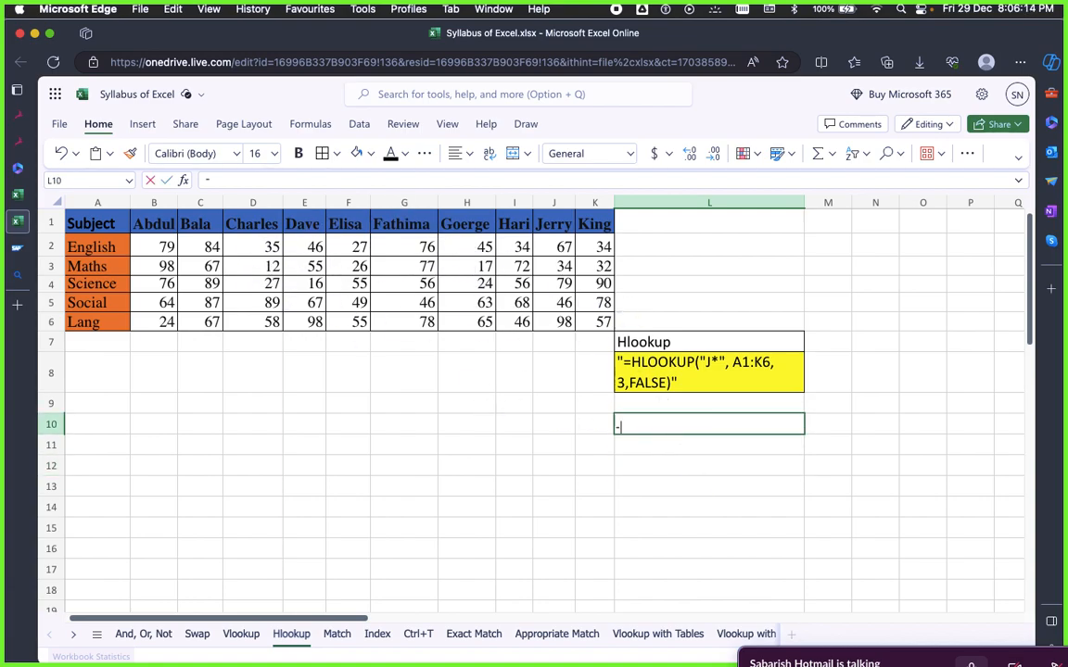
key("BackSpace")
type("=")
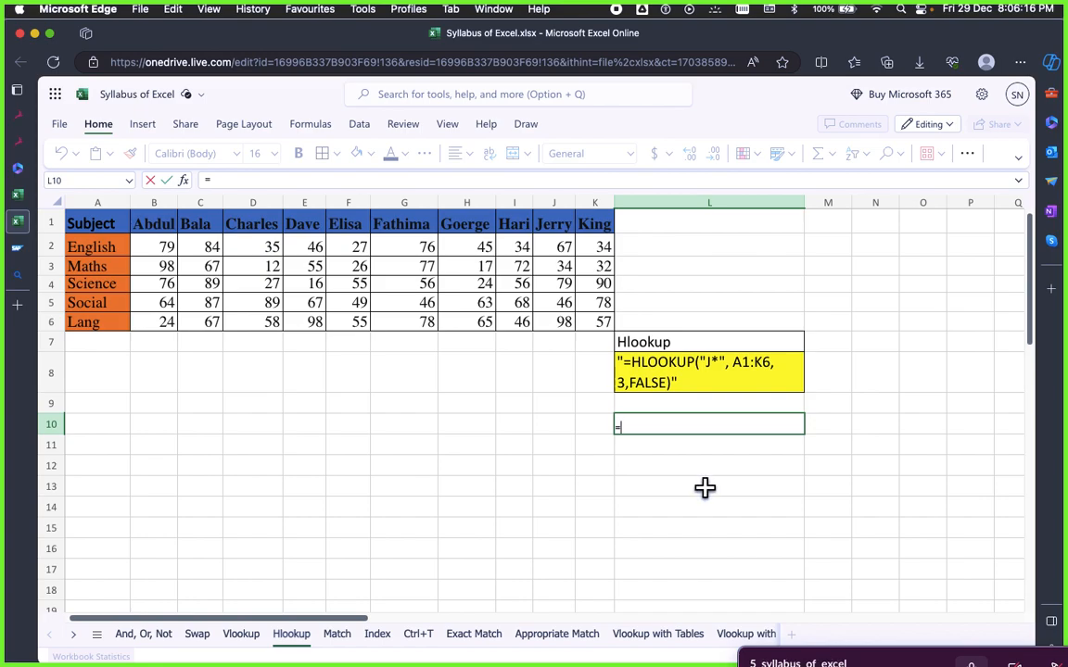
type("Hlook")
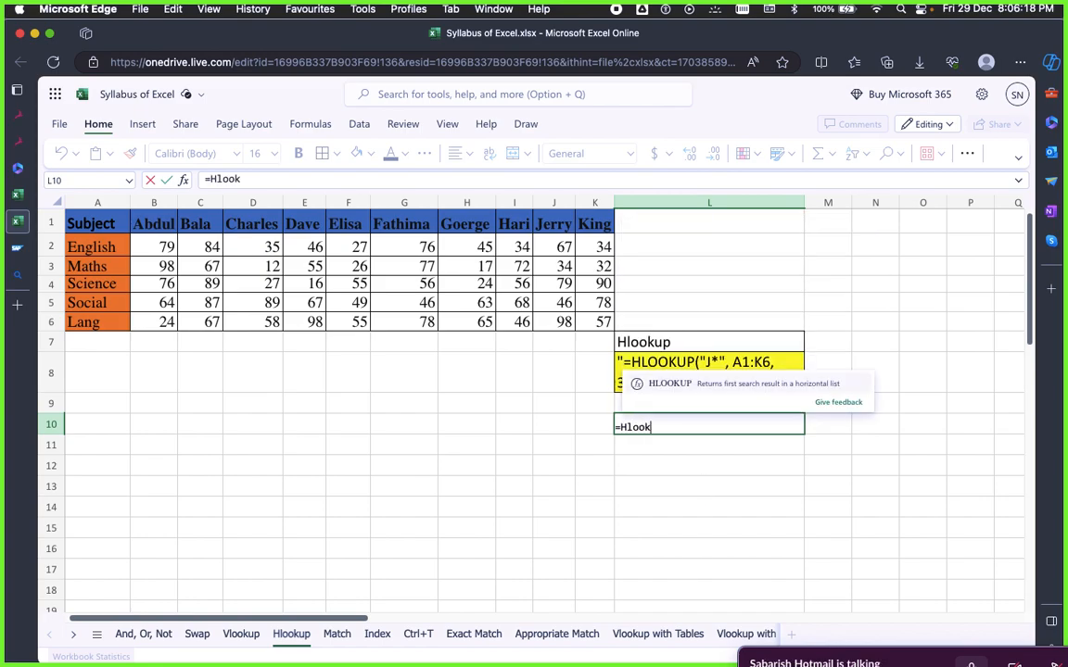
type("up")
type("(")
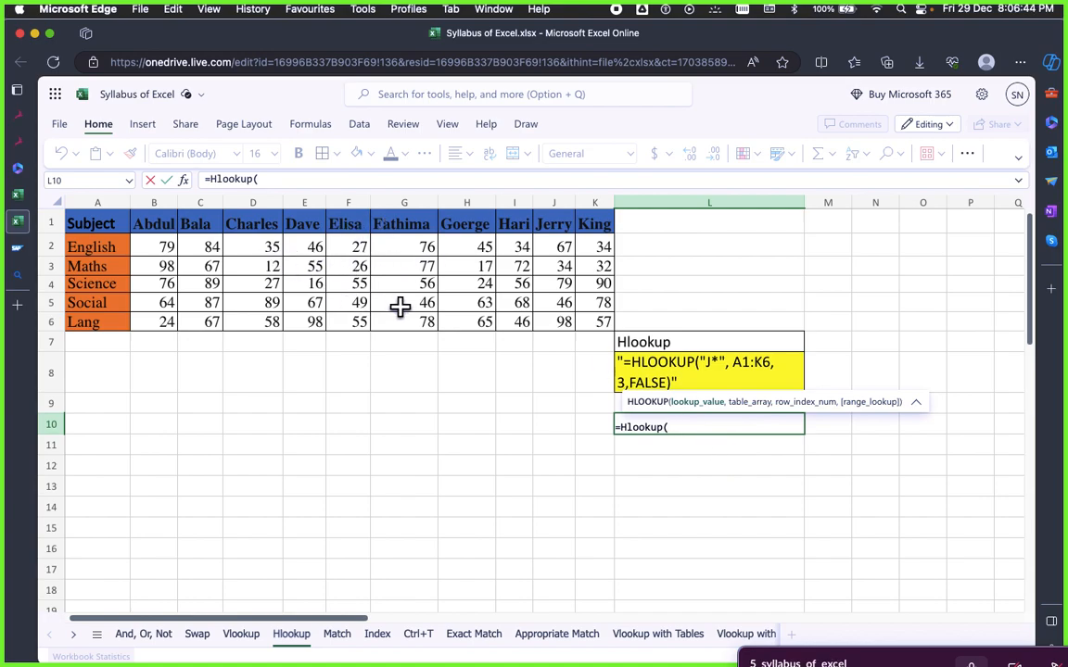
type("\"")
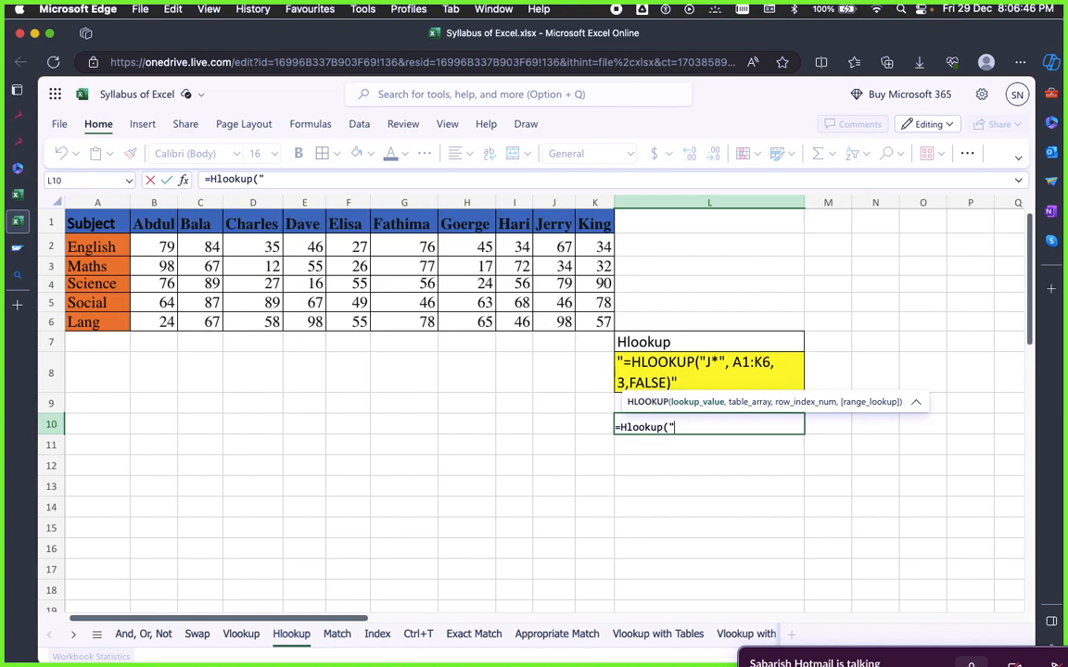
type("C*\",")
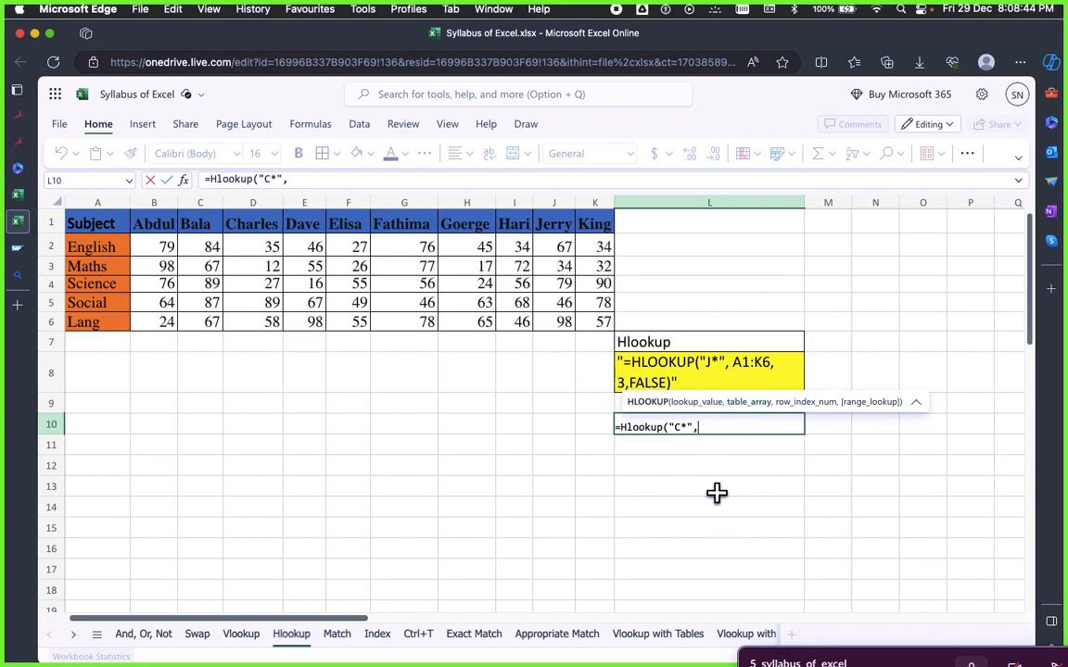
Complete the L10 formula with table range A1:K6, row index 1 and FALSE for an exact match
scroll(717, 493, "down", 1)
scroll(589, 454, "up", 1)
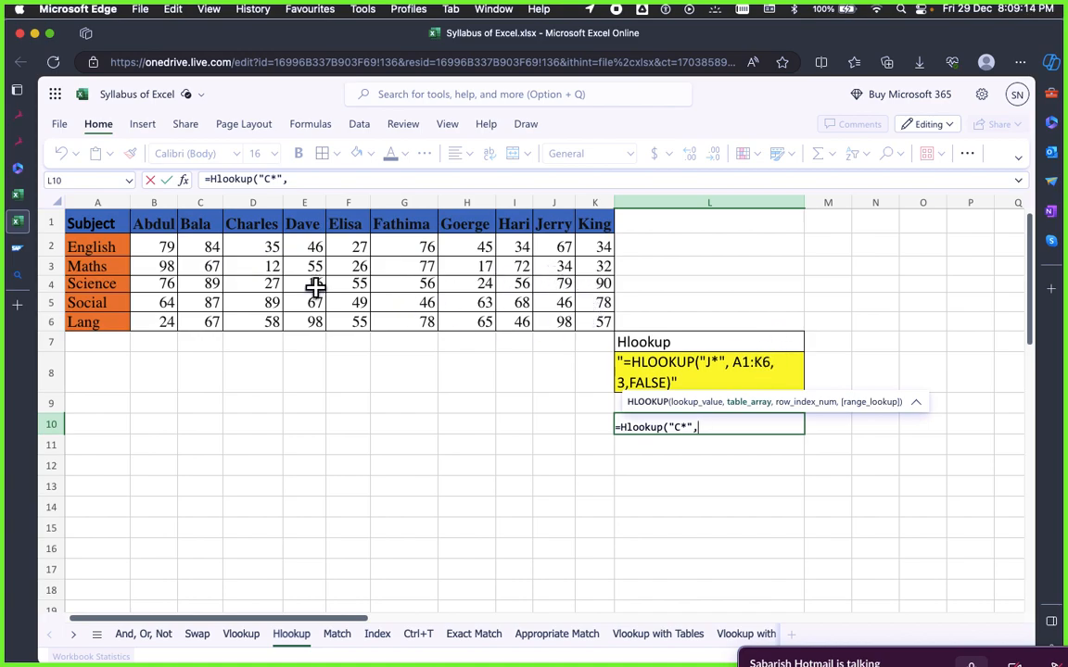
left_click_drag(83, 222, 602, 321)
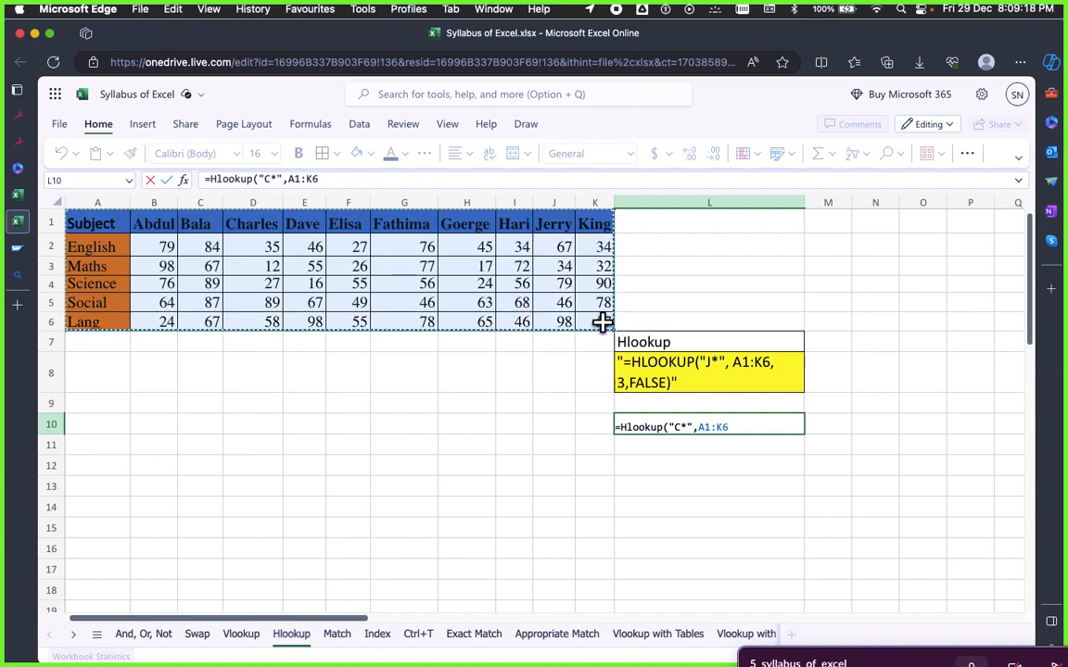
type(",1")
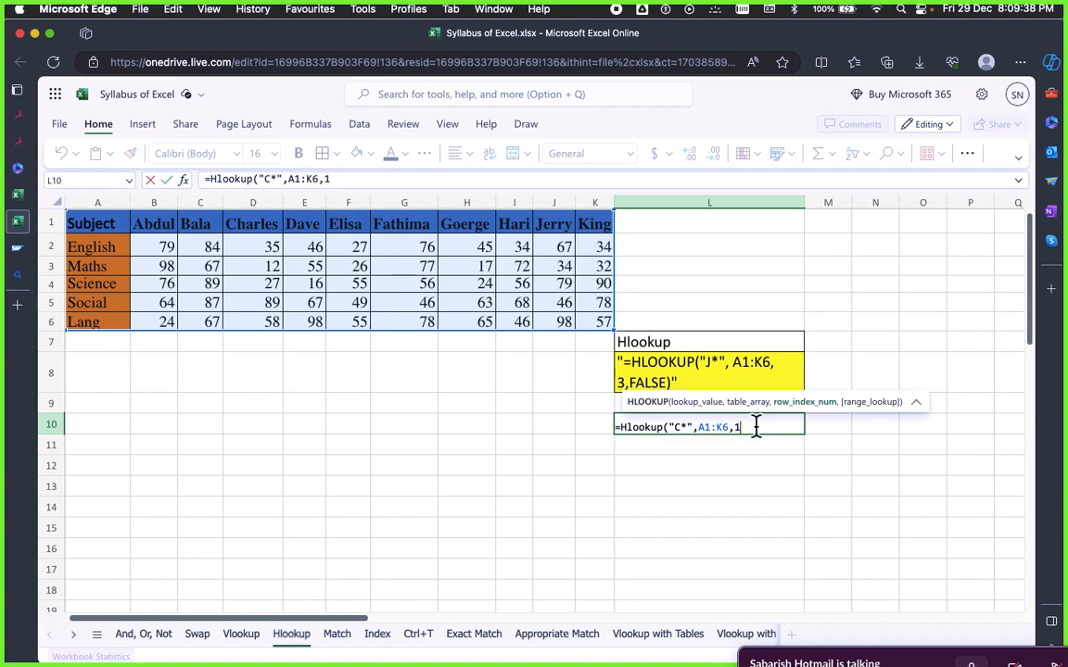
type(",")
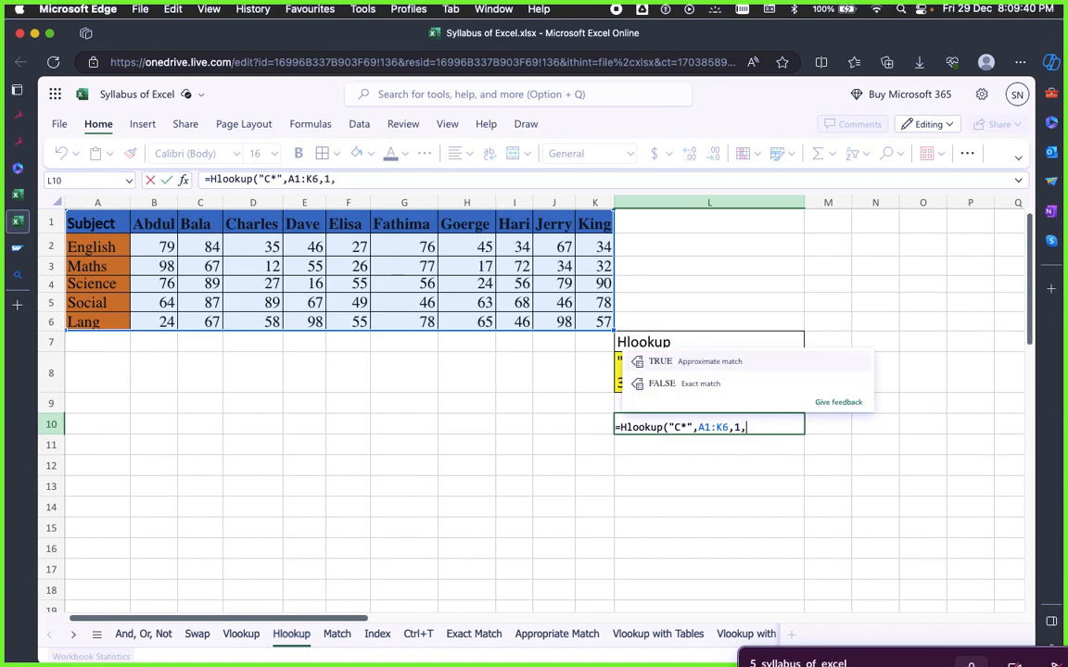
left_click(744, 381)
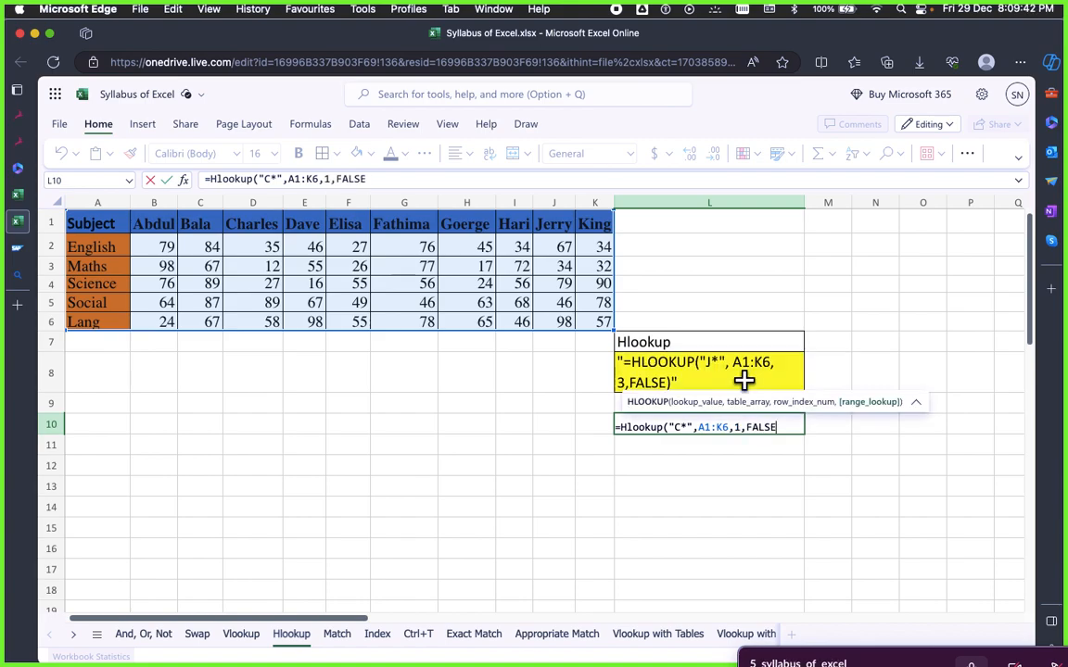
type(")\\")
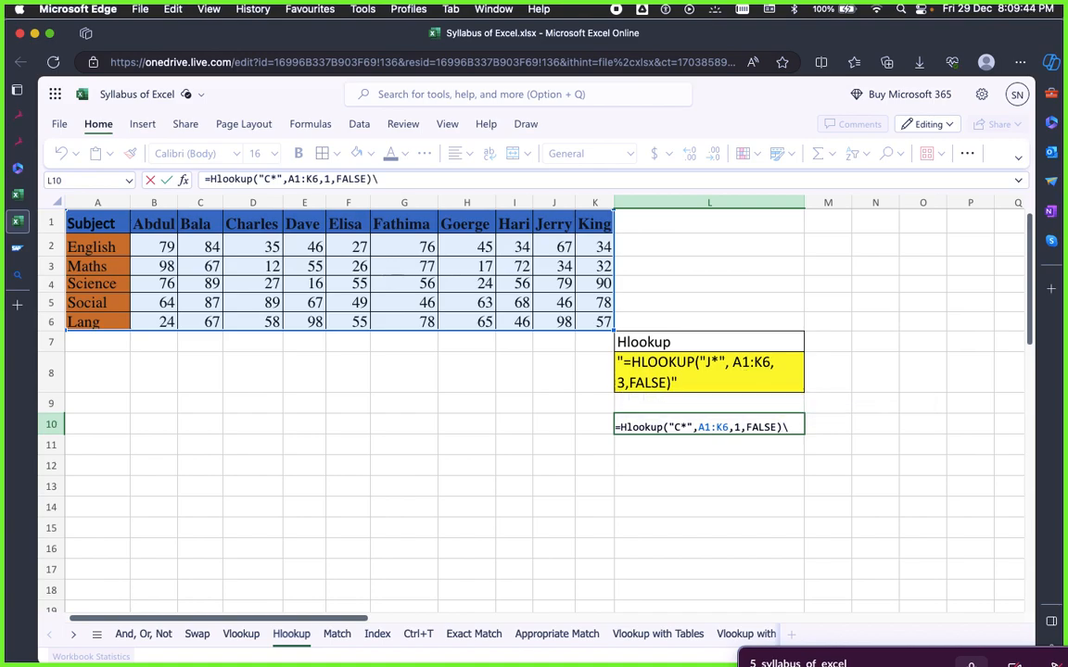
key("Return")
left_click(874, 486)
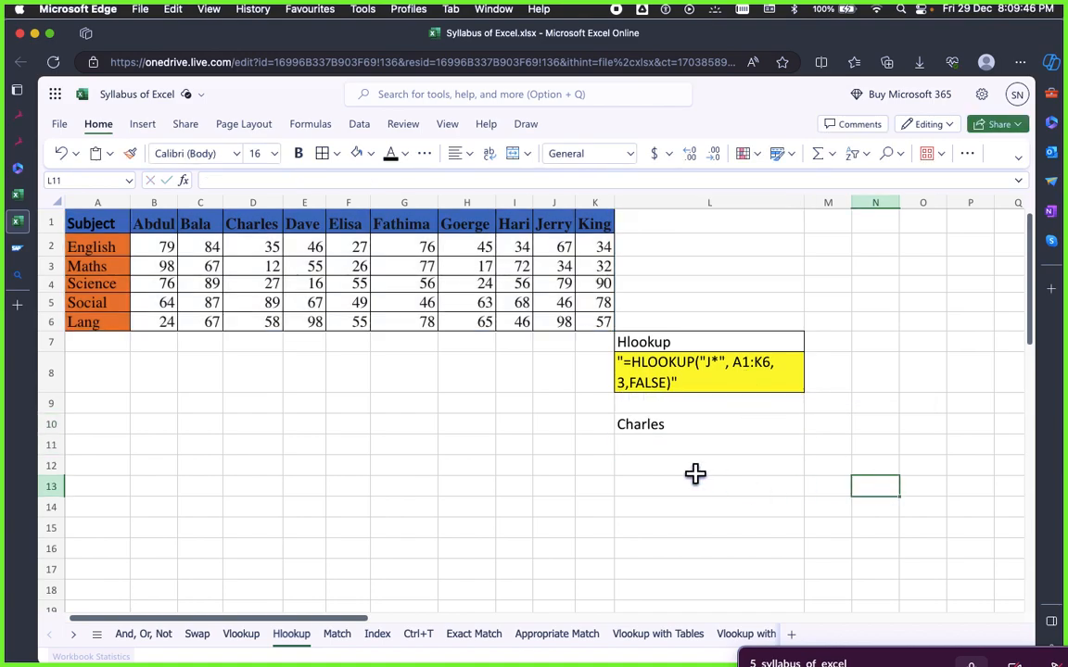
Set the row index in the L10 HLOOKUP formula to 2 and compare the result with Charles's English mark in D2
left_click(676, 430)
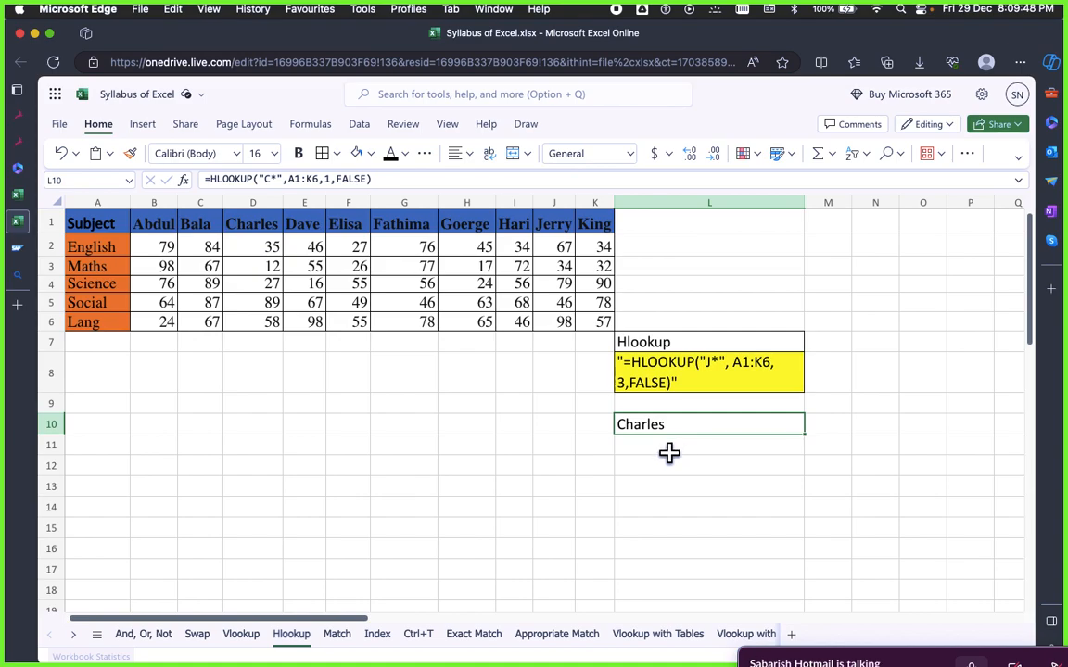
left_click(682, 466)
left_click(681, 424)
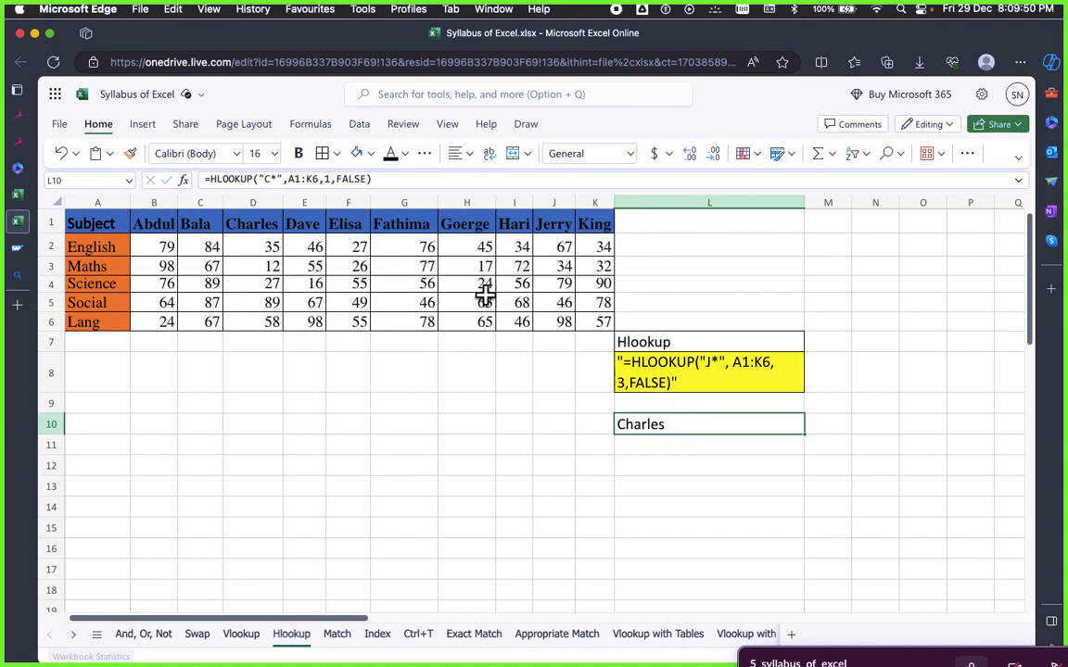
left_click(336, 179)
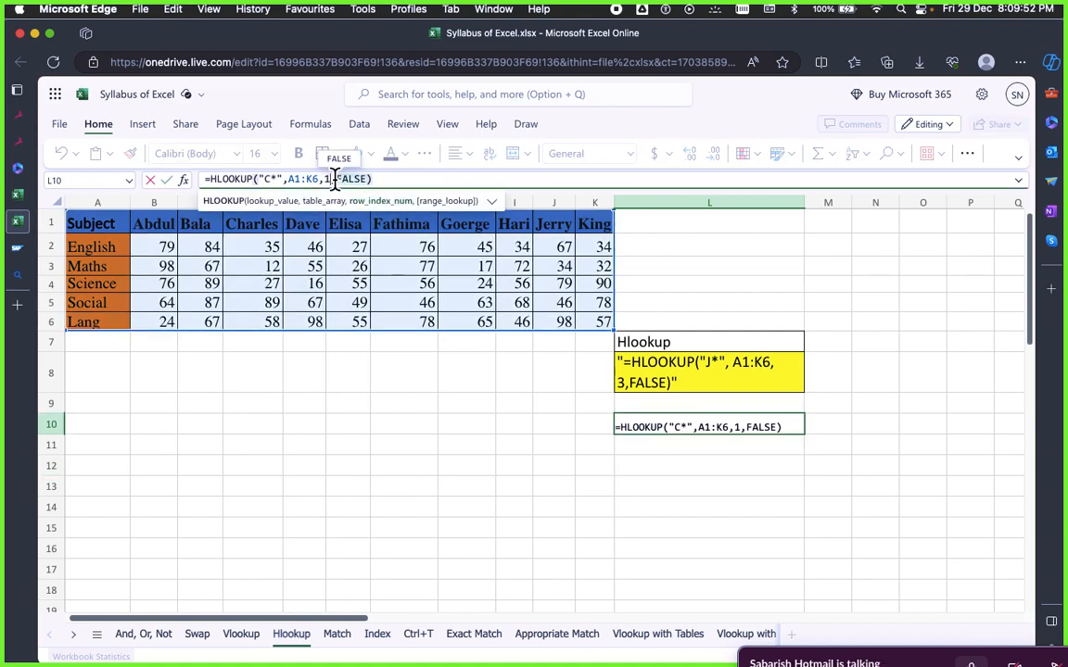
key("BackSpace")
type("2")
key("Return")
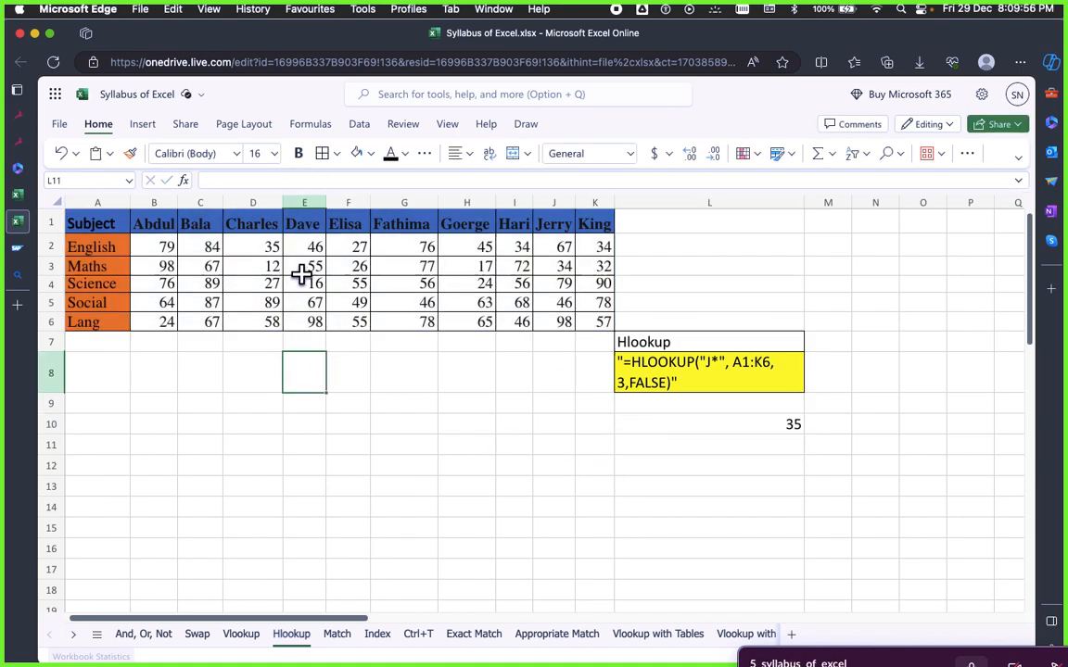
left_click(265, 245)
left_click(702, 418)
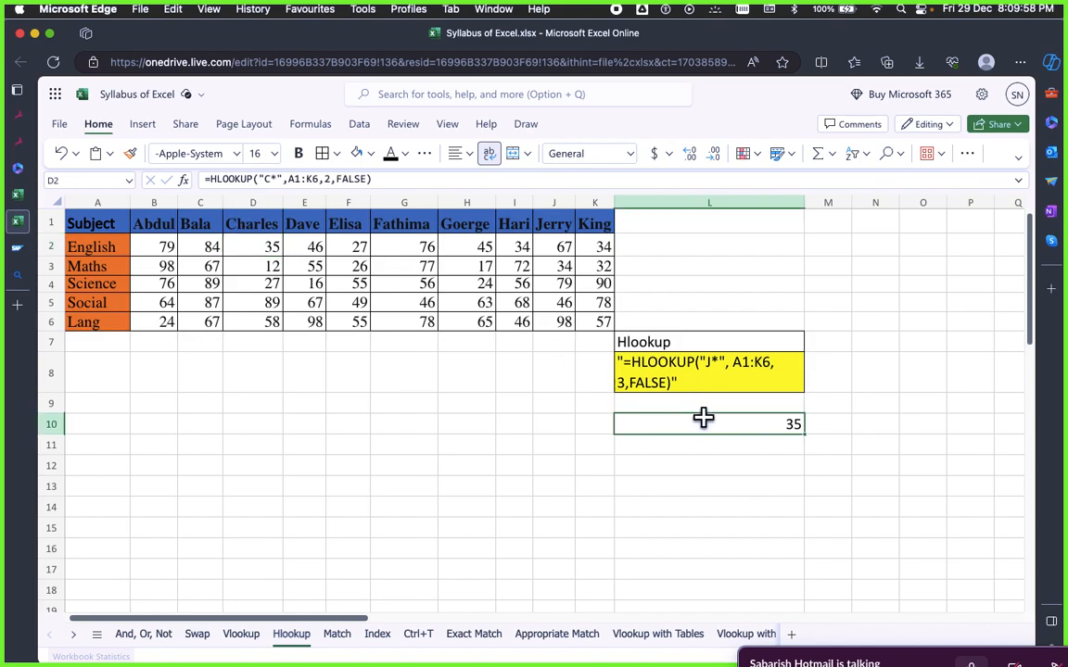
Set the row index of the HLOOKUP formula in L10 back to 1
left_click(293, 178)
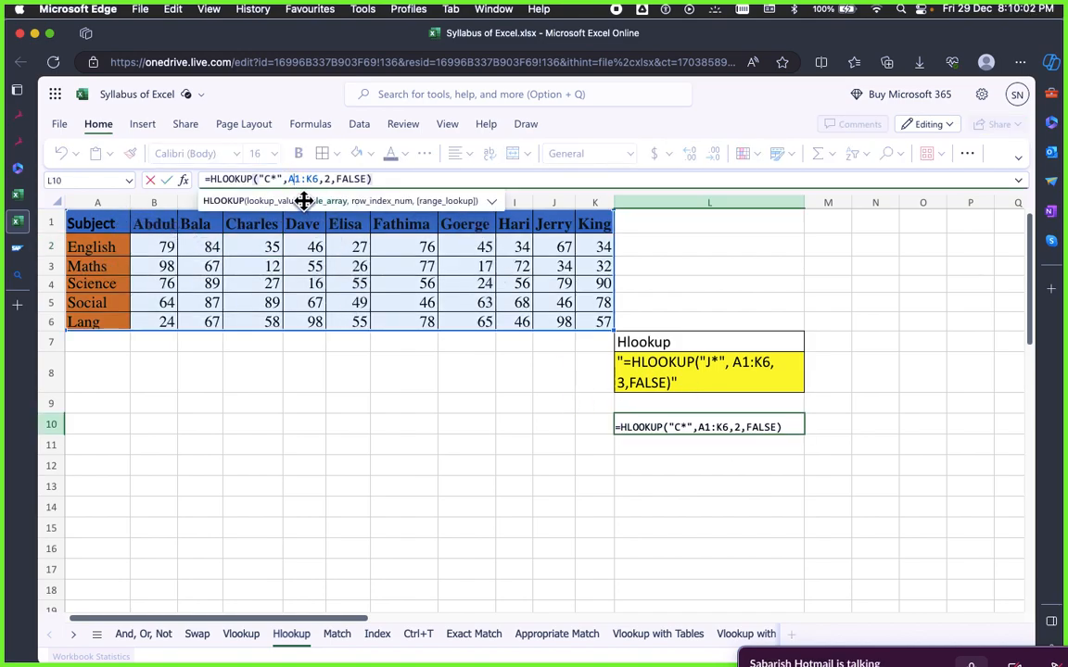
left_click(742, 426)
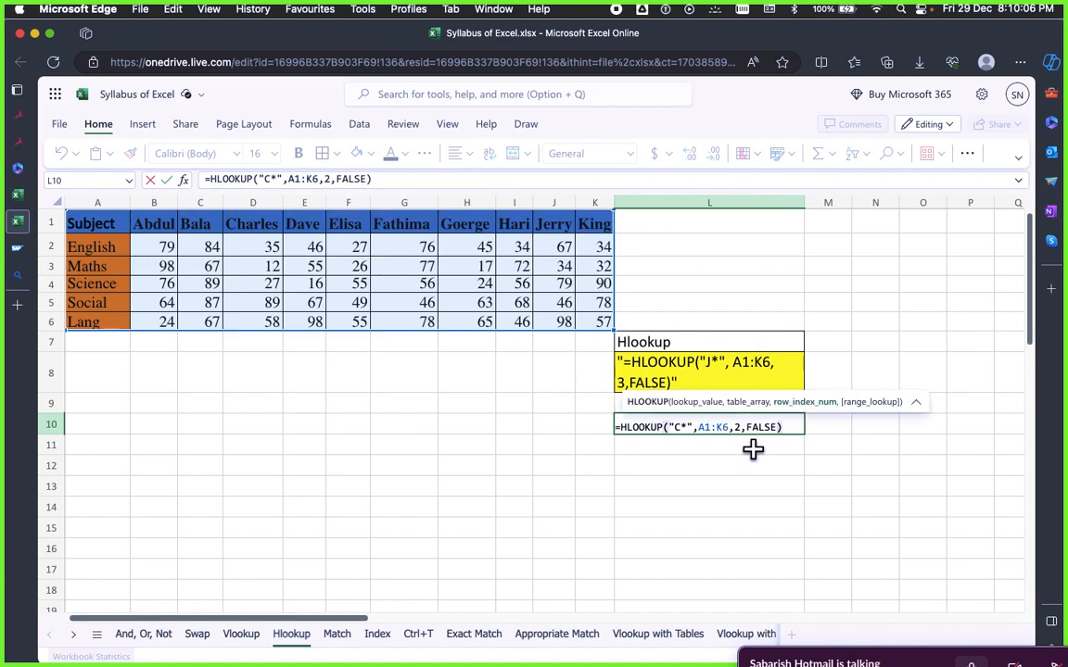
key("BackSpace")
type("1")
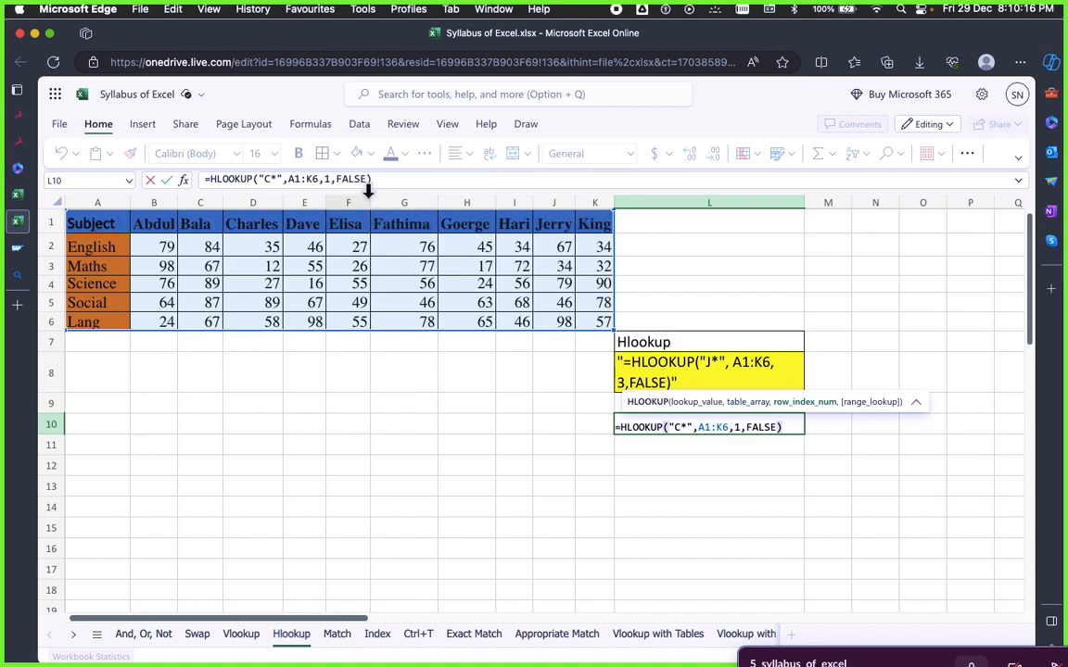
key("Return")
left_click(725, 500)
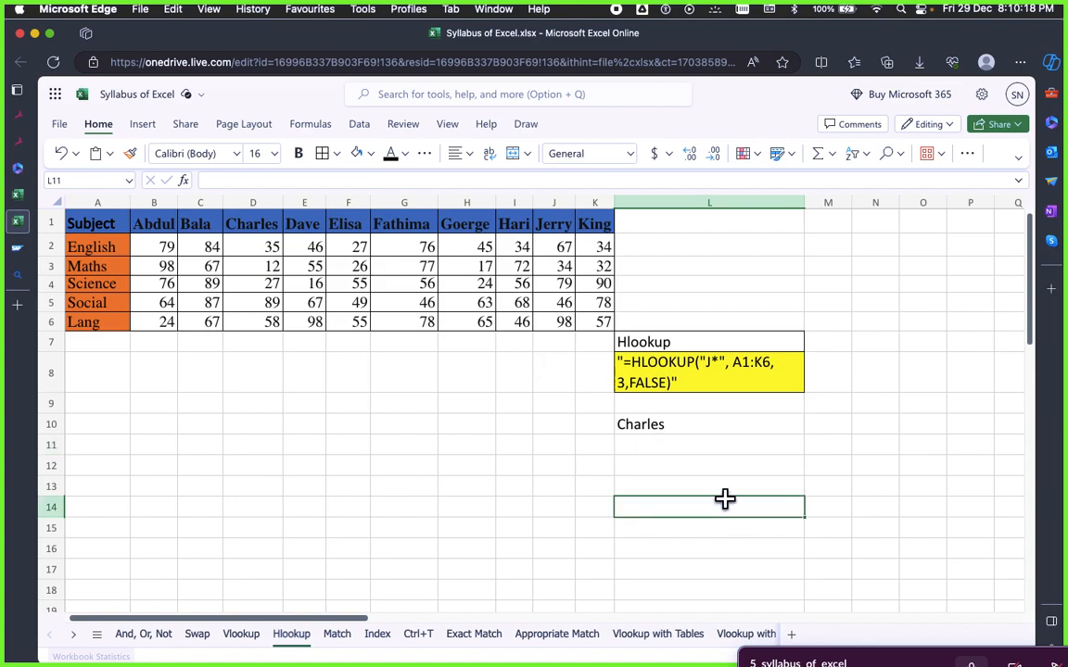
left_click(644, 424)
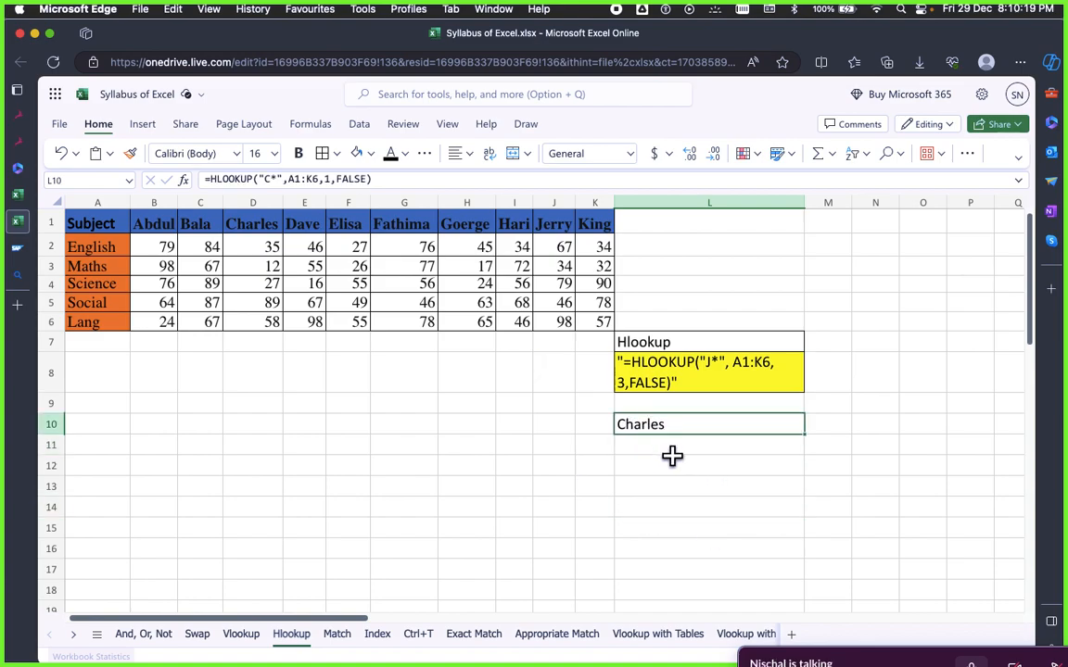
Change the row index in the quoted HLOOKUP text in L8 to 1
left_click(630, 380)
double_click(318, 180)
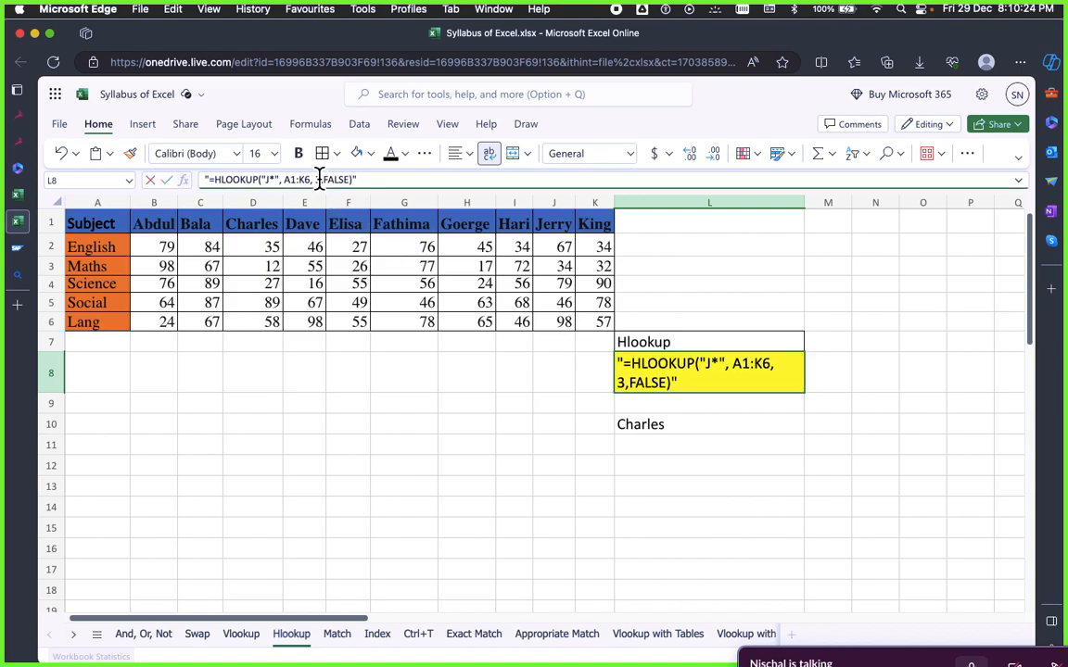
type("1")
key("Return")
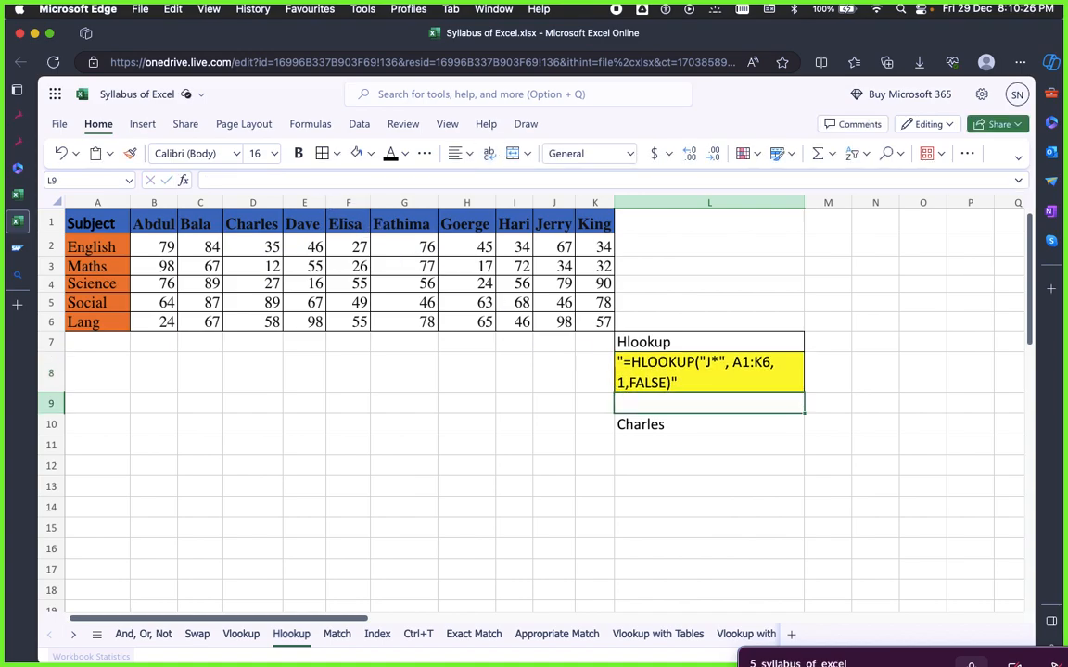
left_click(786, 471)
Highlight header row A1:K1 as the search row, and change the lookup value in L8's quoted formula to "C*"
left_click(706, 386)
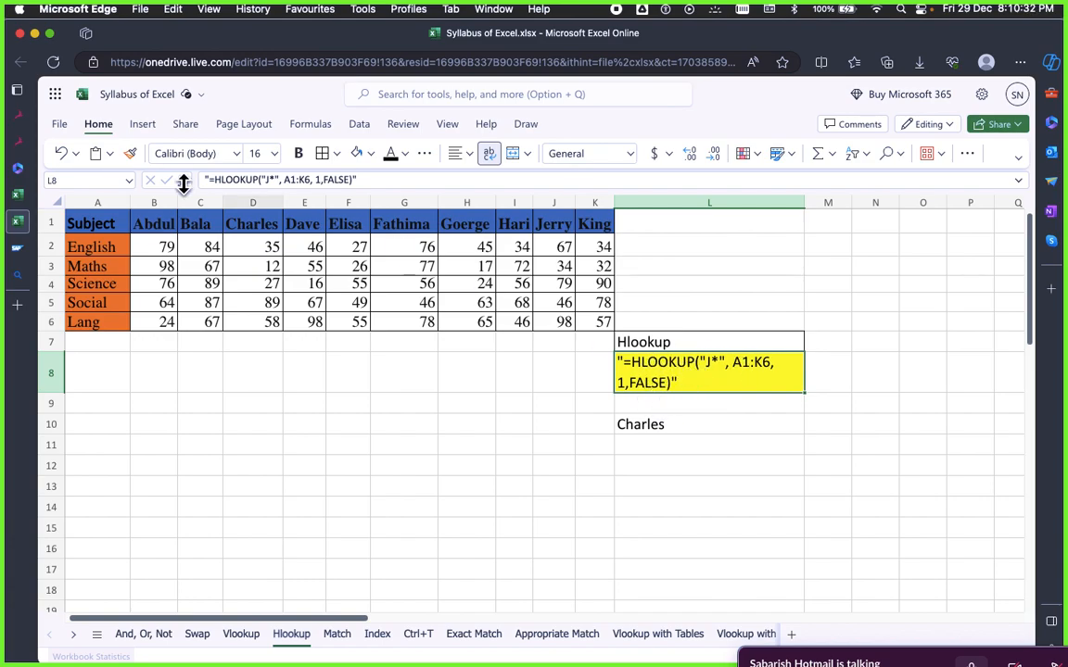
left_click_drag(91, 223, 601, 230)
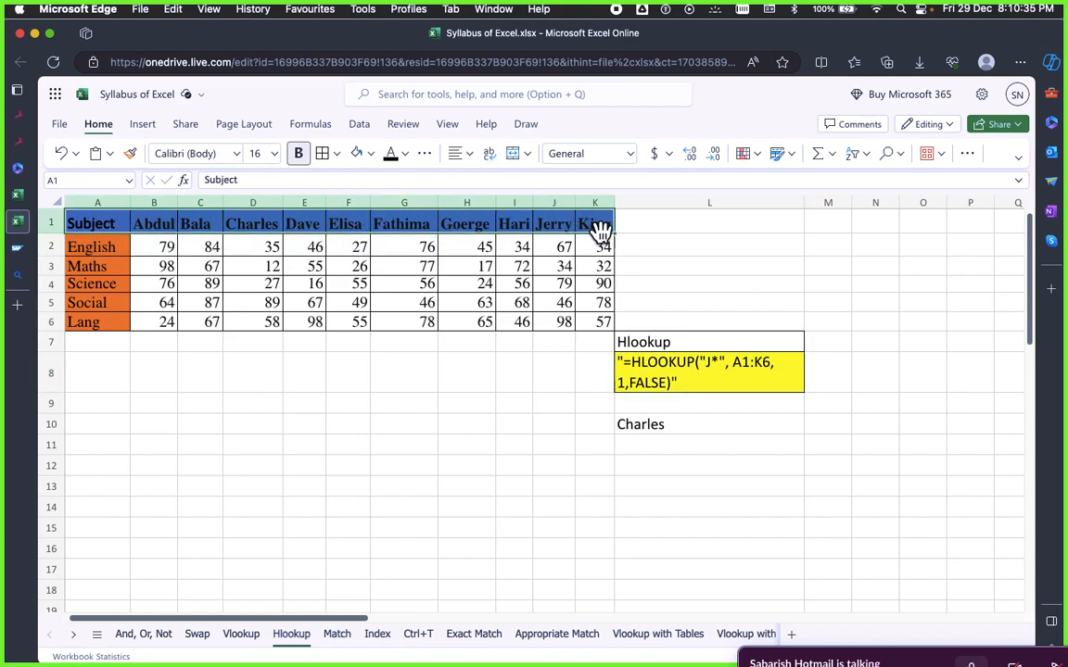
left_click(690, 362)
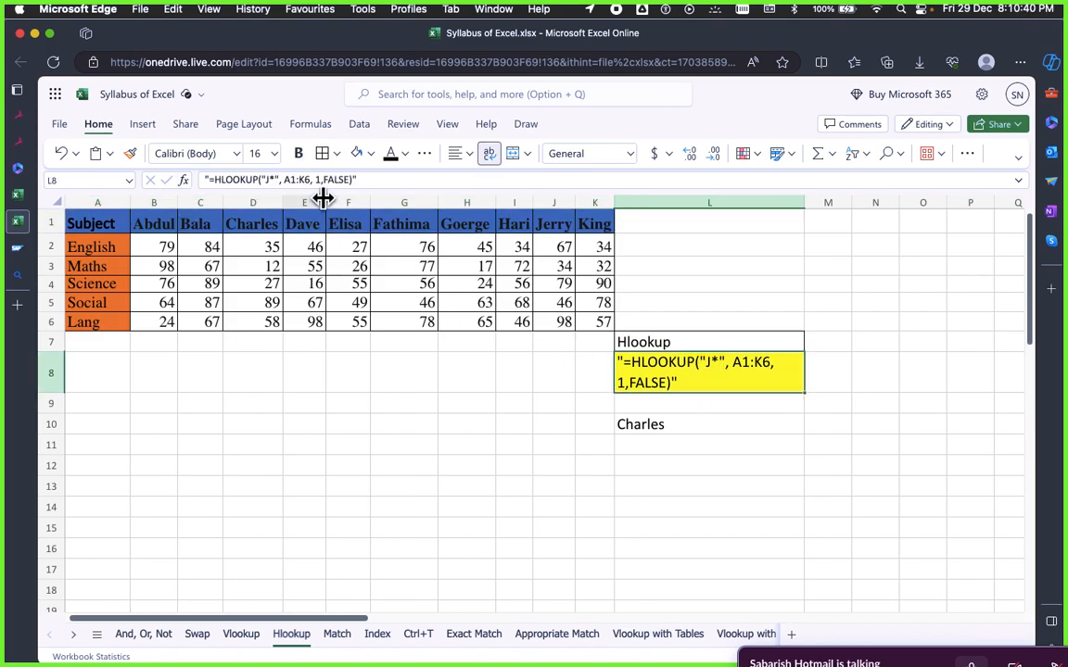
left_click(268, 179)
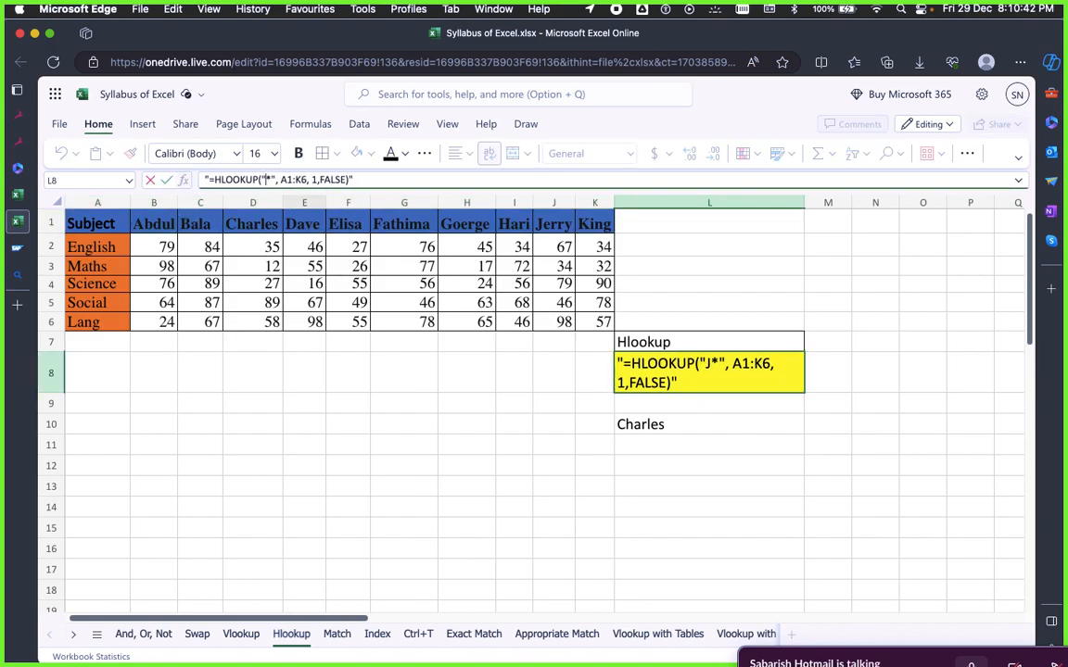
key("BackSpace")
type("C")
left_click(783, 448)
left_click(688, 362)
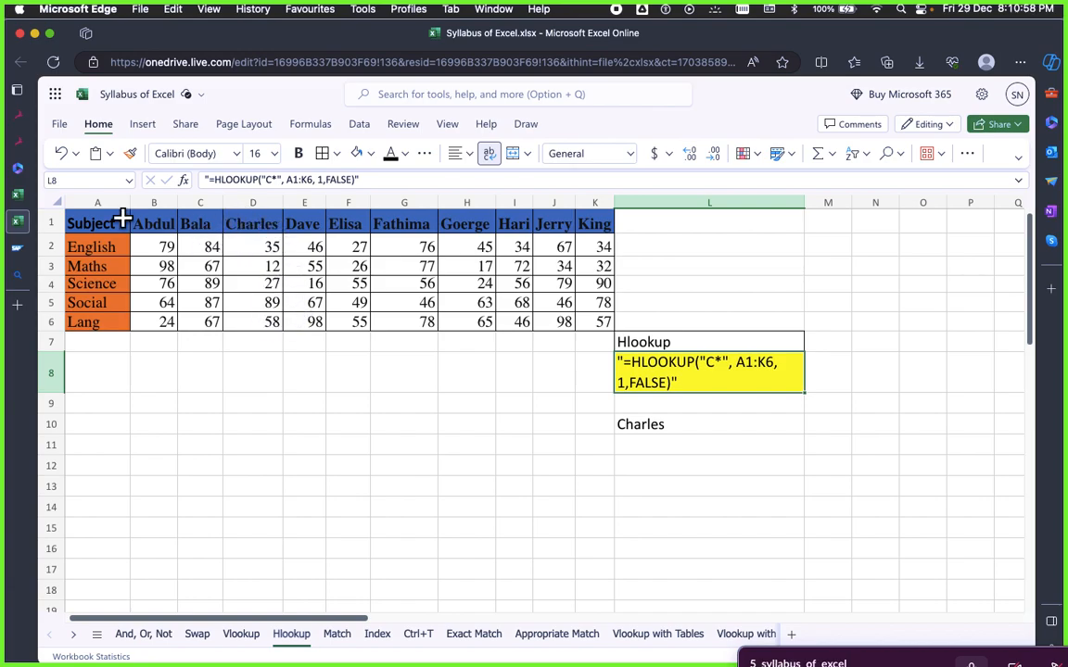
Set the row index in the L10 HLOOKUP formula to 3 to look up the Maths mark
left_click(664, 426)
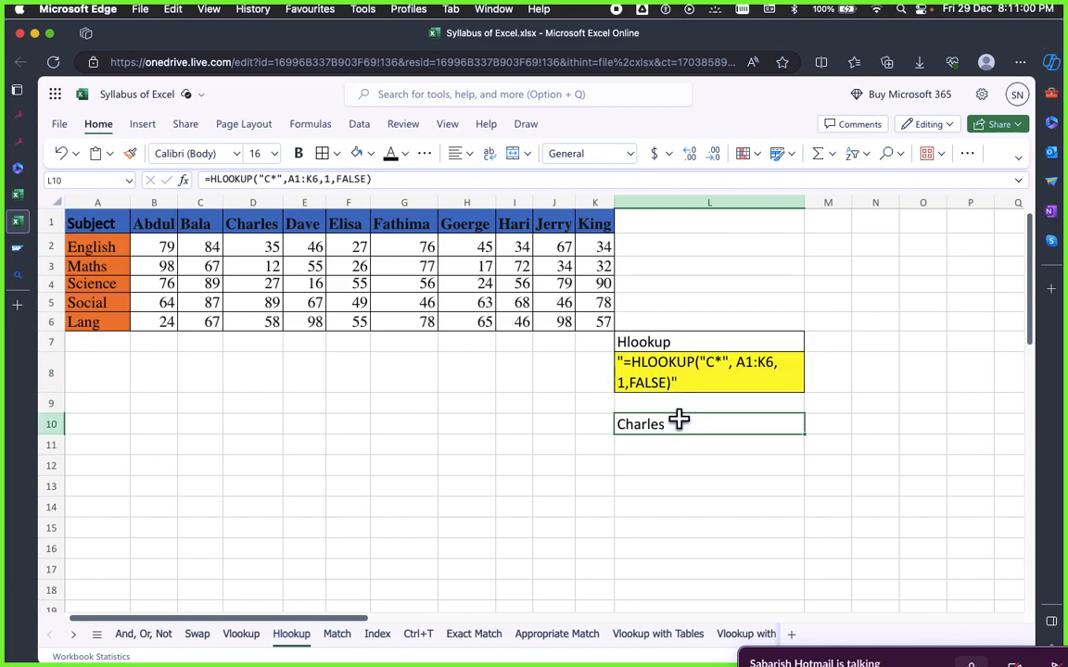
left_click(298, 177)
double_click(327, 178)
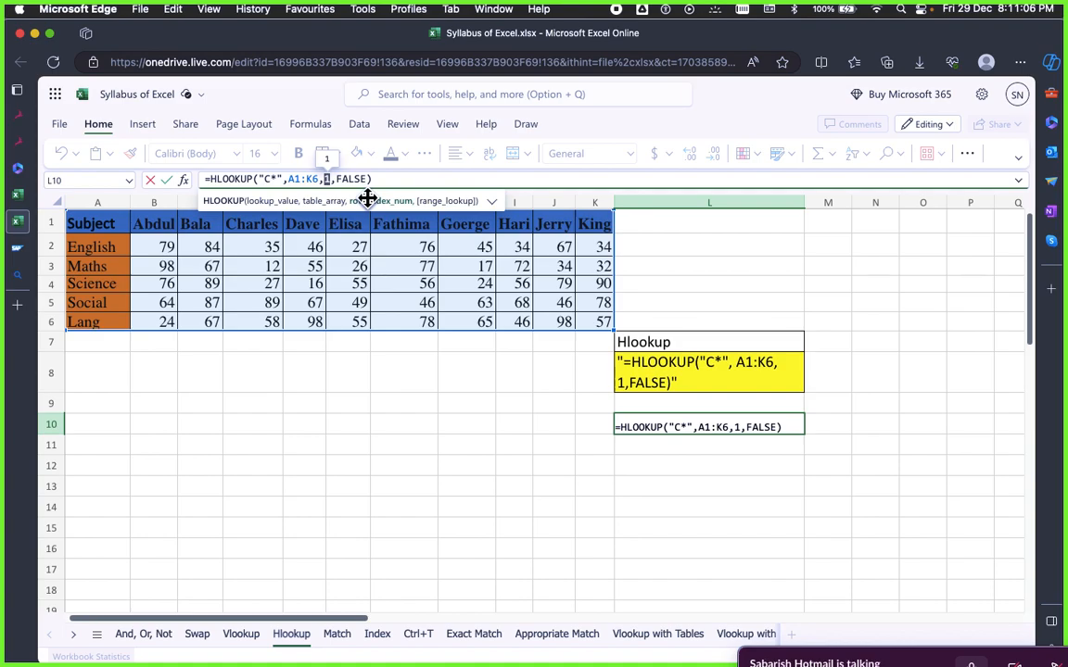
type("3")
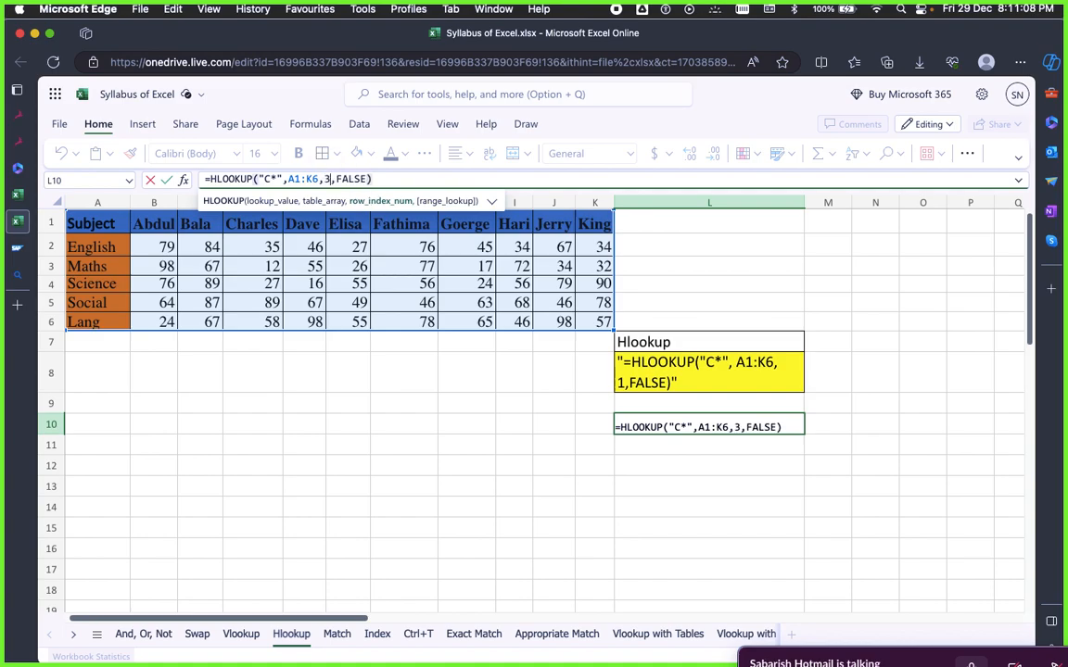
key("Return")
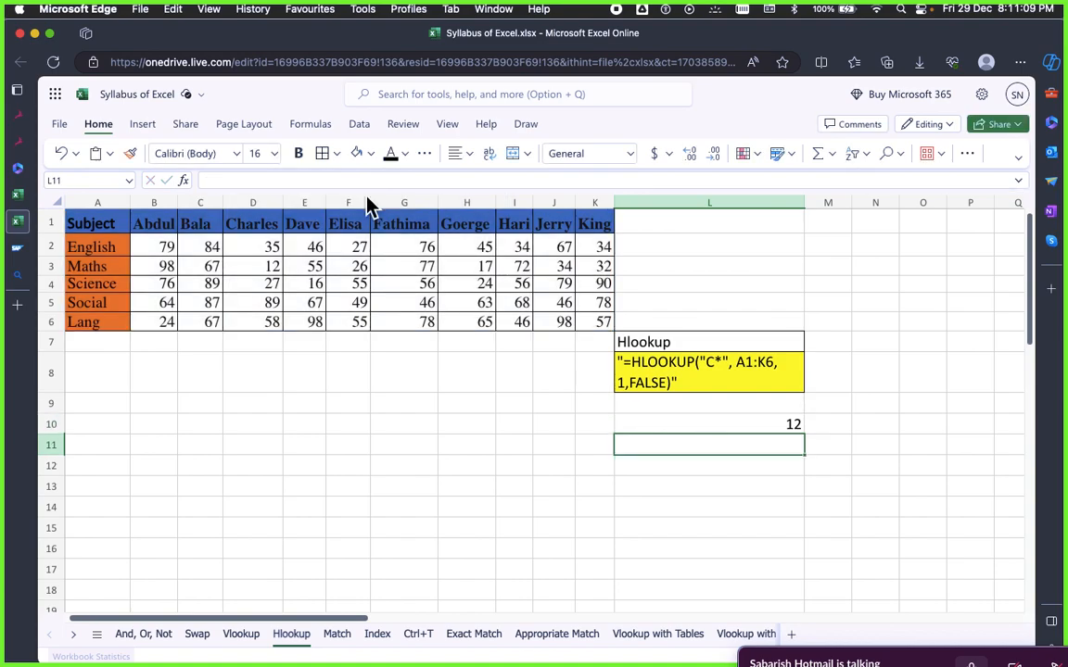
Compare the HLOOKUP formula in L10 with the Maths mark in D3 and the lookup table A1:K6
left_click(669, 424)
left_click(263, 266)
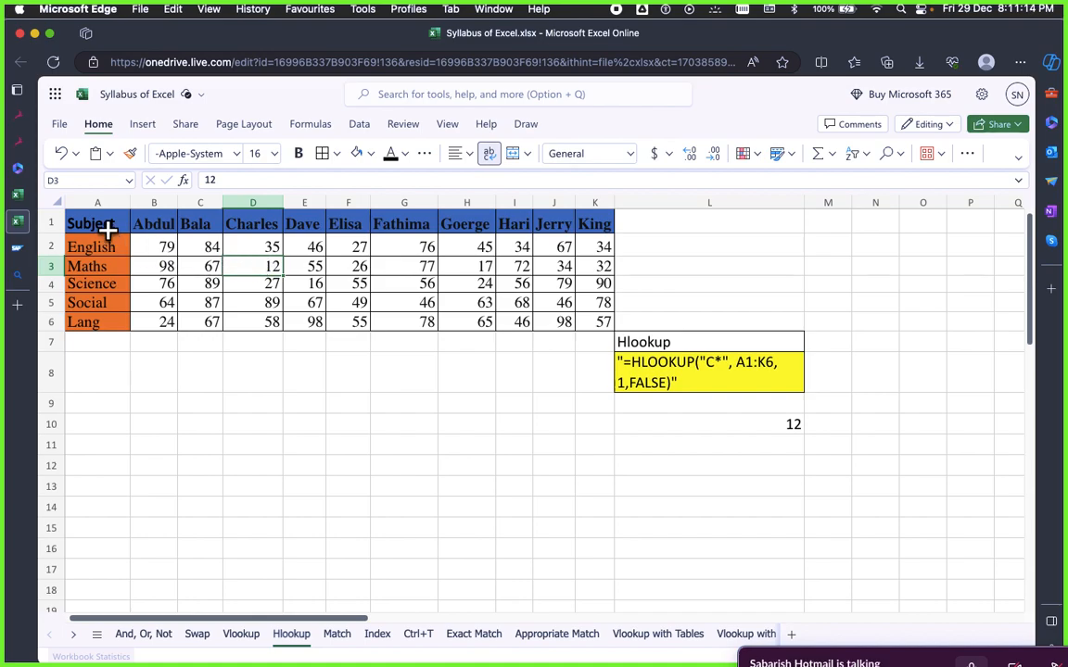
left_click(100, 265)
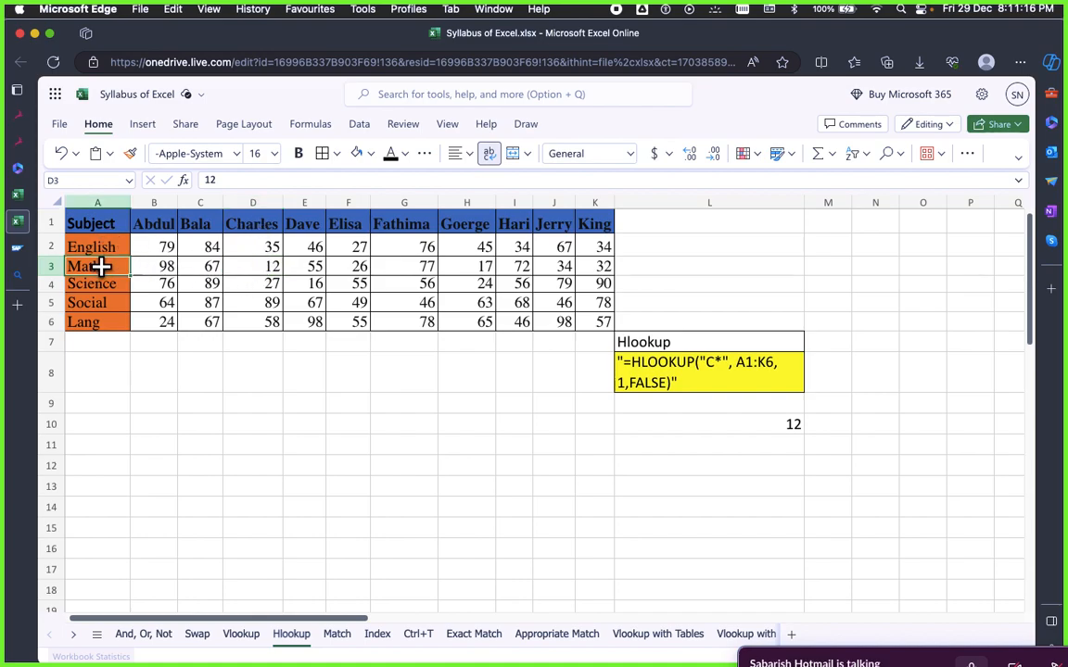
left_click_drag(105, 221, 607, 323)
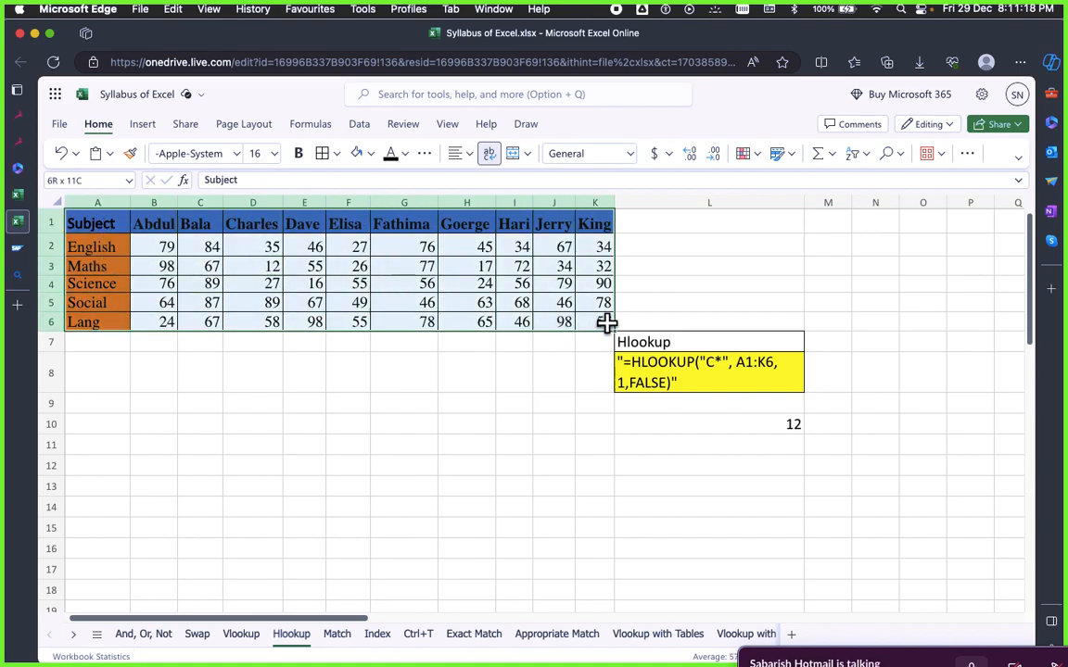
left_click(634, 472)
left_click(707, 426)
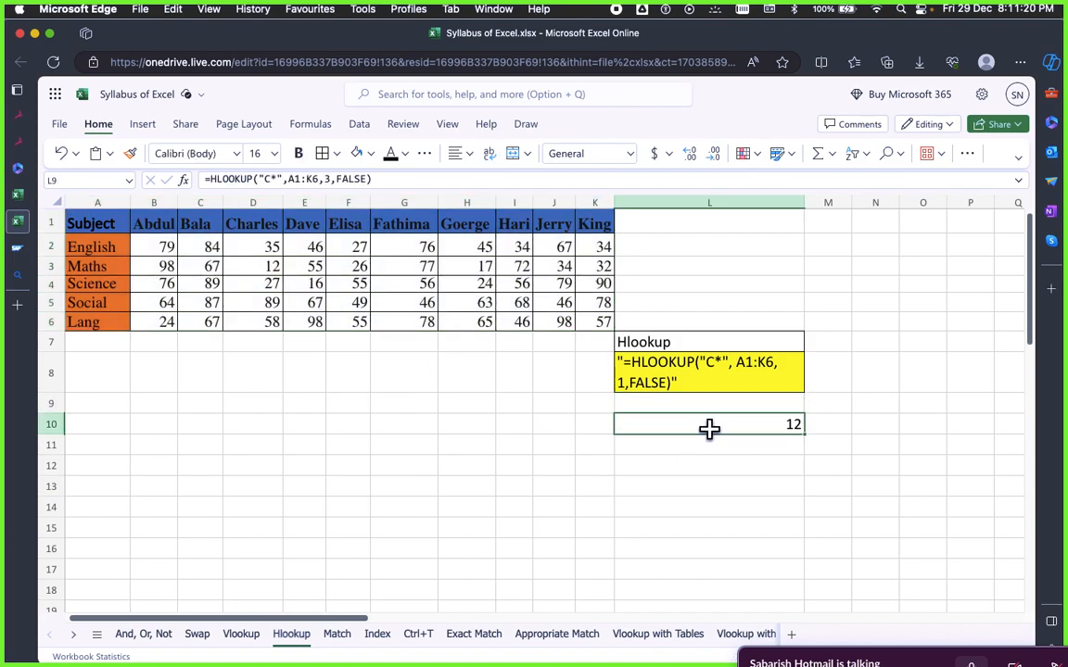
left_click(724, 486)
left_click(718, 431)
left_click(723, 464)
left_click(721, 429)
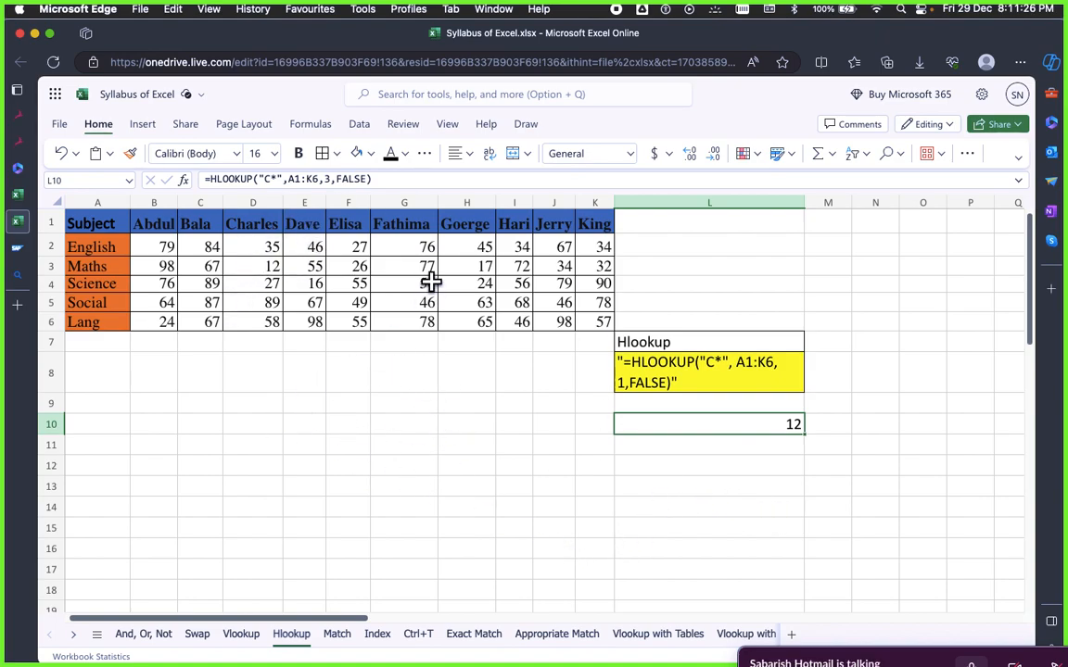
Highlight row 1 and column A in turn to contrast the horizontal and vertical lookup directions
left_click(43, 222)
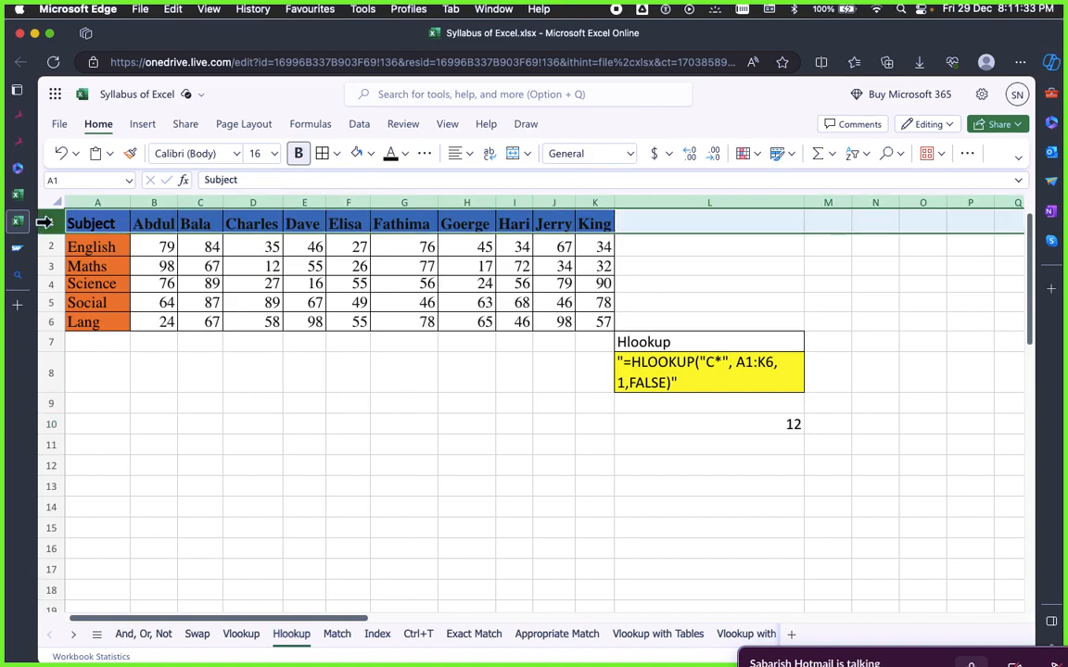
left_click(96, 201)
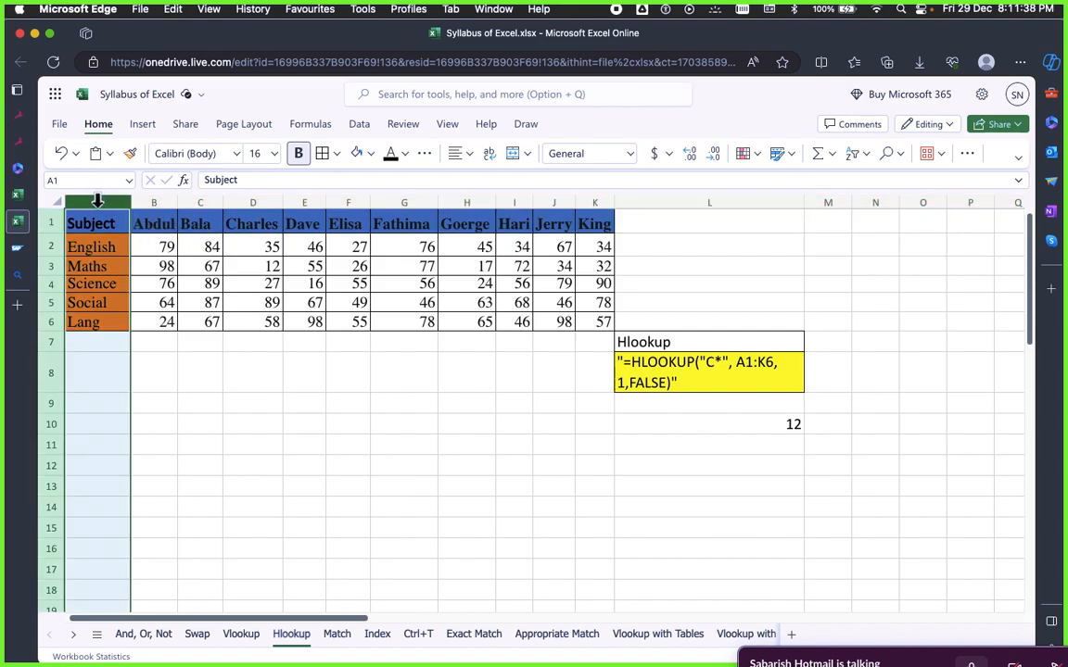
left_click(375, 362)
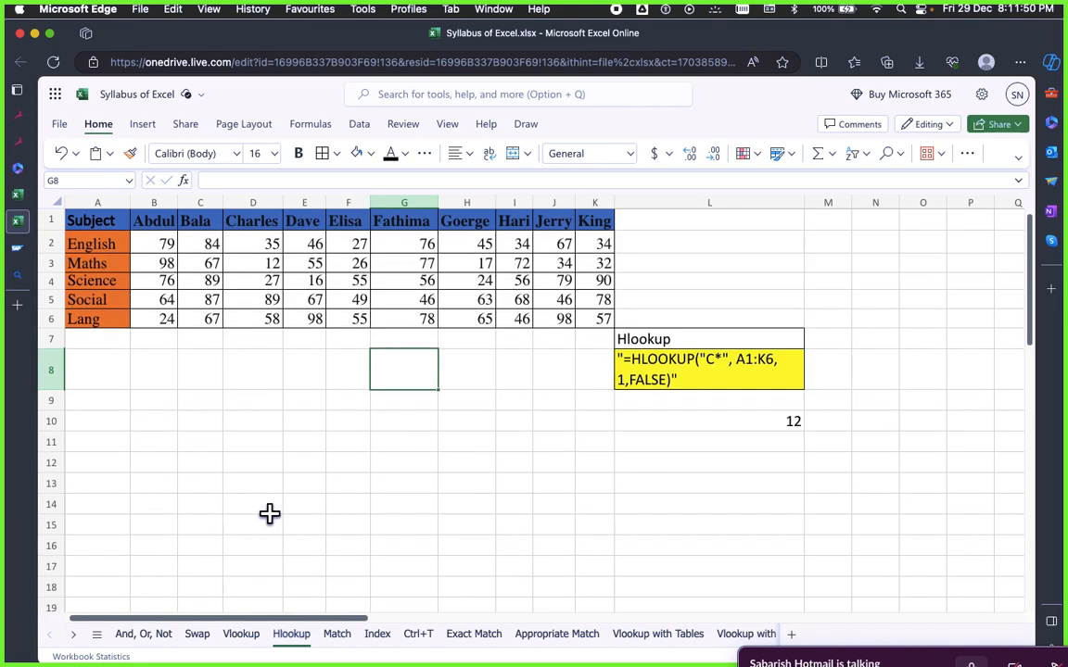
left_click(279, 442)
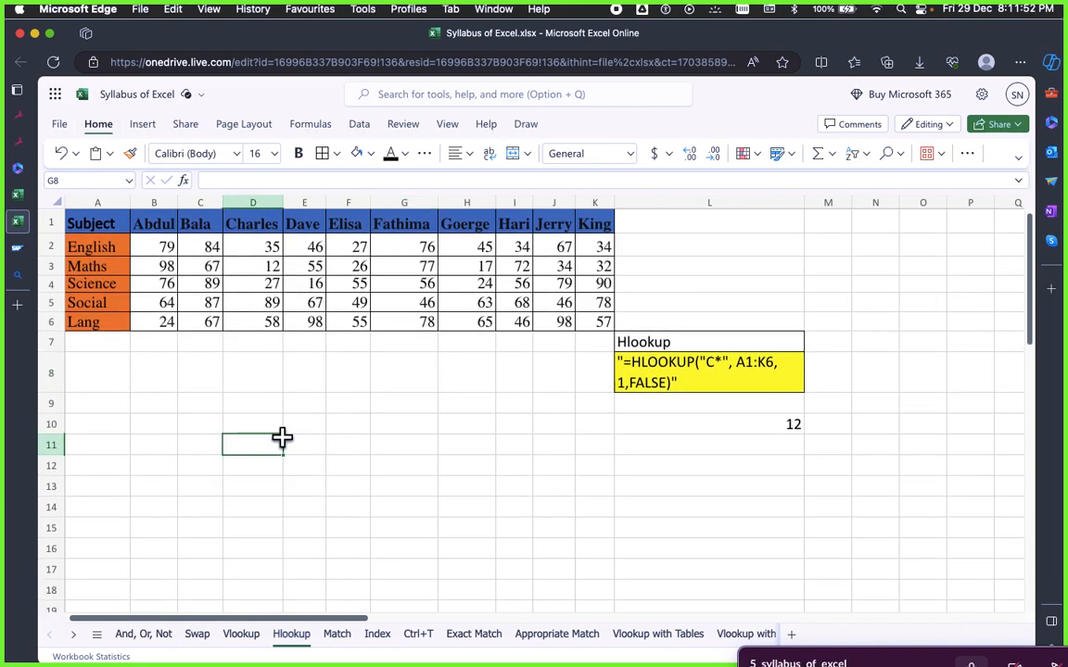
left_click(268, 548)
Open the Match sheet and inspect the MATCH formula in the green cell M8
left_click(337, 636)
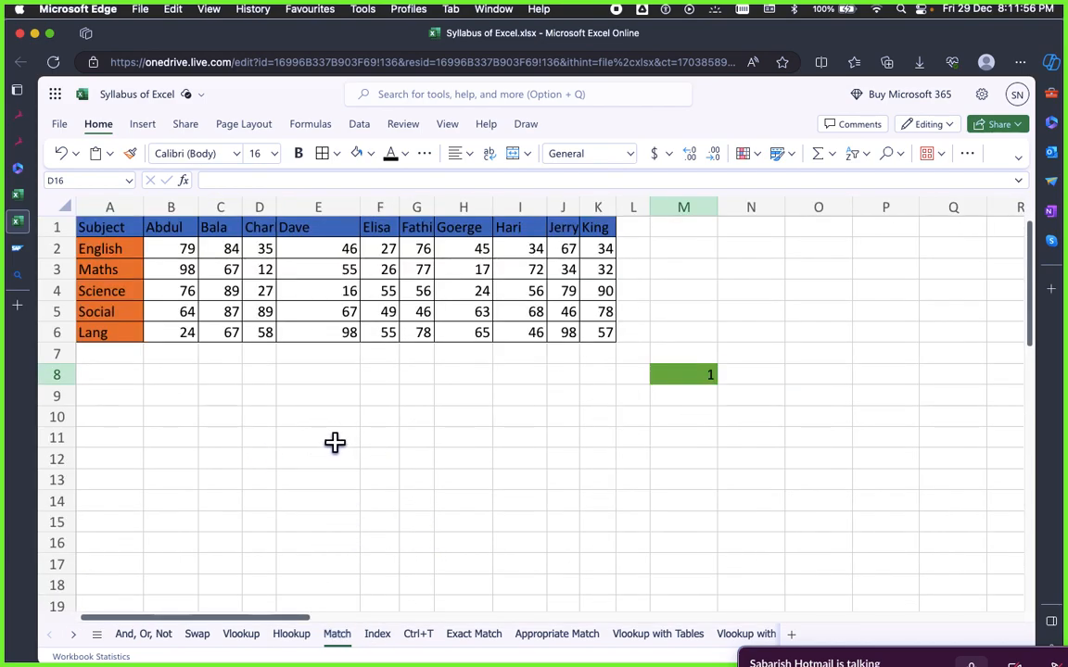
left_click(672, 371)
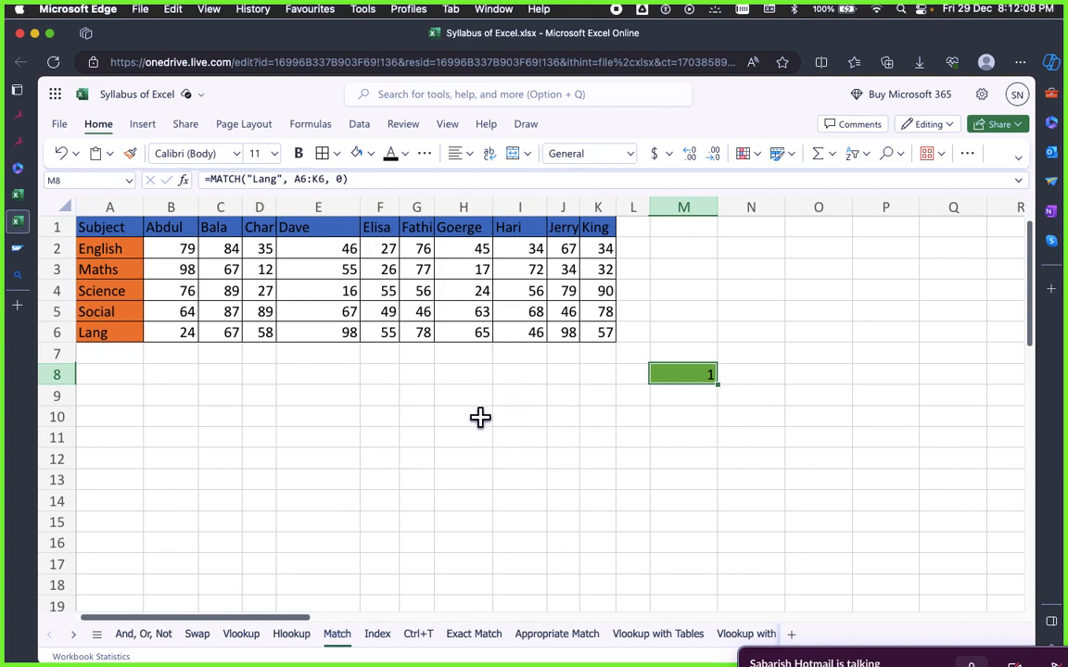
left_click(533, 416)
left_click(693, 375)
left_click(674, 454)
left_click(676, 369)
left_click(634, 389)
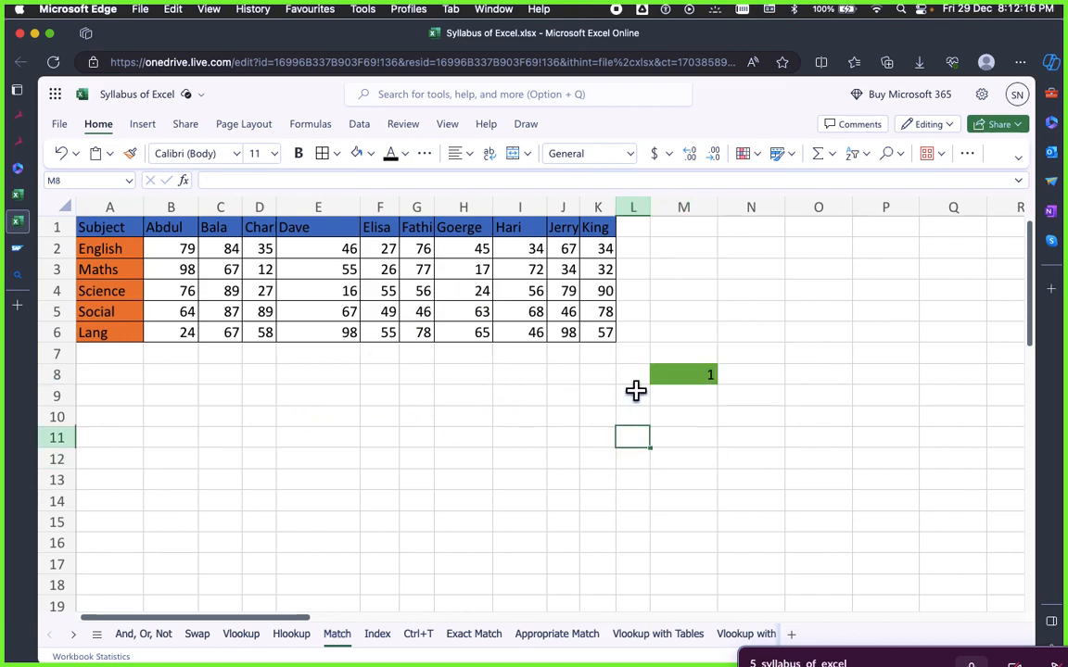
left_click(679, 374)
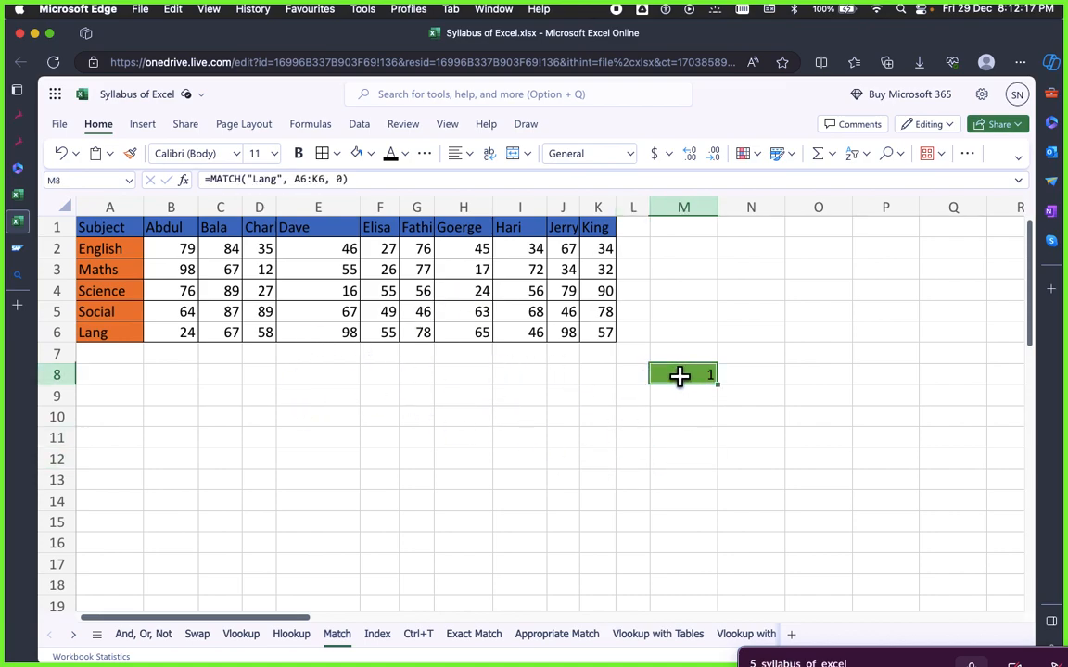
Review the marks tables on the And, Or, Not, Swap and Vlookup sheets, and return to the Hlookup sheet
left_click(144, 633)
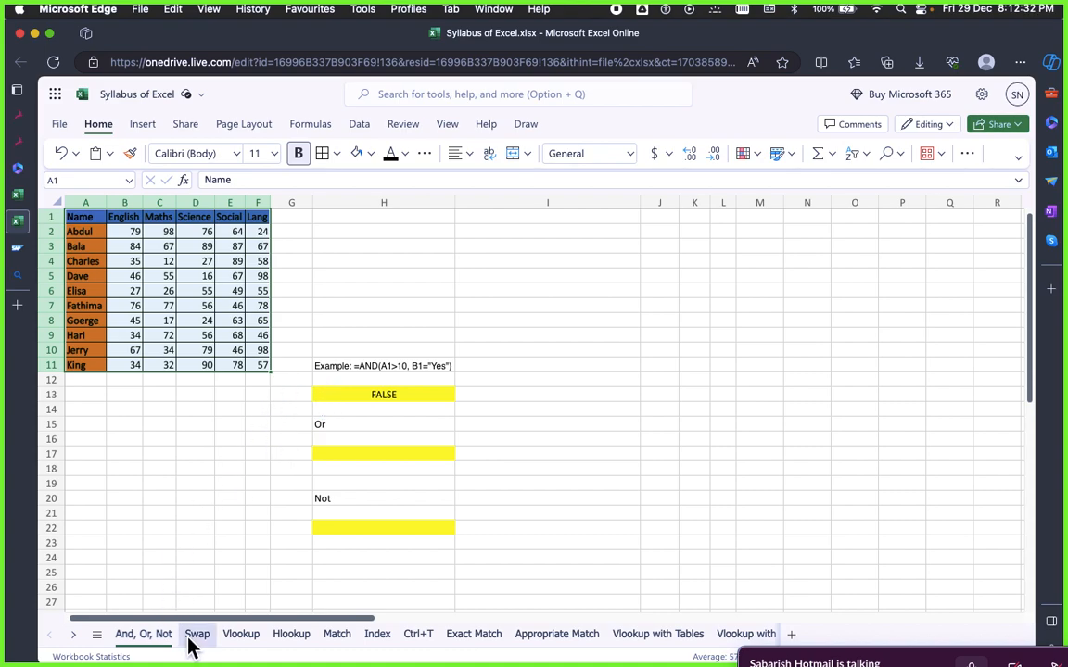
left_click(363, 369)
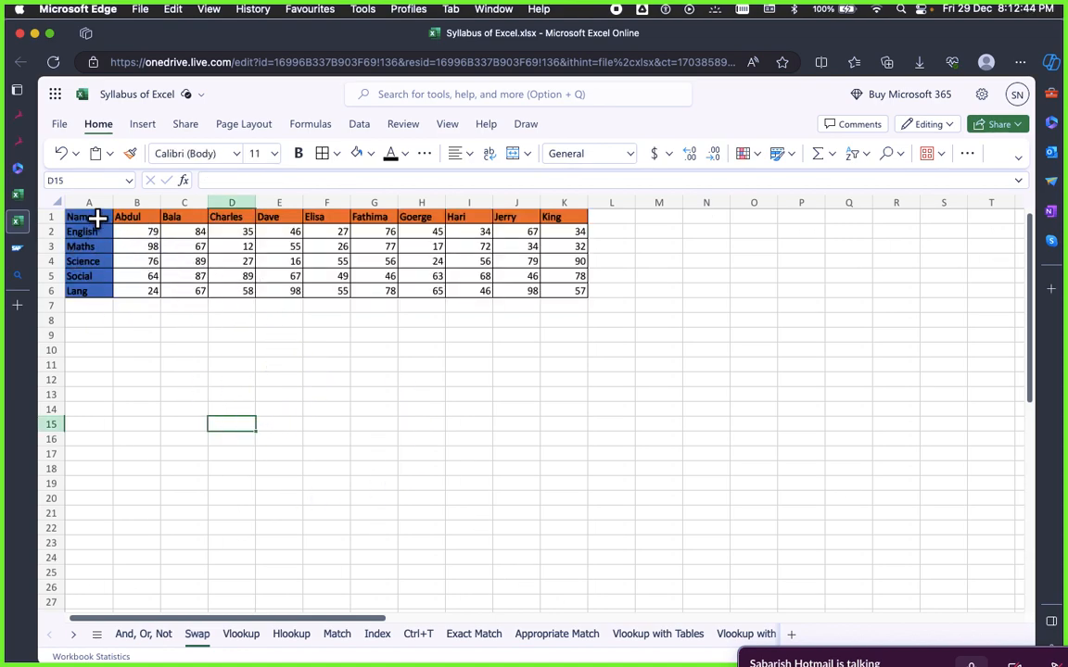
left_click(201, 306)
left_click(130, 425)
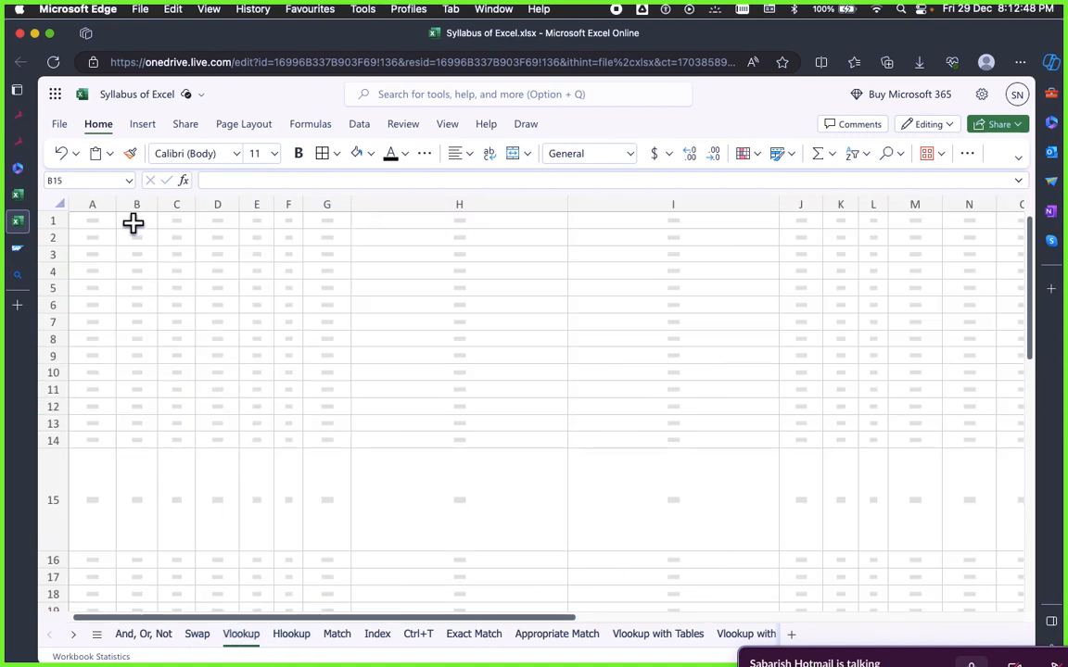
left_click(94, 202)
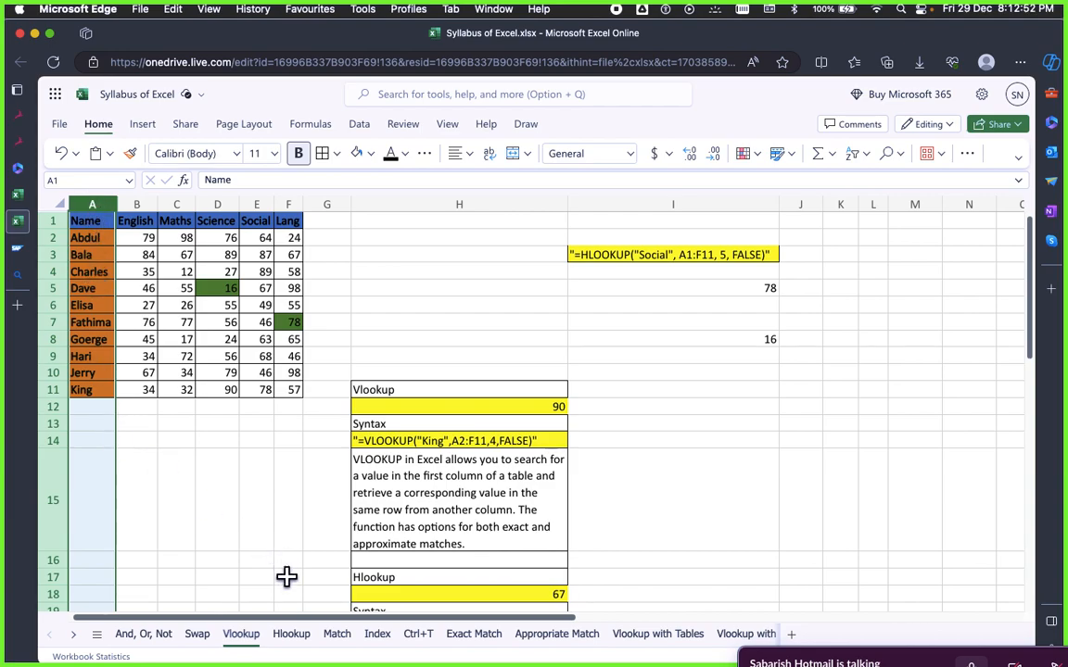
left_click(289, 642)
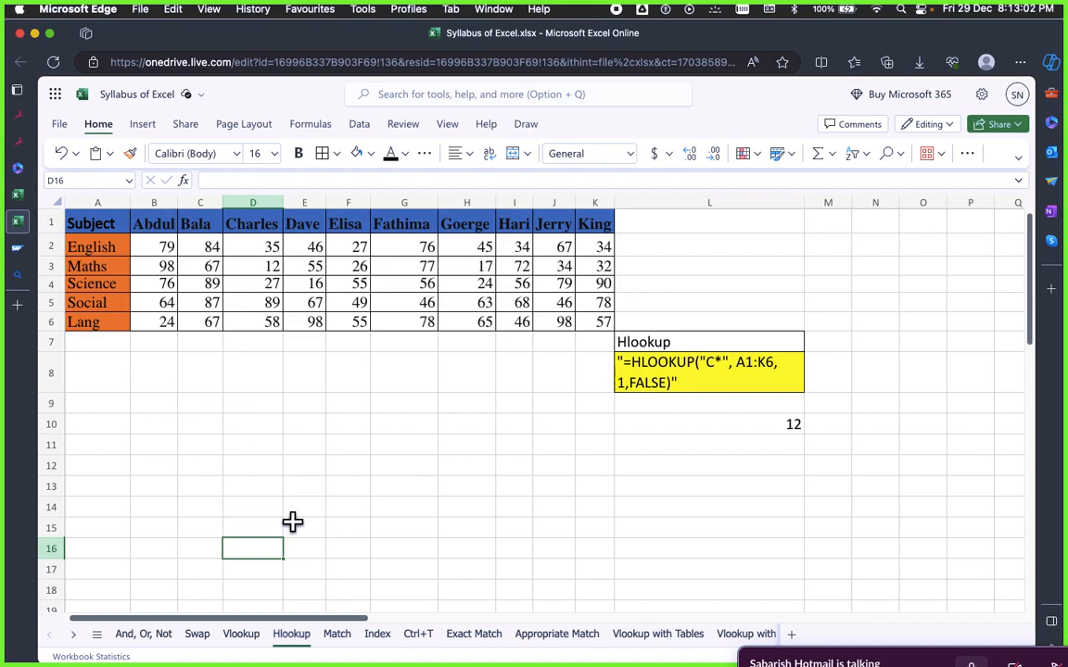
On the Match sheet, turn the formula in M8 into the quoted text "=MATCH("Lang", A6:K6, 0)"
left_click(353, 571)
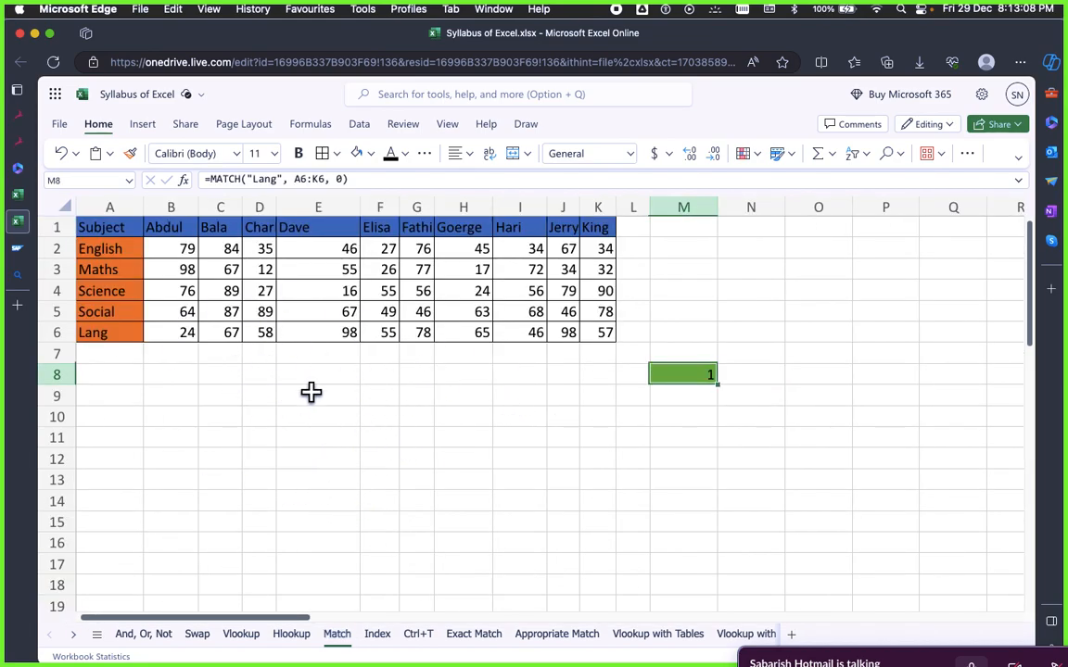
left_click(469, 416)
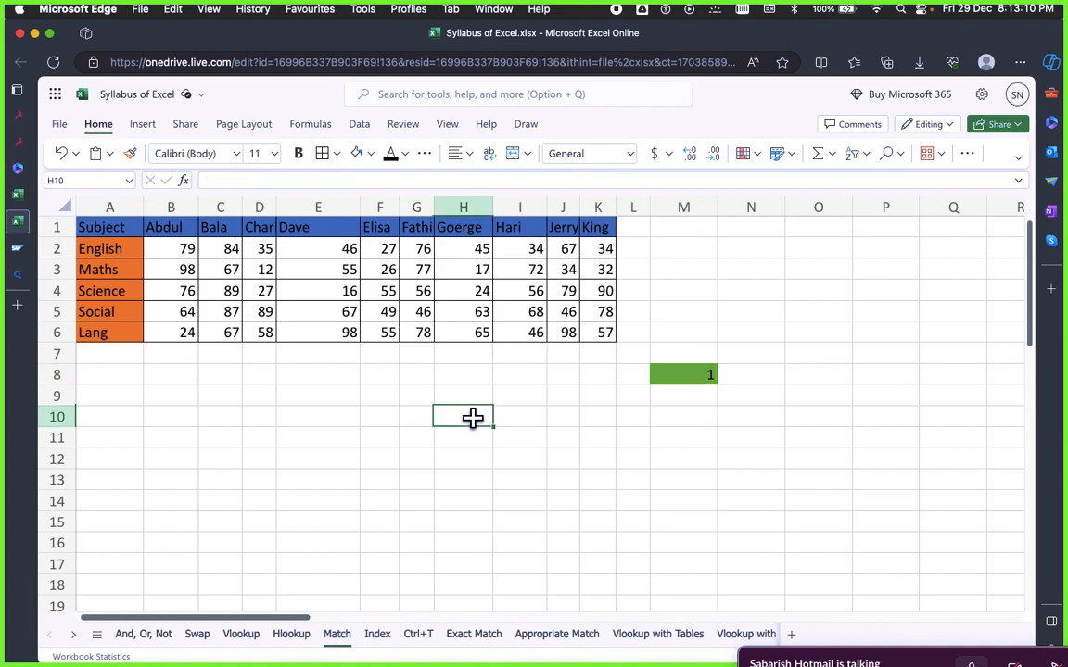
left_click(675, 377)
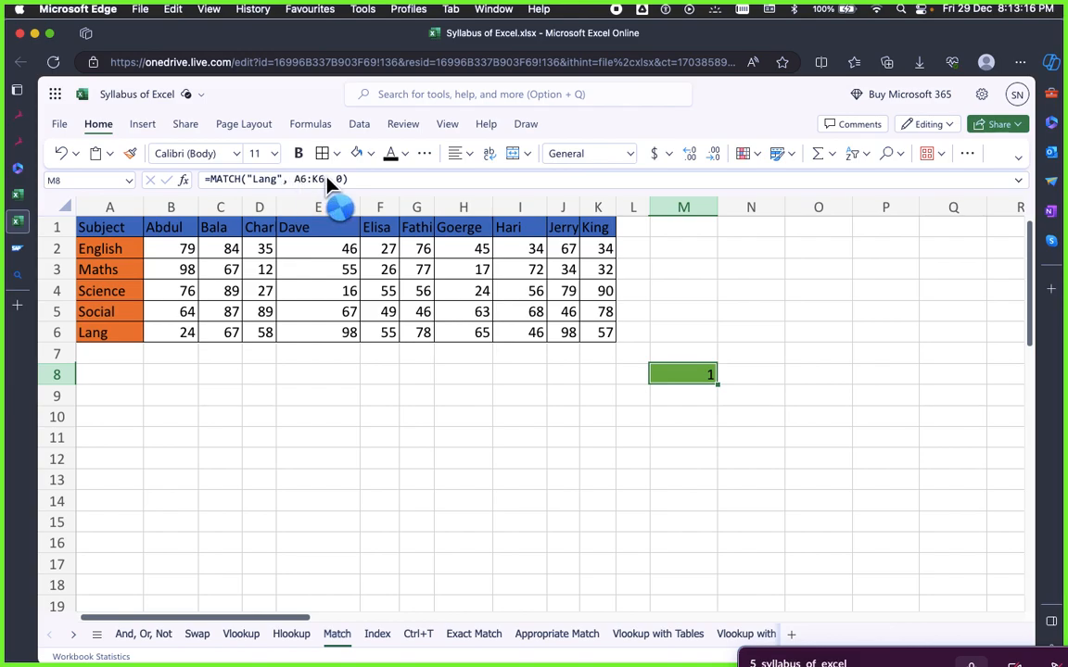
key("super+a")
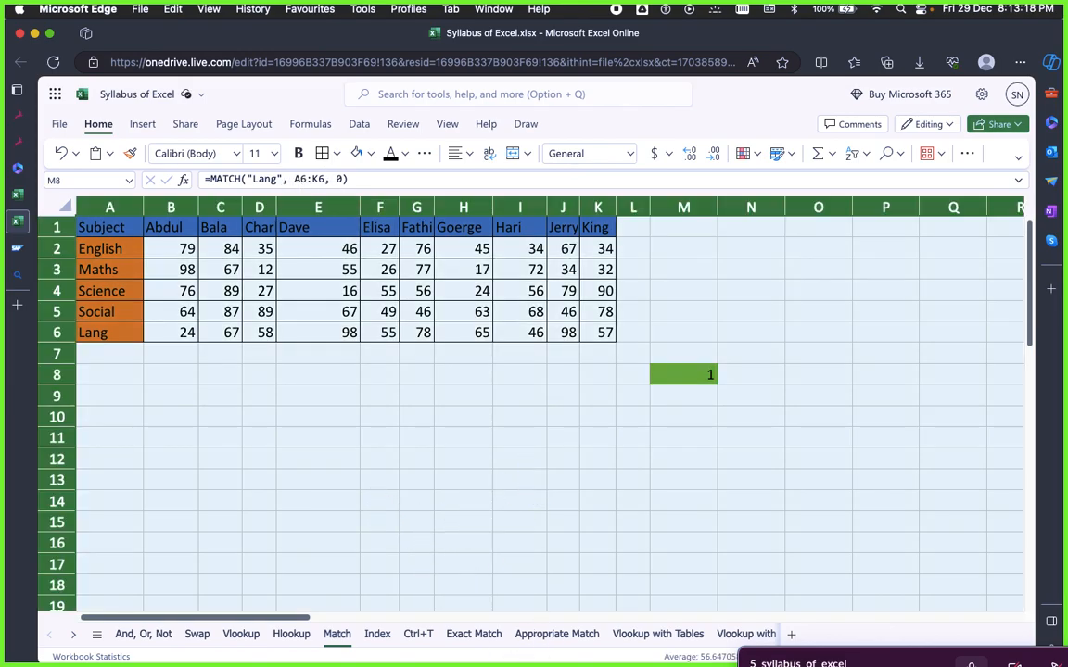
key("Up")
key("Down")
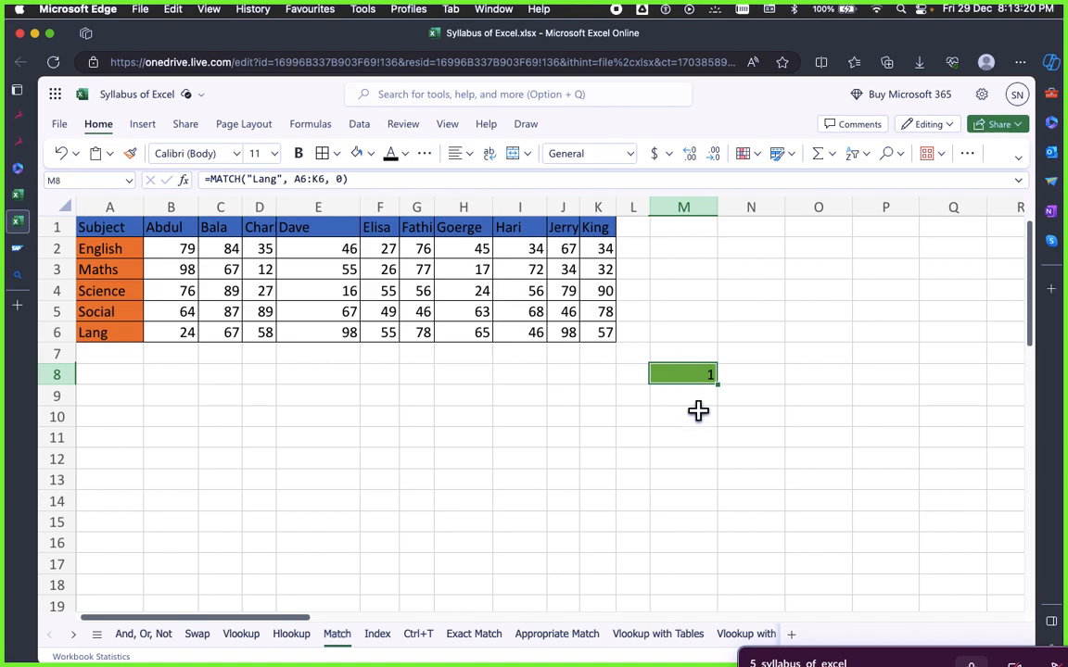
left_click(361, 179)
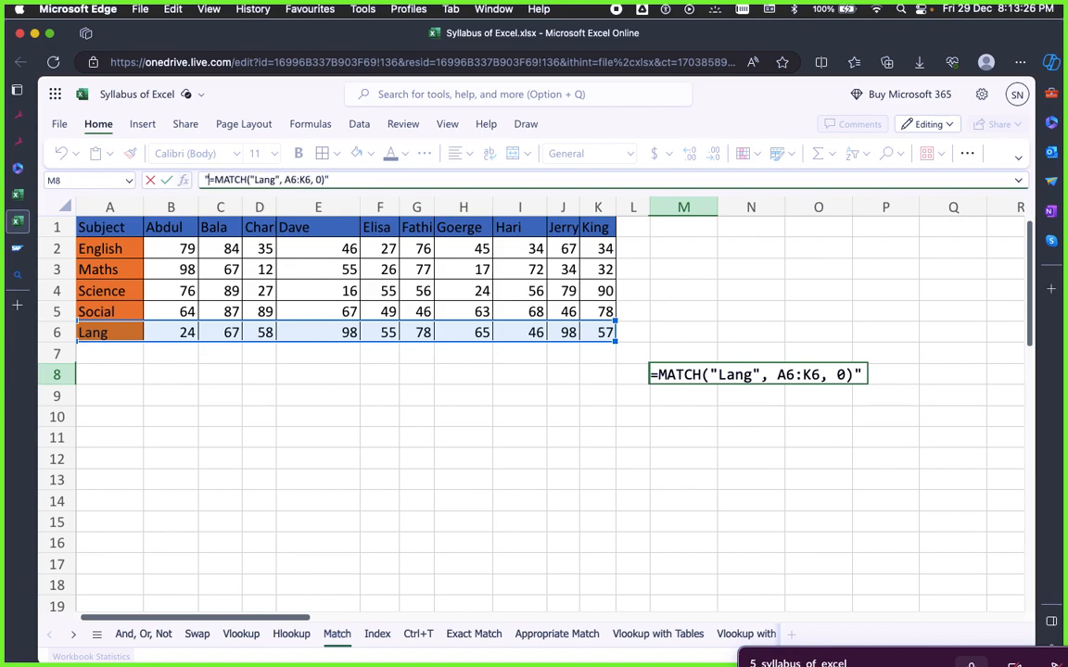
type("\"")
left_click(691, 412)
left_click(693, 381)
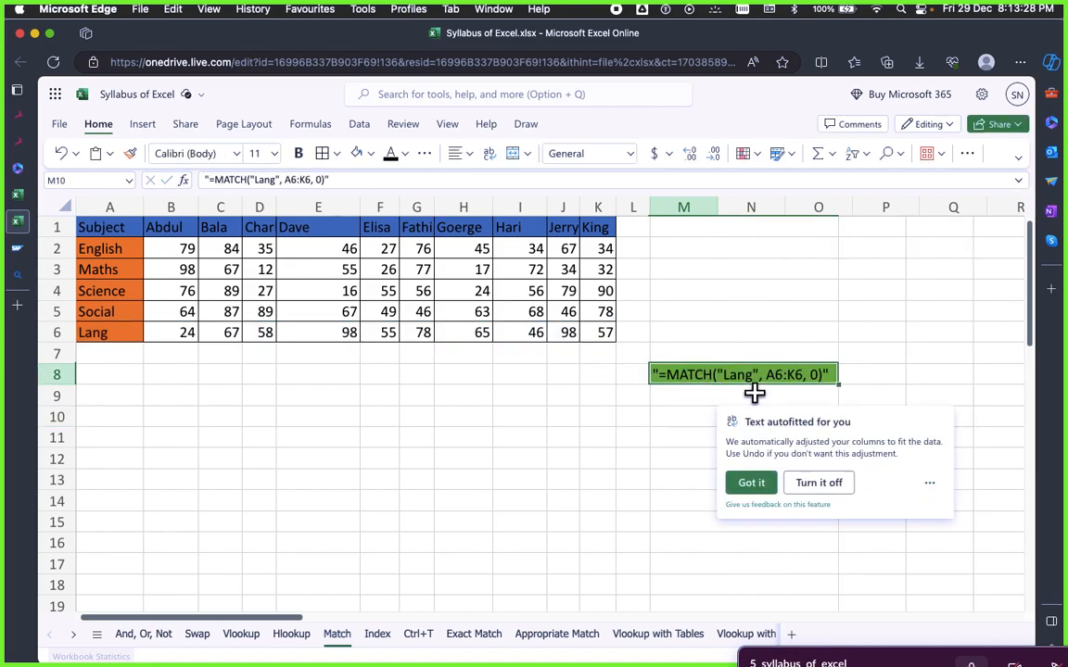
Dismiss the text autofit notice while keeping autofitting on
left_click_drag(643, 436, 687, 443)
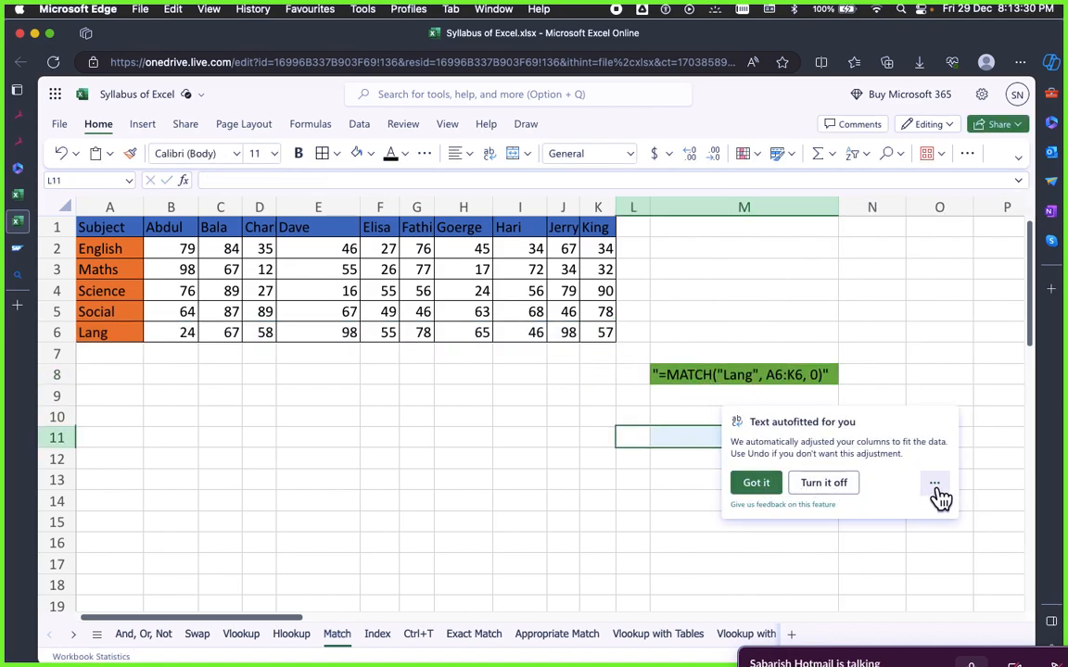
left_click(804, 483)
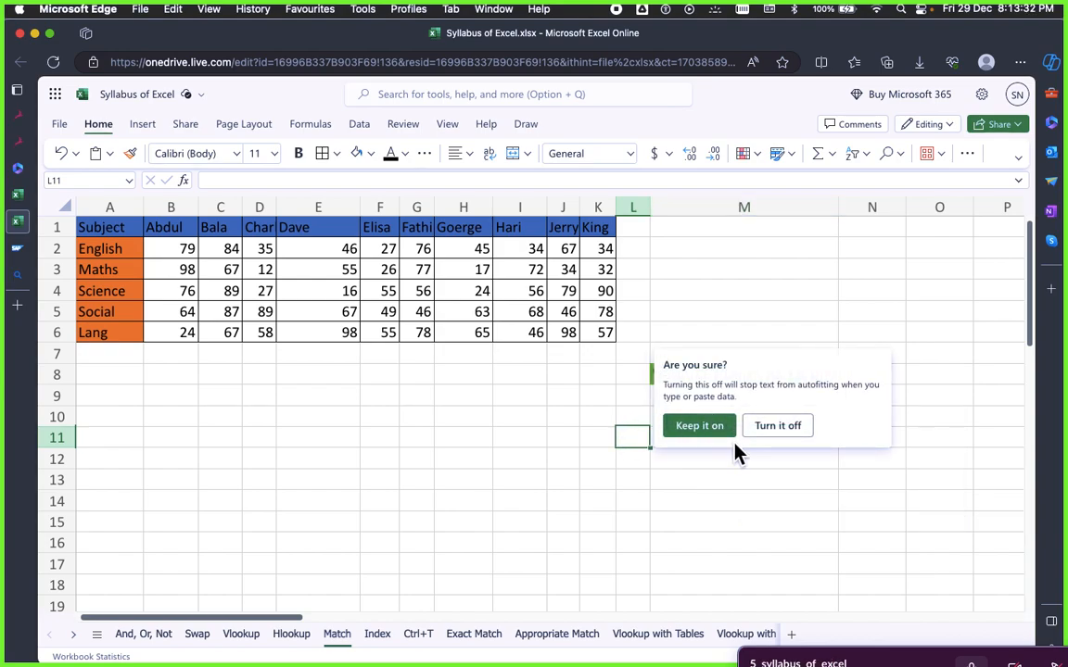
left_click(706, 429)
left_click(799, 431)
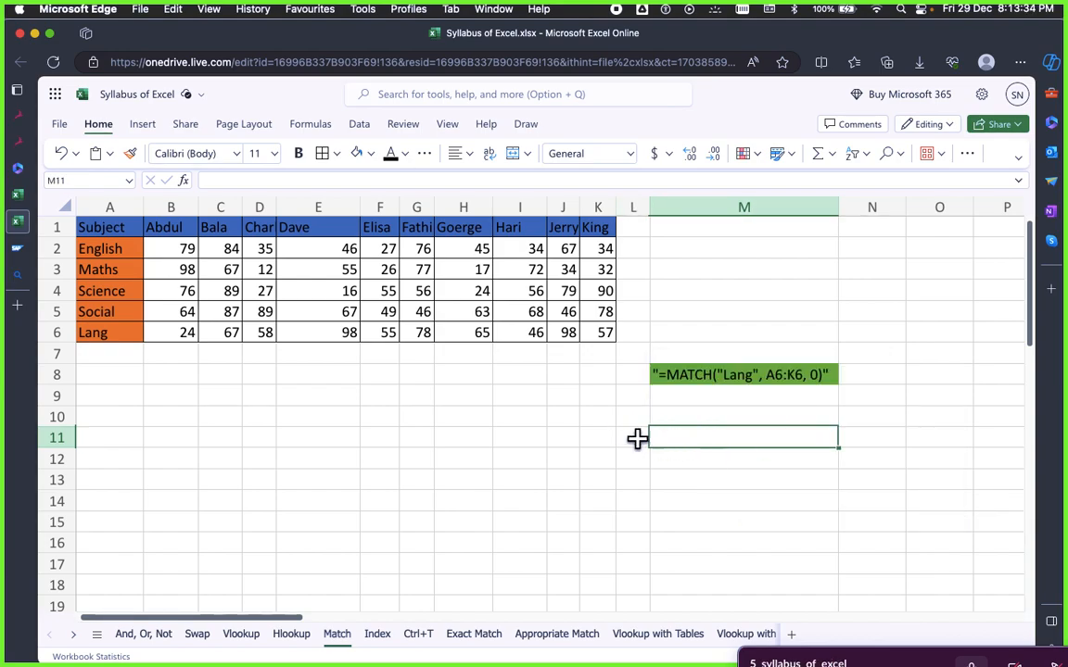
In cell M10, try the formula =MATCH("67",A1:K6,0) with the exact match type
left_click(600, 450)
left_click(738, 452)
left_click(686, 423)
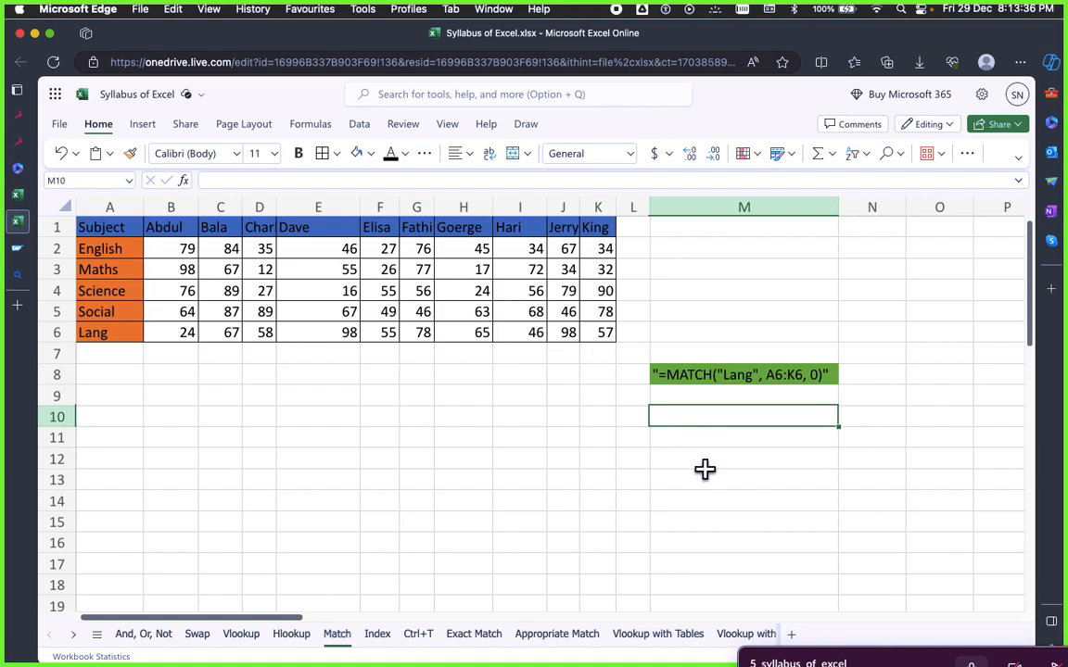
type("=Matc")
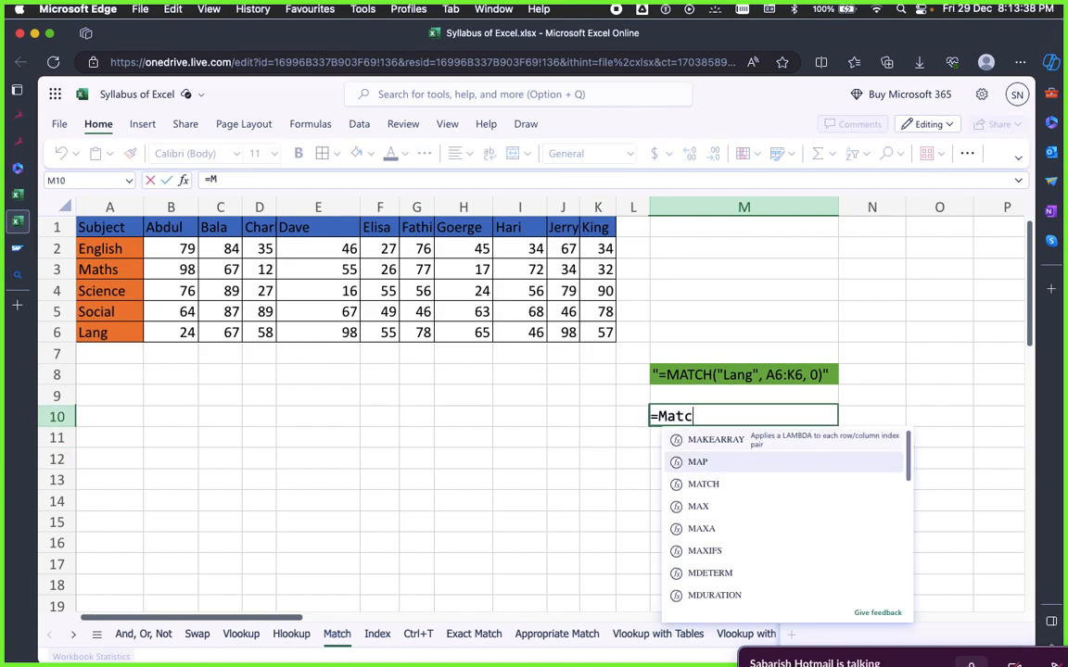
type("h(")
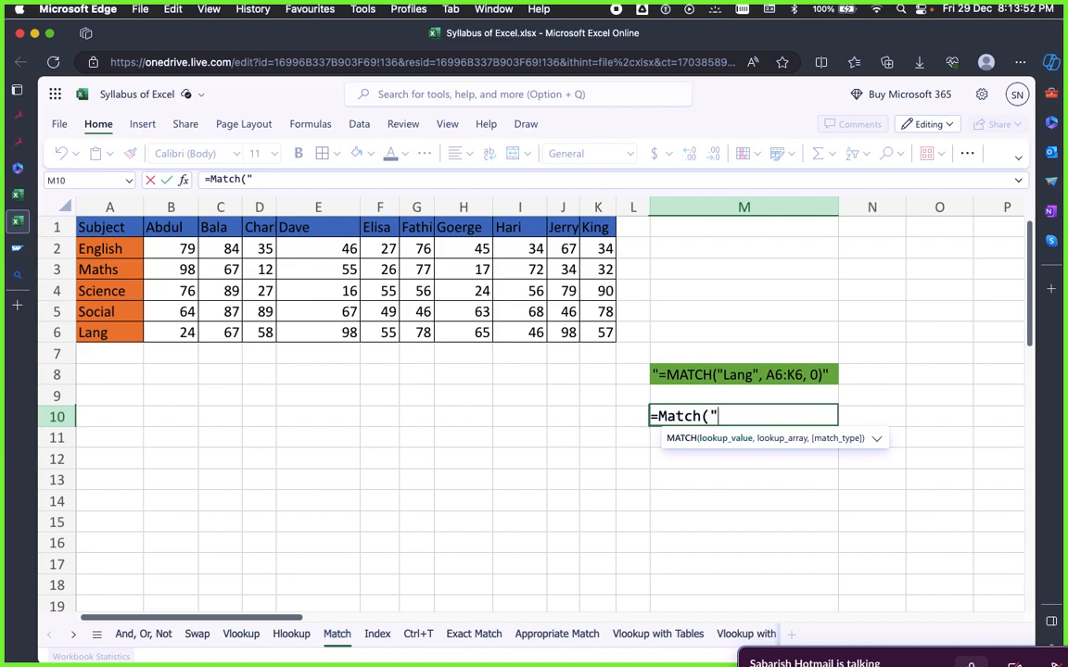
type("67\",")
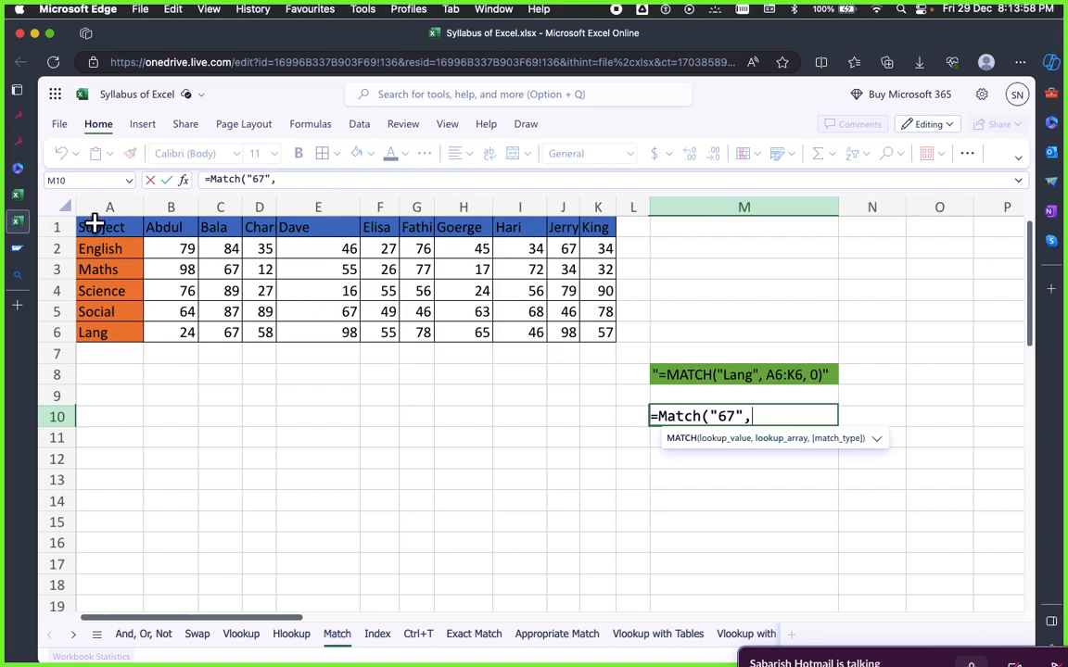
left_click_drag(90, 225, 598, 322)
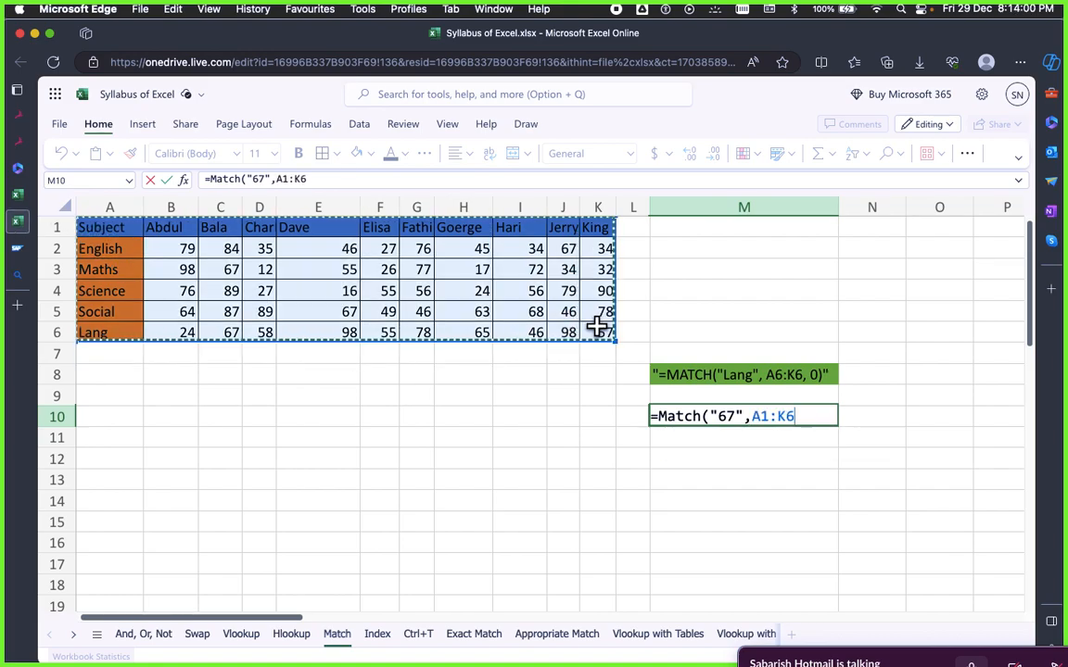
type(",")
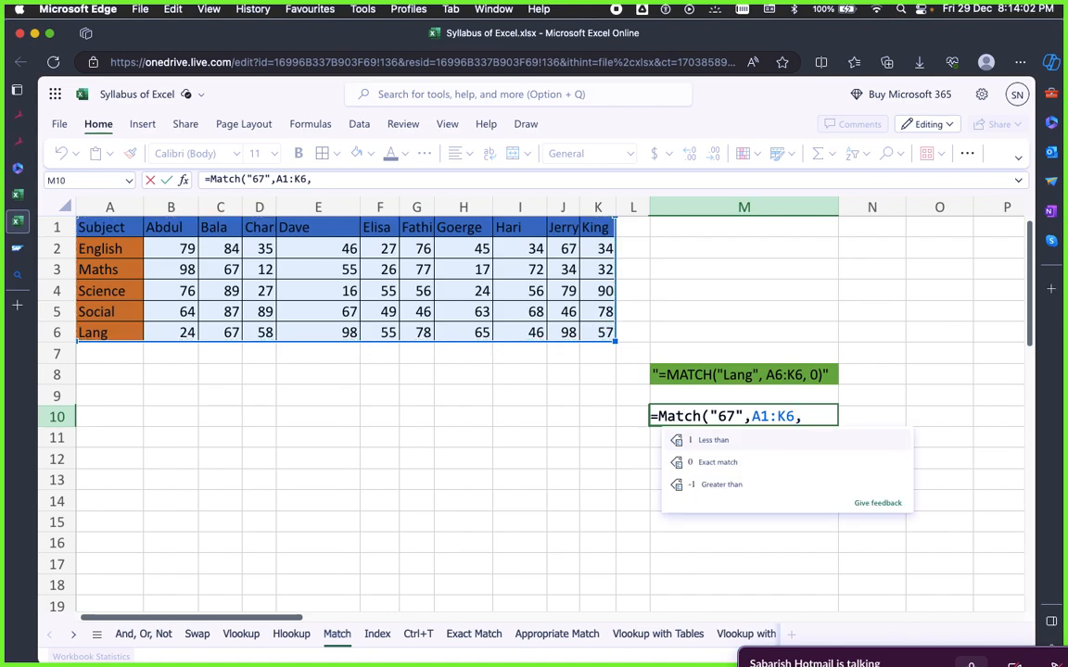
left_click(746, 462)
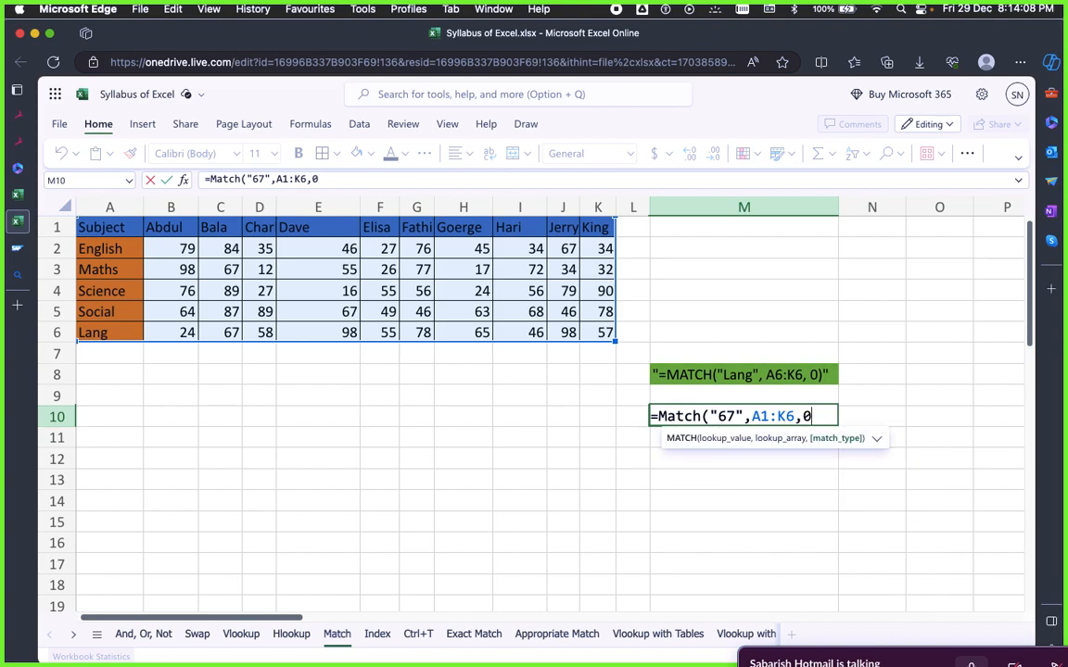
type(")")
key("Return")
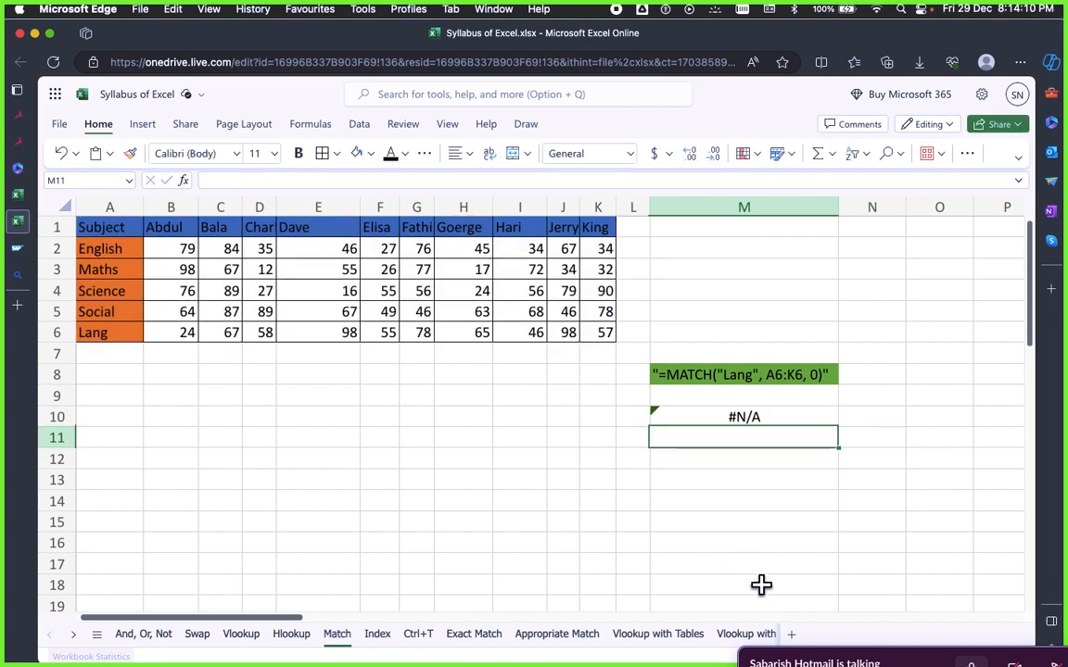
Replace the lookup value in M10's MATCH formula with the student name from the header of column E
left_click(744, 502)
left_click(744, 419)
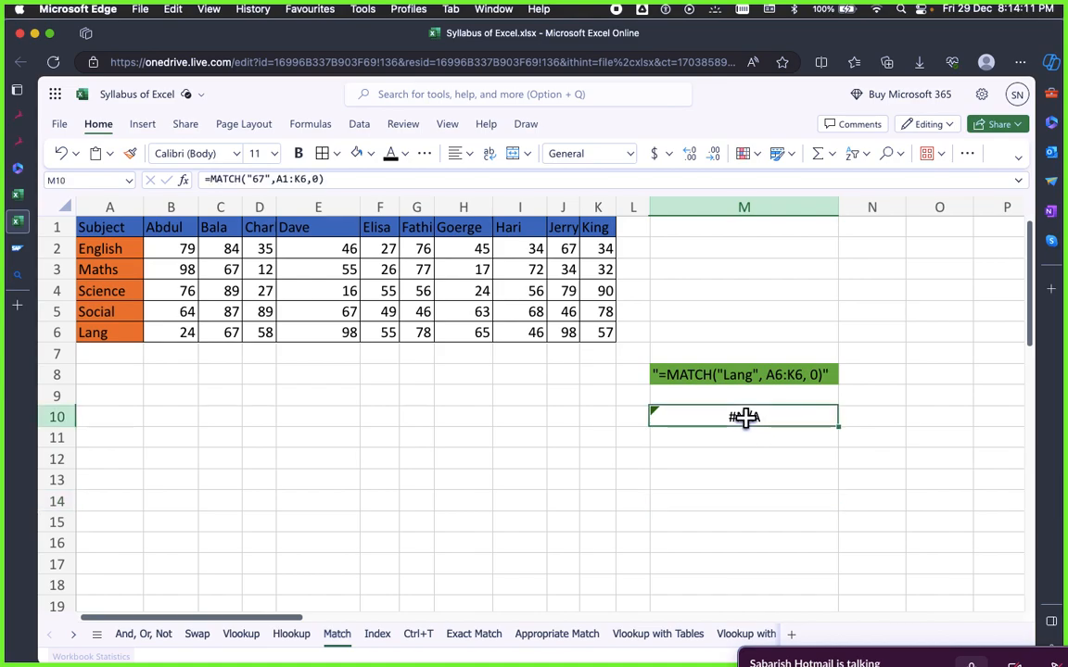
left_click(266, 179)
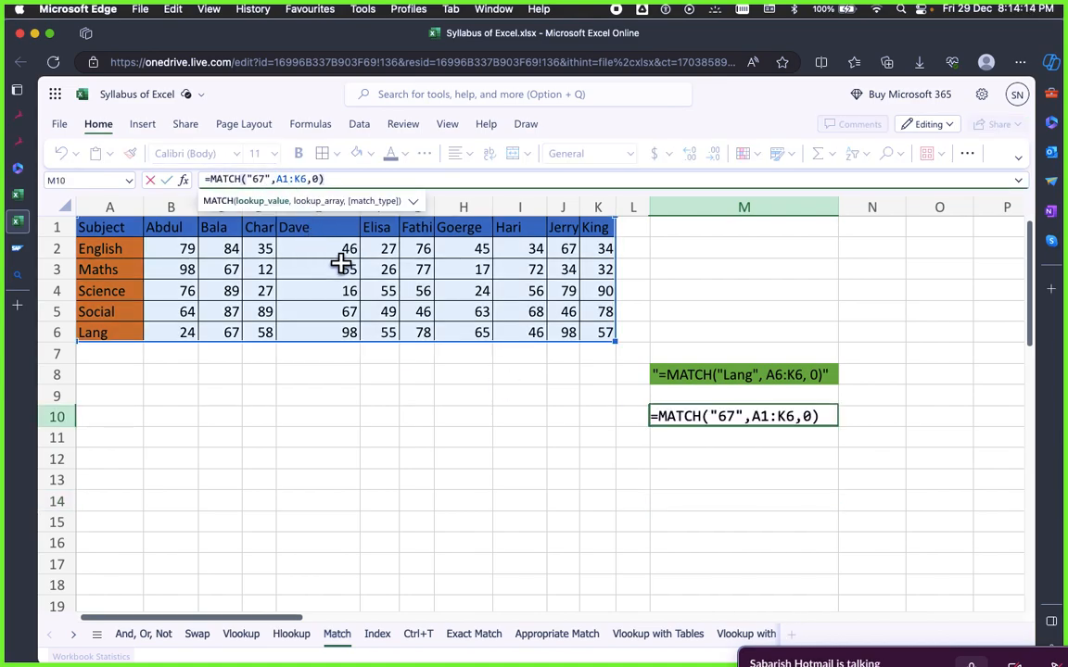
key("BackSpace")
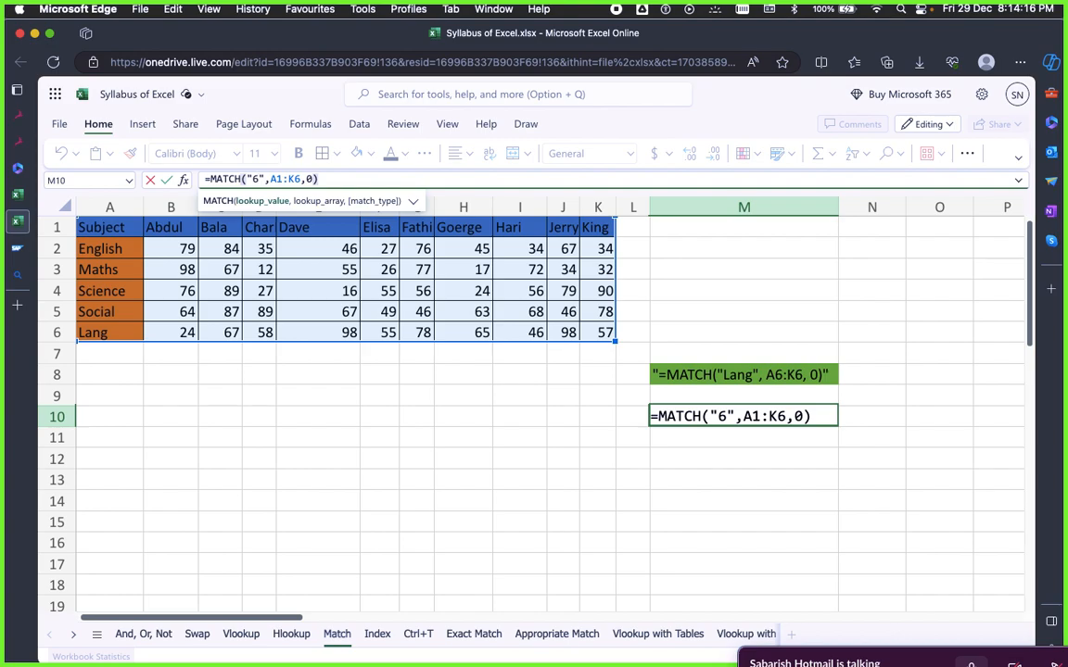
key("BackSpace")
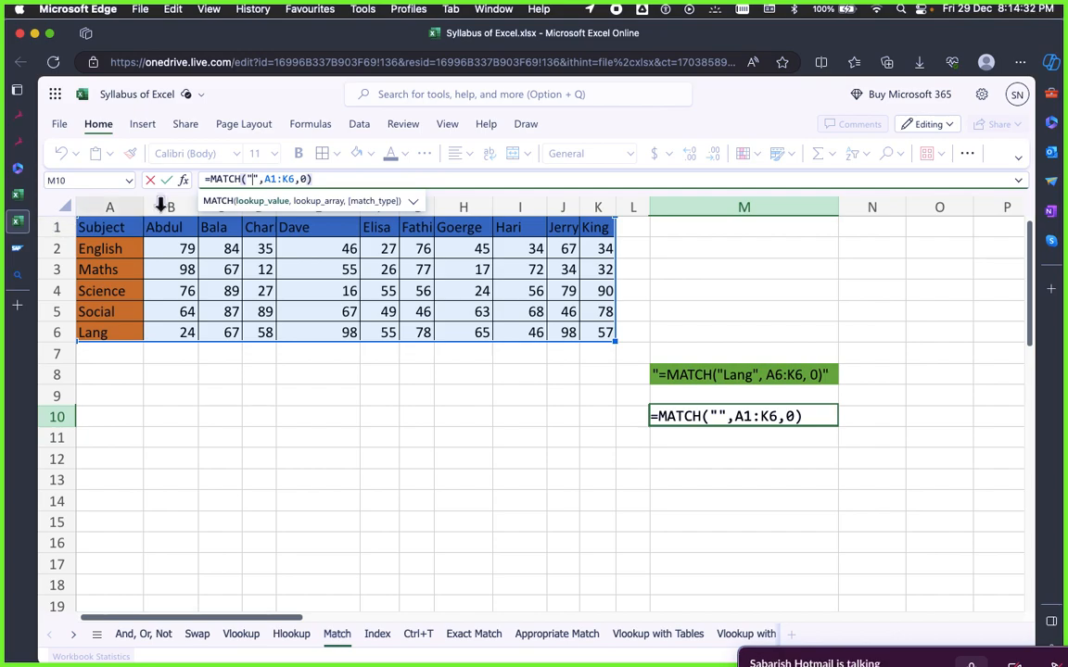
left_click(719, 416)
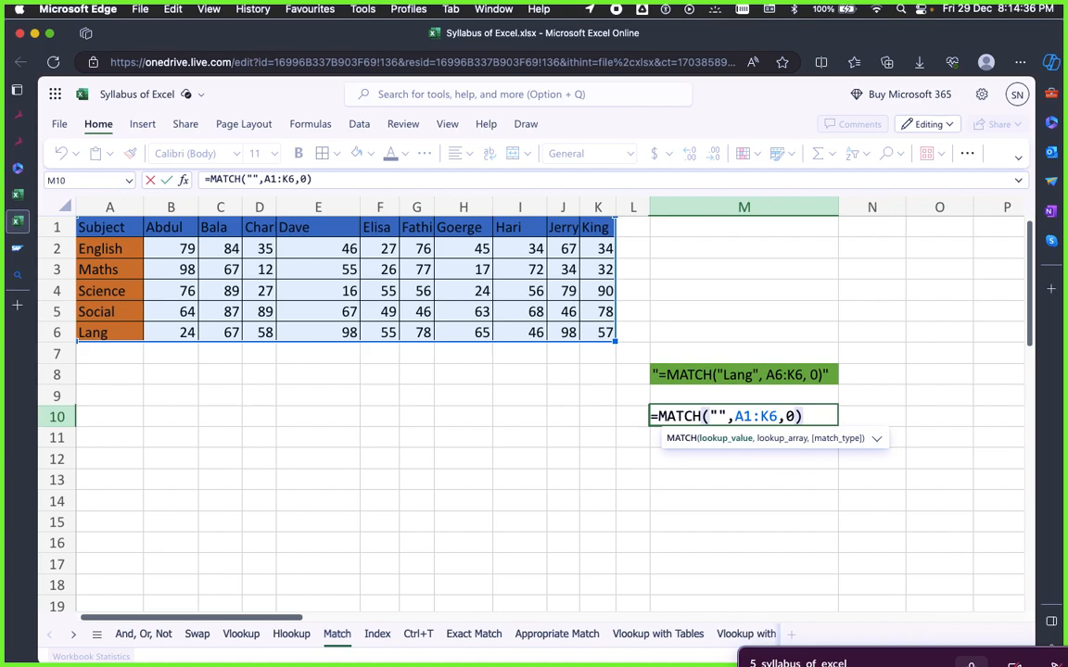
type("Data")
key("BackSpace")
key("BackSpace")
type("ce")
key("BackSpace")
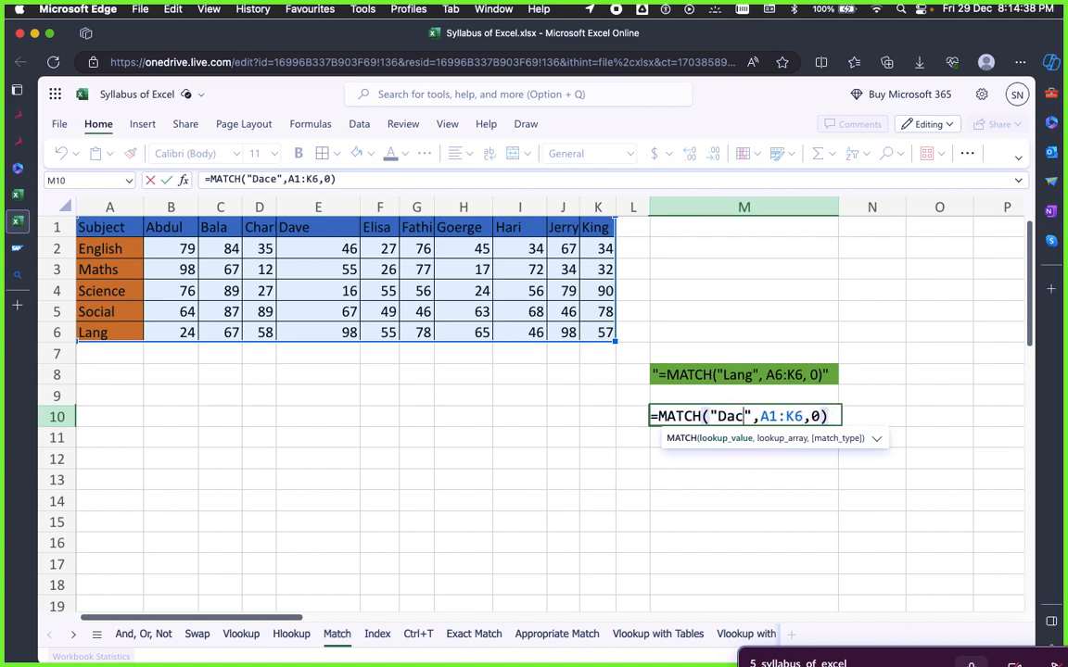
key("BackSpace")
type("ve")
key("Return")
Change the lookup value in M10's MATCH formula to "Maths" and recheck the formula's arguments
left_click(746, 416)
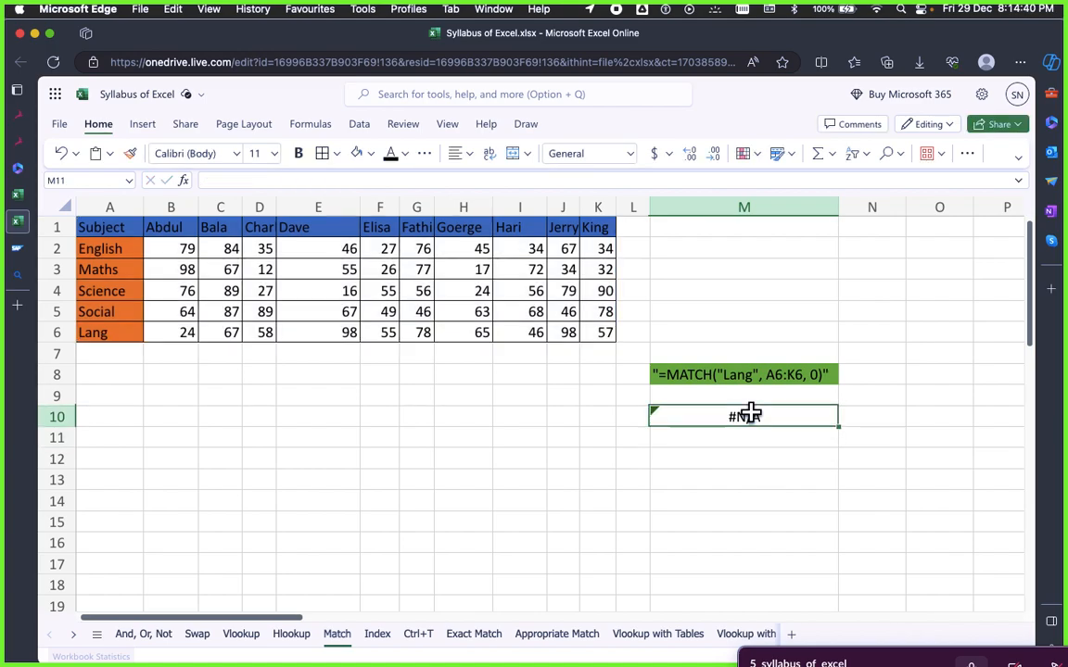
double_click(264, 179)
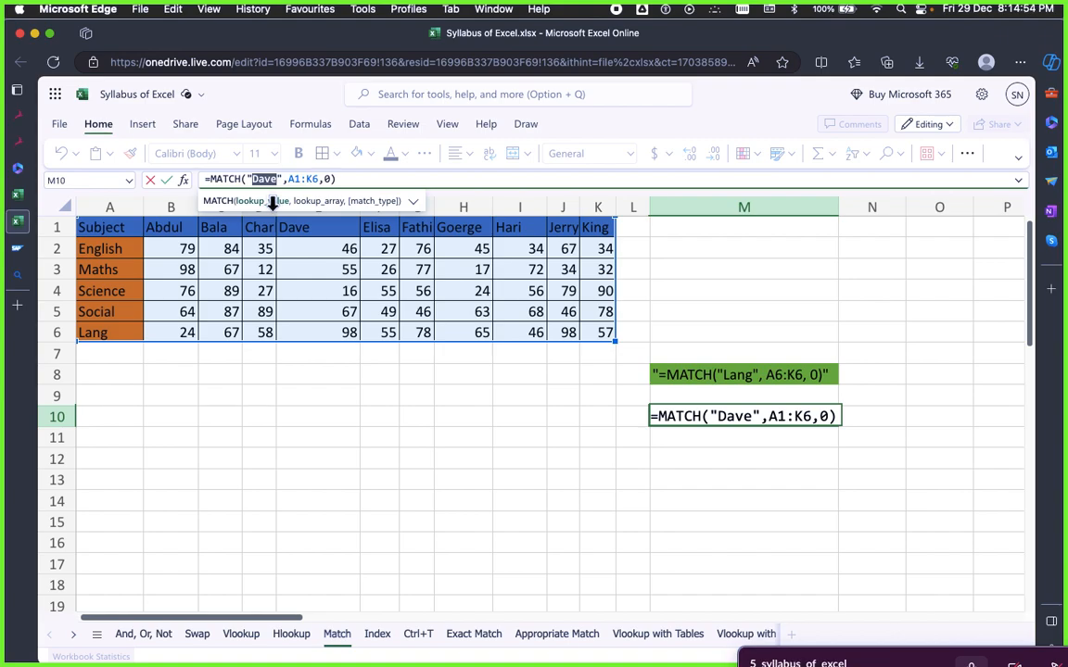
type("Maths")
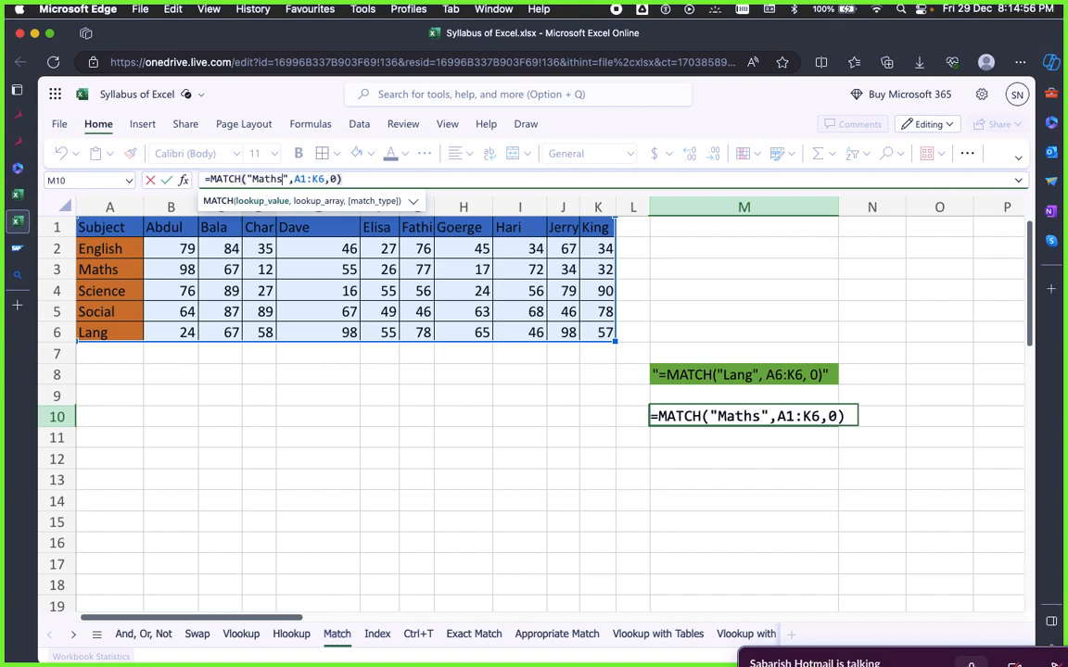
key("Return")
left_click(751, 417)
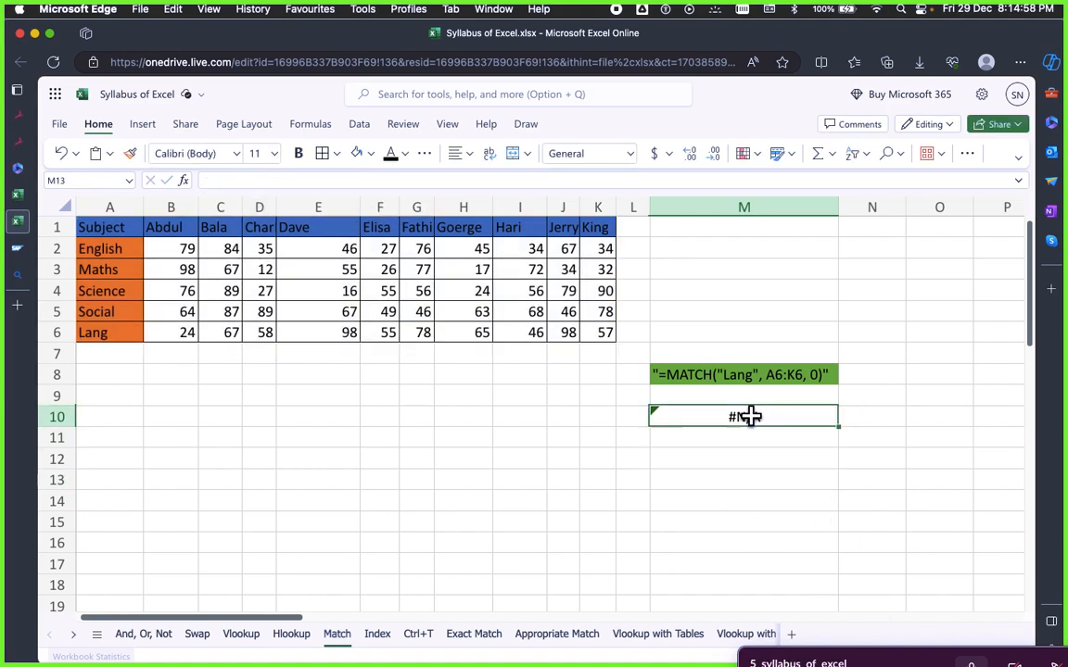
double_click(744, 415)
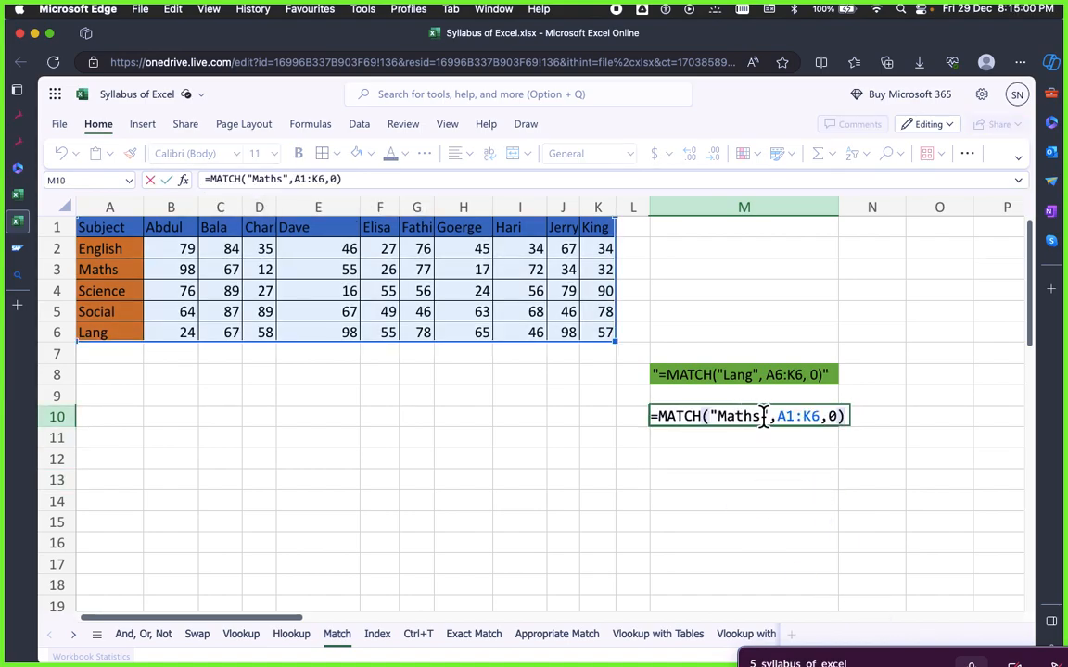
left_click(771, 416)
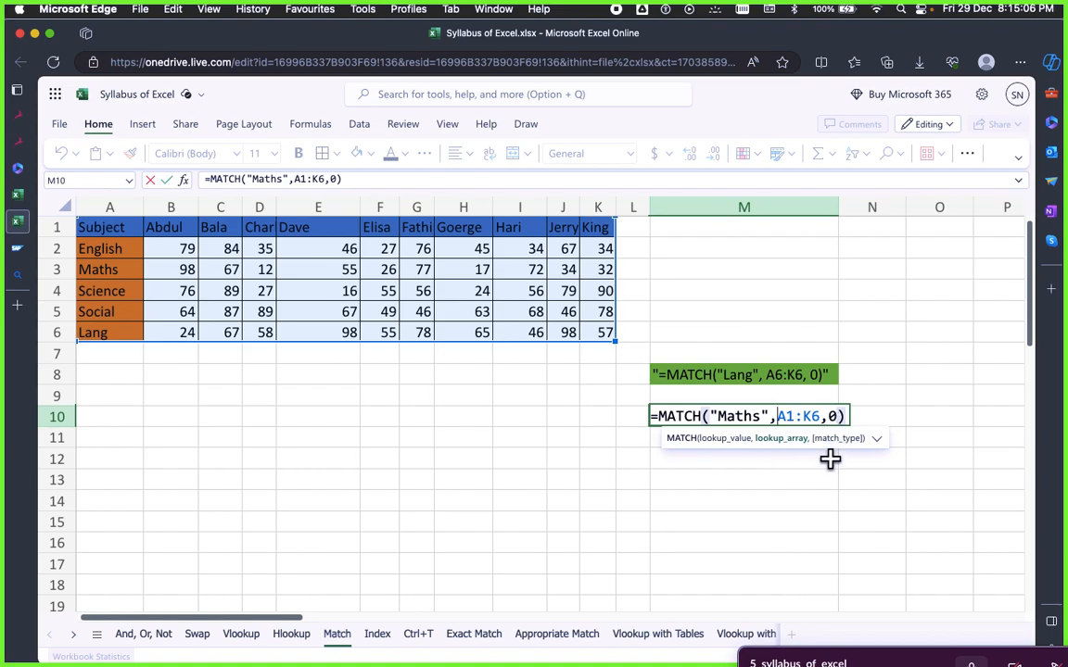
key("Return")
key("Return")
Change the lookup value in M10's MATCH formula to "Lang", keeping the range A1:K6
left_click(743, 416)
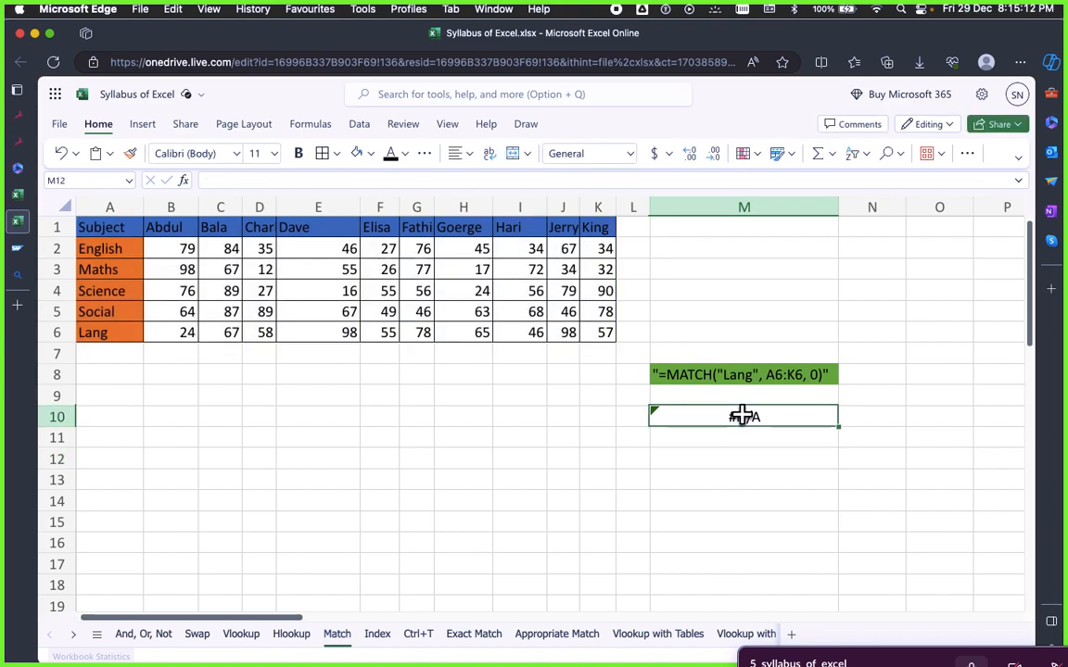
left_click(268, 179)
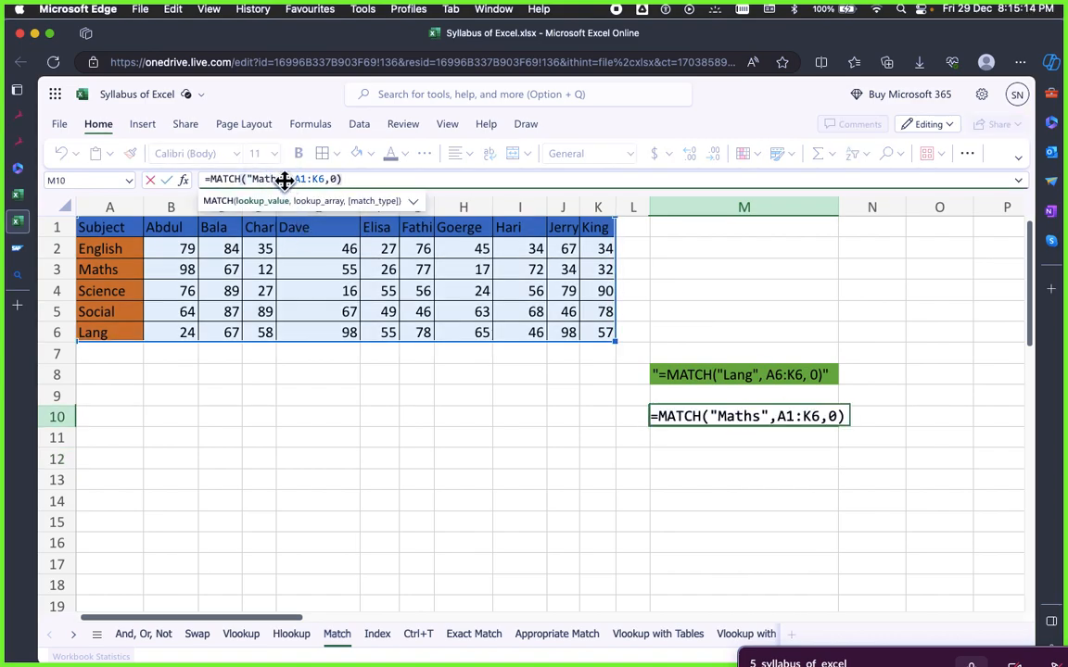
type("a")
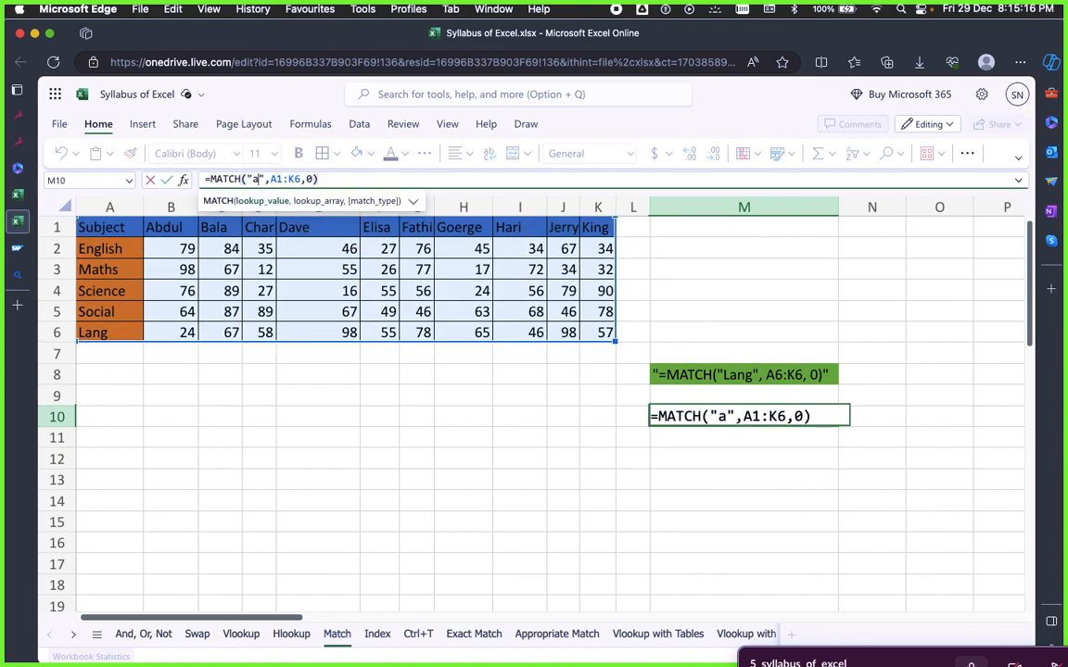
key("BackSpace")
type("Lang")
key("Return")
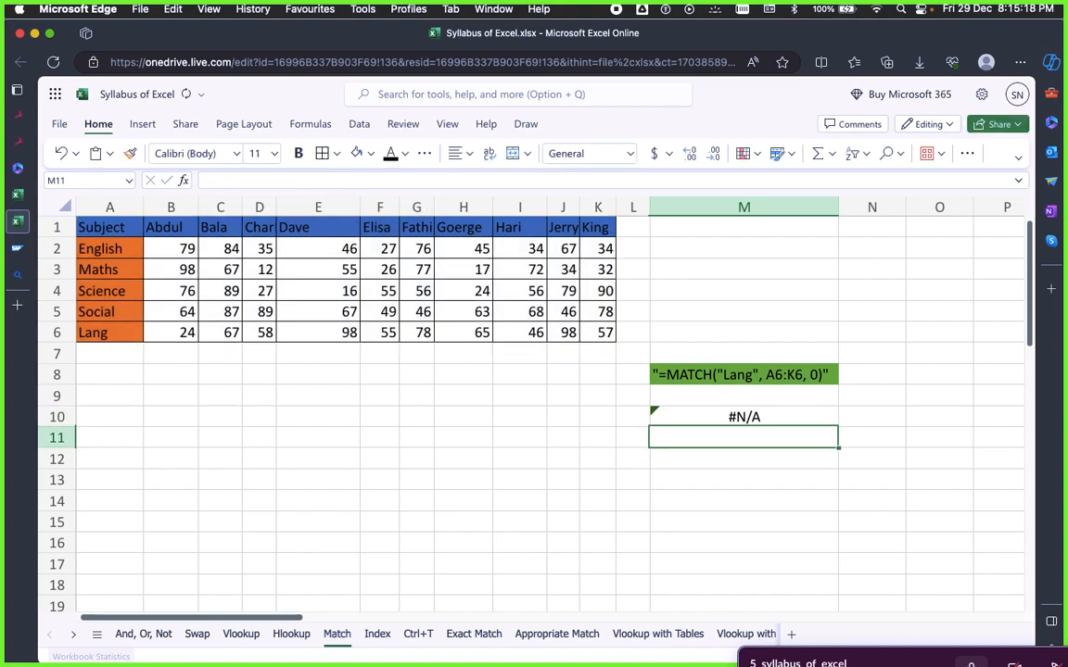
Clear the trial MATCH formula from cell M10
left_click(772, 501)
left_click(744, 417)
key("Delete")
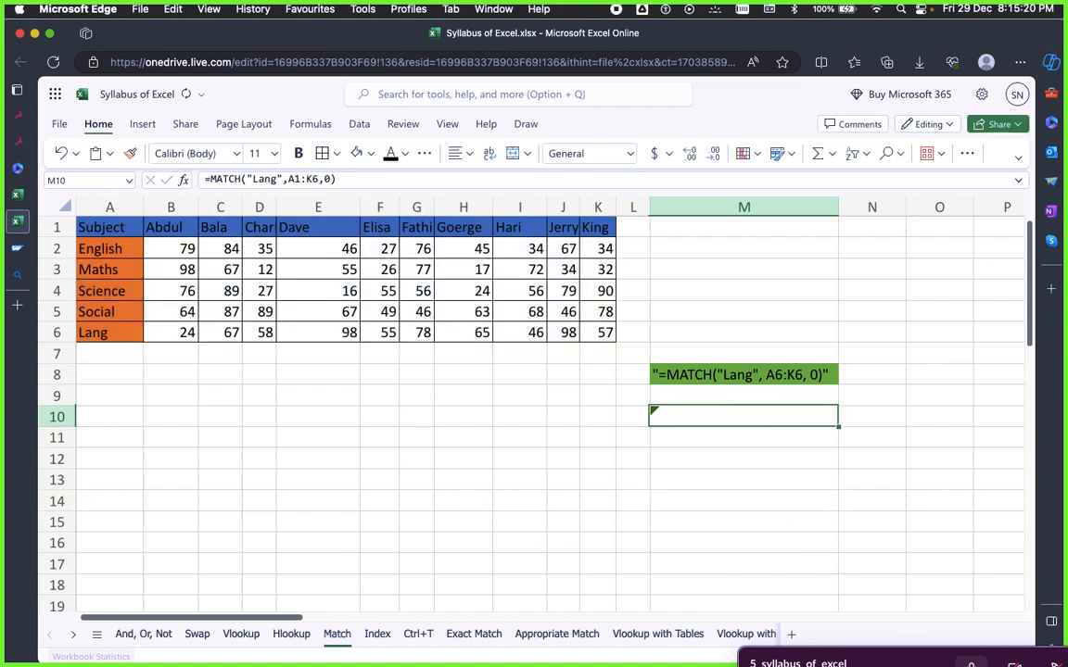
Autofit the width of column E in the marks table to its contents
key("super+Tab")
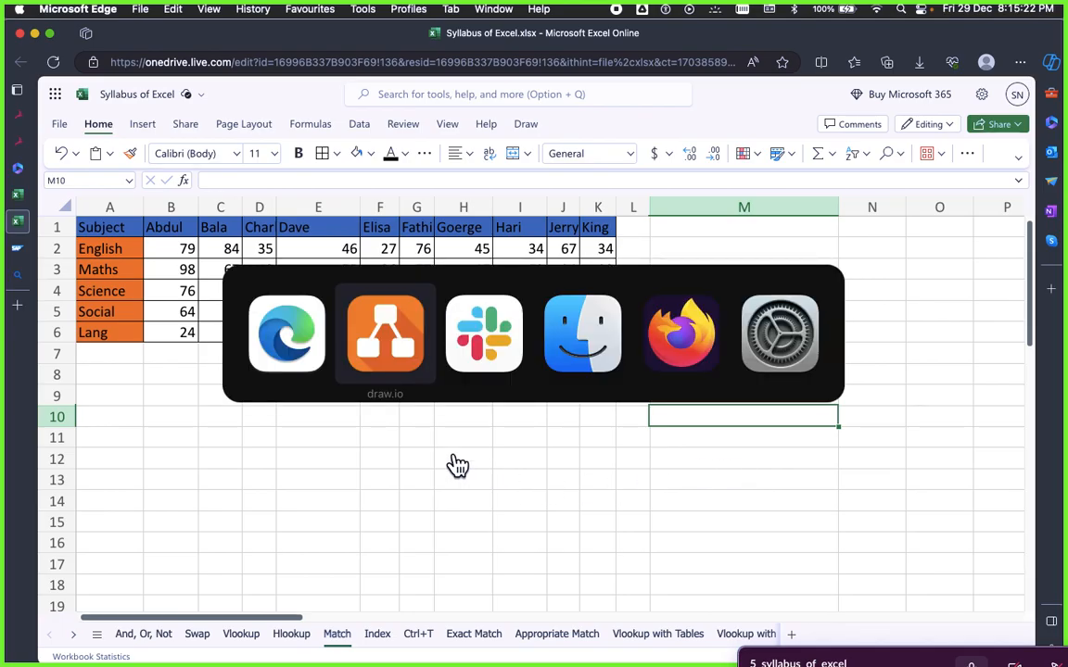
key("super+Tab")
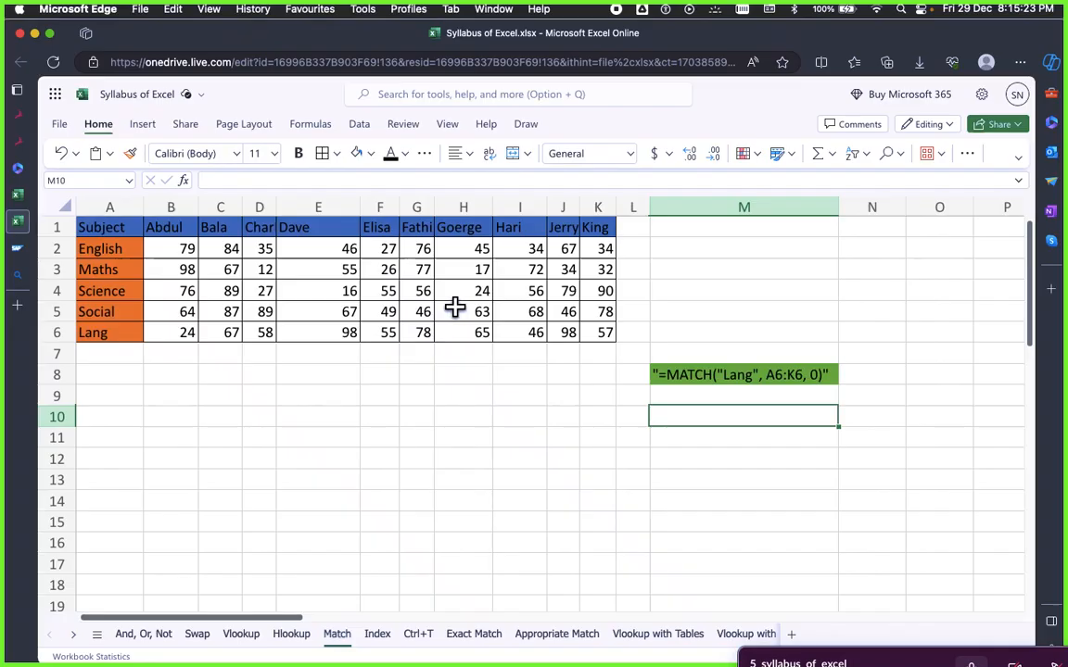
double_click(360, 209)
left_click(353, 351)
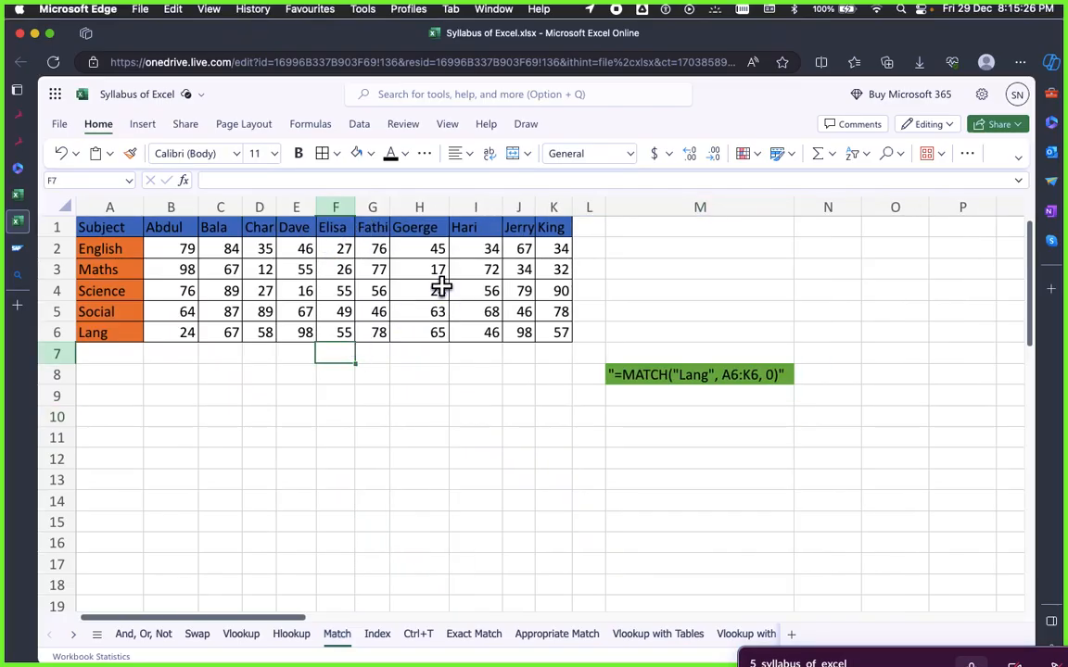
left_click(427, 357)
Switch to draw.io and review the lookup function notes, continuing to the section on VLOOKUP with exact and approximate match
key("super+Tab")
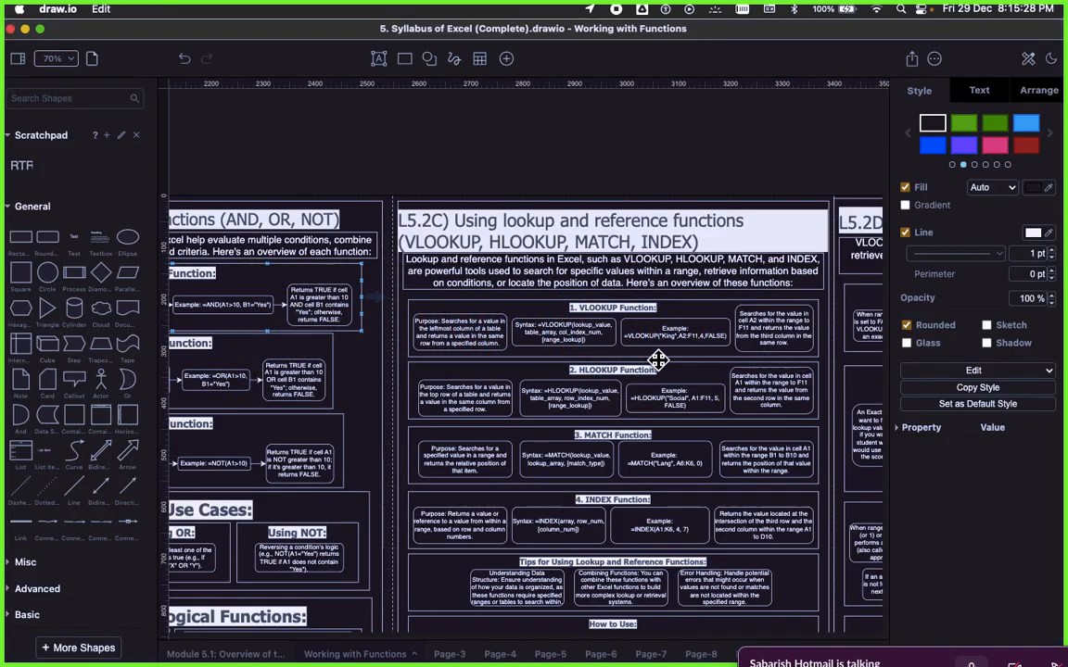
scroll(590, 405, "down", 5)
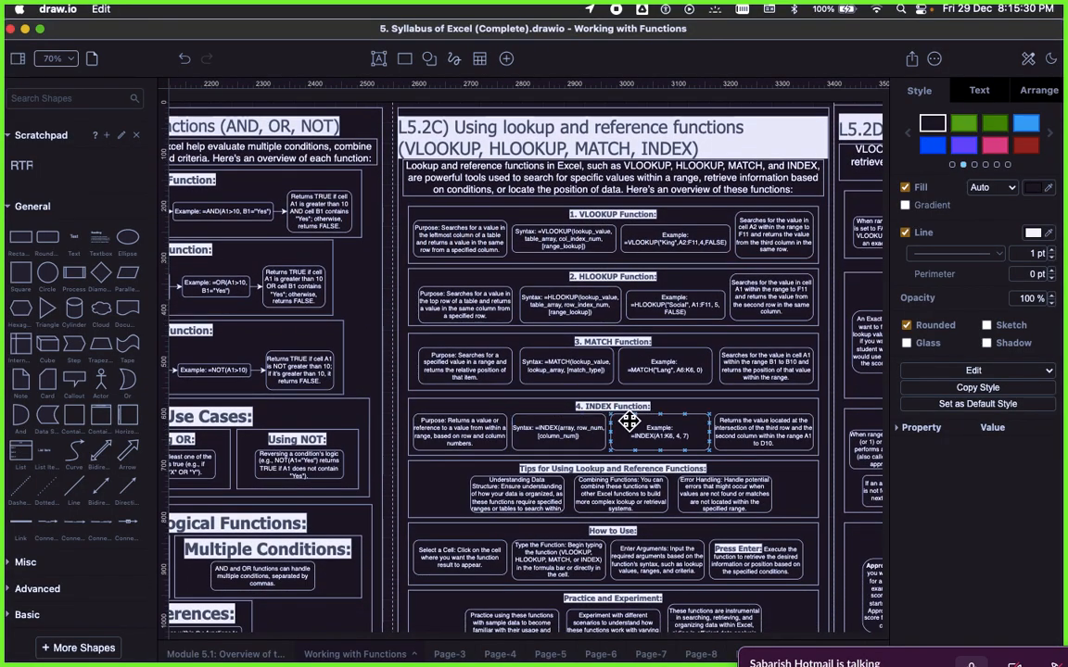
scroll(614, 417, "right", 10)
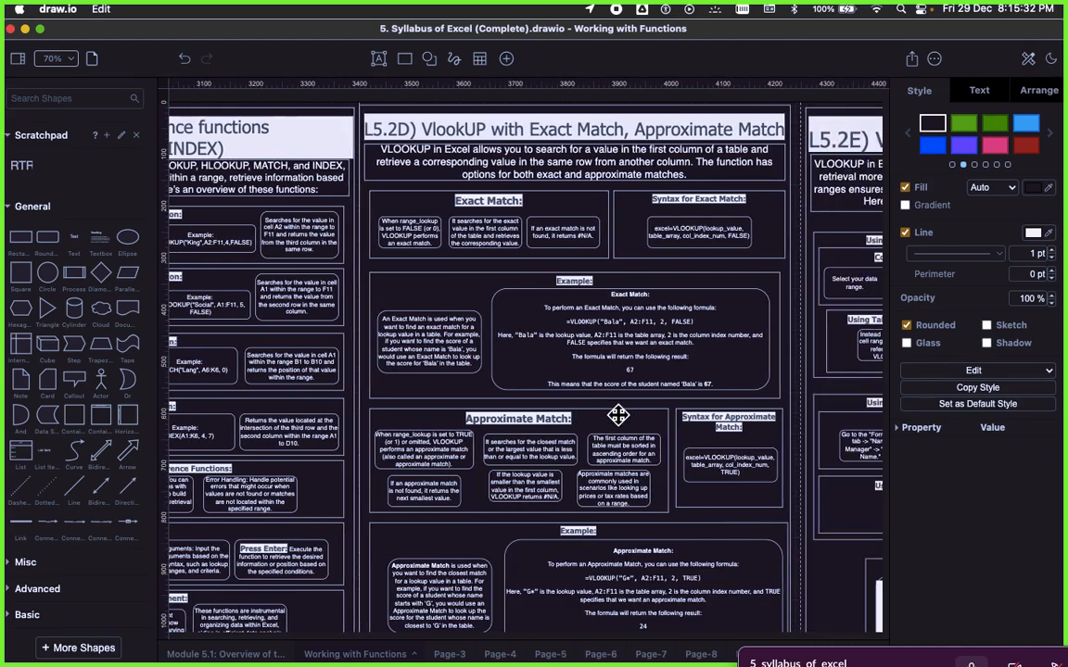
scroll(614, 414, "right", 10)
scroll(678, 397, "down", 5)
scroll(677, 397, "up", 6)
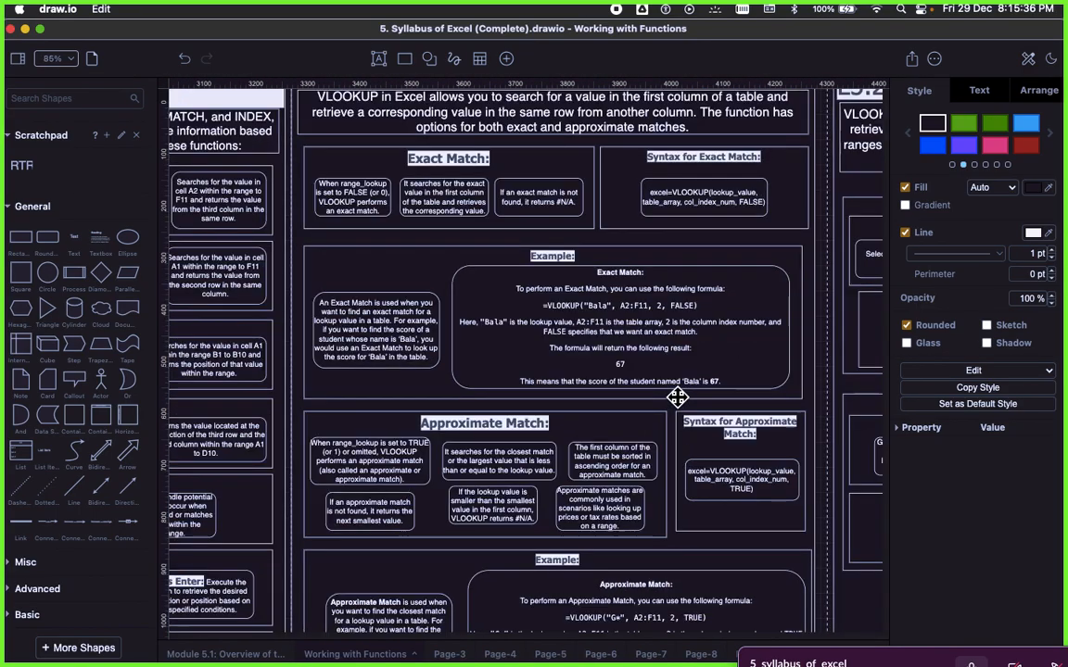
scroll(677, 397, "down", 3)
scroll(677, 396, "up", 5)
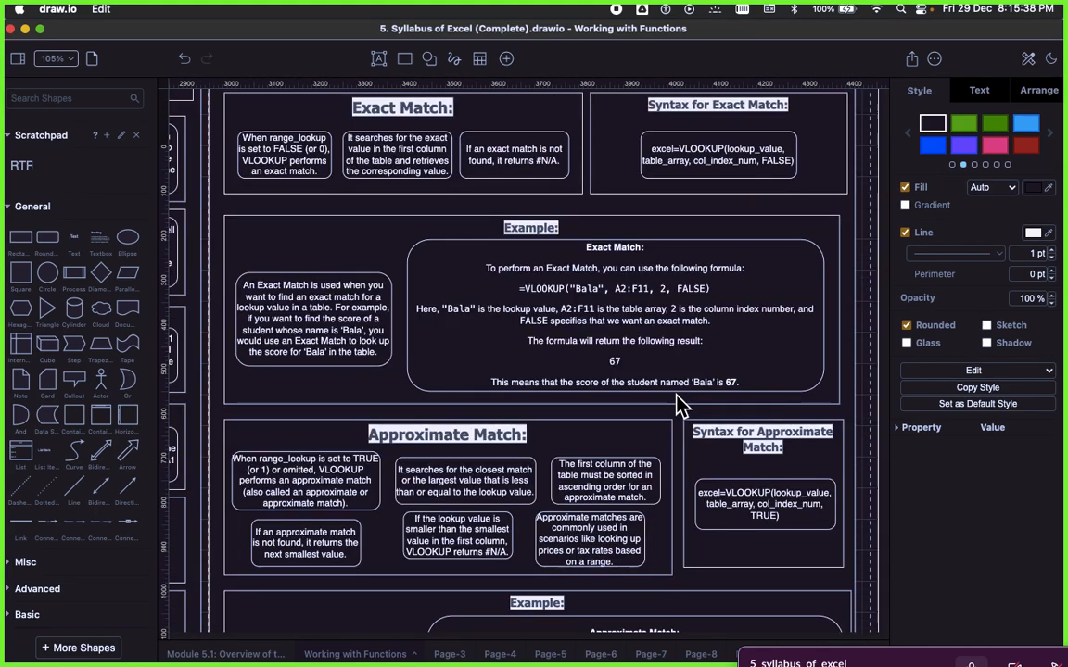
scroll(679, 396, "up", 3)
scroll(679, 396, "left", 3)
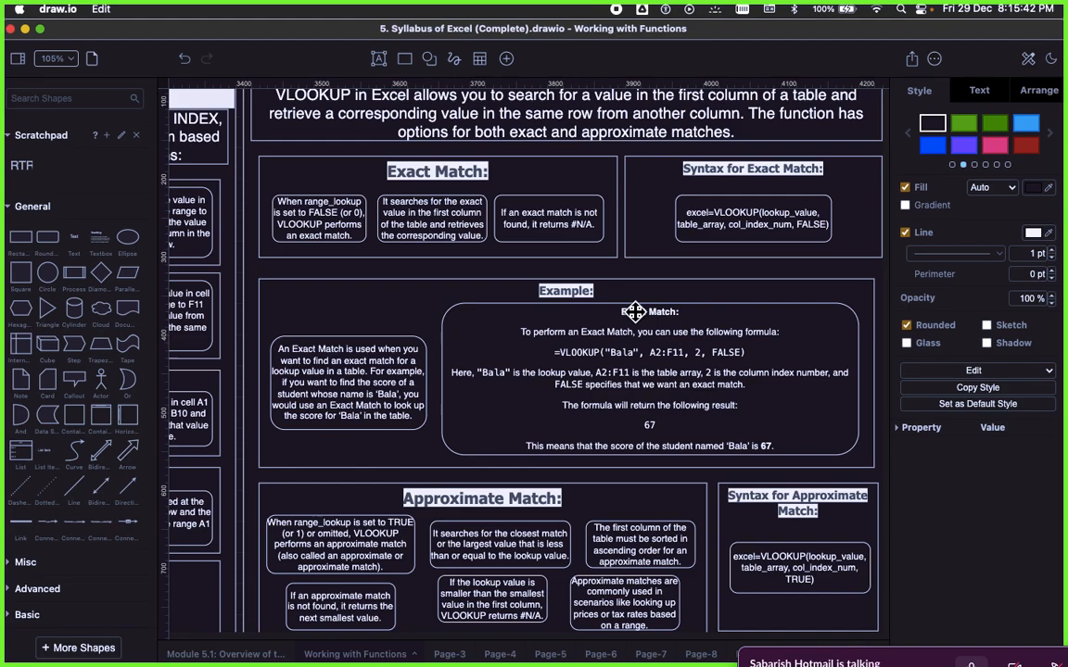
scroll(636, 312, "down", 4)
scroll(635, 312, "up", 3)
scroll(649, 312, "down", 1)
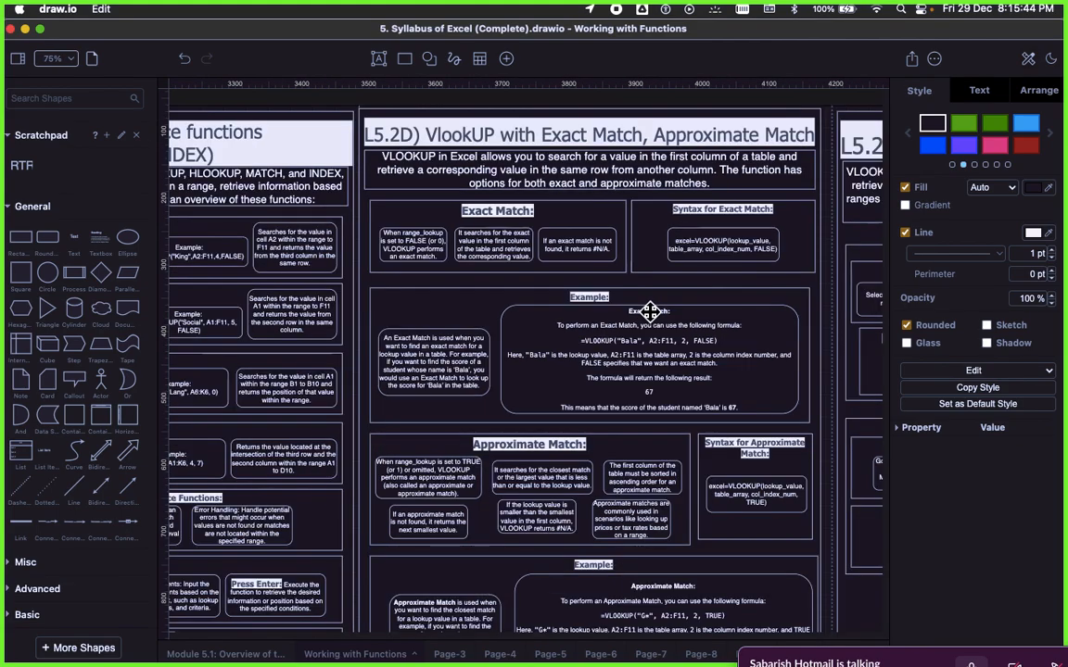
Review the VLOOKUP notes in section L5.2D, covering the introduction, exact match, approximate match and their examples
left_click(488, 298)
scroll(503, 308, "right", 2)
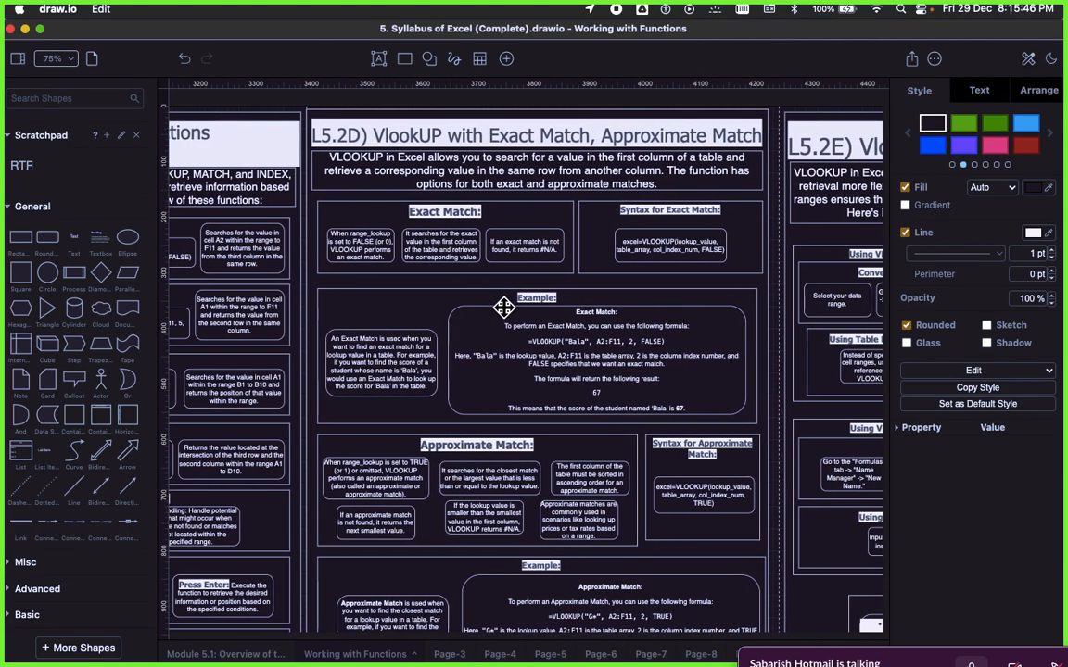
scroll(503, 308, "left", 1)
left_click(555, 346)
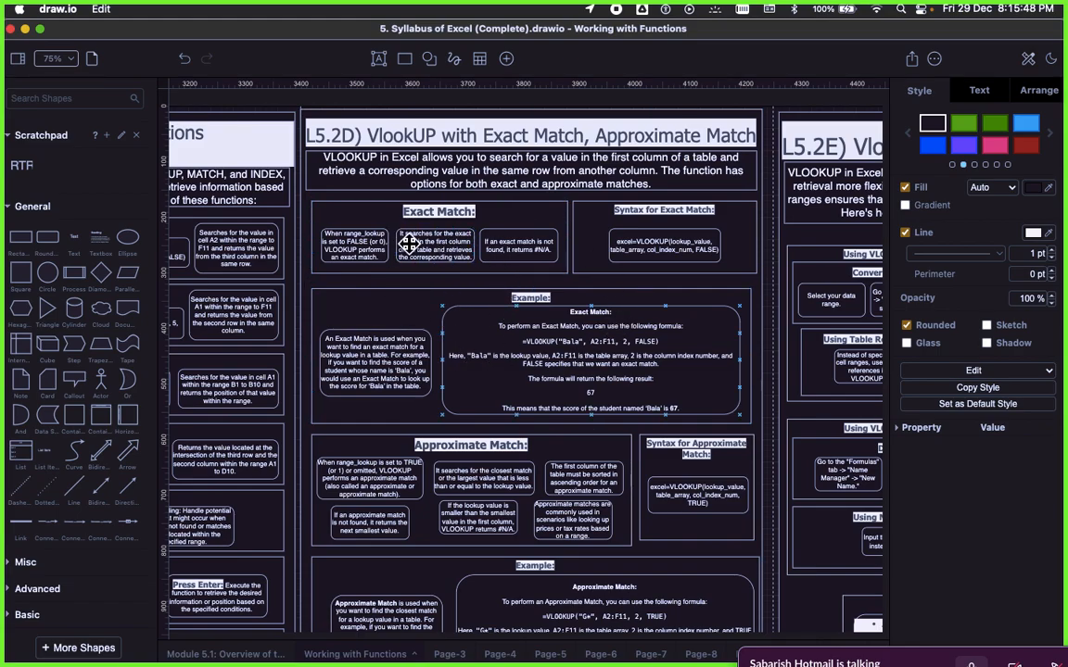
scroll(446, 444, "down", 1)
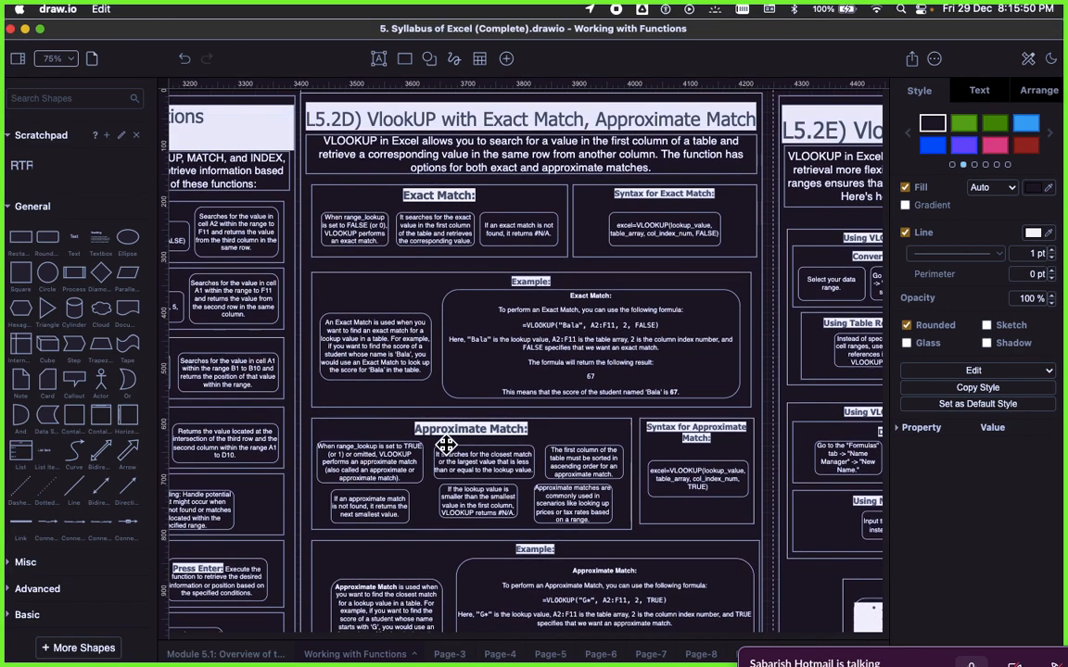
scroll(446, 445, "down", 1)
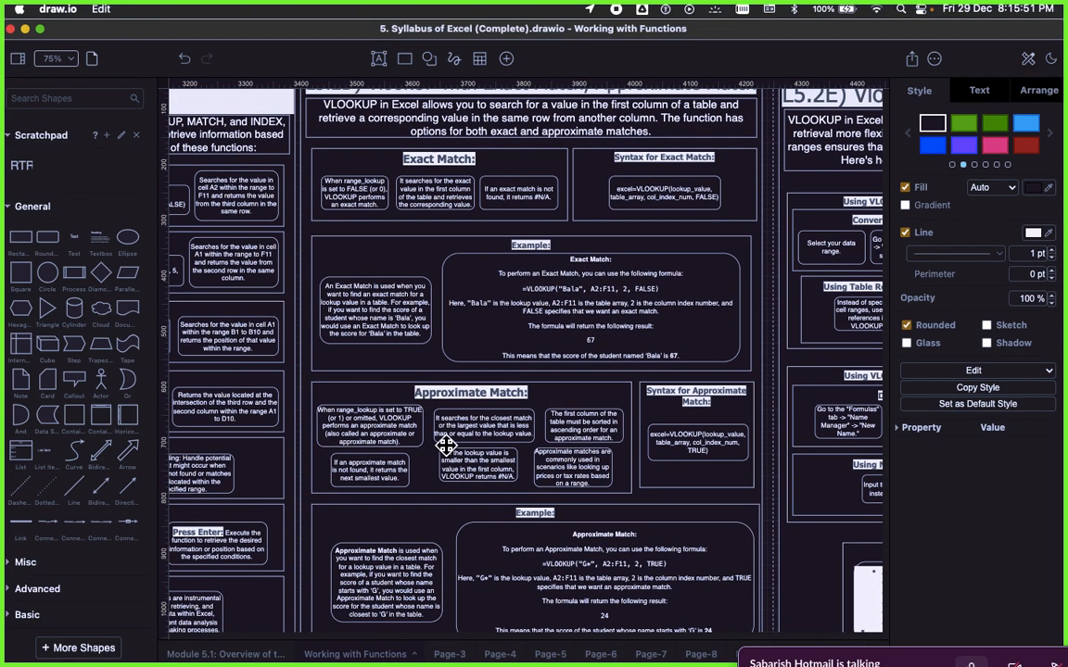
left_click(421, 315)
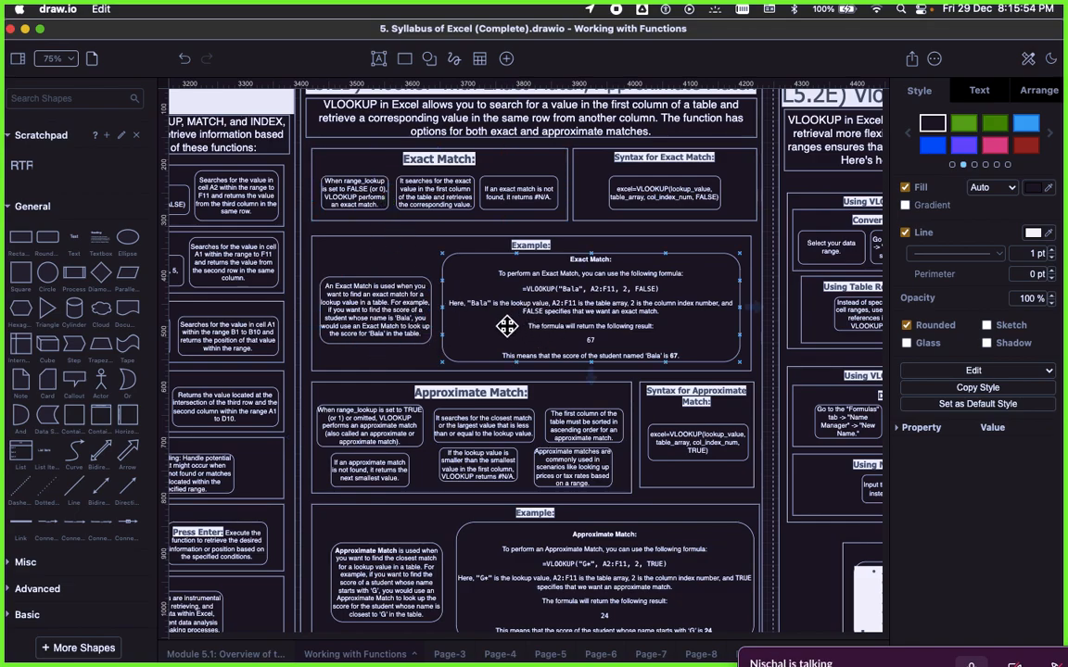
scroll(517, 323, "up", 4)
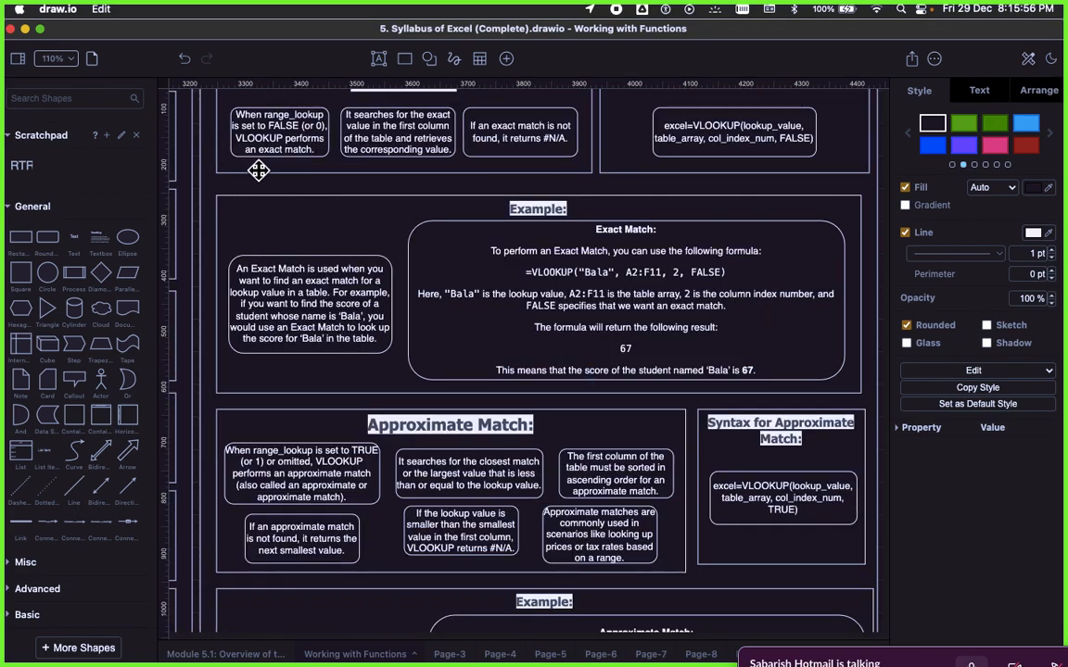
scroll(241, 163, "up", 2)
scroll(344, 246, "up", 3)
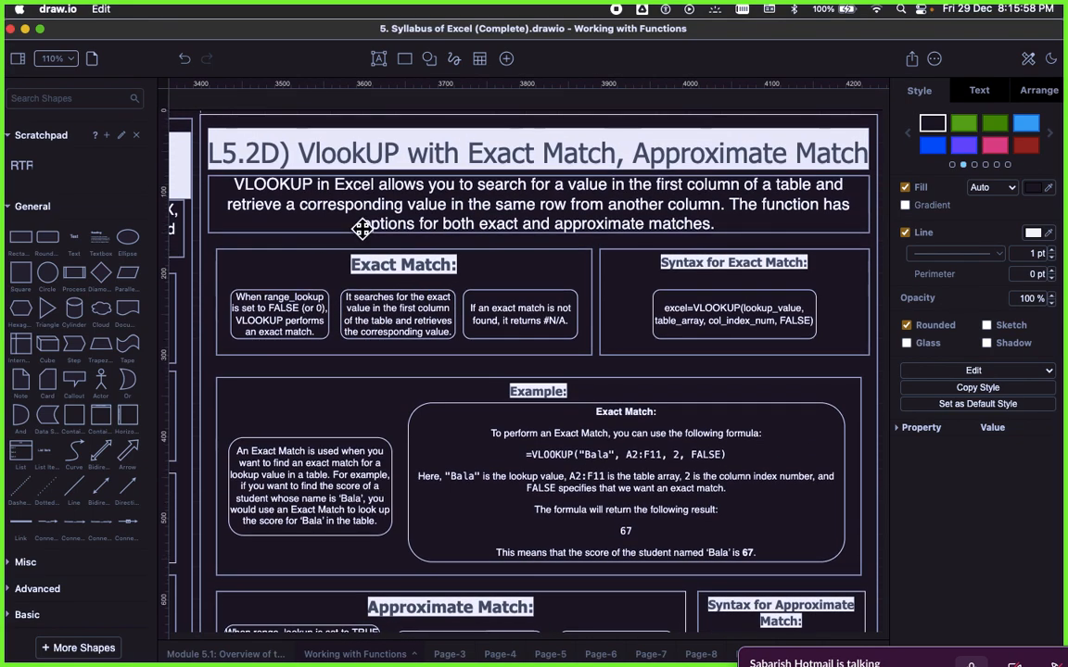
scroll(332, 225, "down", 2)
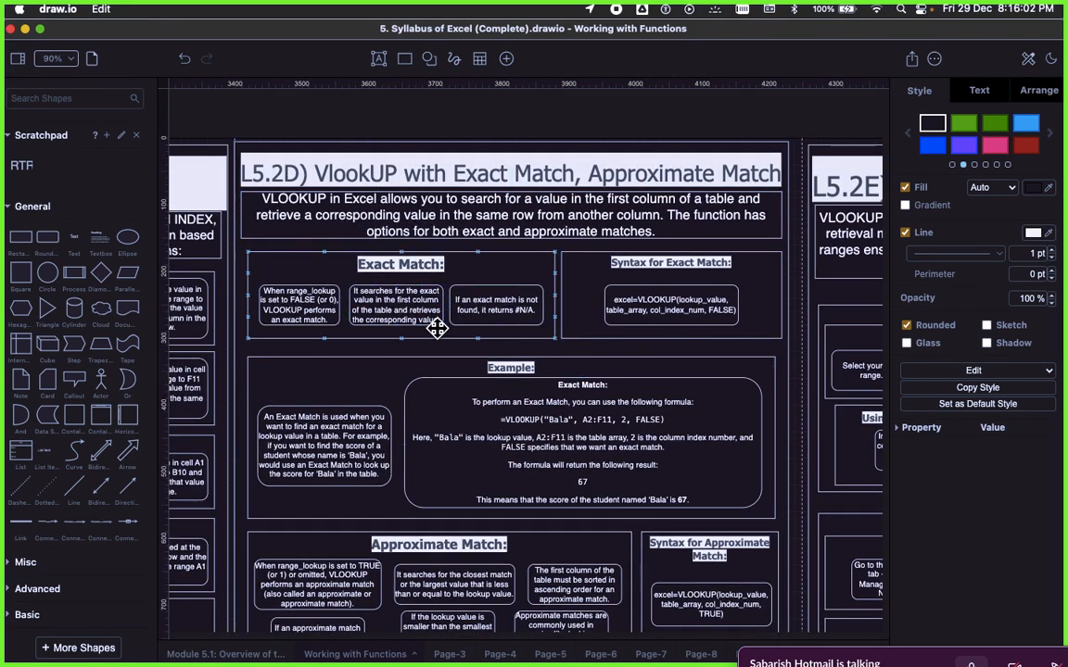
left_click(303, 212)
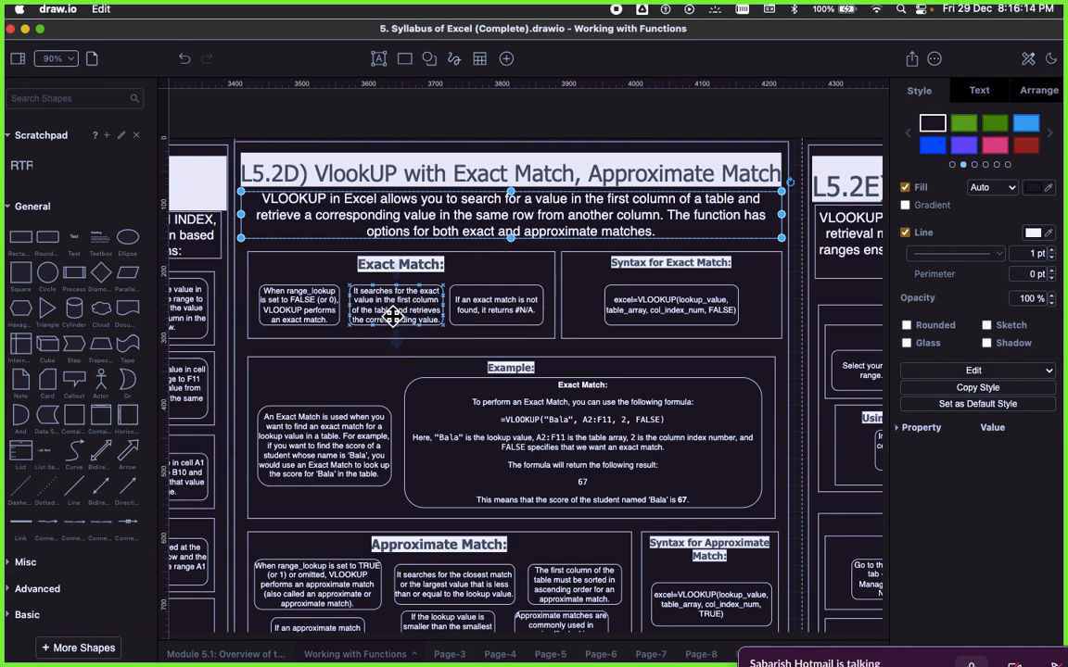
scroll(394, 315, "up", 2)
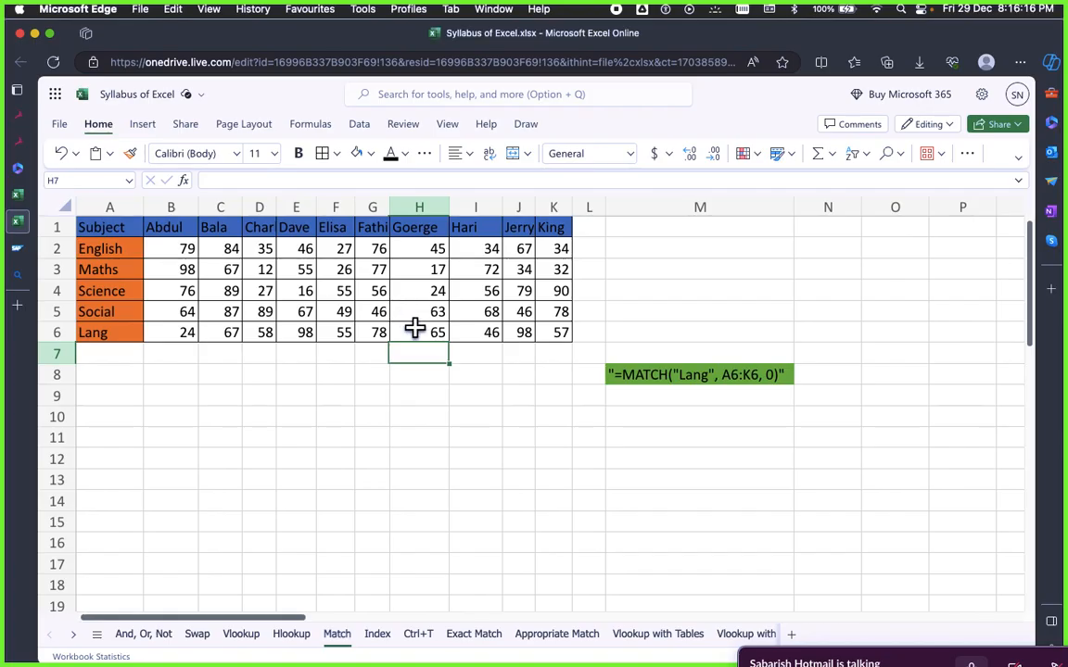
Switch to the Excel workbook and look over the Match, Exact Match and Appropriate Match sheets
left_click(476, 417)
left_click(613, 380)
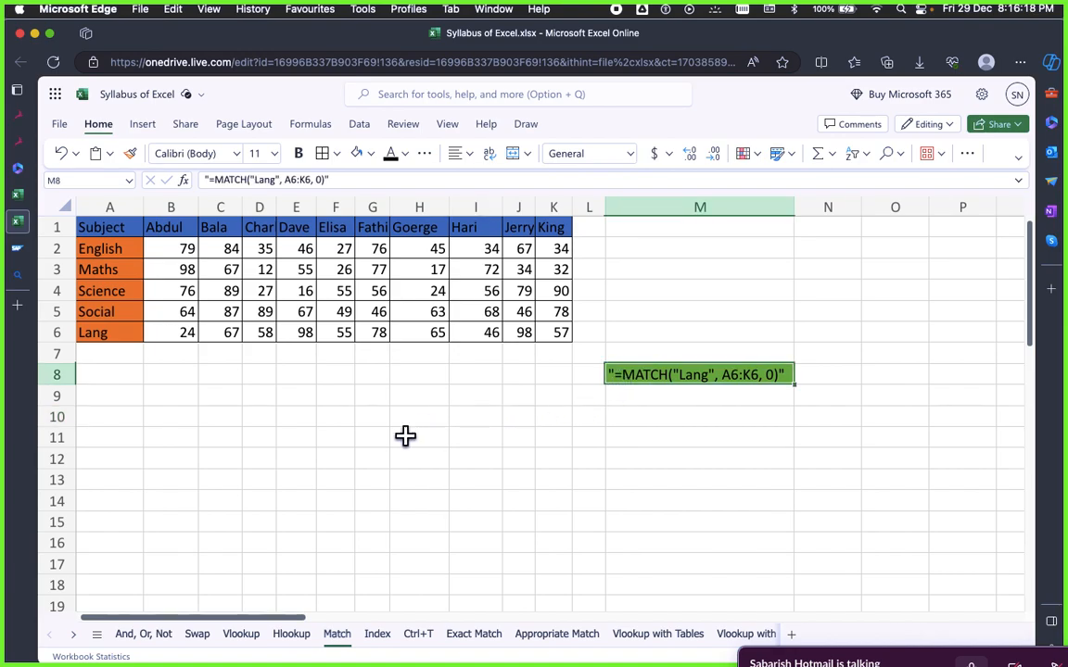
left_click(559, 508)
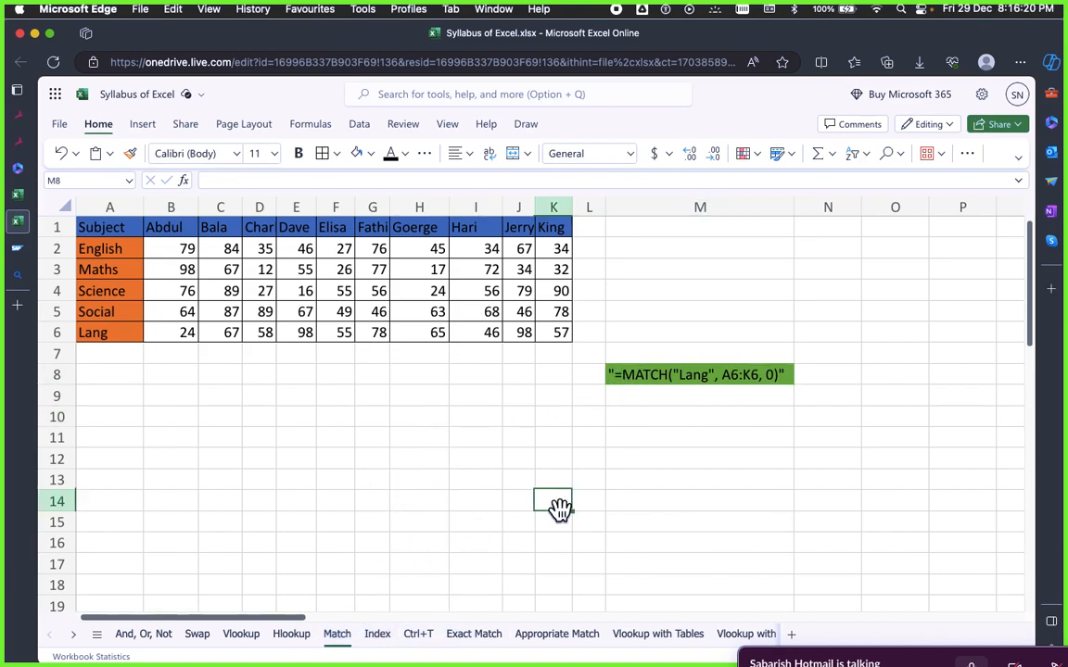
left_click(486, 635)
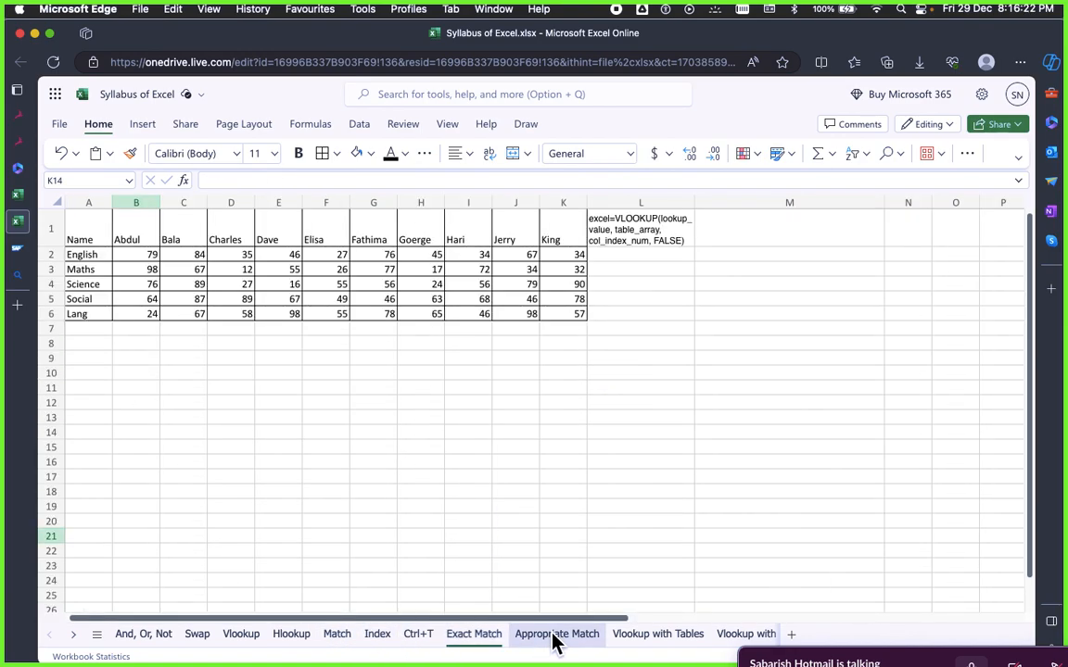
left_click(555, 637)
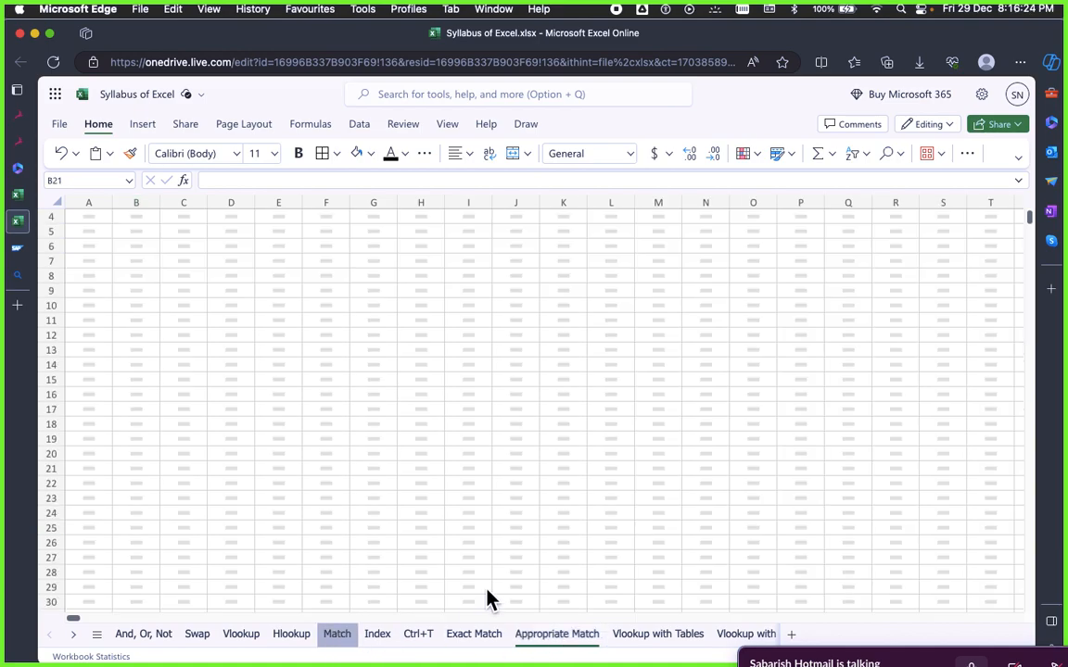
Switch to draw.io to read the exact match note on range_lookup, and return to the workbook's Match sheet
key("super+Tab")
left_click(254, 299)
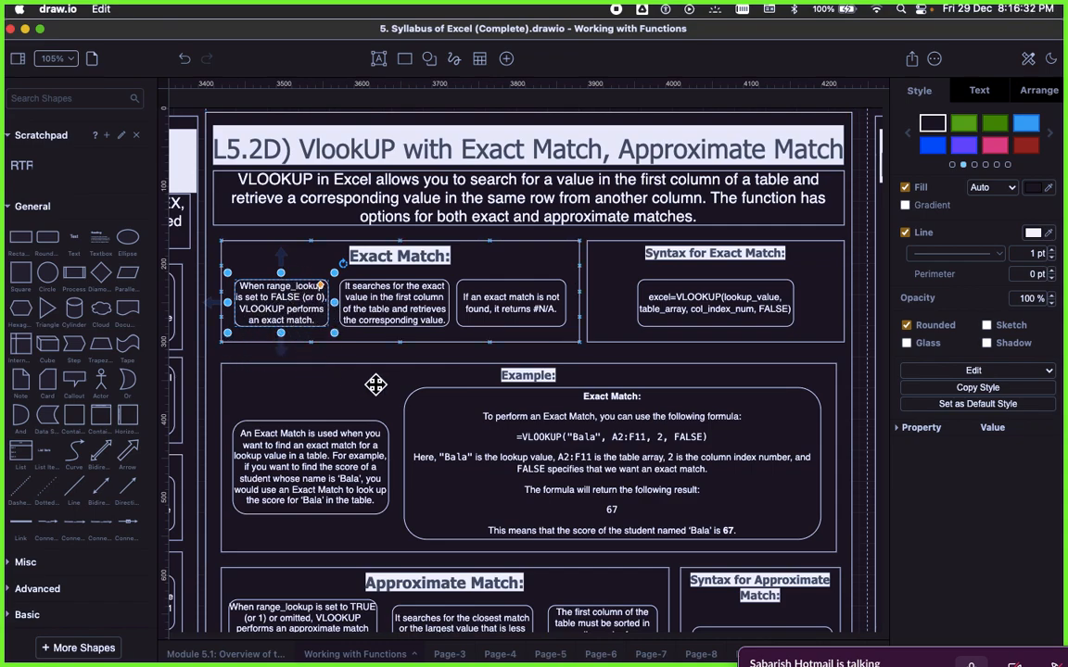
key("super+Tab")
Try changing the match type argument in cell M8's MATCH formula text to 1
left_click(626, 379)
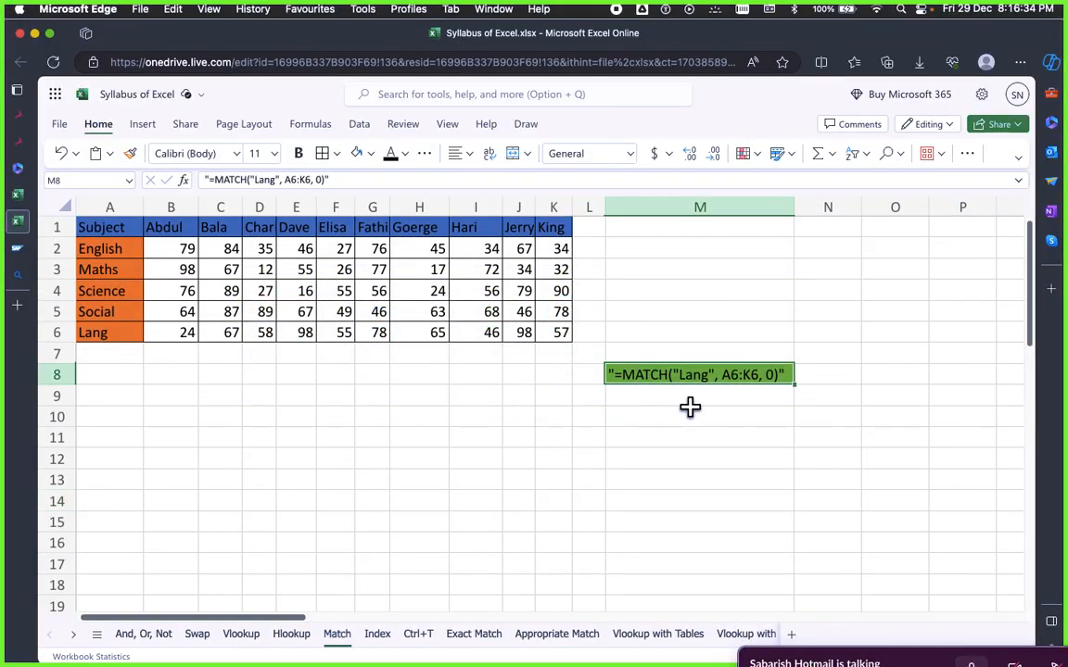
left_click(320, 179)
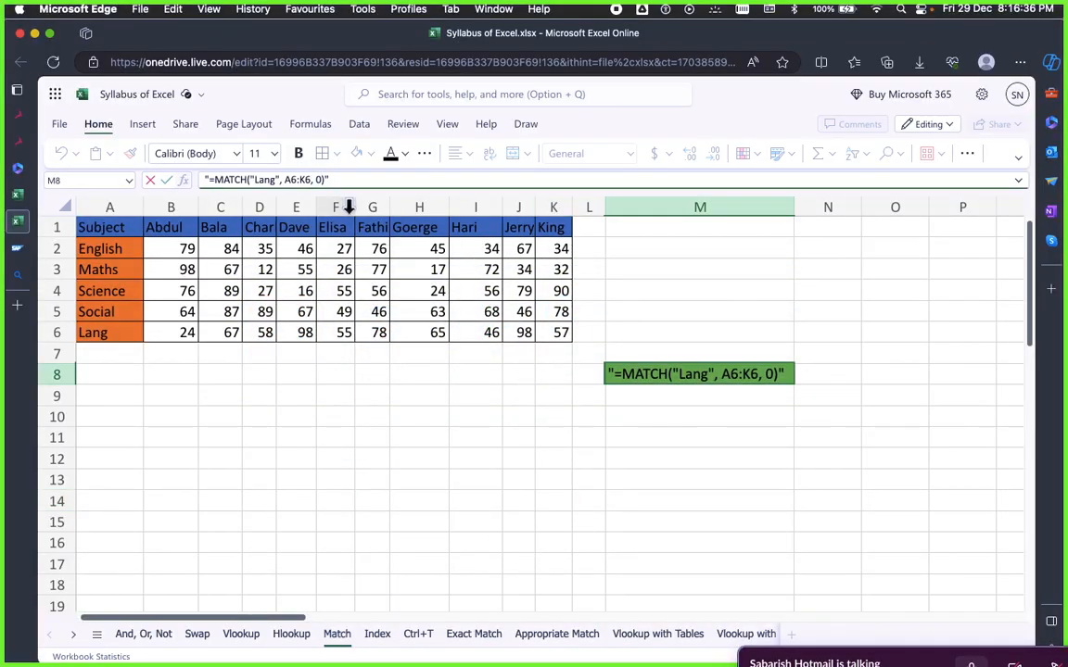
key("BackSpace")
type("1")
key("Return")
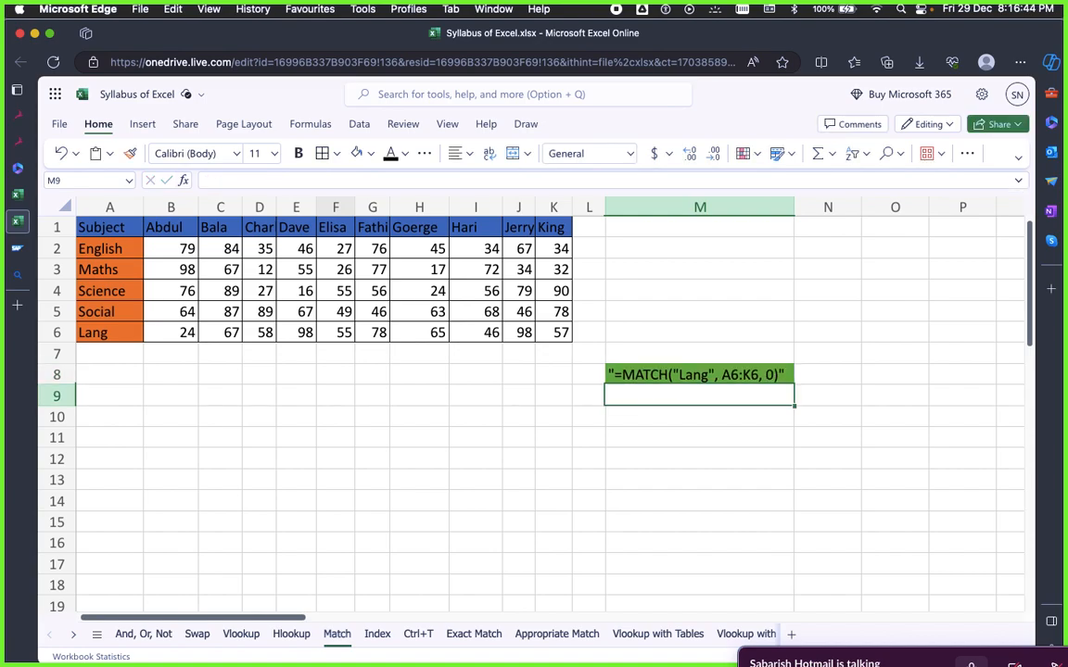
Switch to draw.io to read the note on searching the first column for the exact value, and return to the workbook
key("super+Tab")
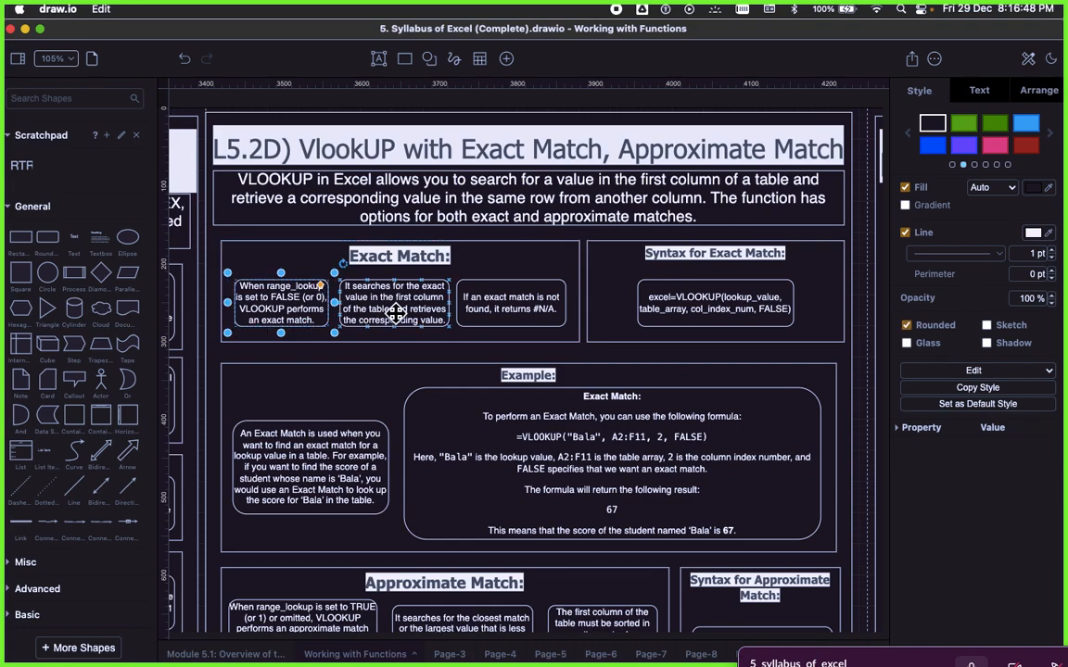
left_click(356, 301)
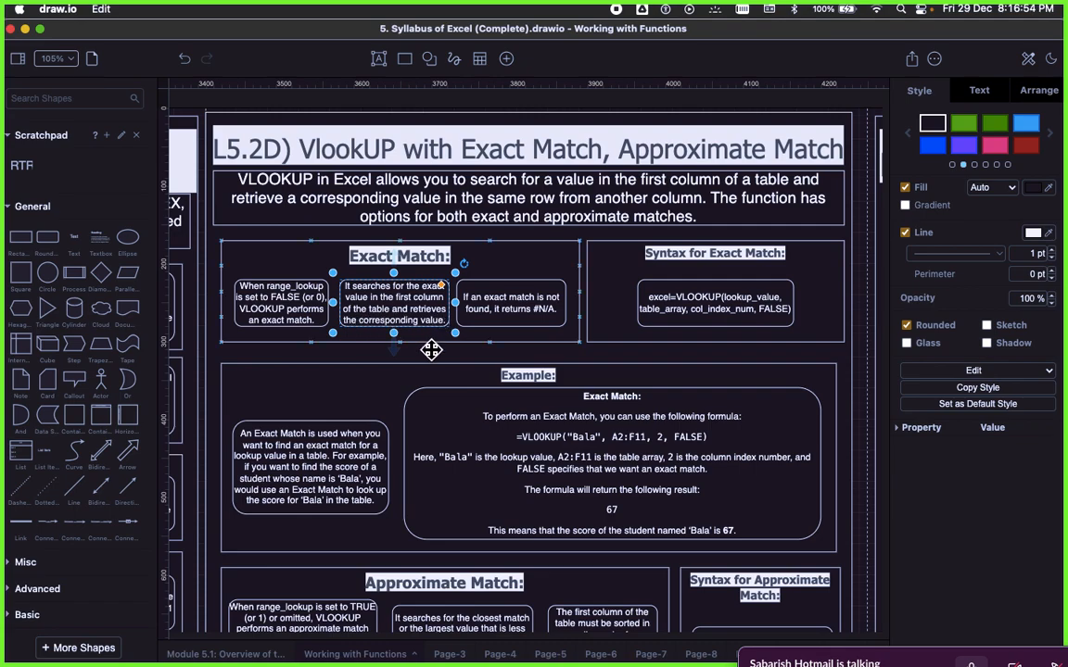
key("super+Tab")
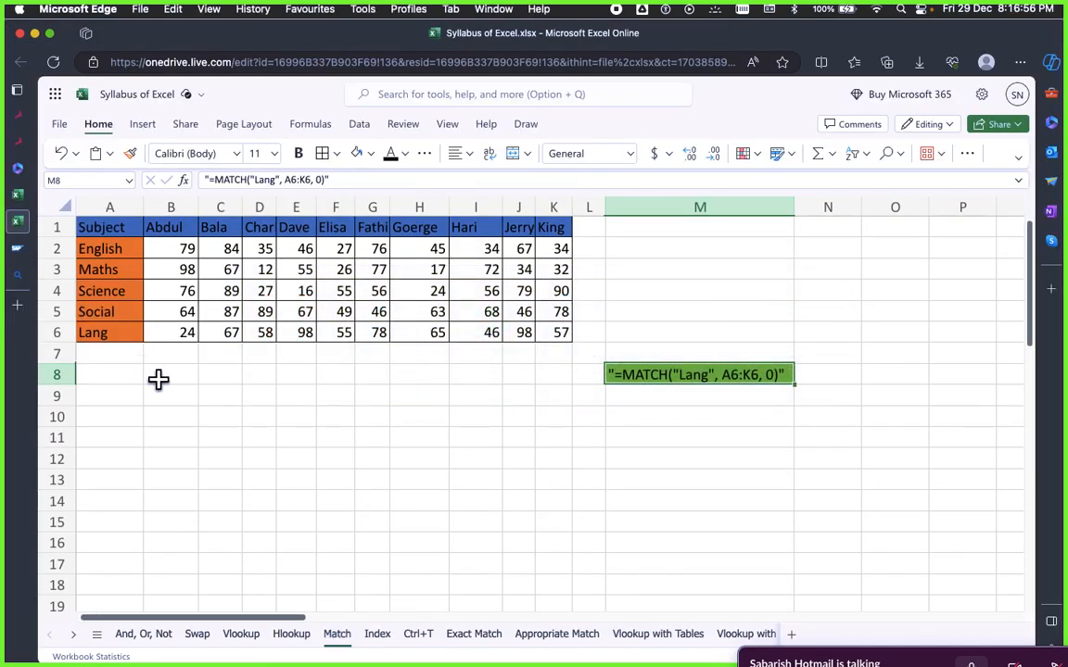
Highlight column A of the marks table on the Match sheet as the first column that VLOOKUP searches
left_click(158, 378)
left_click_drag(99, 222, 132, 422)
left_click(114, 207)
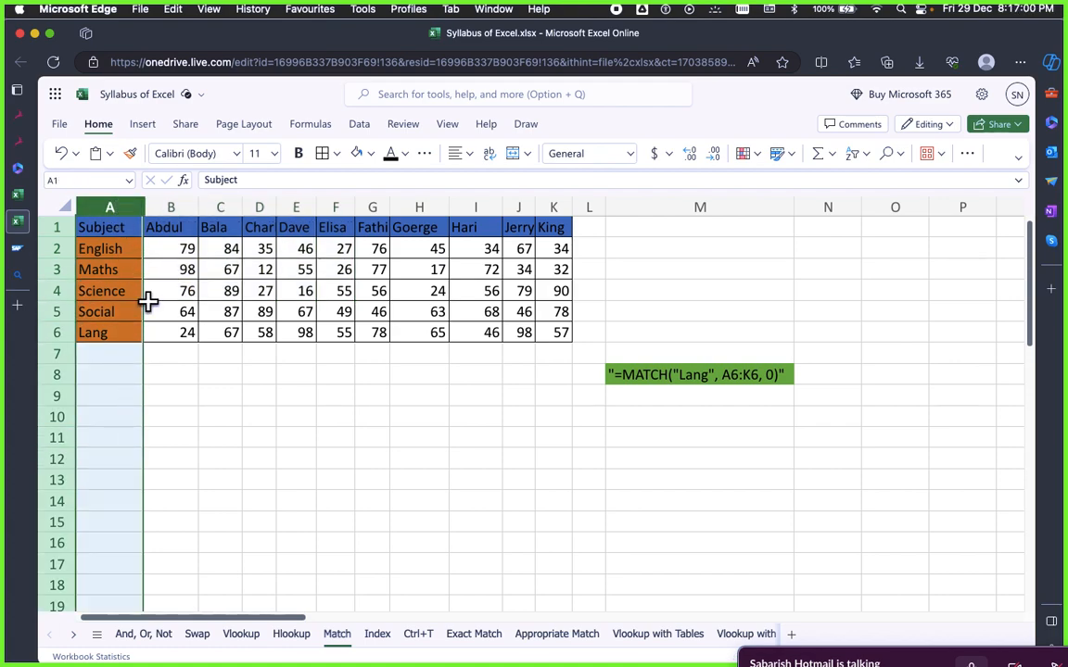
left_click(148, 294)
left_click(116, 207)
Switch to draw.io and examine the note on what VLOOKUP returns when no exact match is found
key("super+Tab")
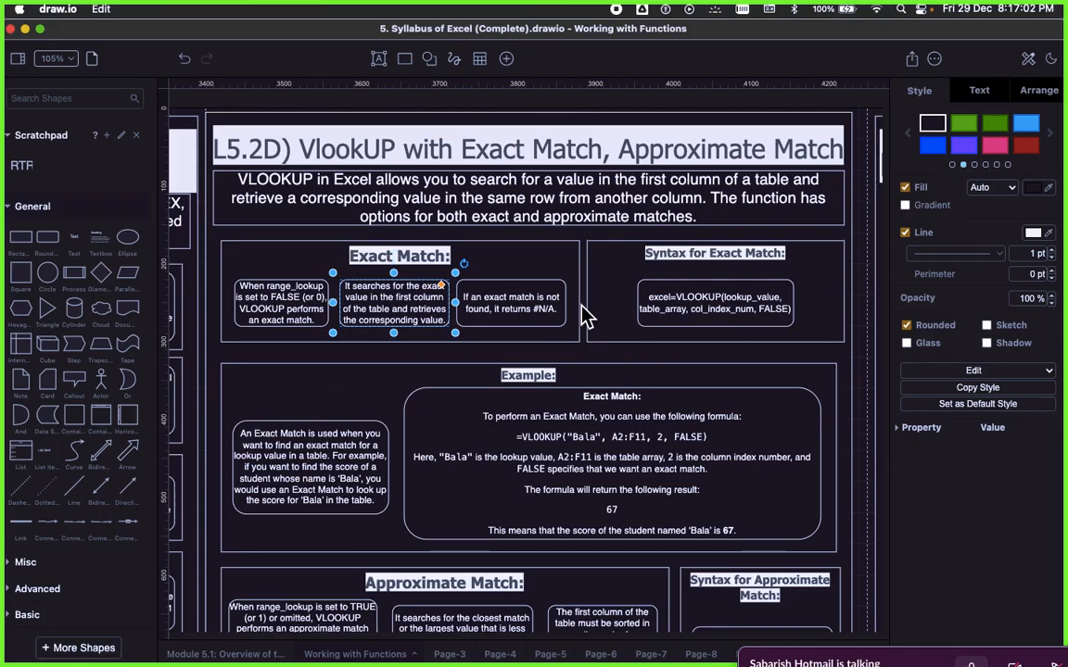
left_click(505, 313)
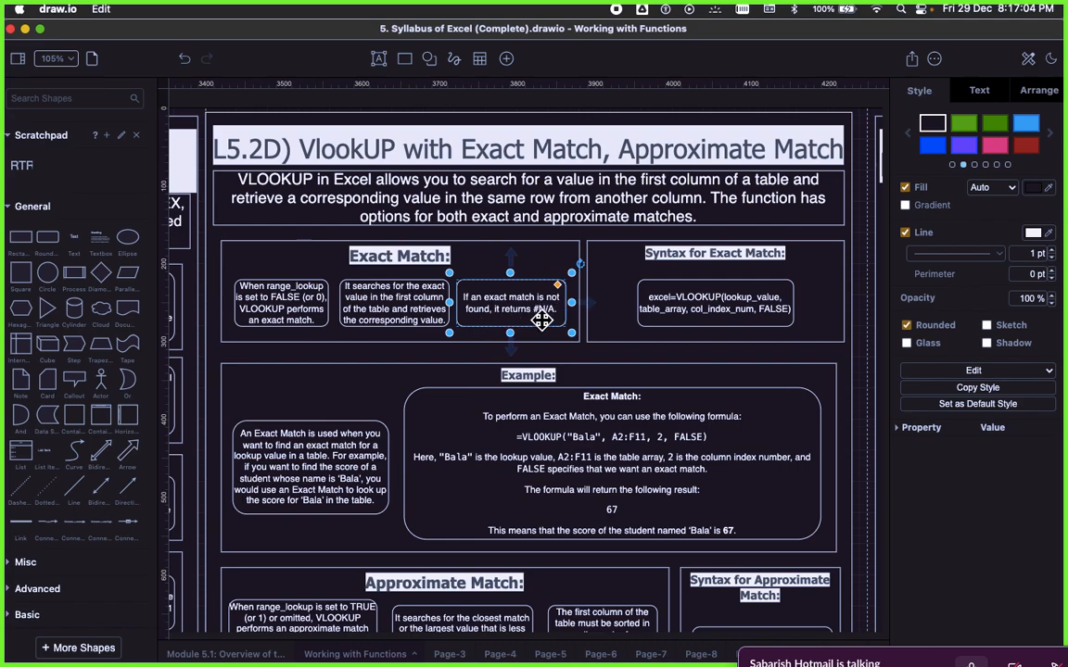
key("super+Tab")
key("super+Tab")
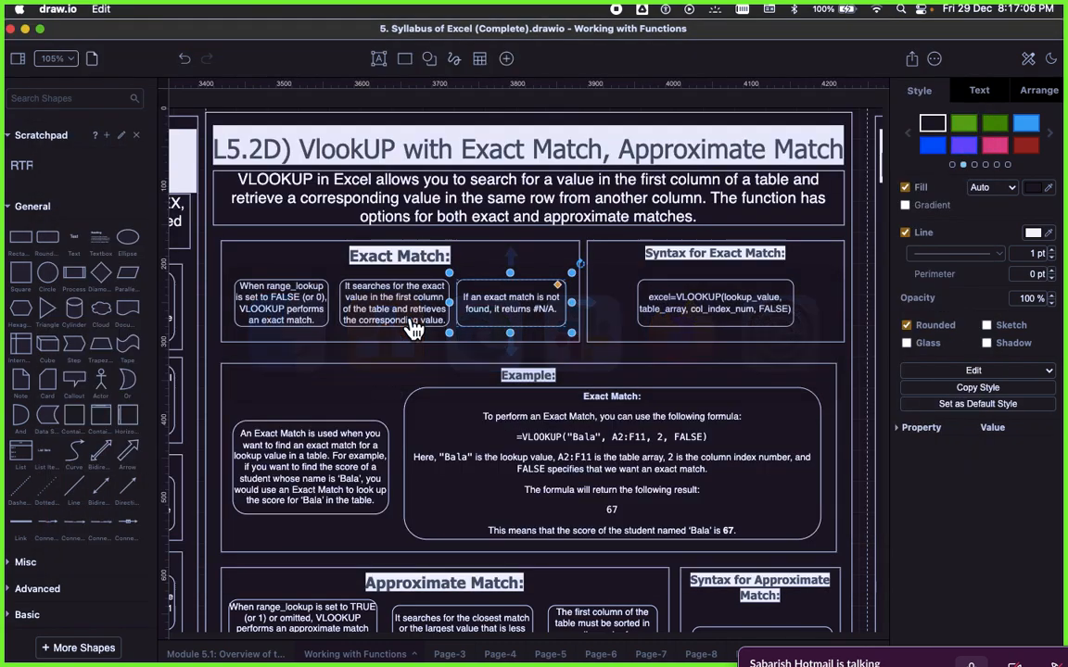
key("super+Tab")
key("Tab")
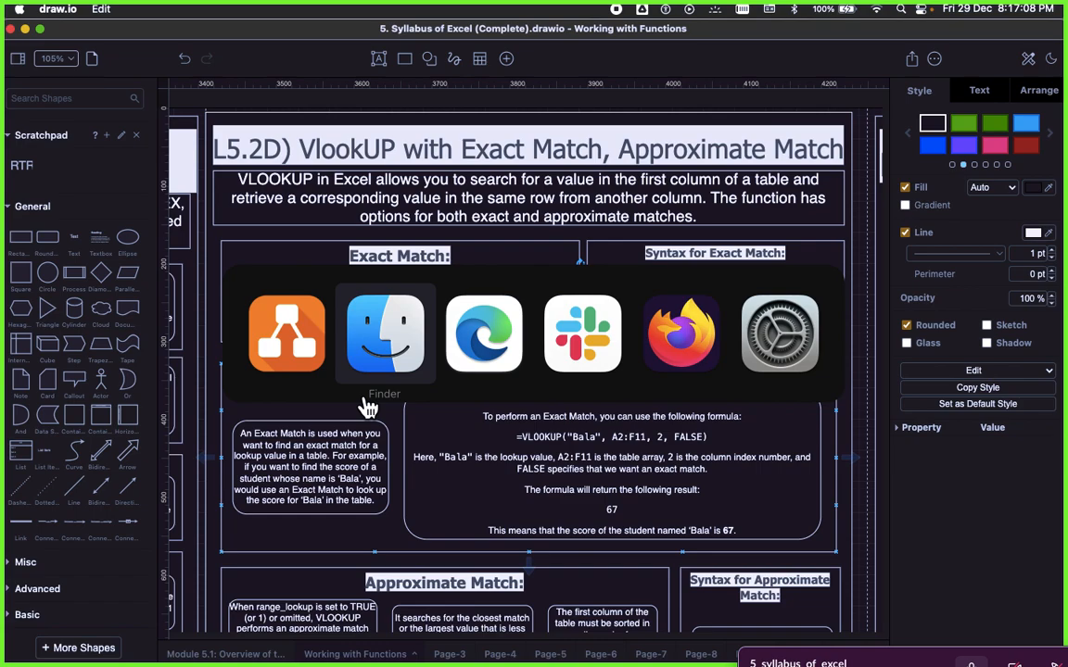
key("Escape")
Examine the exact match VLOOKUP syntax with its arguments, comparing it with the surrounding notes and the "Bala" example
left_click(665, 301)
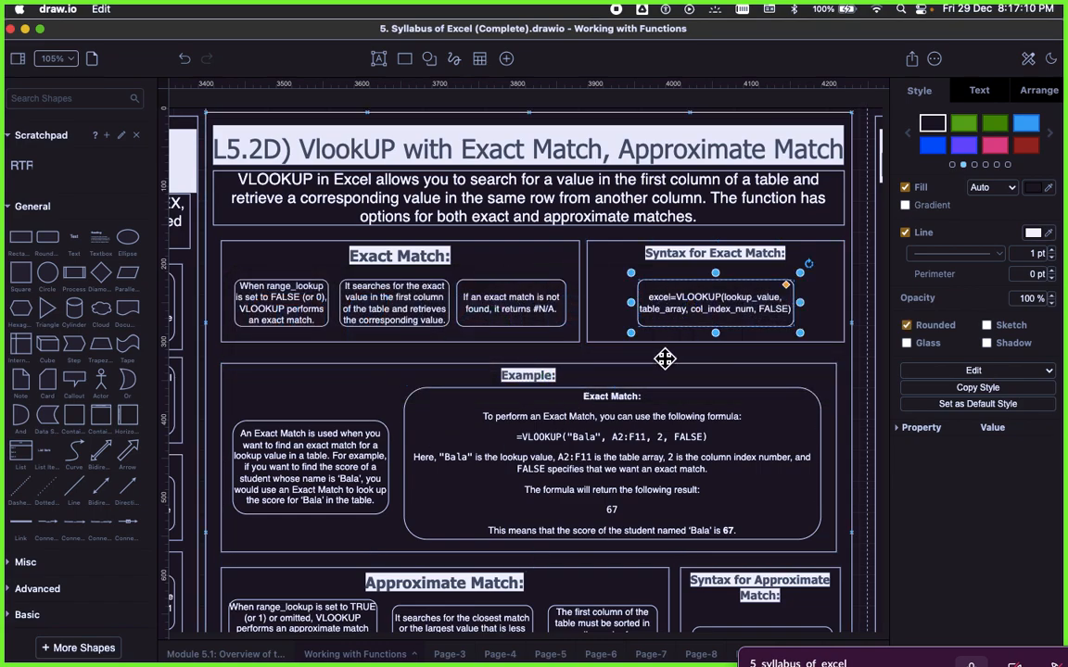
left_click(604, 254)
left_click(642, 303)
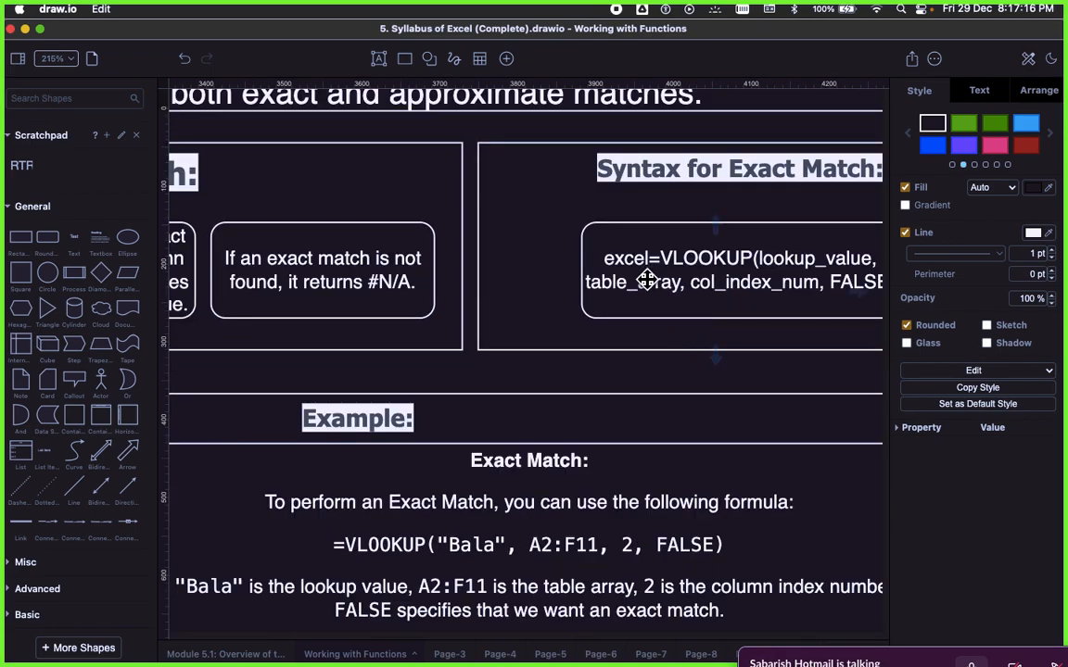
scroll(648, 278, "down", 2)
scroll(654, 281, "up", 3)
left_click(726, 282)
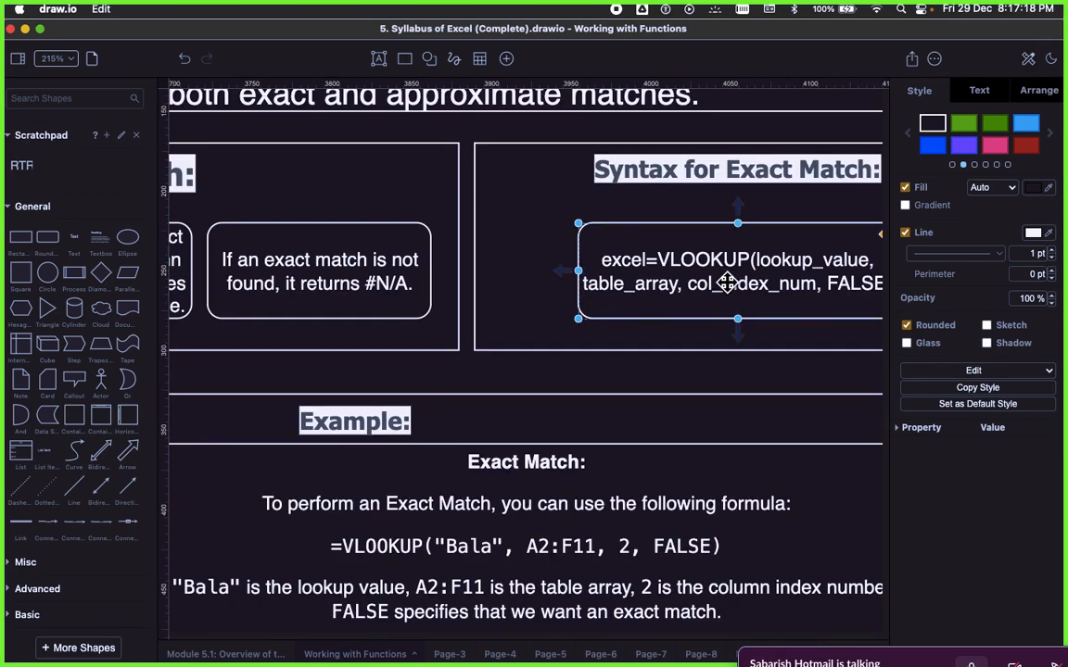
scroll(713, 295, "down", 3)
scroll(714, 296, "up", 2)
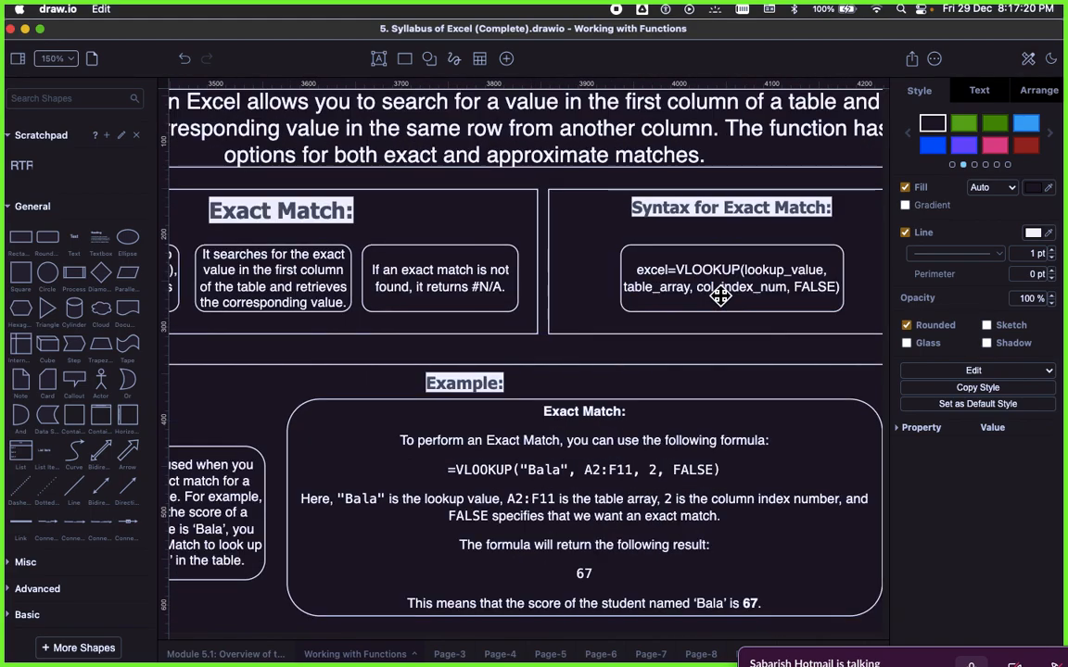
left_click(683, 267)
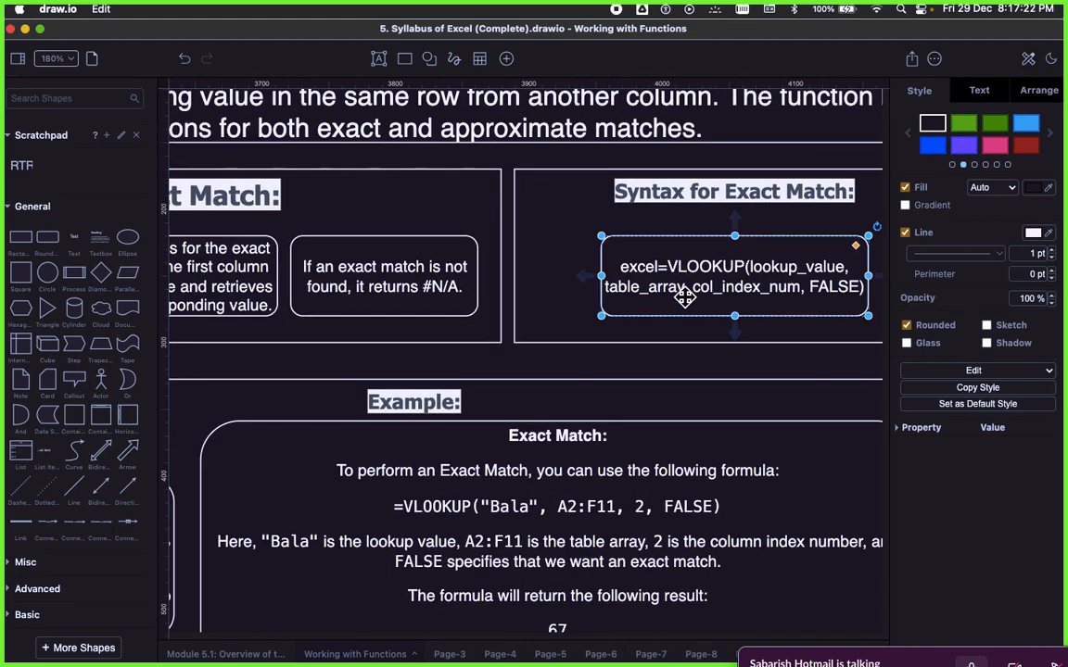
scroll(684, 294, "down", 3)
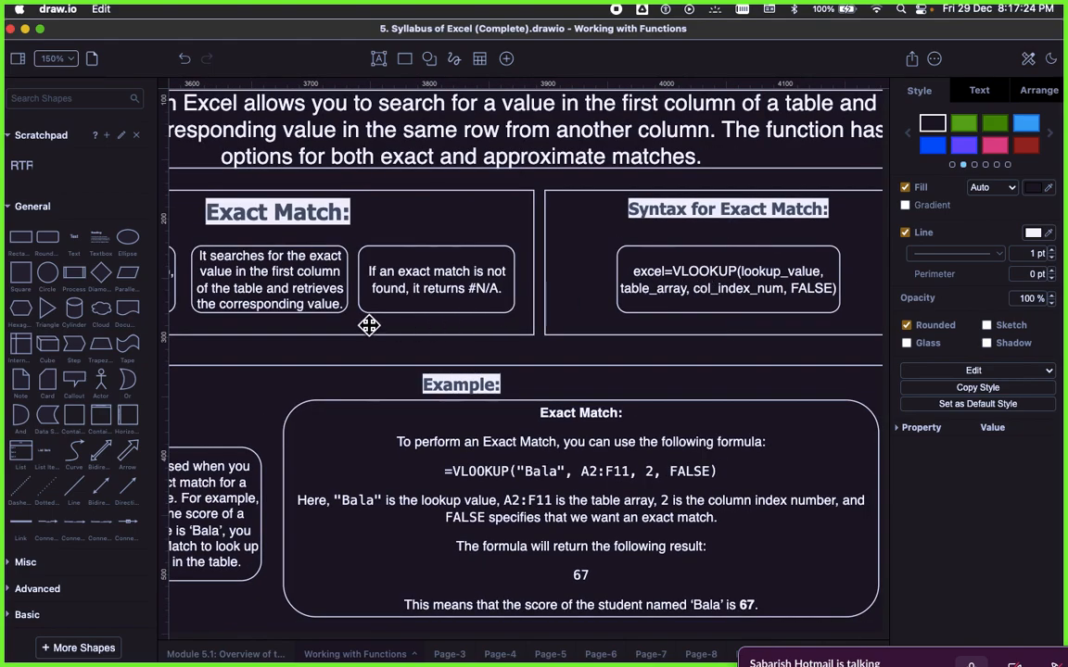
scroll(369, 325, "left", 5)
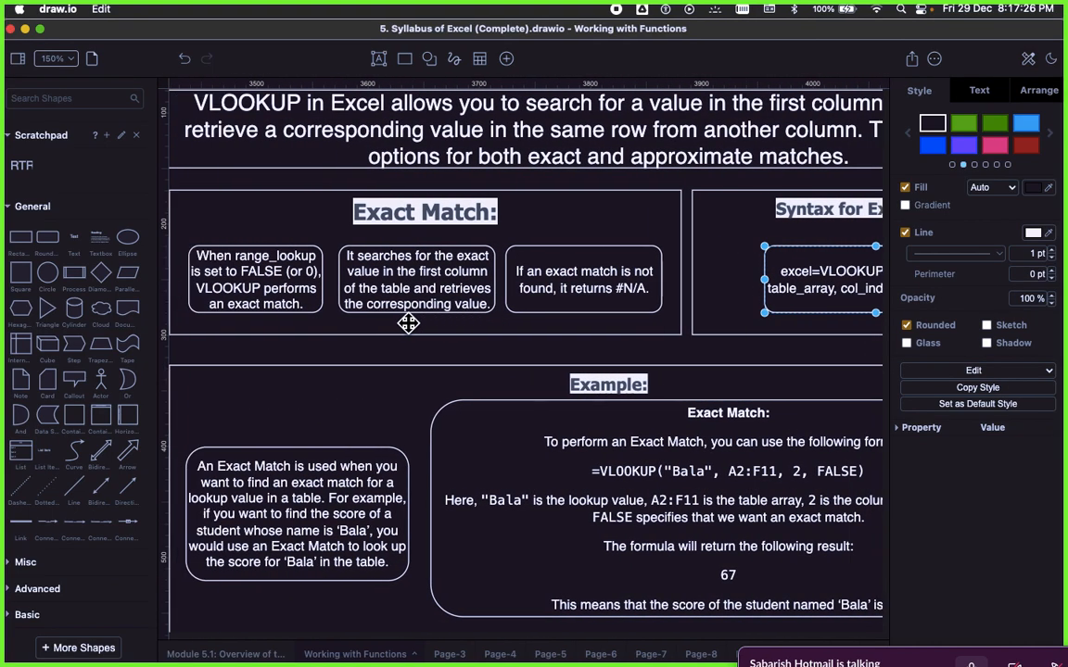
scroll(408, 322, "right", 4)
scroll(412, 323, "left", 8)
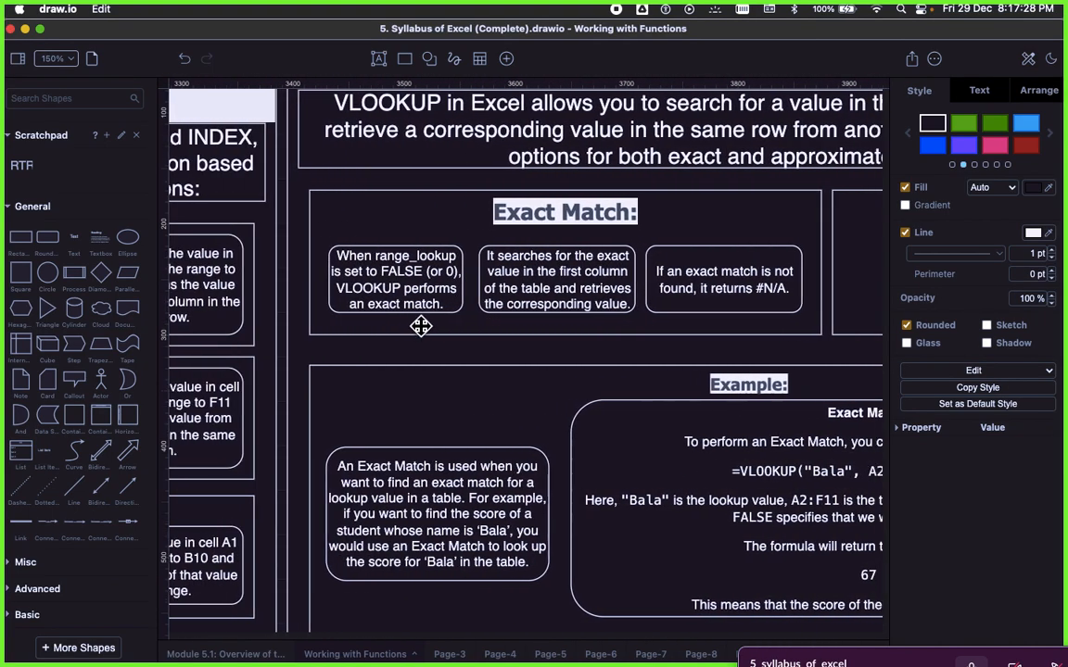
scroll(421, 325, "right", 9)
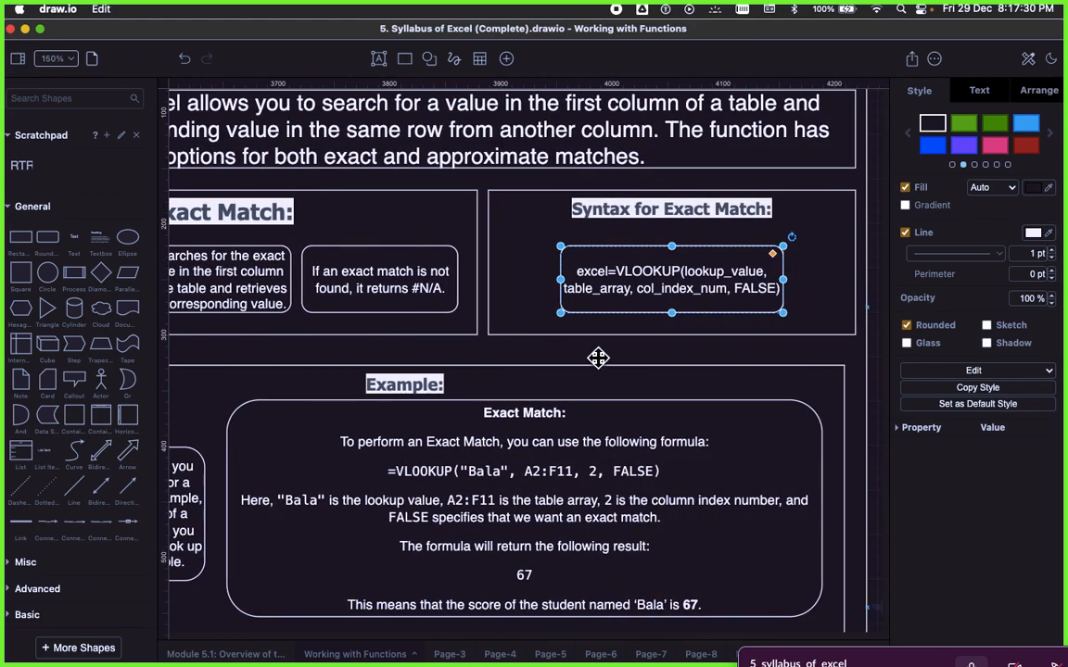
Examine the Exact Match example note with the "Bala" formula and its explanation, comparing it with the surrounding VLOOKUP notes
scroll(645, 345, "down", 4)
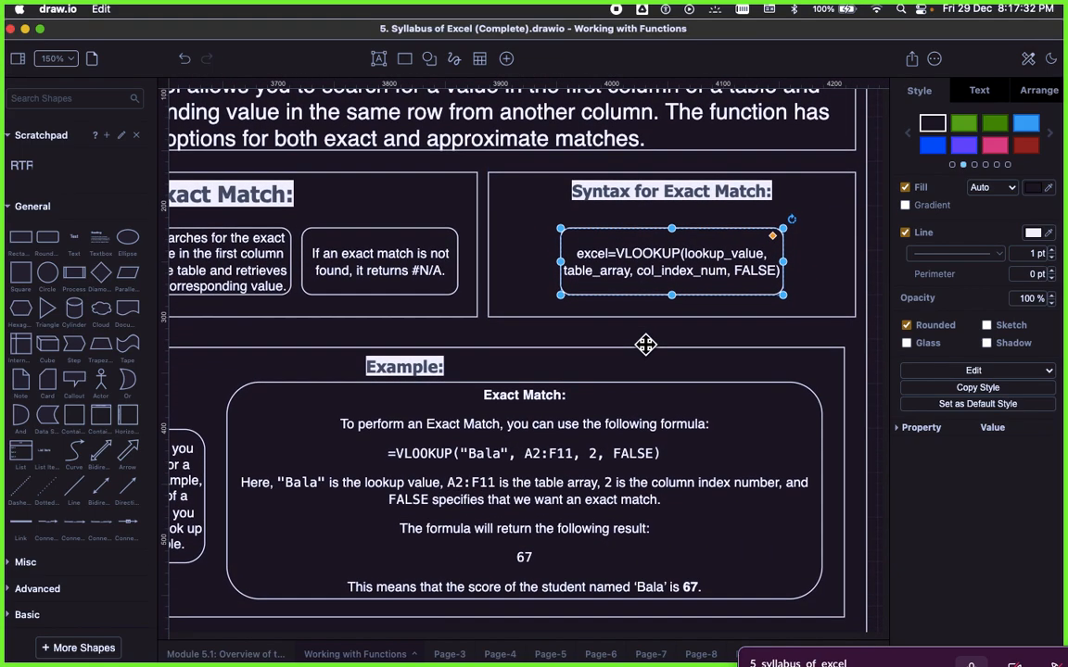
scroll(534, 368, "down", 4)
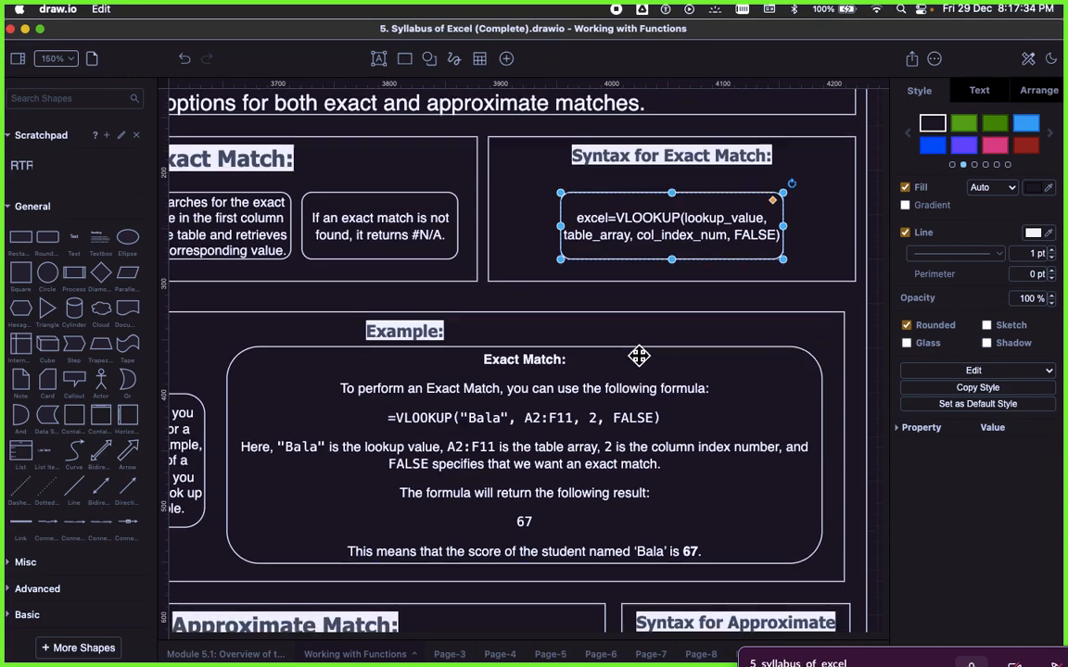
left_click(501, 400)
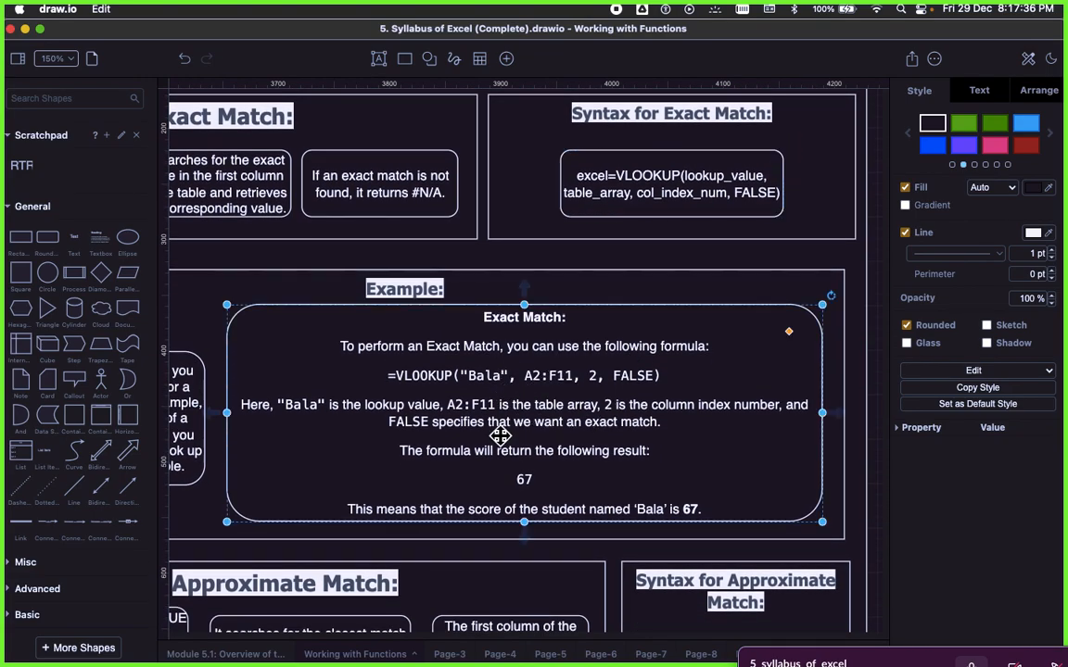
scroll(475, 461, "down", 1)
scroll(476, 461, "down", 7)
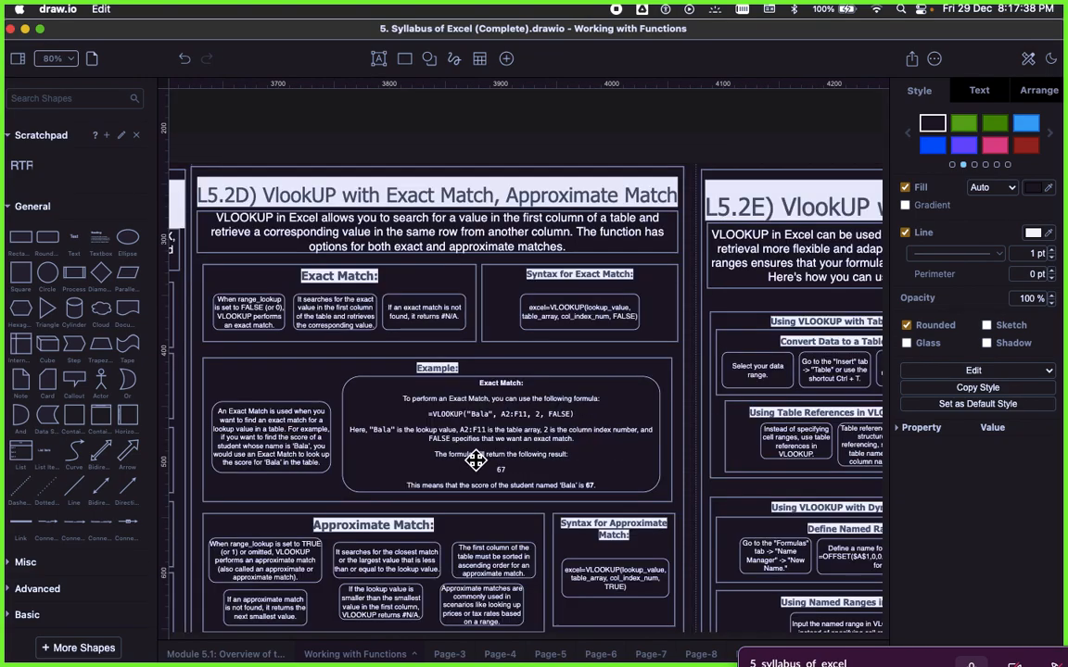
scroll(477, 460, "up", 1)
Switch to the Excel workbook in Microsoft Edge and open the Exact Match sheet with the VLOOKUP syntax note
key("super+Tab")
key("super+Tab")
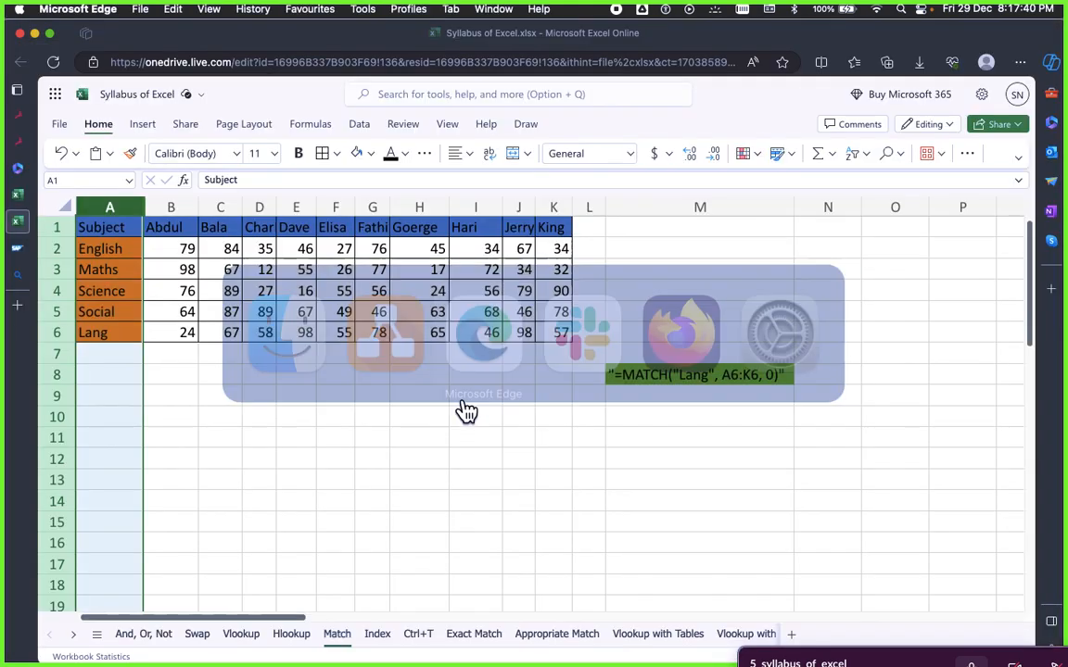
left_click(474, 521)
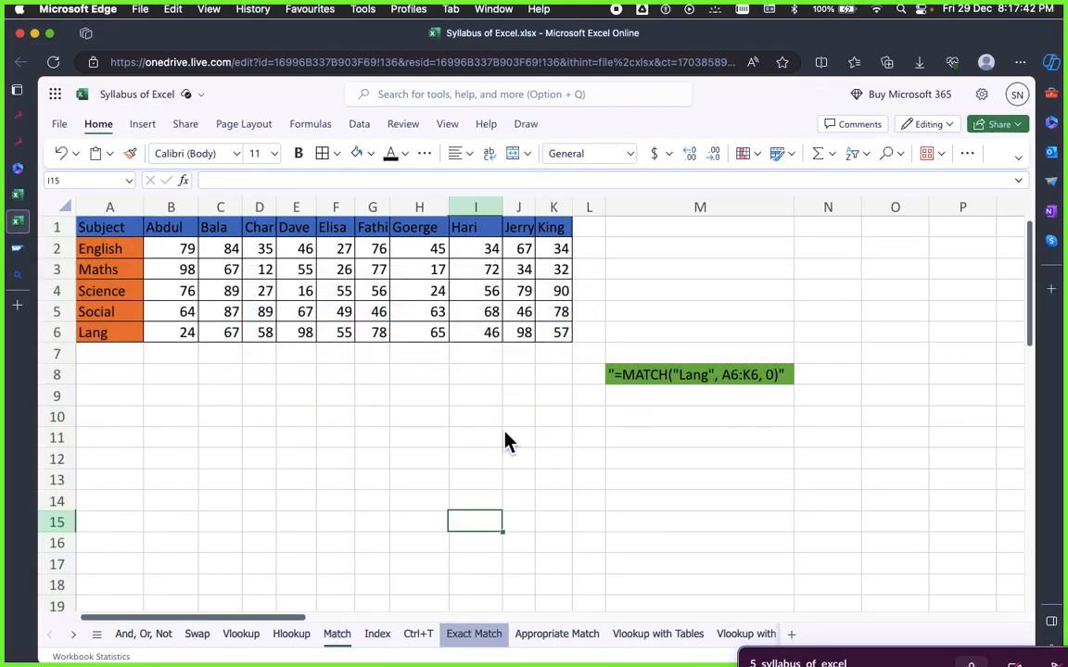
left_click(474, 634)
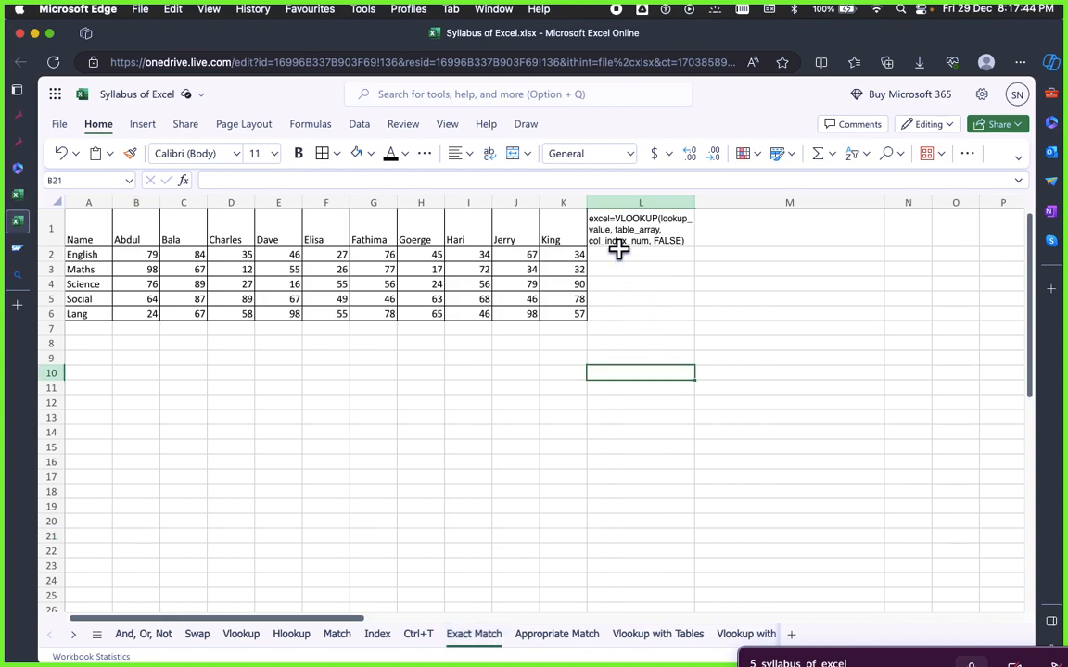
left_click(617, 239)
left_click(647, 328)
left_click(653, 401)
left_click(639, 316)
left_click(673, 359)
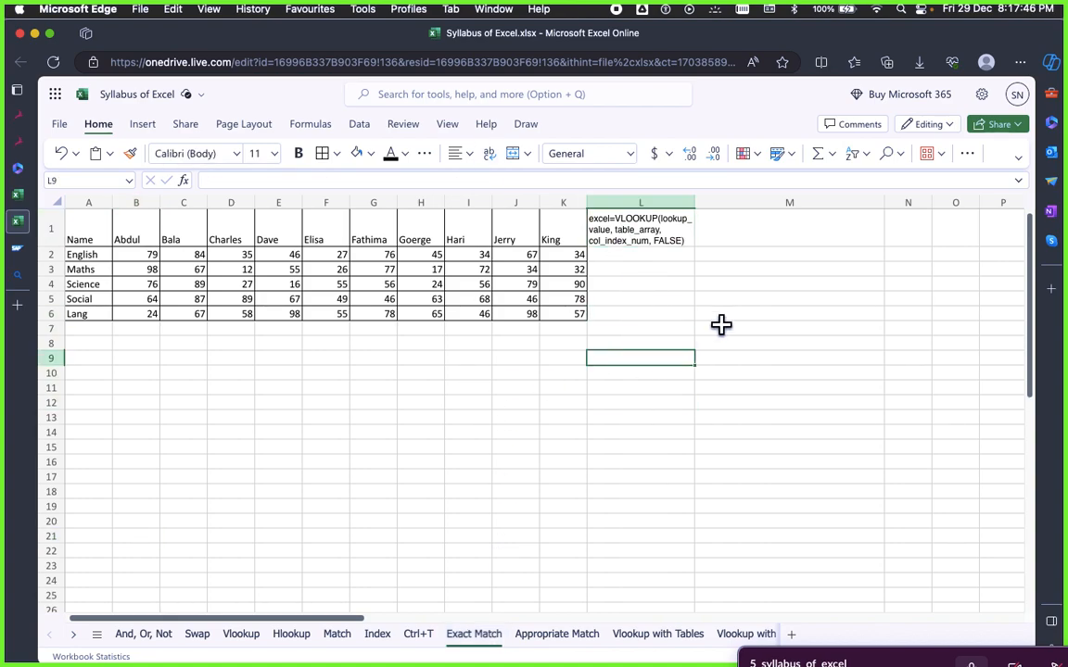
Start a VLOOKUP formula in cell M6 of the Exact Match sheet with "Maths" as the lookup value
left_click(728, 316)
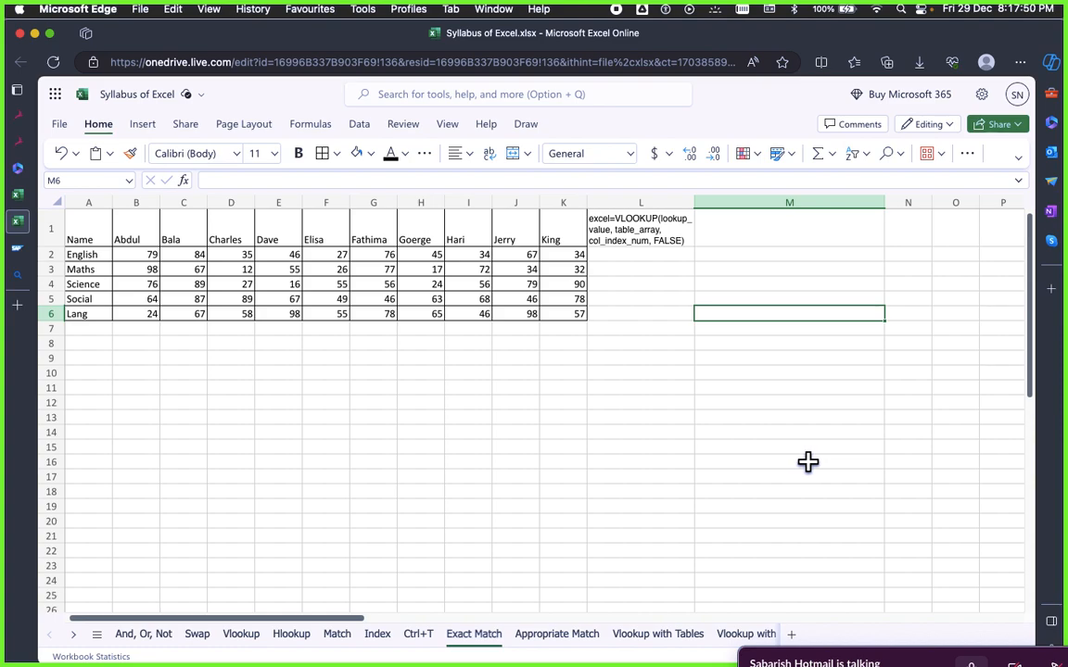
type("=")
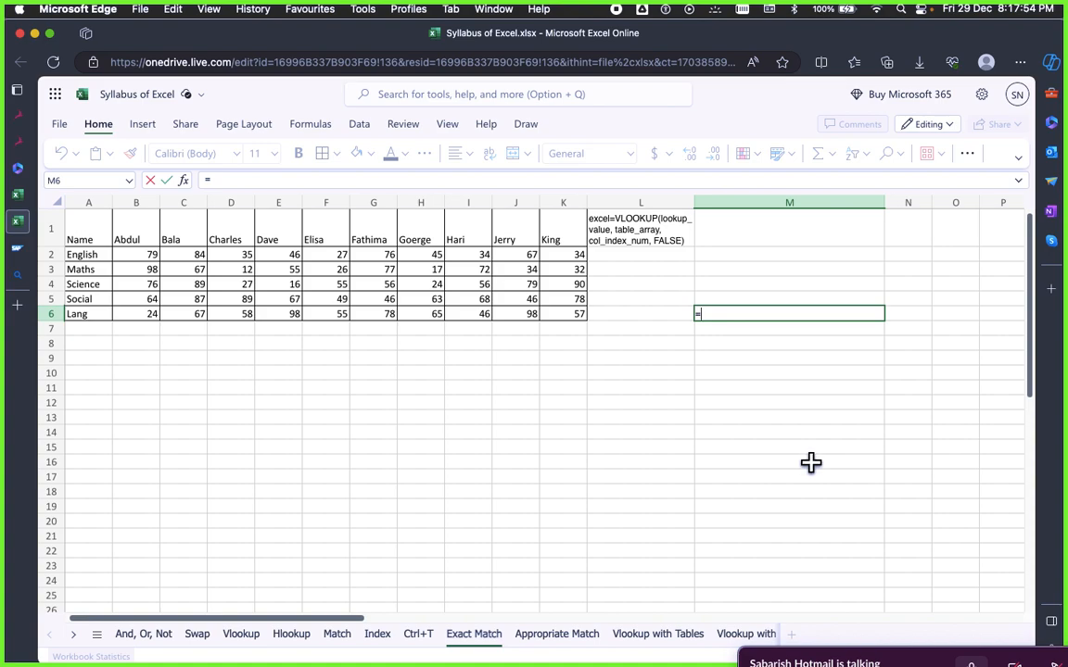
type("voo")
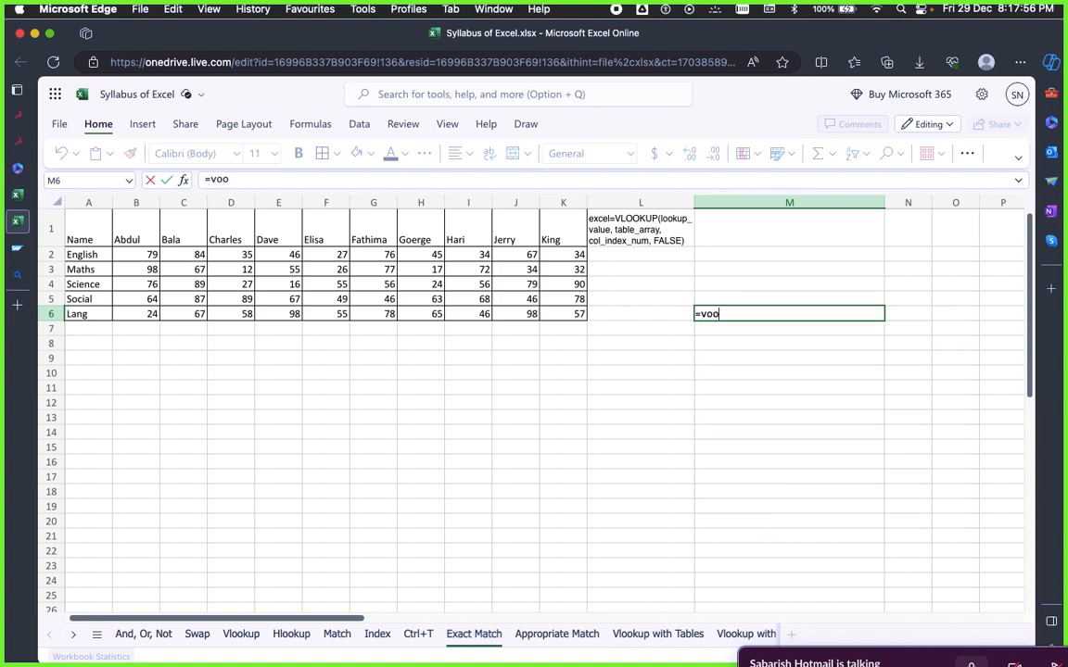
key("BackSpace")
type("loo")
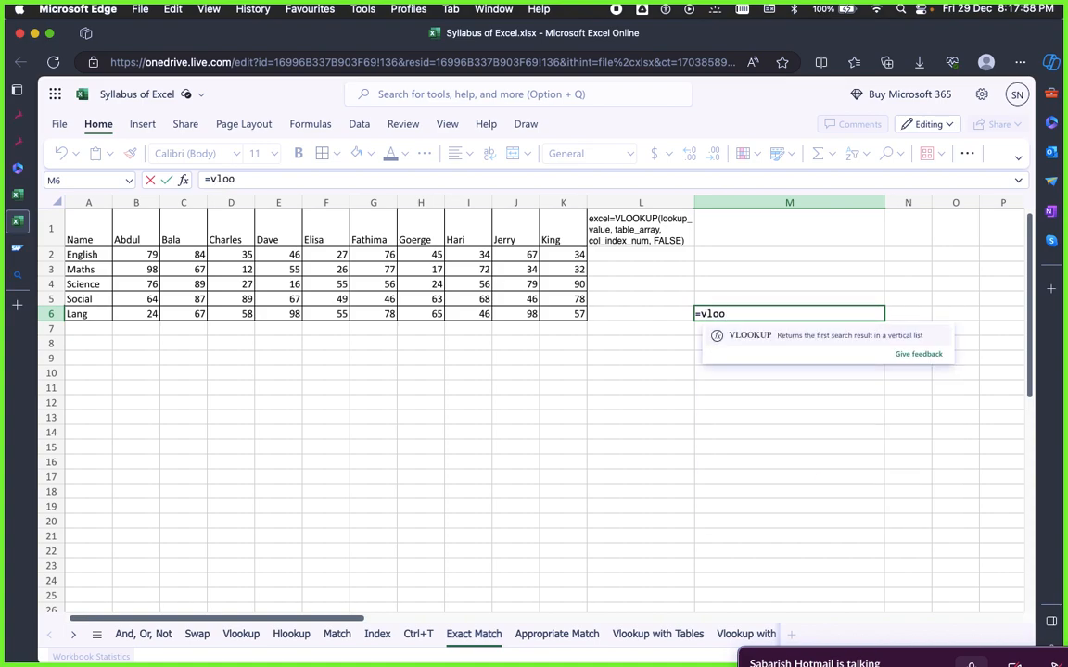
left_click(772, 337)
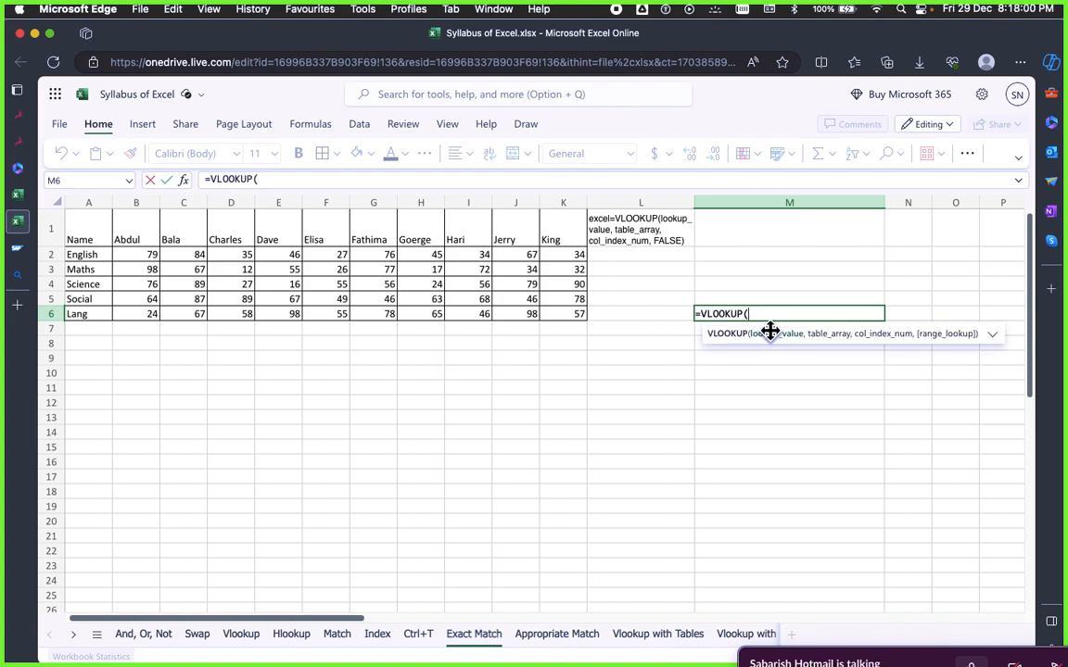
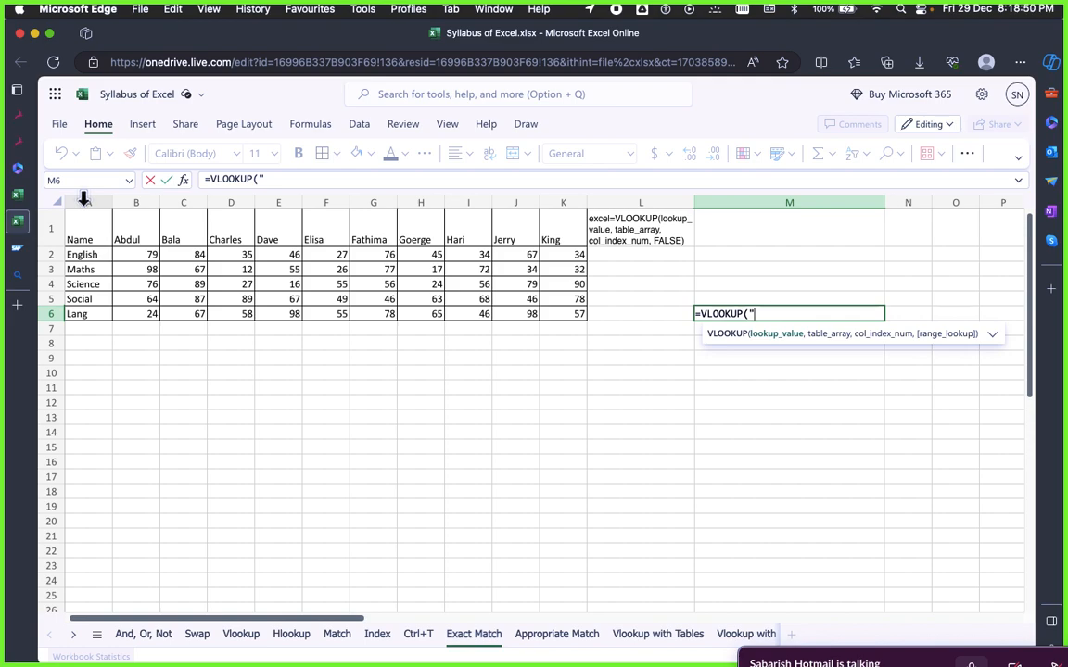
type("Maths\"")
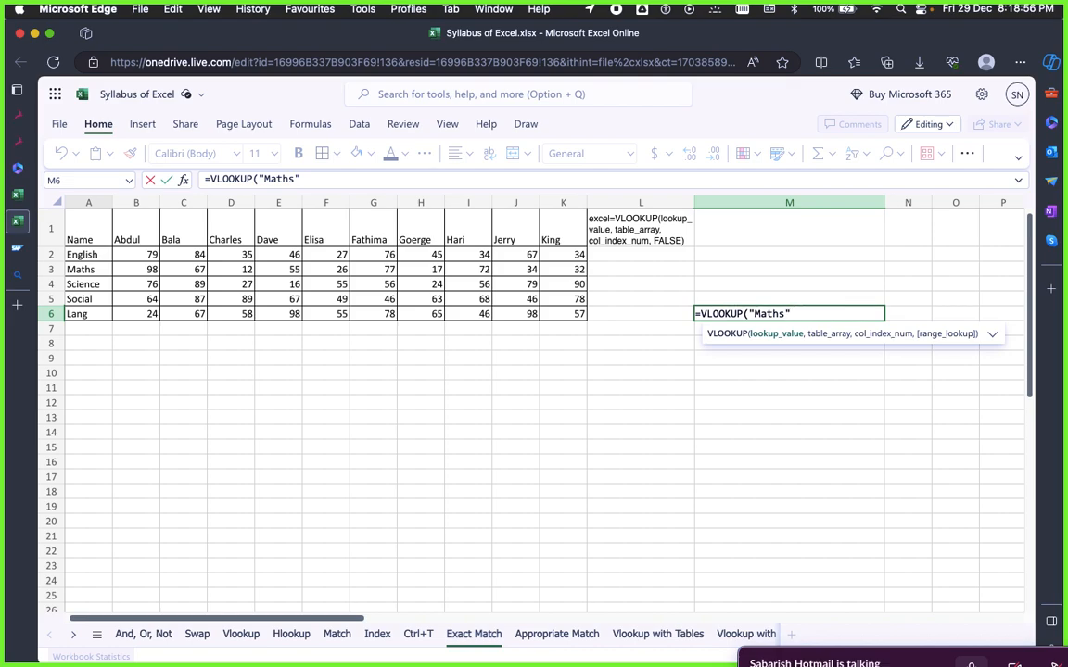
type(",")
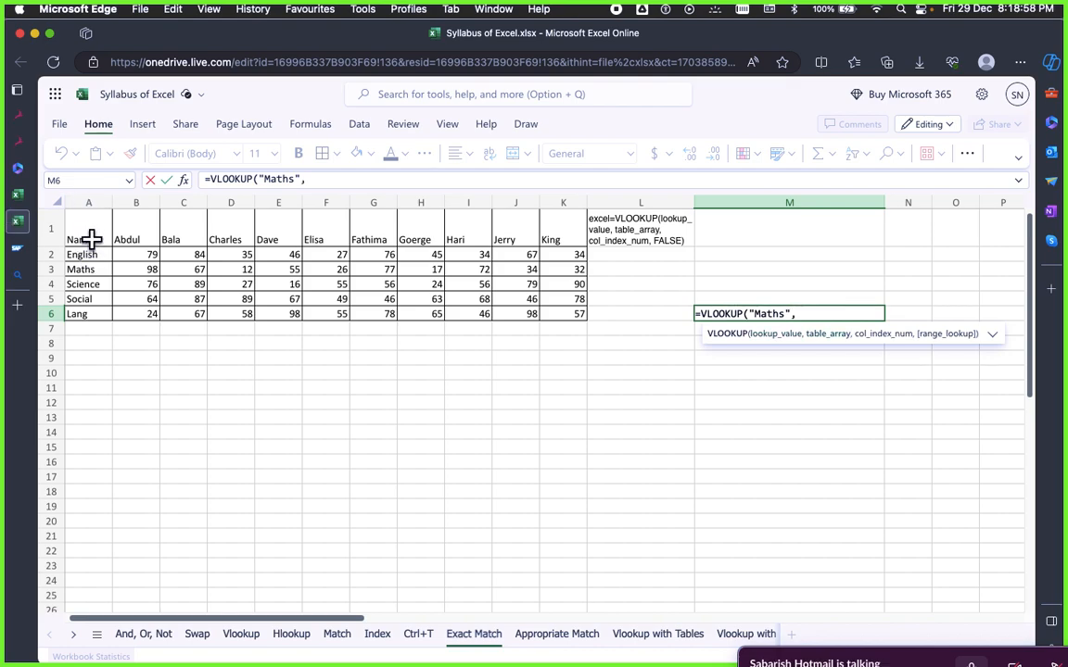
Complete the M6 formula with table array A1:K6, column index 1 and FALSE for an exact match
left_click_drag(83, 234, 579, 312)
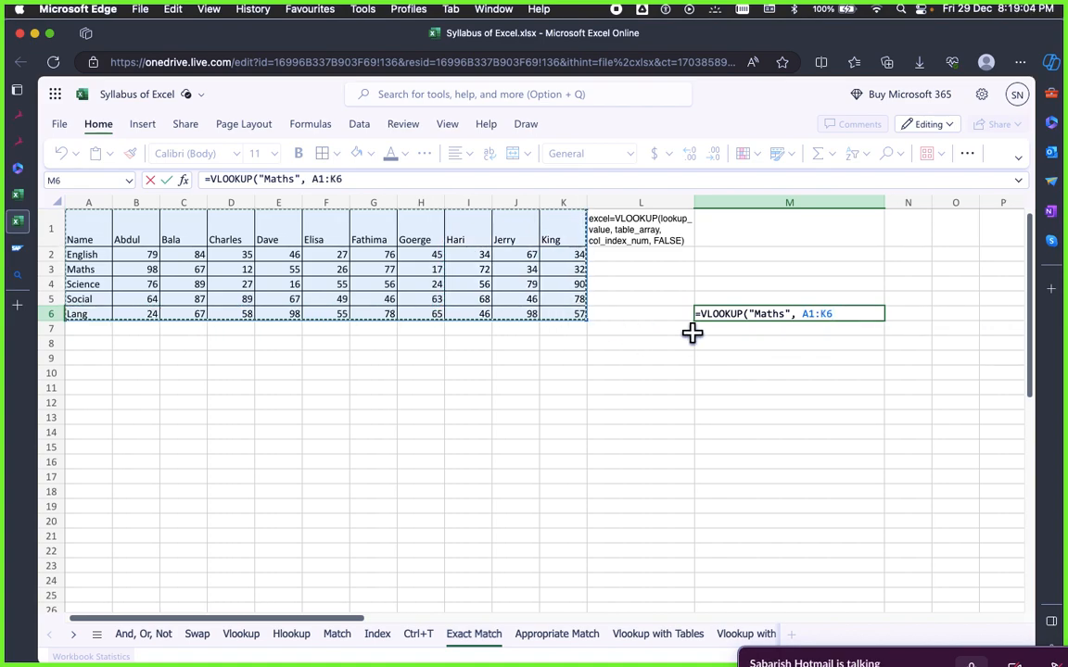
type(",")
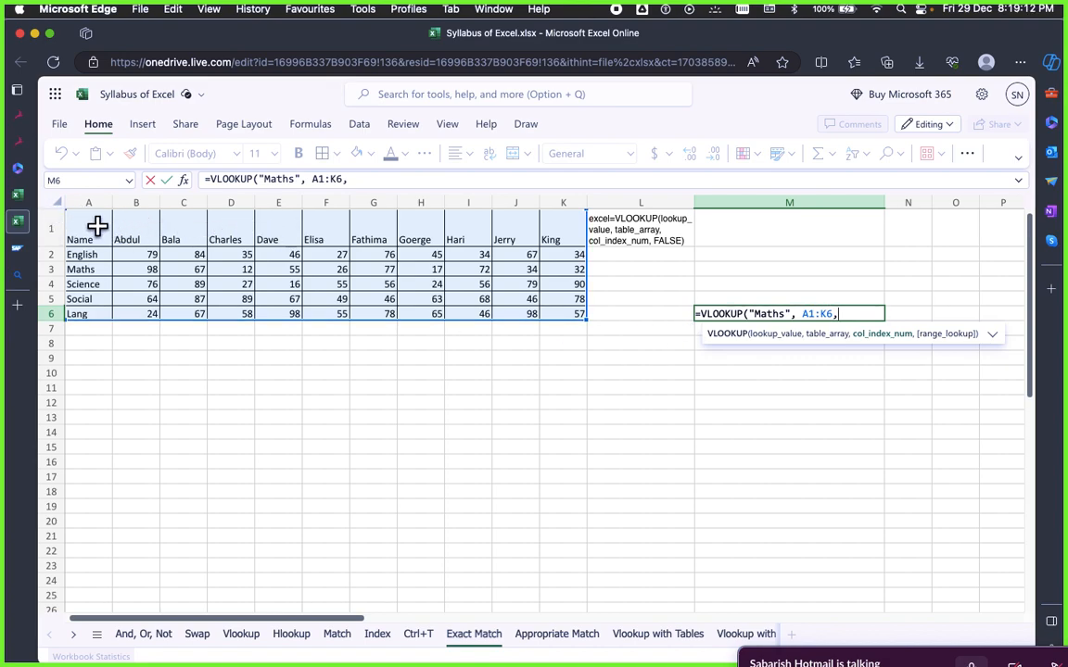
type("1,")
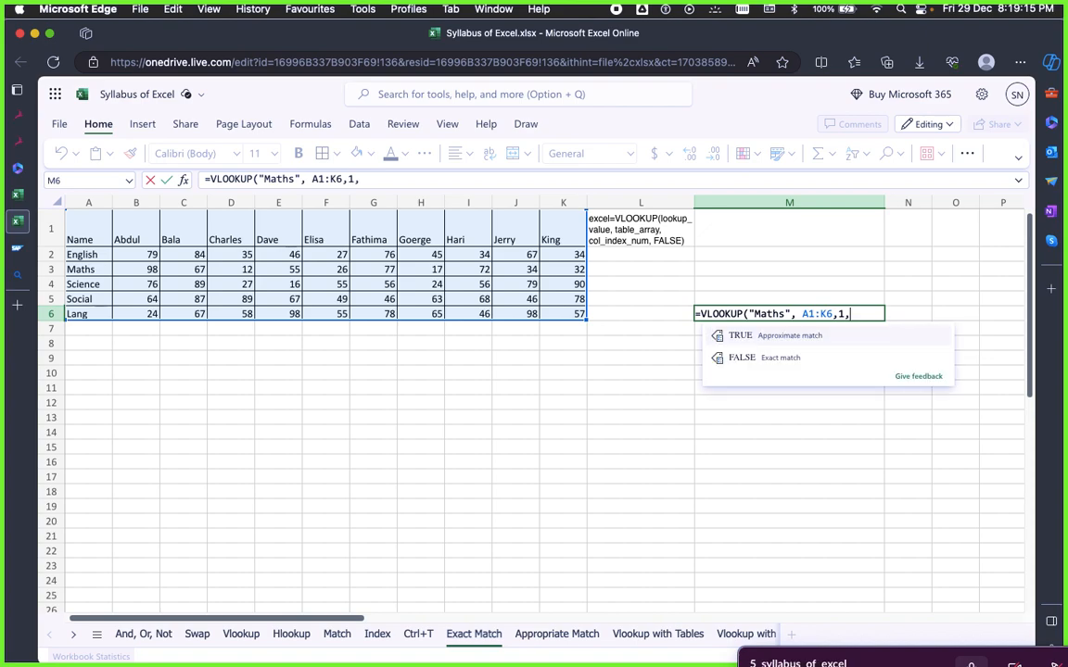
left_click(766, 360)
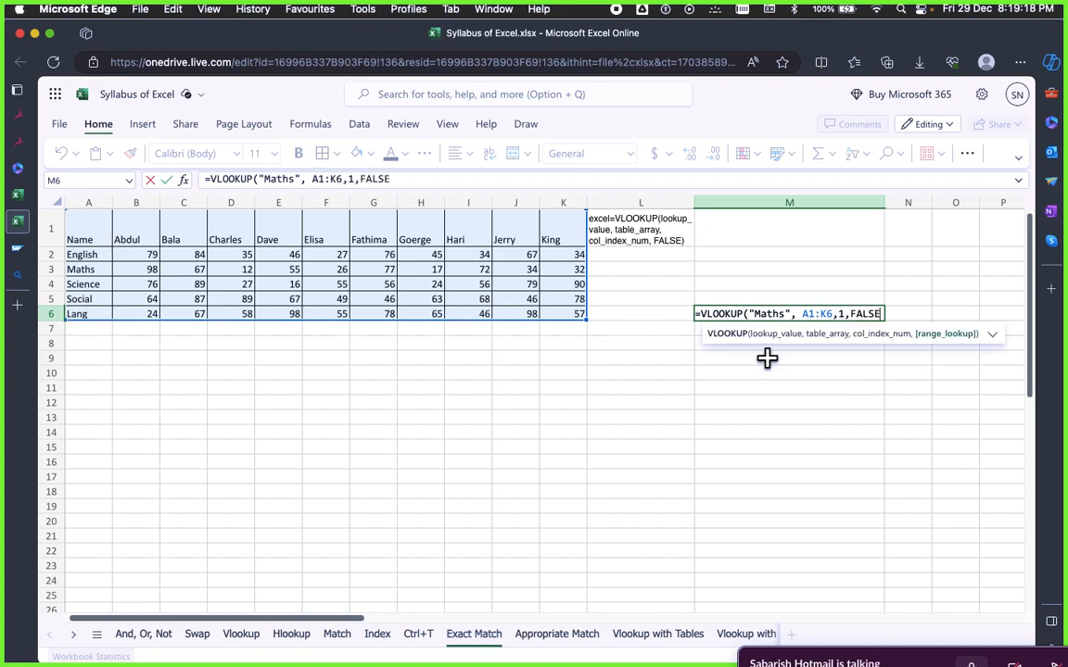
type(")")
key("Return")
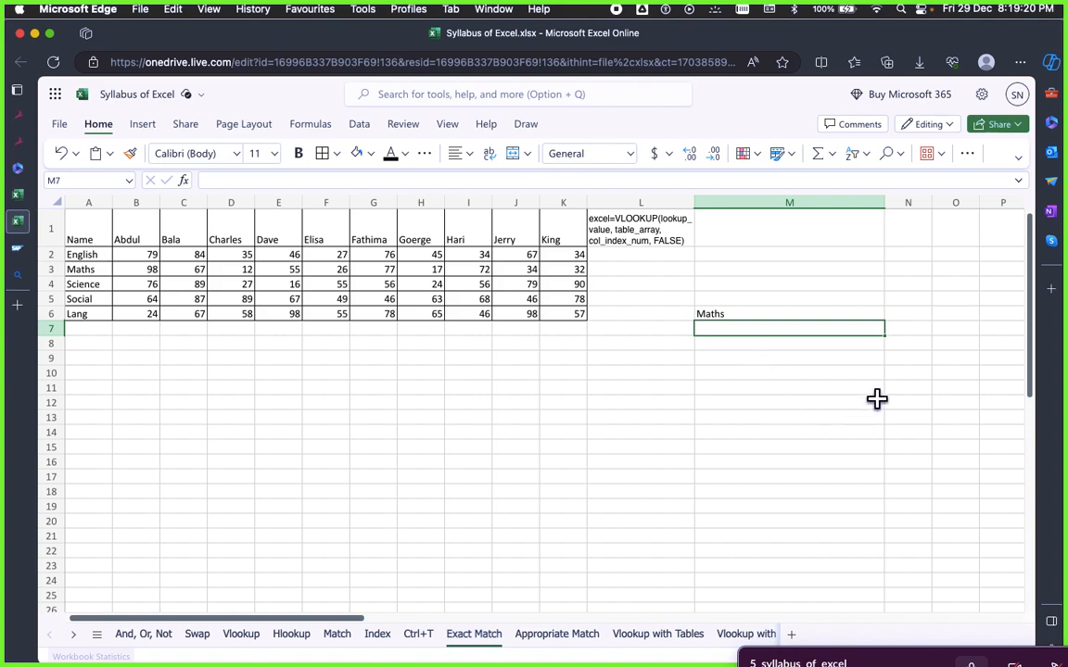
Change the column index in the M6 VLOOKUP formula to 2
left_click(821, 356)
left_click(751, 317)
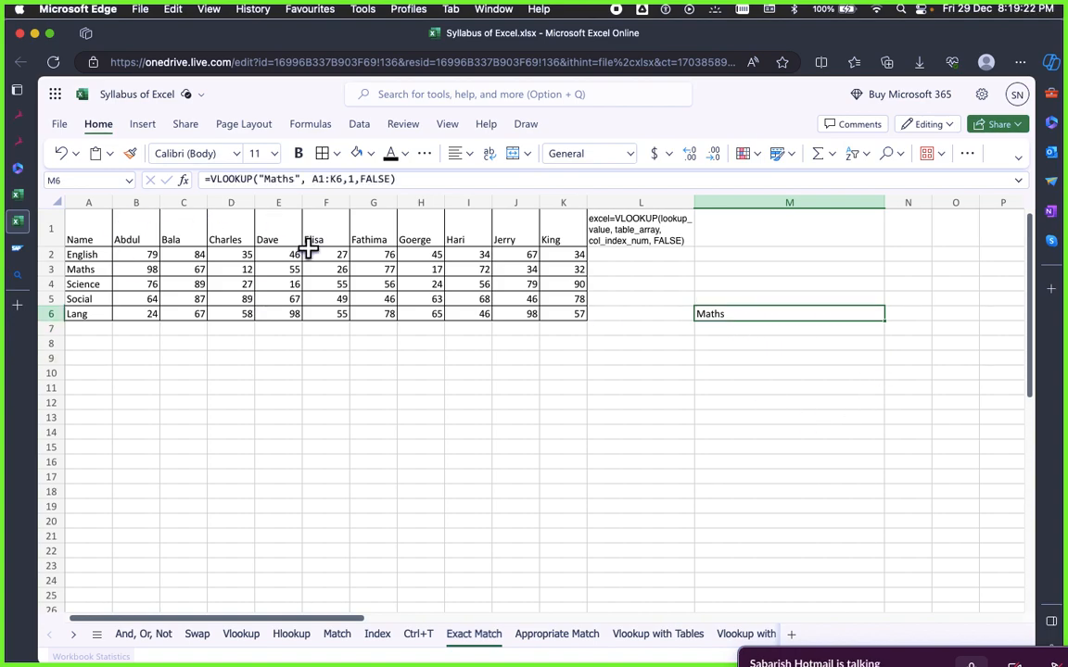
left_click(353, 179)
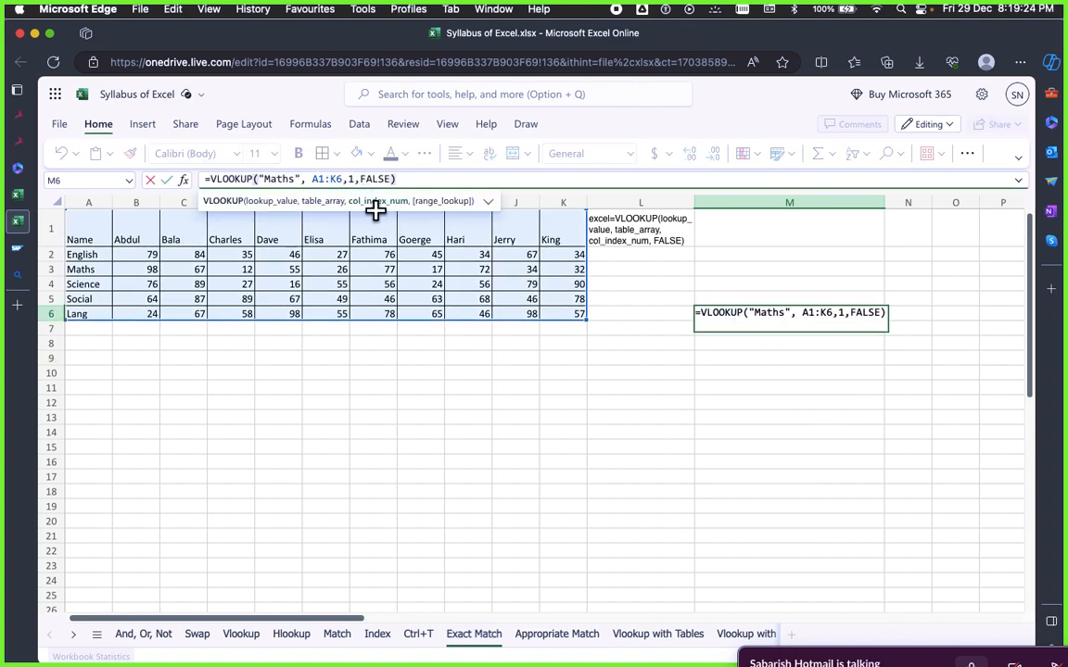
key("BackSpace")
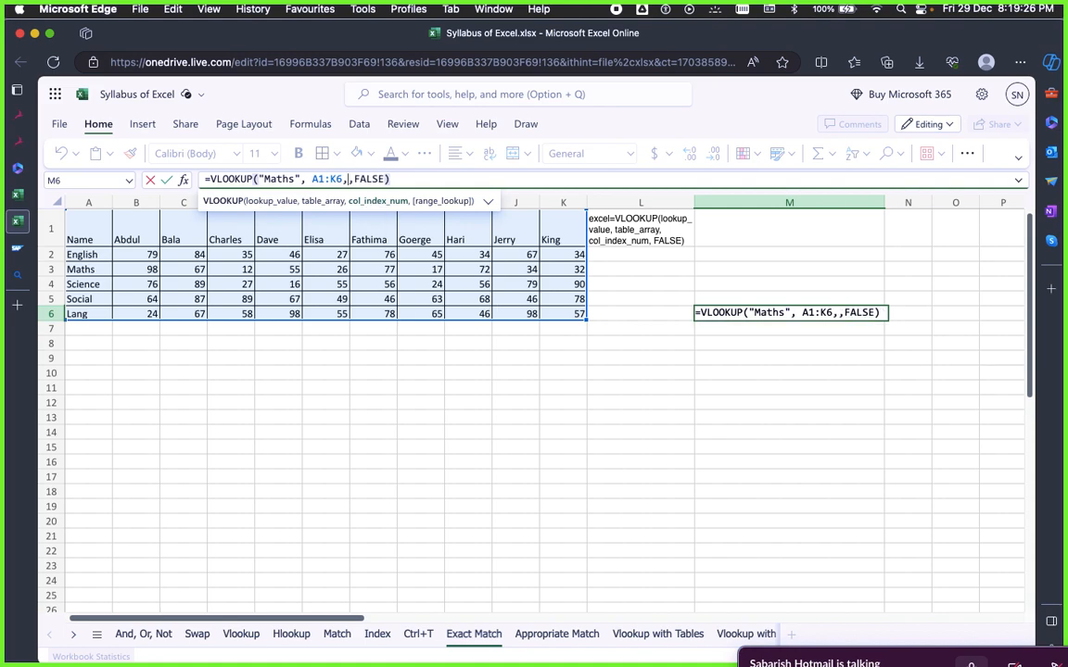
type("2")
key("Return")
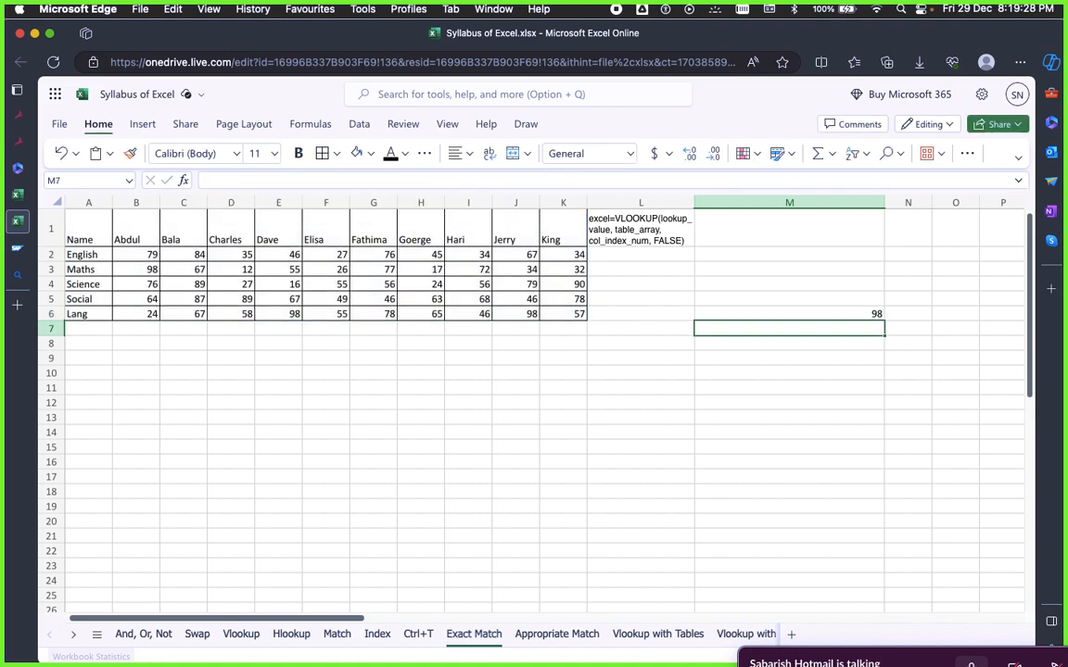
Compare the lookup result with the Maths row's mark in column B of the table
left_click(276, 369)
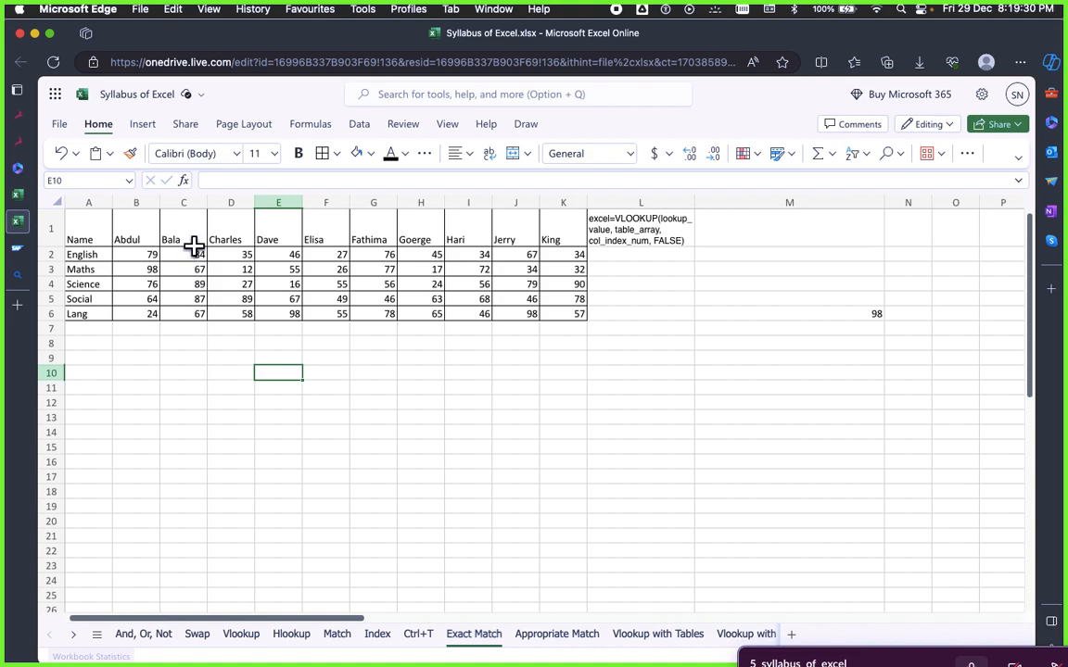
left_click(154, 283)
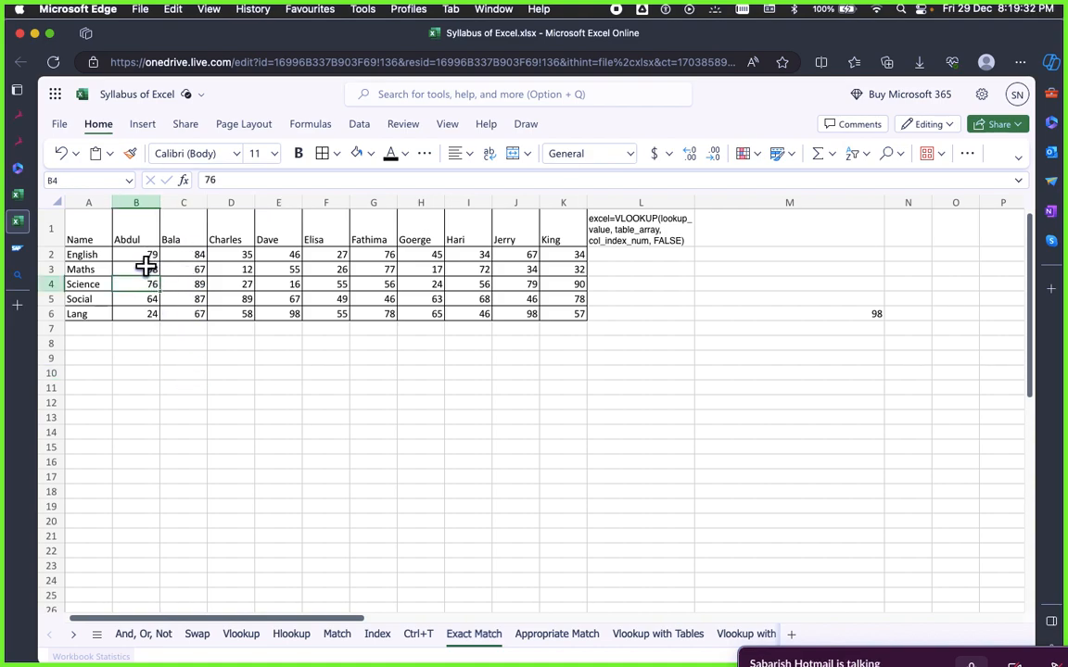
left_click(145, 268)
left_click(102, 269)
left_click(163, 267)
left_click(135, 268)
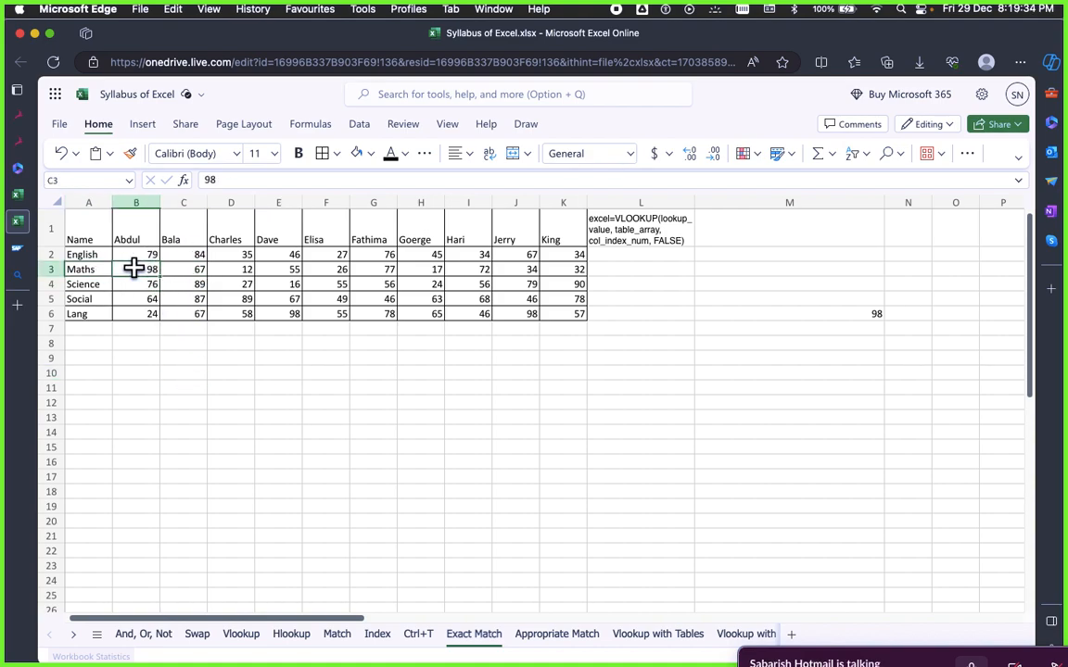
left_click(96, 267)
Examine the VLOOKUP formula in M6, focusing on its column index argument and the value it returns
left_click(813, 314)
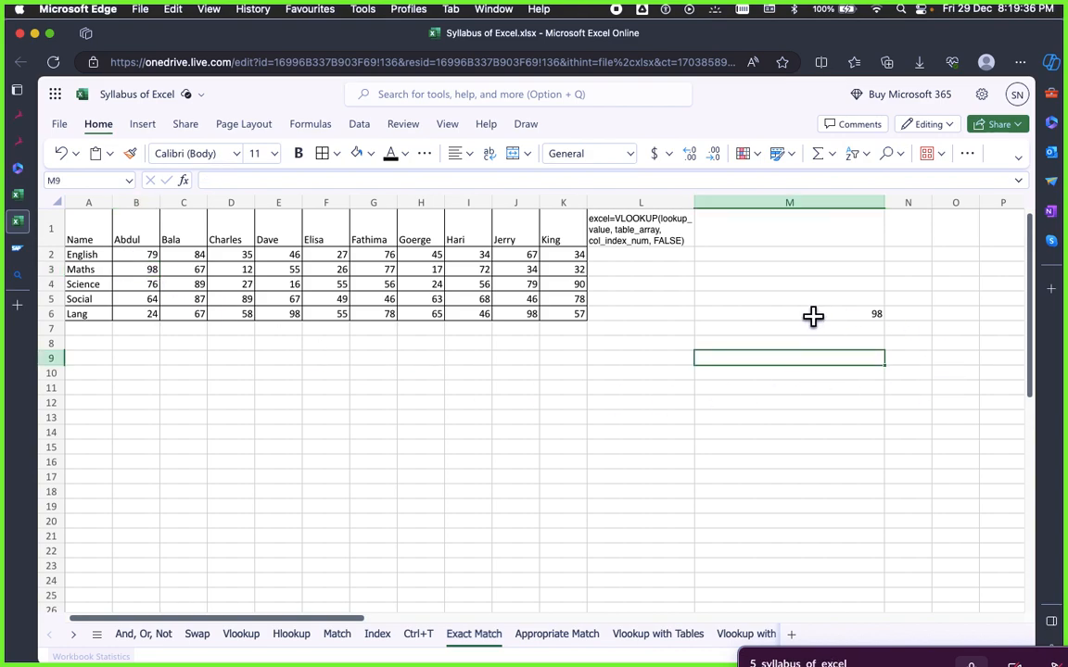
left_click(351, 179)
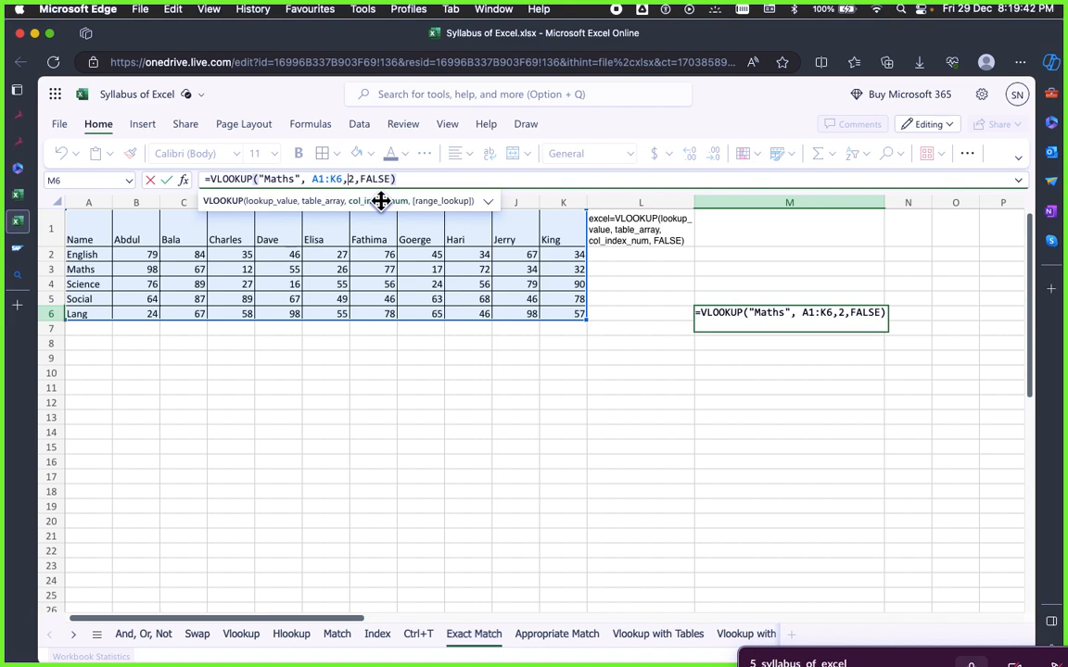
left_click(347, 179)
left_click(781, 400)
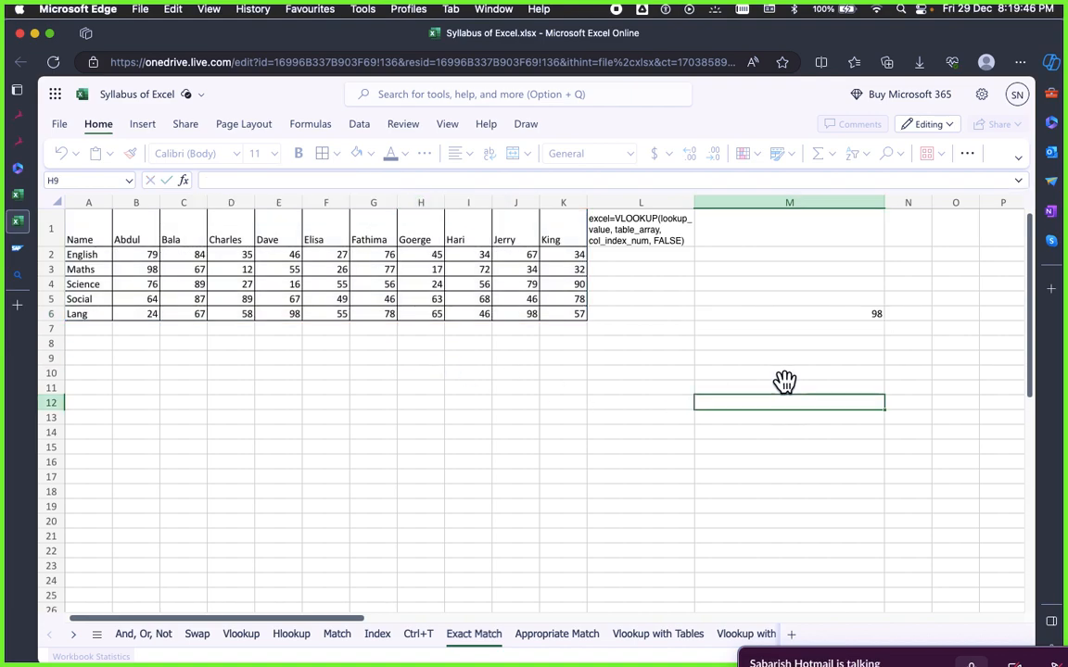
left_click(776, 301)
left_click(787, 314)
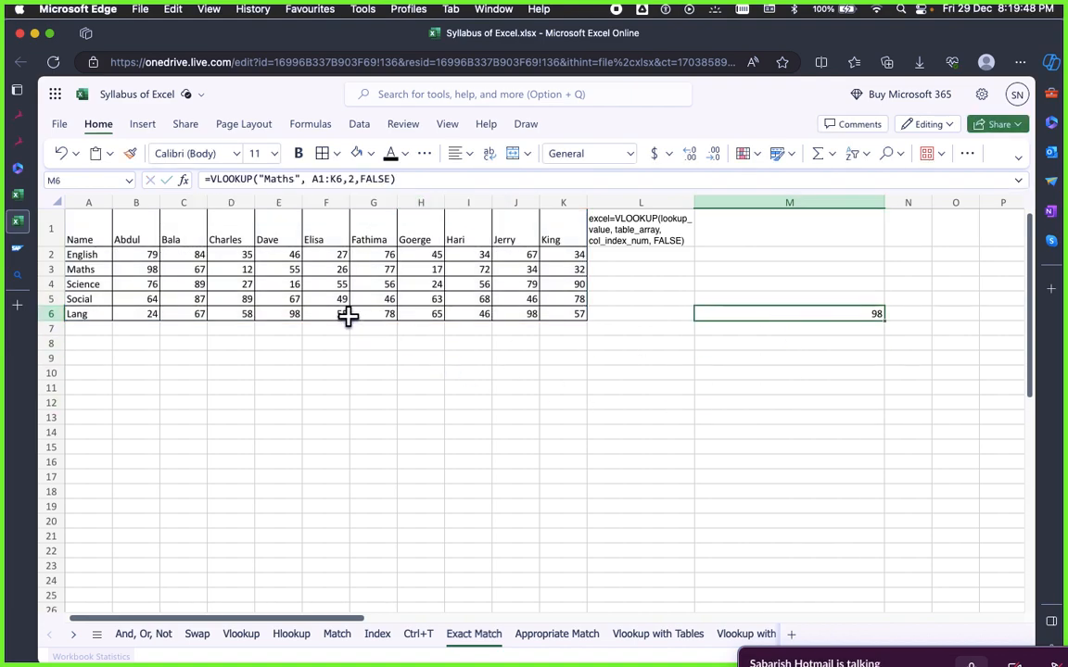
left_click(795, 372)
left_click(788, 314)
left_click(643, 384)
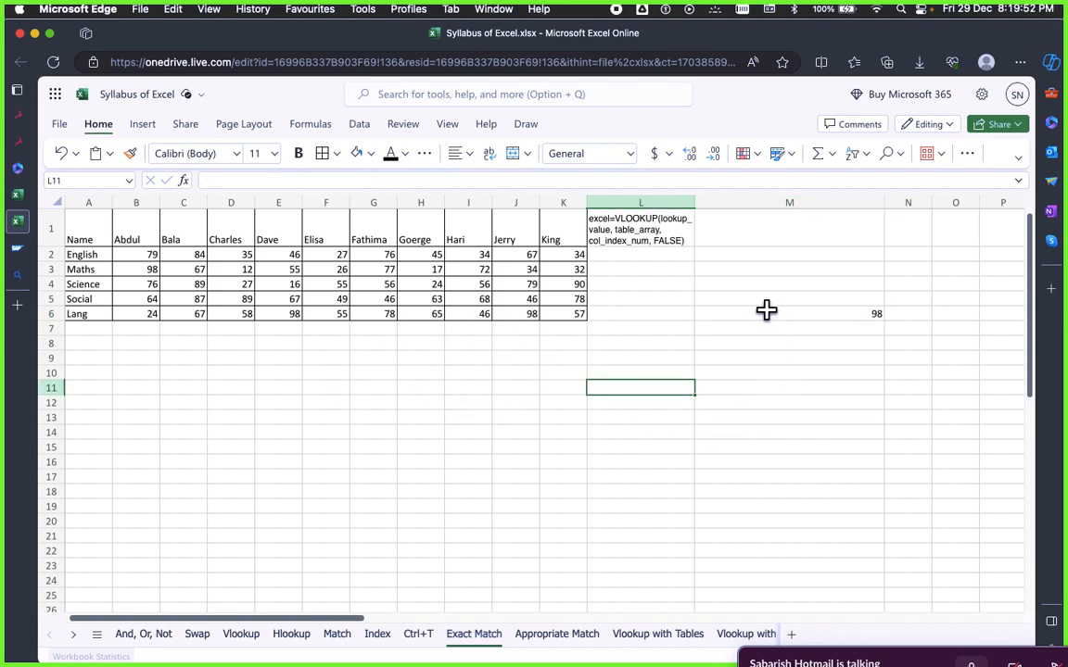
left_click(767, 311)
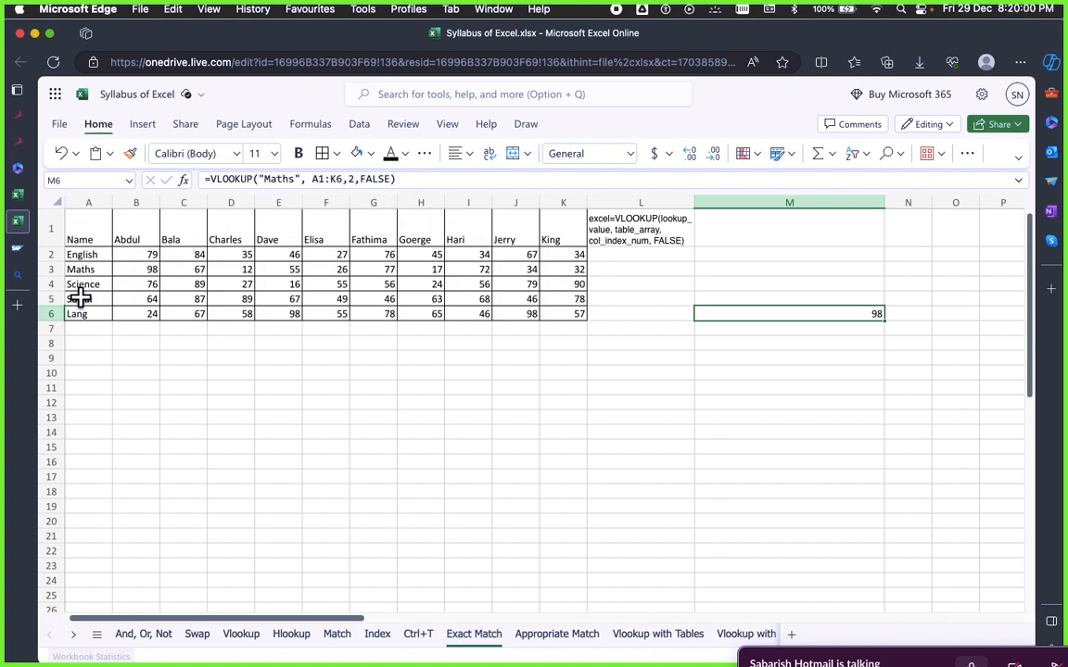
left_click(788, 402)
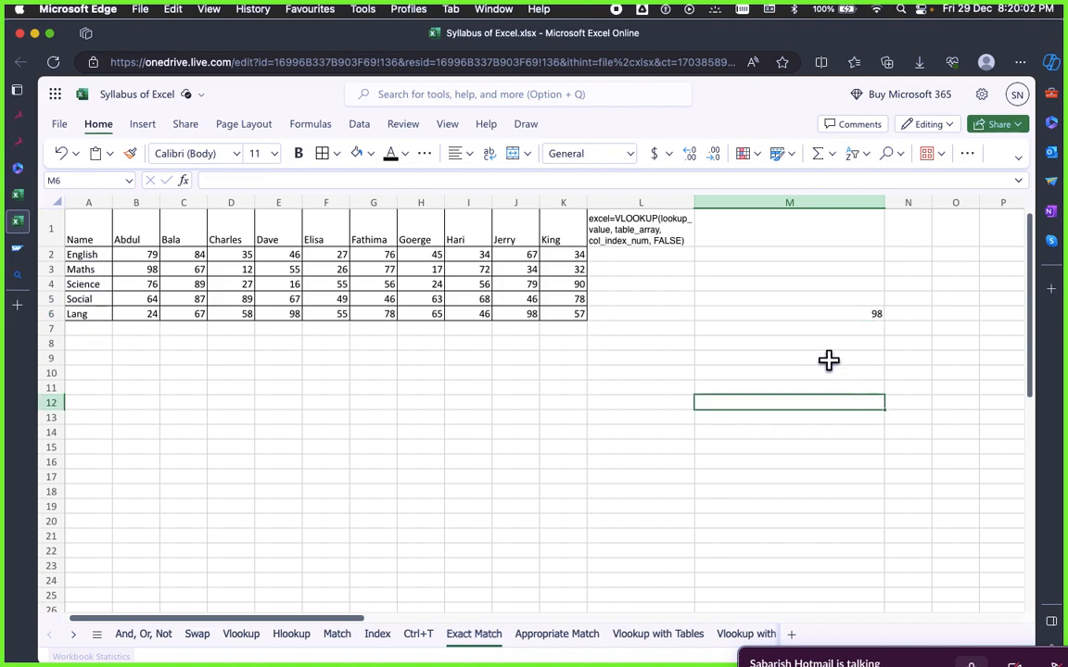
Delete the VLOOKUP formula in cell M6
left_click(810, 313)
key("Delete")
left_click(756, 381)
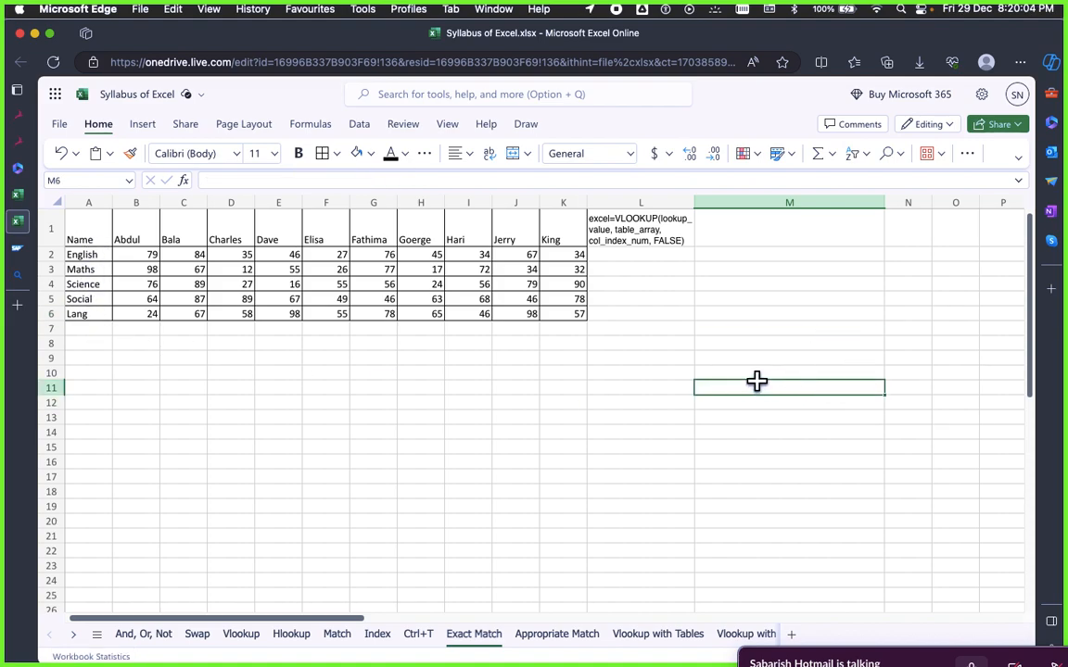
left_click(734, 358)
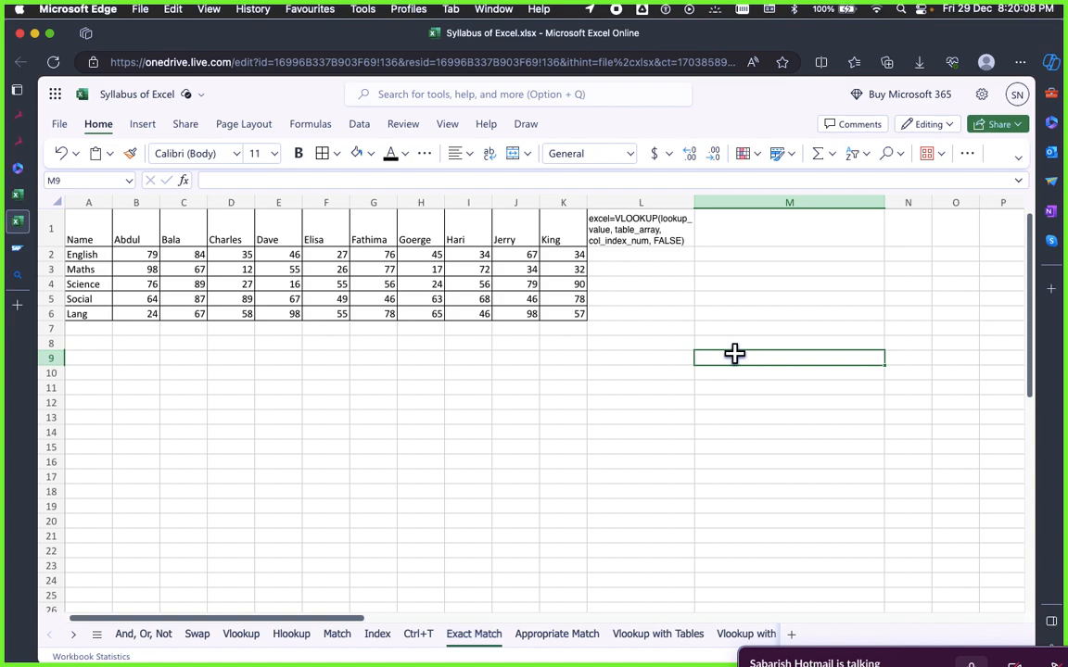
left_click(715, 401)
left_click(713, 356)
left_click(646, 375)
left_click(683, 389)
left_click(630, 370)
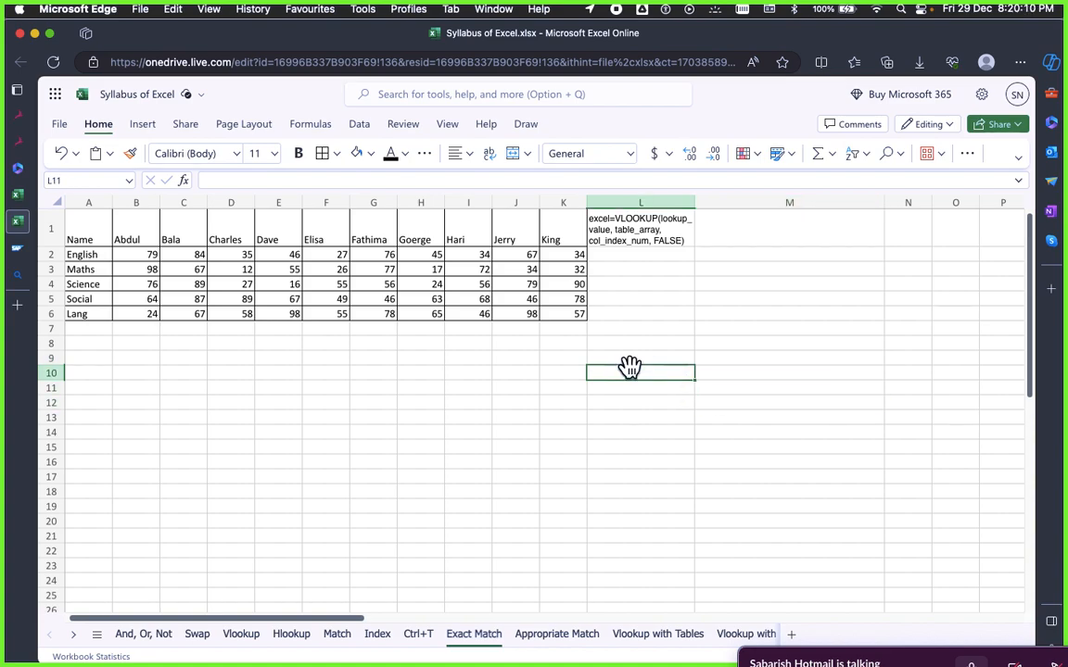
left_click(701, 374)
left_click(660, 369)
left_click(722, 356)
left_click(724, 340)
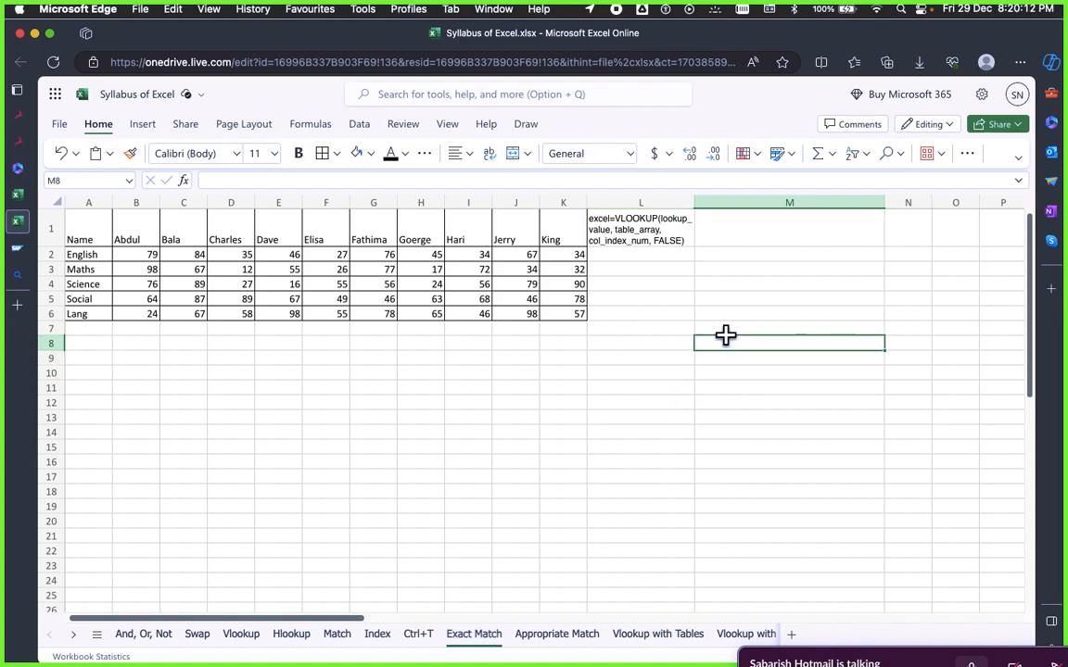
left_click(726, 328)
left_click(727, 357)
Start a VLOOKUP formula in cell M7
left_click(726, 329)
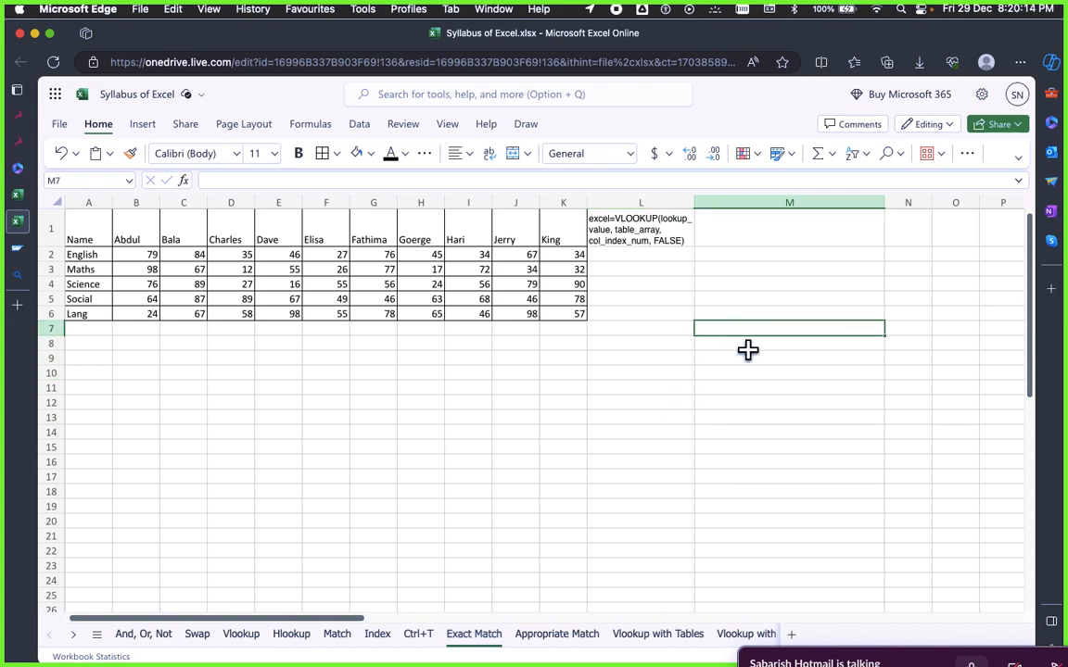
type("=")
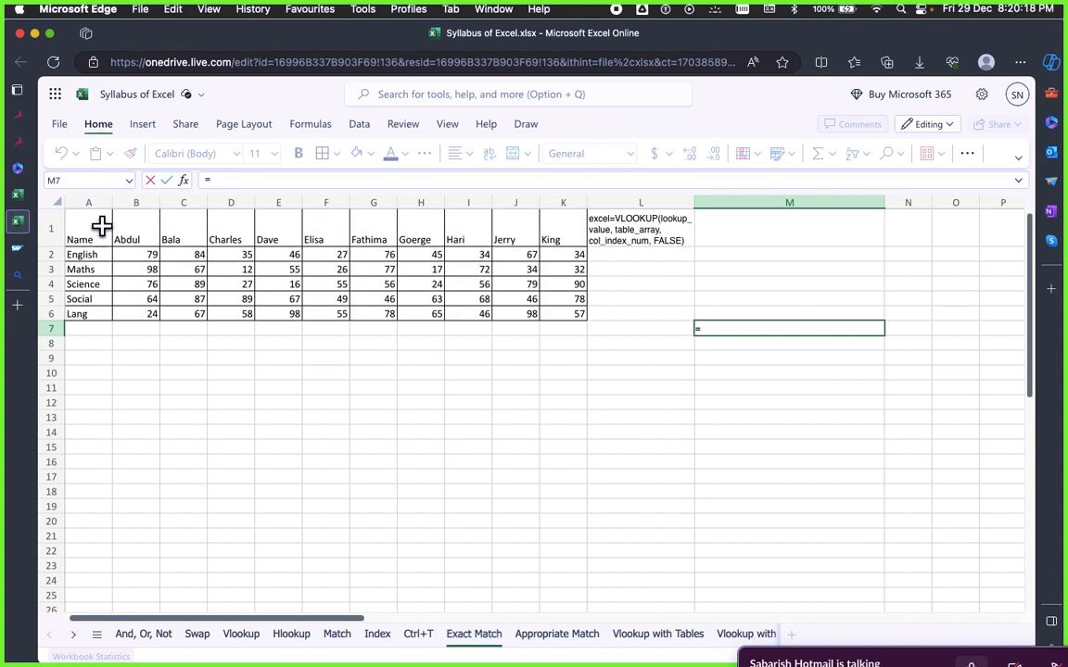
type("V")
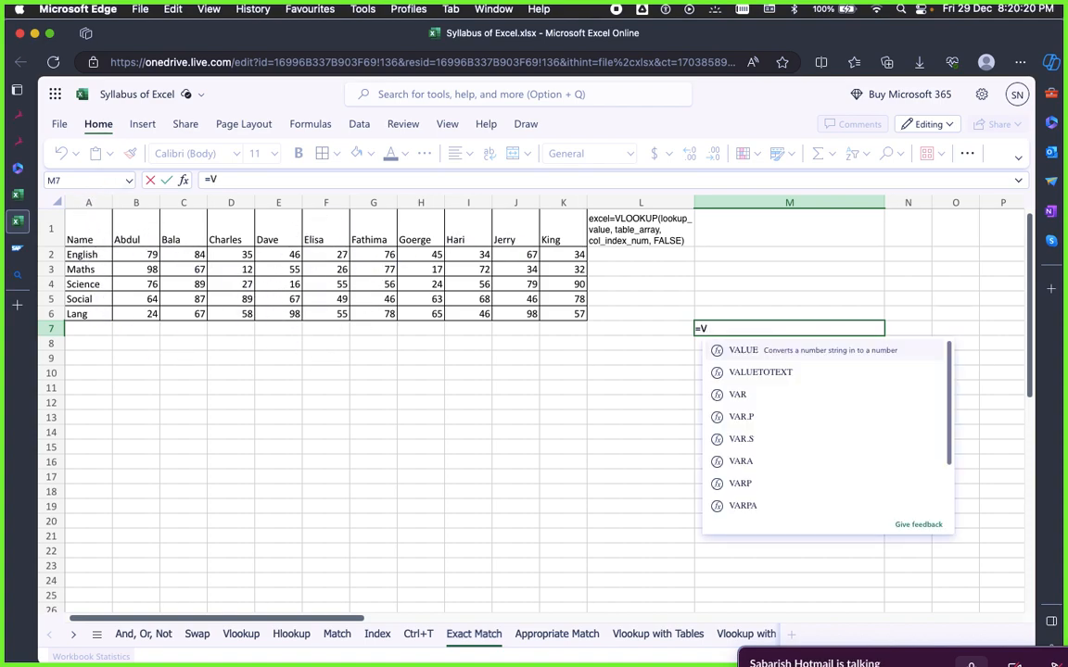
type("llolo")
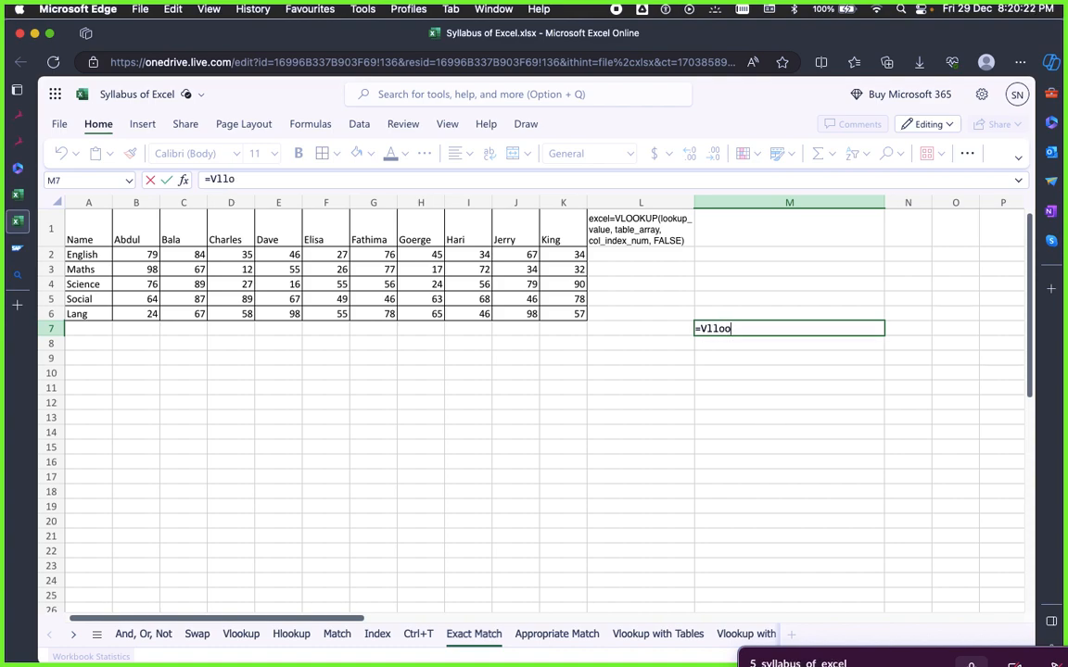
key("BackSpace")
key("BackSpace")
key("BackSpace")
key("BackSpace")
left_click(270, 179)
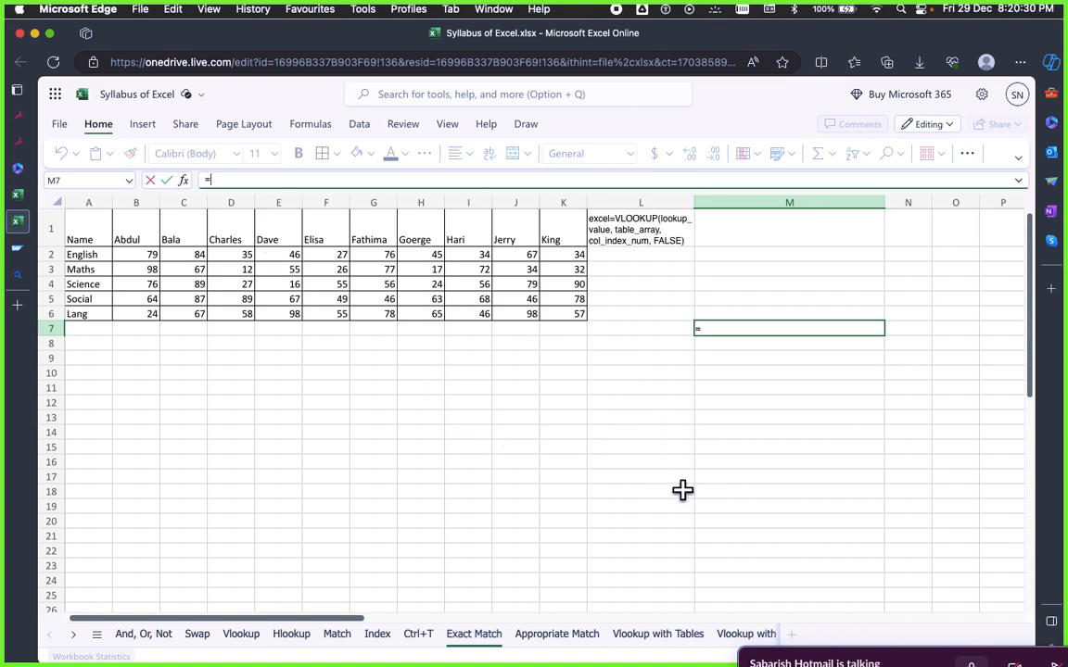
type("vll")
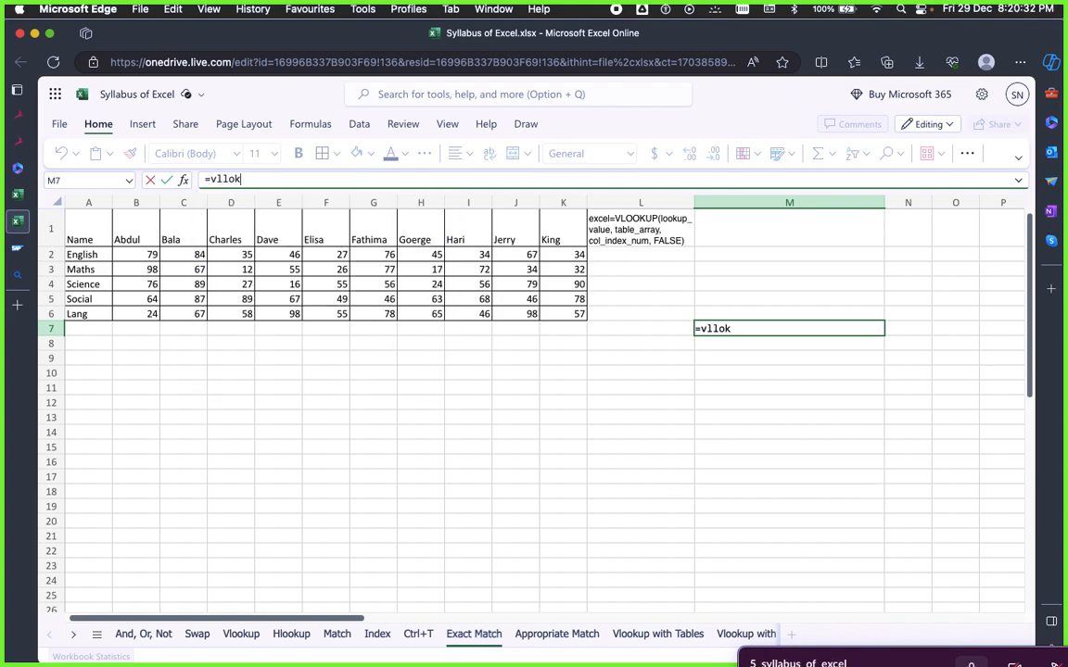
key("BackSpace")
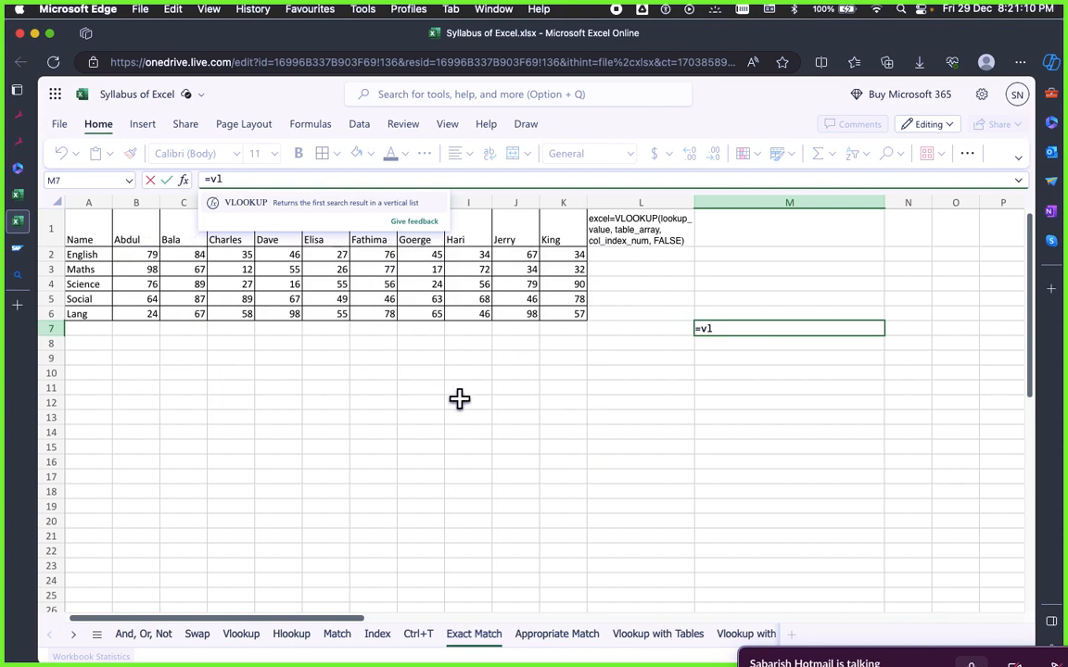
left_click(737, 330)
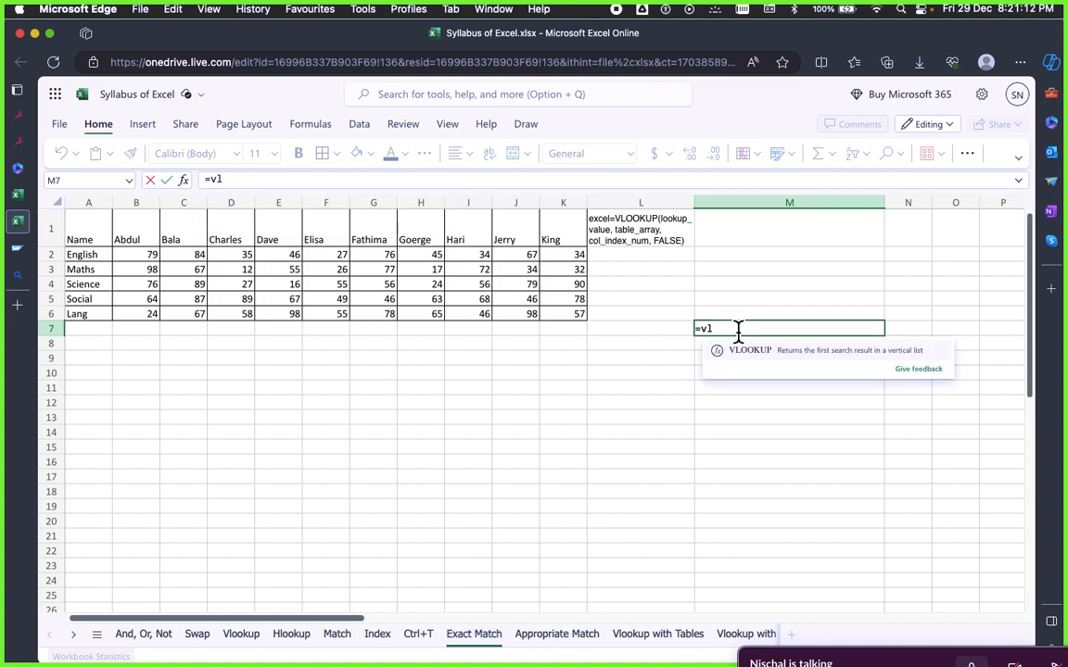
type("ook")
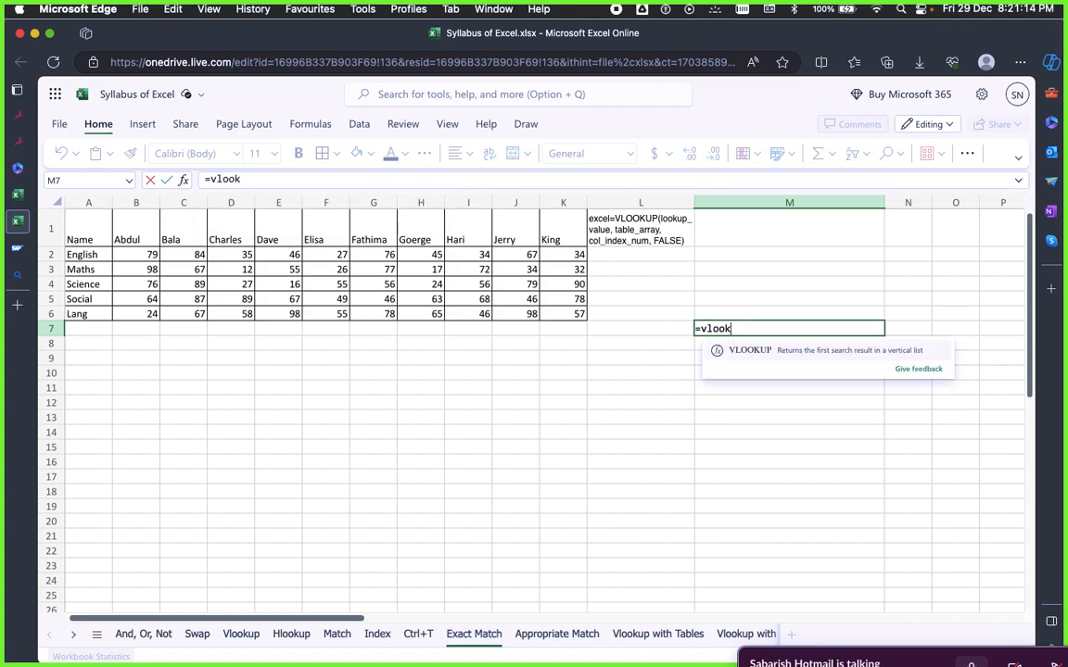
type("up(")
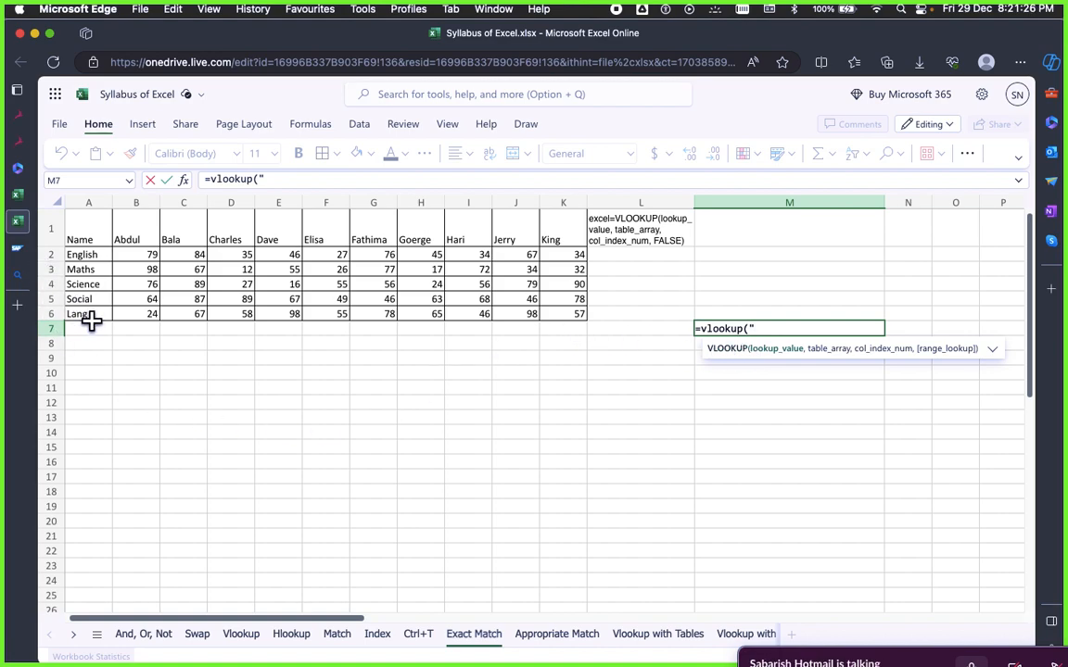
Complete the M7 formula with lookup value "Lang", table array A1:K6, column index 2 and FALSE for an exact match
type("Lang")
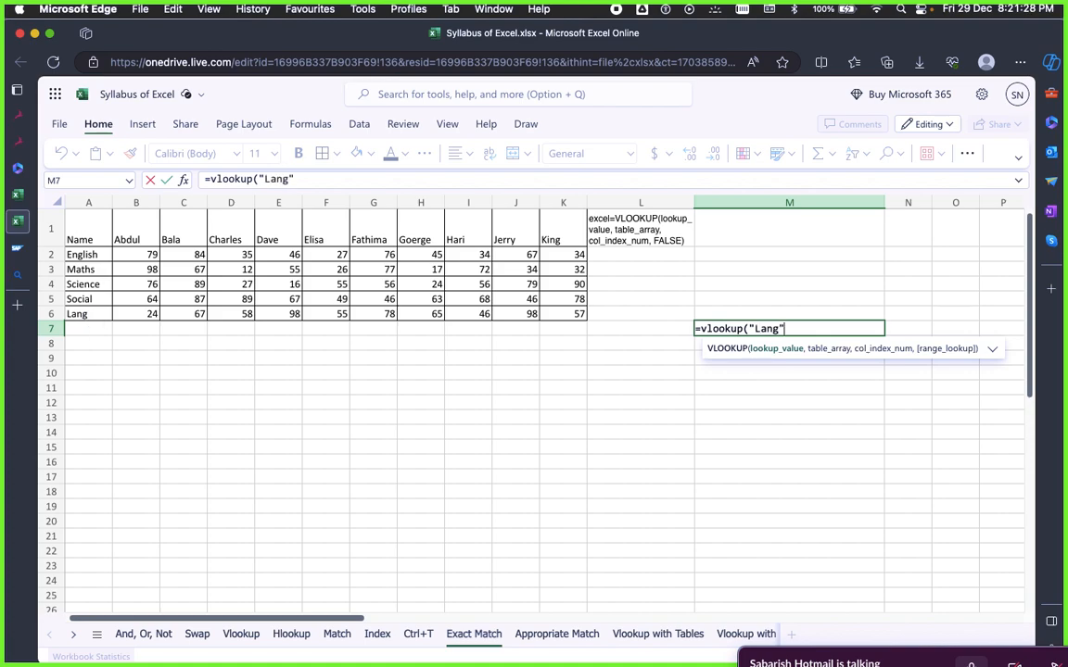
type("\",")
left_click_drag(83, 230, 574, 312)
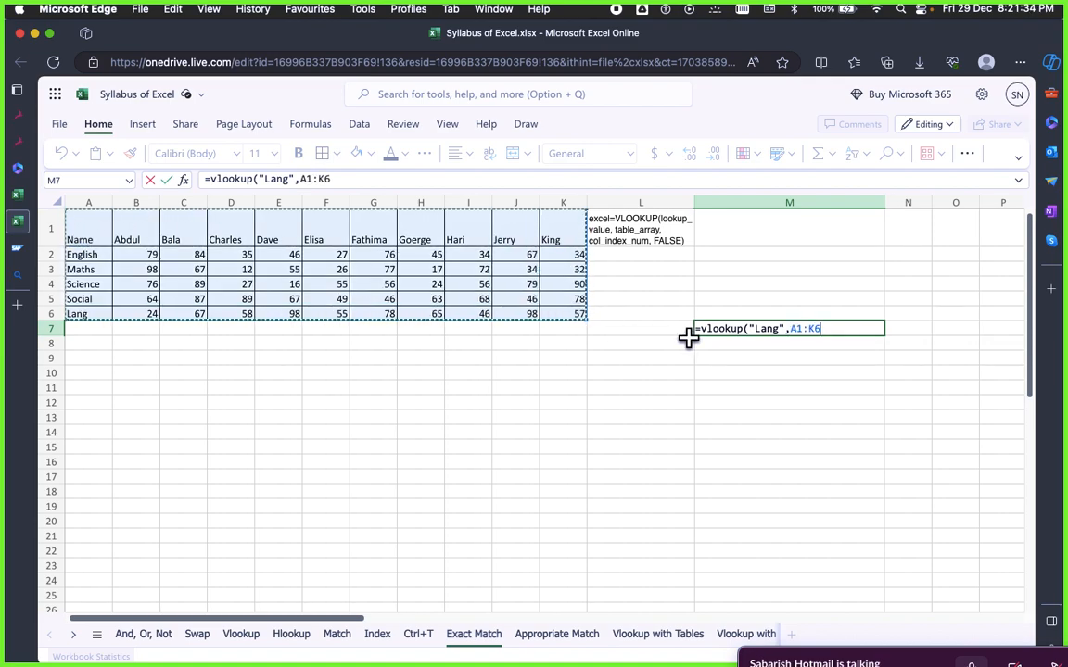
type(",")
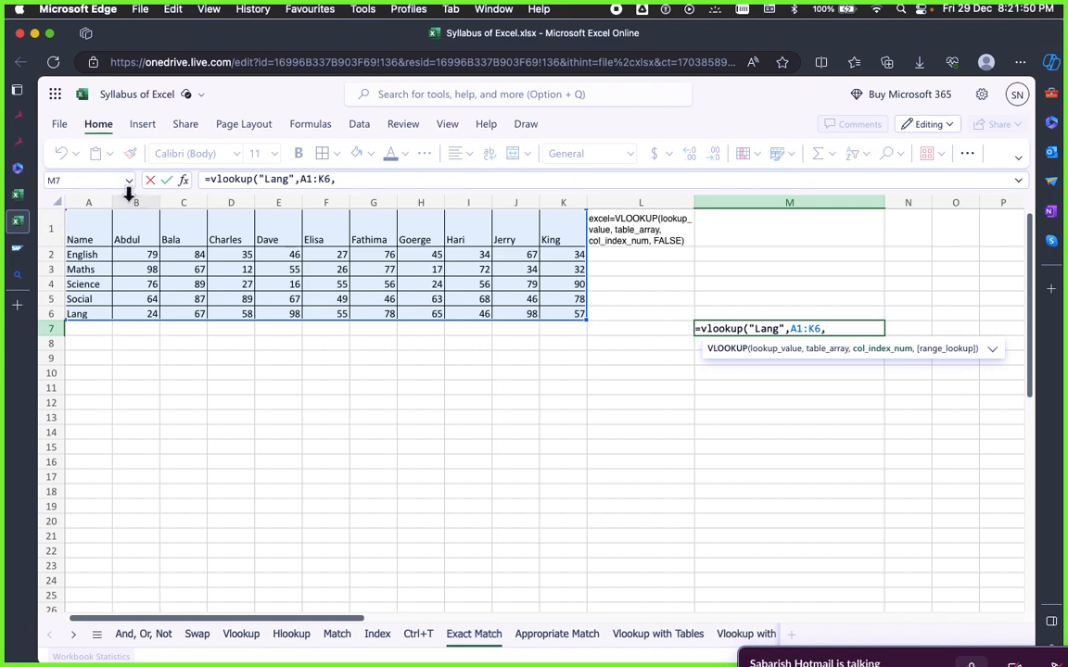
type("2")
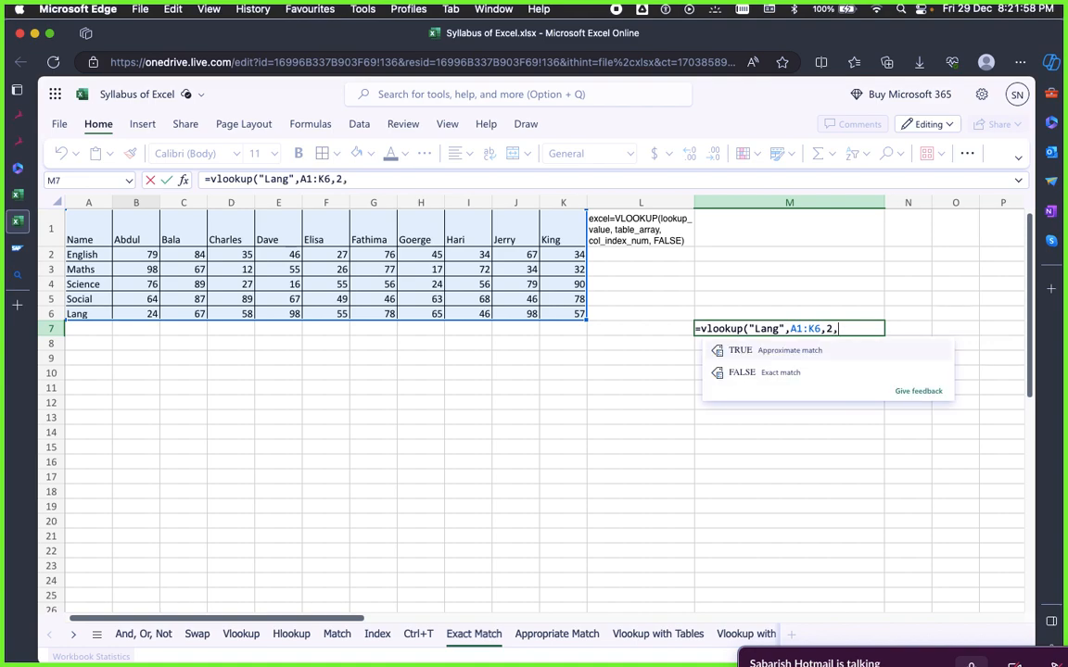
type(",Fase")
left_click(759, 372)
type(")")
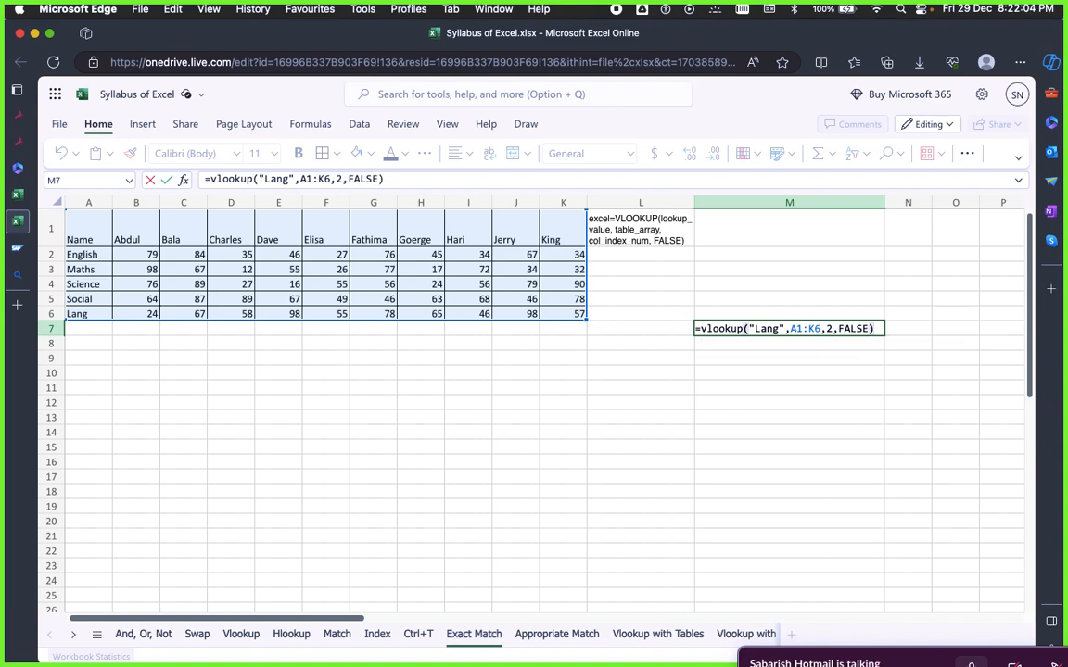
key("Return")
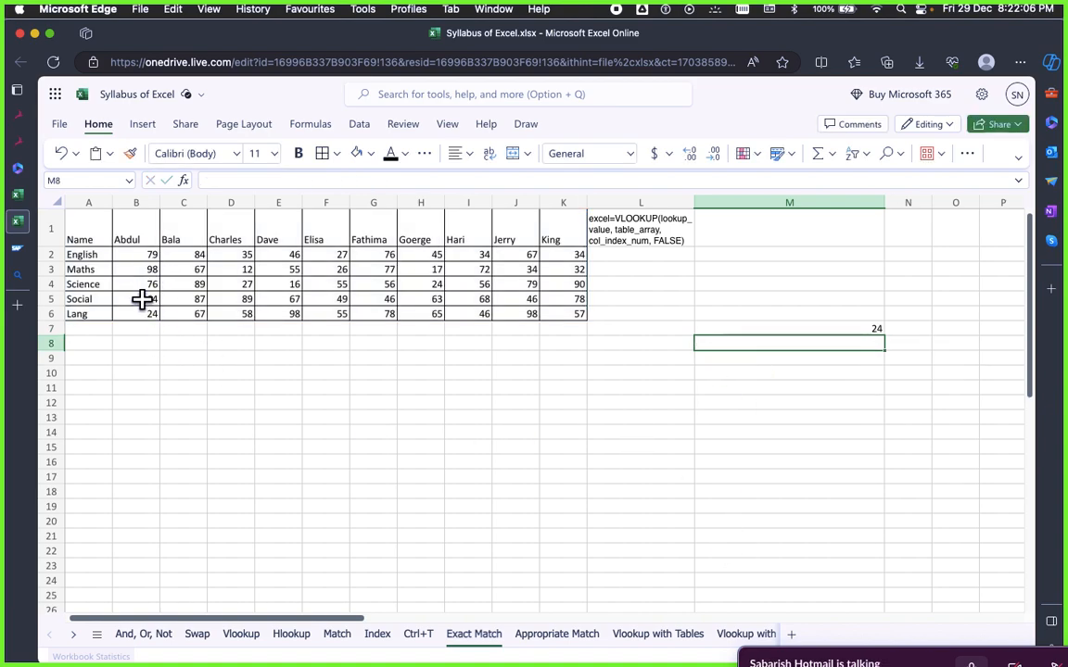
Compare the M7 result with the Lang row's mark in column B and examine the formula's table array, column index and match type
left_click(144, 314)
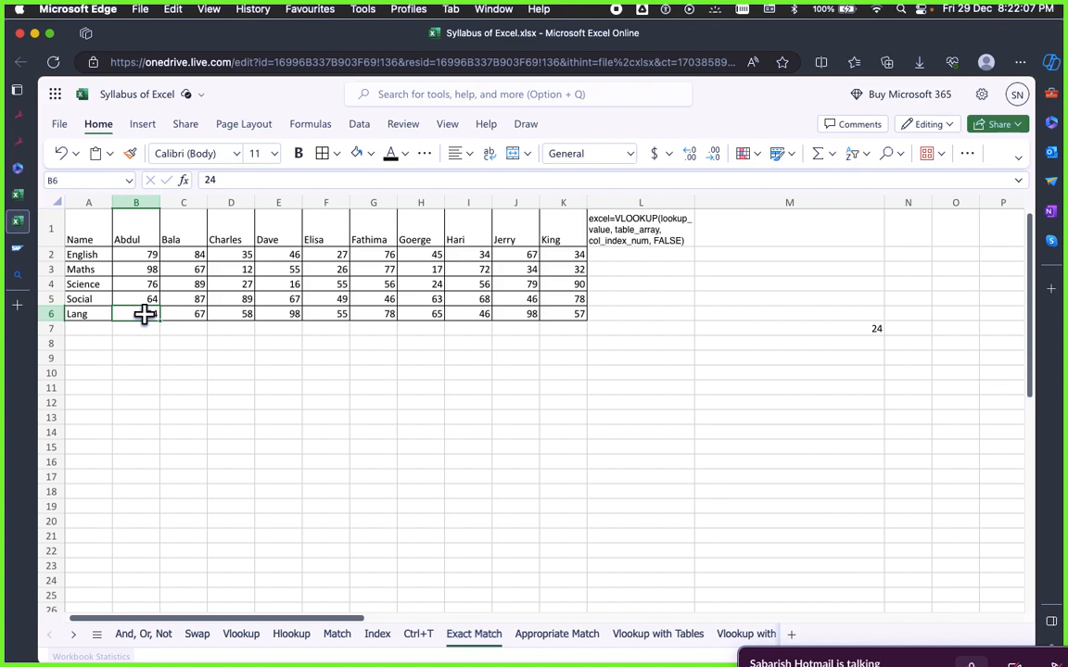
left_click(93, 314)
left_click(833, 333)
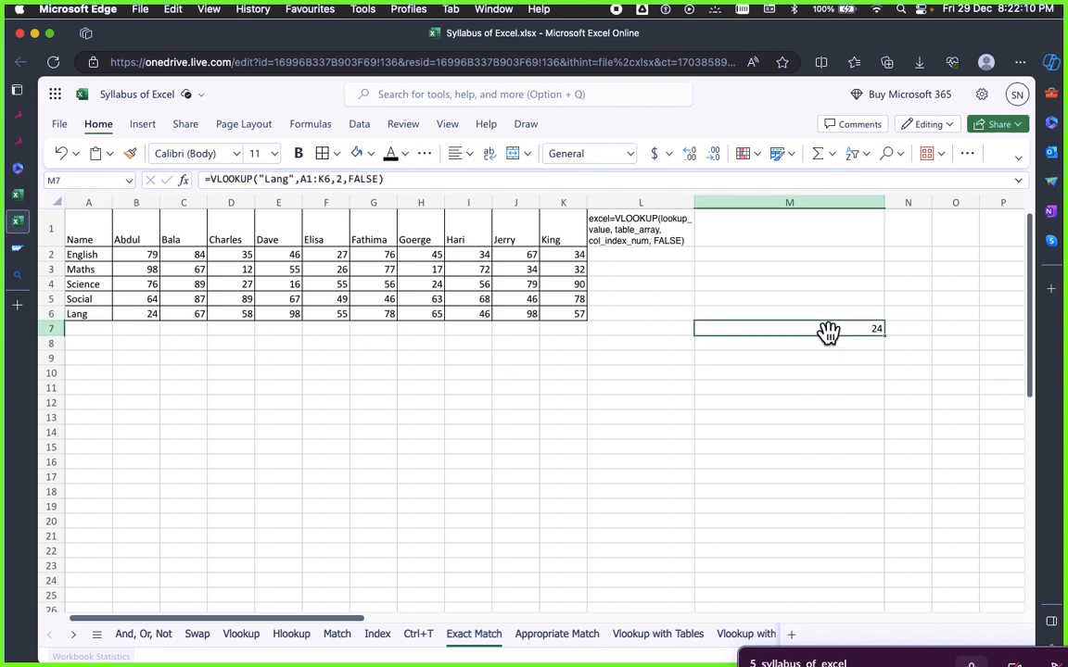
double_click(272, 178)
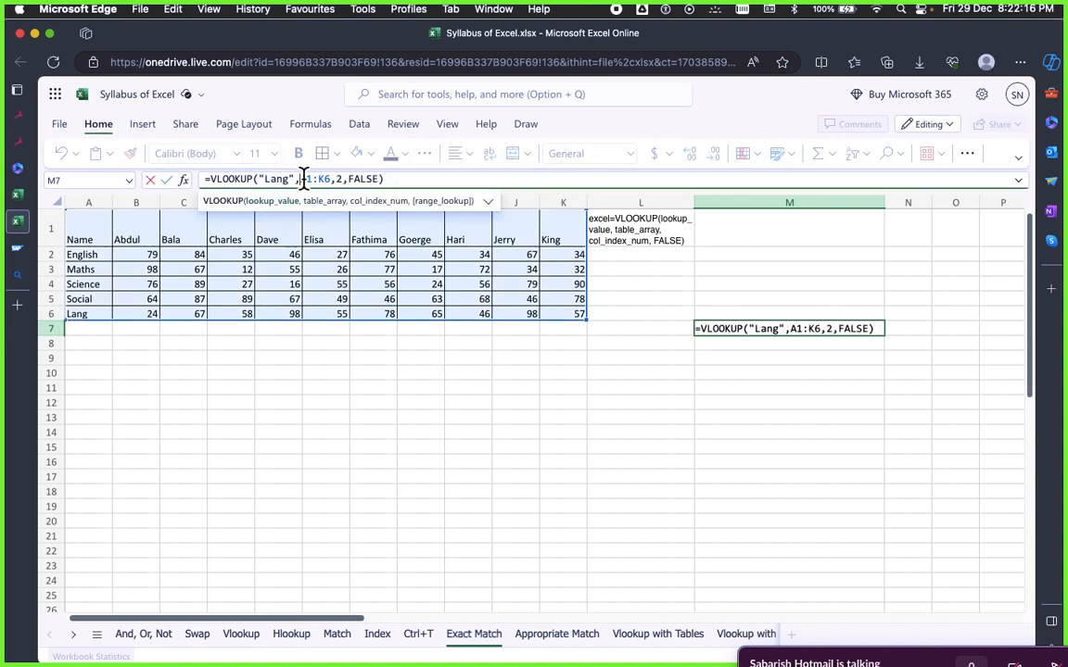
left_click_drag(300, 179, 329, 179)
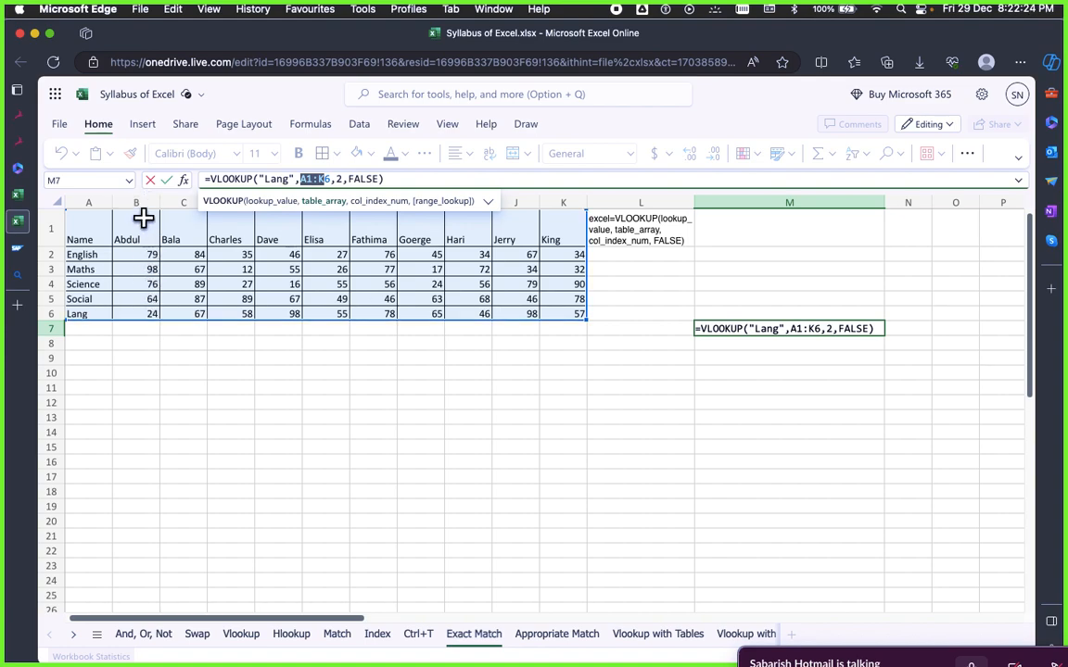
left_click(341, 179)
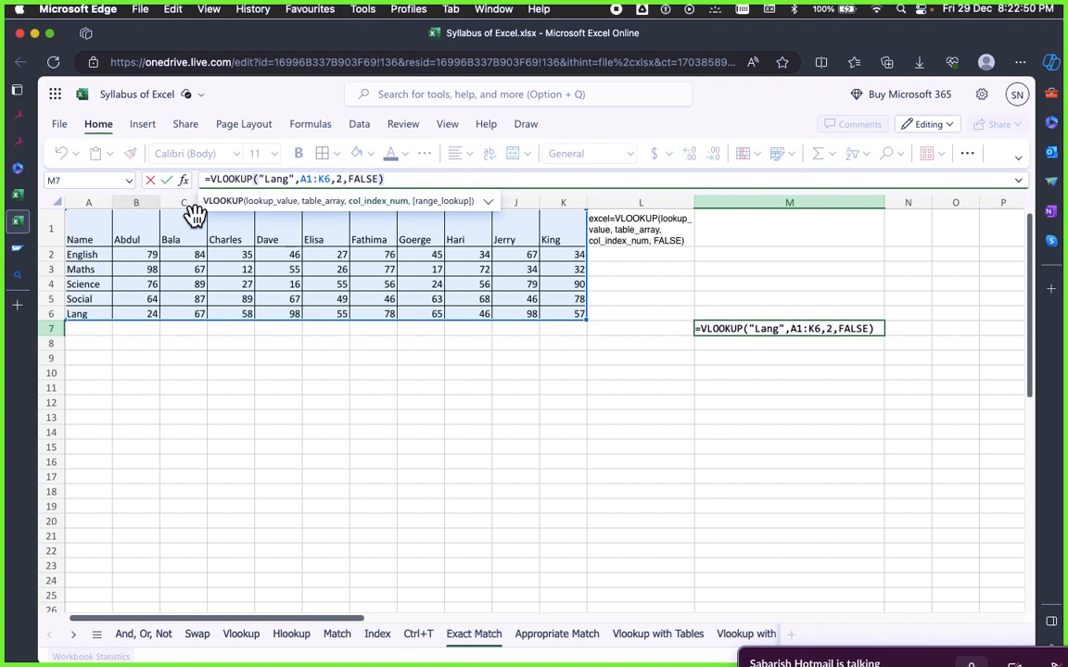
left_click(368, 179)
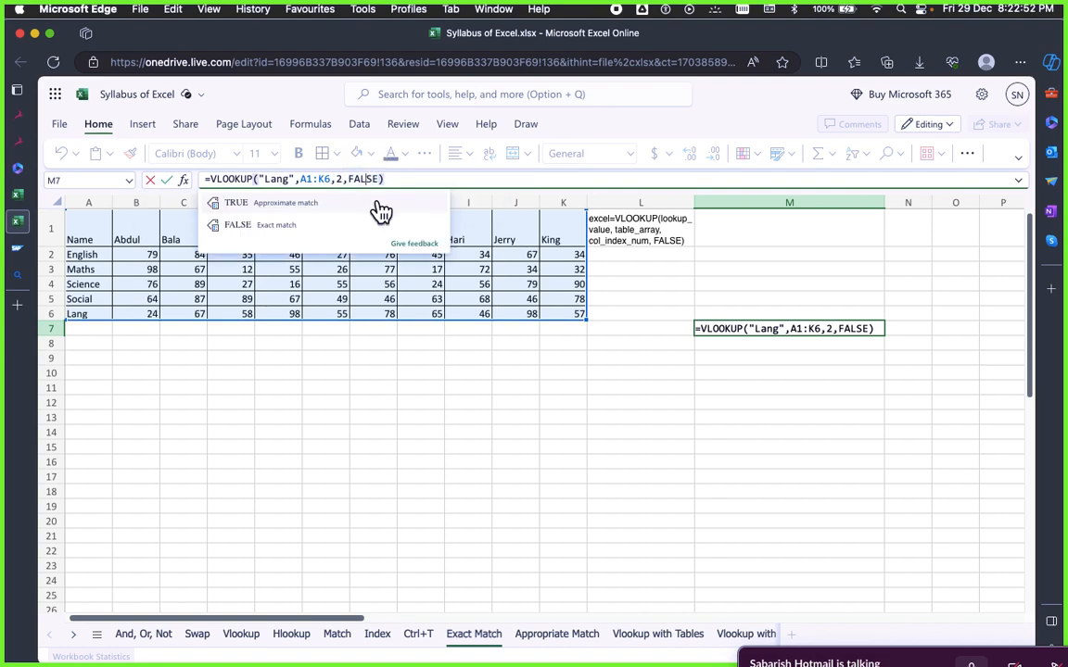
left_click(401, 356)
left_click(708, 299)
left_click(832, 326)
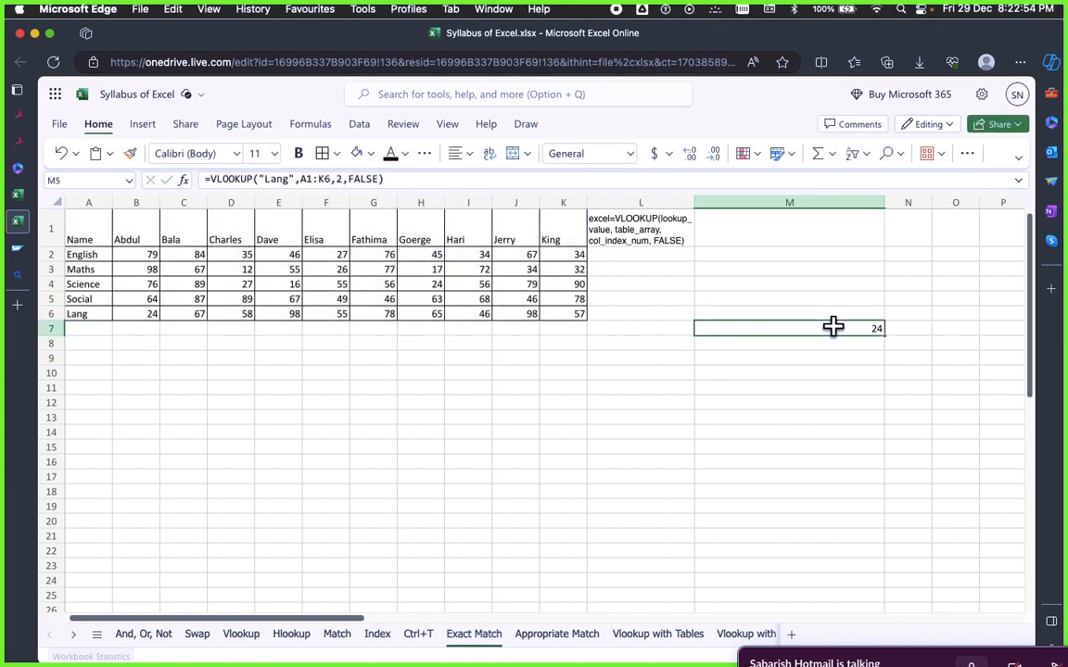
Fill cell B6, the Lang mark in column B, with the standard light green color
left_click(141, 314)
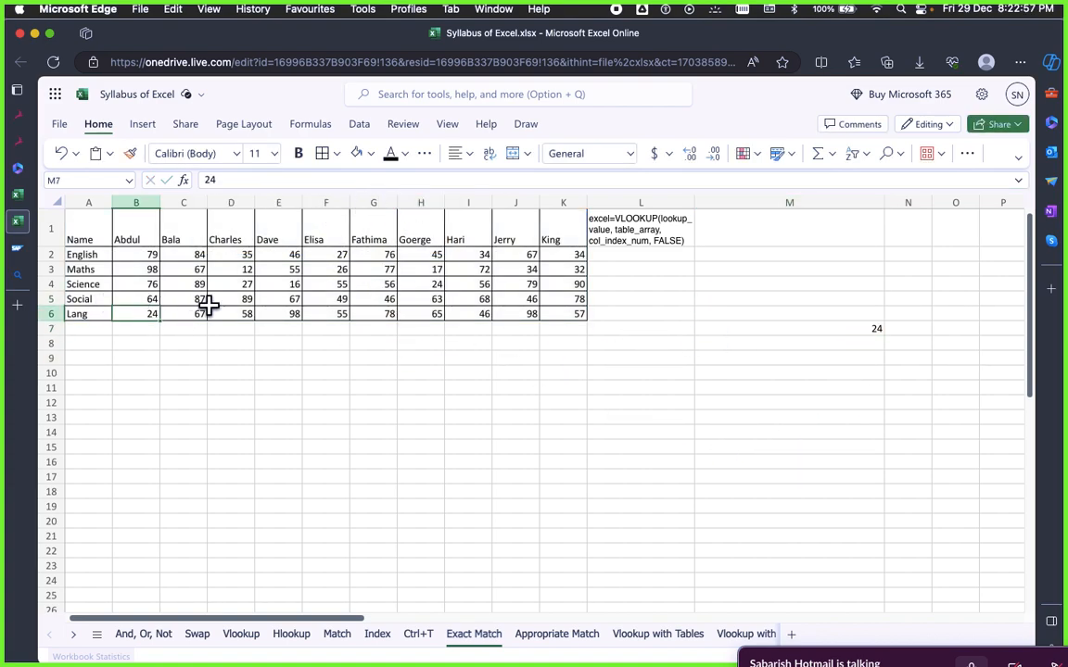
left_click(370, 153)
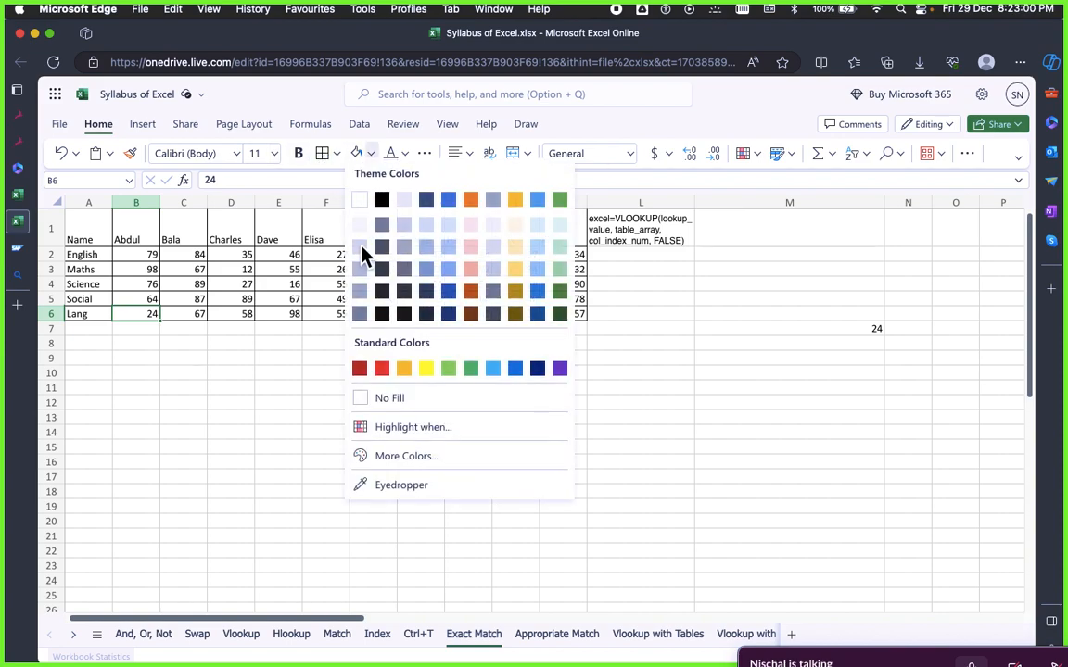
left_click(453, 378)
left_click(609, 429)
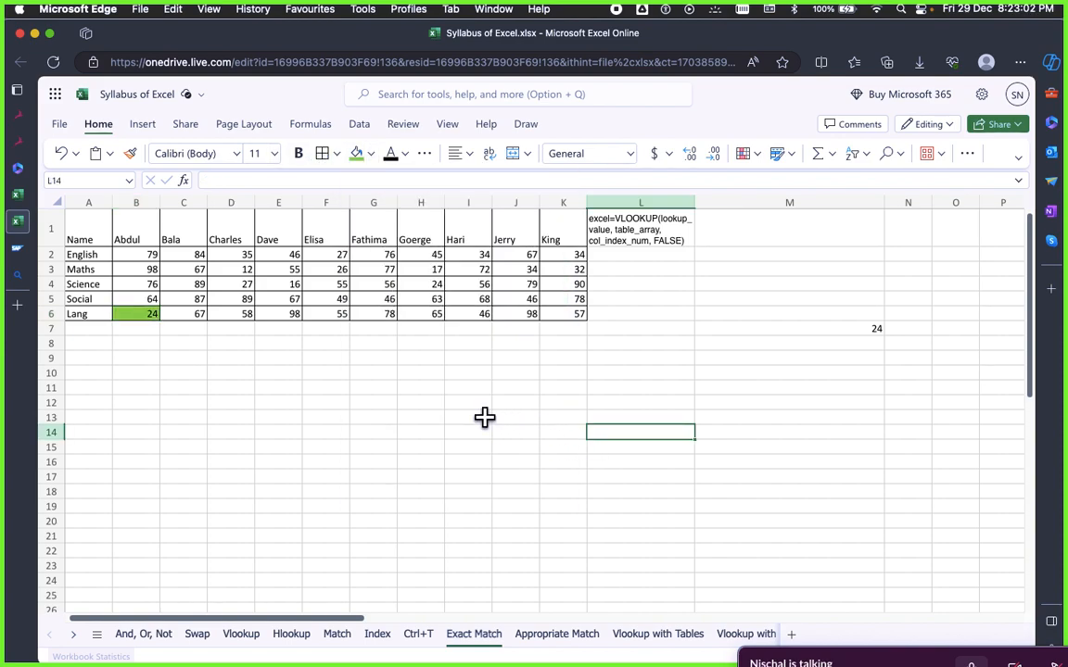
left_click(370, 388)
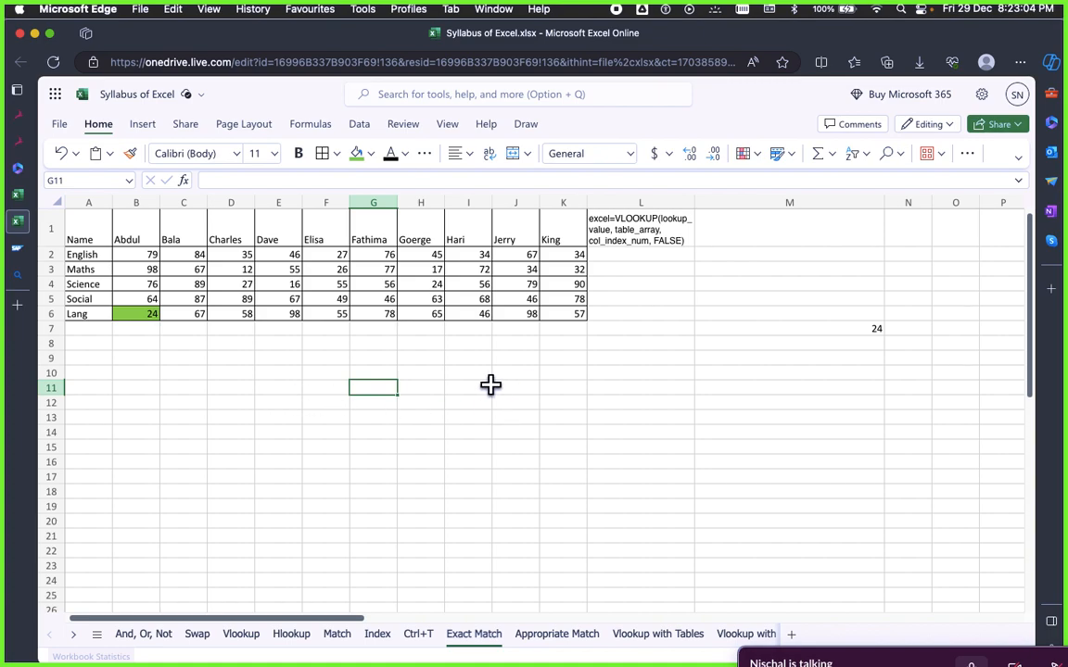
Change the last argument of the M7 VLOOKUP formula to TRUE for an approximate match
left_click(808, 328)
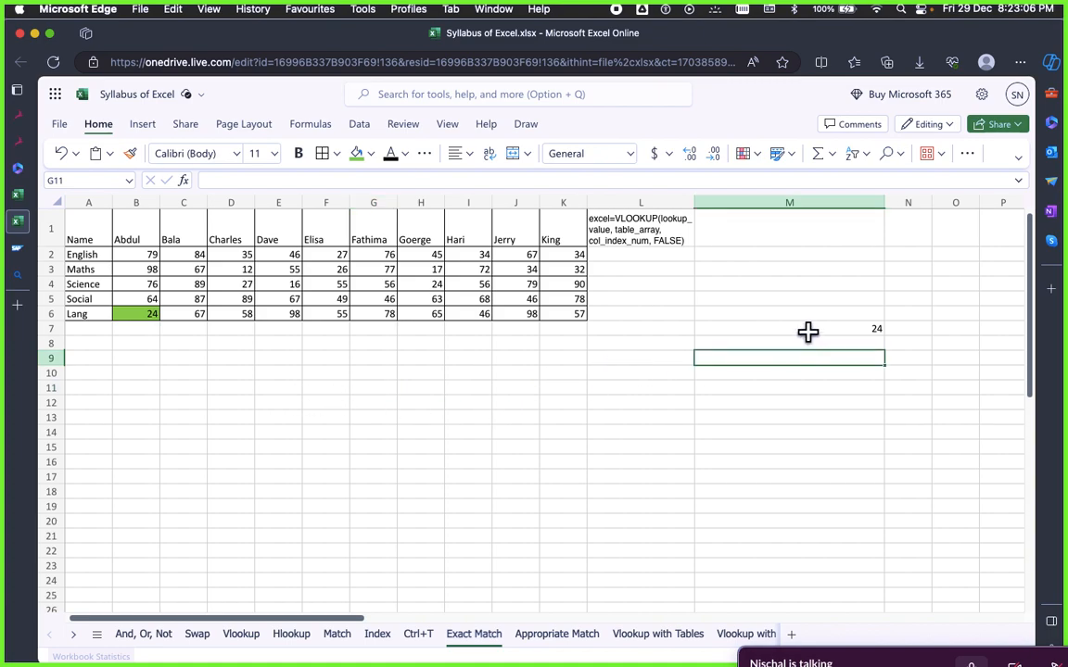
double_click(363, 179)
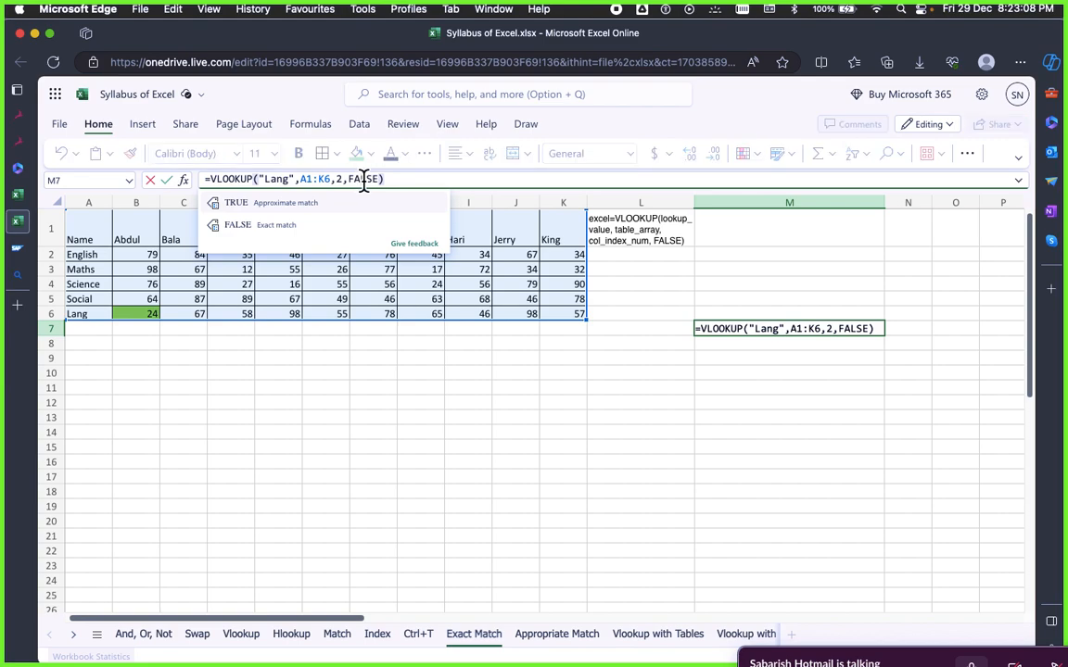
type("True")
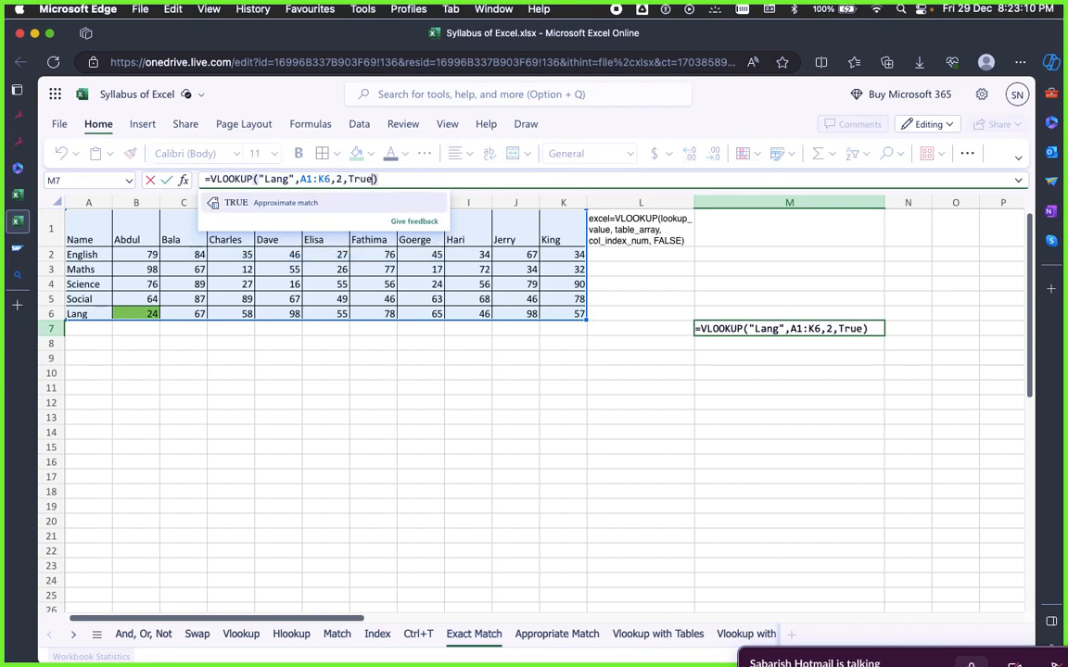
key("Tab")
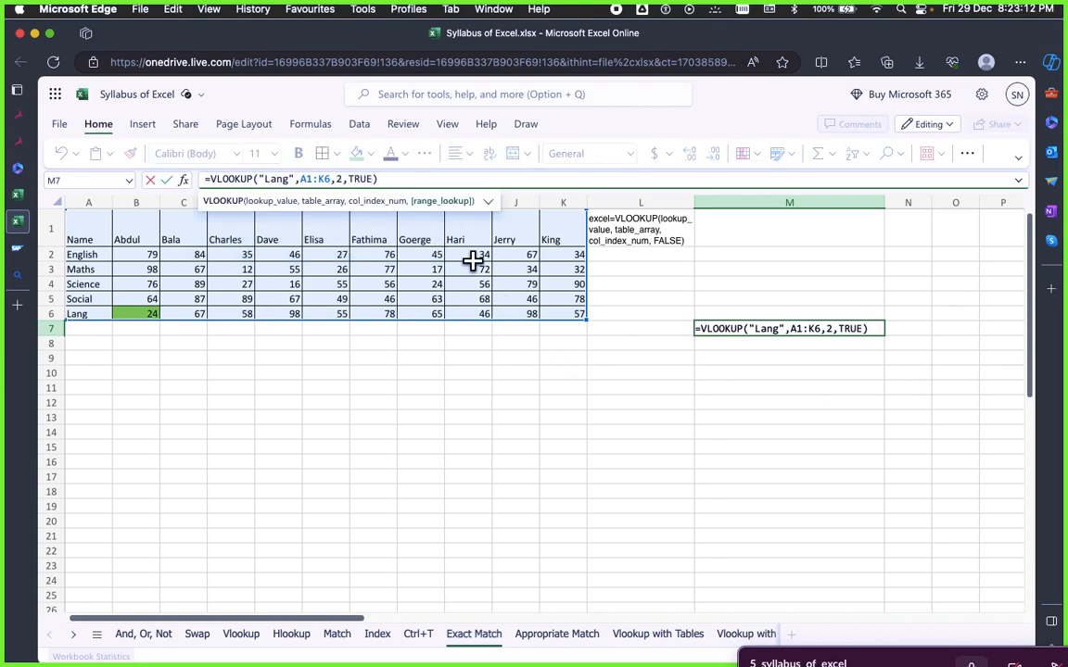
key("Return")
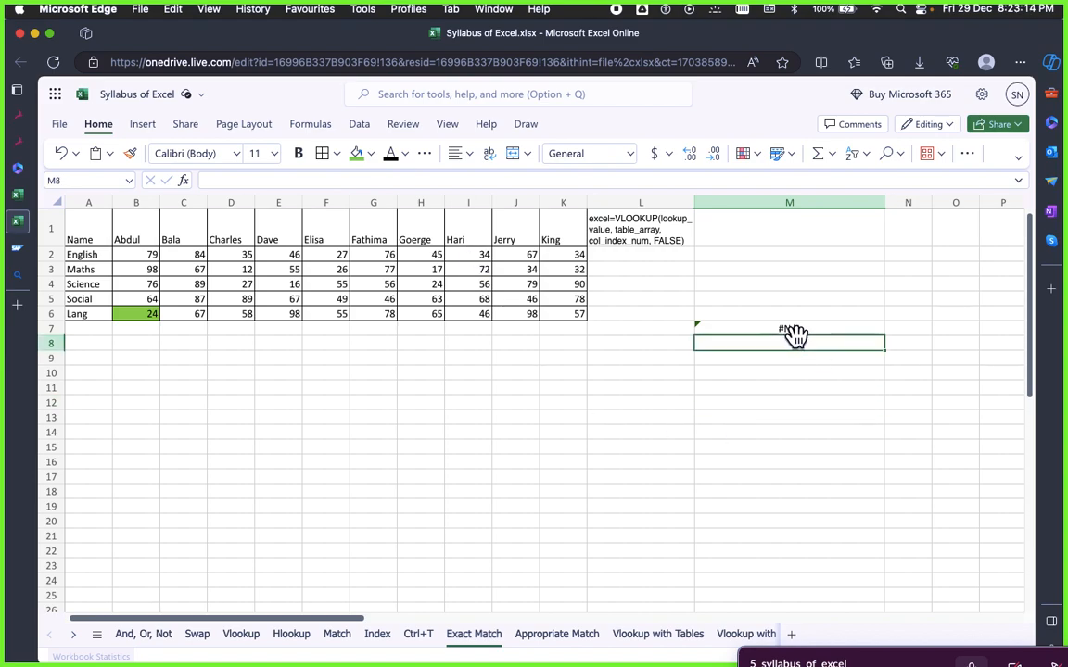
Set the match type of the M7 VLOOKUP formula back to FALSE for an exact match
left_click(793, 329)
double_click(362, 179)
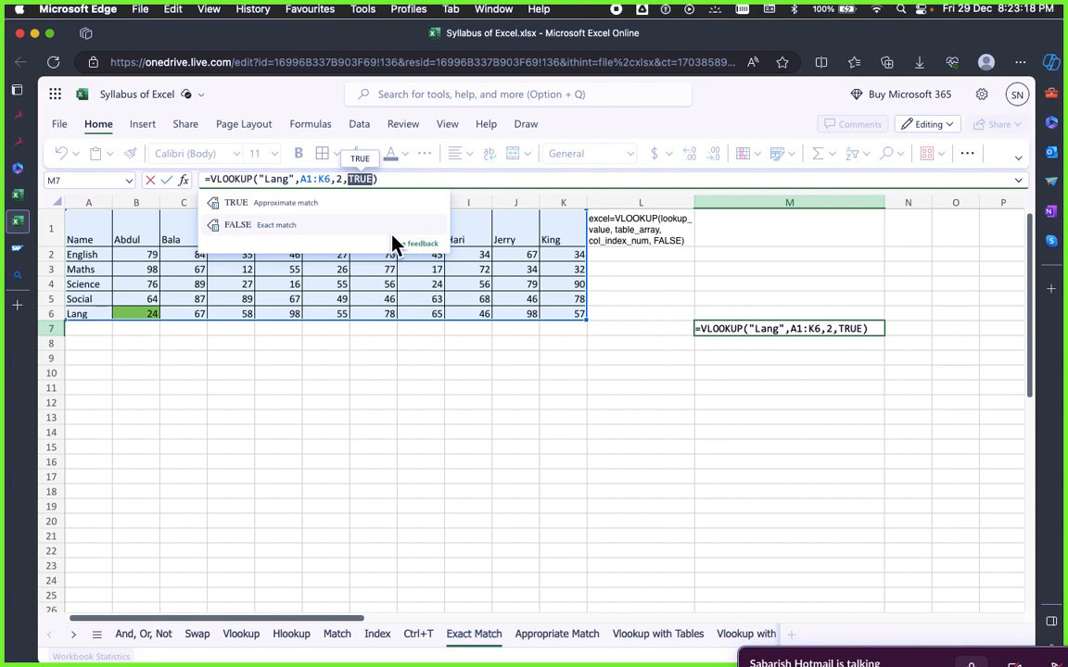
type("False")
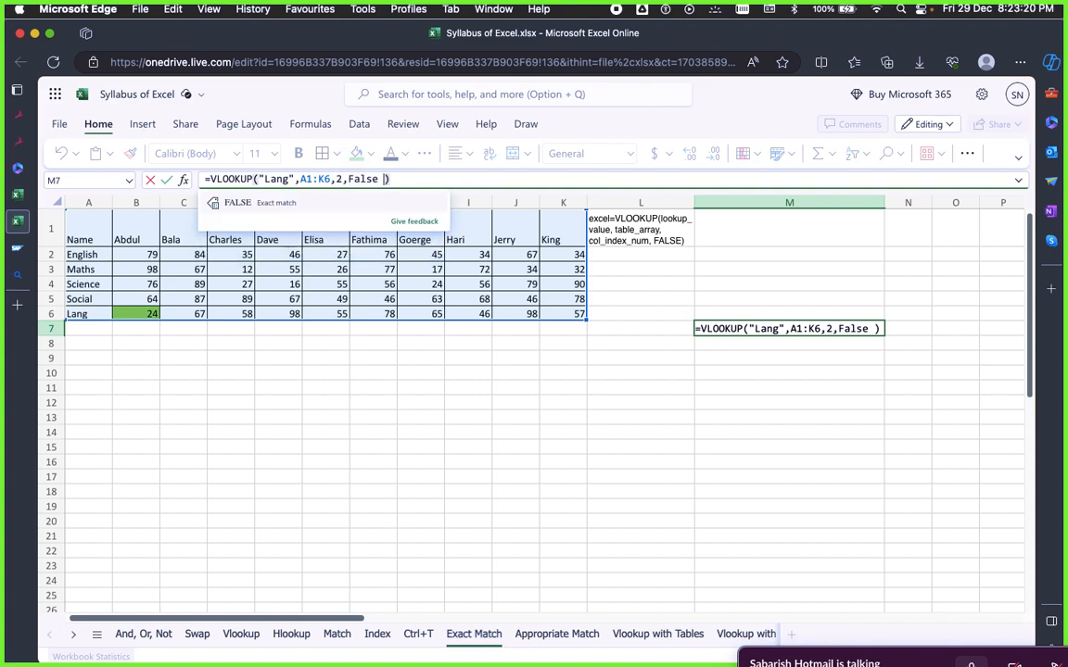
key("Tab")
key("Return")
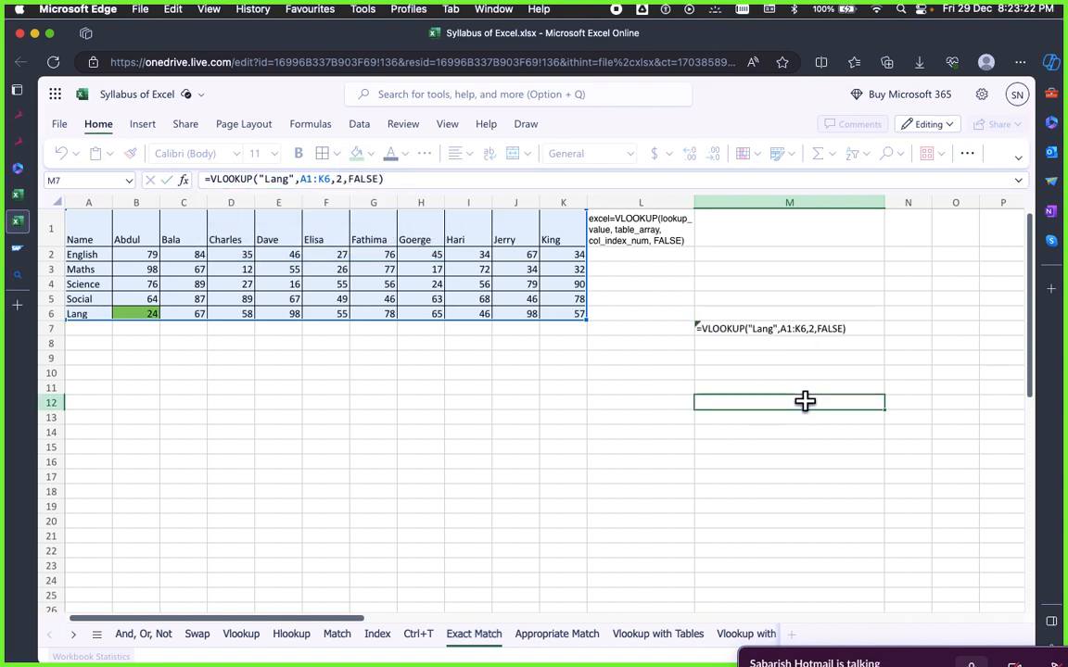
left_click(813, 323)
left_click(582, 372)
left_click(835, 413)
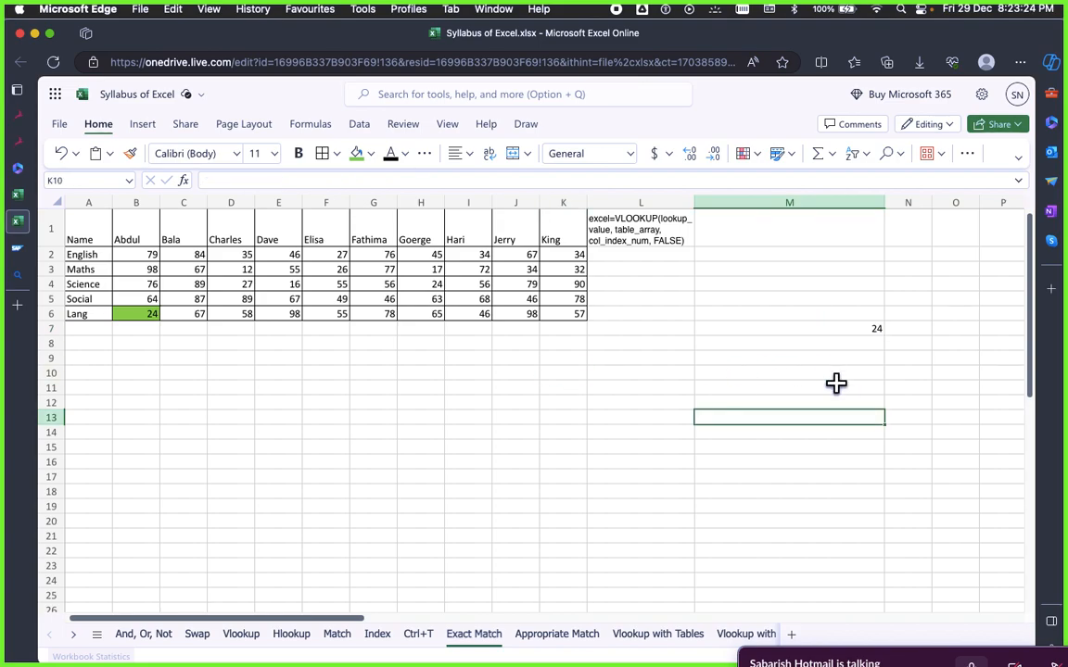
Check the VLOOKUP formula in cell M7, and switch to the syllabus diagram in draw.io
left_click(823, 342)
left_click(817, 328)
key("super+Tab")
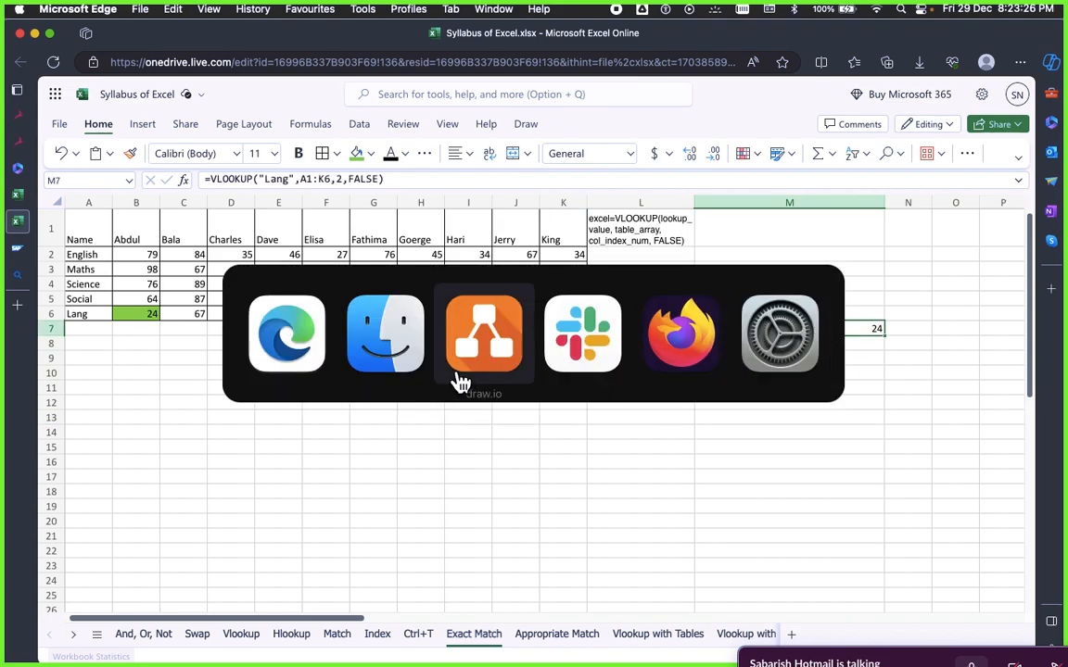
key("super+Tab")
key("super+Tab")
key("super+Tab")
key("super+Tab")
key("super+Tab")
key("super+Tab")
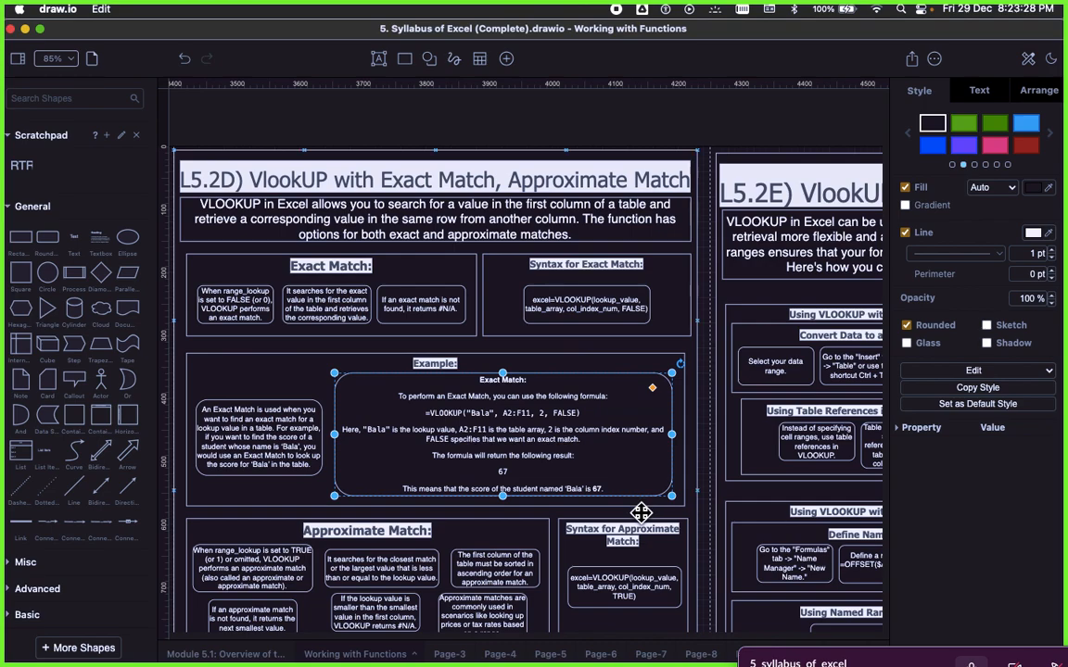
Examine the exact match example and the Approximate Match notes in the diagram, comparing them with the marks table in the Excel workbook
scroll(497, 426, "down", 2)
scroll(497, 426, "down", 2)
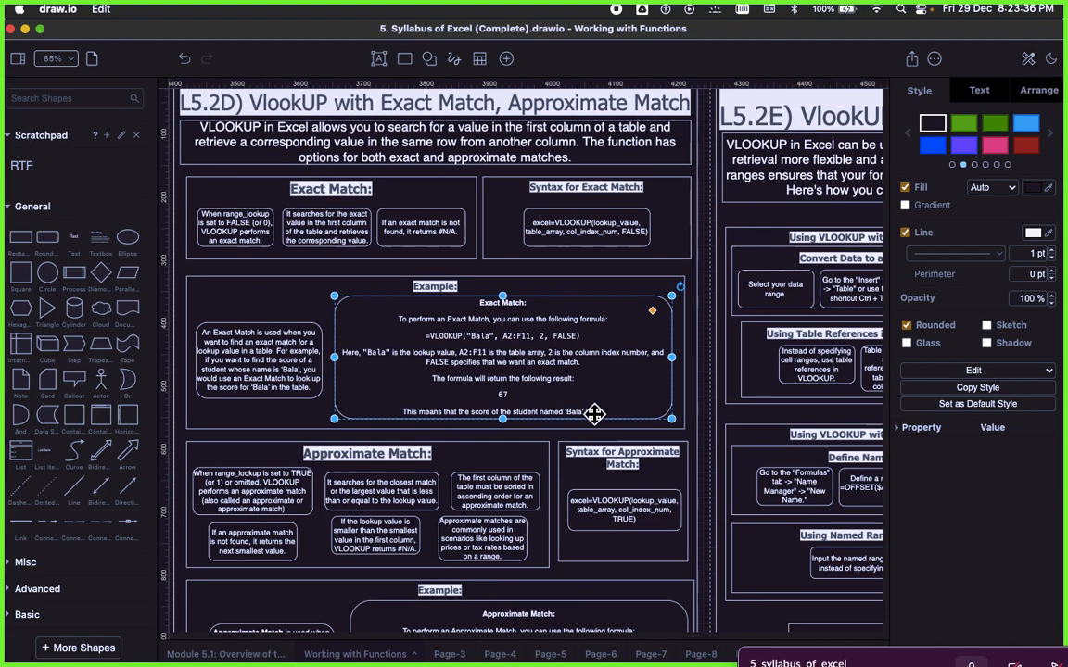
scroll(365, 408, "down", 2)
scroll(440, 403, "down", 2)
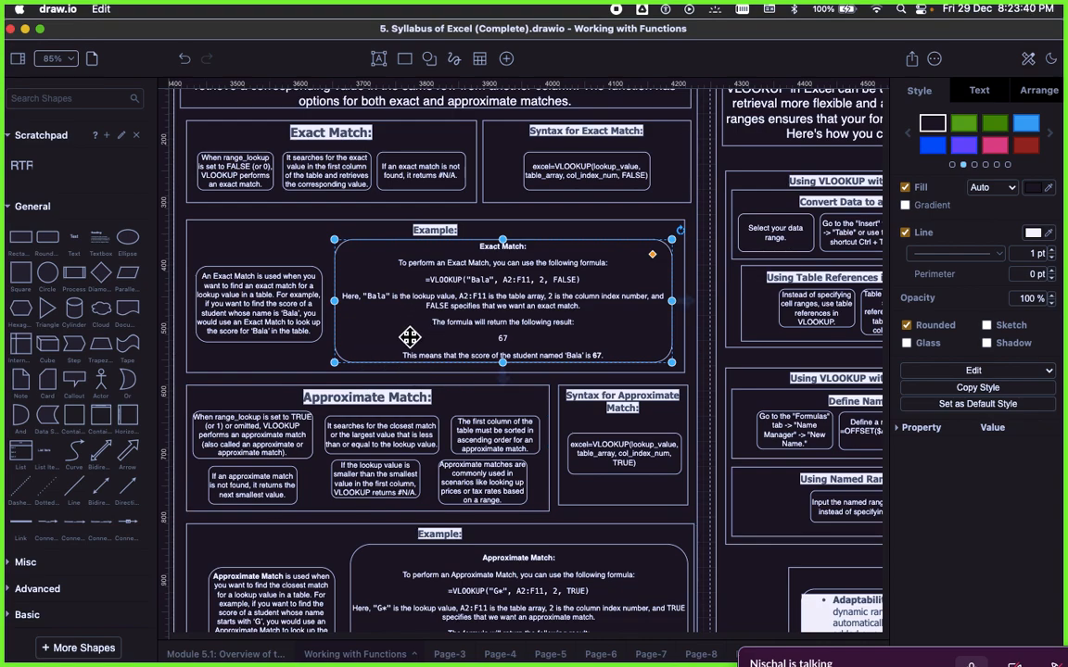
scroll(426, 352, "down", 8)
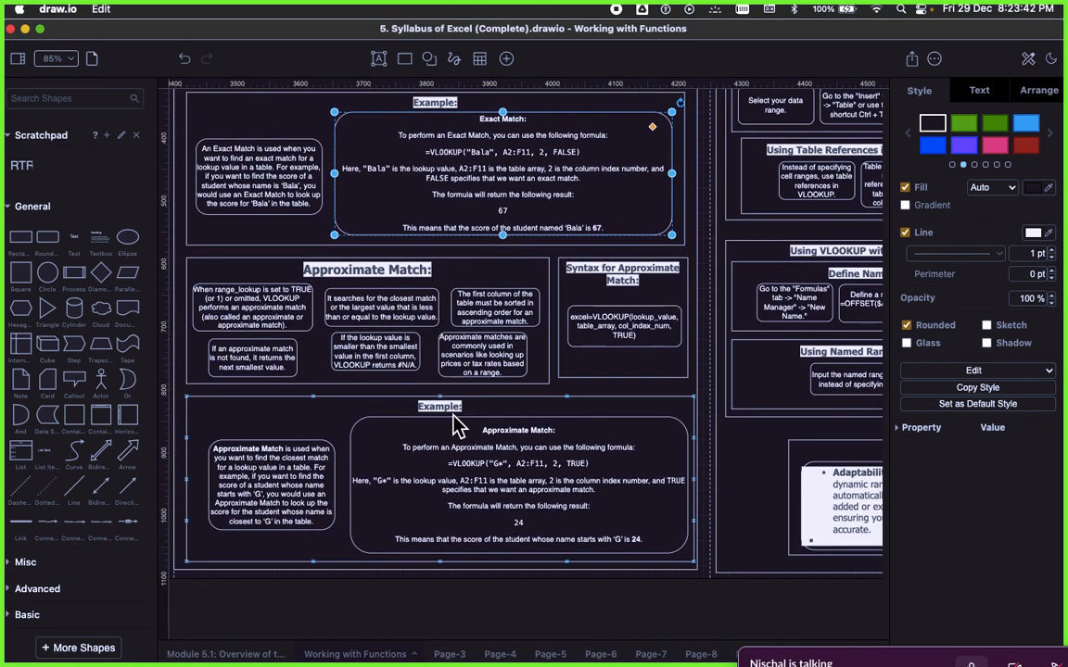
left_click(259, 306)
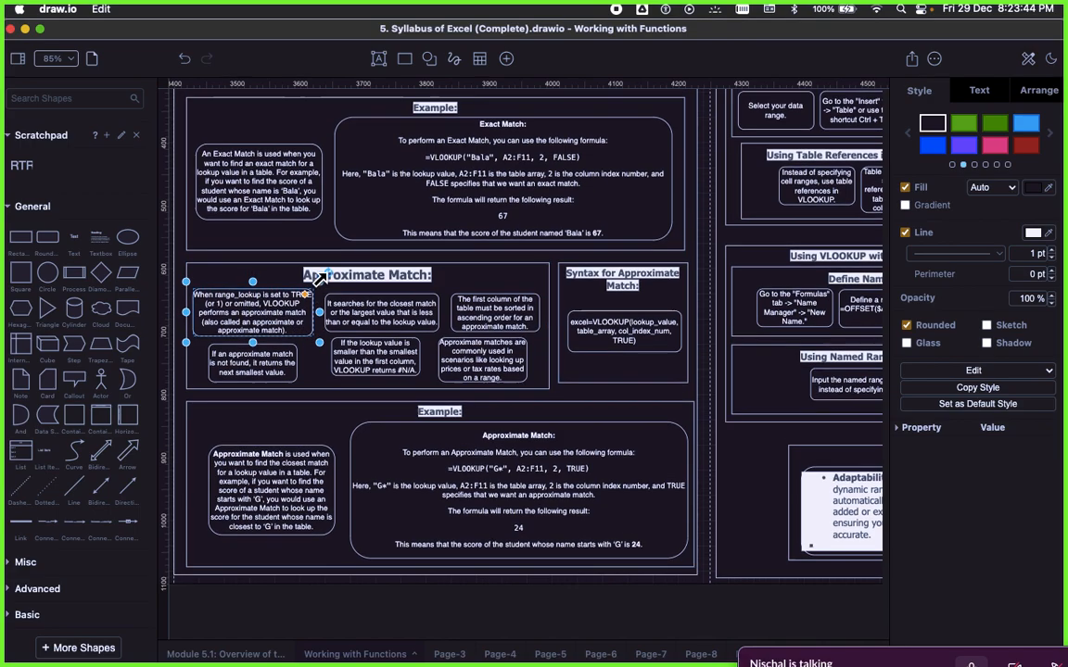
scroll(287, 264, "up", 4)
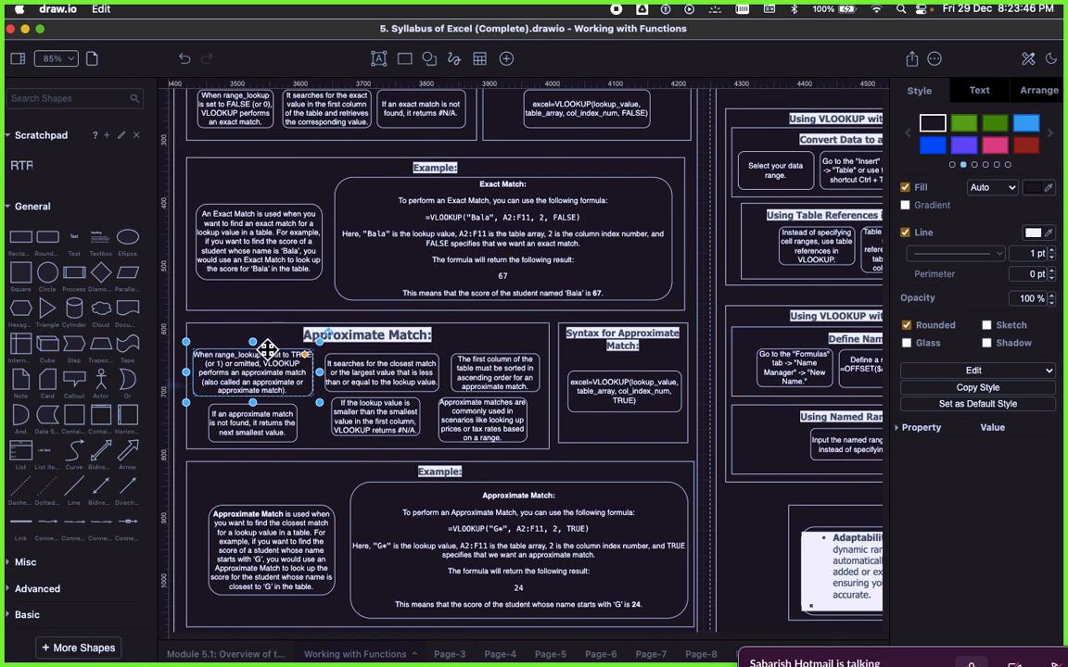
key("super+Tab")
key("super+Tab")
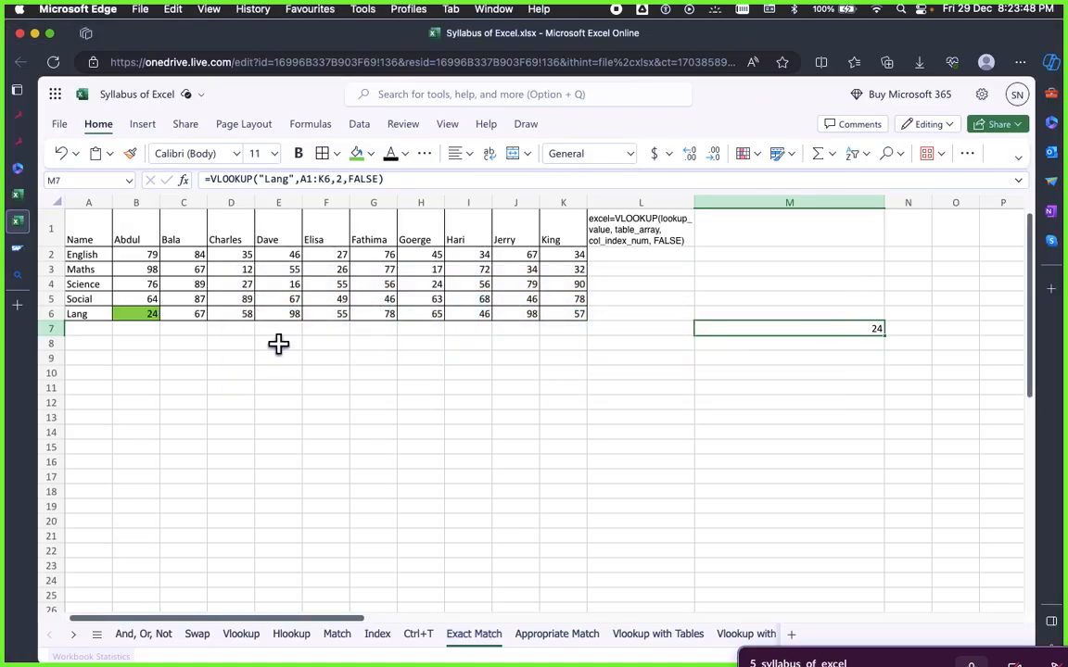
key("super+Tab")
key("super+Tab")
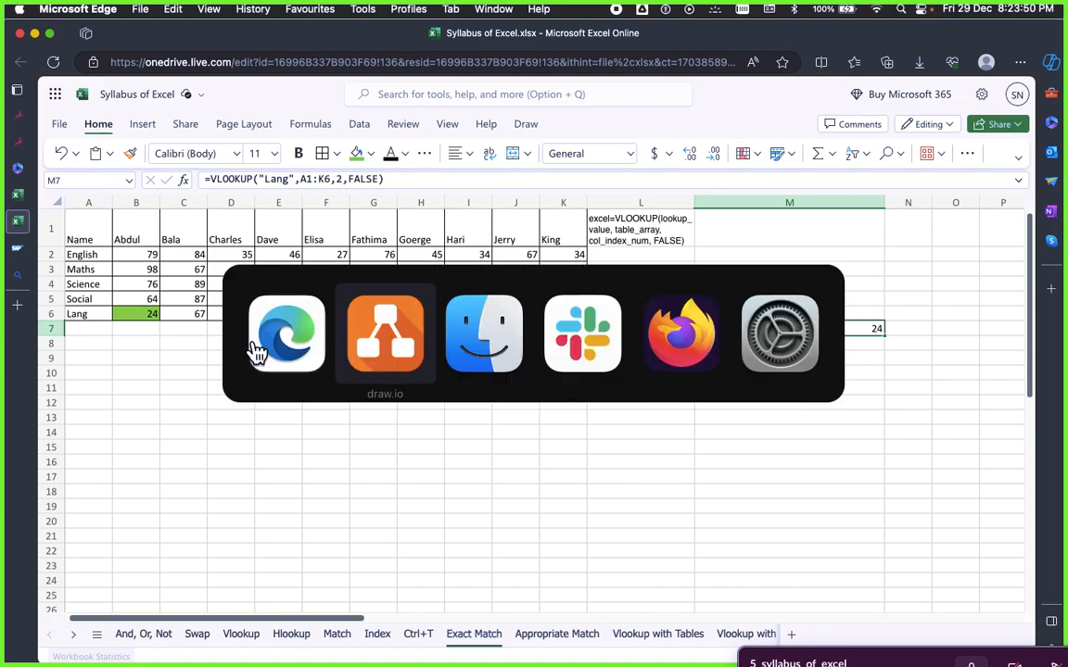
scroll(282, 329, "down", 1)
scroll(283, 329, "down", 1)
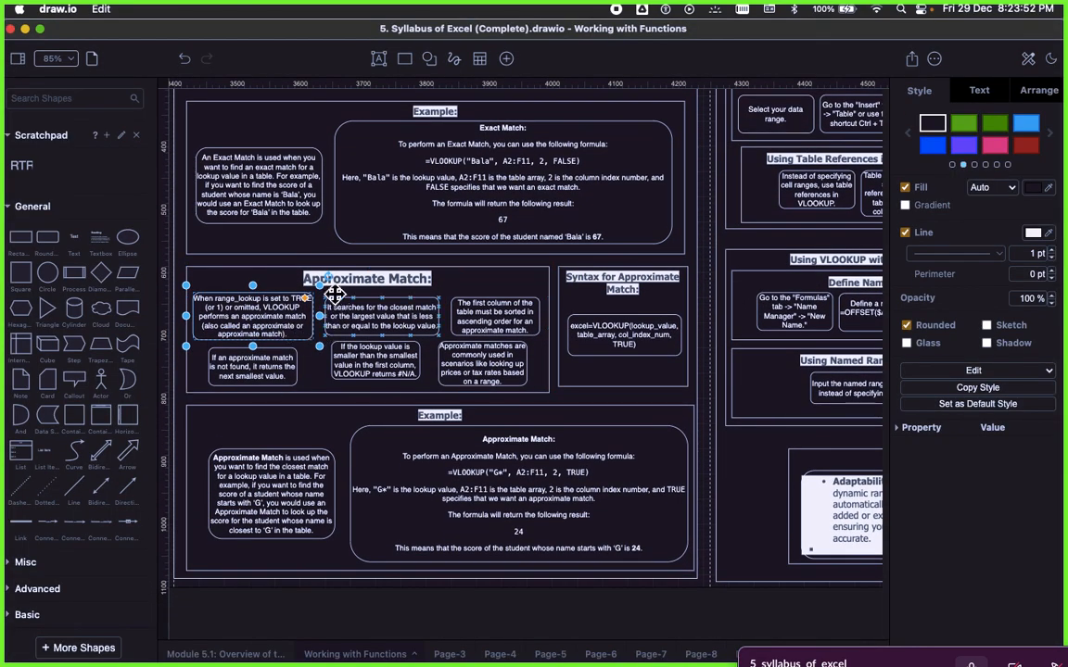
Switch to the Excel workbook and copy the marks table A1:K6 from the Exact Match sheet
key("super+Tab")
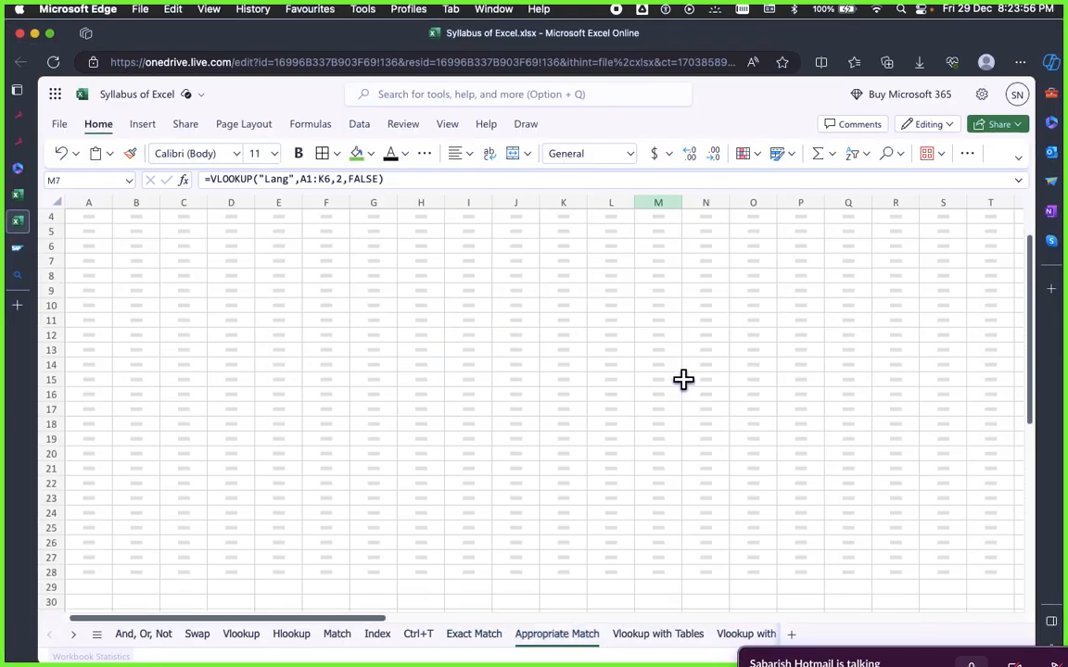
left_click(482, 636)
left_click(99, 229)
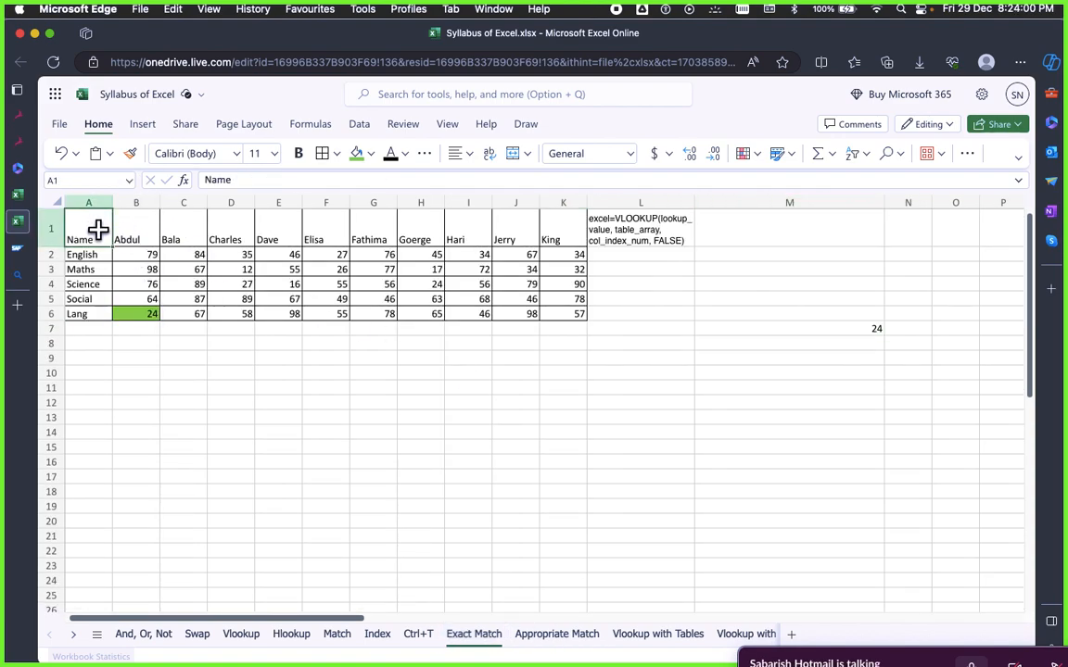
left_click_drag(98, 229, 358, 314)
left_click(536, 383)
left_click_drag(136, 241, 556, 314)
key("ctrl+c")
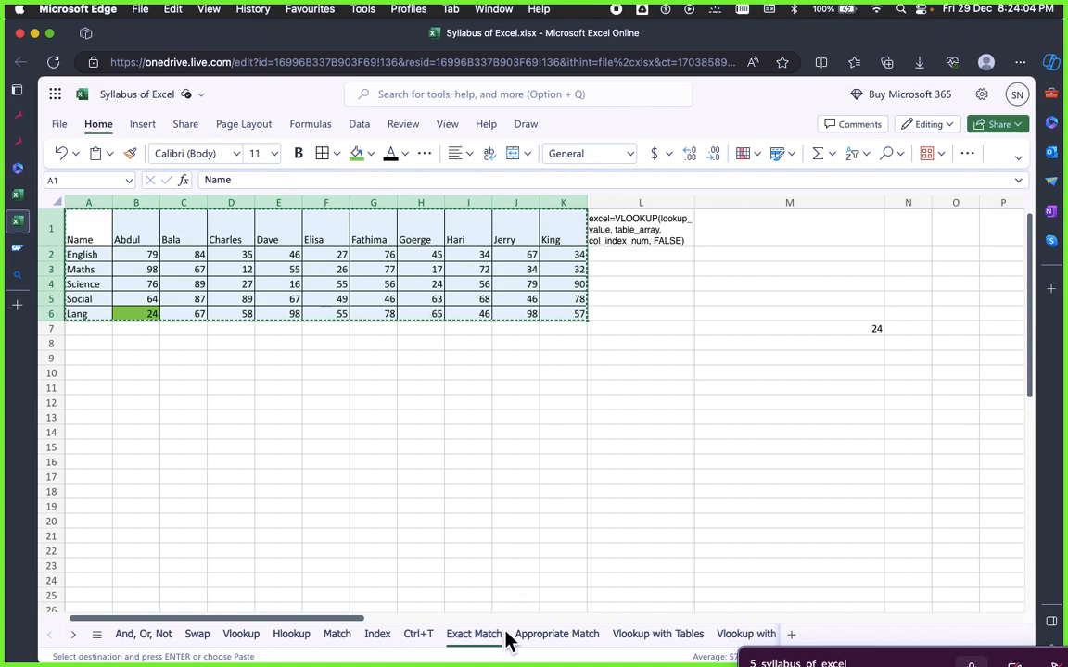
Paste the copied marks table as values at cell A4 of the Appropriate Match sheet
left_click(546, 637)
left_click(92, 218)
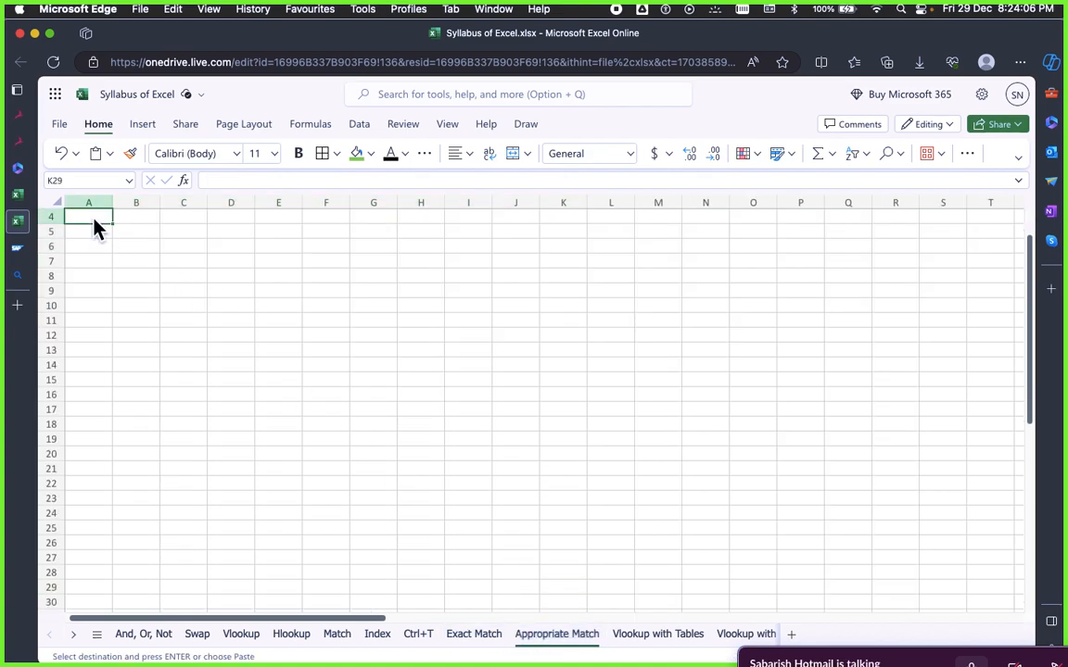
right_click(96, 224)
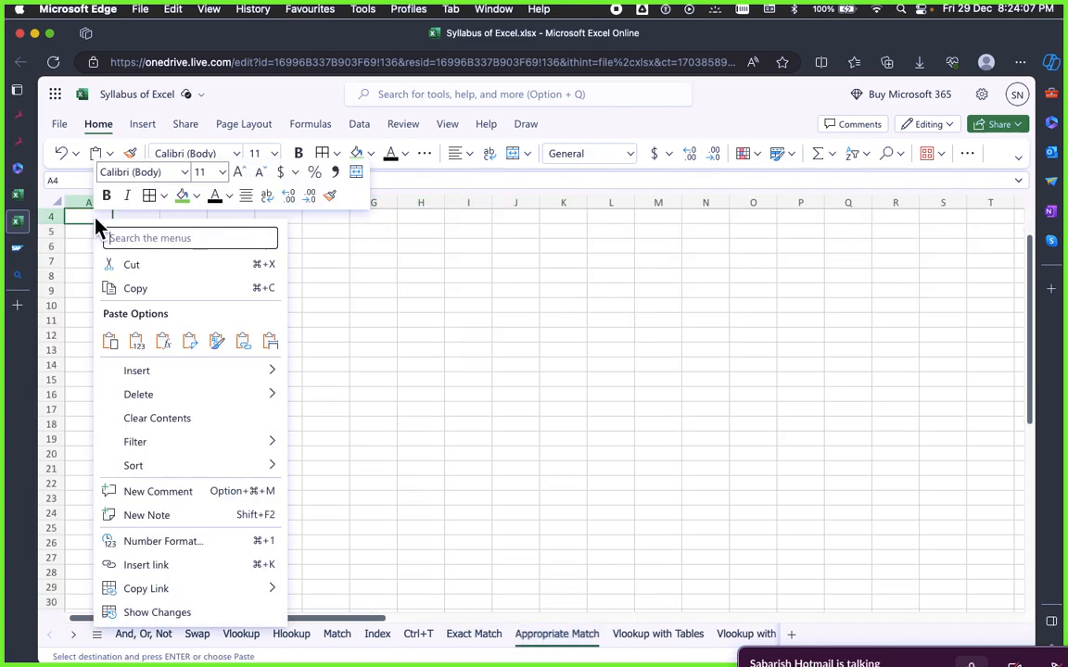
left_click(136, 345)
key("ctrl+v")
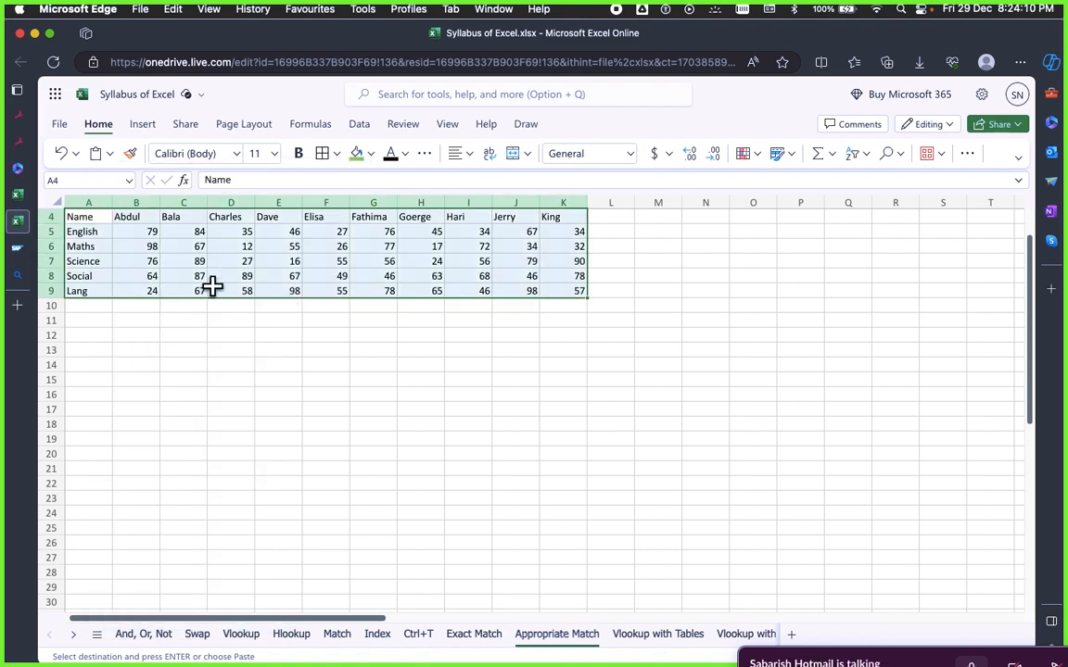
Apply borders to all cells of the pasted marks table A4:K9
left_click_drag(79, 220, 584, 289)
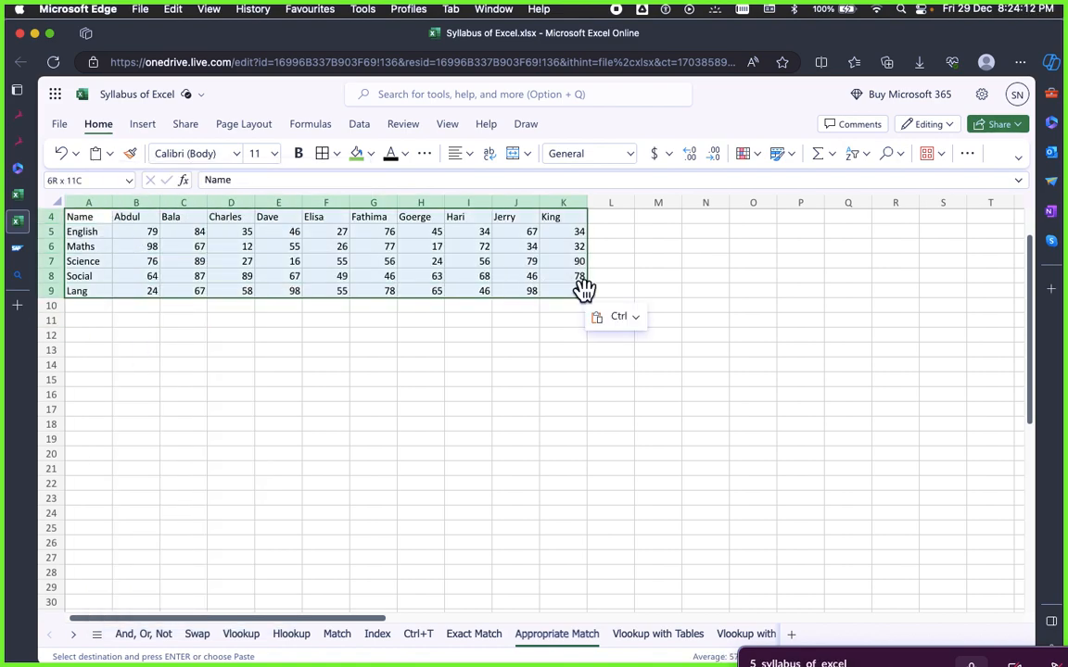
left_click(322, 156)
left_click(522, 352)
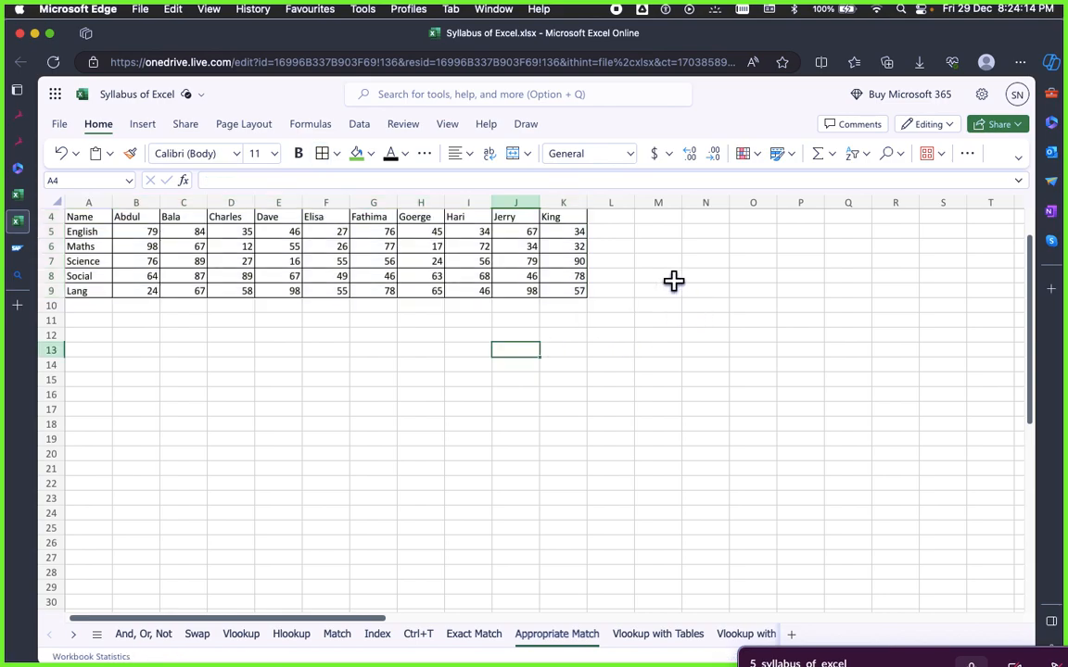
Try to bring the approximate match syntax box from draw.io into cell M4 of the Excel sheet
left_click(624, 263)
left_click(657, 219)
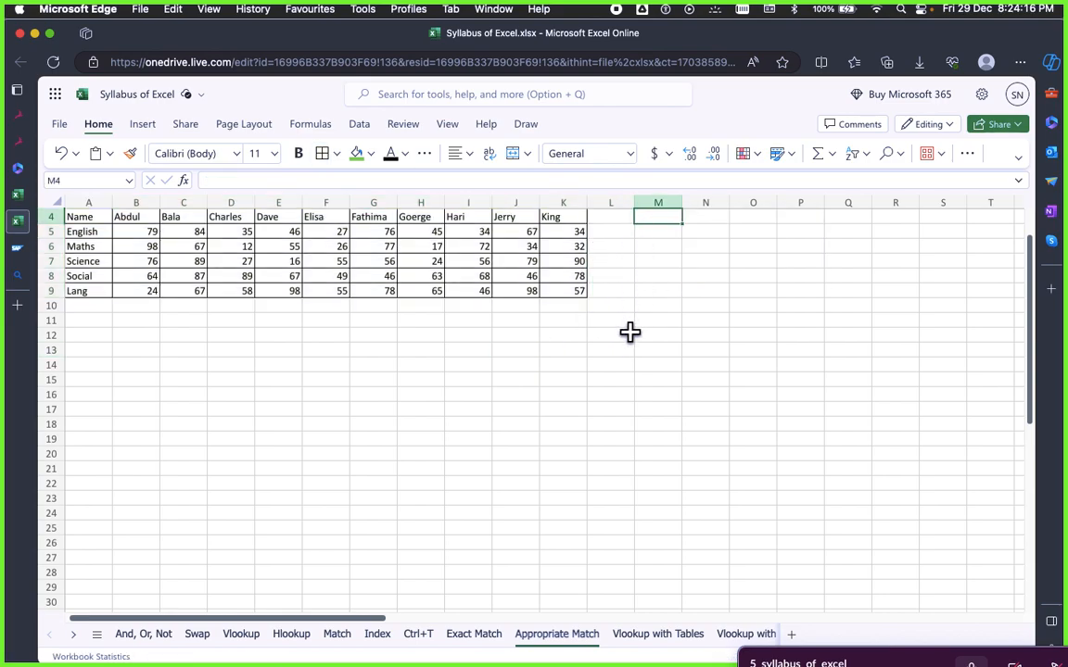
key("super+Tab")
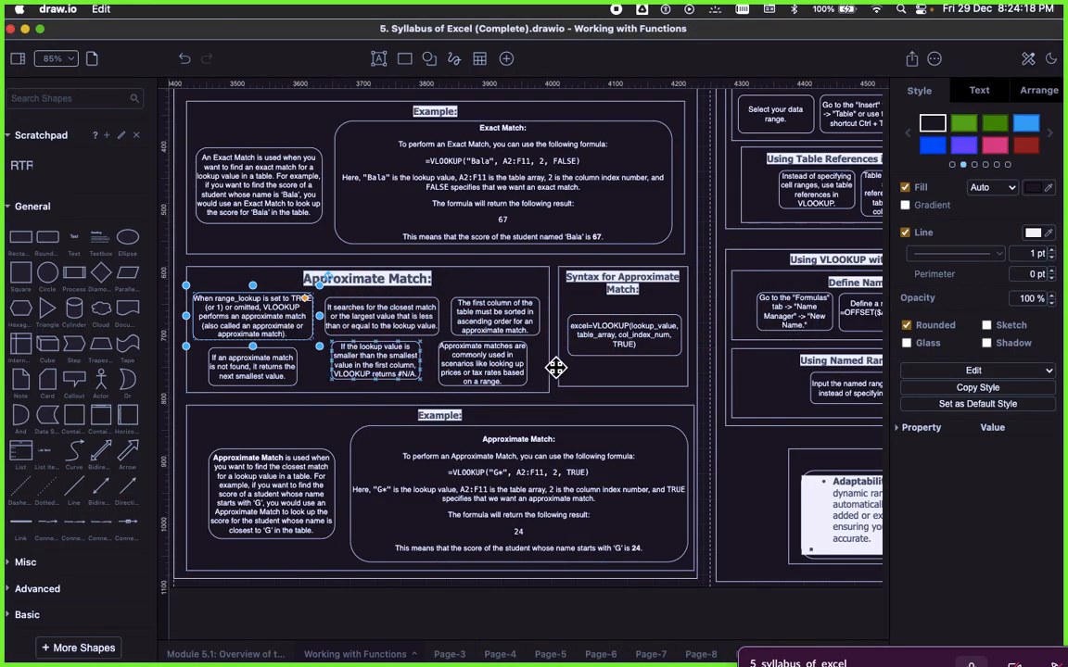
left_click(614, 342)
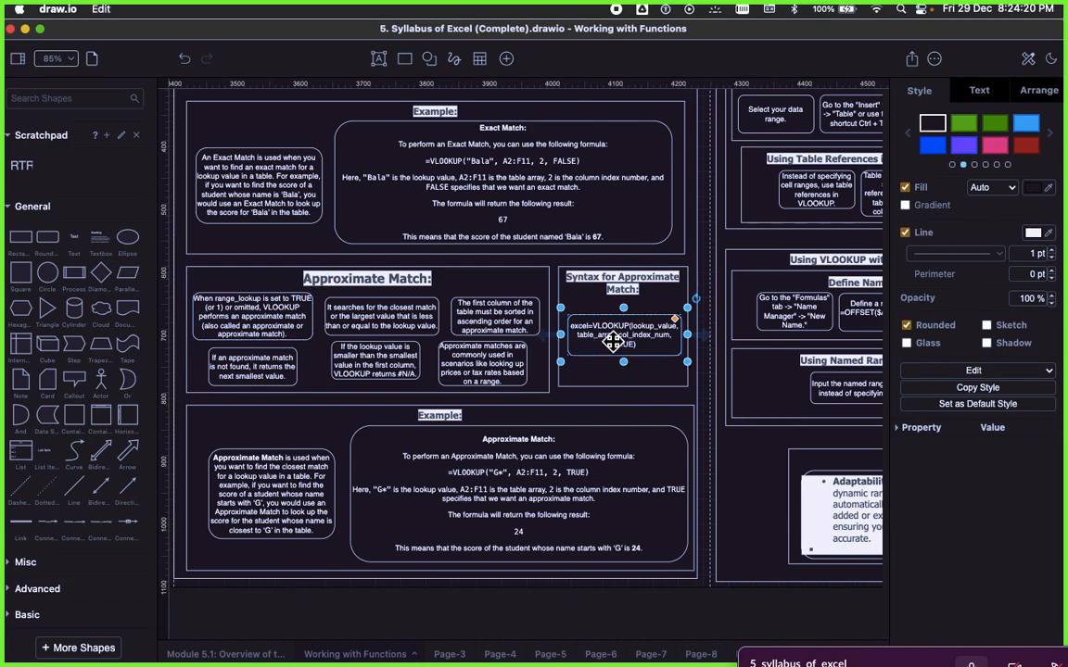
key("super+Tab")
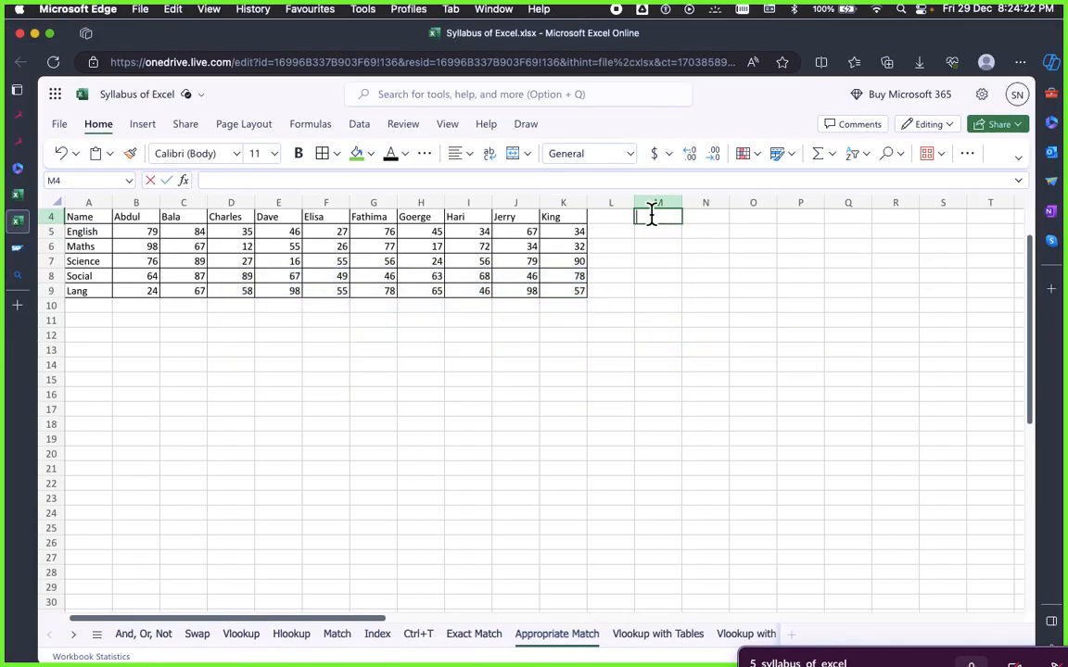
key("super+v")
left_click(595, 348)
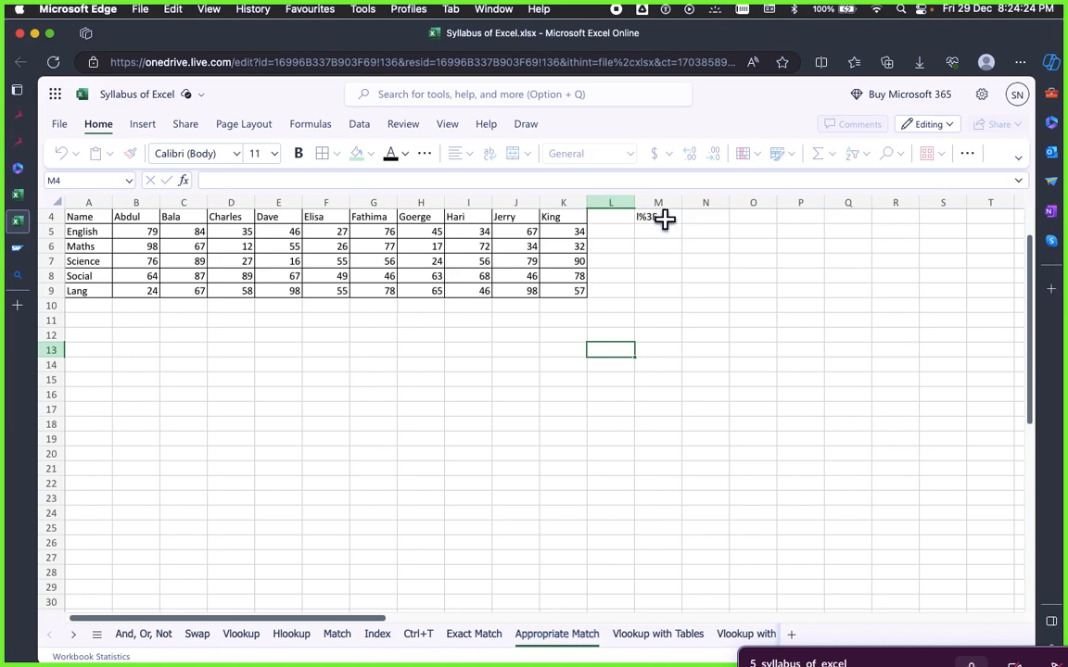
Open the syntax box's text in draw.io and try pasting it into cell M4 again
key("super+Tab")
double_click(602, 329)
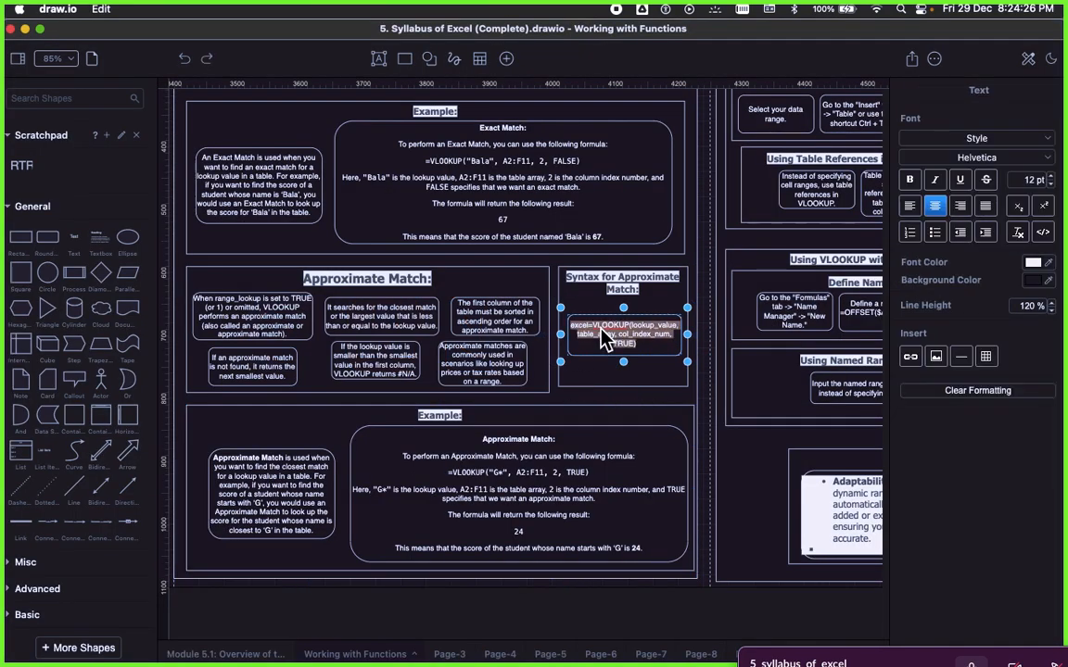
key("super+Tab")
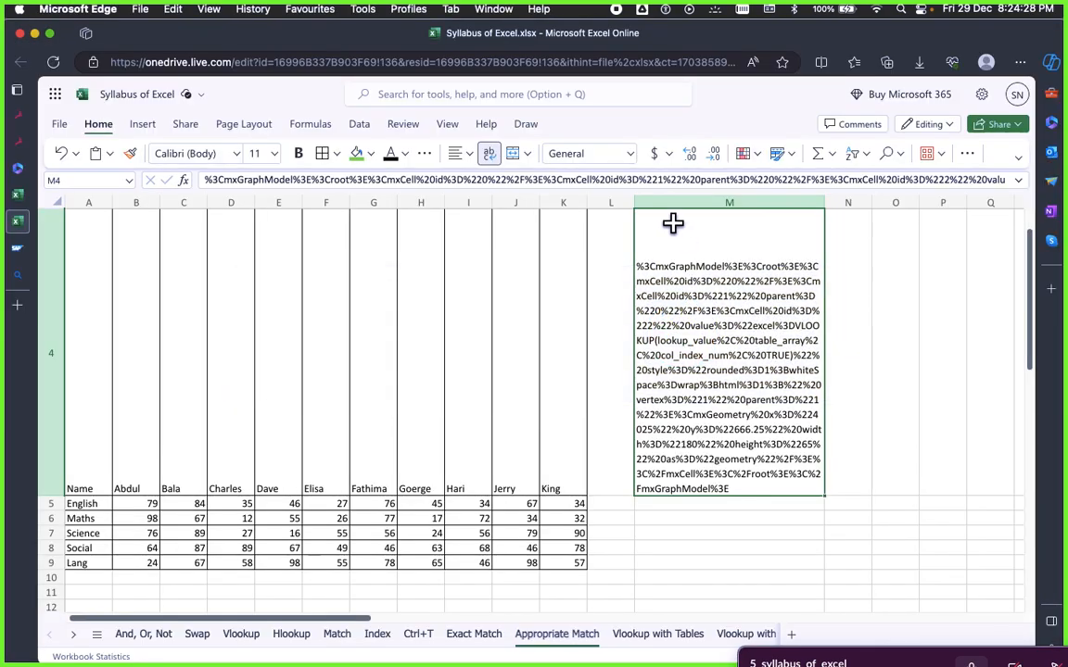
double_click(691, 289)
left_click(707, 563)
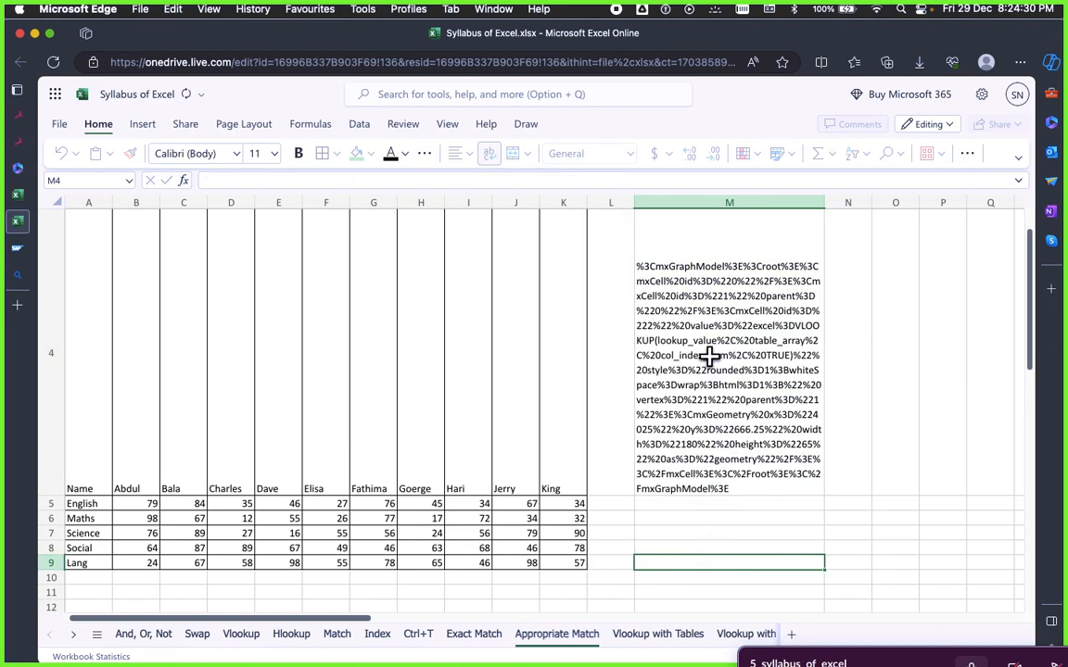
left_click(721, 380)
key("super+v")
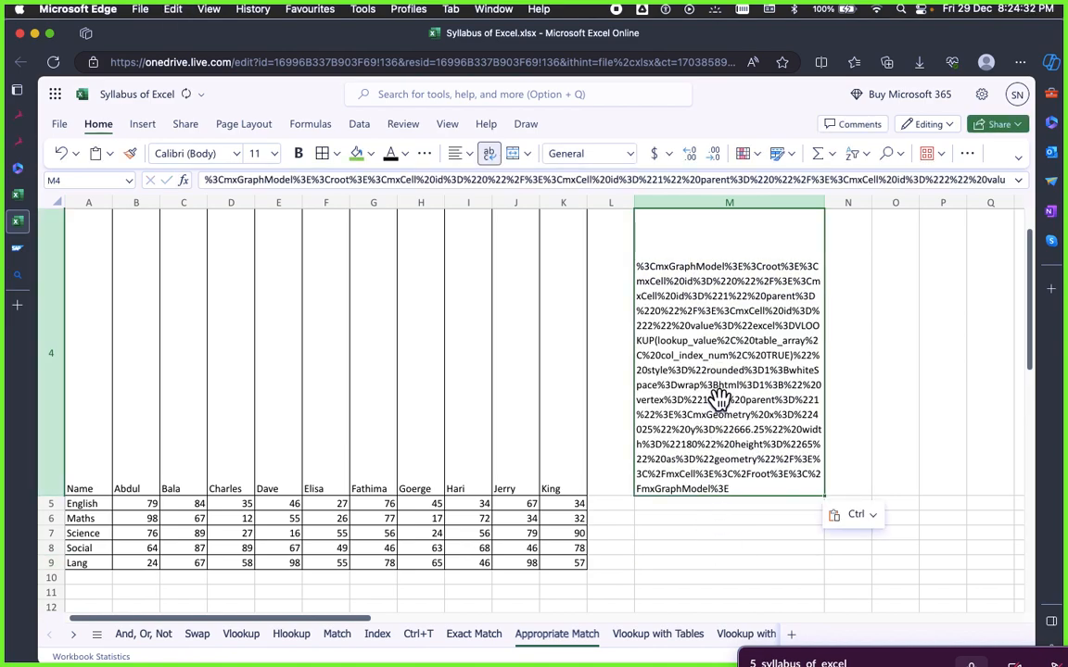
Copy the text "excel=VLOOKUP(lookup_value, table_array, col_index_num, TRUE)" from draw.io and replace the content of Excel cell M4 with it
key("super+Tab")
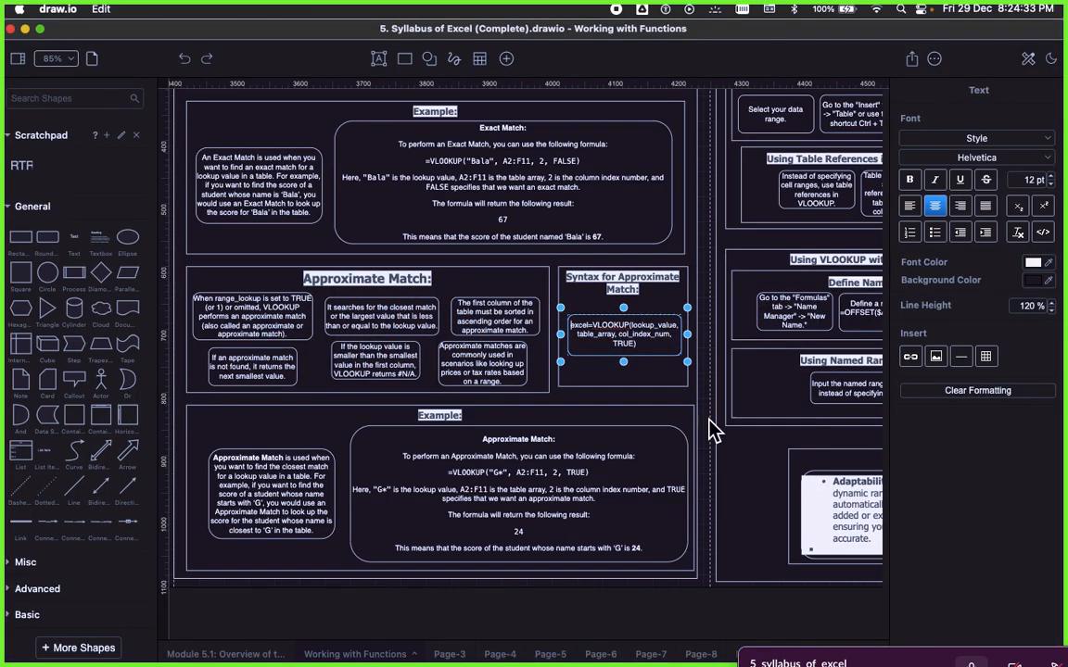
triple_click(612, 339)
key("super+c")
key("super+Tab")
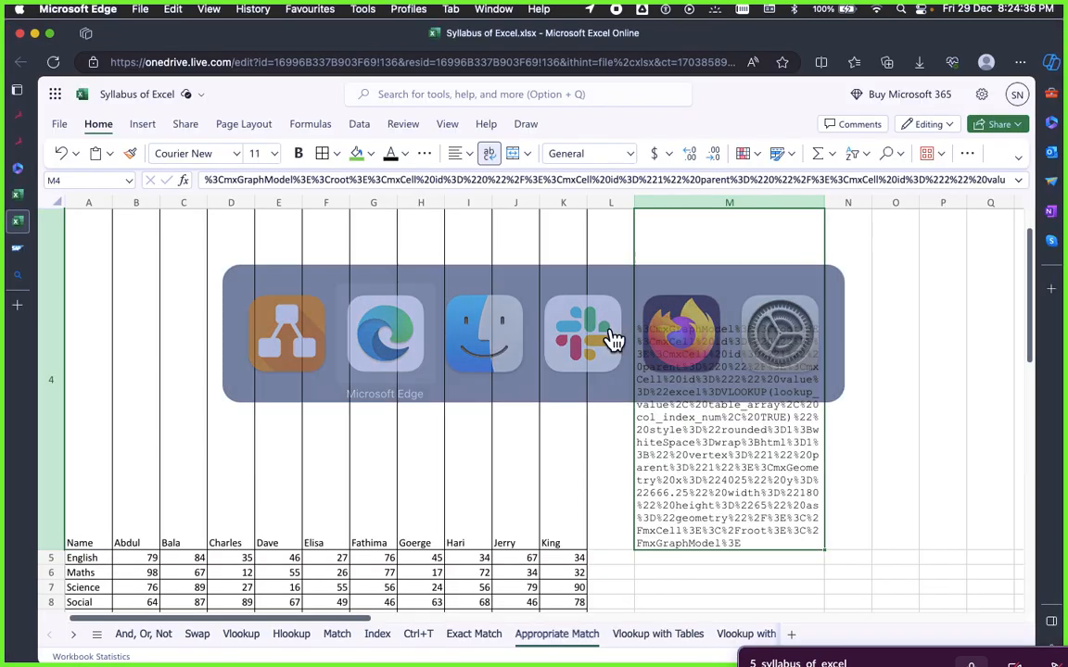
double_click(694, 347)
key("super+a")
key("super+v")
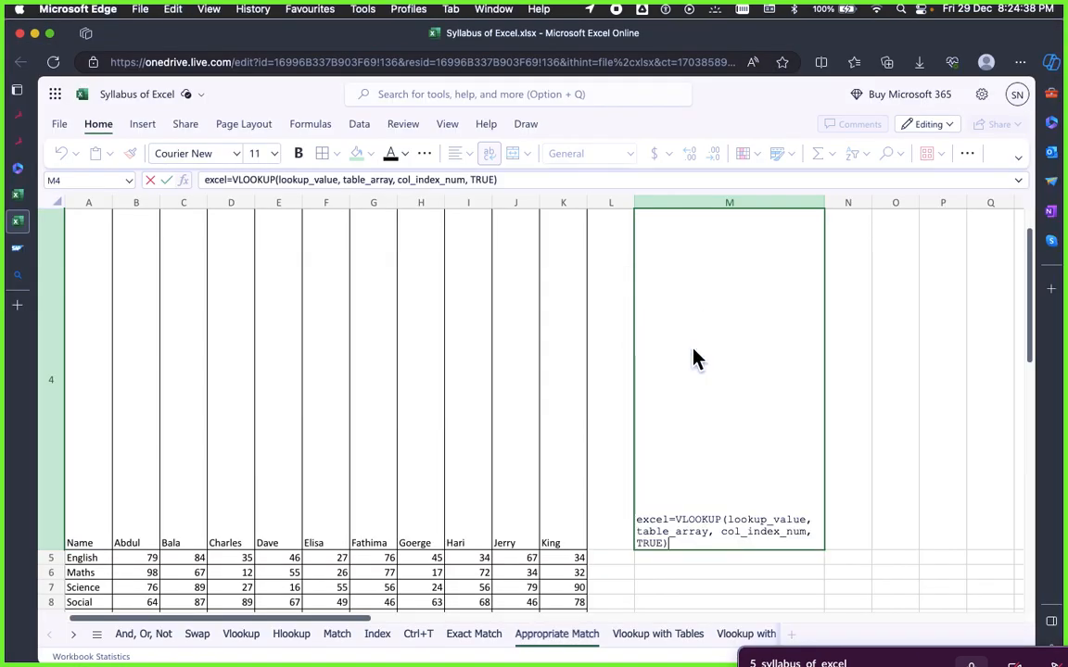
left_click(913, 422)
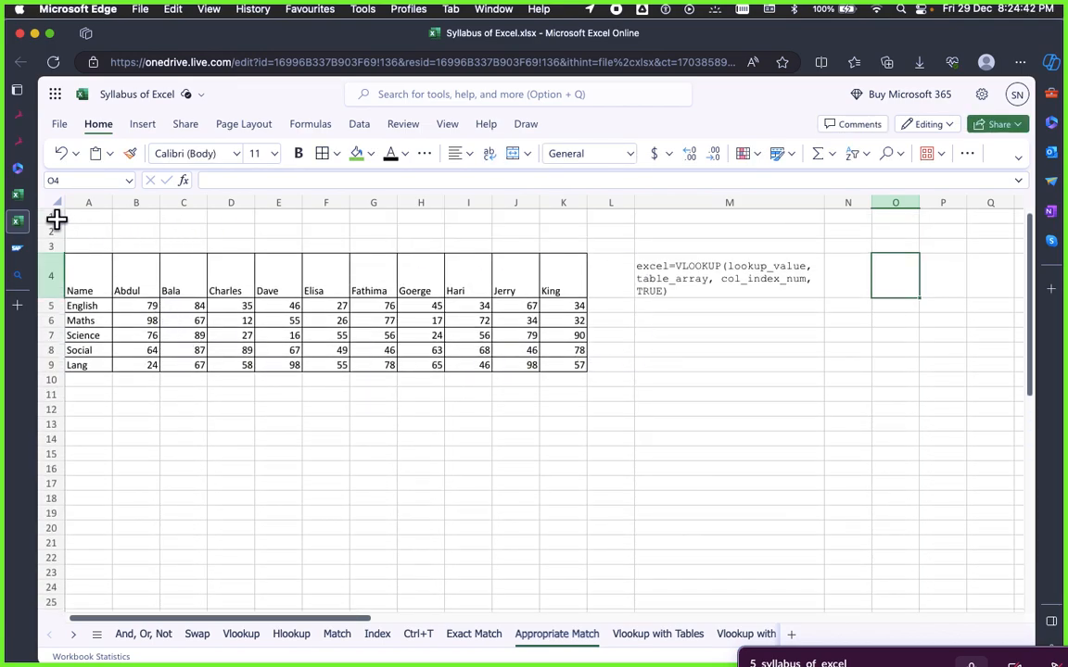
Move the marks table and syntax text from A4:M9 up to start at cell A1
left_click_drag(45, 219, 46, 248)
left_click(327, 376)
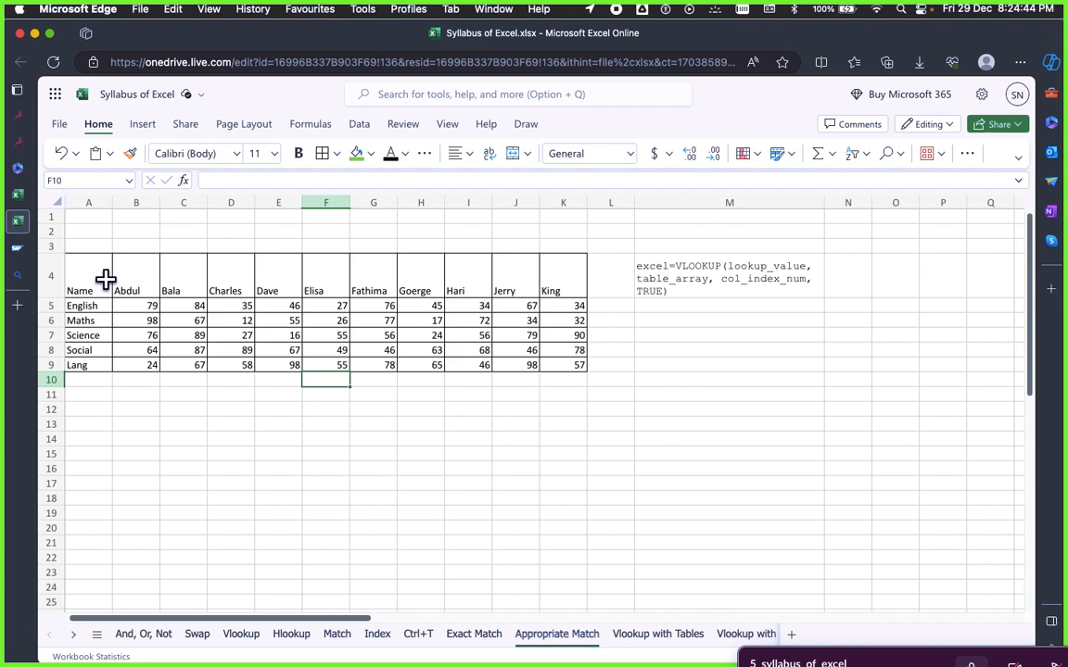
left_click_drag(105, 281, 706, 361)
key("super+x")
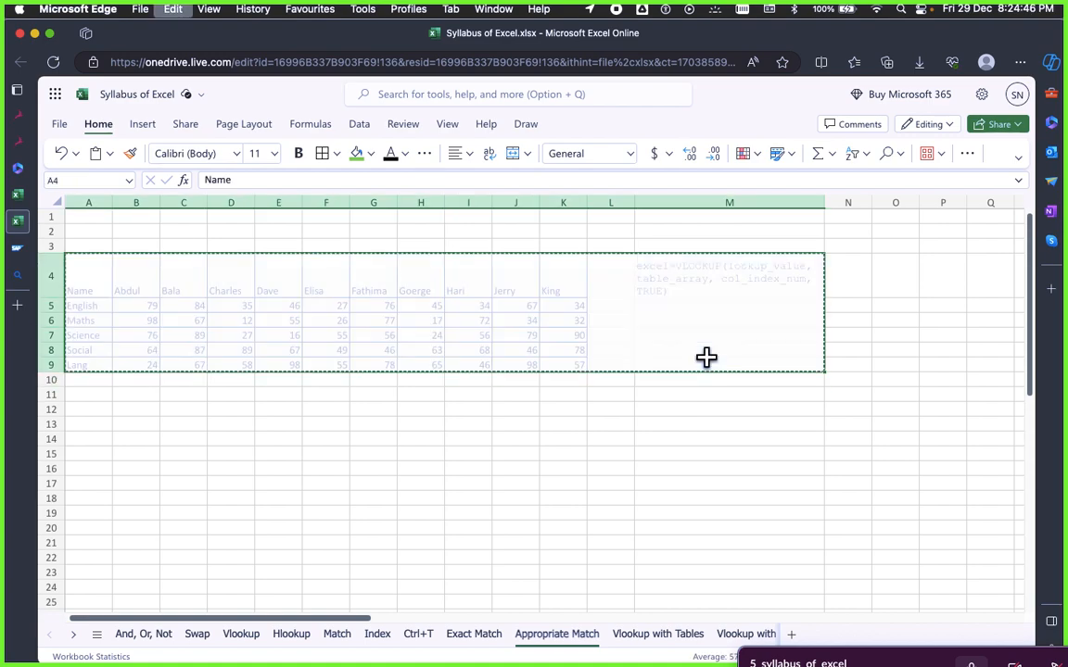
left_click(88, 217)
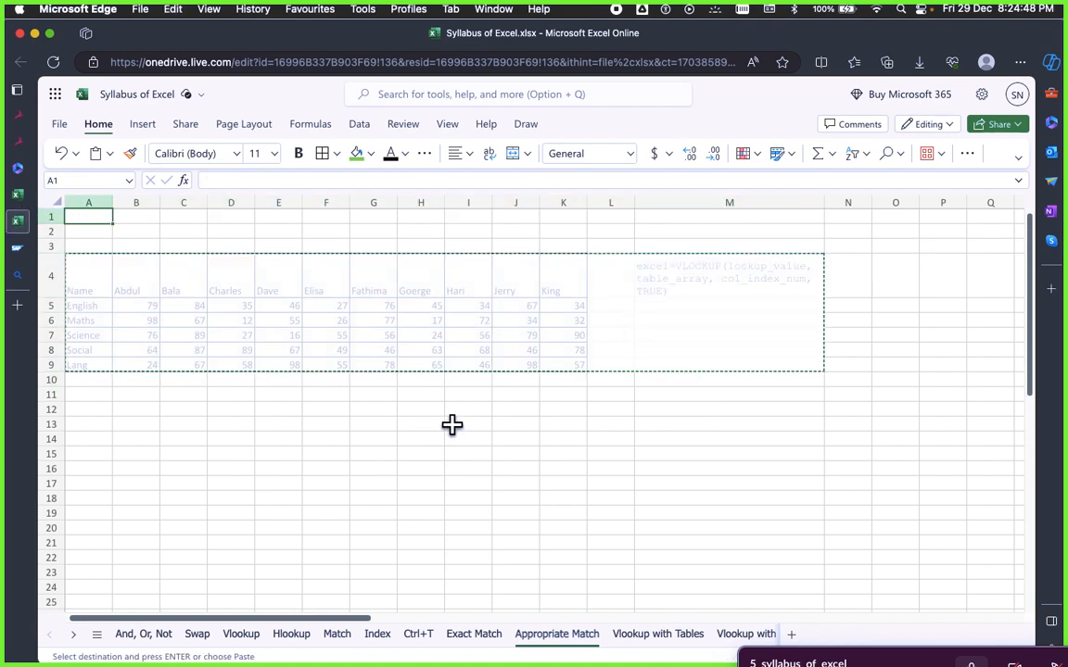
key("super+v")
left_click(405, 378)
left_click(693, 423)
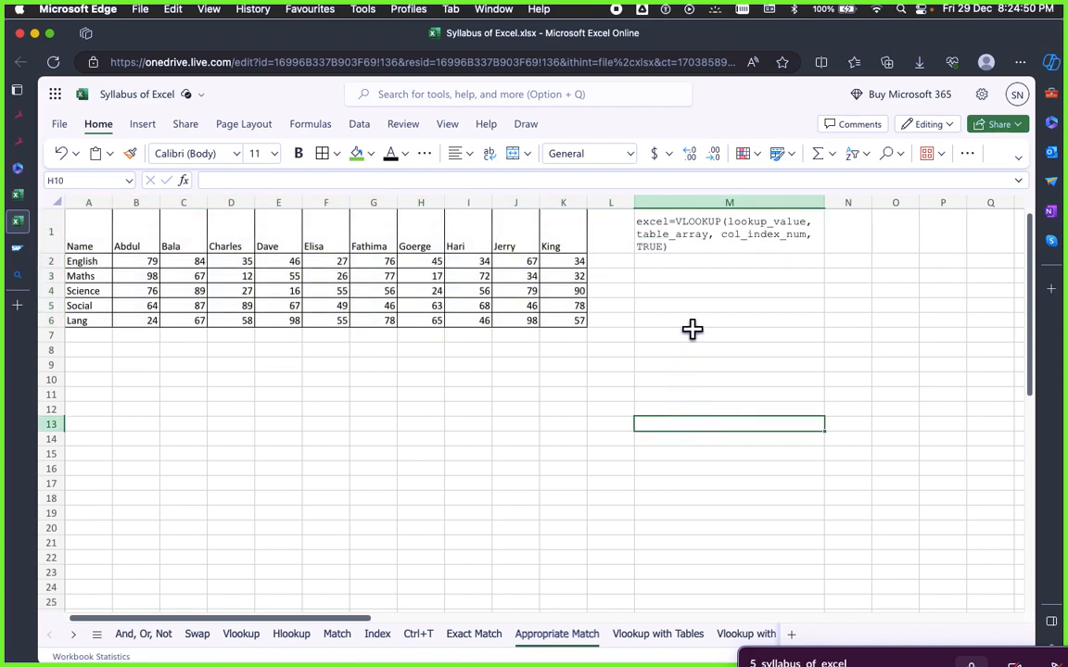
left_click(653, 339)
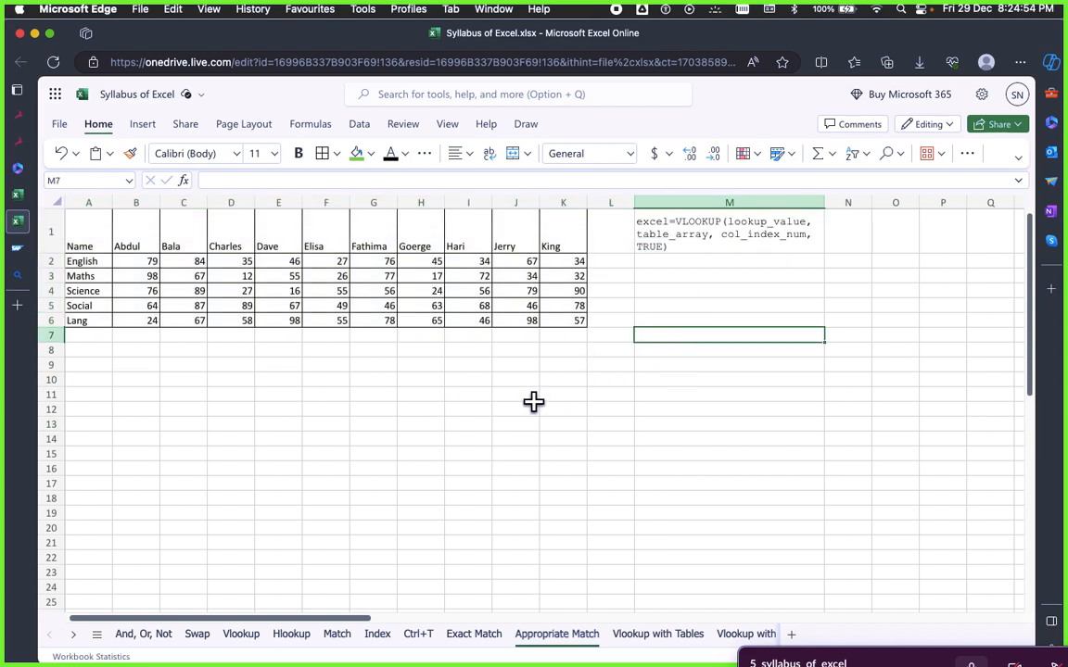
left_click(569, 399)
left_click(590, 399)
left_click(666, 332)
left_click(675, 306)
left_click(677, 322)
left_click(684, 362)
left_click_drag(684, 358, 684, 347)
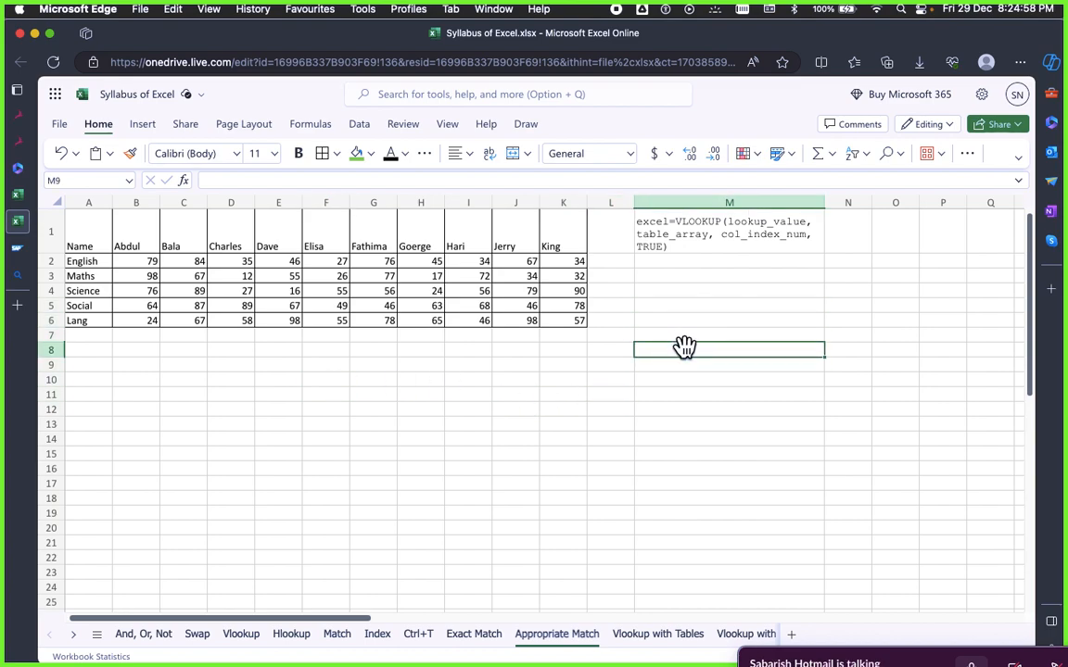
left_click(686, 336)
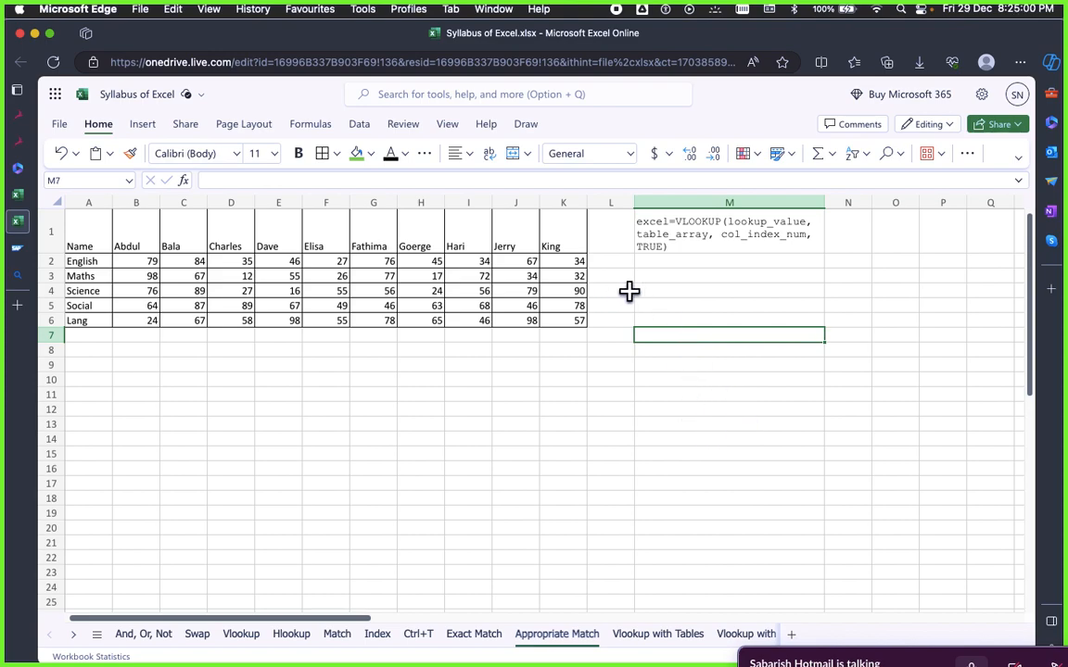
Compare the VLOOKUP syntax text in cell M1 with the approximate match syntax box in draw.io, examining its TRUE argument
double_click(655, 246)
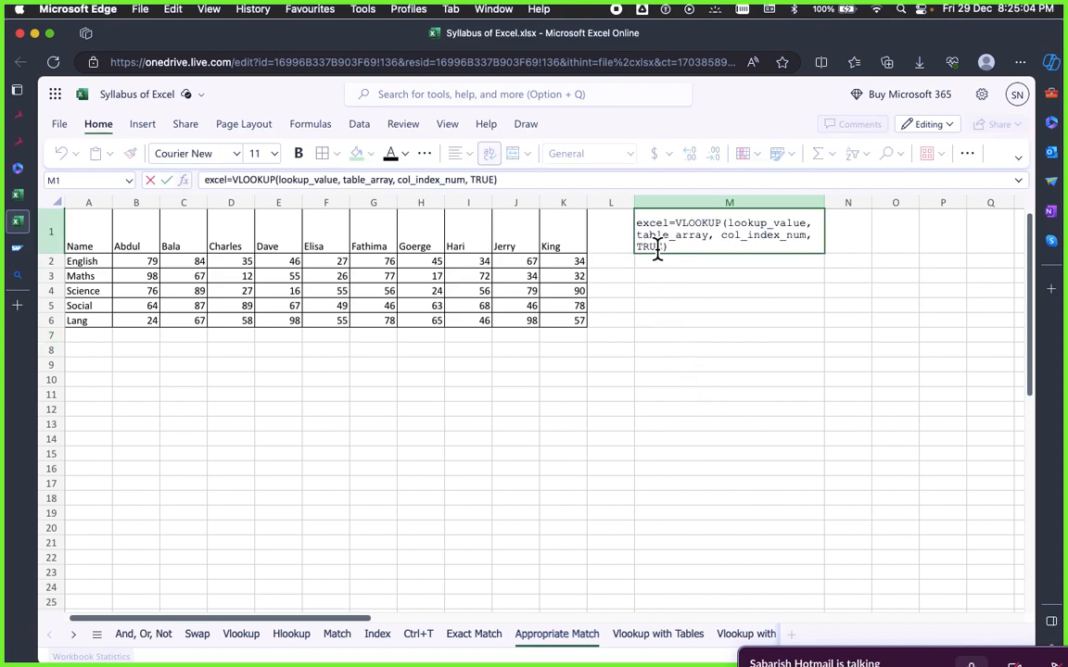
key("super+Tab")
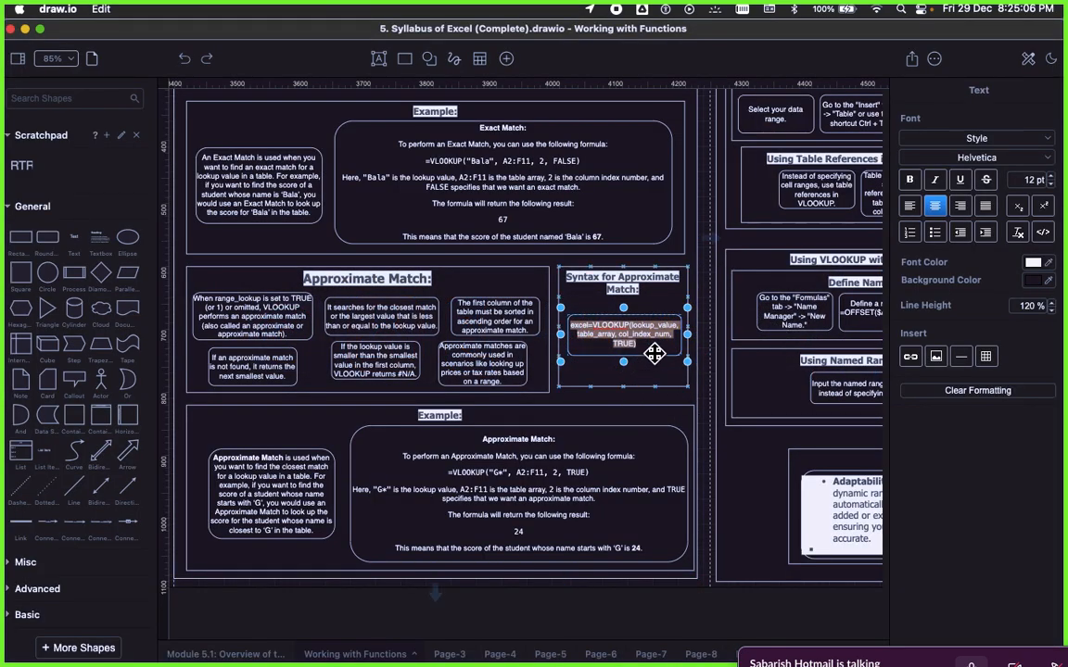
key("super+Tab")
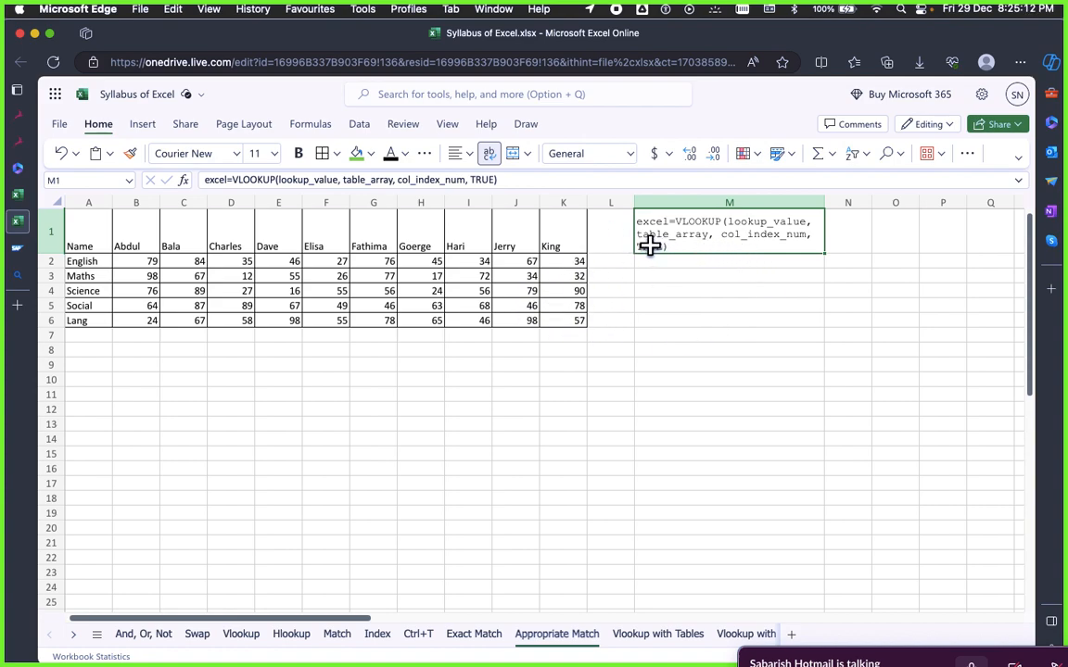
double_click(479, 180)
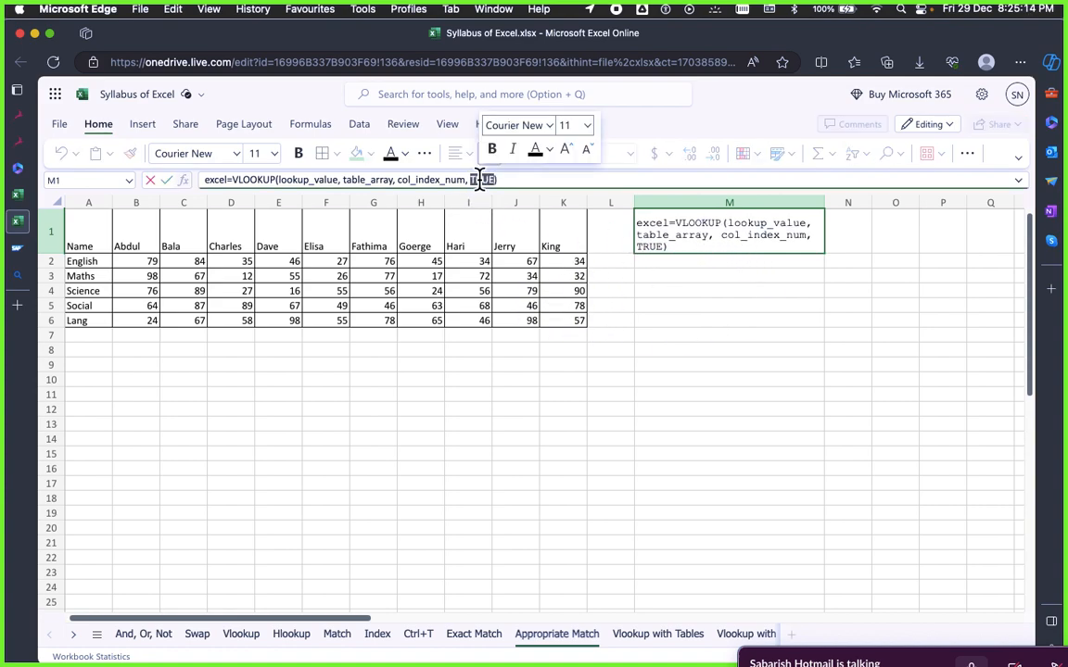
left_click(569, 363)
left_click(678, 334)
left_click(669, 364)
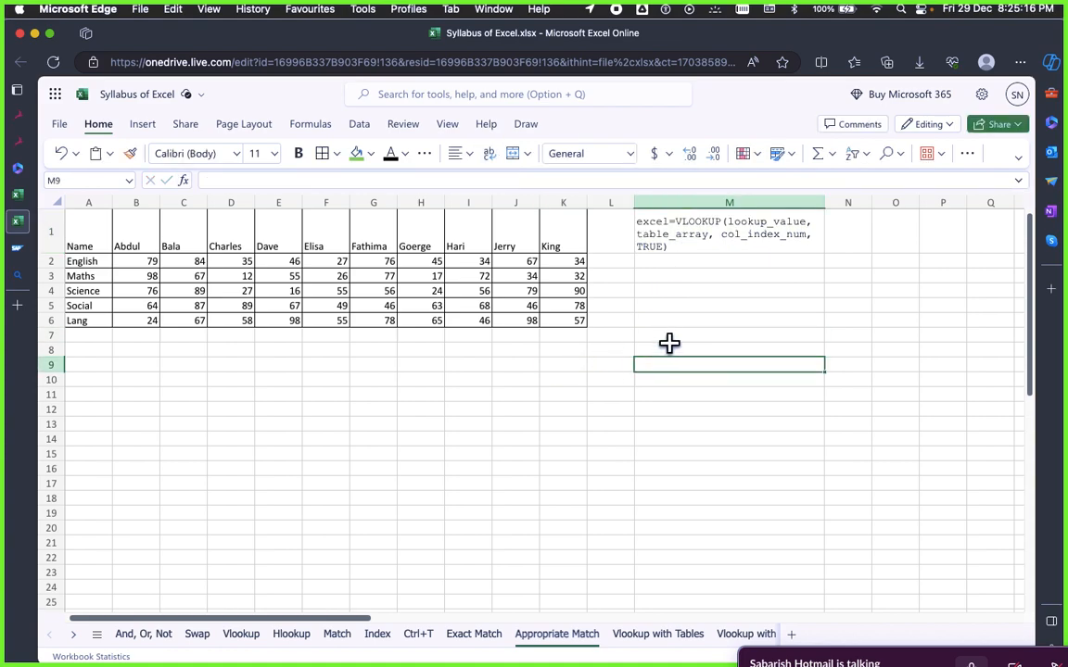
left_click(669, 339)
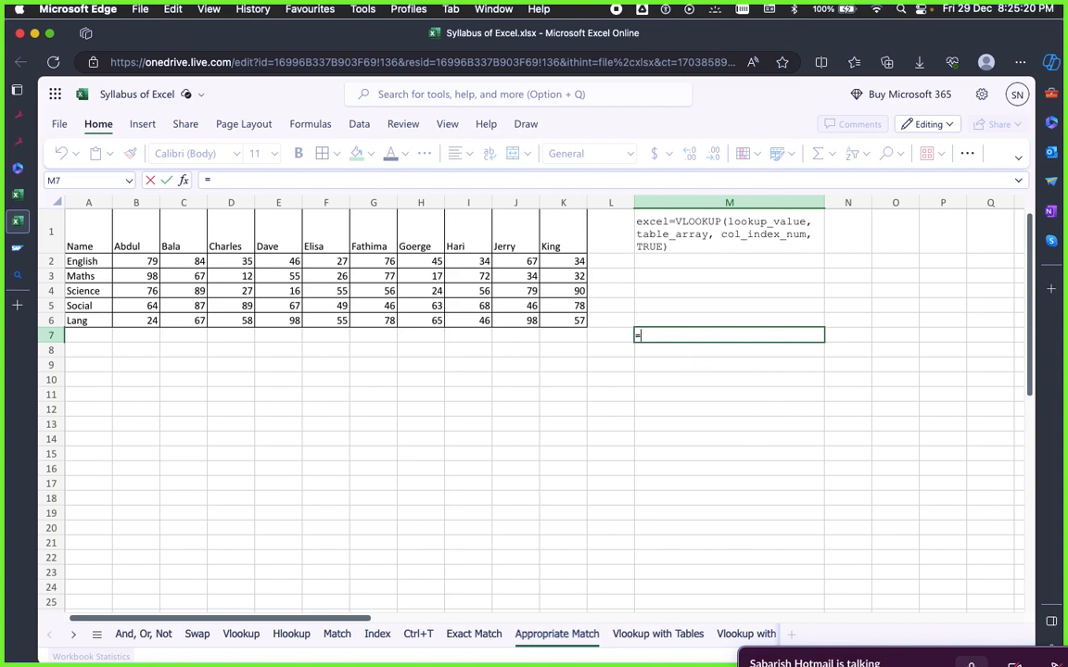
type("=V")
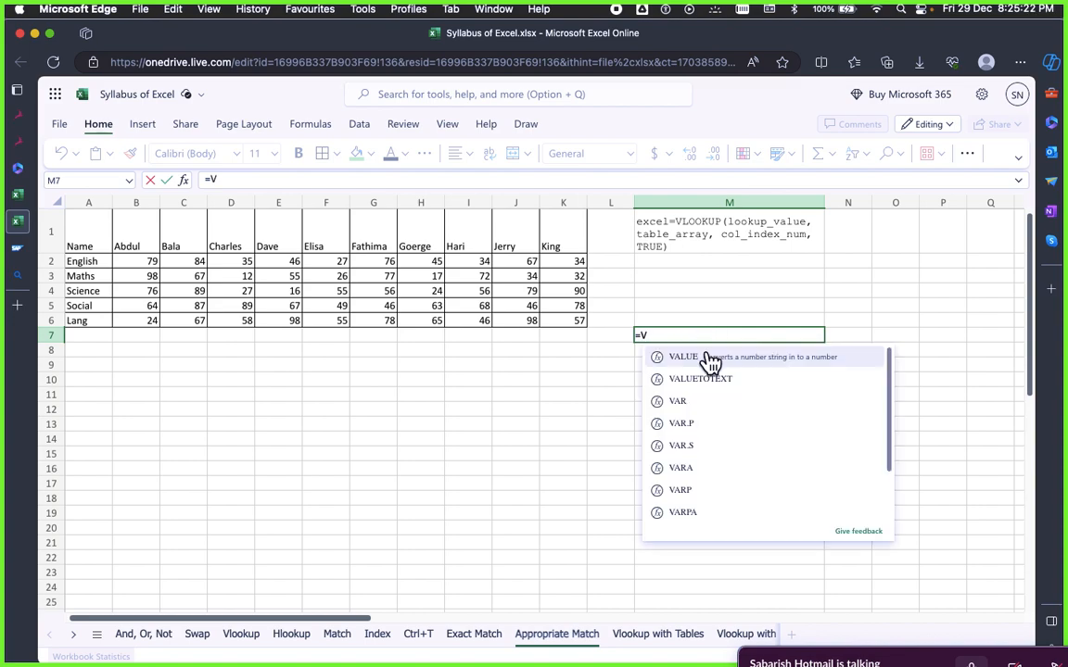
type("1")
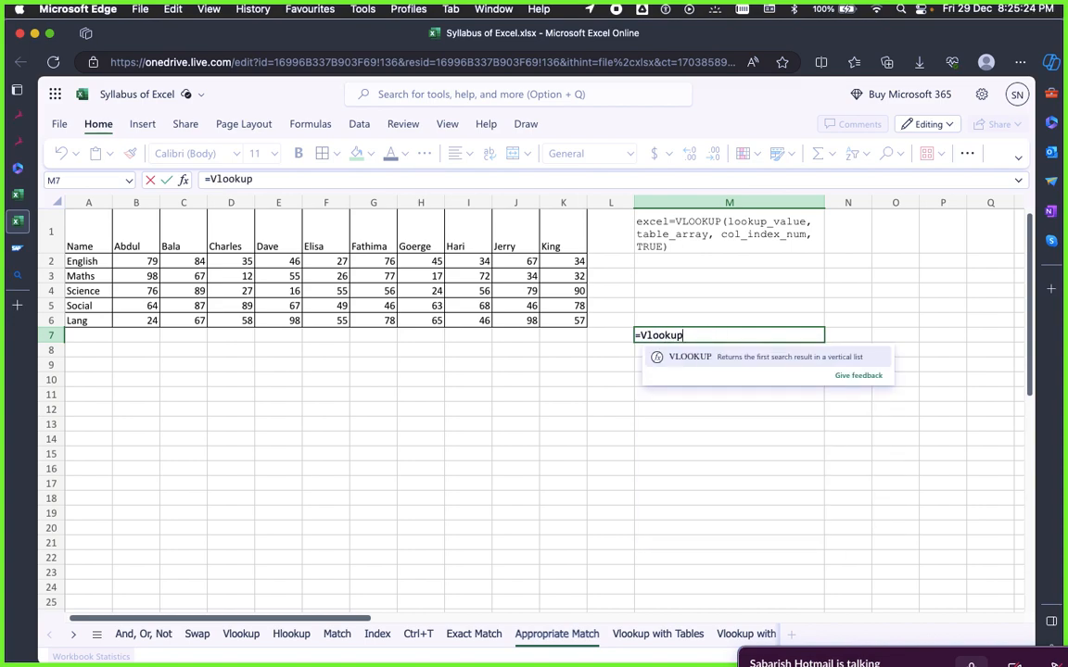
type("ookup(")
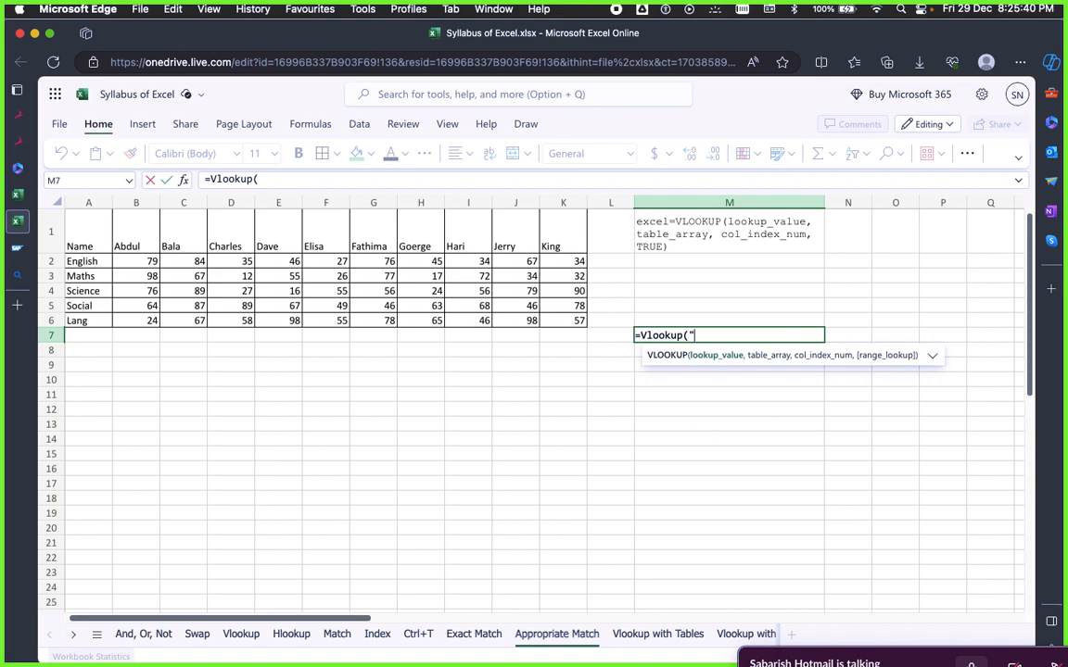
type("h\",")
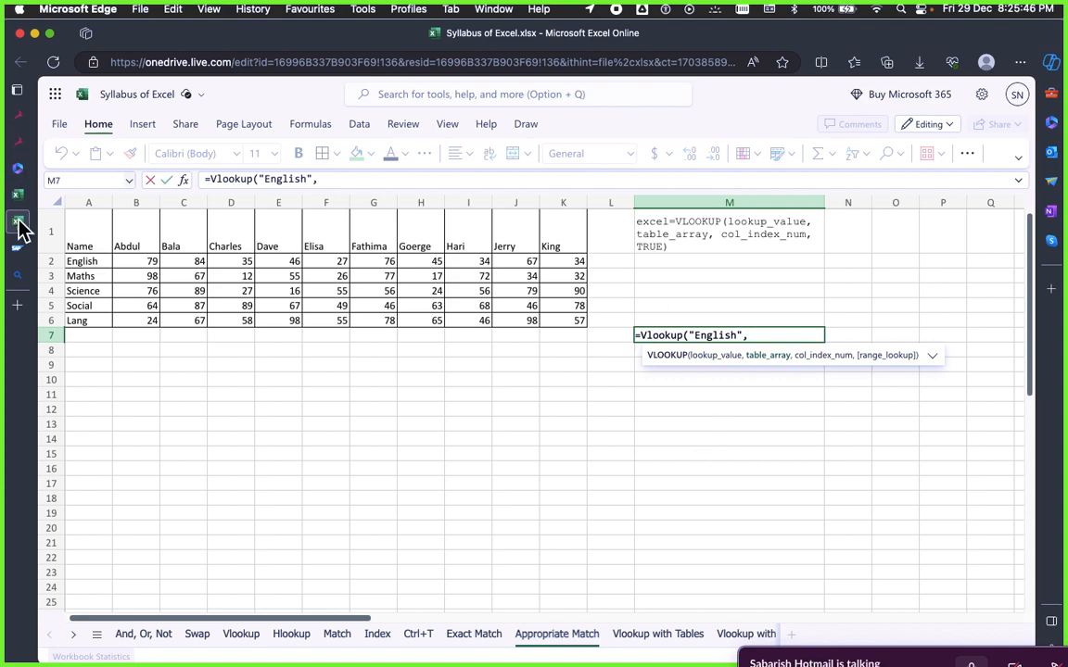
left_click_drag(88, 223, 470, 305)
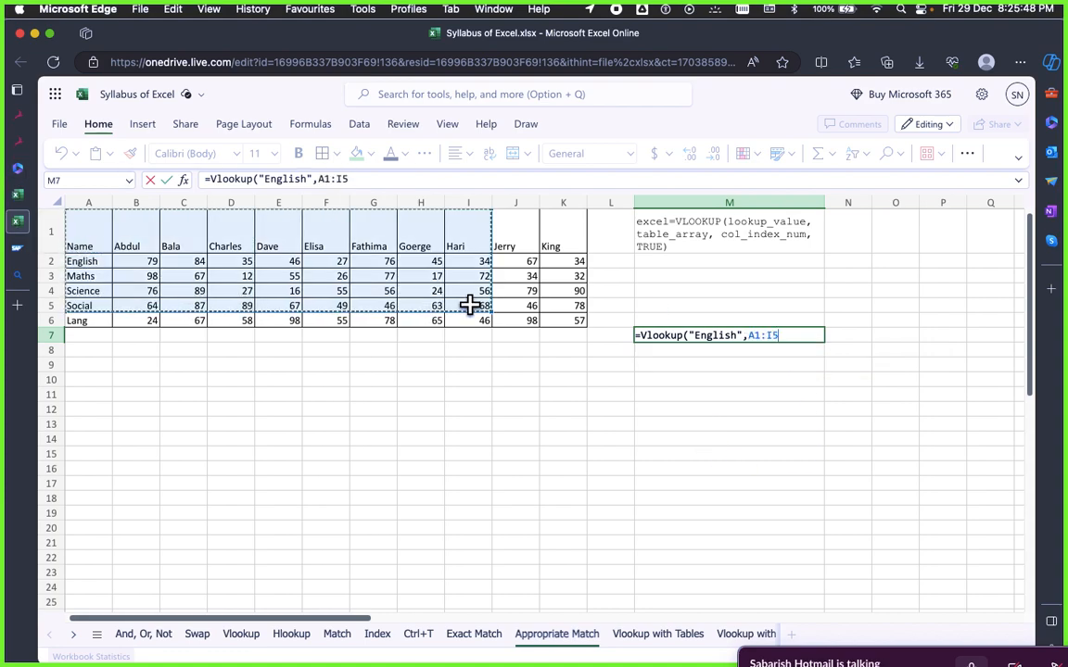
key("Escape")
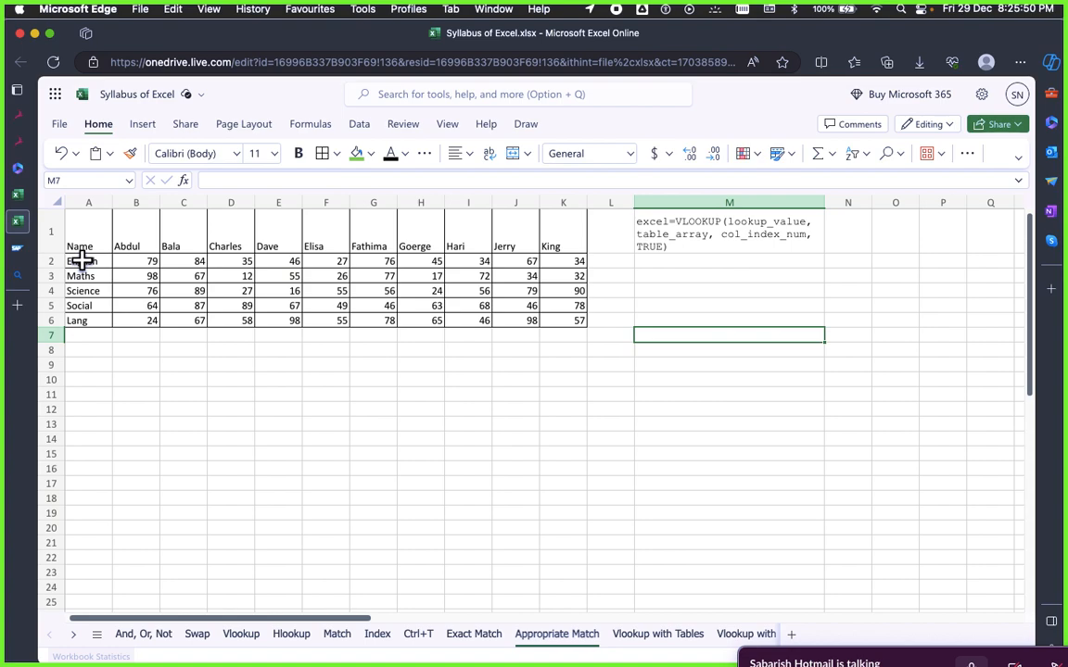
left_click_drag(83, 262, 565, 322)
left_click(700, 331)
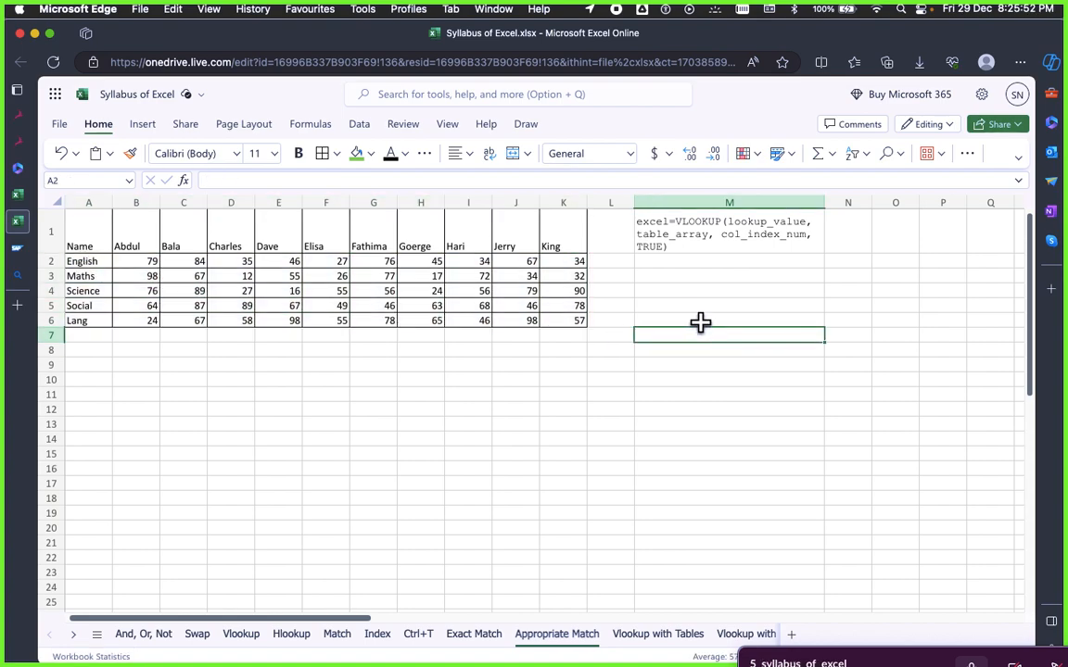
left_click(667, 317)
left_click(662, 405)
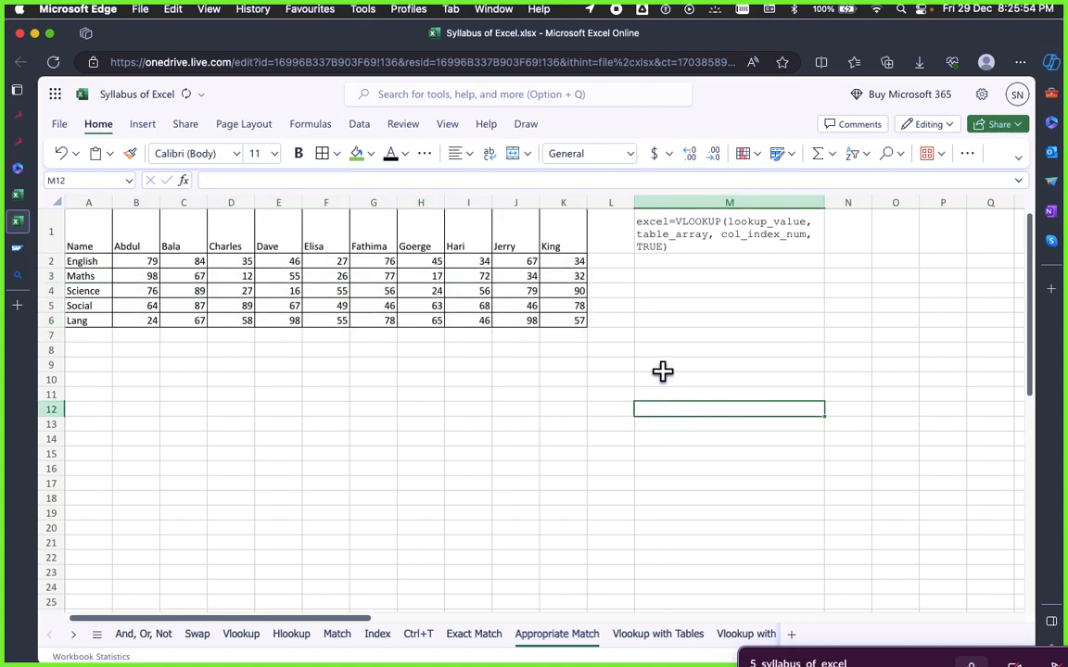
left_click(630, 359)
left_click(672, 323)
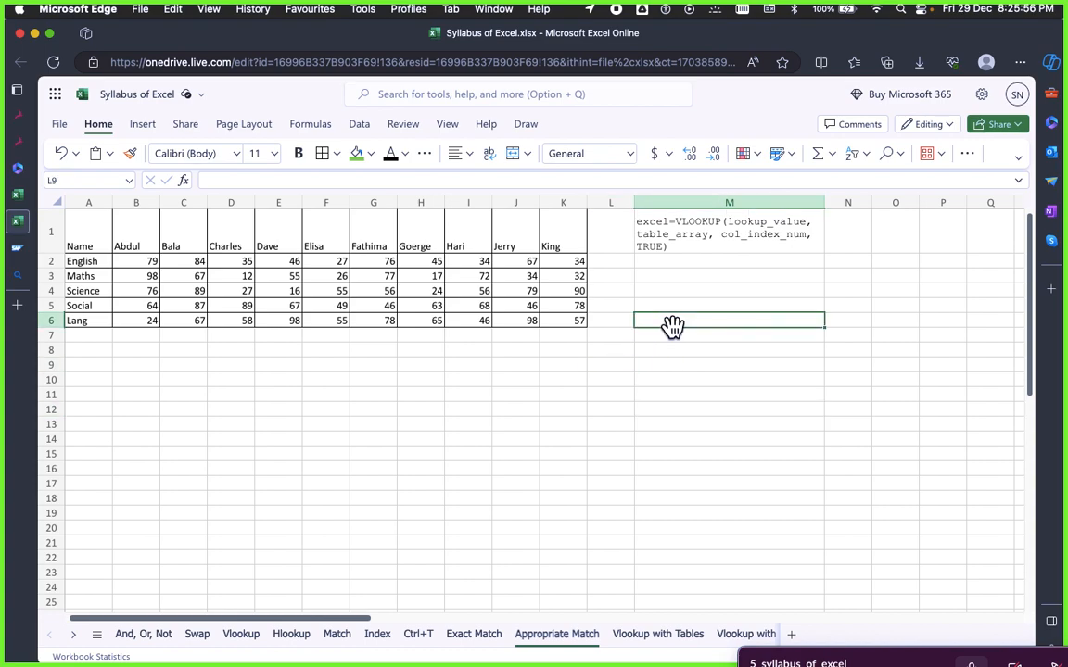
left_click(674, 351)
left_click(675, 324)
Fill cell M8 with the standard yellow colour to mark it as the result cell
left_click(677, 346)
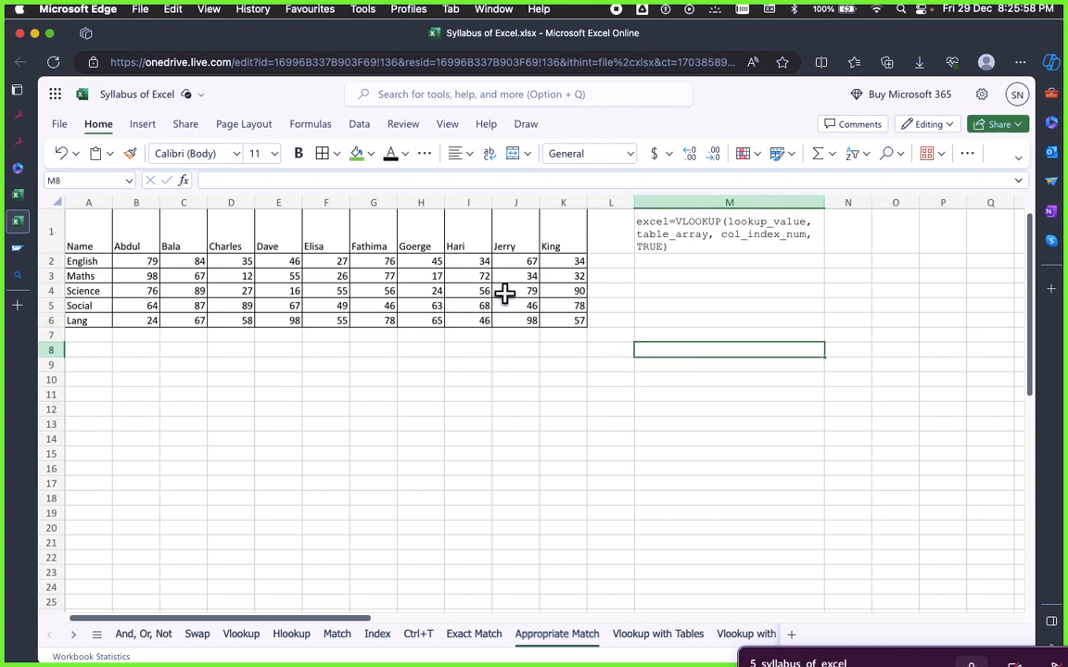
left_click(372, 154)
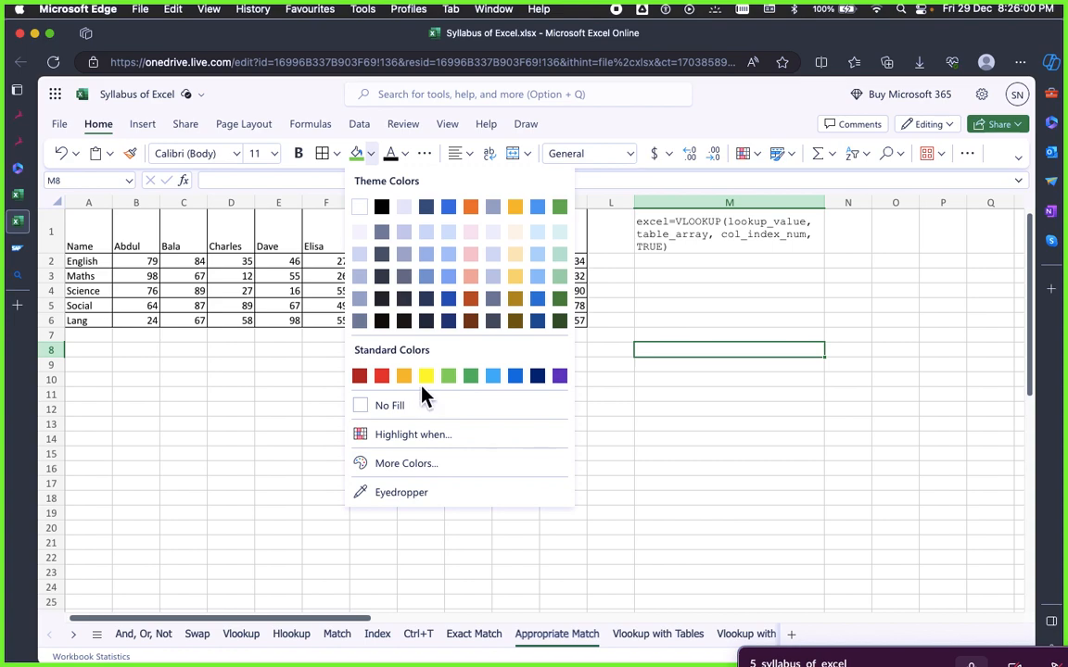
left_click(430, 374)
left_click(679, 336)
left_click(679, 361)
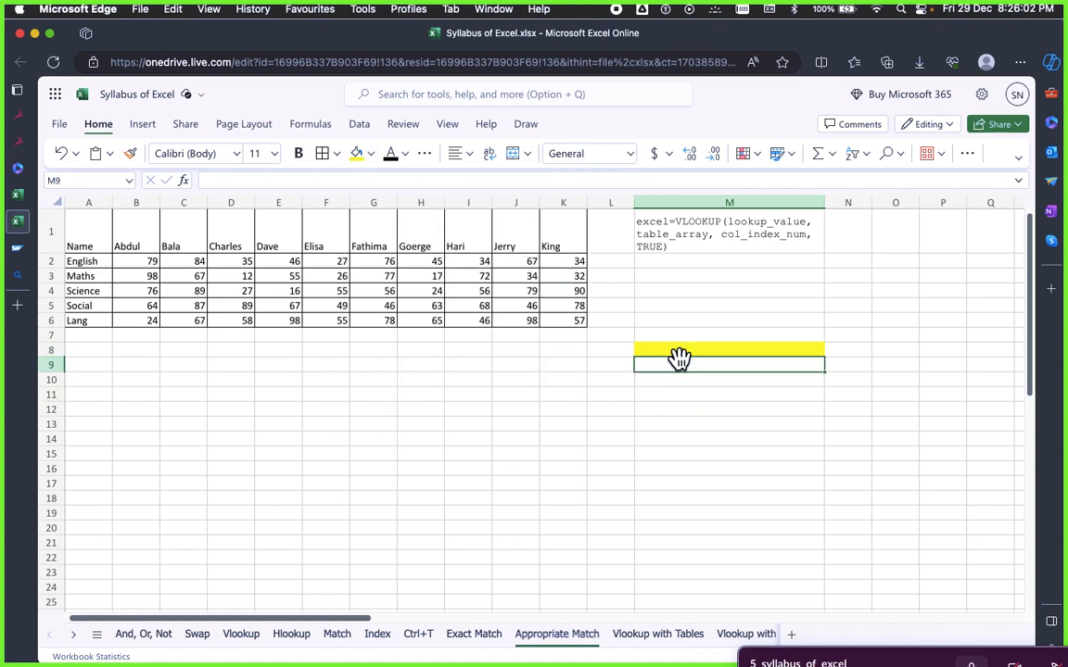
Start a VLOOKUP formula in the yellow cell M8 with "English" as the lookup value
left_click(679, 352)
left_click(331, 180)
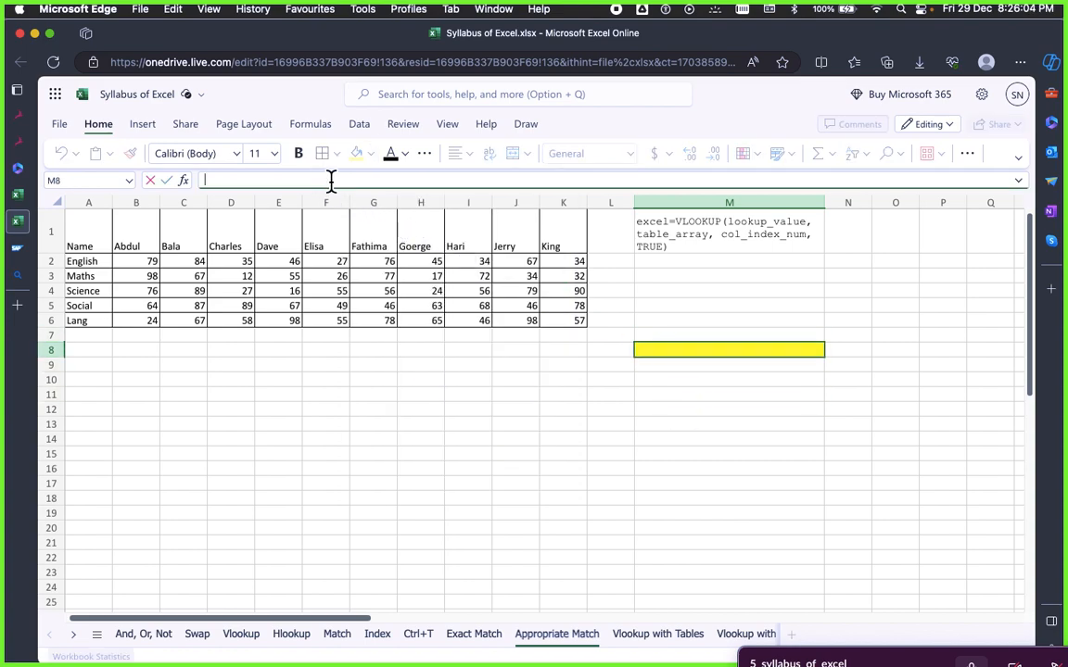
type("=")
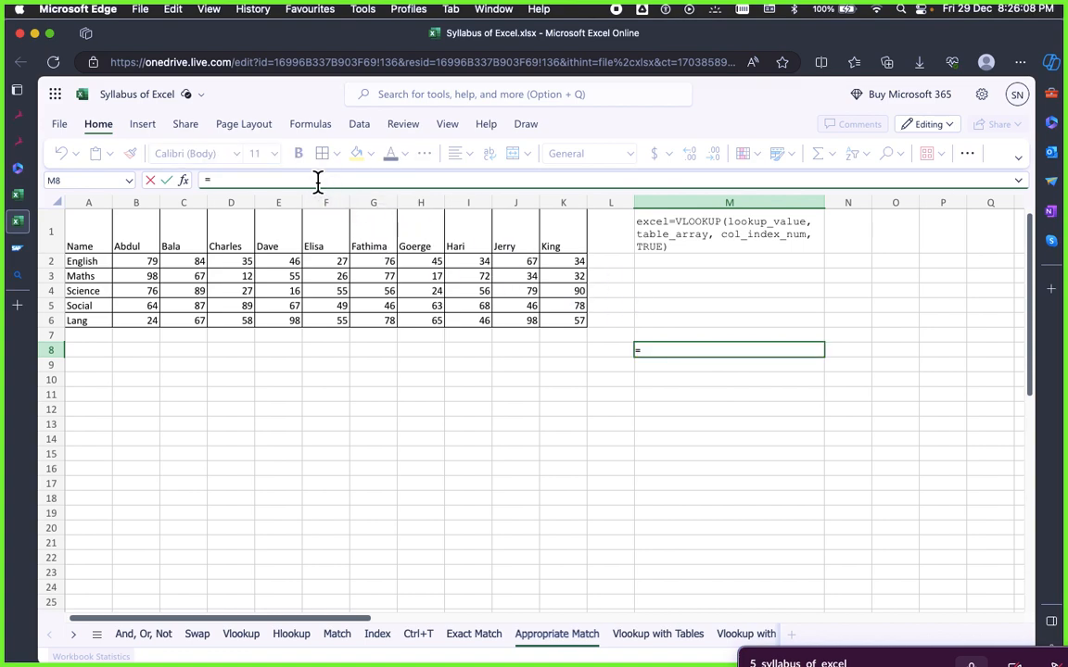
type("Vllo")
key("BackSpace")
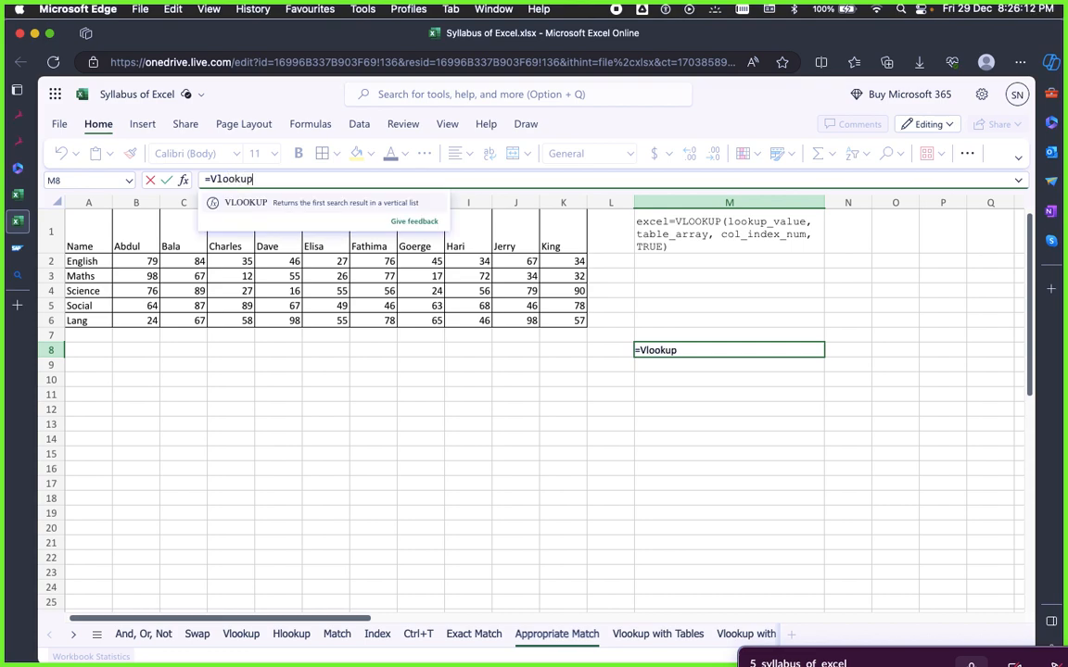
type("ookup(")
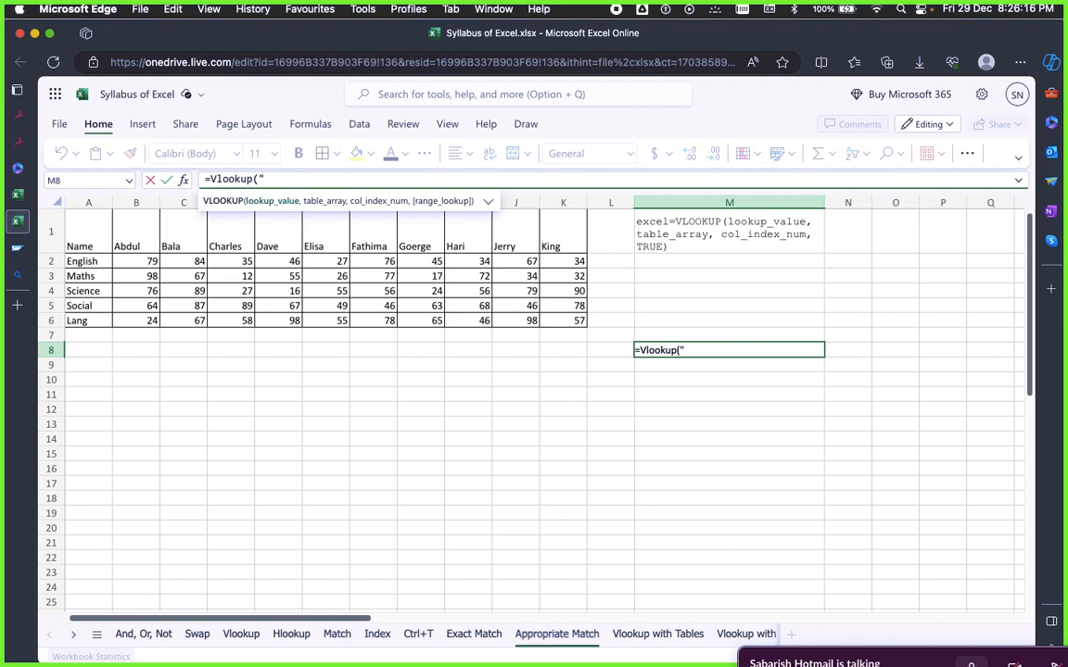
type("\"El")
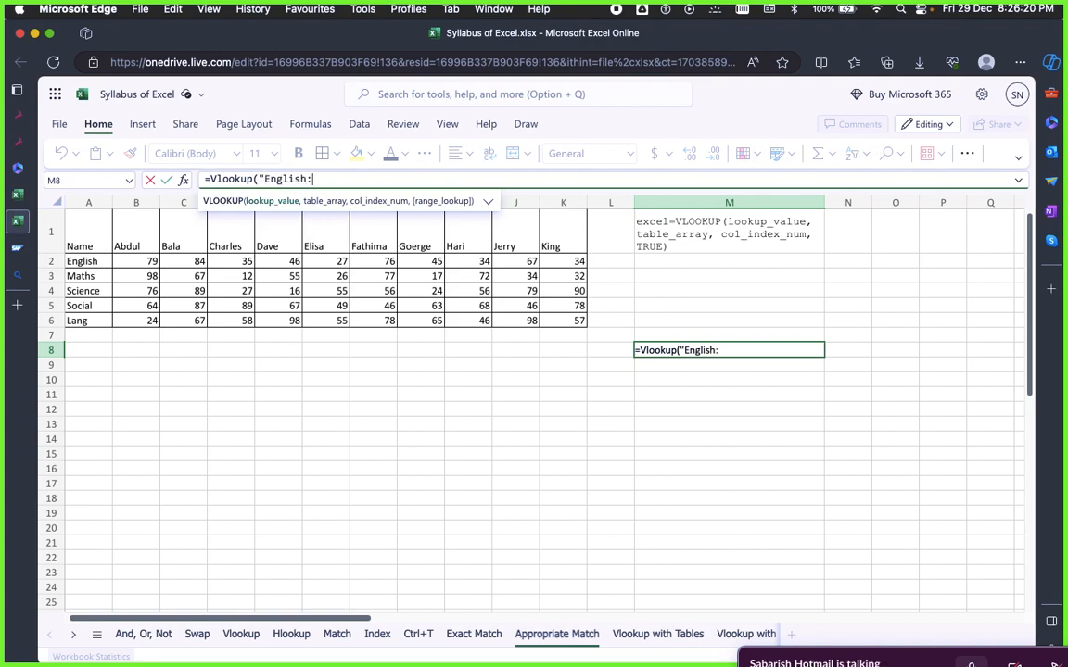
key("BackSpace")
type("\",")
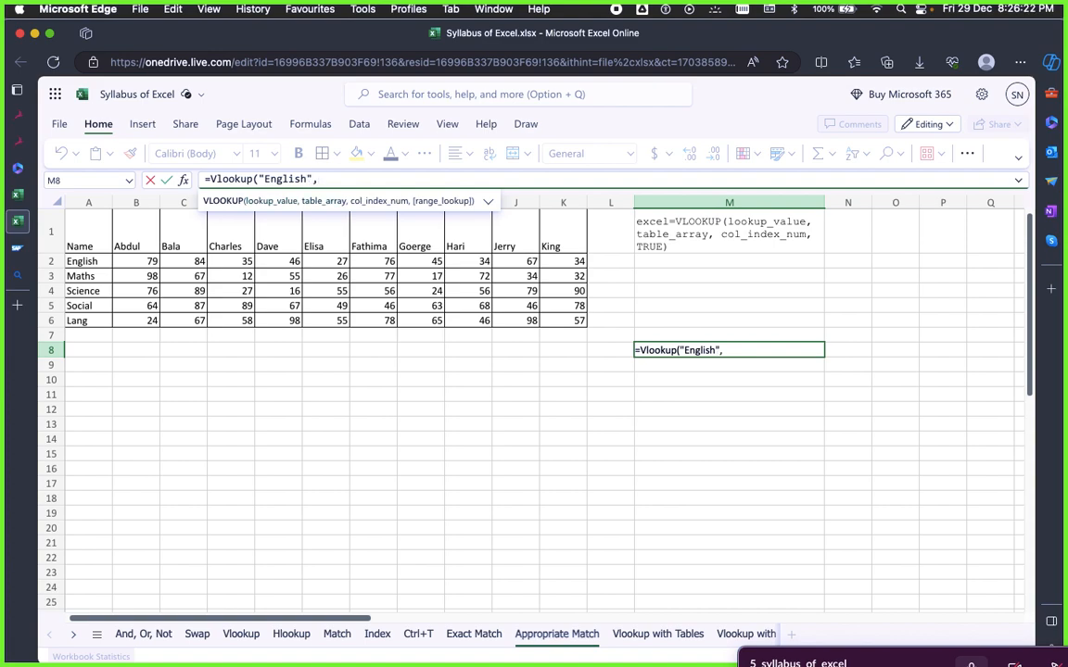
Set the table array of the M8 VLOOKUP formula to the range B2:K6
left_click(93, 262)
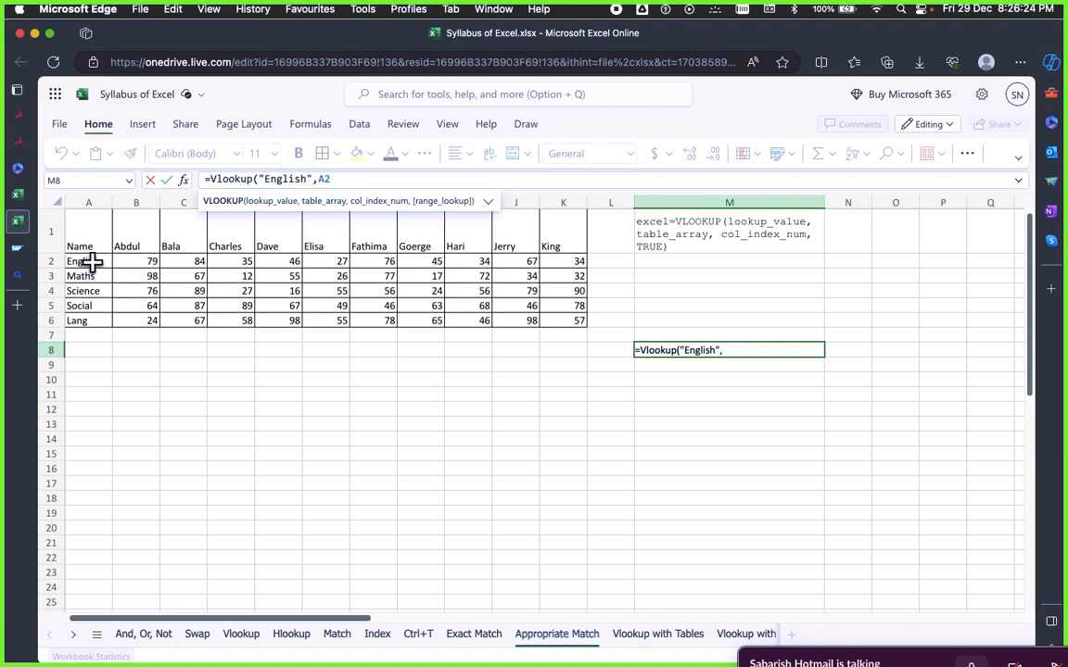
left_click_drag(93, 262, 569, 316)
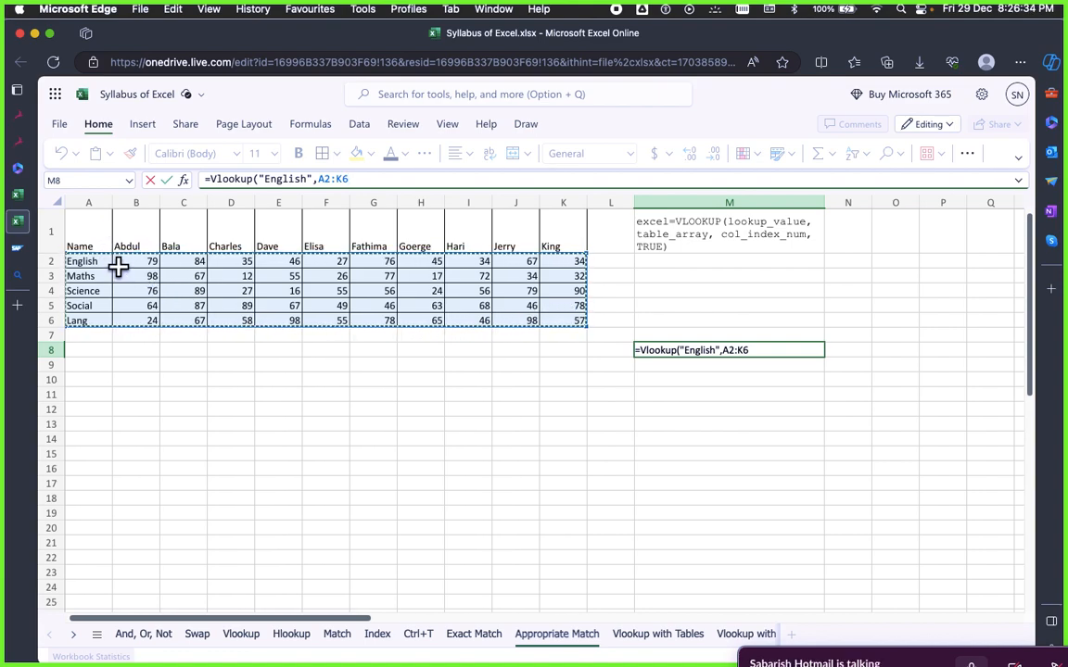
left_click_drag(135, 267, 145, 296)
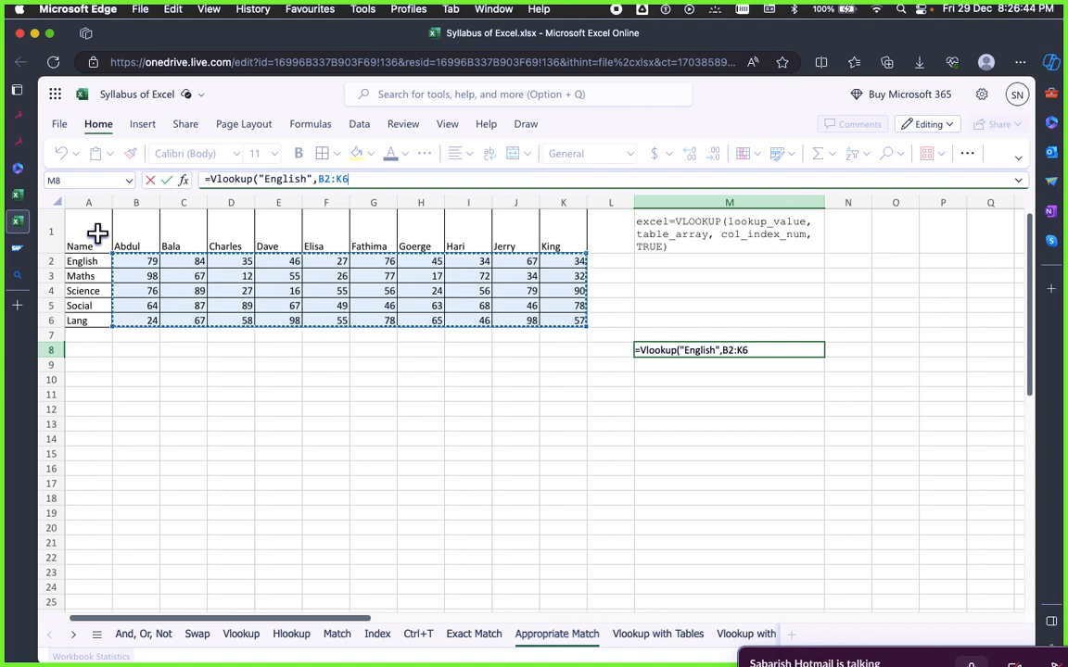
Complete the M8 formula with column index 5 and TRUE for approximate match, and reselect the cell
type(",")
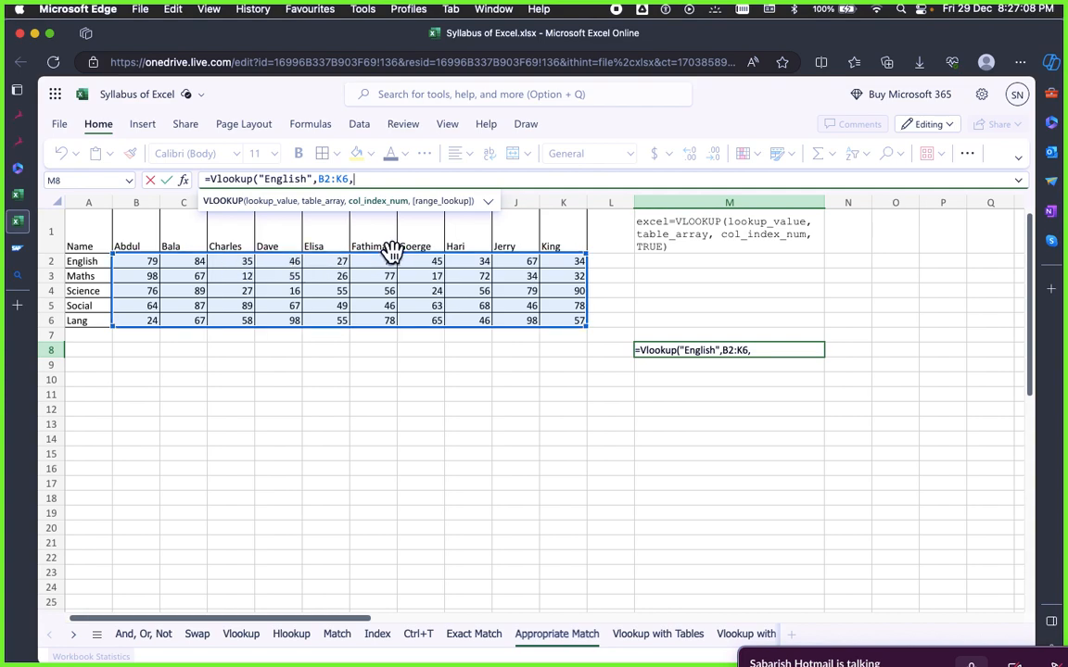
type("5,")
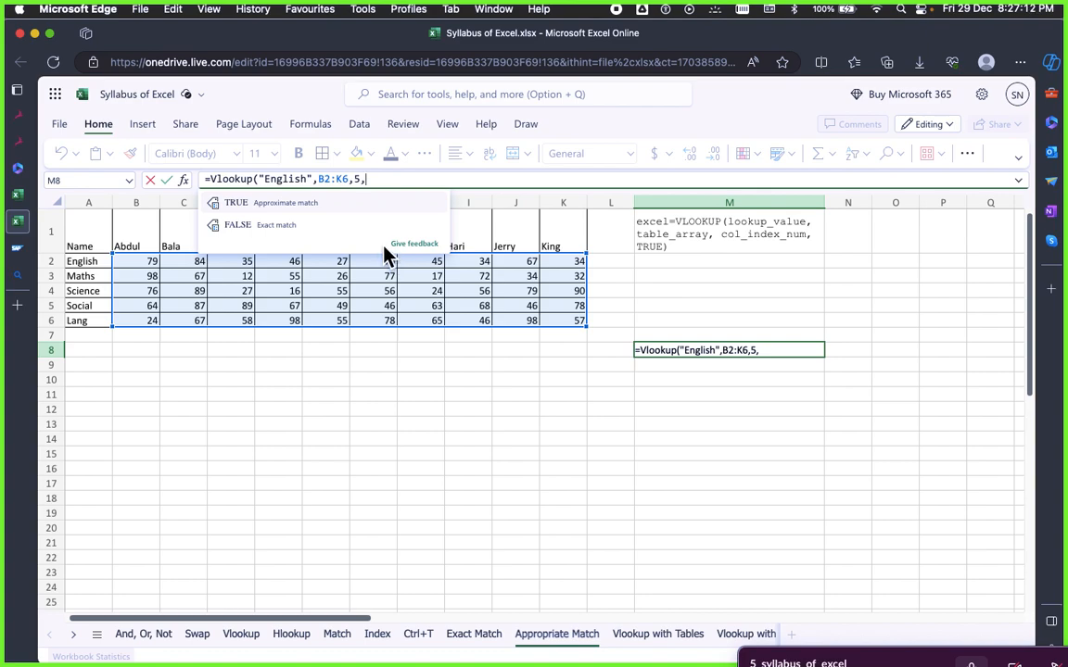
left_click(341, 203)
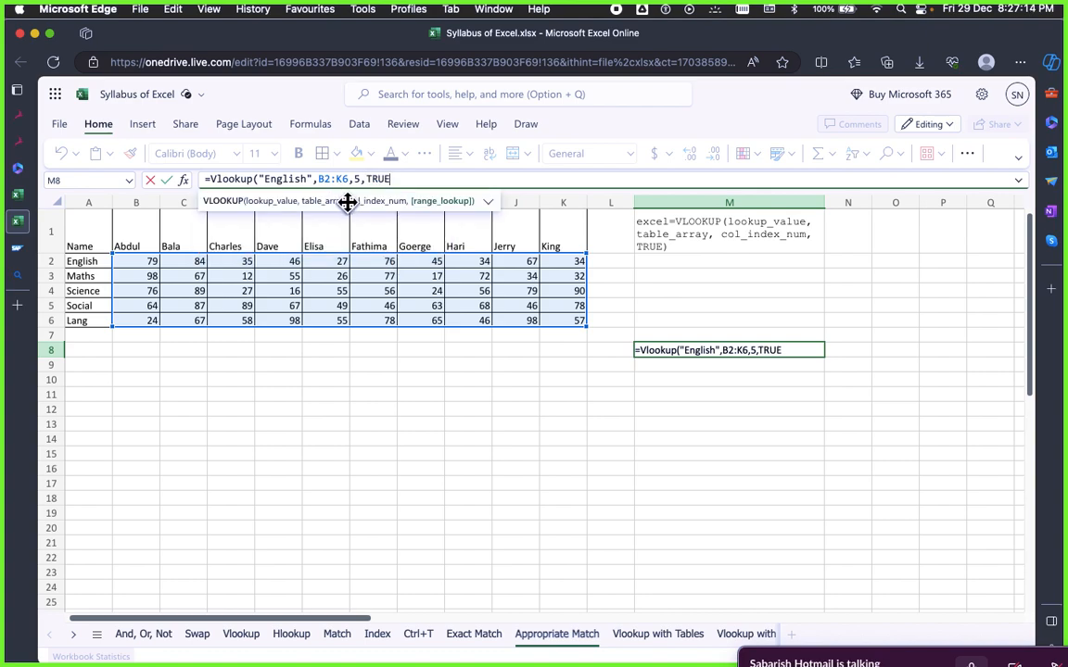
type(")")
key("Return")
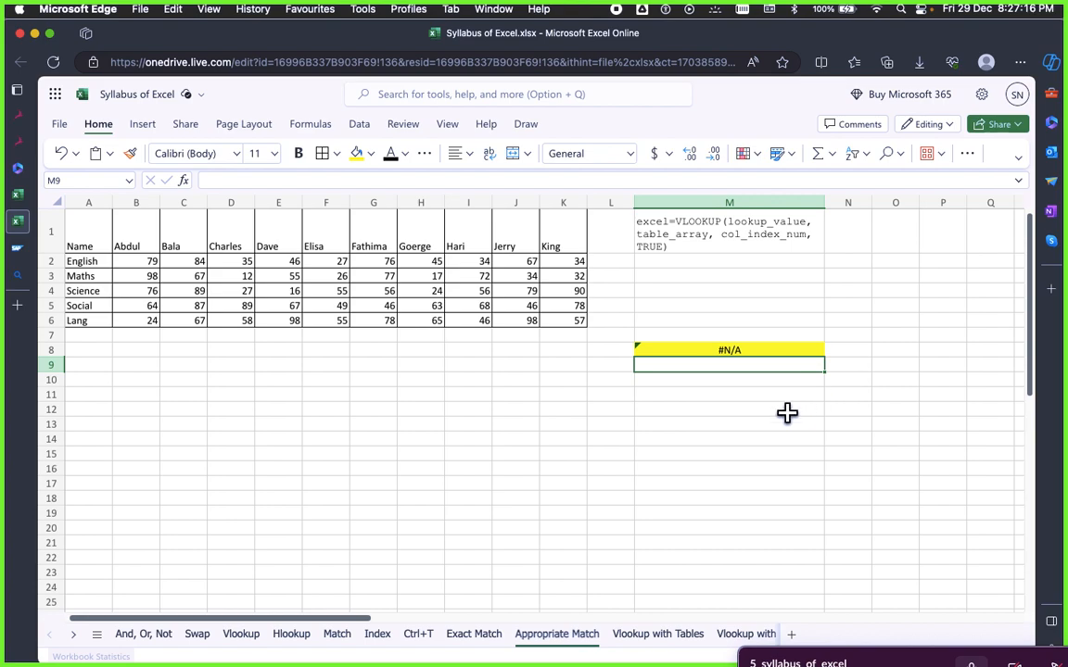
left_click(752, 350)
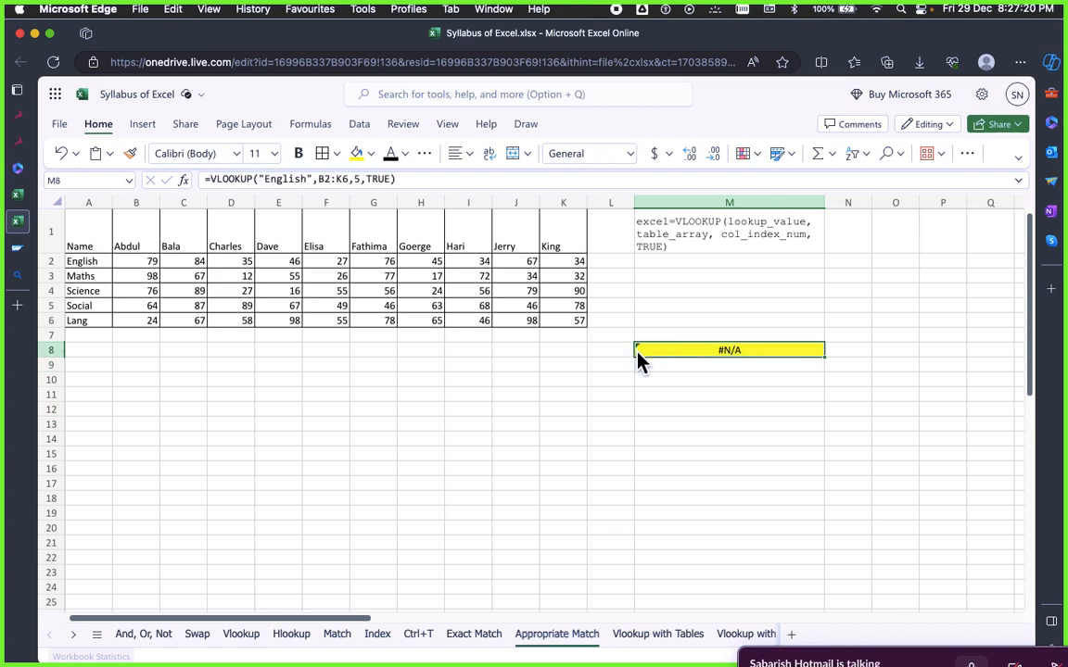
Replace the table array in the M8 VLOOKUP formula with A1:K6 so it includes the subject names and headers, and reselect the cell
left_click_drag(547, 304, 521, 322)
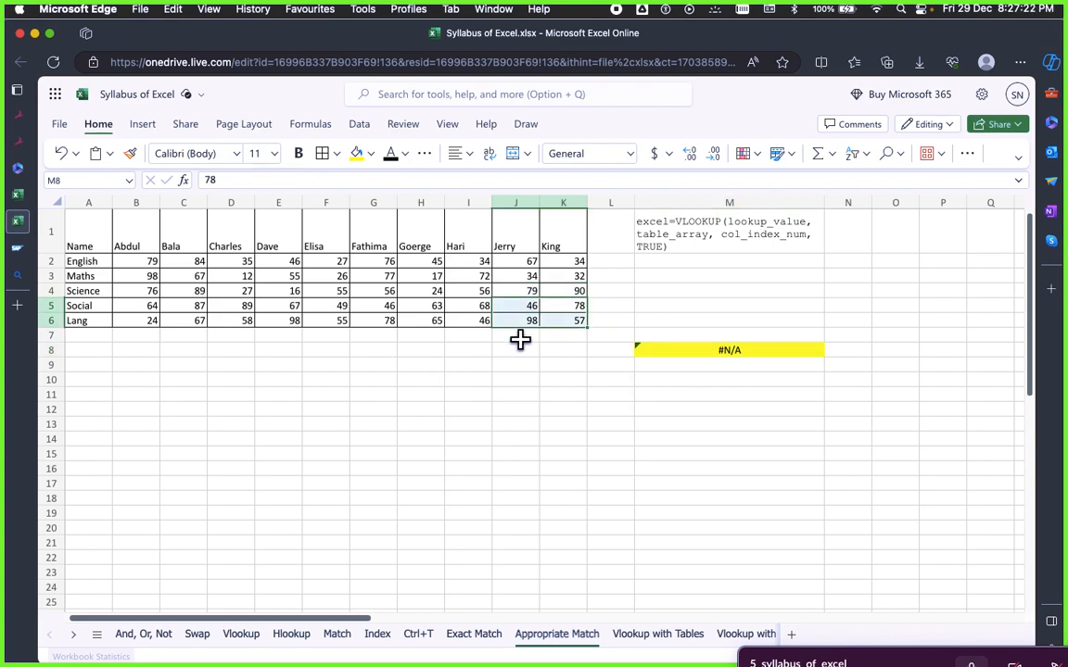
left_click(845, 453)
left_click(734, 350)
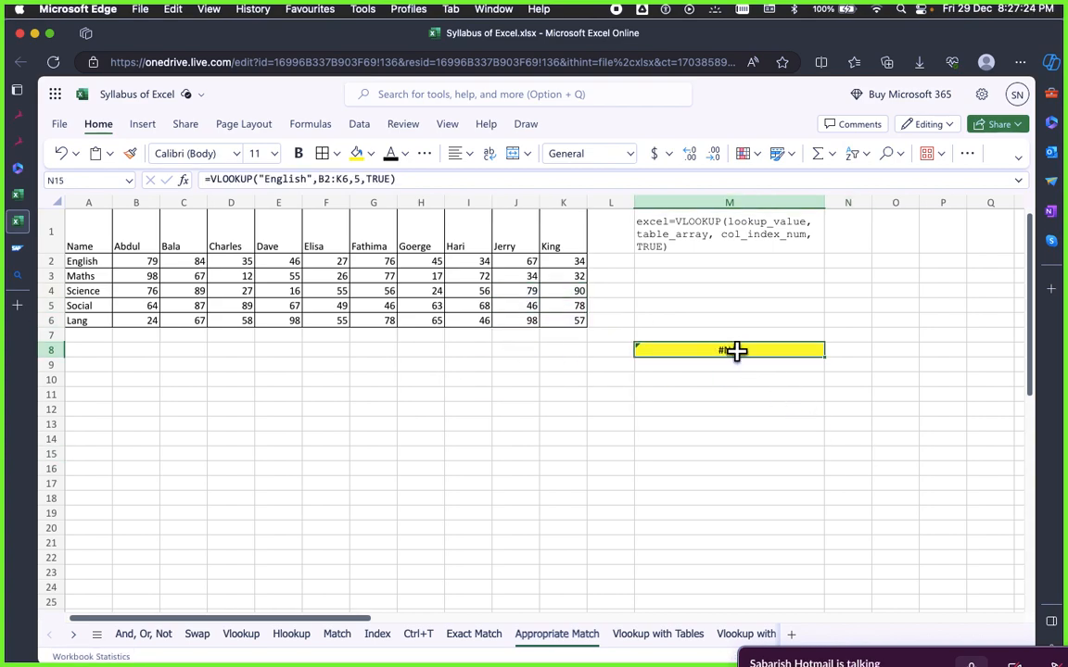
left_click(287, 178)
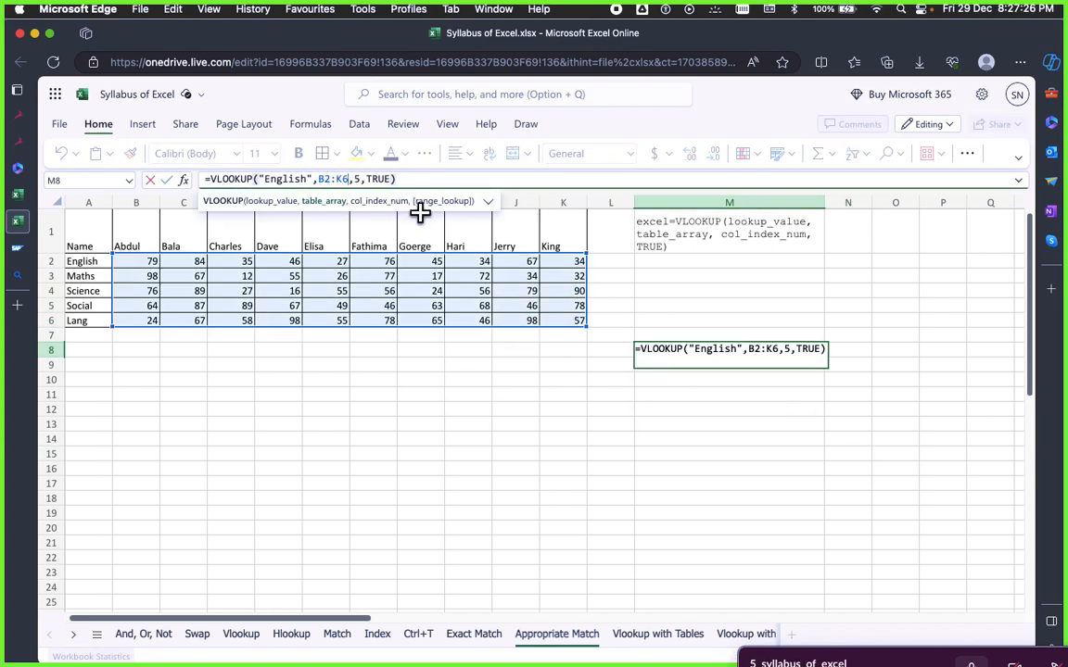
key("BackSpace")
key("BackSpace")
key("BackSpace")
key("BackSpace")
key("BackSpace")
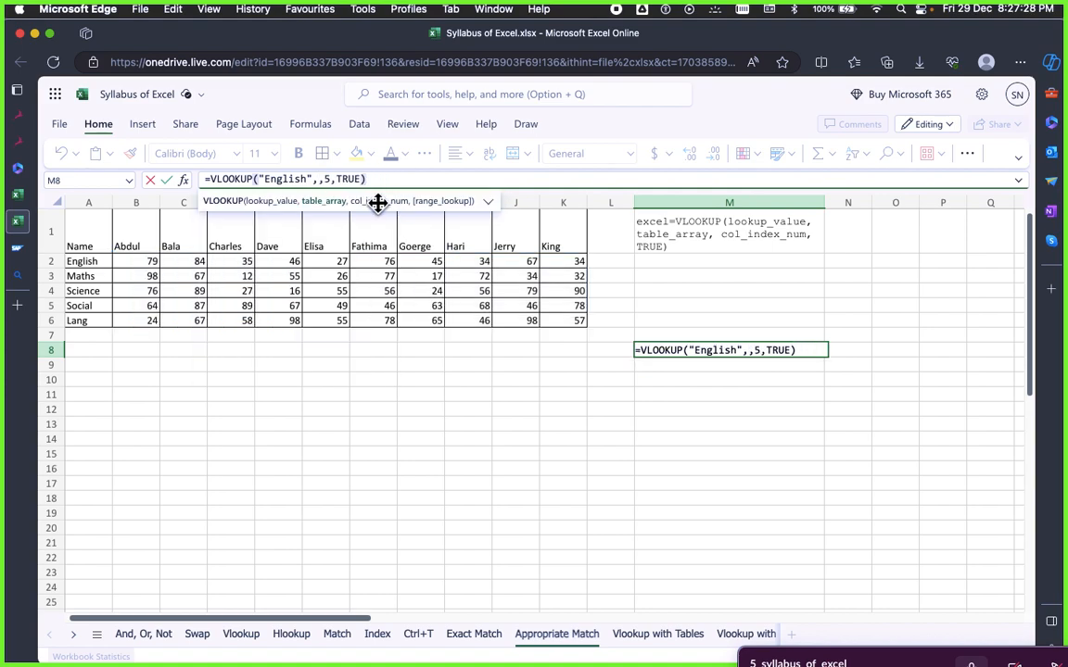
left_click_drag(82, 239, 564, 325)
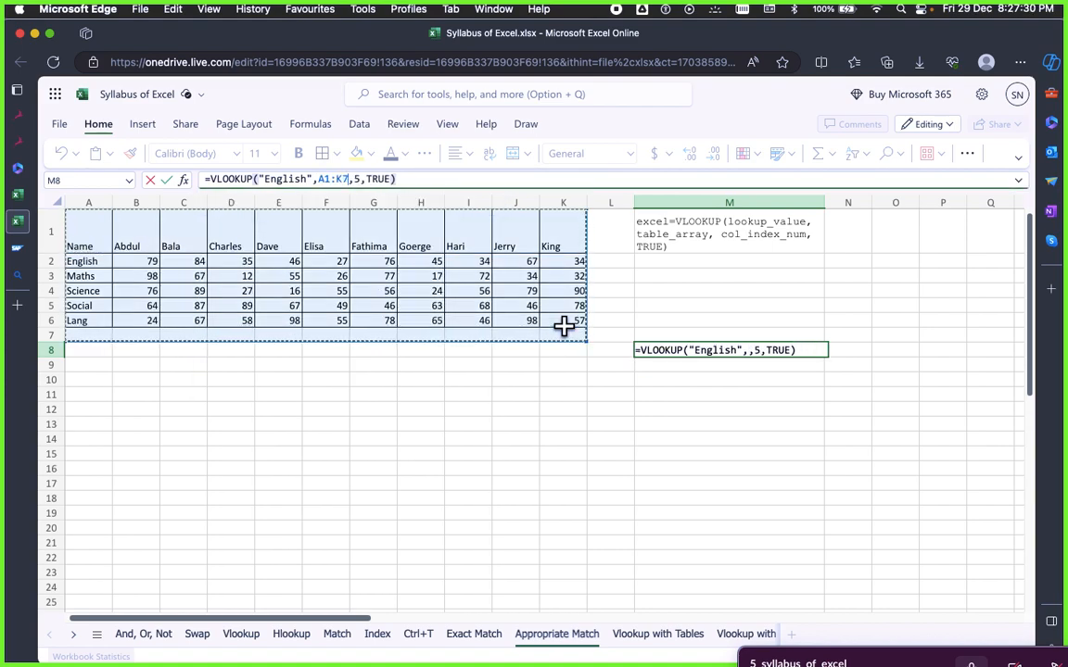
key("Return")
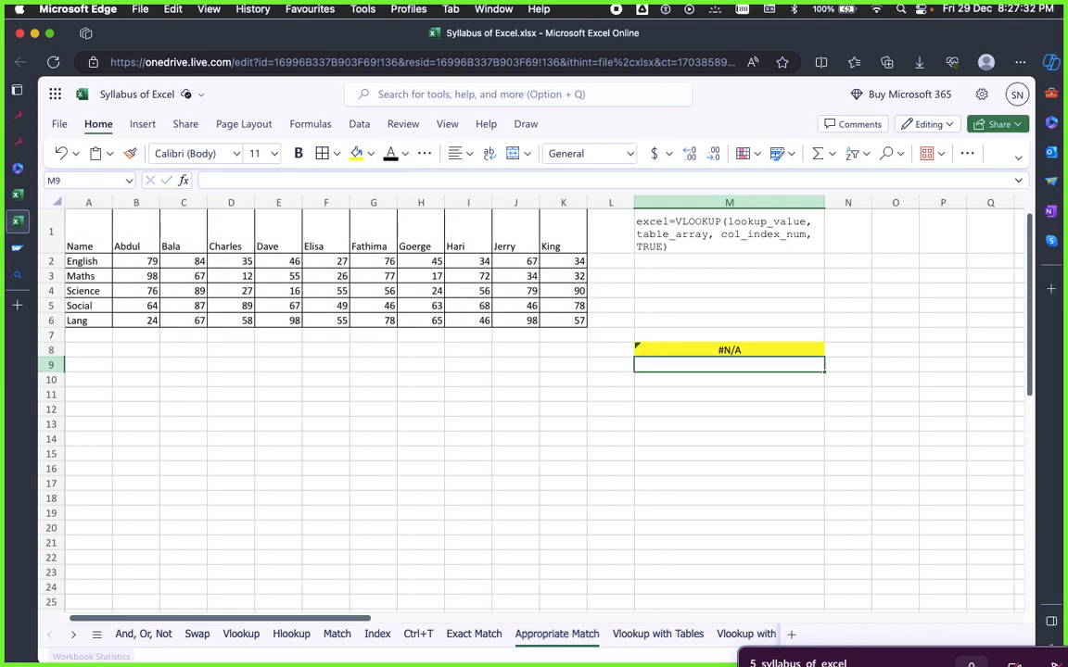
left_click(745, 349)
Switch to draw.io and read the Approximate Match notes on range_lookup TRUE and on what happens when no match is found
key("super+Tab")
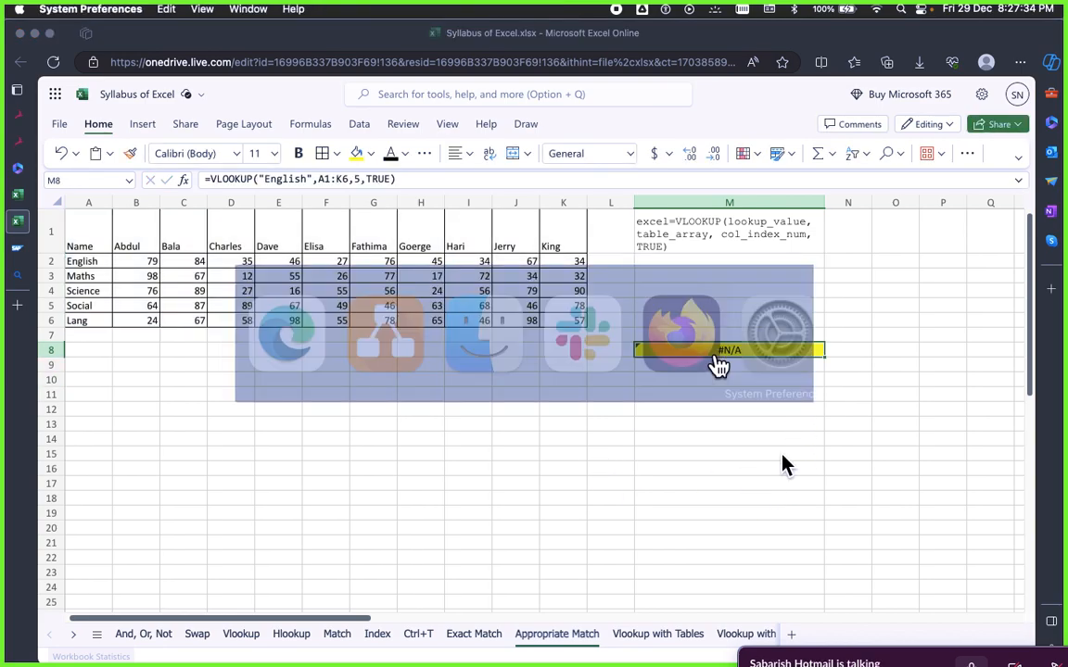
key("super+Tab")
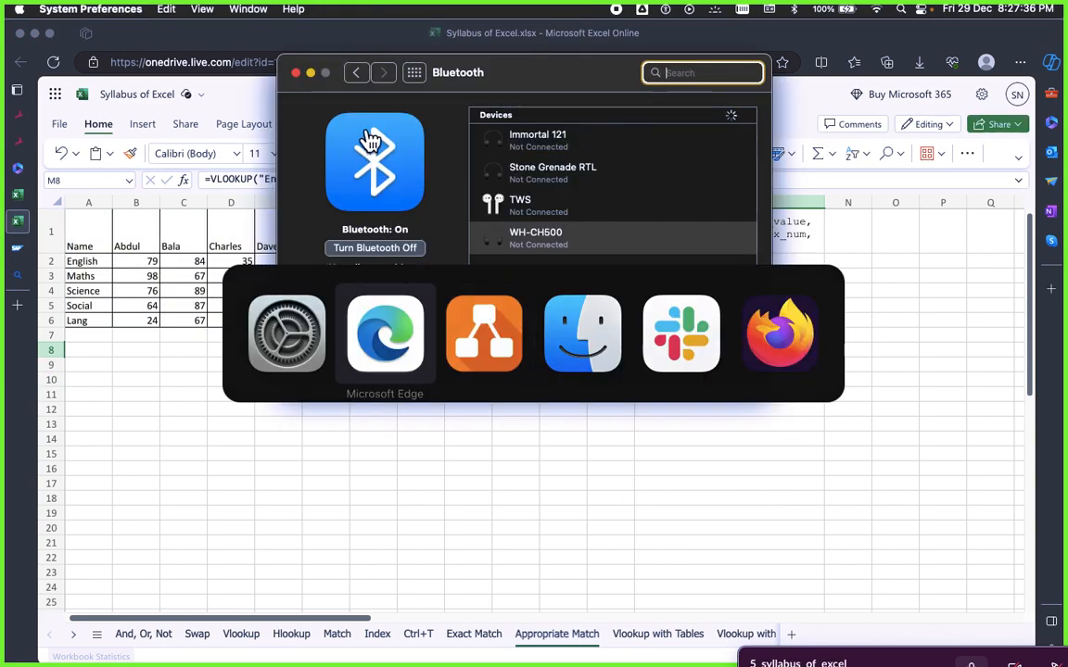
key("super+Tab")
key("super+Tab")
left_click(305, 320)
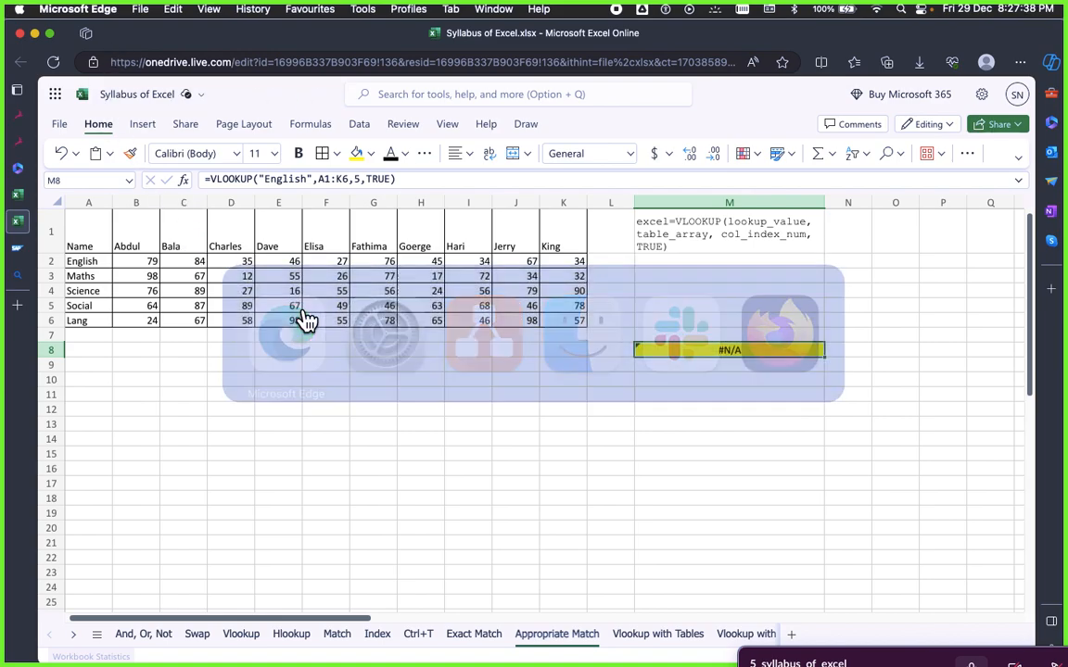
key("super+Tab")
key("super+Tab")
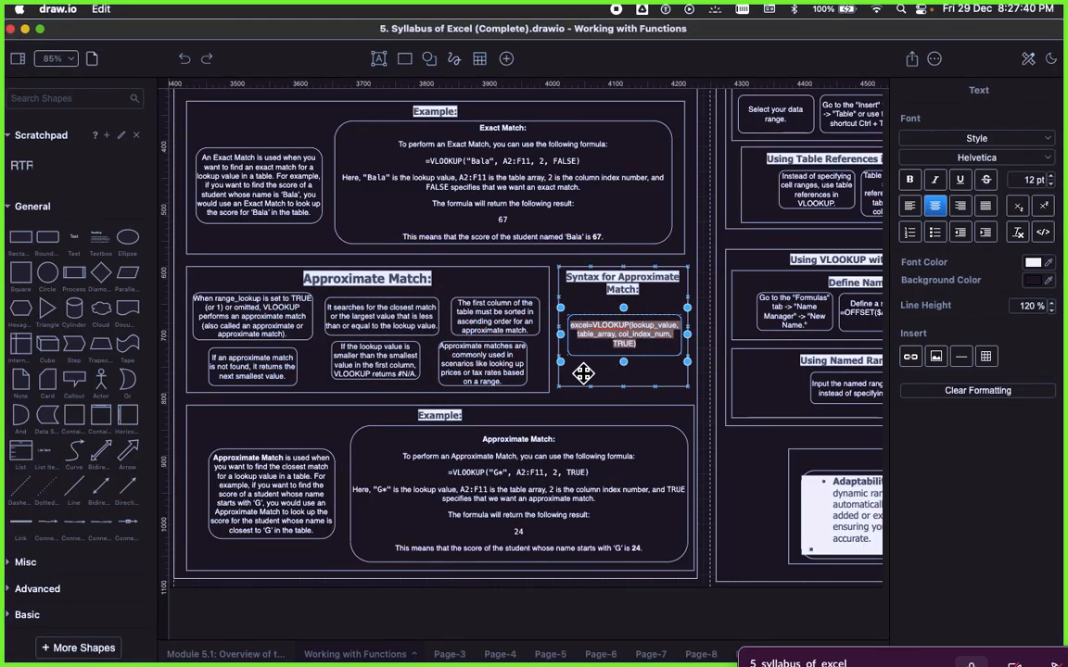
left_click(578, 395)
scroll(249, 326, "up", 2)
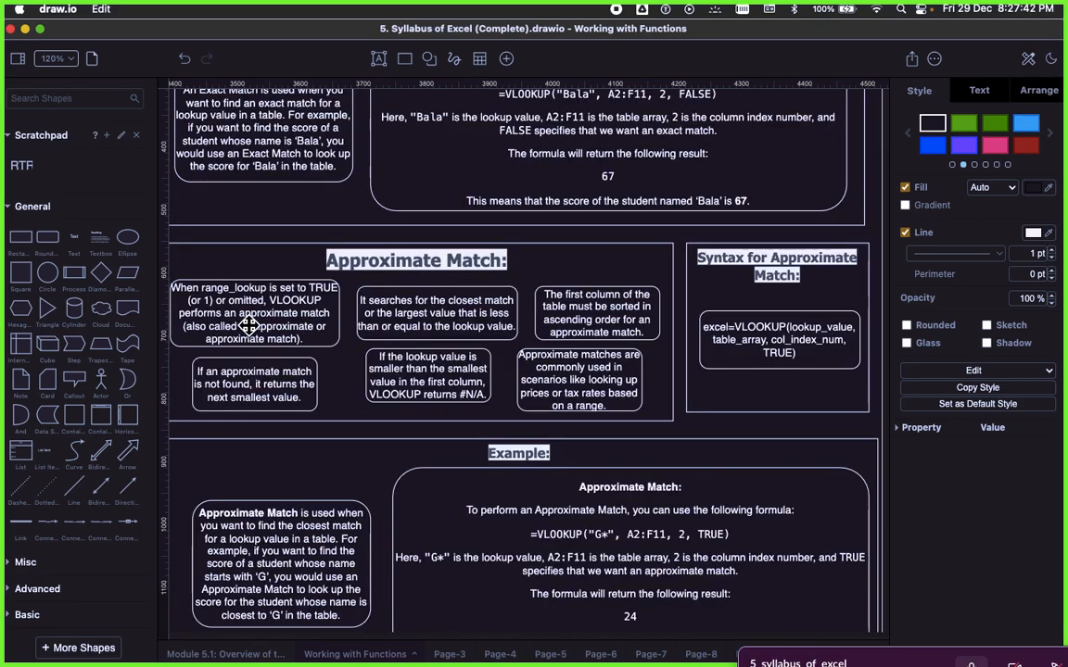
scroll(249, 327, "left", 5)
left_click(306, 317)
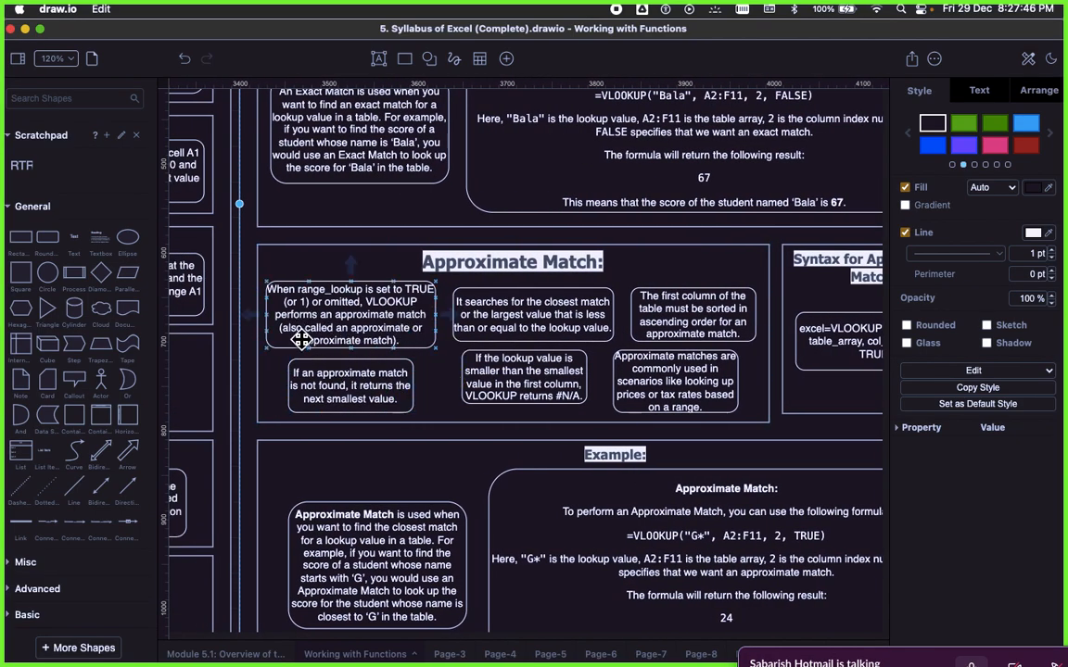
left_click(318, 367)
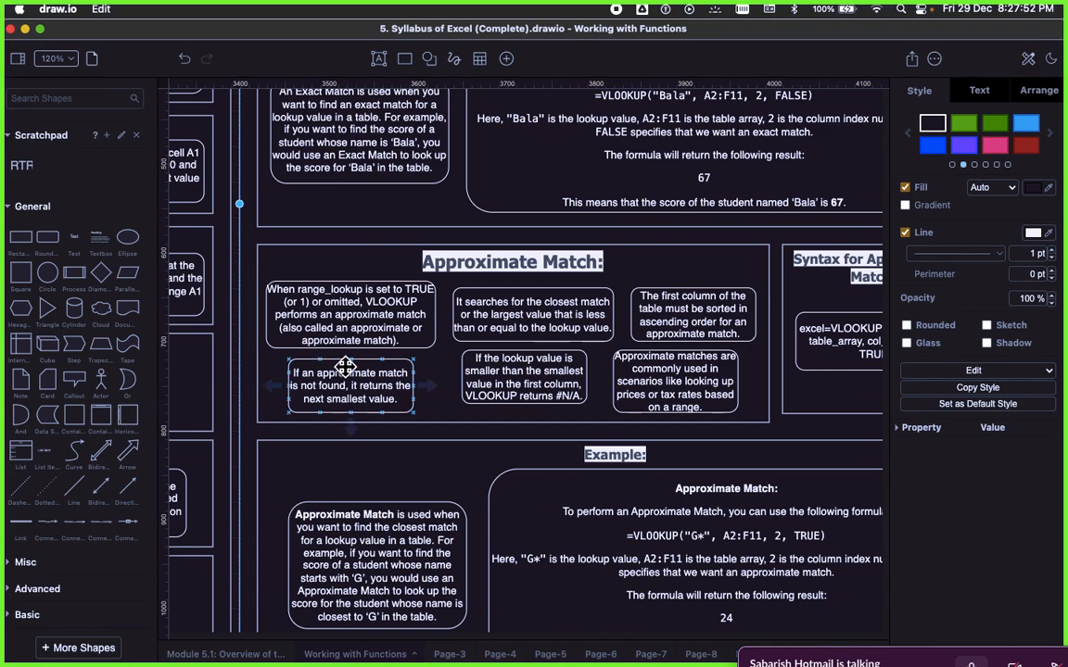
scroll(345, 366, "down", 2)
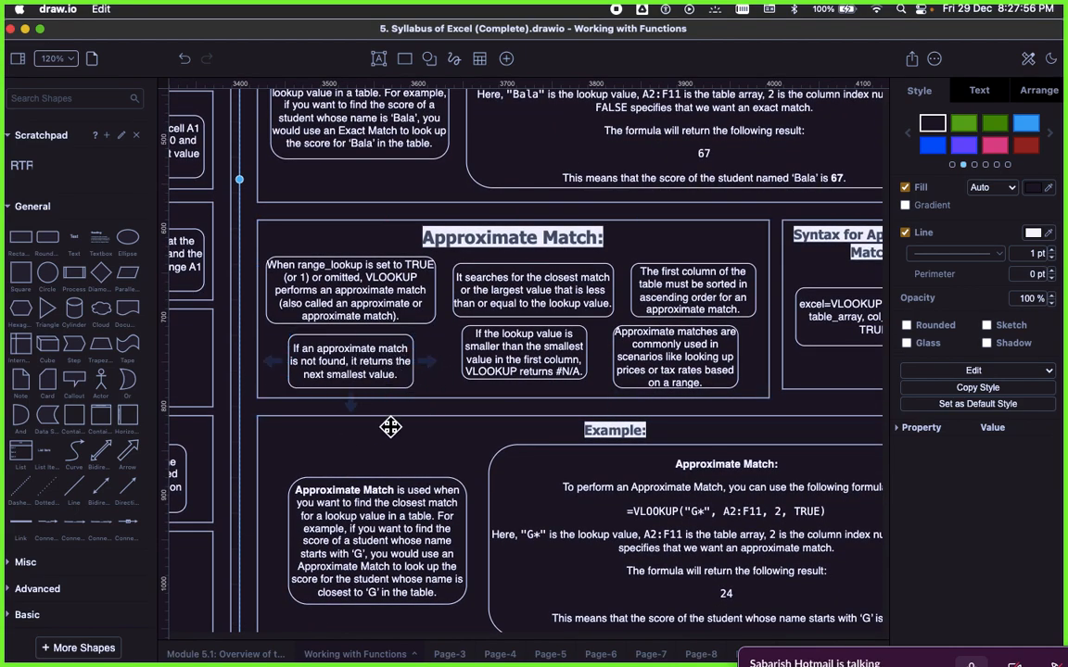
Switch back to the Excel workbook, change the lookup value in the M8 VLOOKUP formula to "98", and reselect the cell
key("super+Tab")
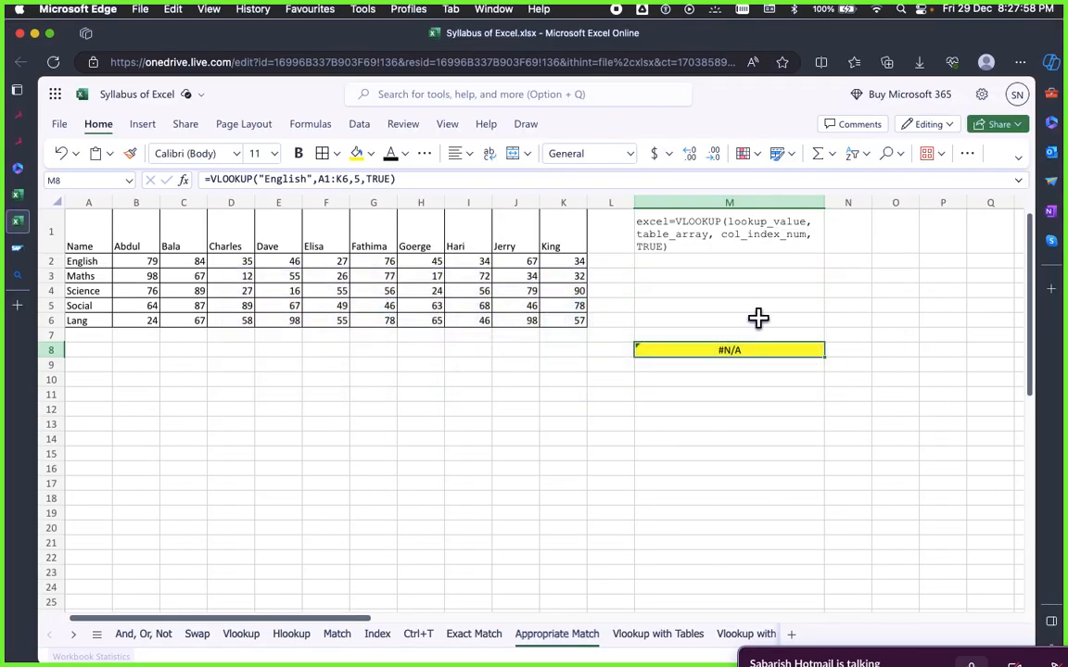
double_click(287, 179)
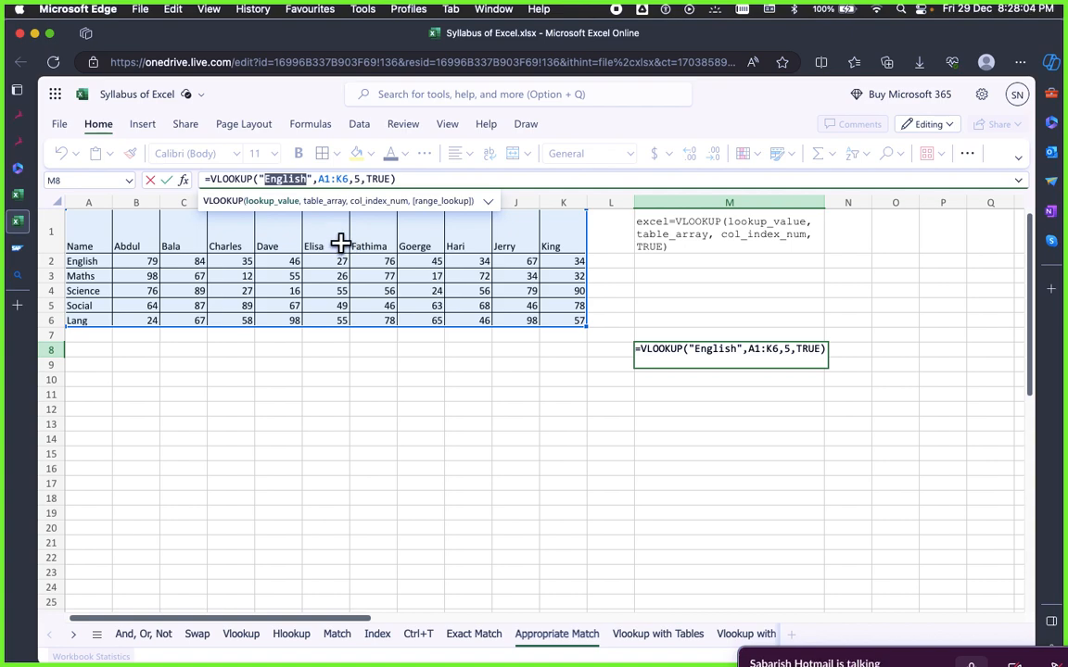
type("98")
key("Return")
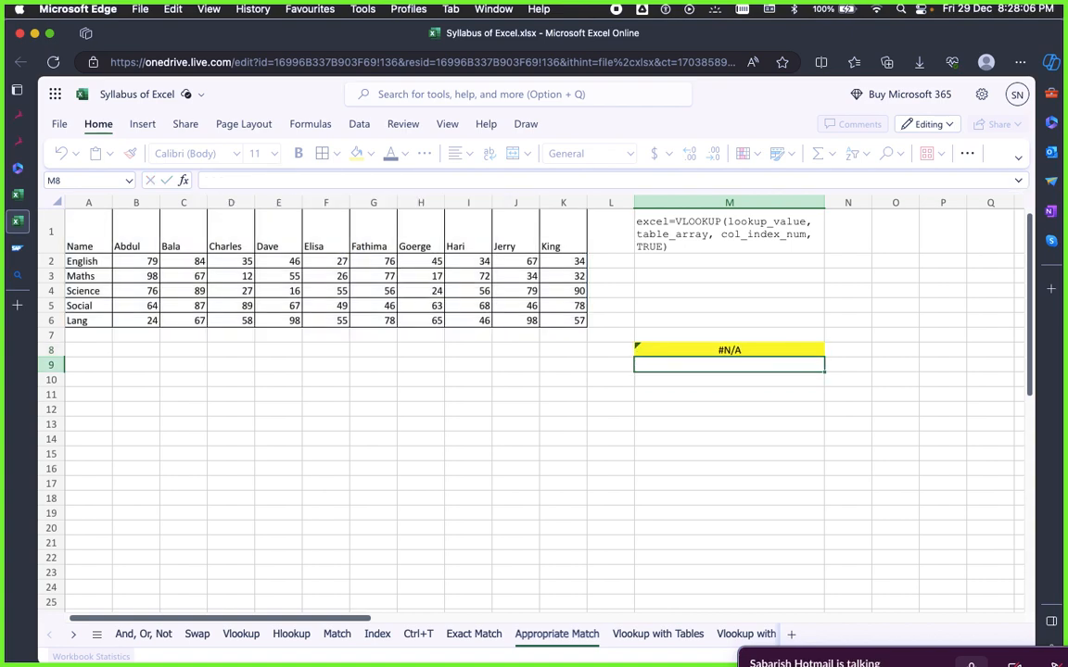
left_click(732, 352)
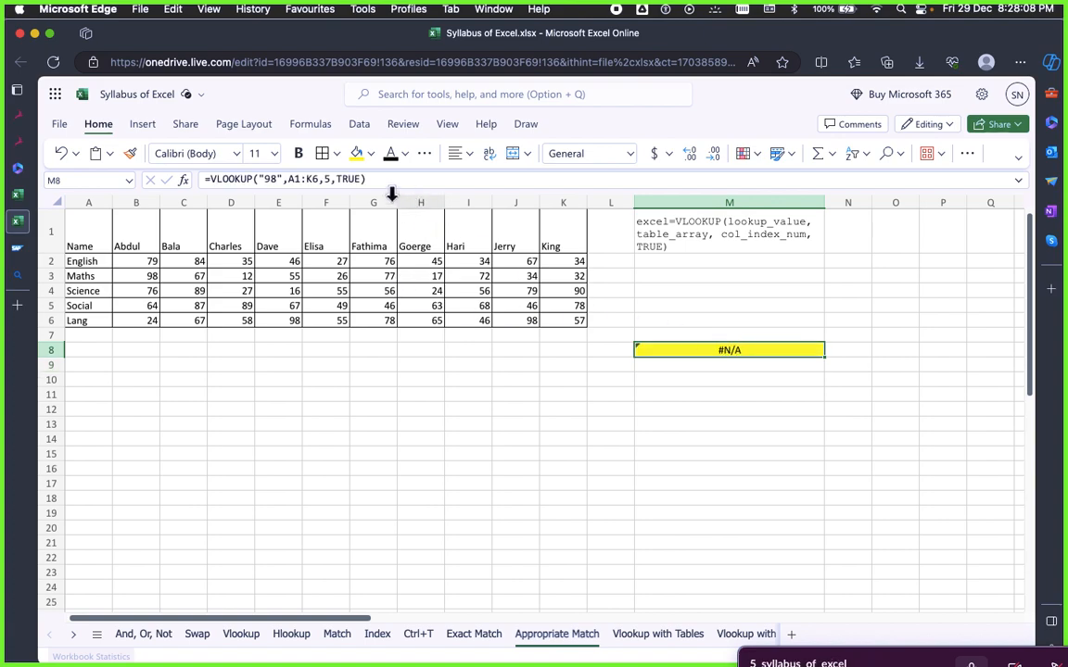
Change the lookup value in the M8 VLOOKUP formula to "16" and reselect the cell
left_click(277, 179)
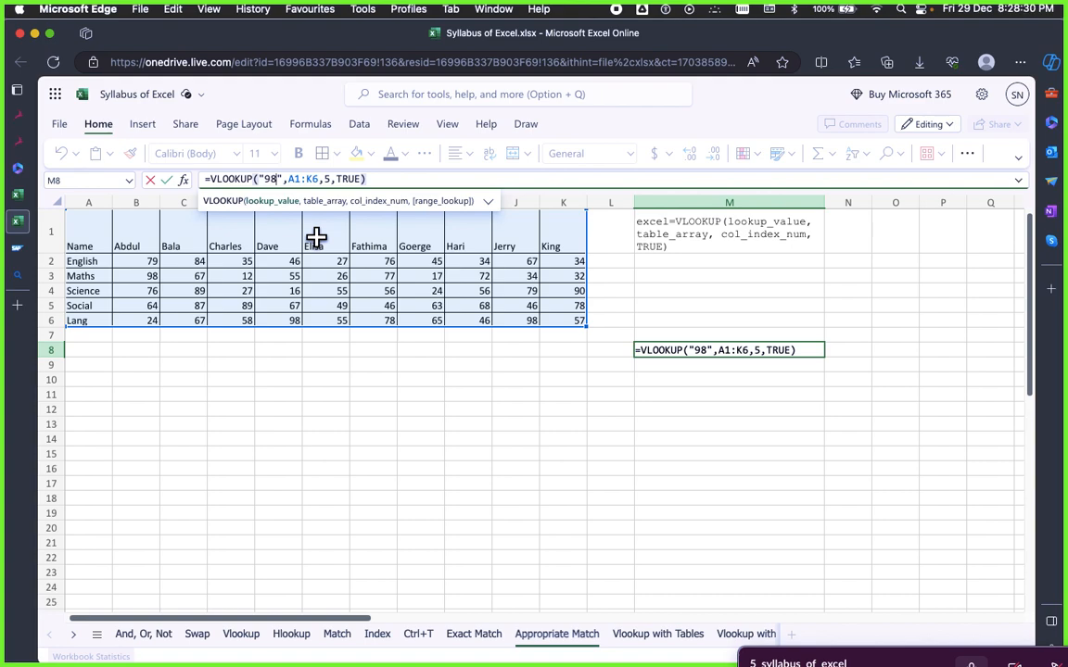
key("BackSpace")
key("BackSpace")
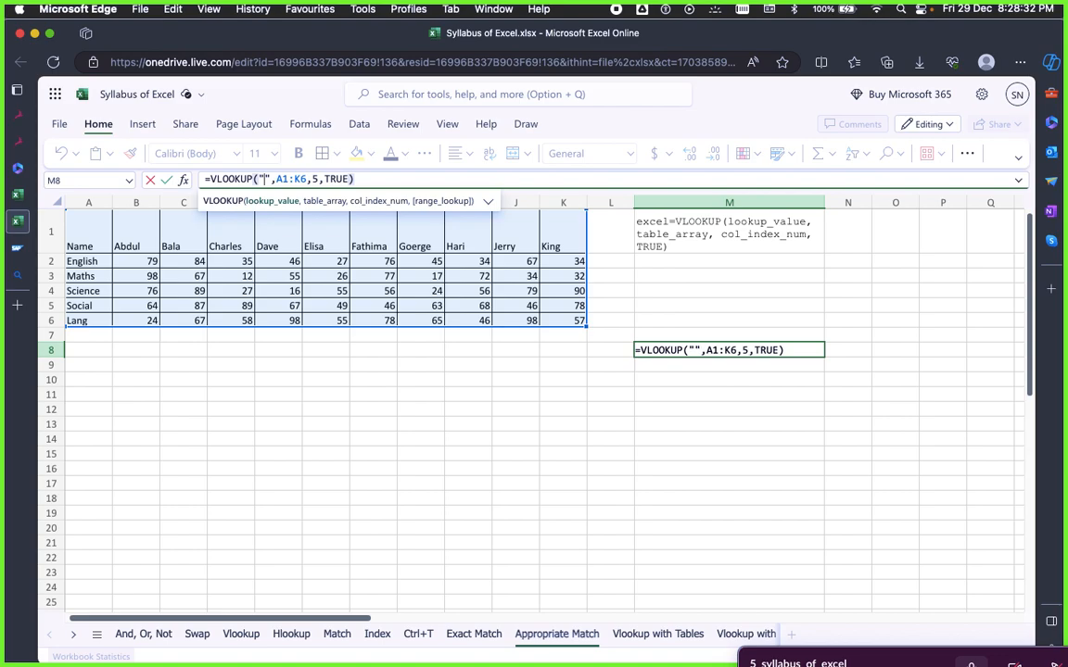
type("16")
key("Return")
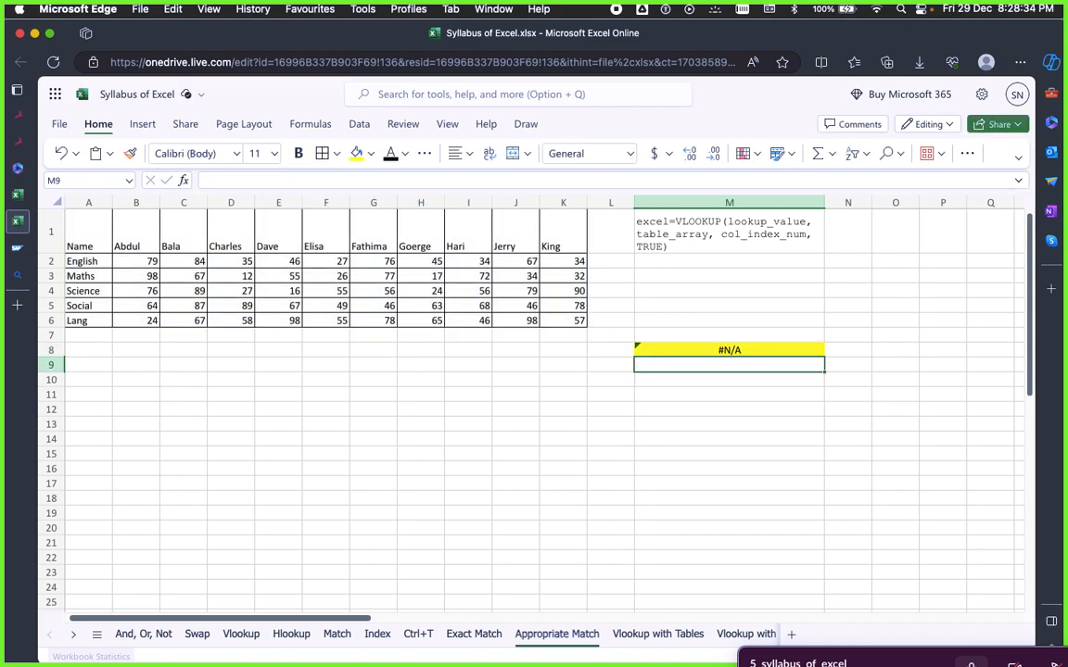
left_click(745, 392)
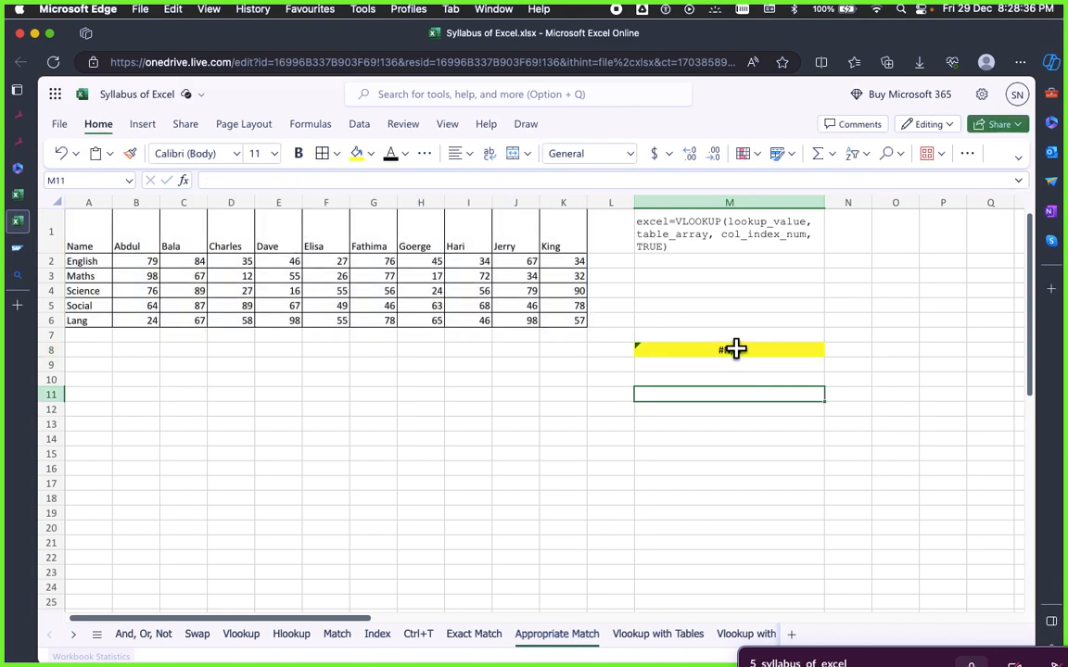
left_click(736, 348)
Switch to draw.io and review the Approximate Match notes on the closest value and the sorting of the first column
key("super+Tab")
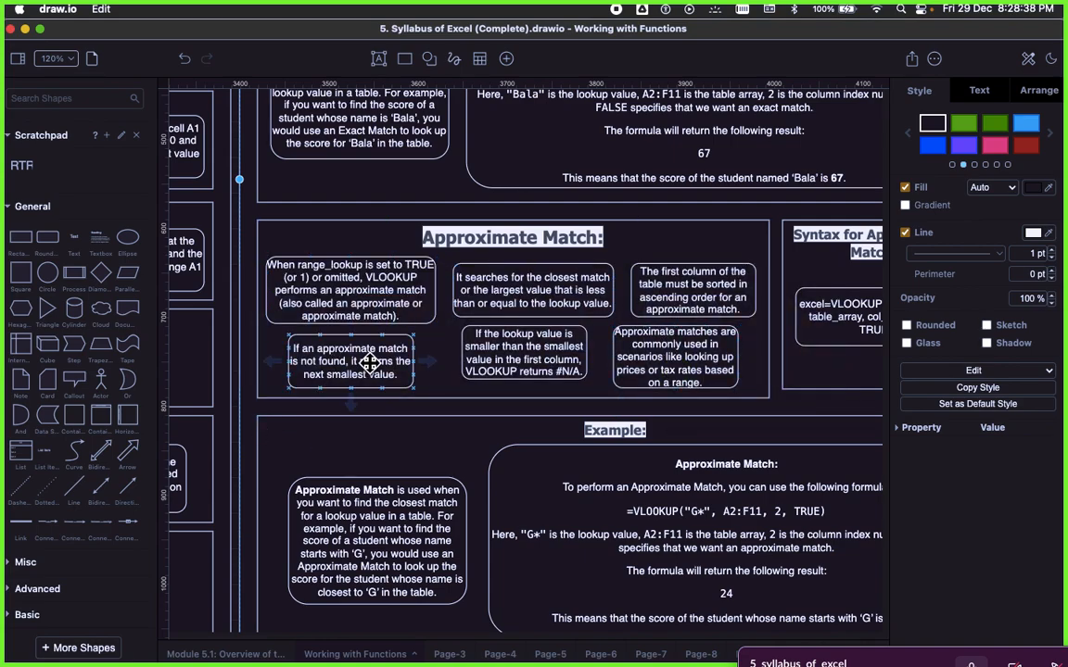
left_click(468, 287)
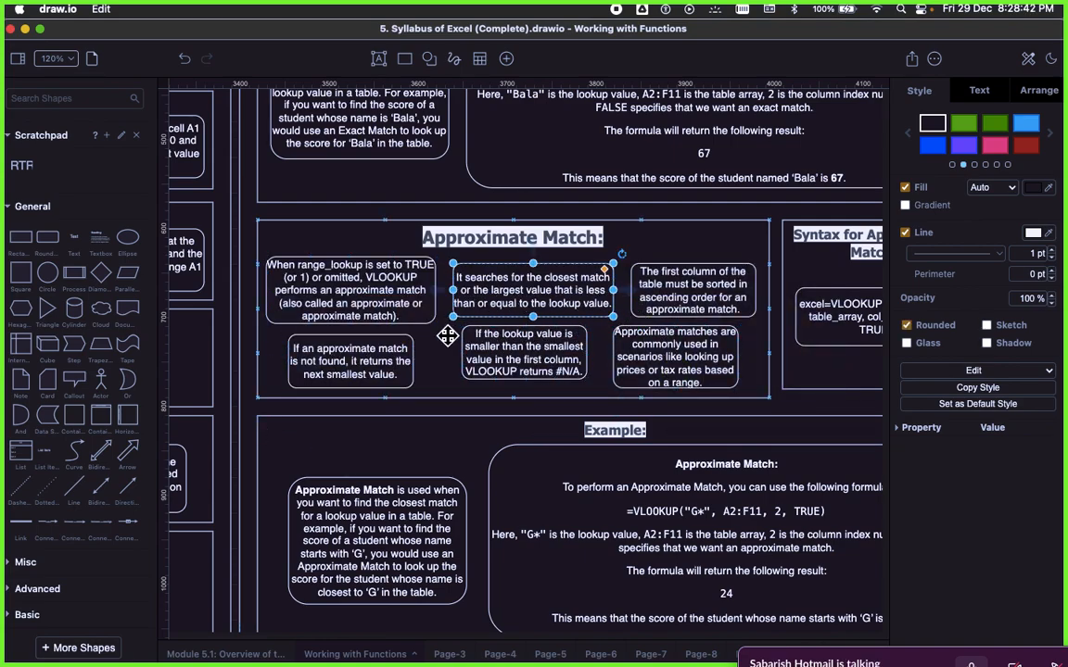
left_click(627, 334, "shift")
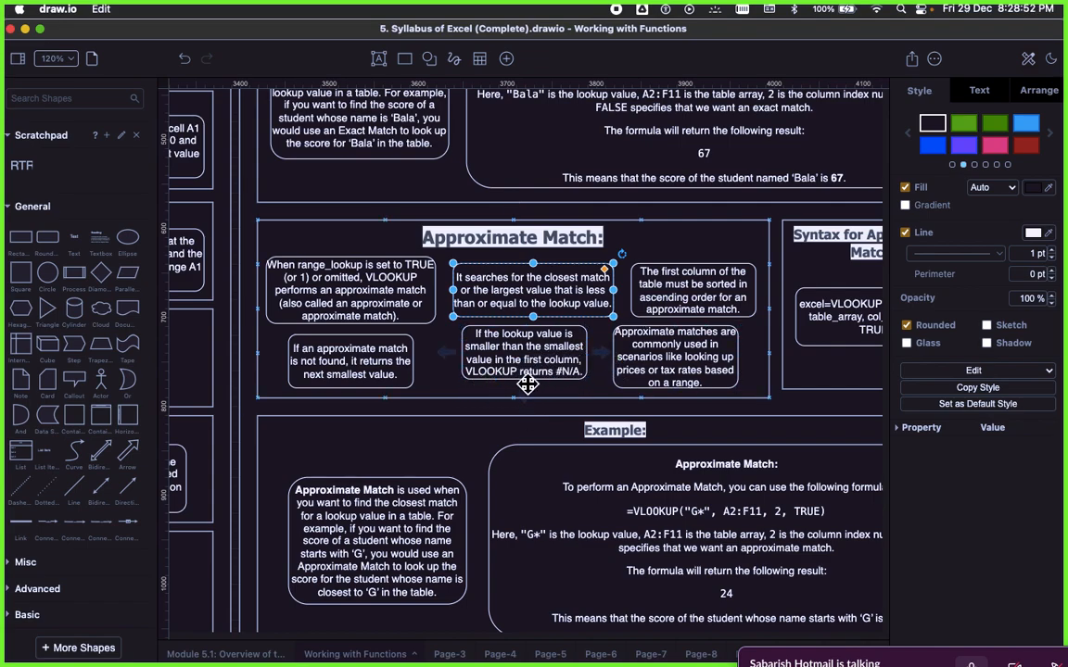
scroll(496, 374, "right", 5)
Return to the Excel workbook, set the lookup value in the M8 VLOOKUP formula to "46" with table array A1:K6, and reselect the cell
key("super+Tab")
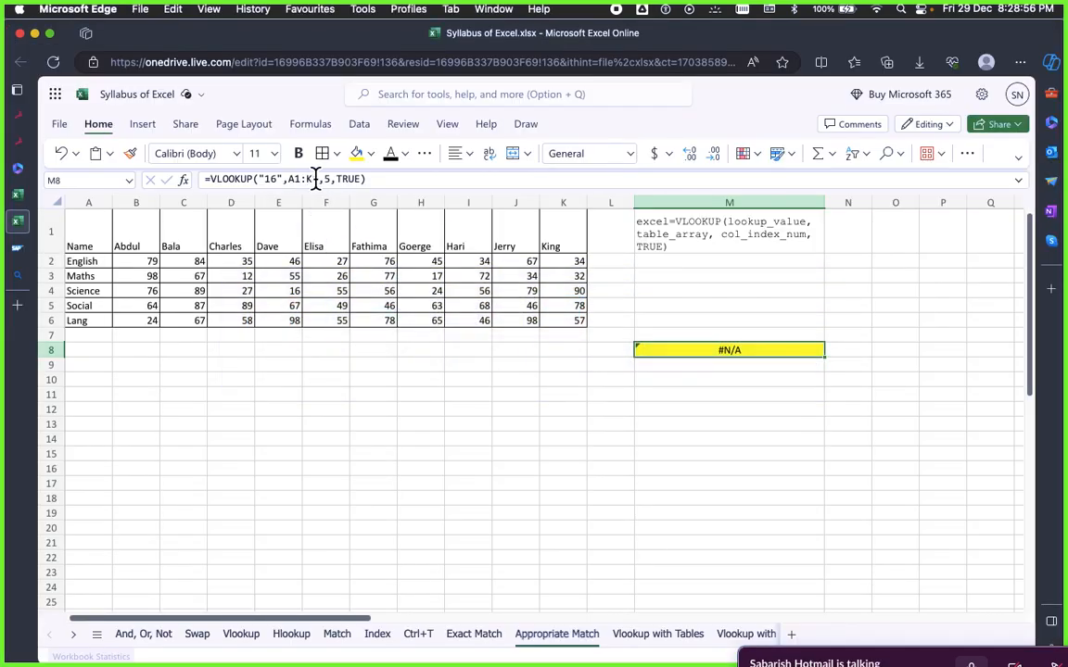
left_click(315, 179)
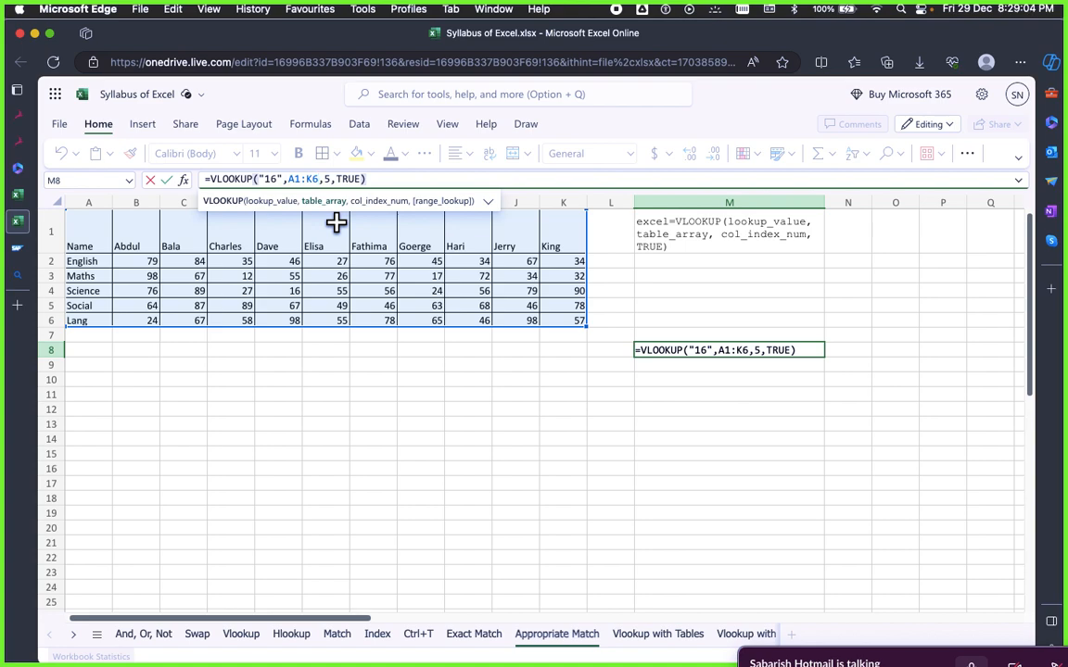
key("BackSpace")
type("6")
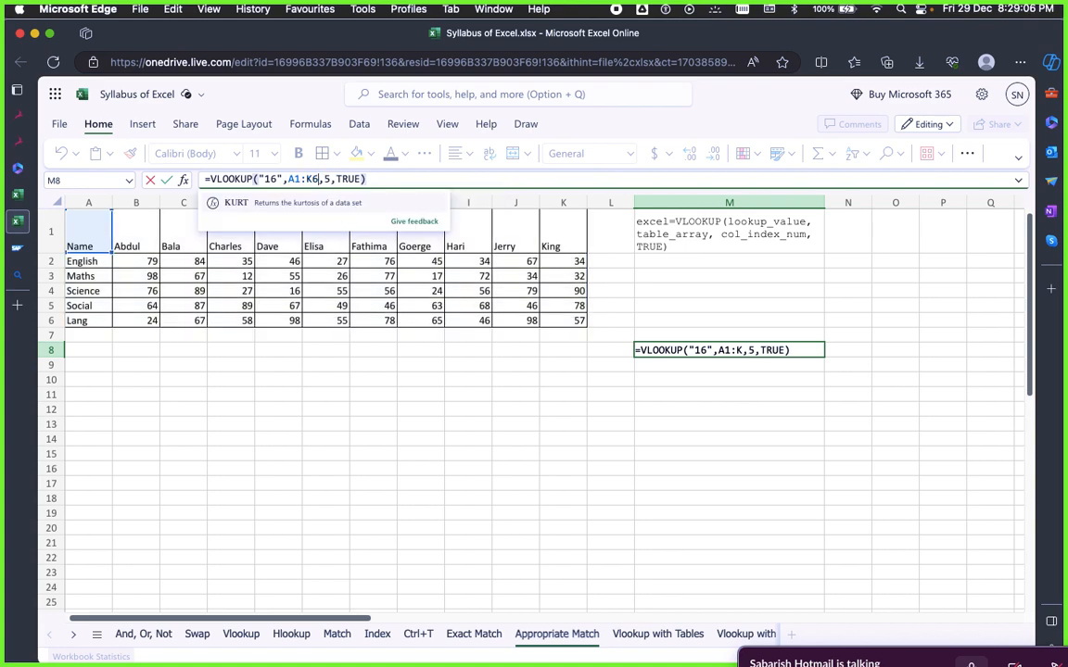
left_click(319, 180)
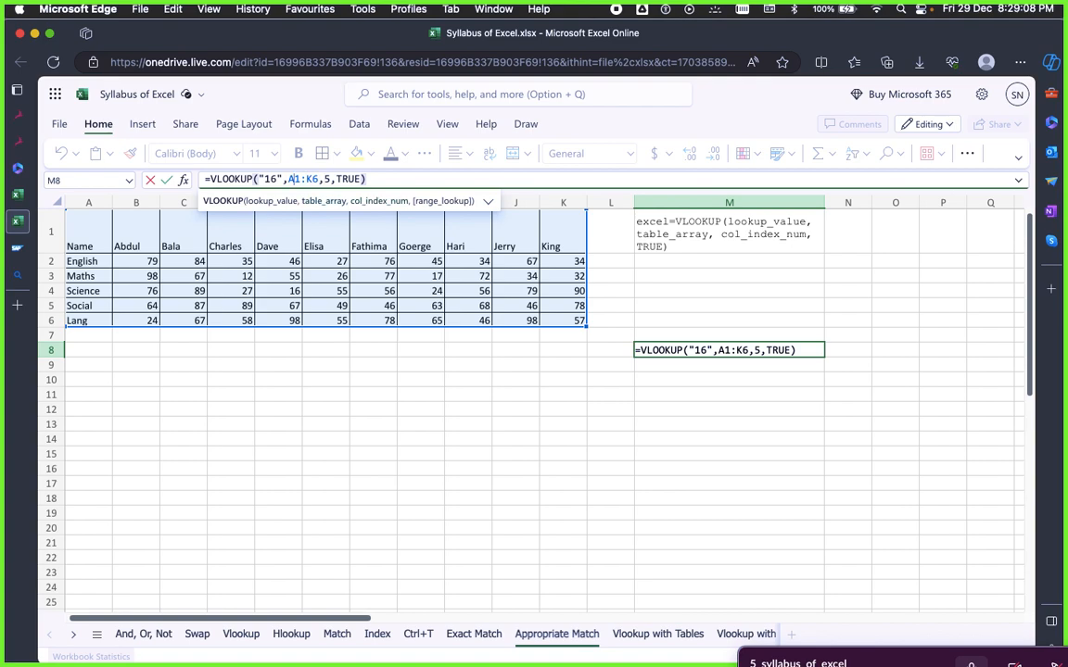
key("BackSpace")
type("4")
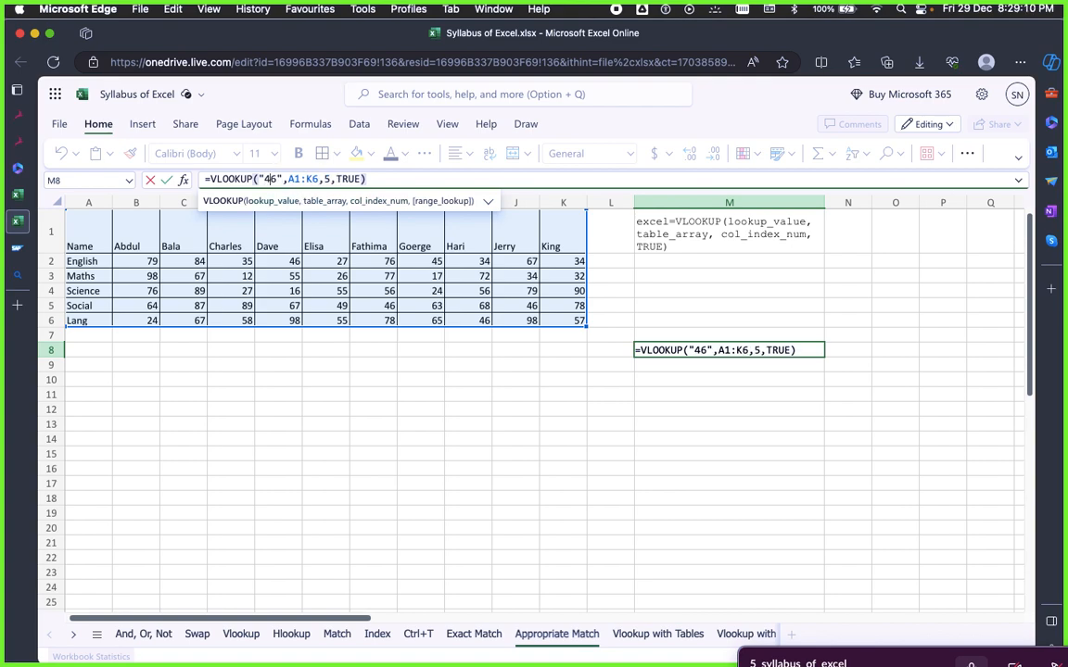
key("Return")
left_click(729, 350)
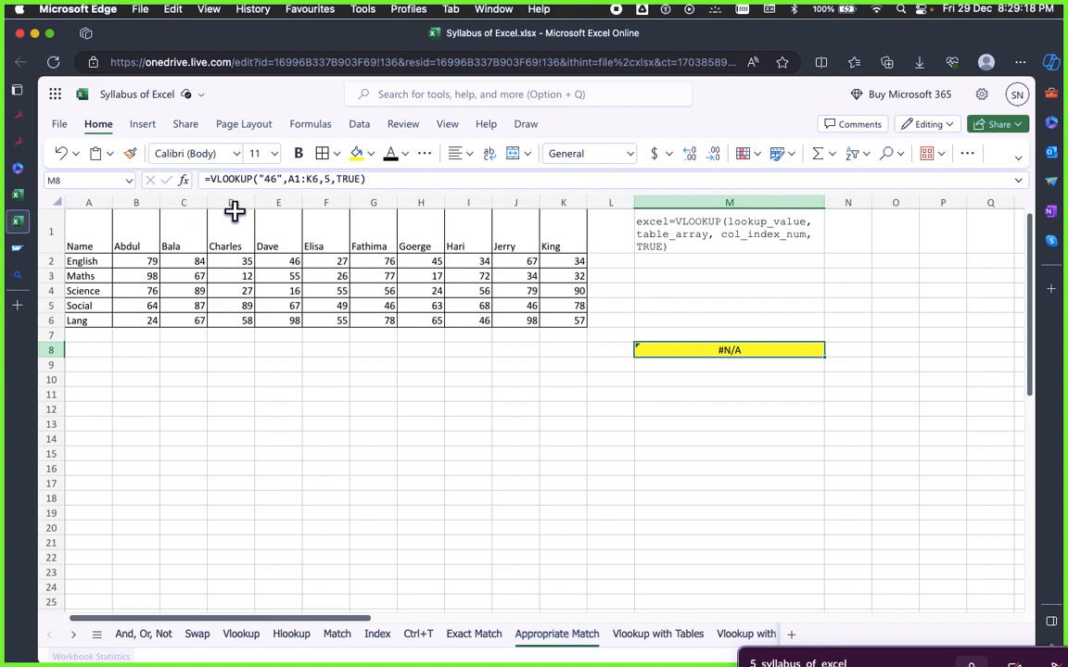
Highlight the marks in column E from E2 downward to compare them with the lookup value, and reselect M8
left_click_drag(284, 260, 286, 309)
left_click(305, 424)
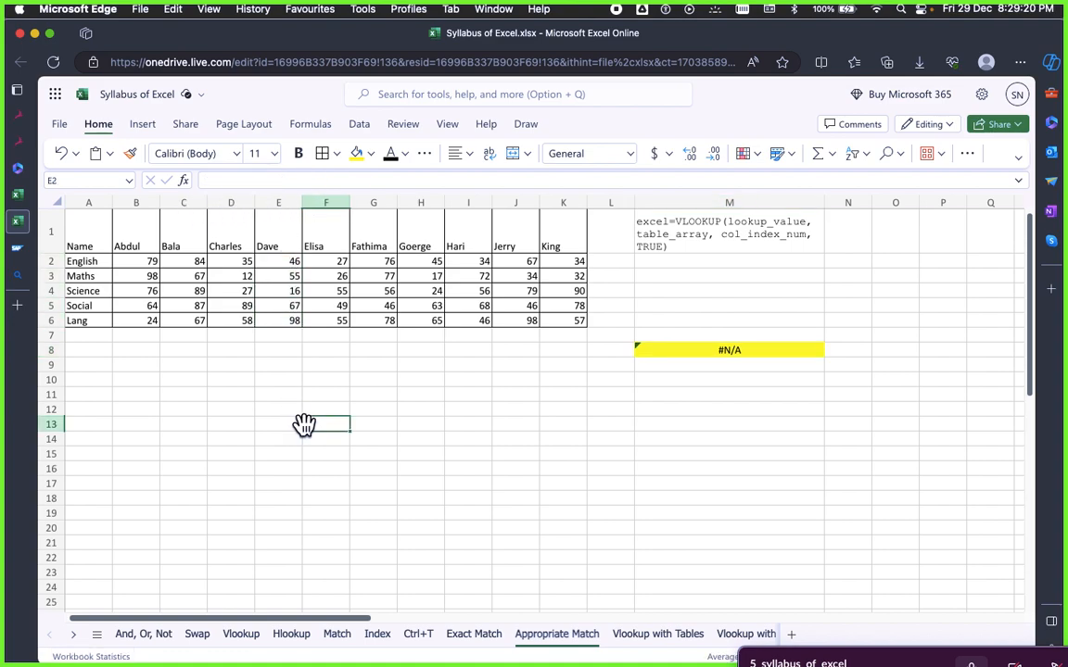
left_click_drag(291, 259, 289, 308)
left_click(710, 338)
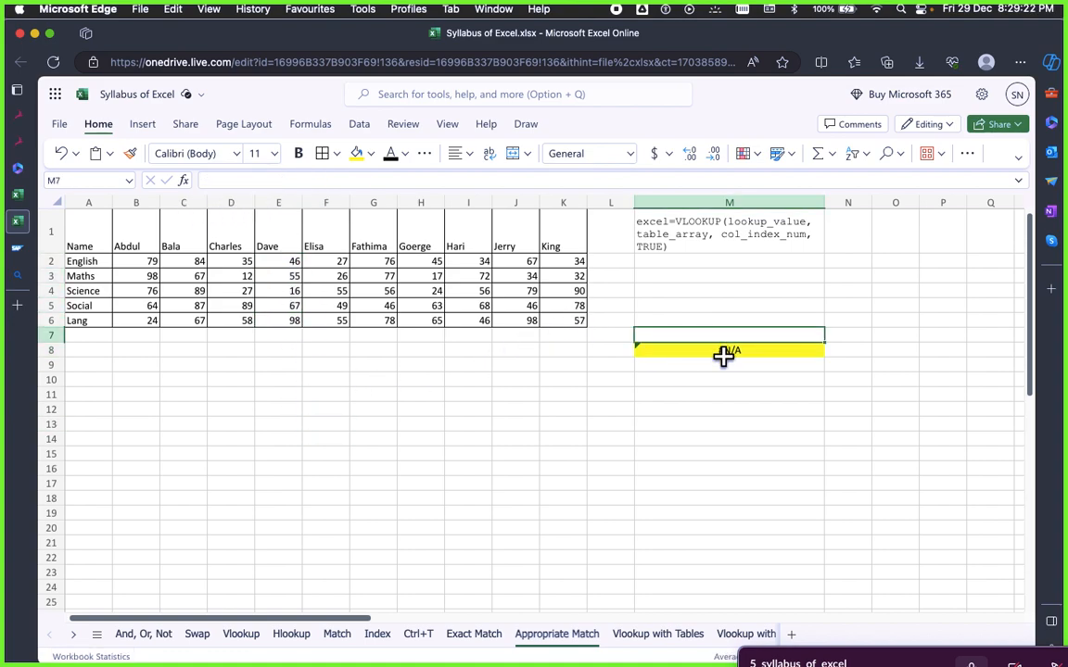
left_click(724, 358)
left_click(722, 352)
Switch to draw.io and review the Approximate Match notes on range-based scenarios, the formula syntax and the example
key("super+Tab")
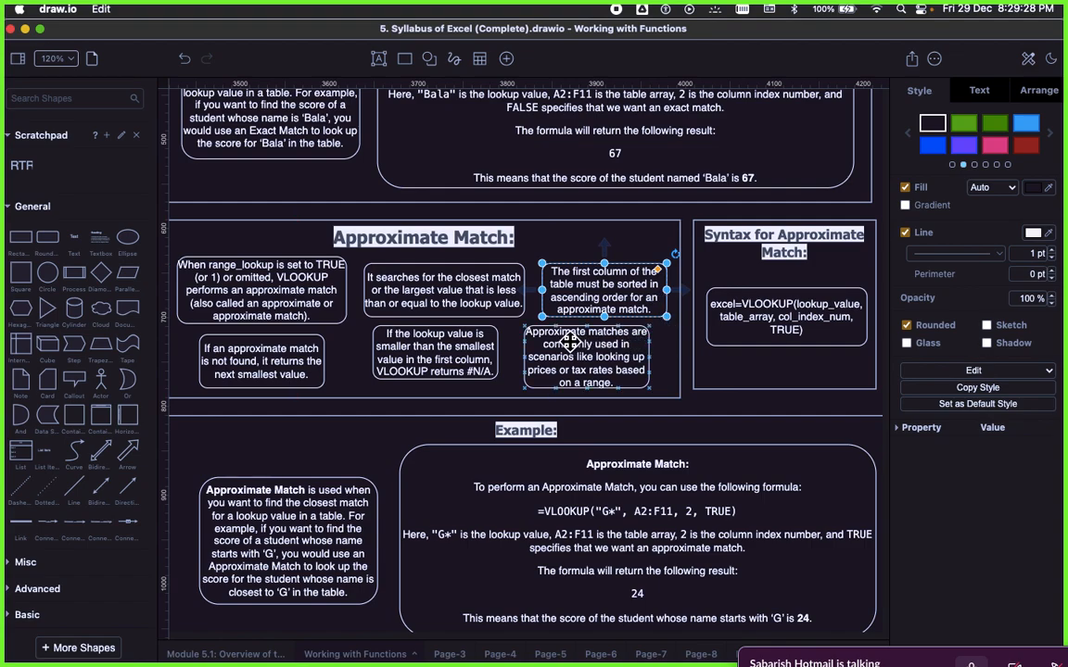
left_click(576, 455)
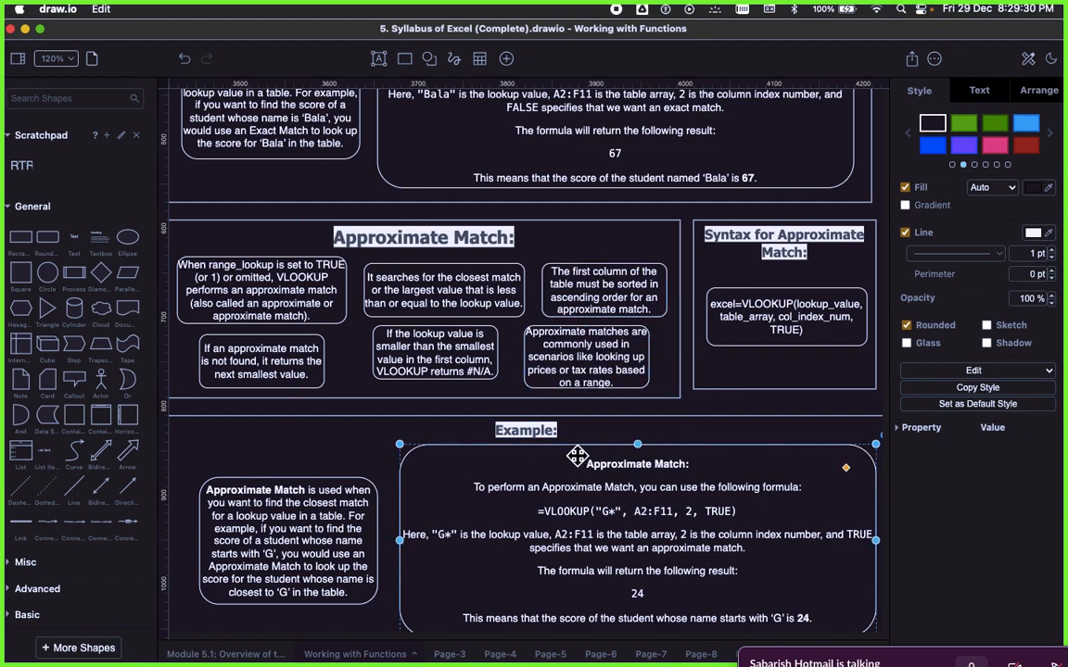
left_click(532, 335)
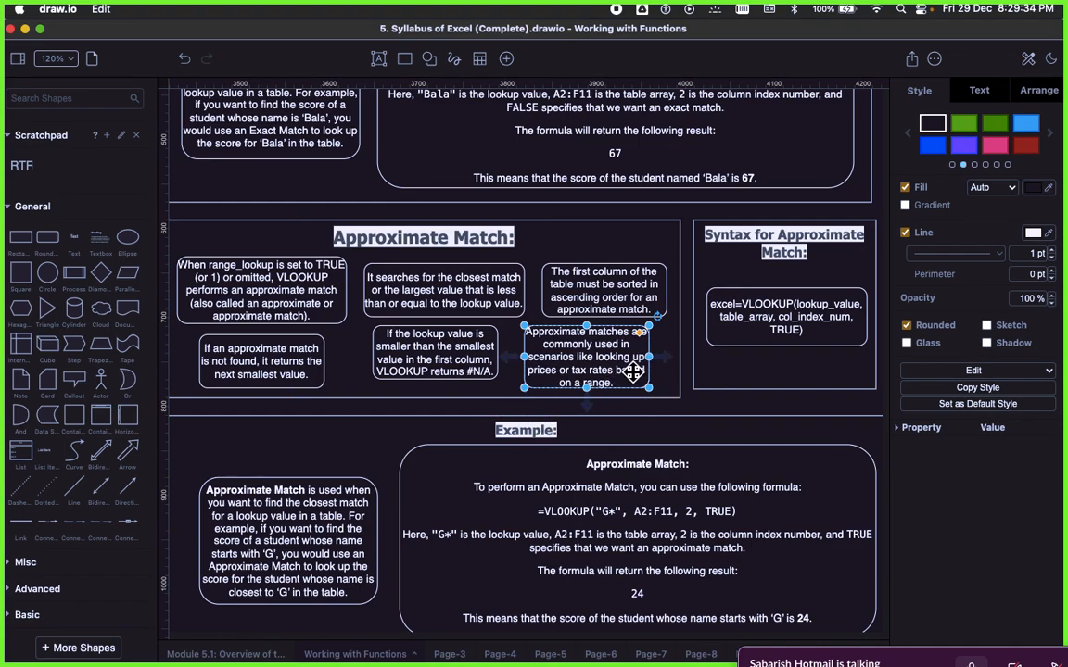
scroll(469, 438, "right", 5)
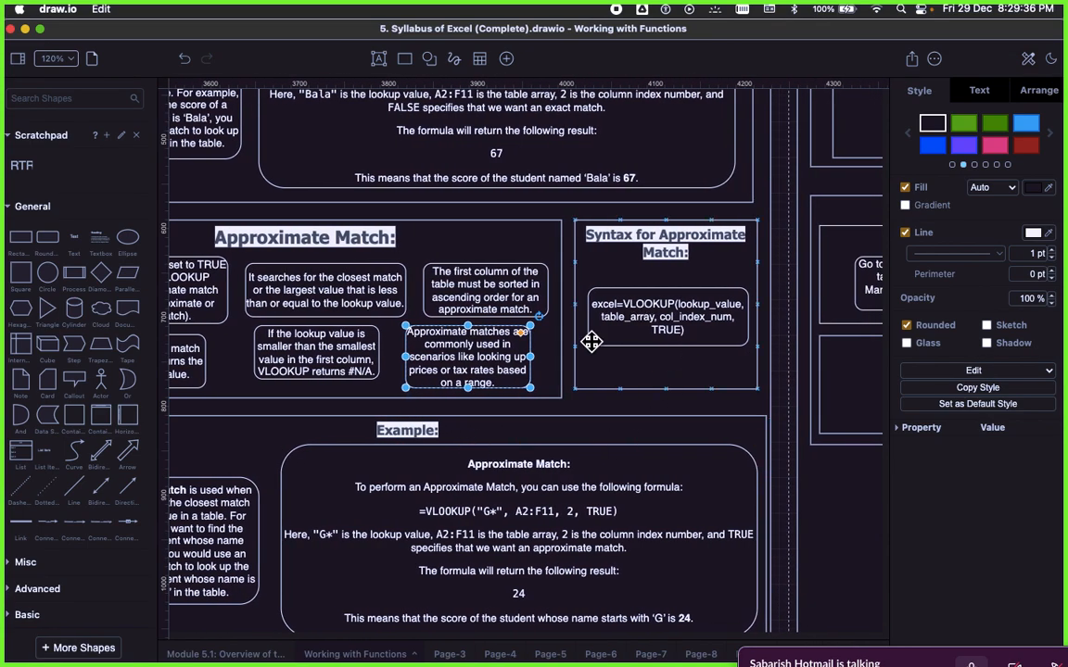
left_click(607, 293)
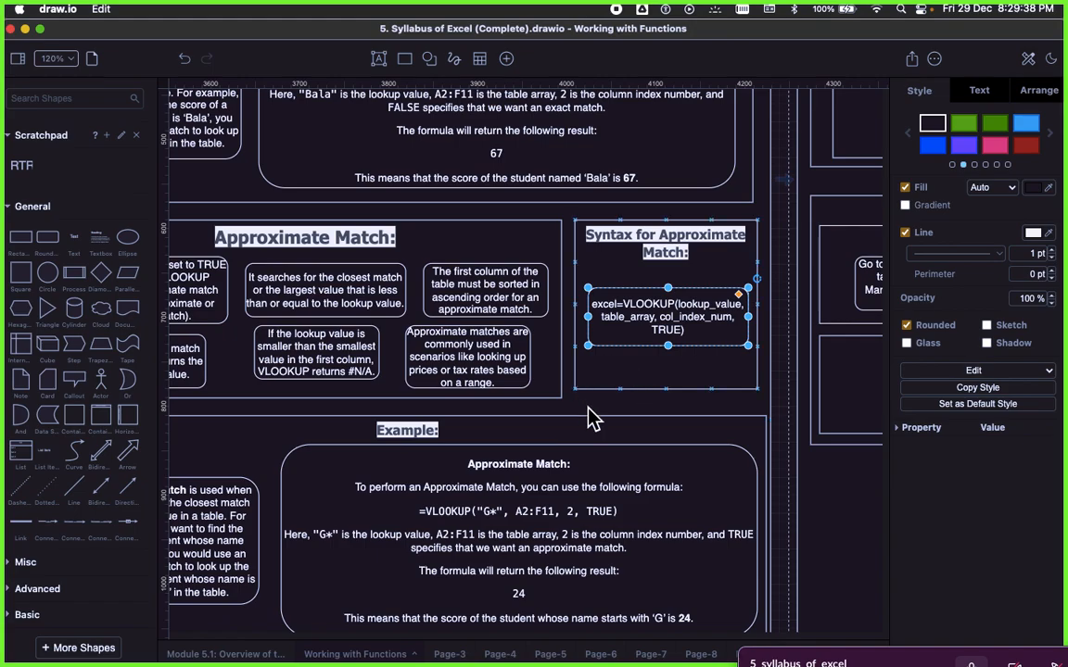
scroll(410, 429, "right", 4)
scroll(414, 414, "down", 2)
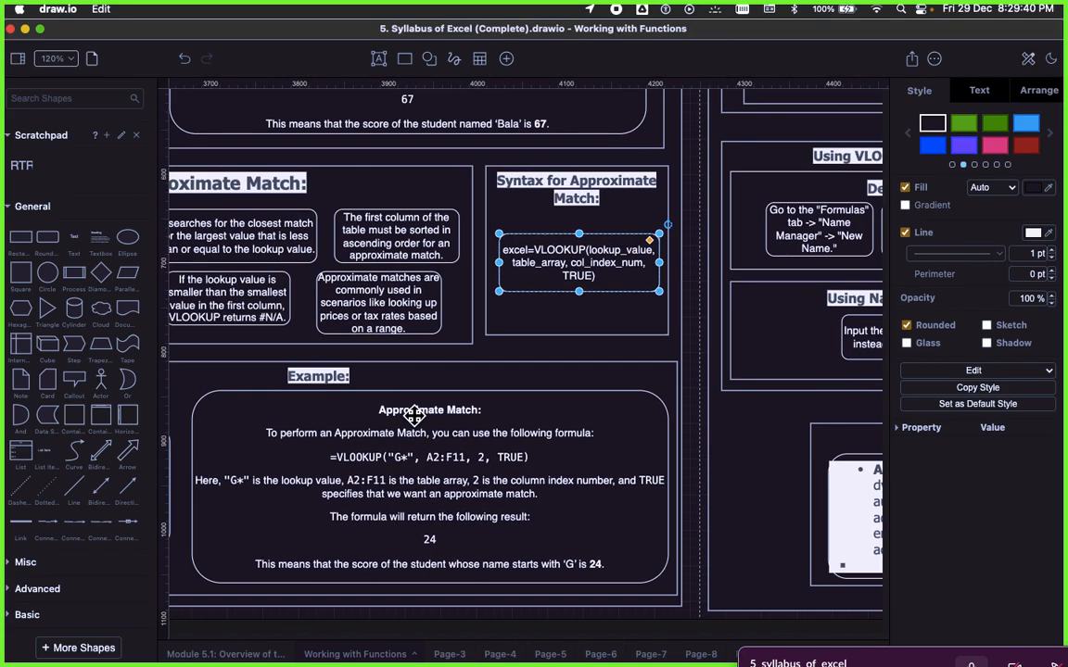
scroll(417, 414, "left", 6)
scroll(482, 389, "left", 6)
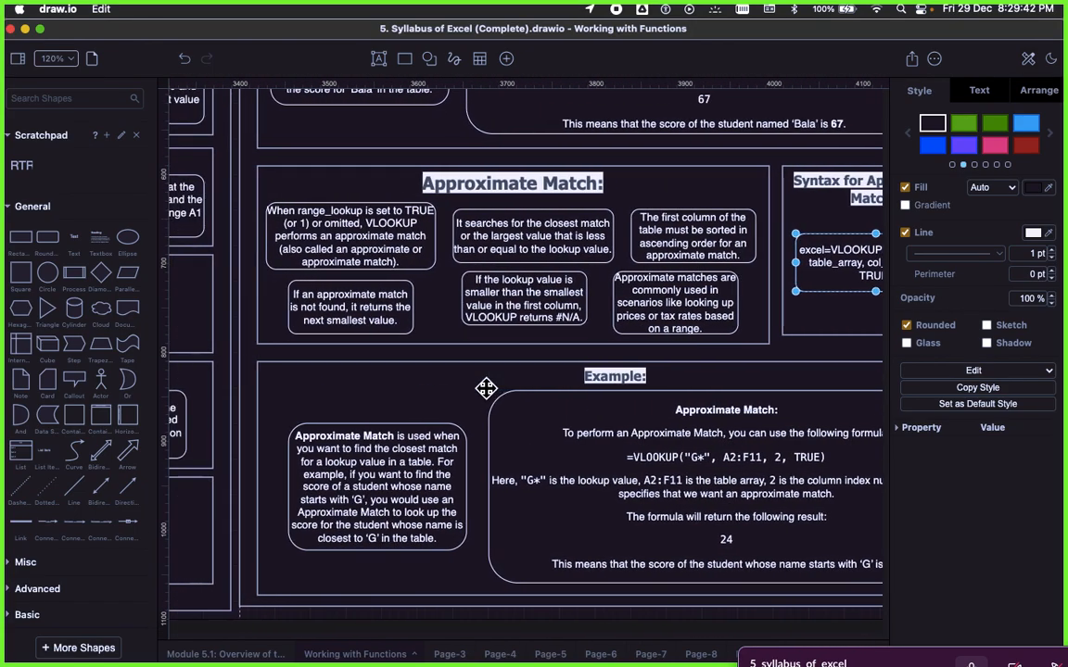
scroll(540, 384, "right", 5)
scroll(540, 384, "down", 3)
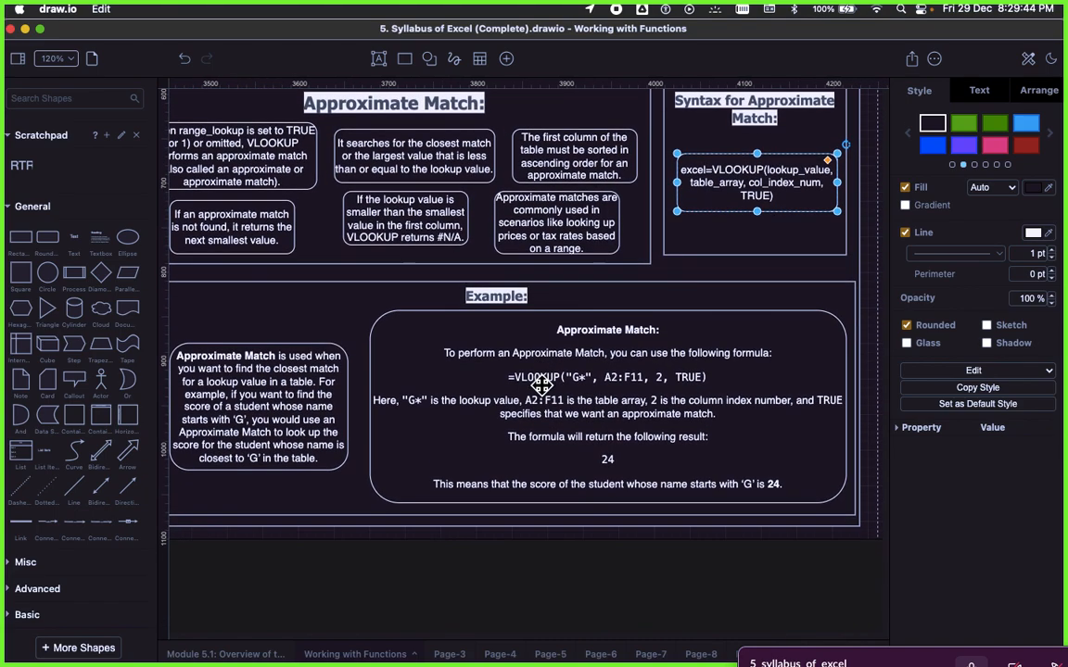
scroll(540, 383, "down", 1)
Copy the formula =VLOOKUP("G*", A2:F11, 2, TRUE) from the Approximate Match example box
left_click(524, 357)
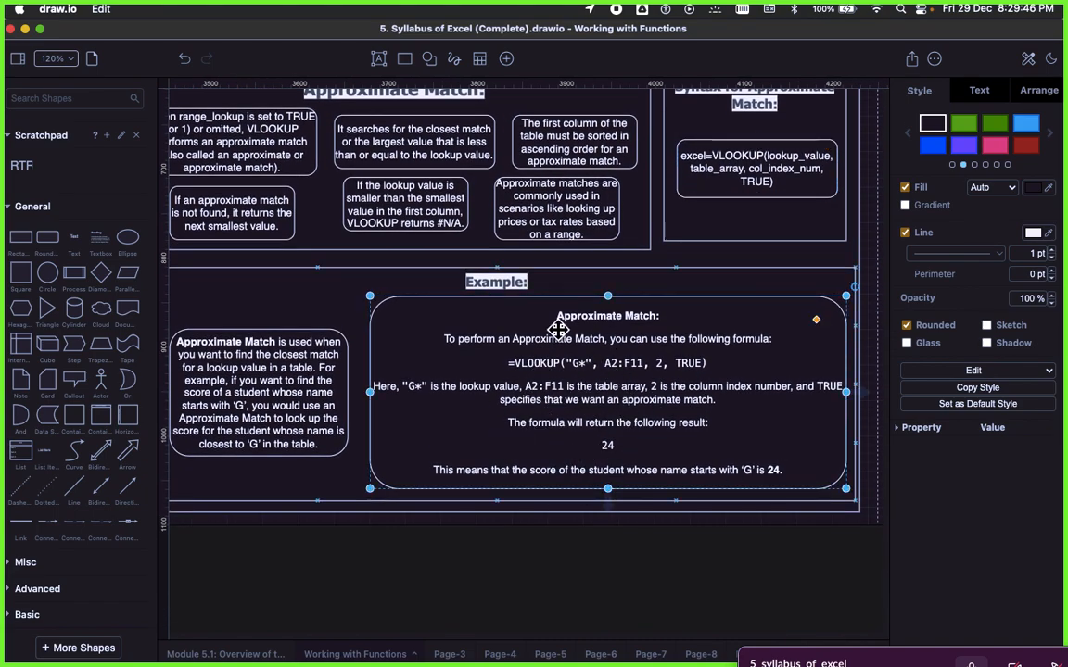
double_click(604, 434)
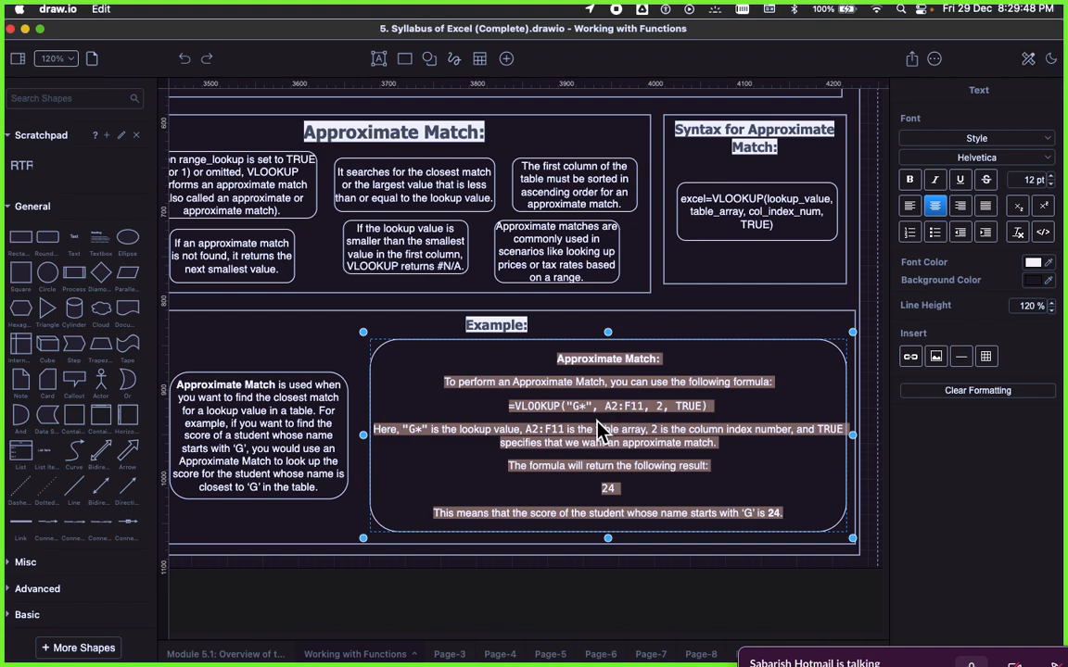
left_click(621, 417)
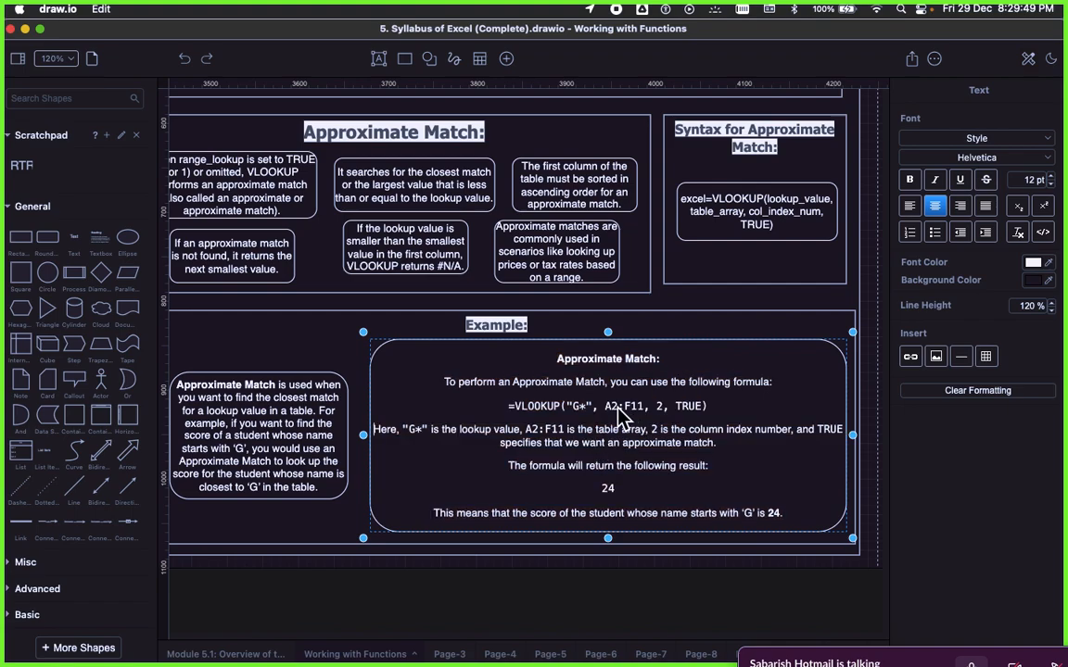
double_click(524, 410)
left_click(506, 410)
left_click_drag(504, 407, 707, 407)
Switch to the Excel workbook, paste the copied example formula into M3, and reselect that cell
key("super+Tab")
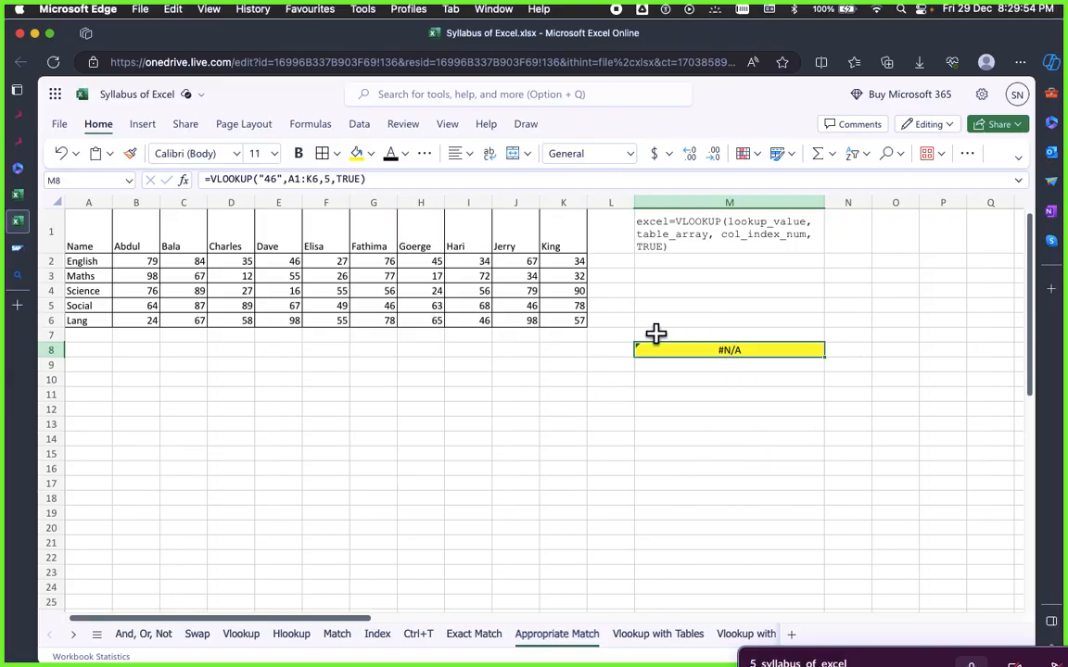
left_click(686, 272)
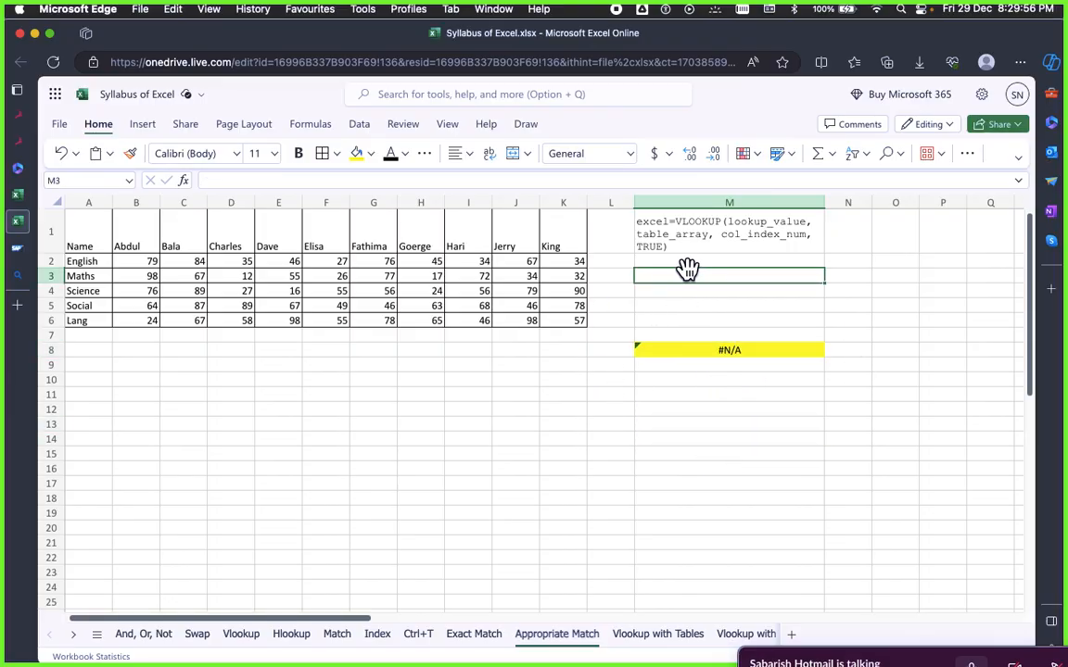
left_click(762, 439)
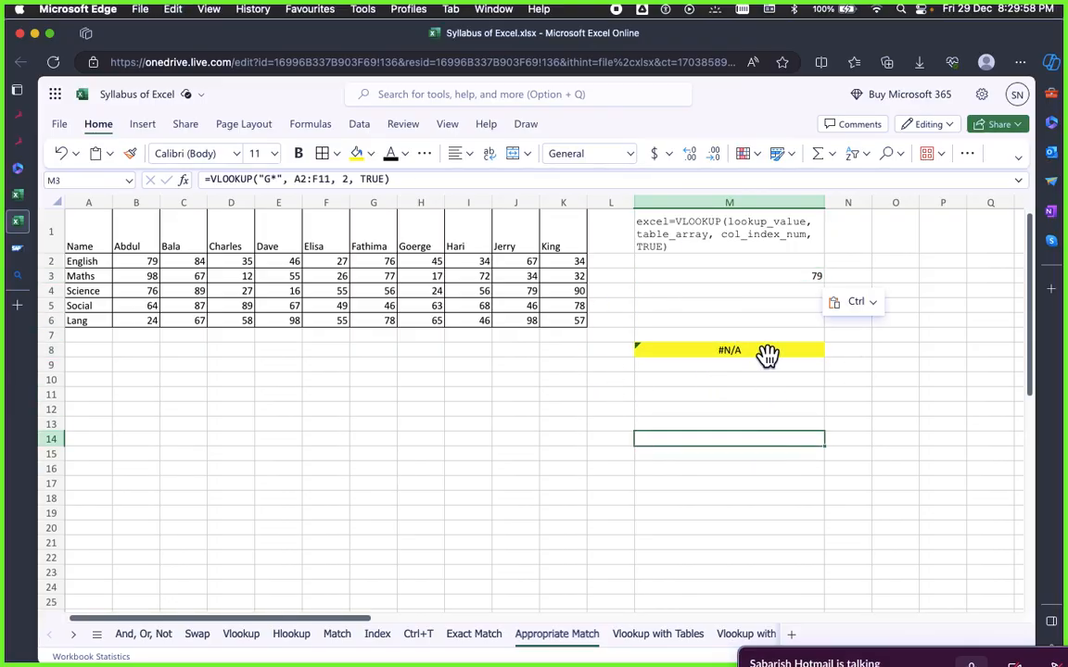
left_click(741, 278)
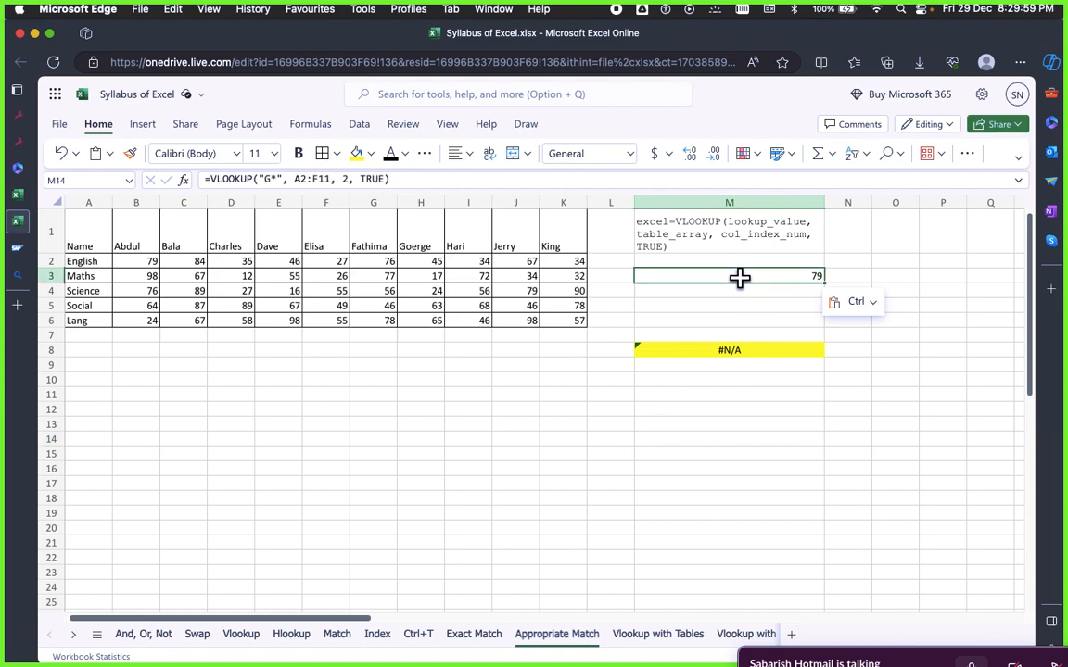
Enclose the formula in M3 in double quotes so it is kept as reference text
left_click(251, 194)
key("Home")
type("'")
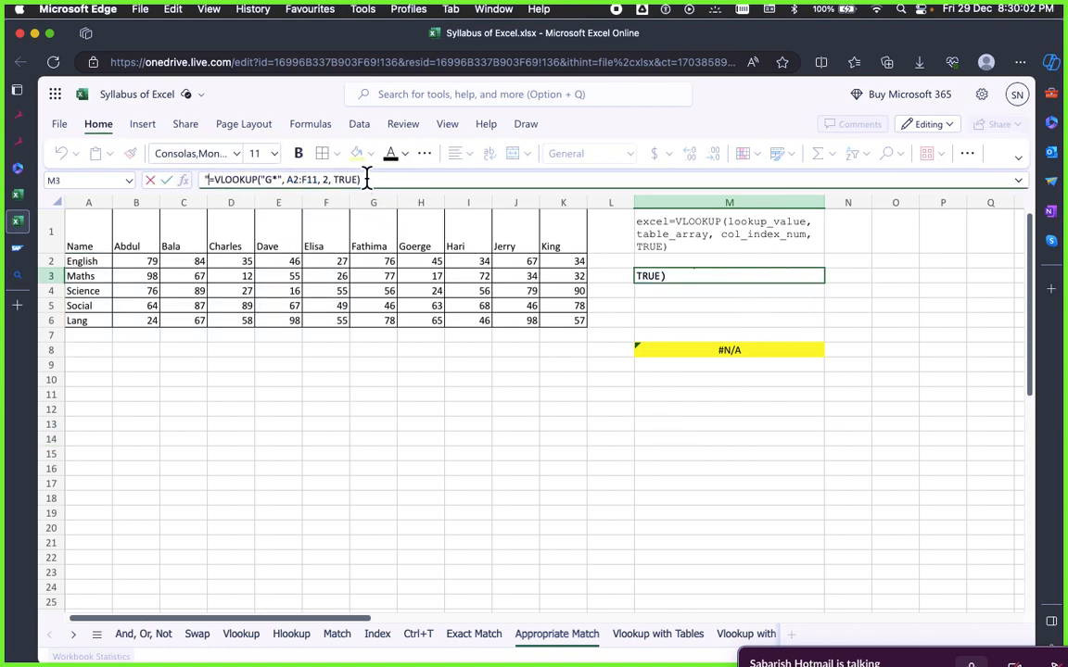
key("Return")
key("Return")
key("Return")
key("Return")
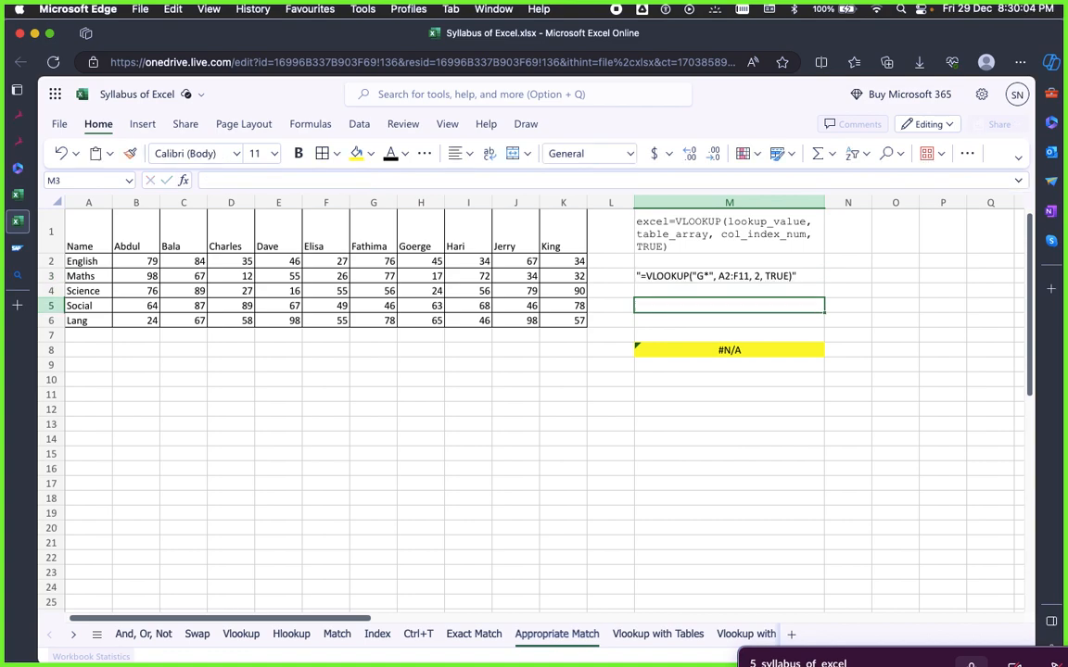
Start a new VLOOKUP formula in yellow cell M8 with "K*" as the lookup value
key("Down")
key("Up")
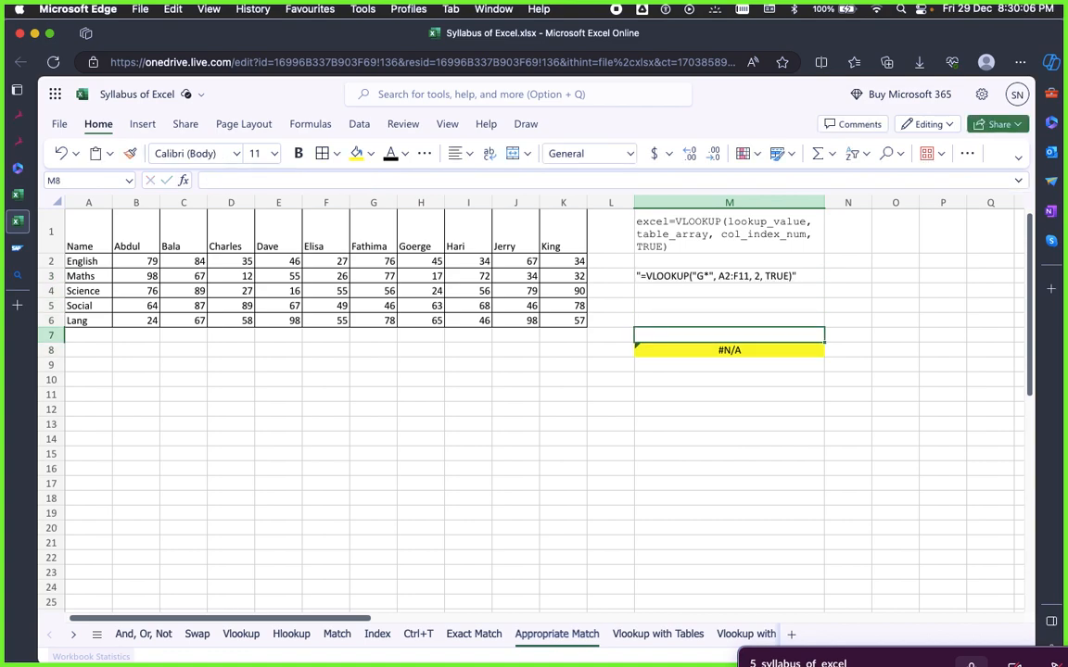
key("Down")
type("=V")
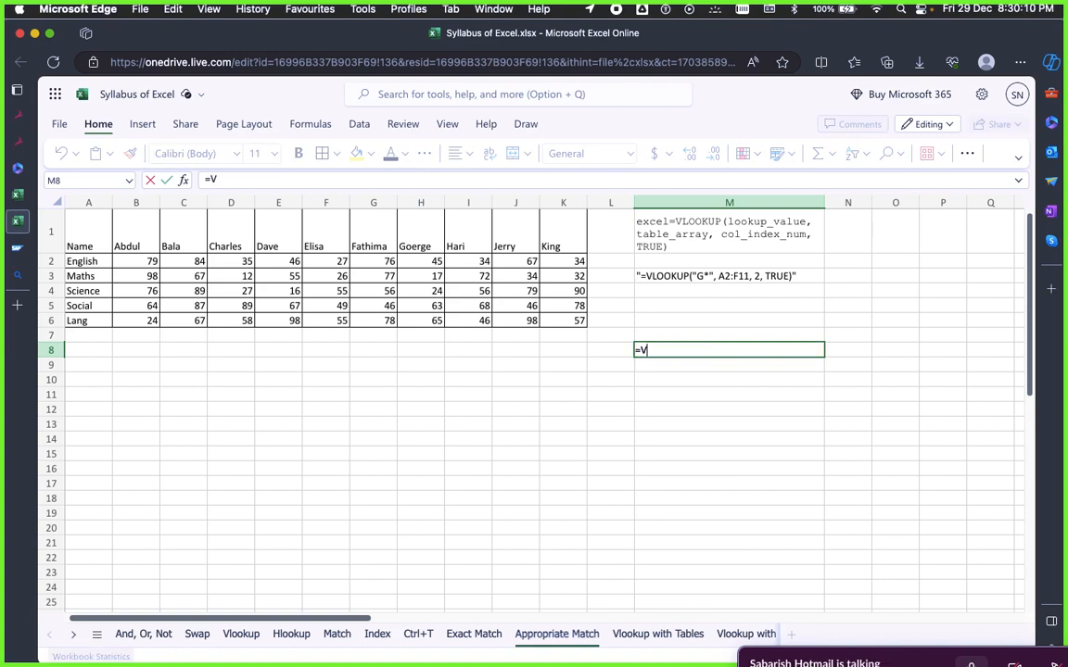
type("lok")
key("BackSpace")
type("ok")
key("Tab")
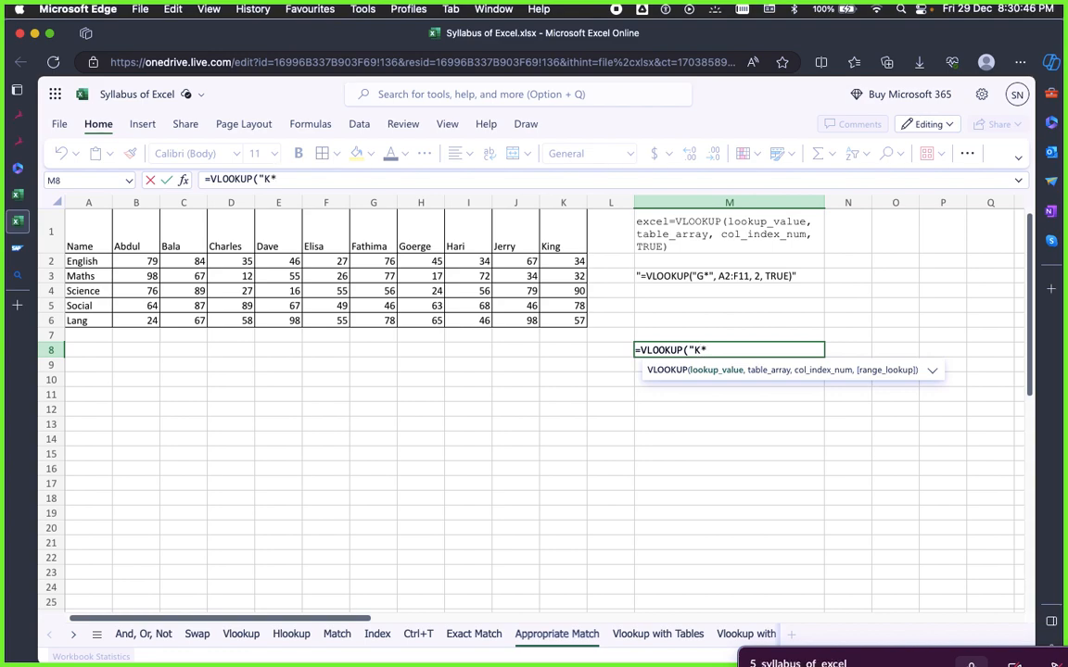
Complete the M8 VLOOKUP with table array A1:K6, column index 11 and range lookup TRUE
type(",")
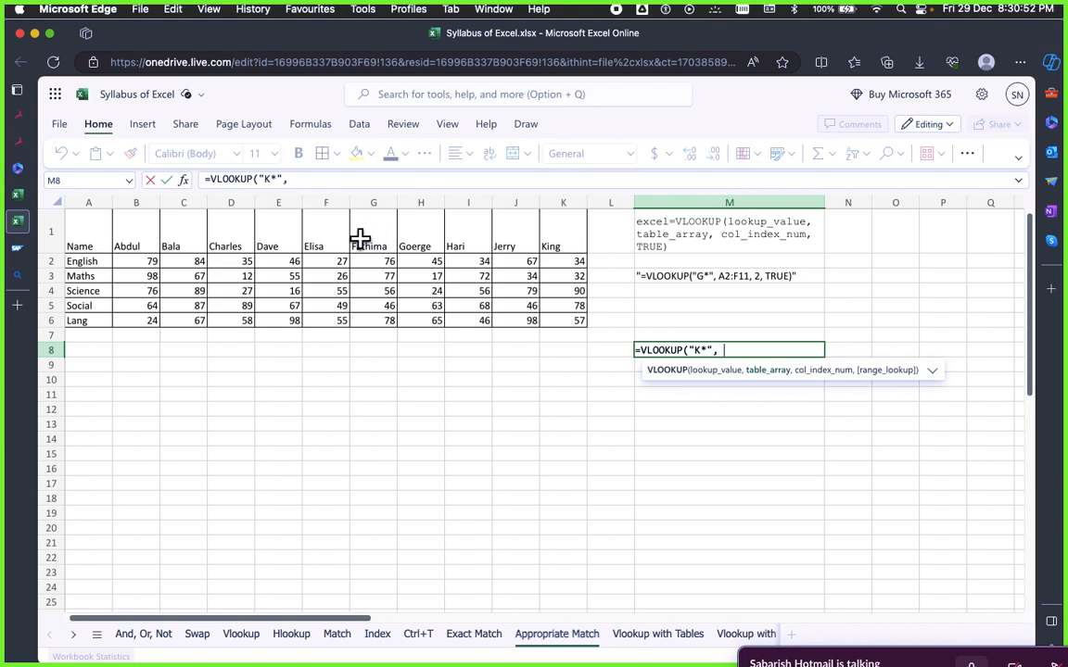
left_click_drag(91, 234, 593, 329)
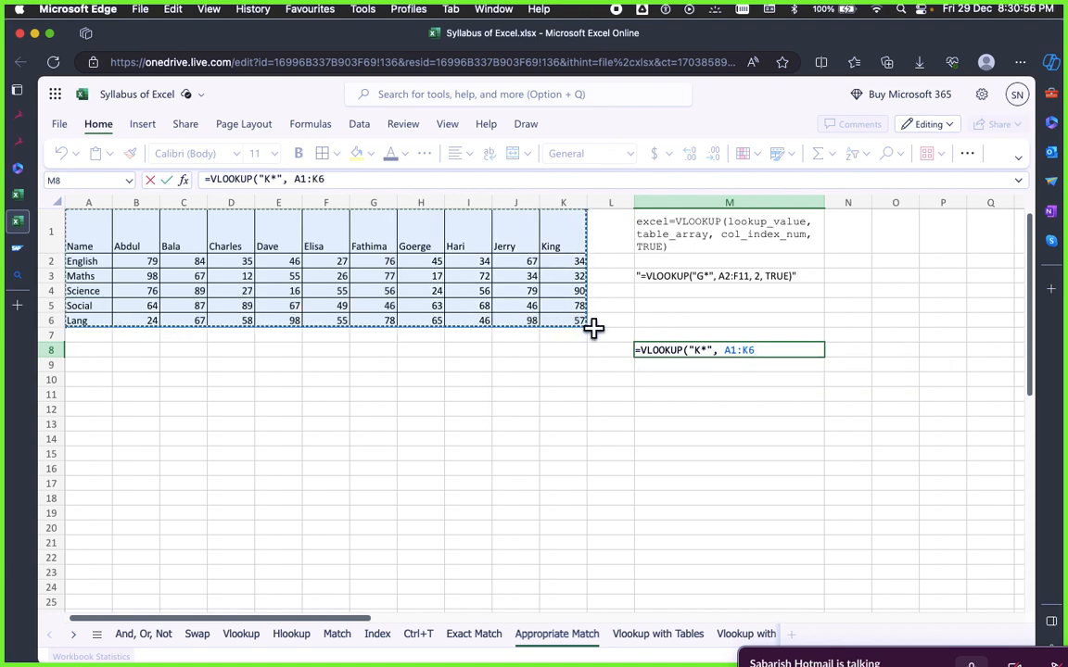
type(",1")
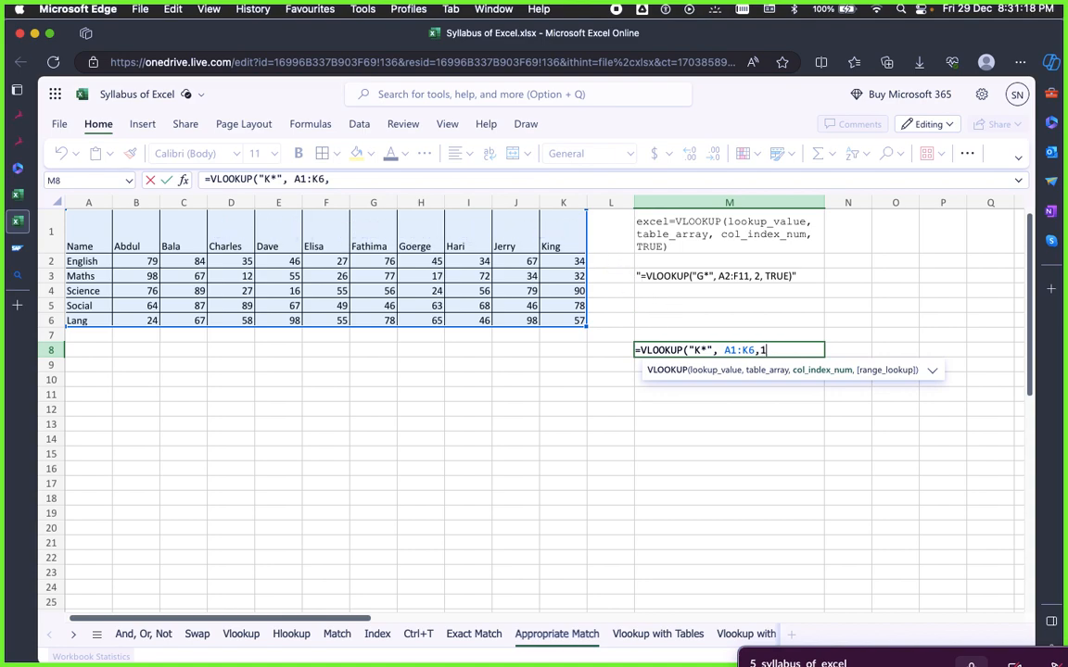
type("Te")
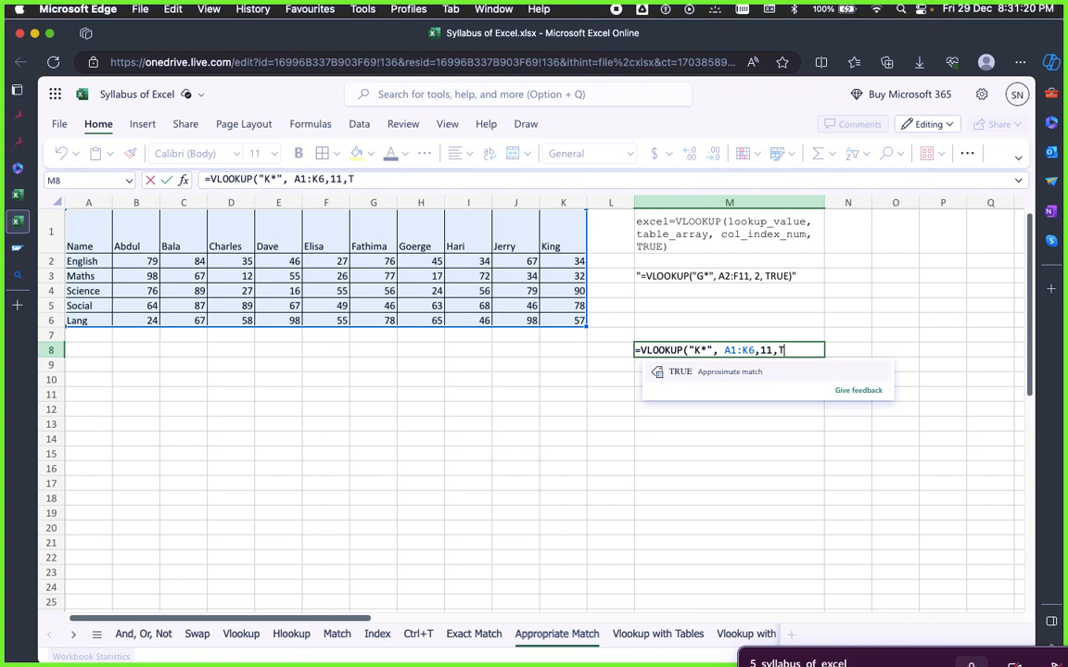
left_click(696, 371)
type(")")
key("Return")
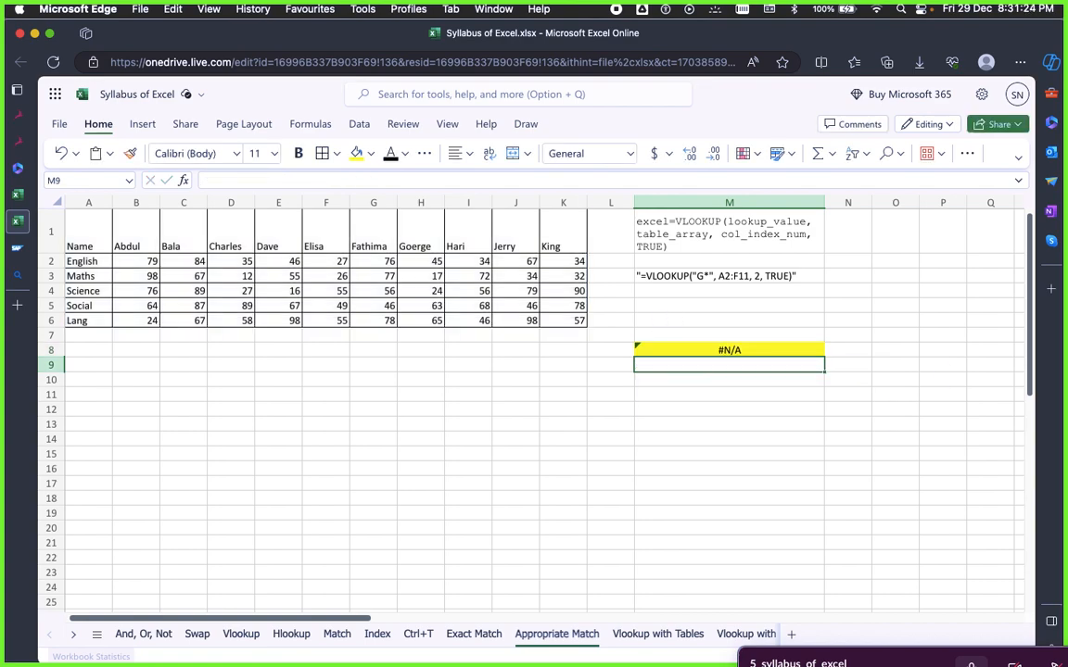
Set the column index in the M8 VLOOKUP formula to 2
left_click(787, 389)
left_click(761, 350)
left_click(346, 179)
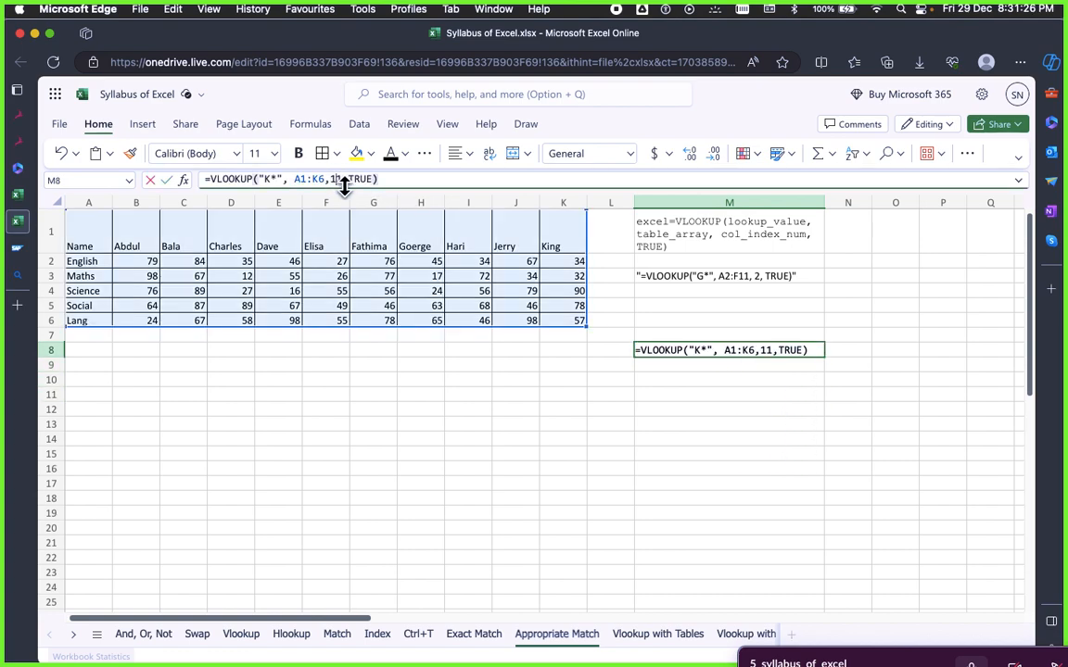
key("BackSpace")
key("BackSpace")
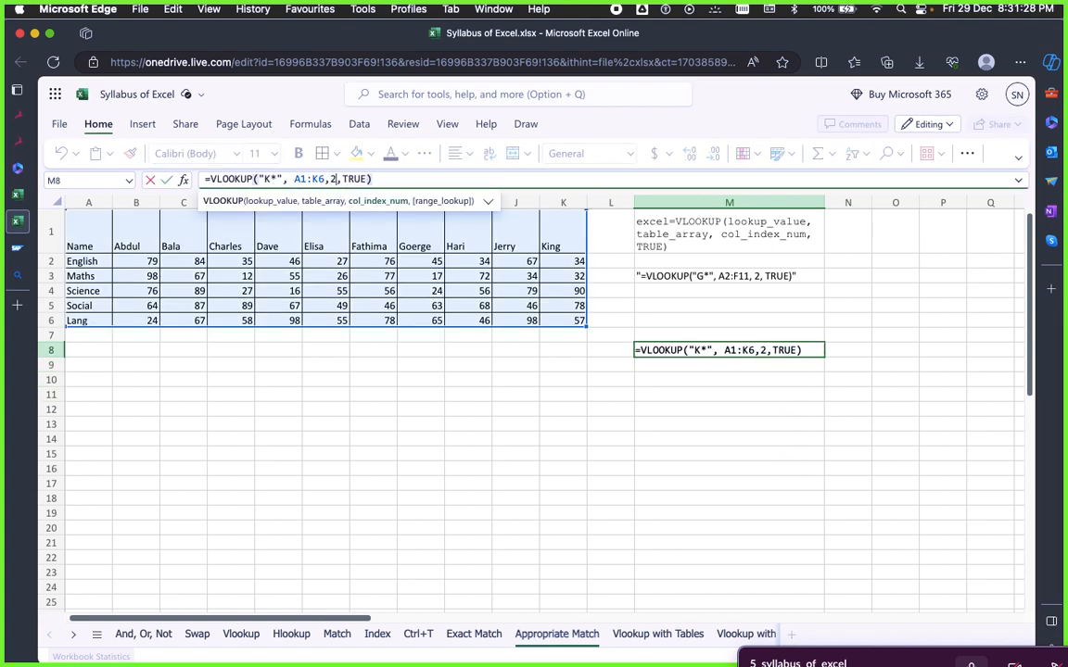
type("2")
key("Return")
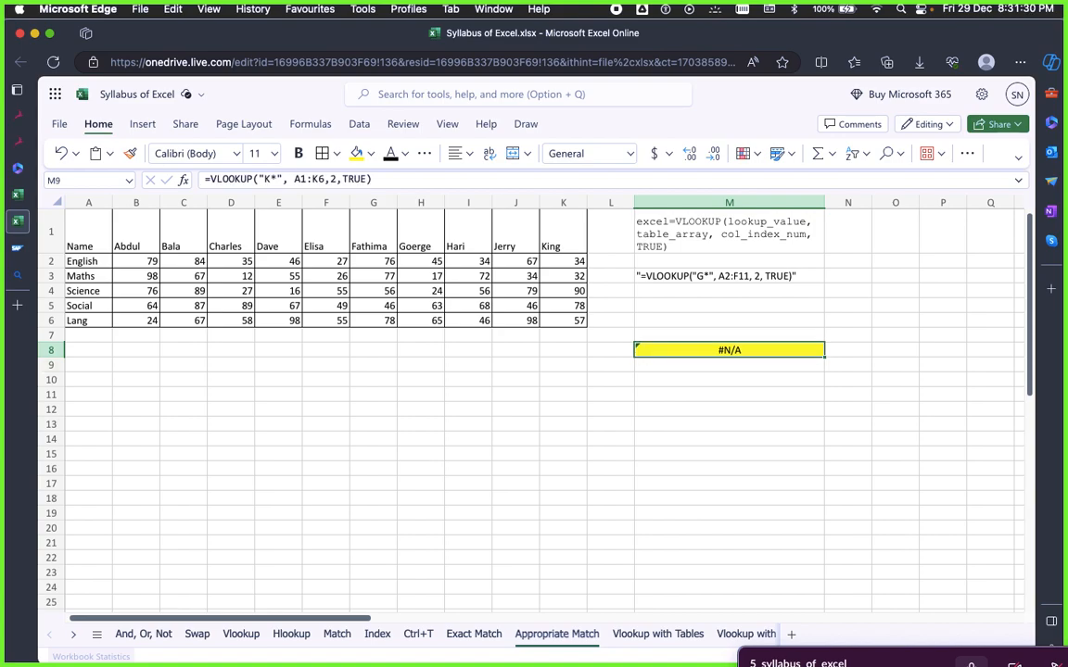
Switch to draw.io and review the Approximate Match example and its formula explanation
key("super+Tab")
scroll(552, 362, "down", 3)
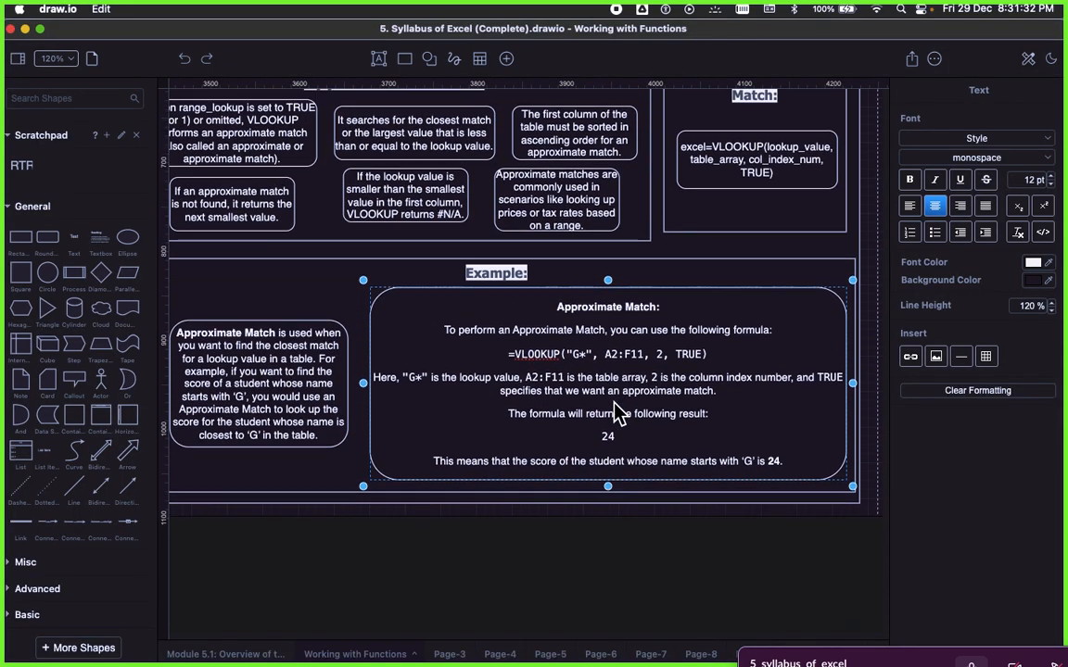
left_click(443, 392)
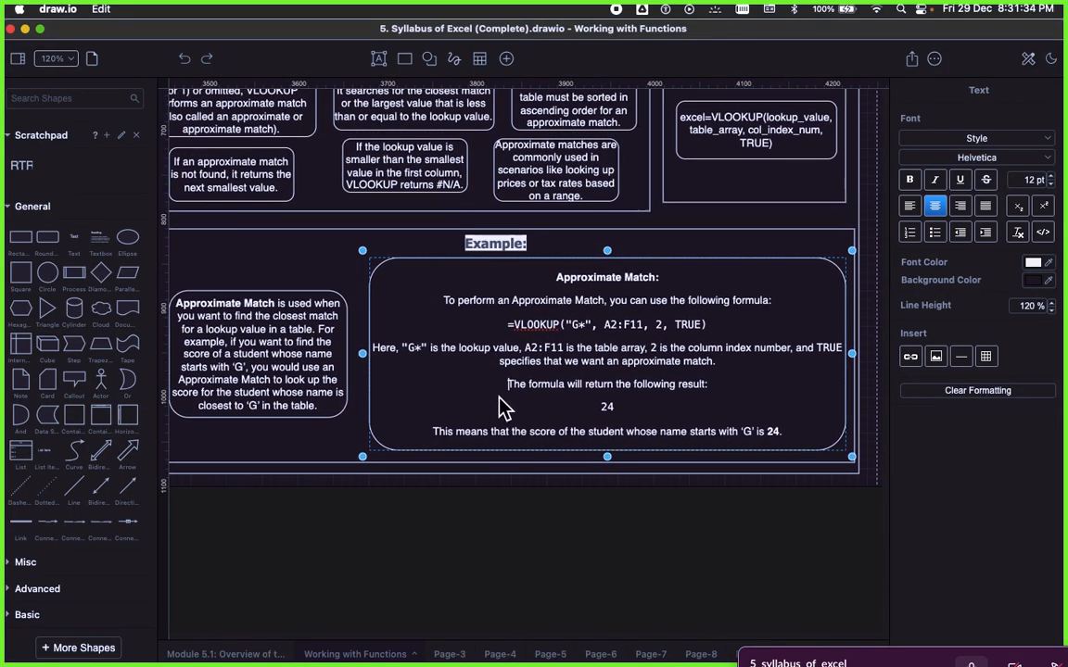
scroll(500, 408, "right", 5)
scroll(505, 406, "left", 6)
scroll(523, 403, "down", 5)
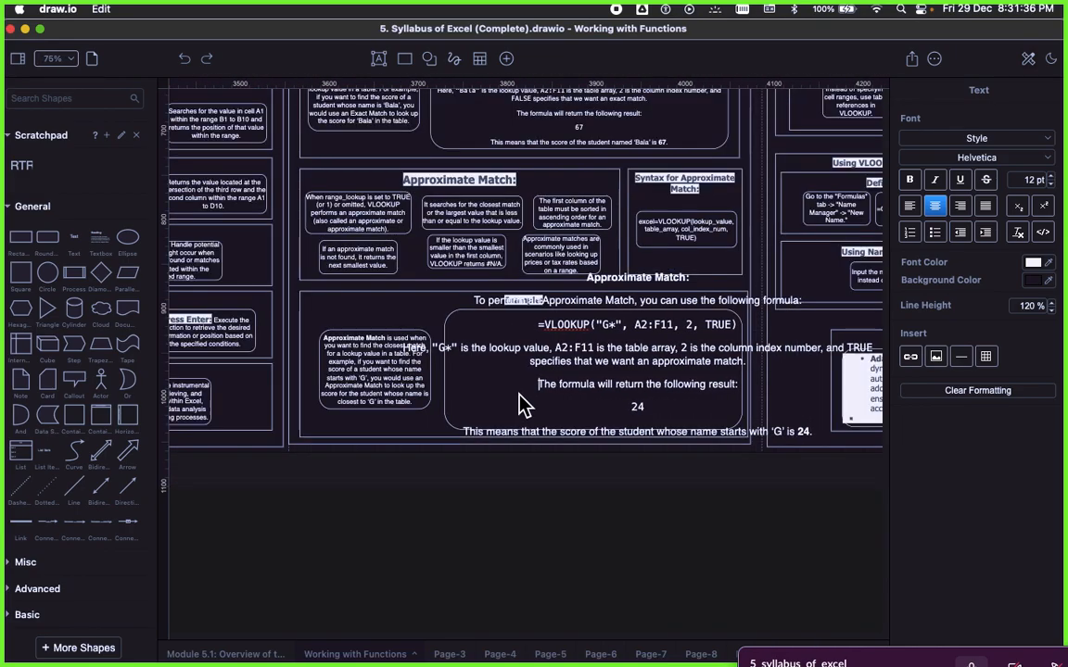
left_click(614, 484)
left_click(594, 405)
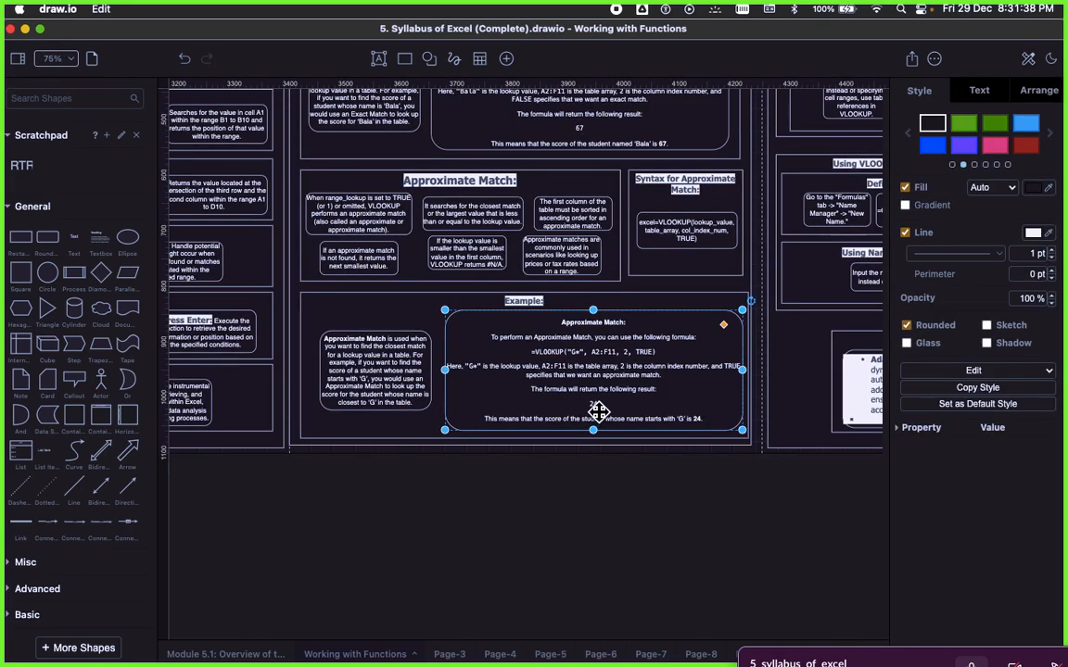
scroll(619, 409, "up", 5)
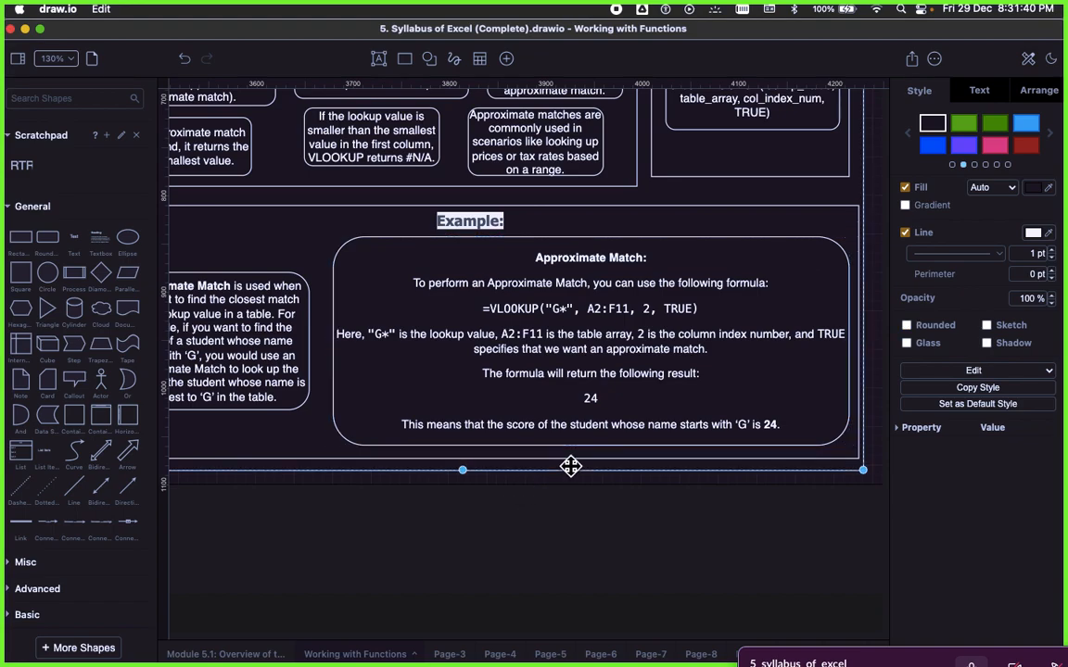
Open the example box's text for editing and copy its formula =VLOOKUP("G*", A2:F11, 2, TRUE)
double_click(505, 304)
left_click(531, 394)
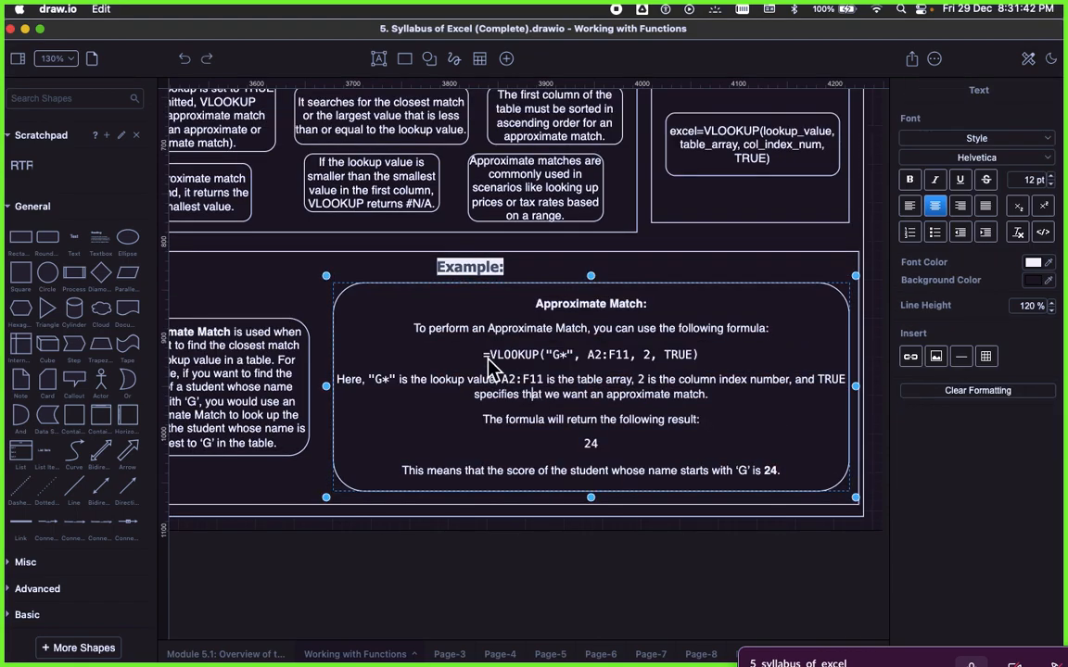
left_click_drag(484, 356, 677, 364)
key("super+c")
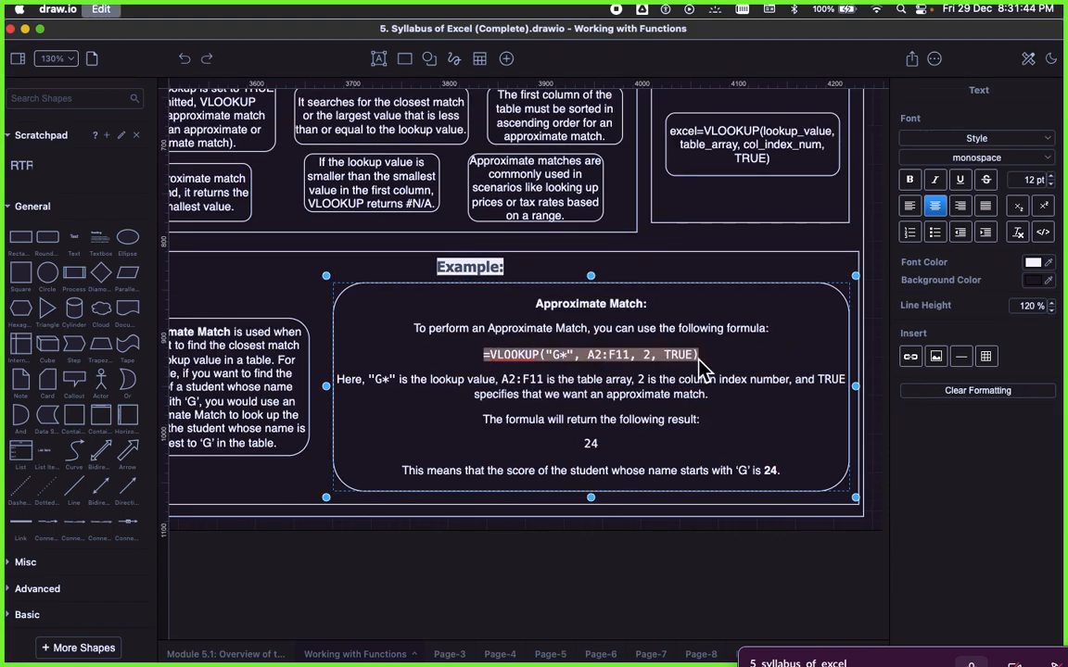
Switch to the Excel workbook in Edge and space out the M8 formula's arguments as =VLOOKUP("K*", A1:K6, 2, TRUE)
key("super+Tab")
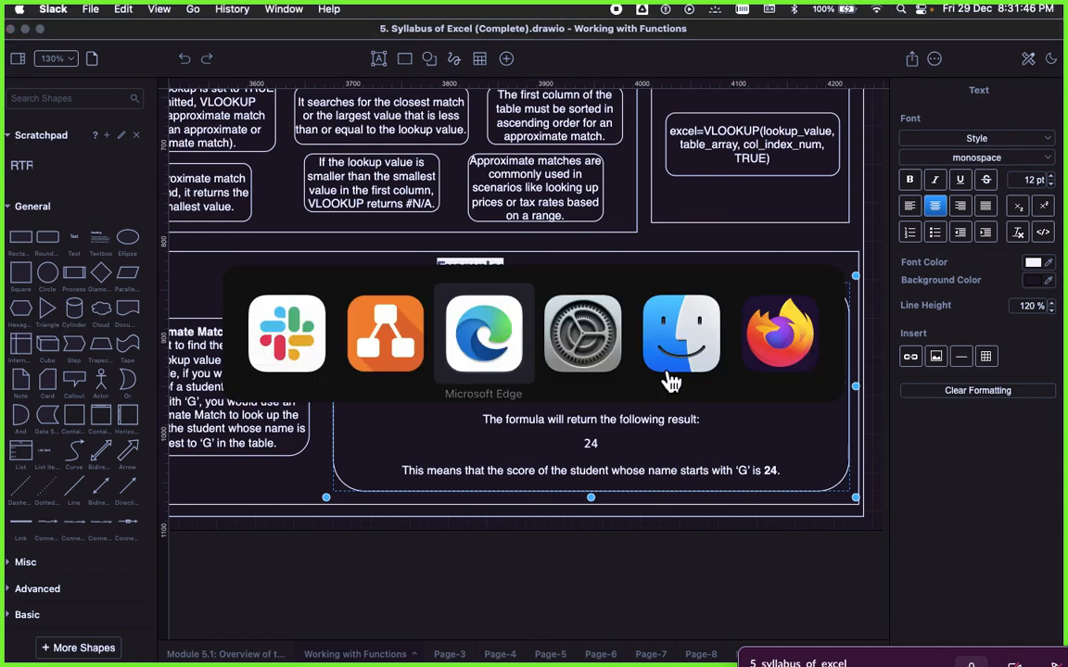
left_click(441, 334)
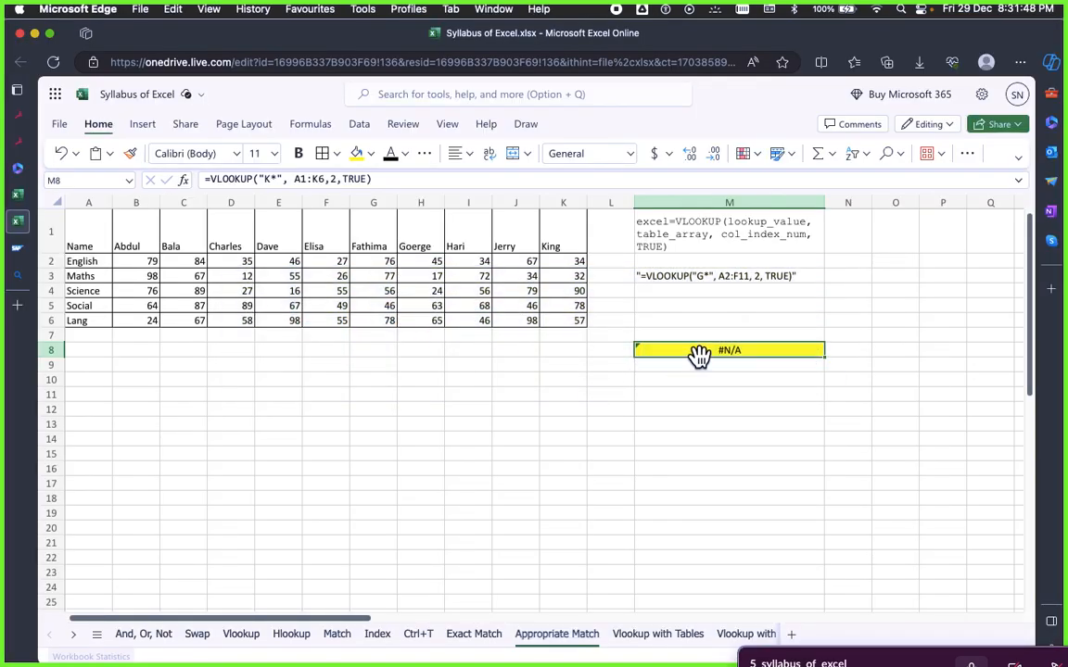
left_click(295, 179)
type("]")
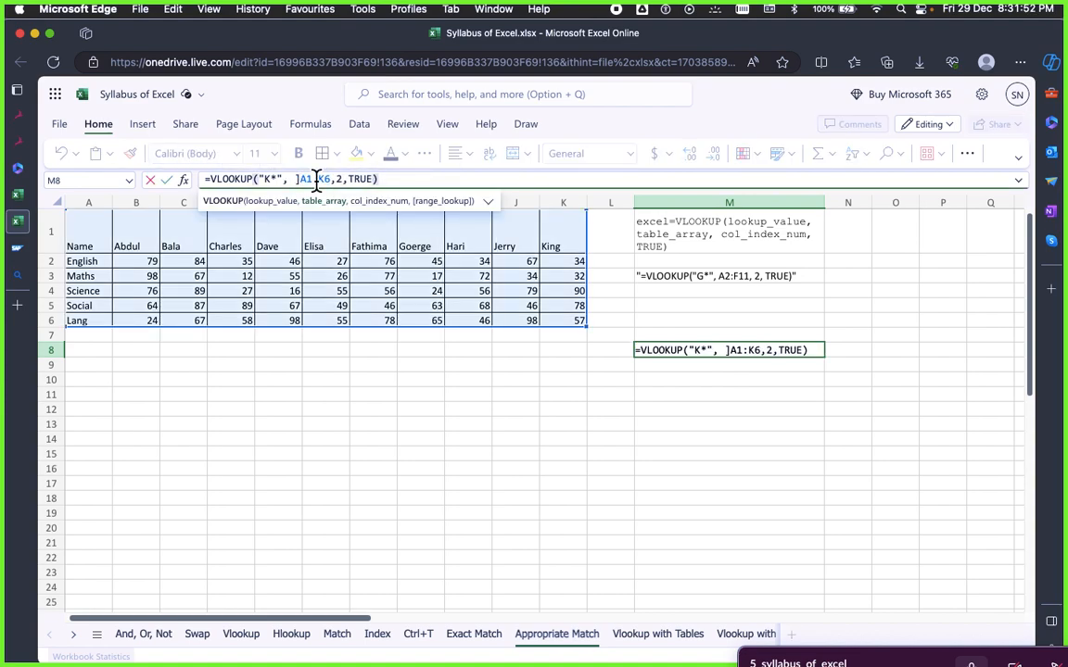
key("BackSpace")
key("BackSpace")
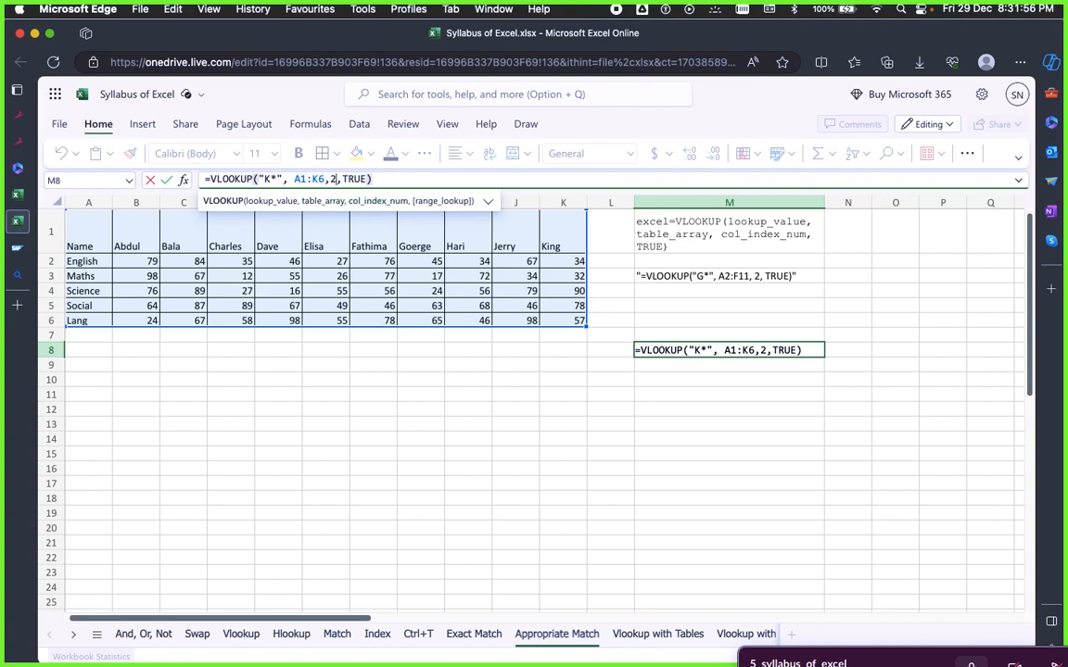
key("Right")
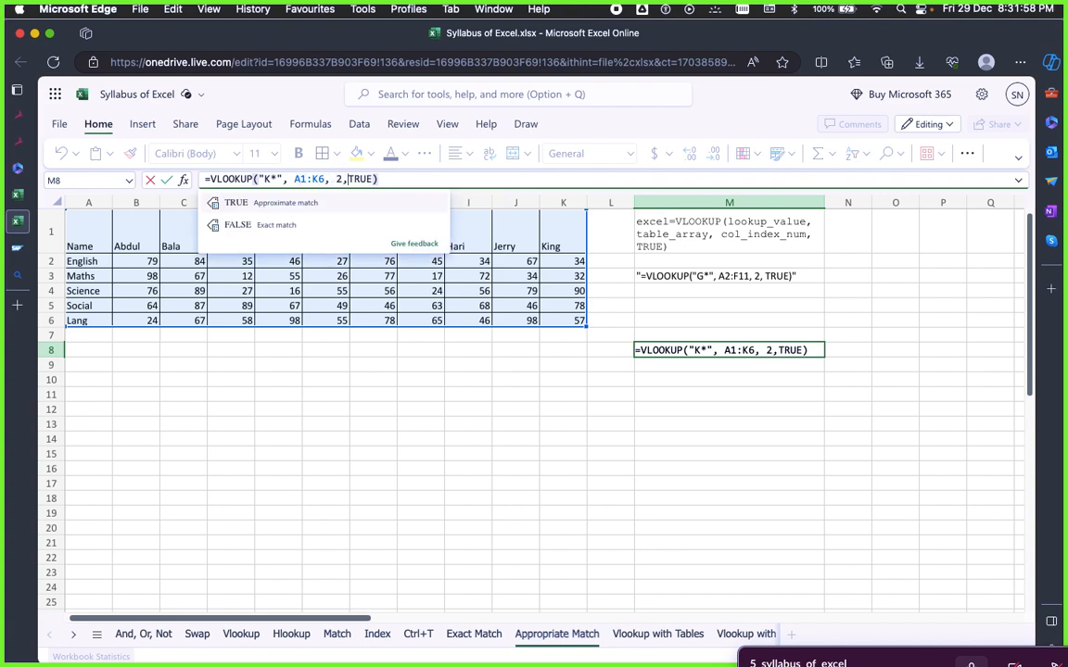
key("Right")
key("Left")
key("Left")
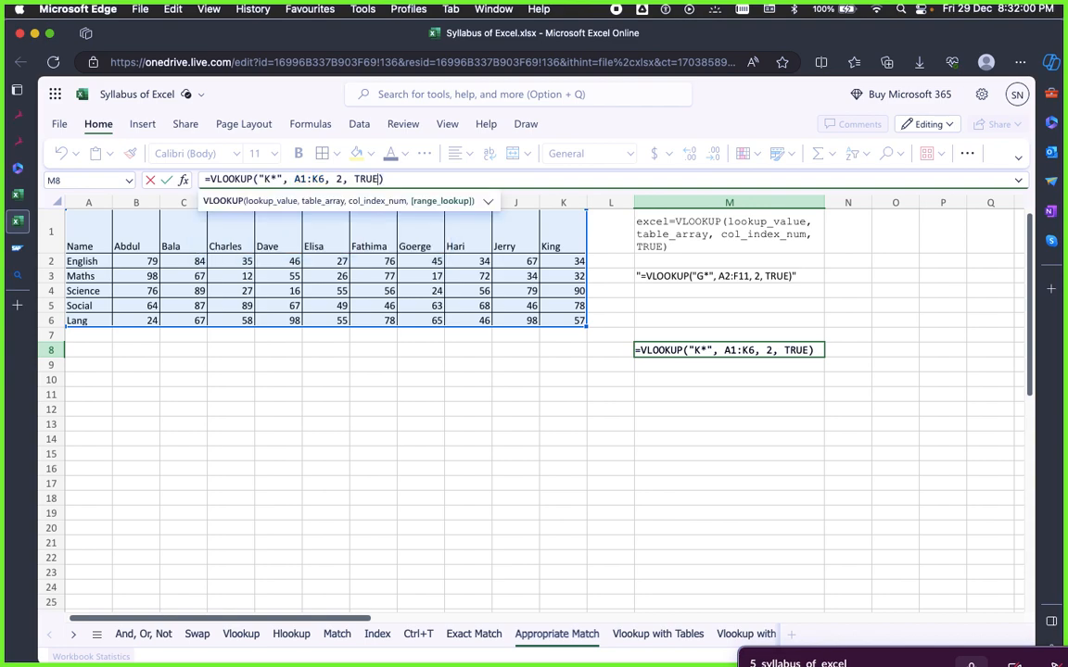
key("Return")
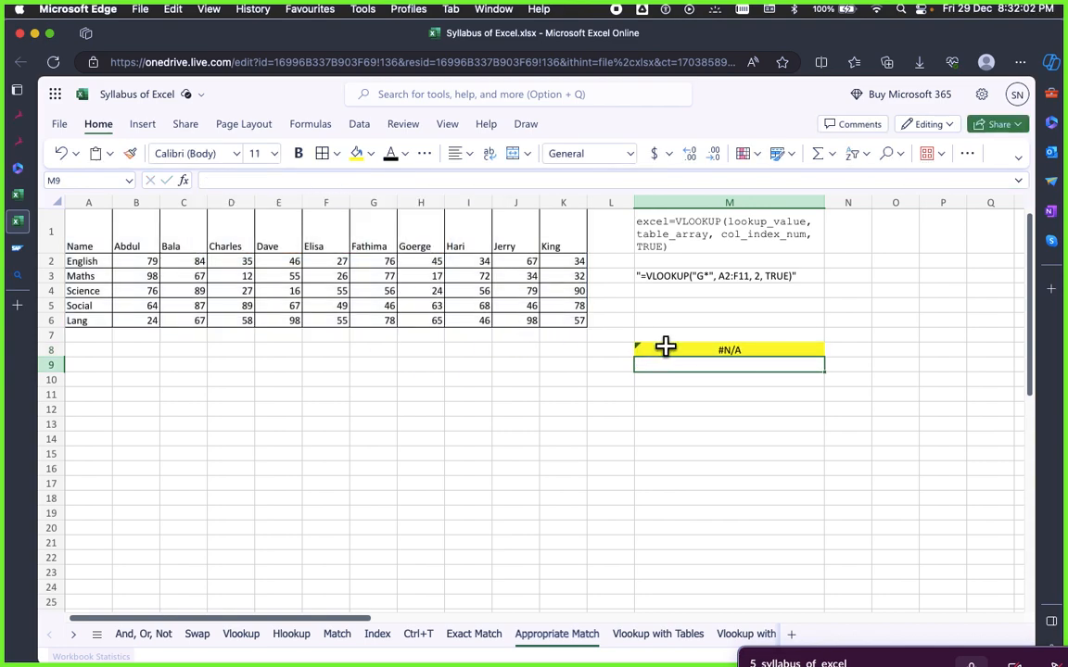
Replace the formula in M8 with the copied example =VLOOKUP("G*", A2:F11, 2, TRUE)
left_click(667, 350)
left_click(362, 179)
triple_click(369, 179)
key("super+v")
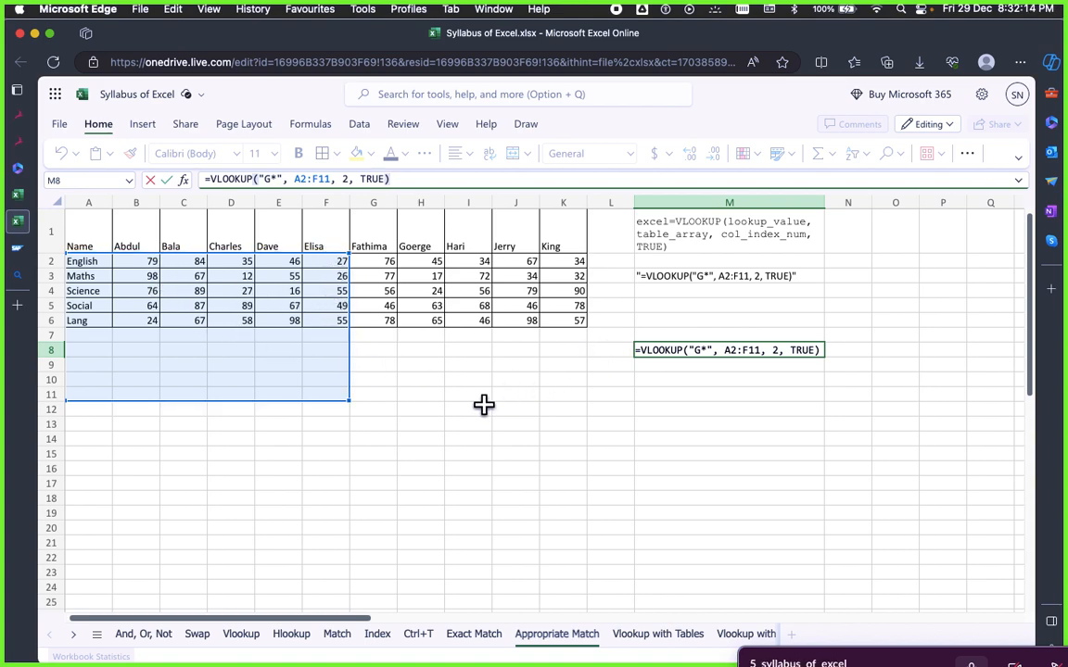
key("Return")
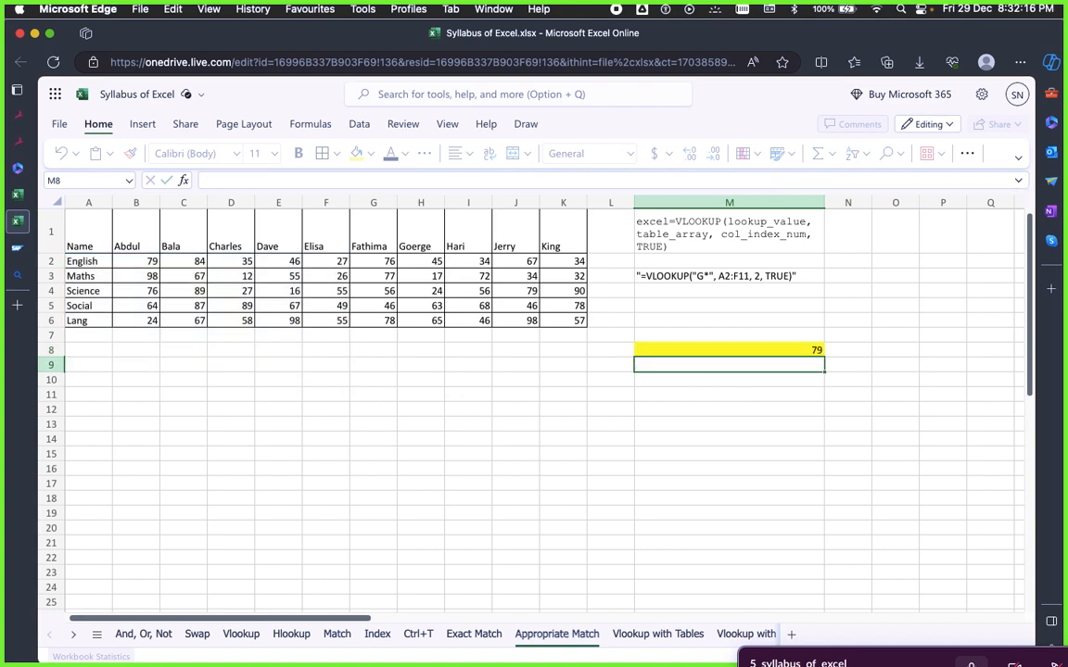
Change the table array in the M8 VLOOKUP formula to the range A1:K6
left_click(744, 349)
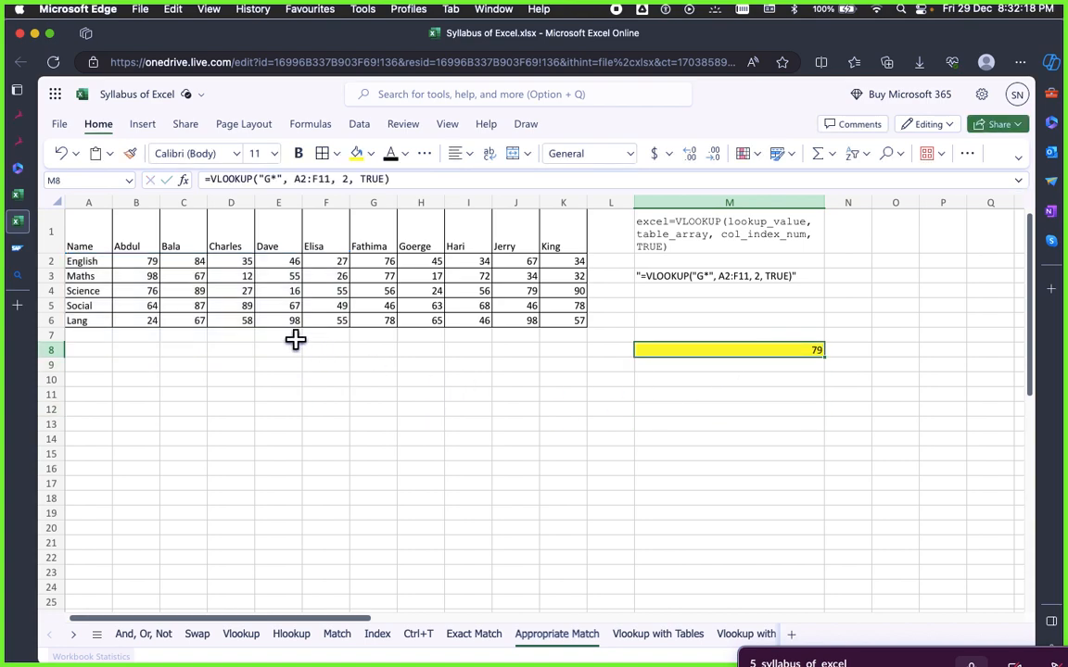
left_click(319, 179)
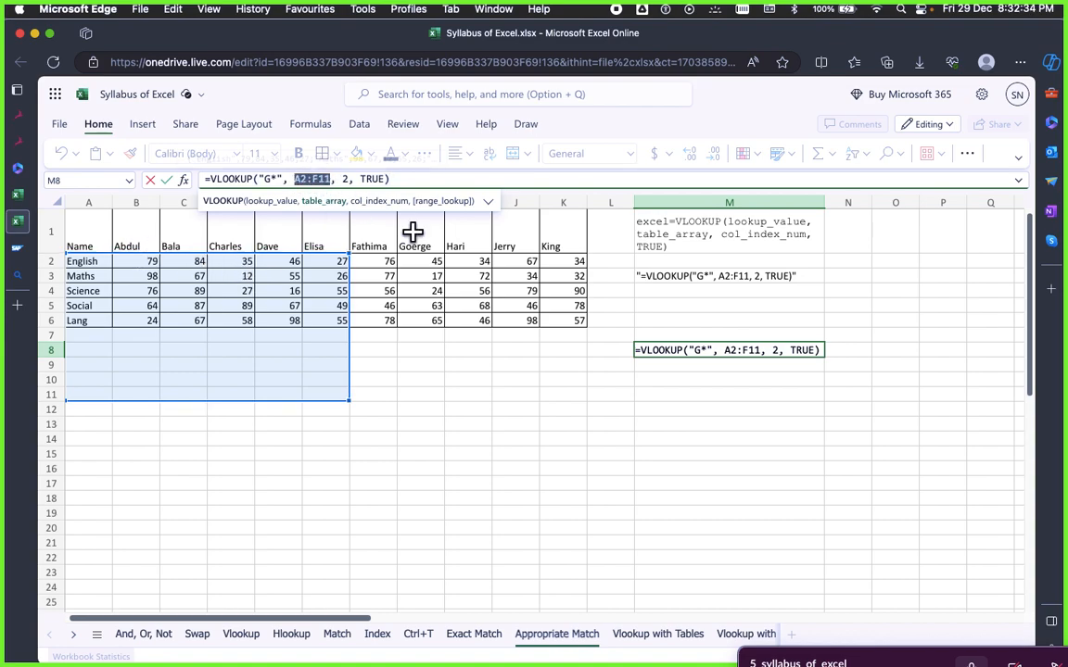
key("BackSpace")
left_click_drag(99, 240, 562, 322)
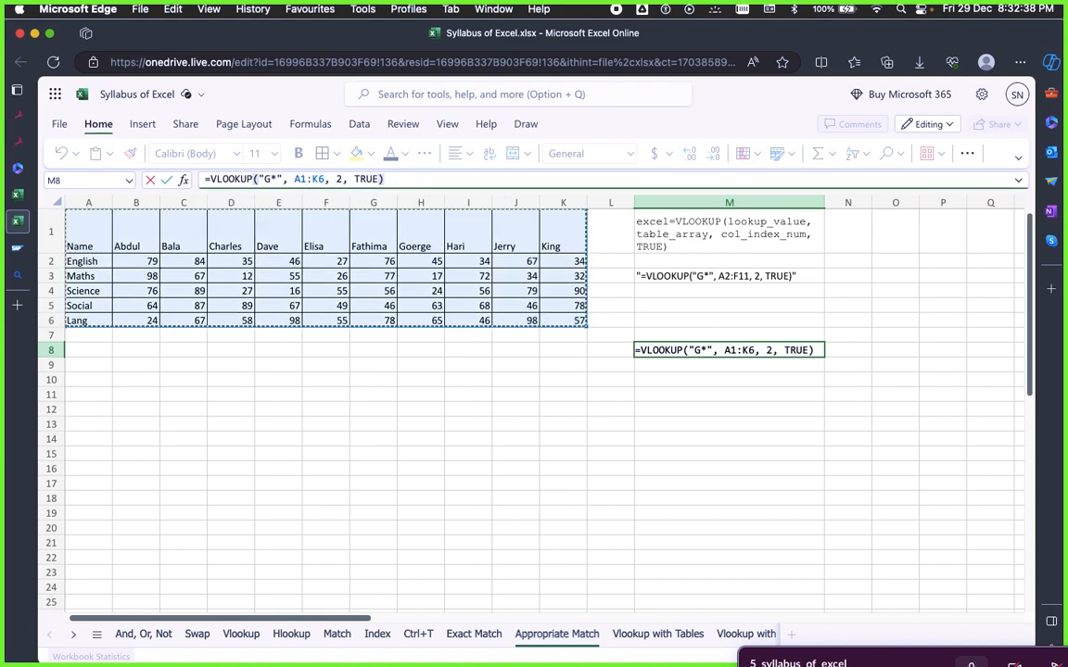
key("Return")
left_click(427, 376)
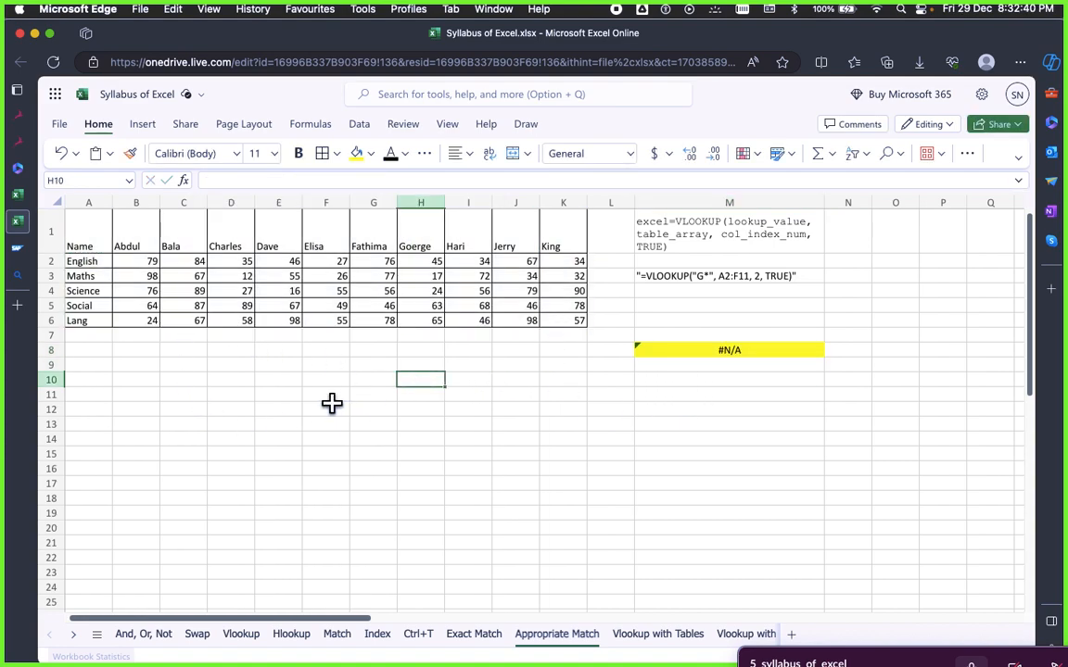
left_click(315, 439)
left_click(370, 493)
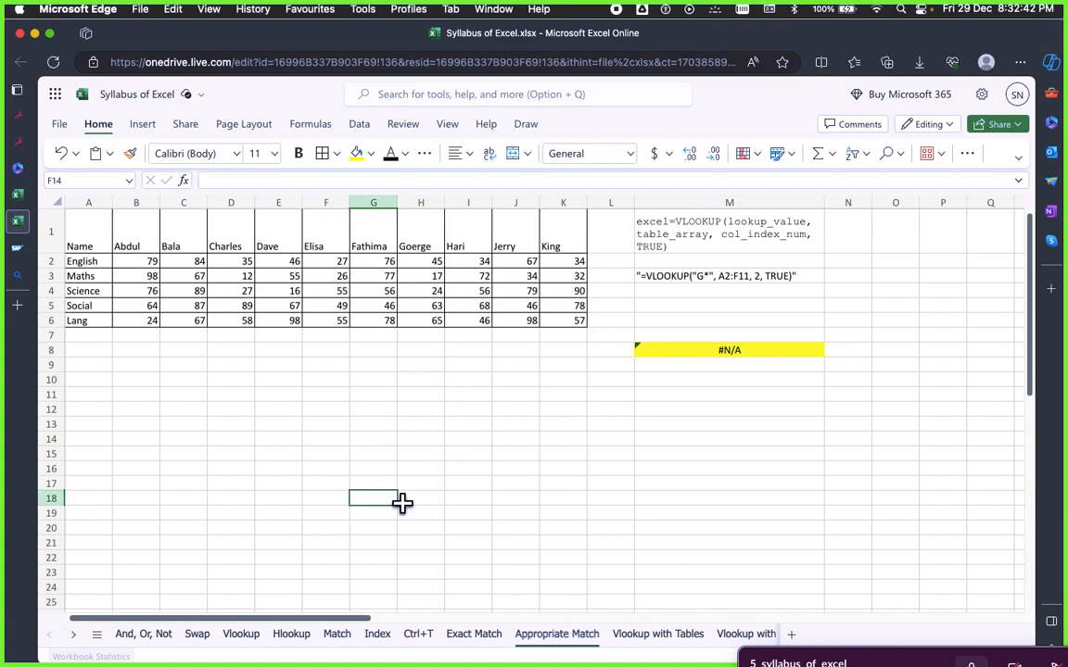
left_click(475, 634)
left_click(543, 634)
left_click(489, 634)
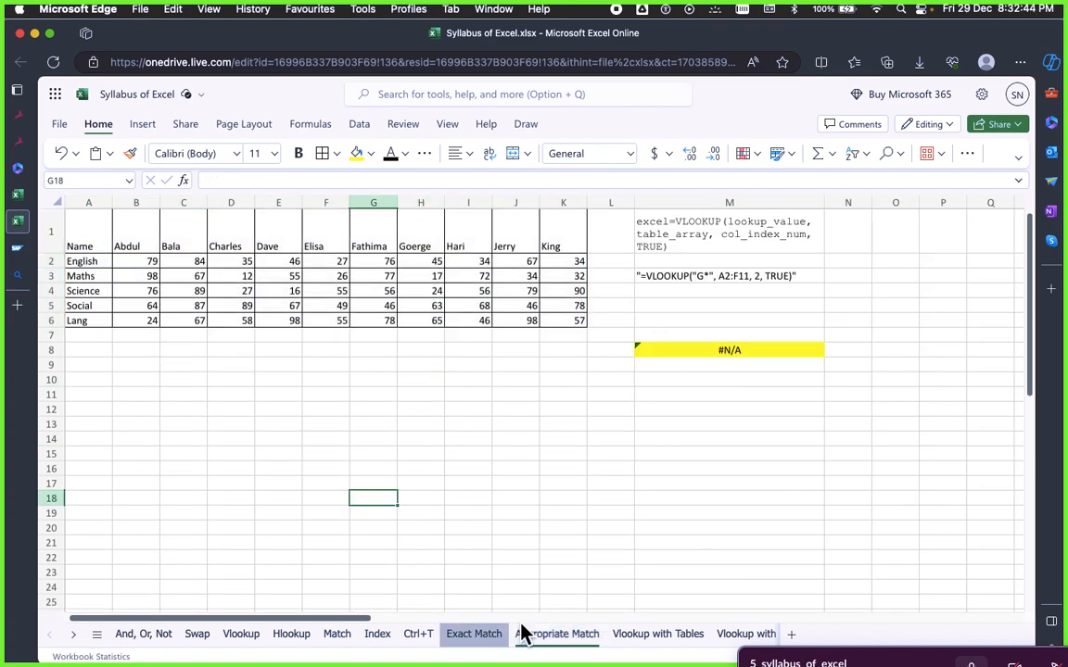
left_click(538, 634)
Switch to draw.io and review the Working with Functions lesson sections, from conditional expressions (5.2A) to VLOOKUP with tables and dynamic ranges (L5.2E)
key("super+Tab")
key("super+Tab")
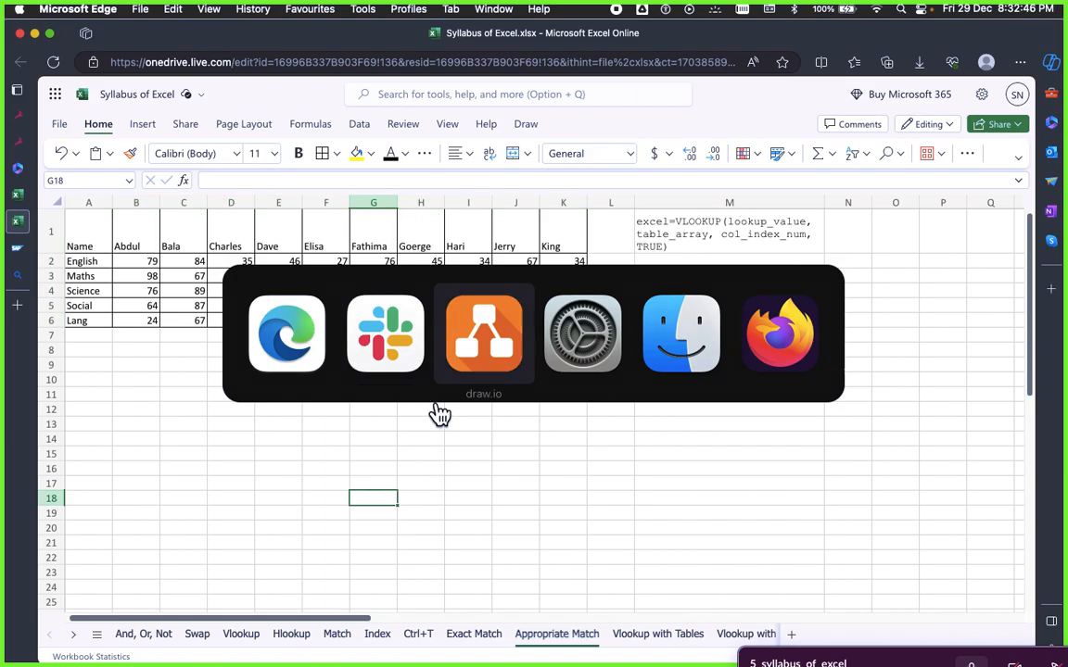
scroll(435, 357, "down", 5)
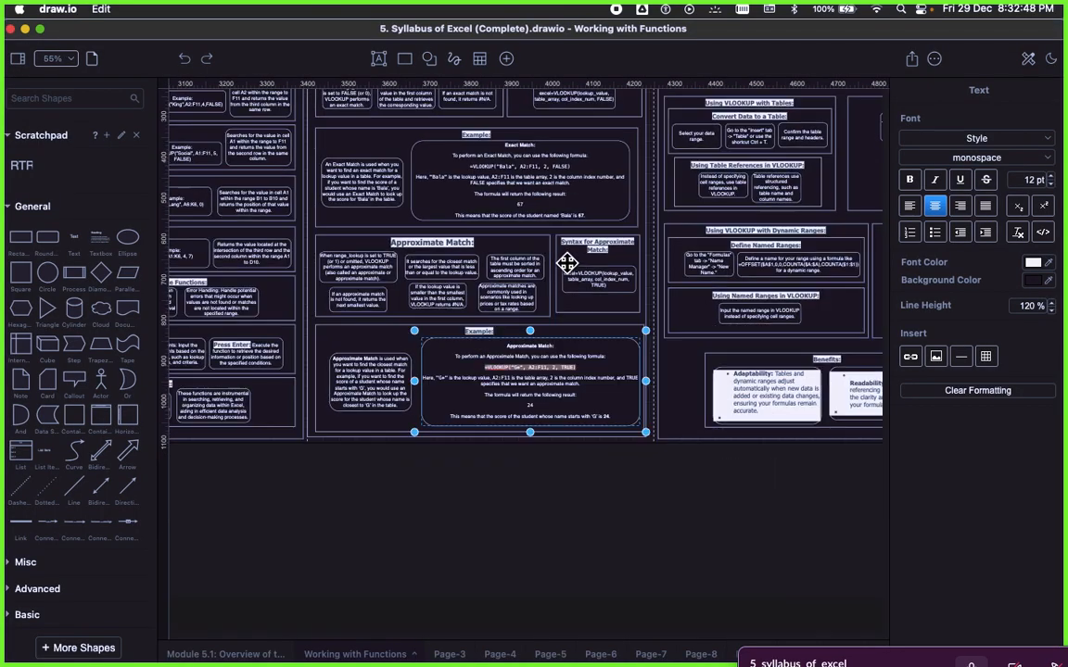
scroll(567, 264, "right", 5)
scroll(573, 276, "up", 5)
scroll(576, 281, "down", 1)
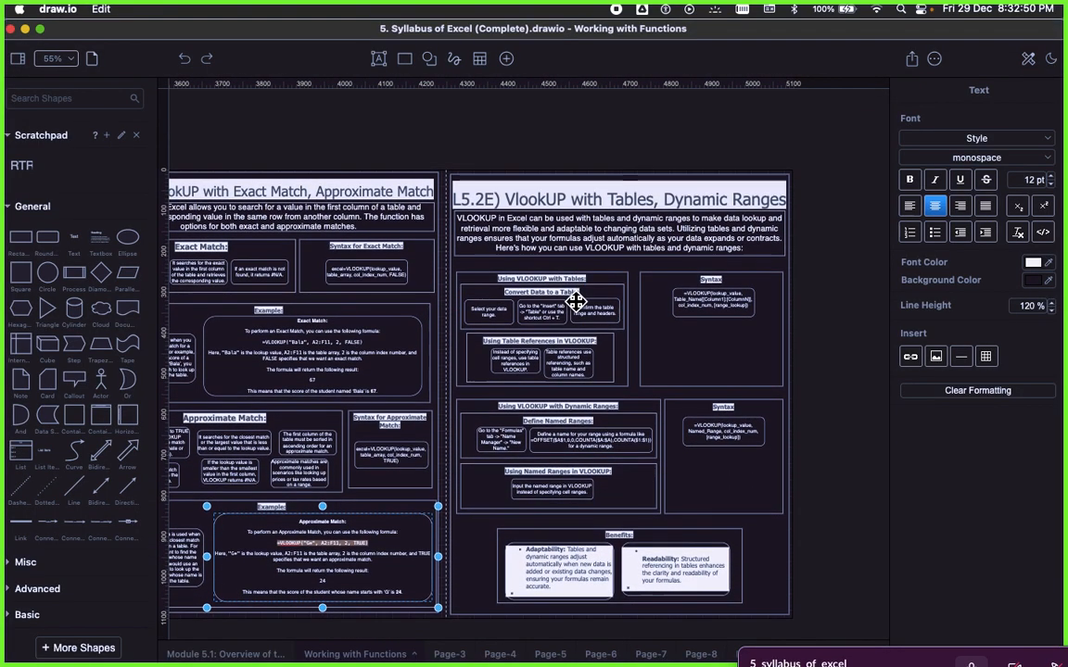
scroll(575, 296, "left", 5)
scroll(575, 301, "left", 10)
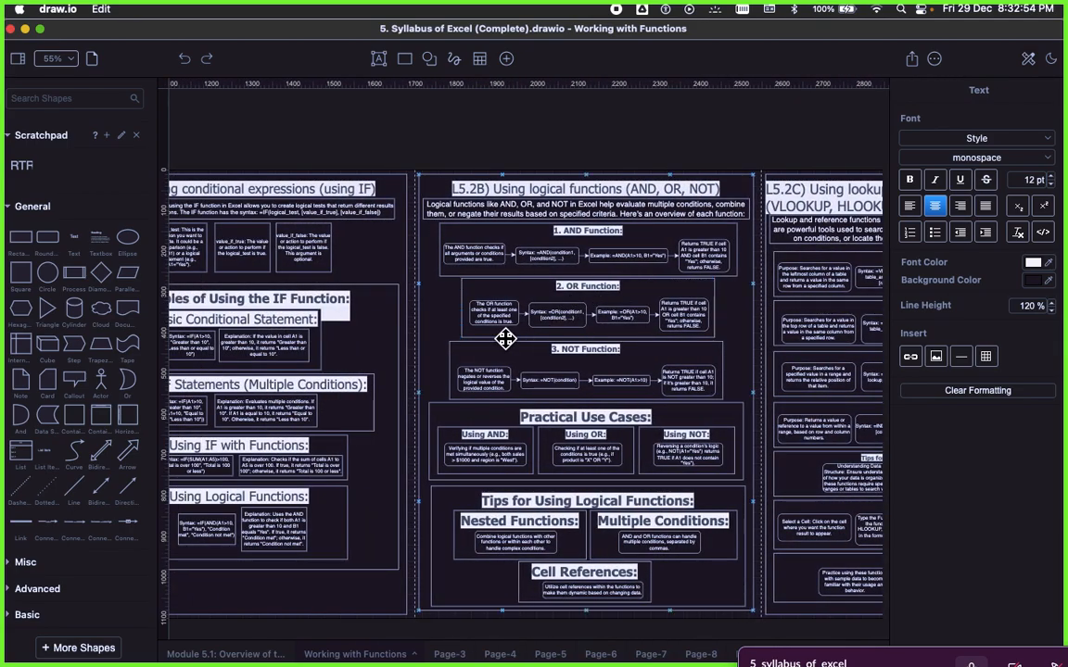
scroll(505, 338, "left", 5)
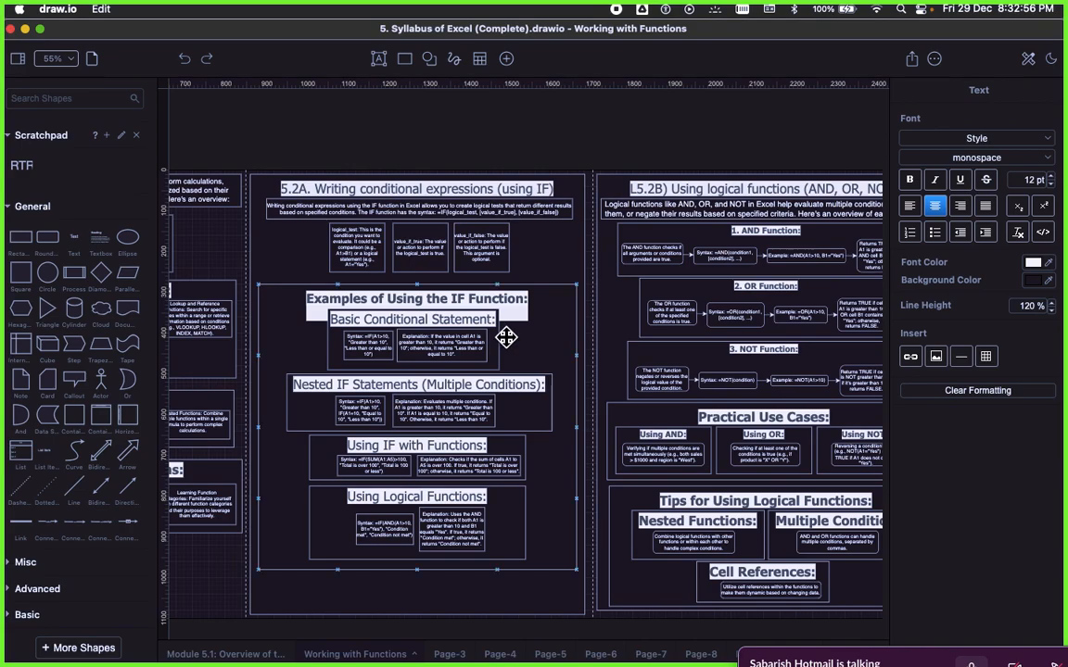
scroll(505, 338, "right", 8)
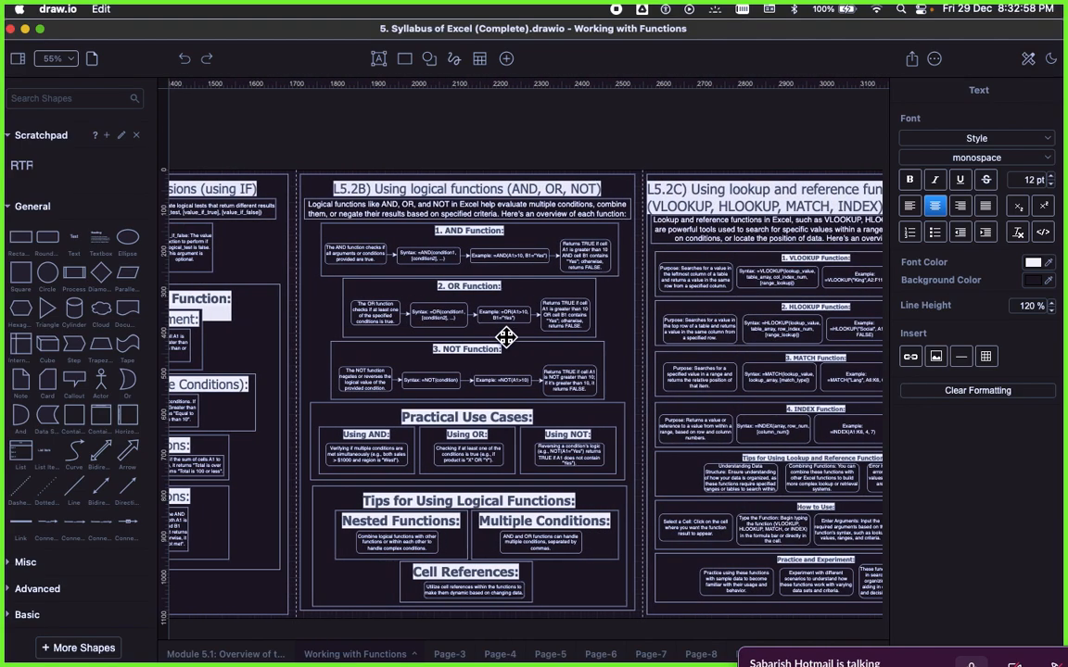
scroll(600, 286, "right", 5)
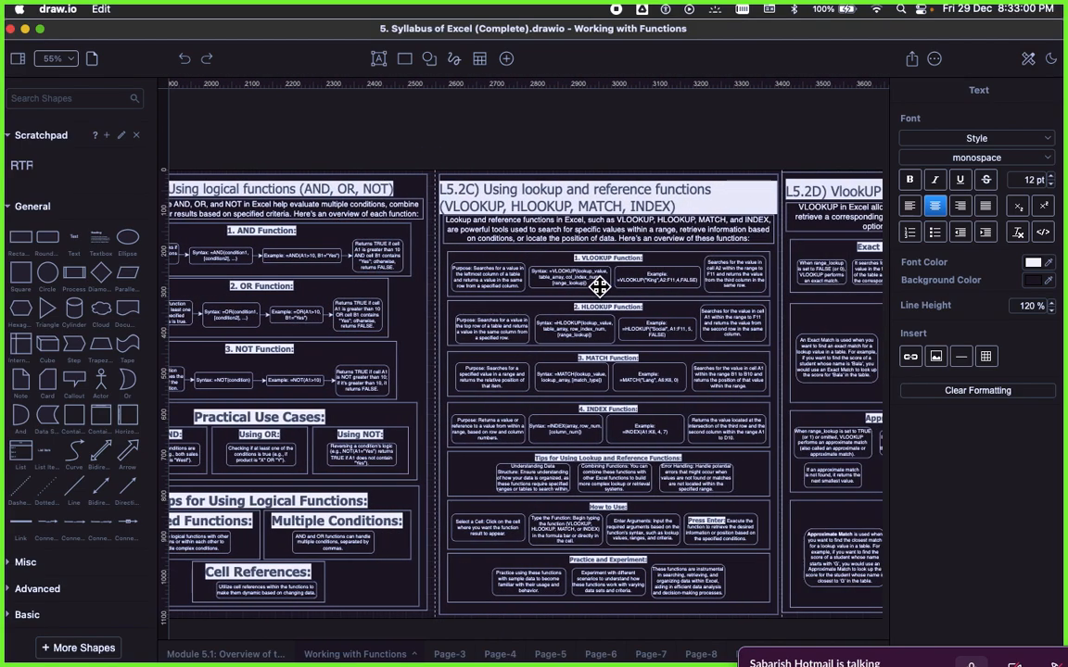
scroll(592, 263, "right", 5)
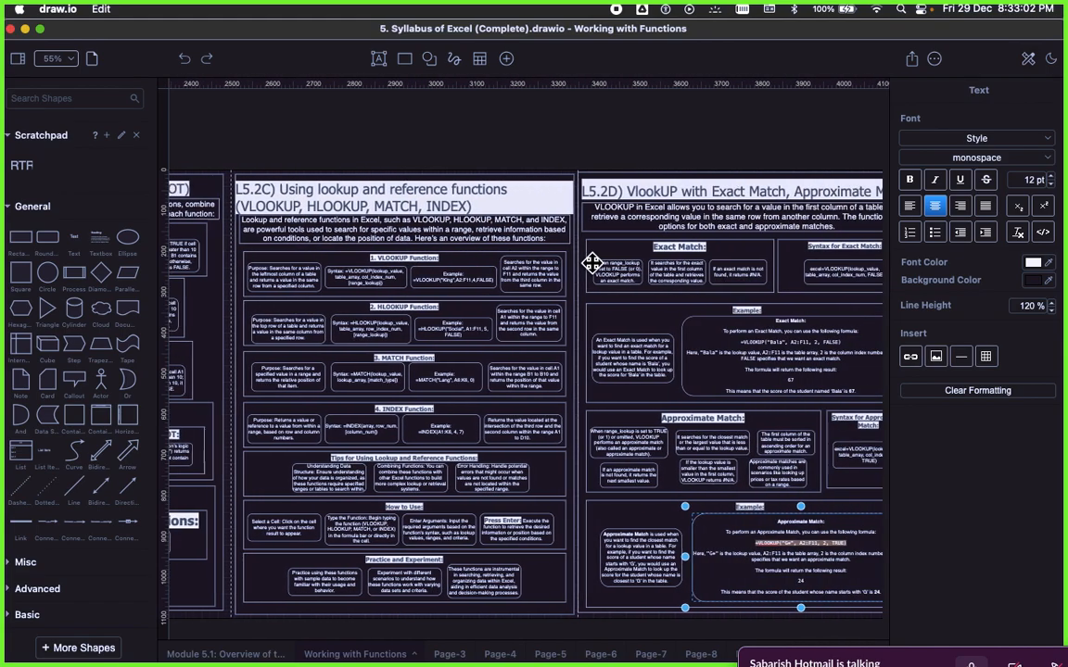
scroll(461, 264, "left", 2)
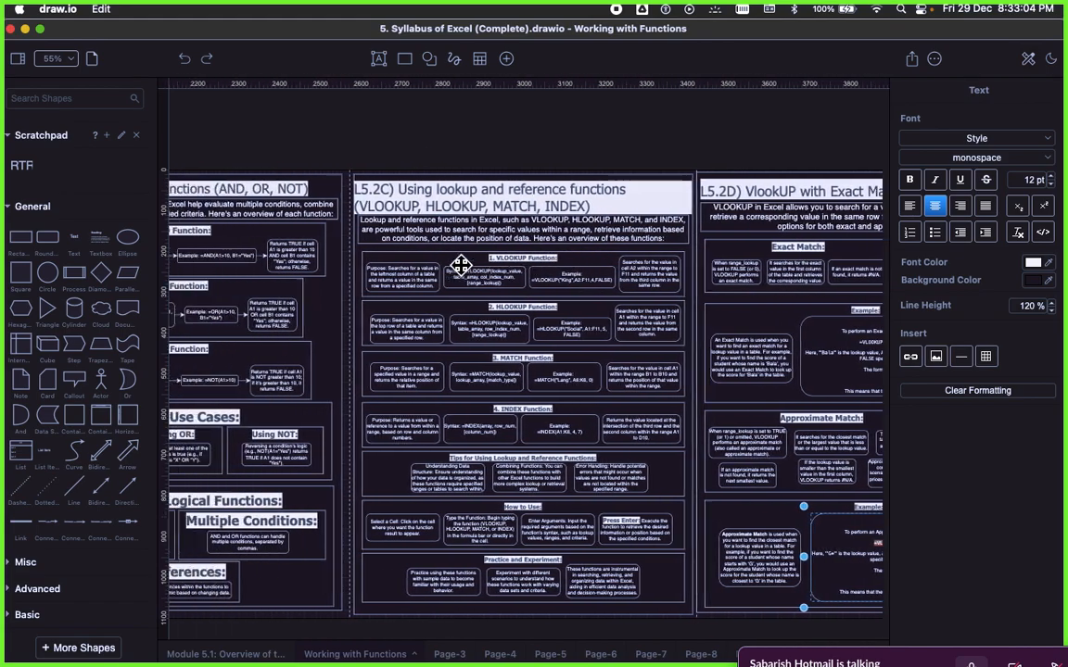
scroll(461, 264, "right", 4)
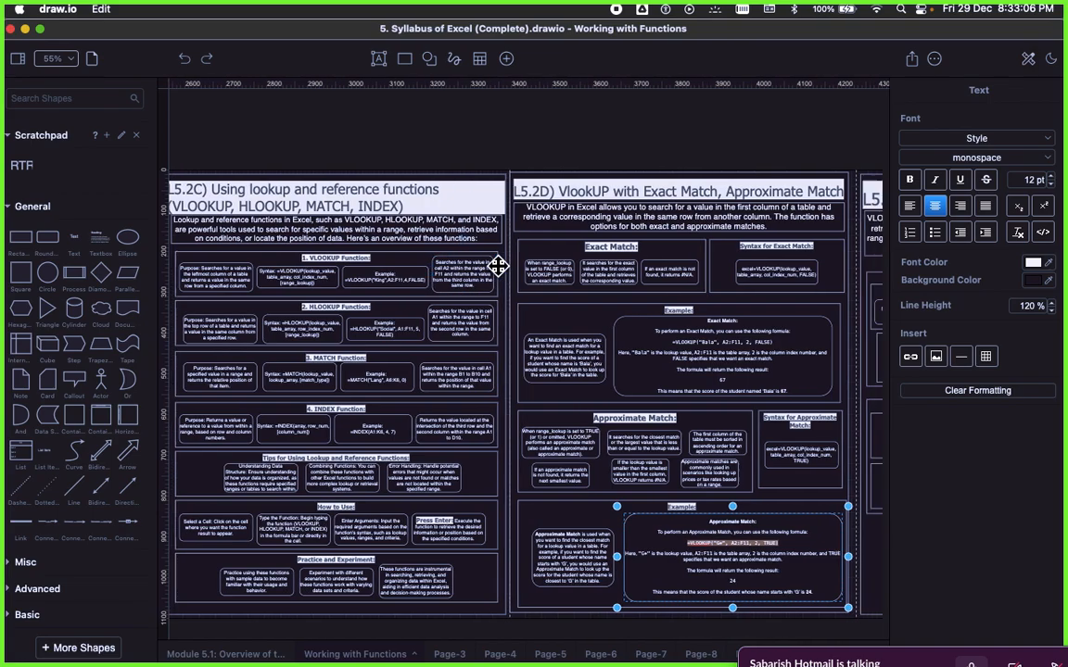
scroll(498, 266, "right", 4)
scroll(310, 220, "left", 4)
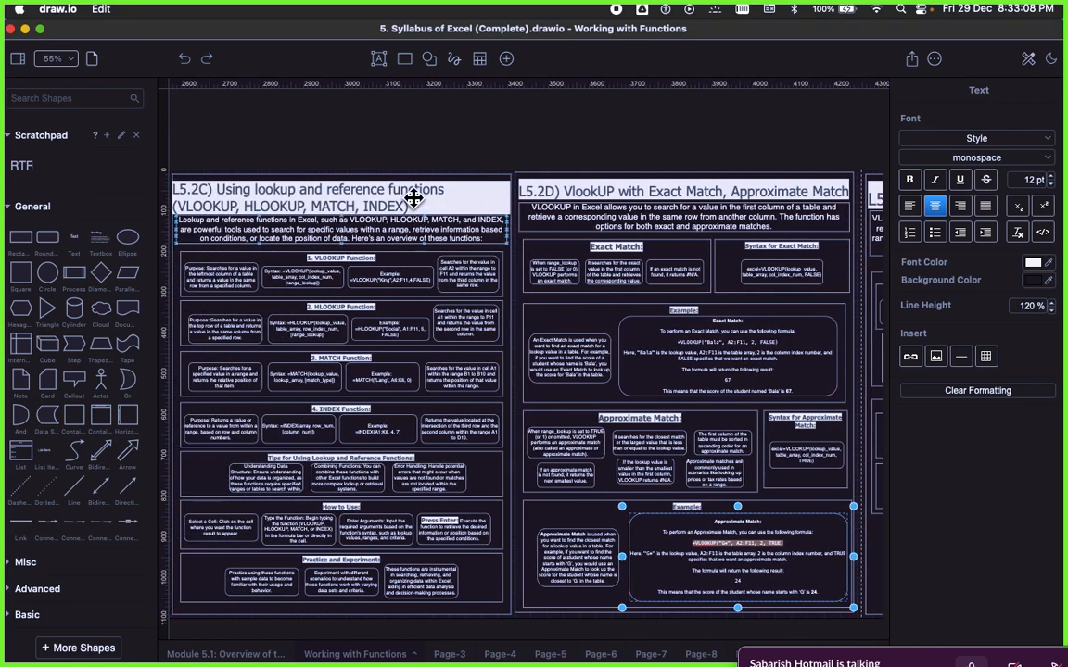
left_click(320, 247)
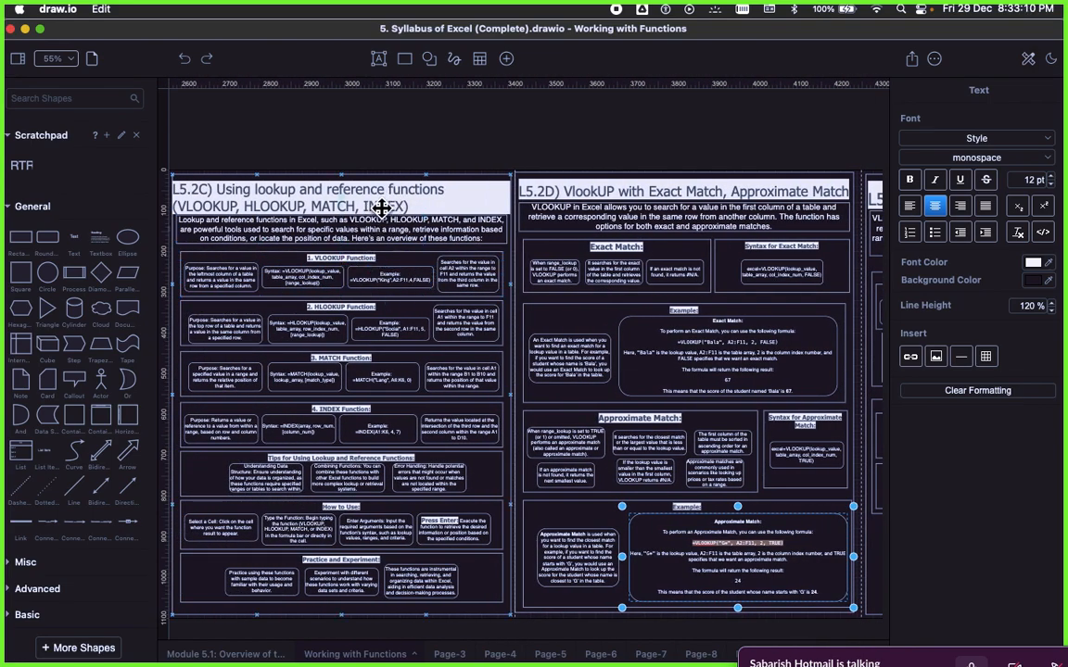
Switch back to the Excel workbook, look through its list of sheets and open the Index sheet
key("super+Tab")
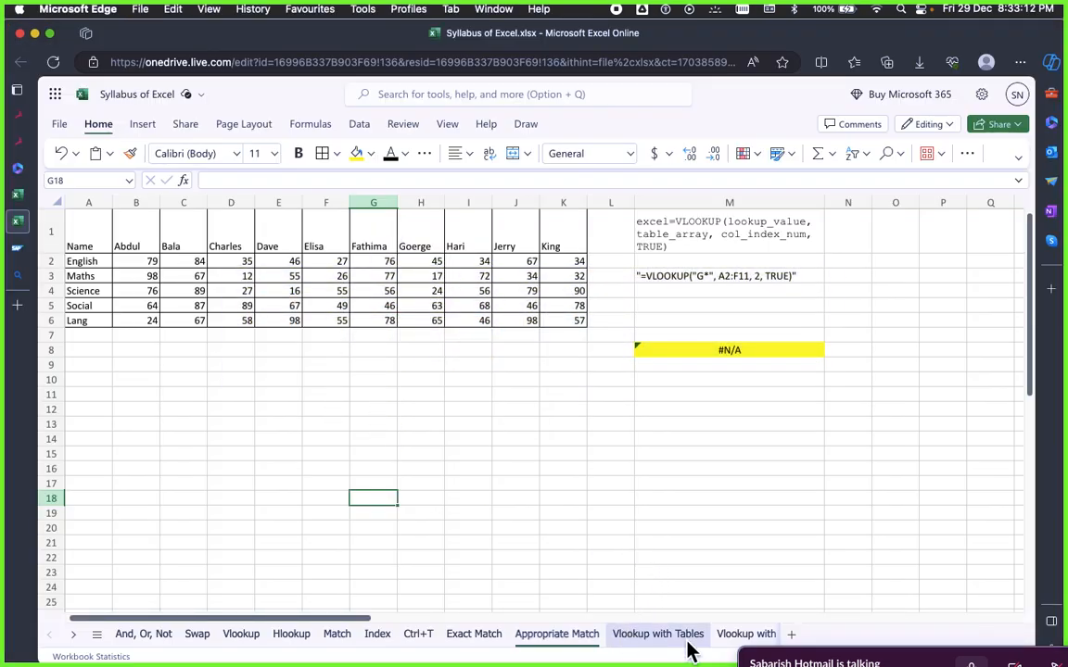
scroll(602, 565, "right", 3)
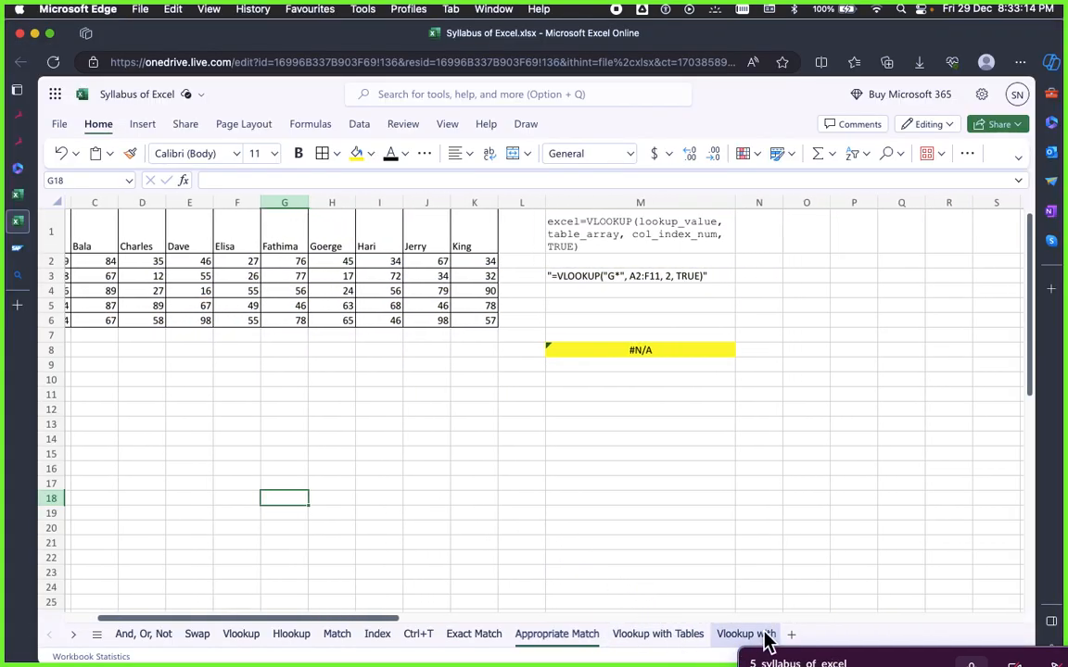
left_click(96, 634)
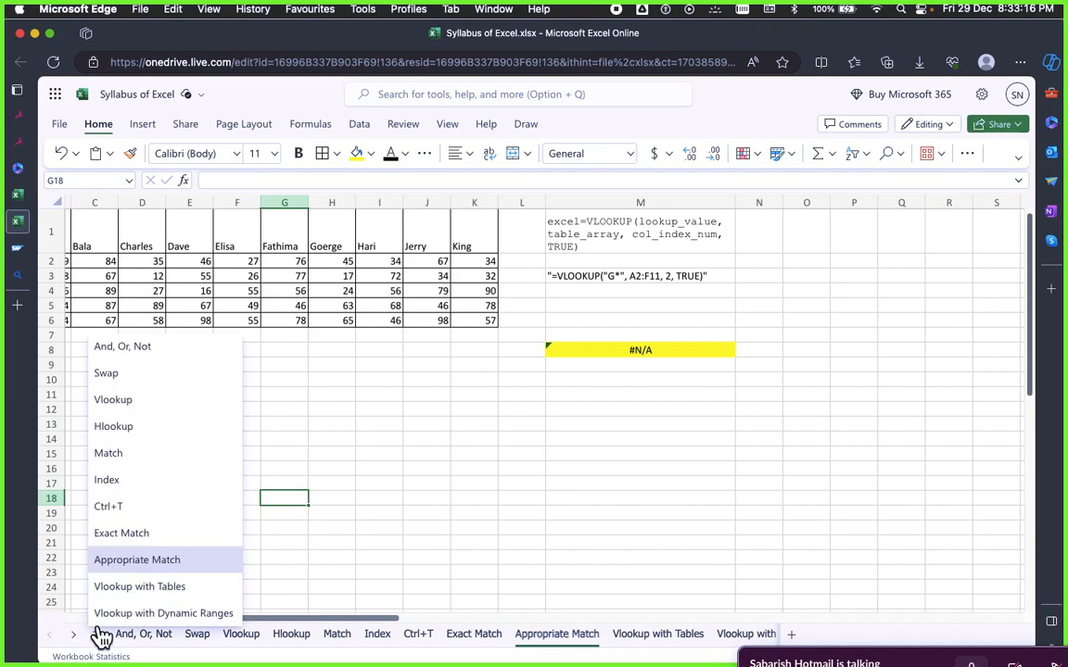
left_click(329, 570)
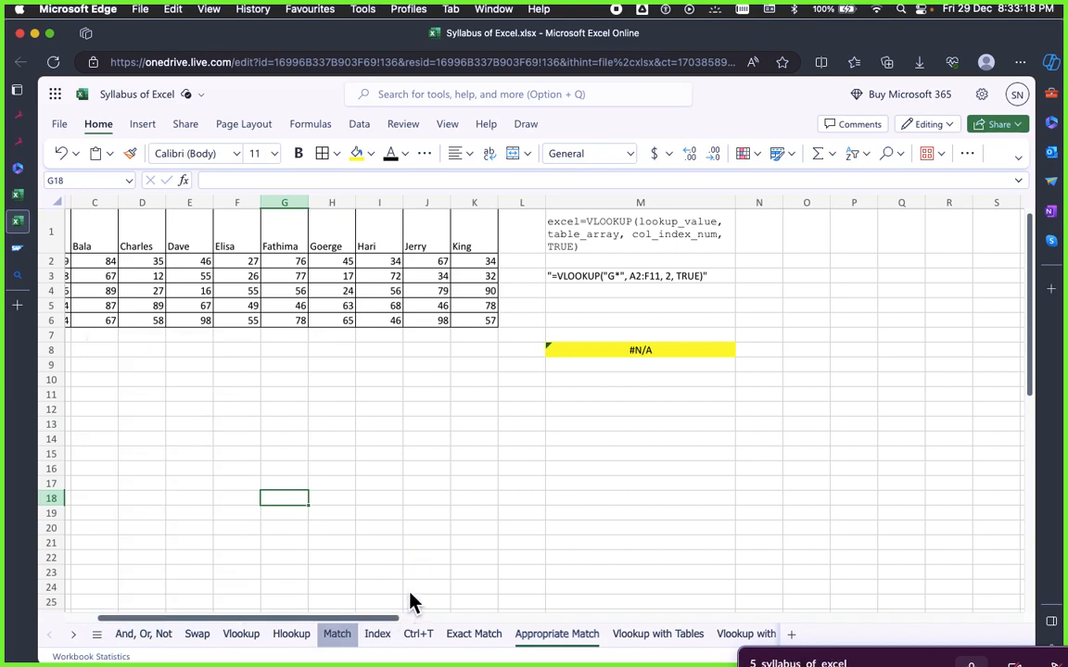
left_click(377, 637)
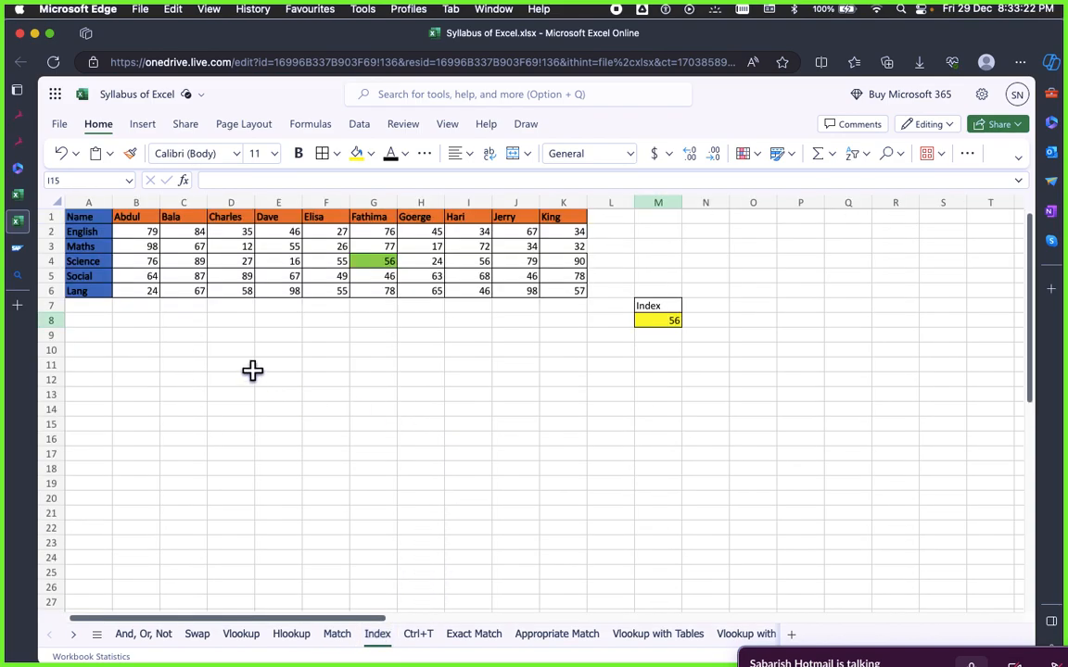
Open the formula in cell M8 of the Index sheet and examine its INDEX arguments
left_click(646, 412)
left_click(660, 308)
left_click(666, 321)
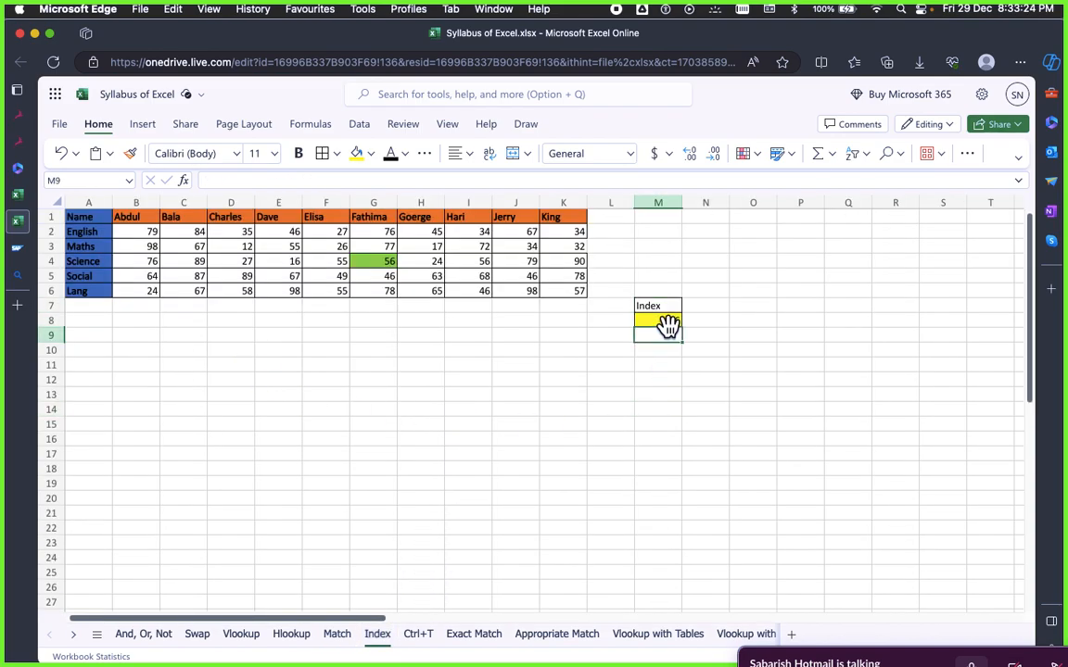
left_click(340, 179)
triple_click(341, 176)
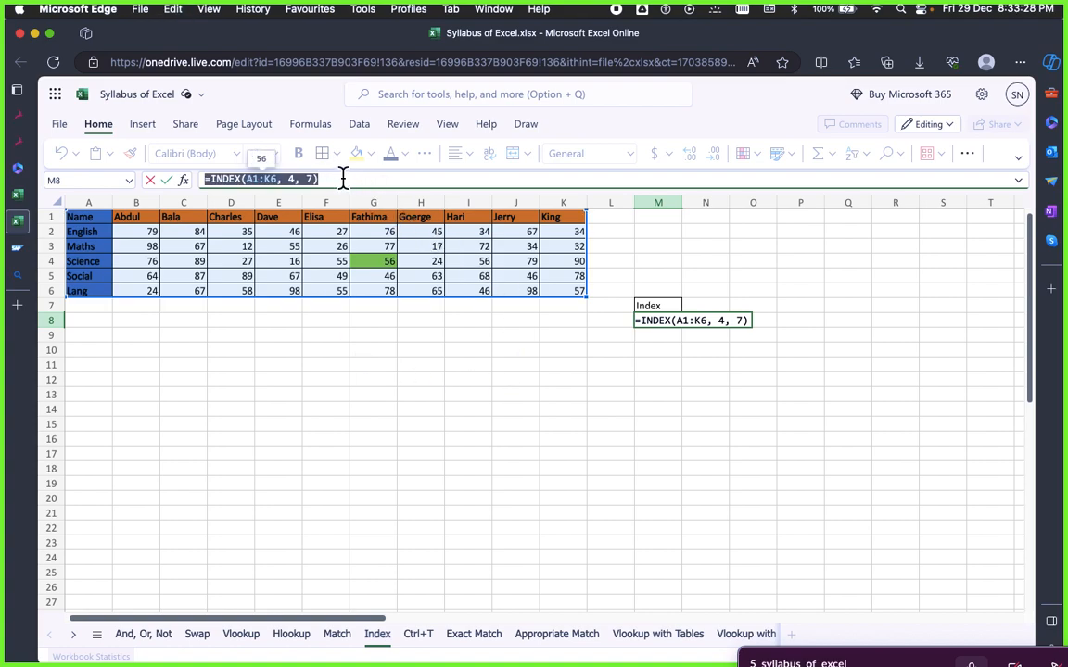
left_click(353, 179)
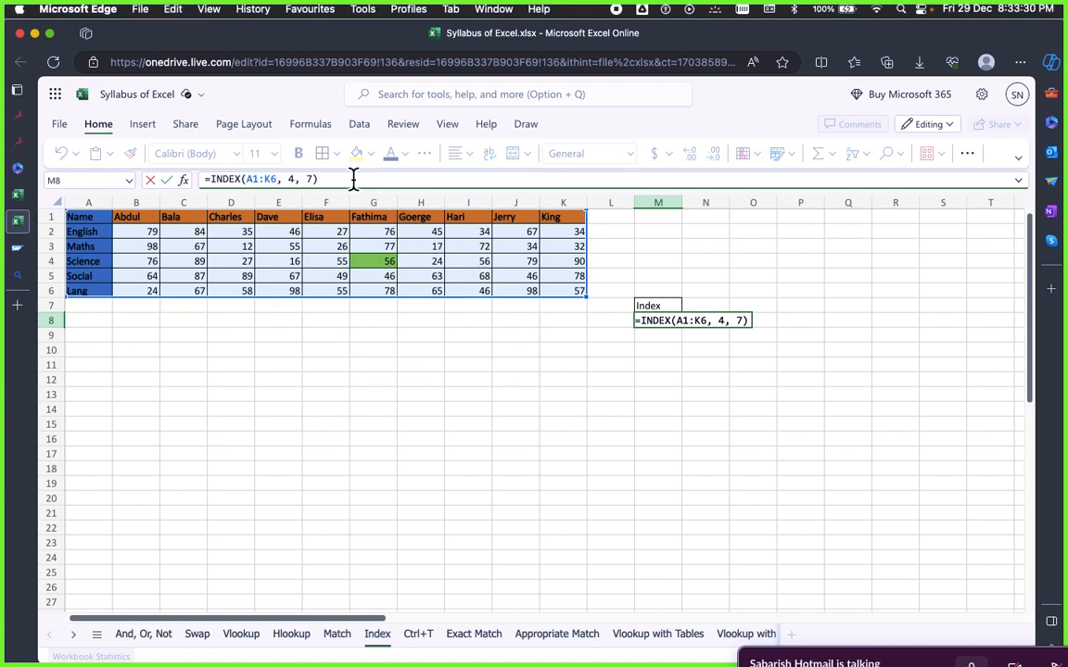
Wrap the INDEX formula in cell M8 in double quotation marks so it displays as text
type("\"")
type("\"")
key("Return")
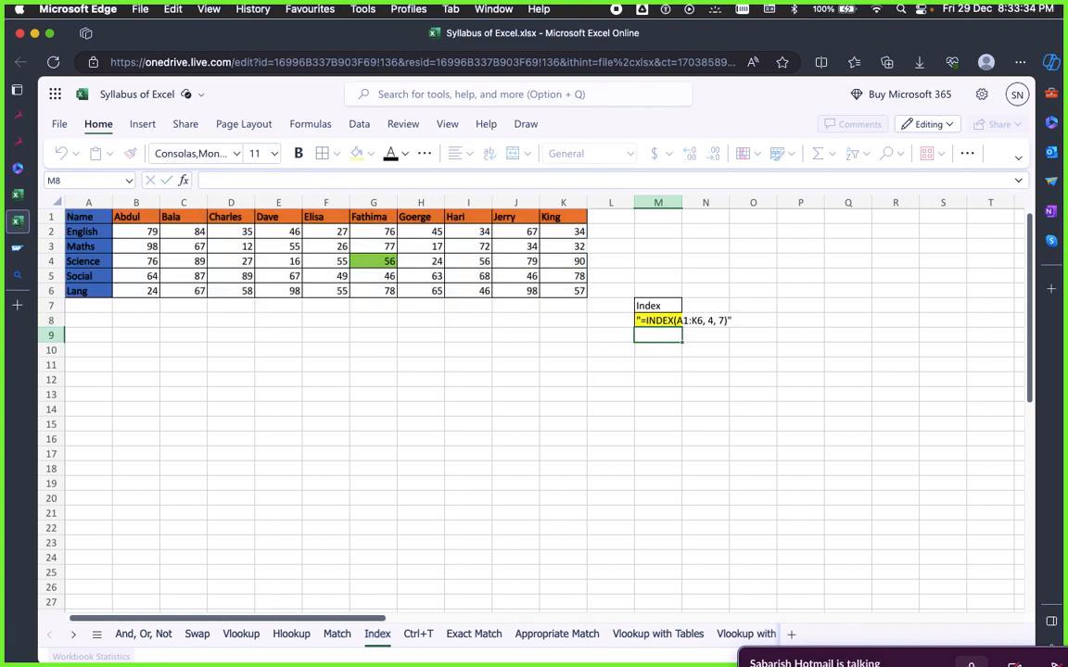
Enter an INDEX formula in cell M10 that returns row 3, column 4 of the range A1:K6
left_click(652, 351)
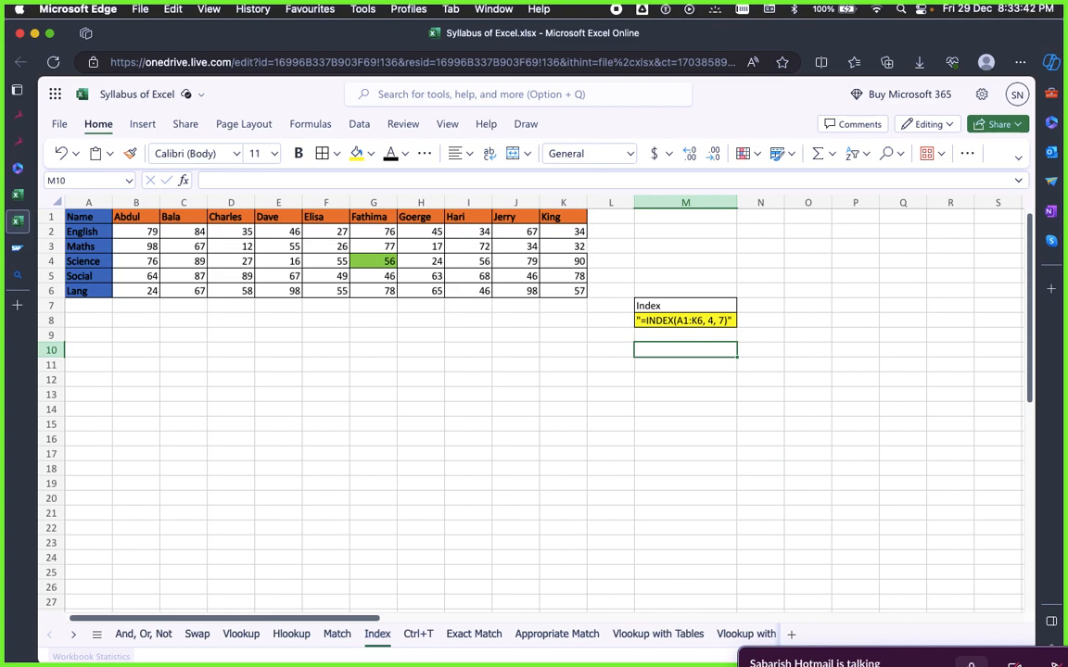
type("=")
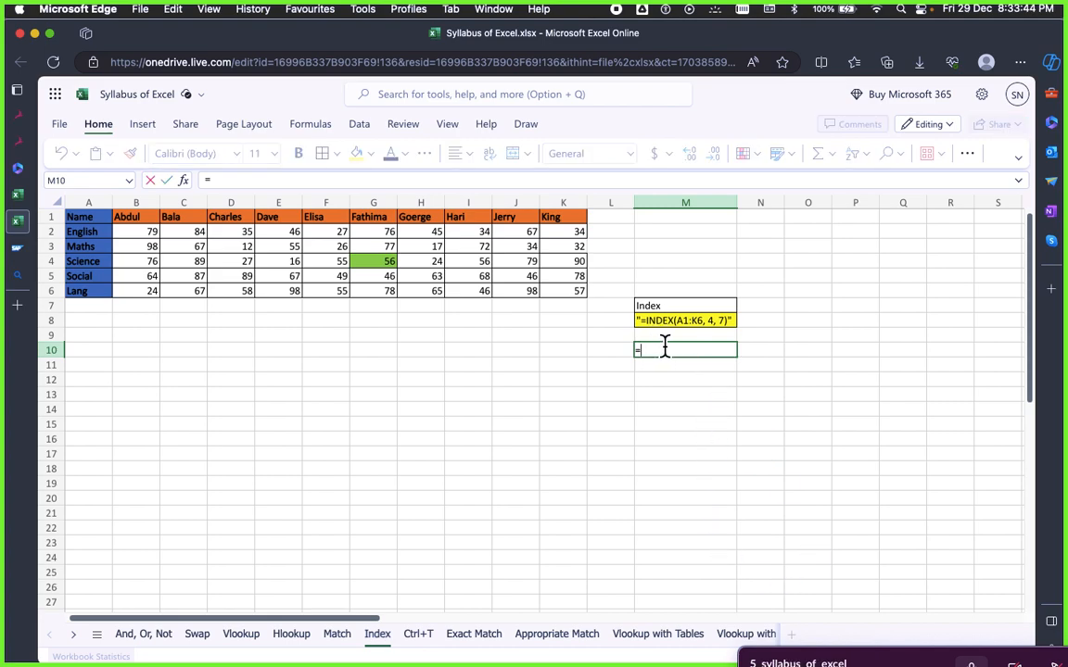
type("Ind")
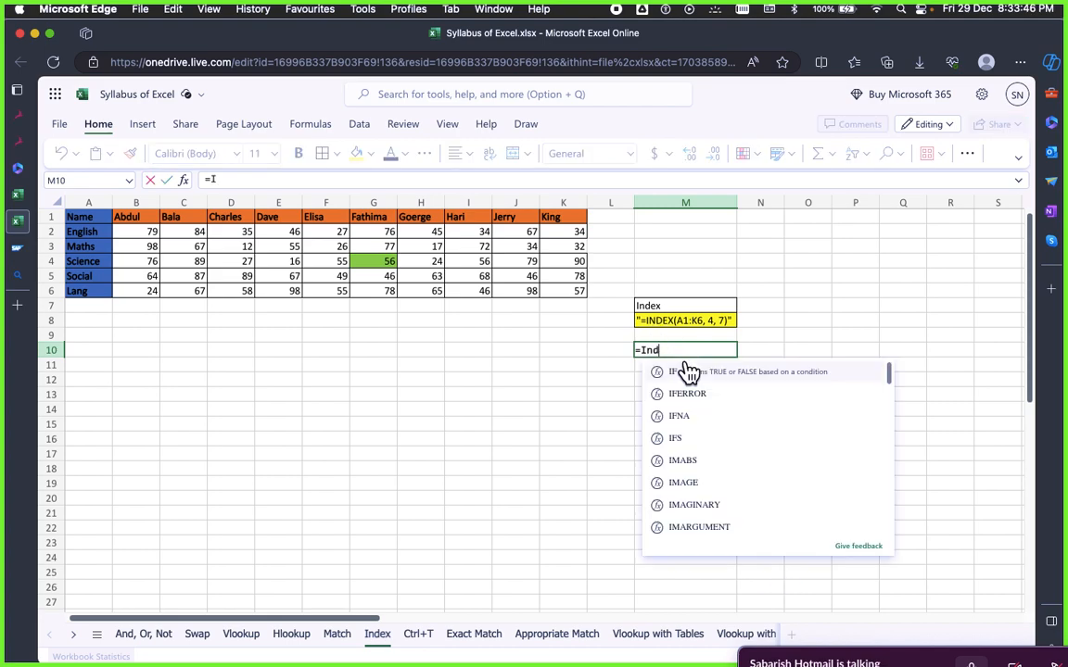
type("ex(")
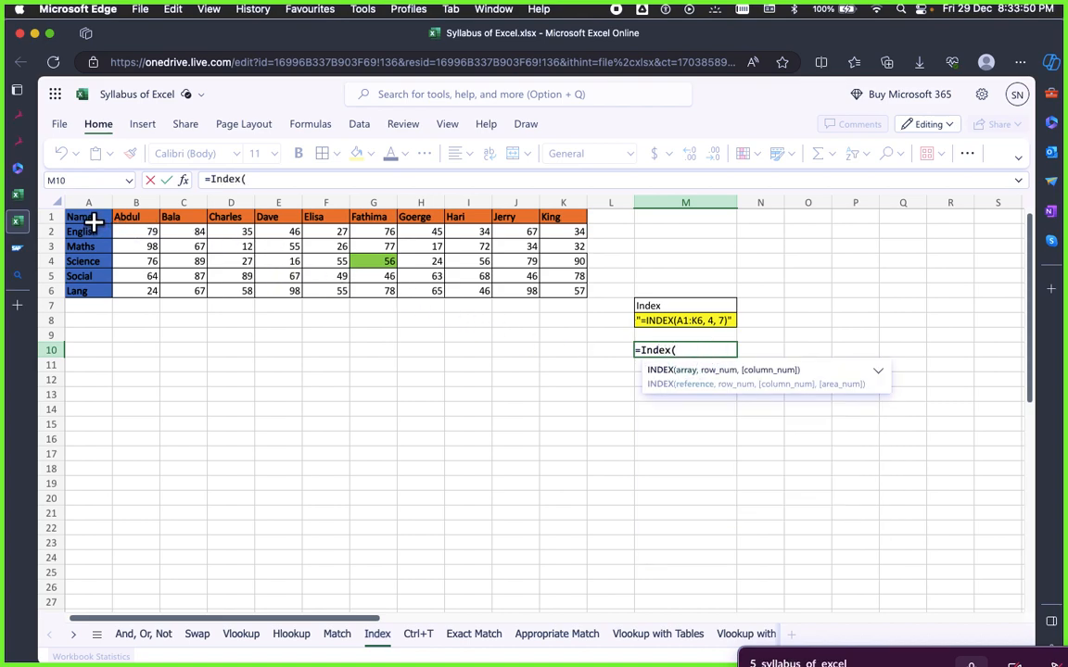
left_click_drag(94, 222, 577, 290)
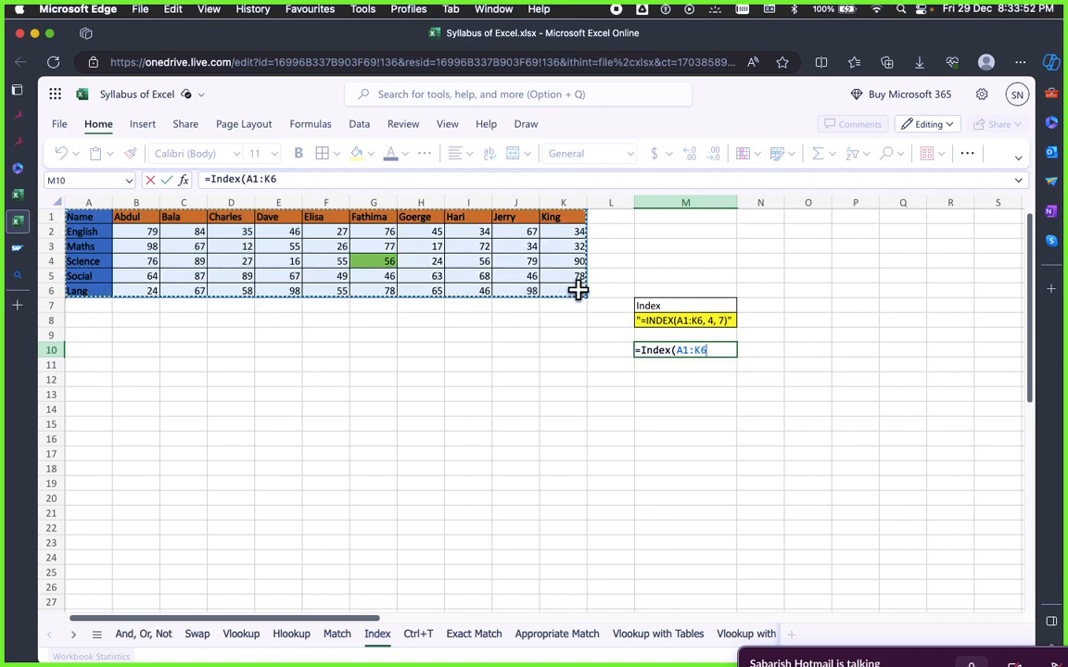
type(",3,4")
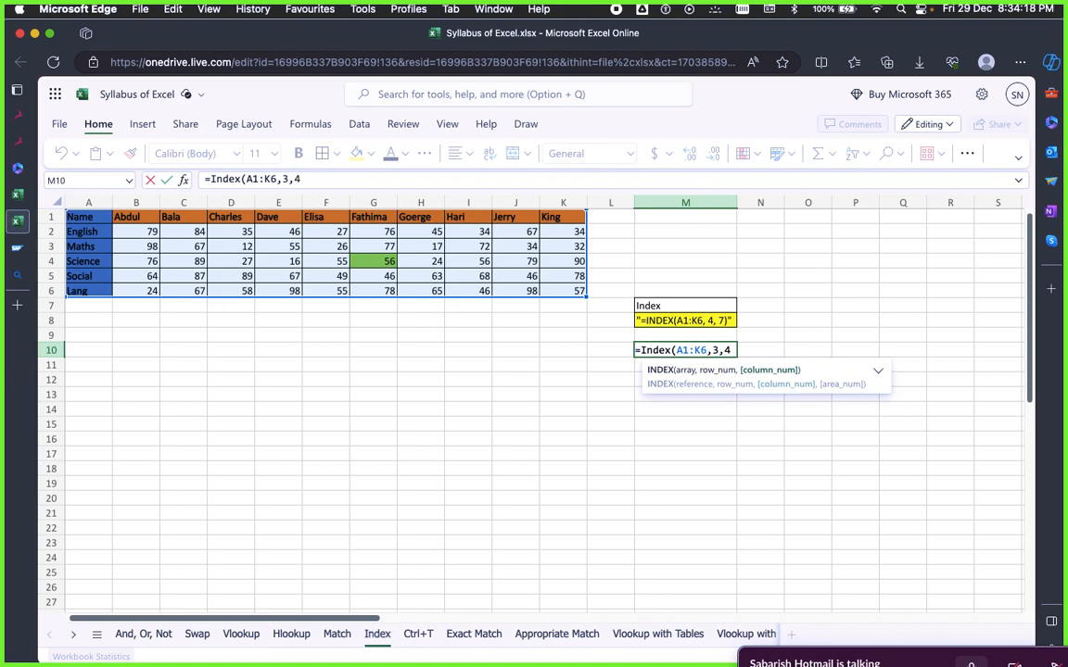
type(")")
key("Return")
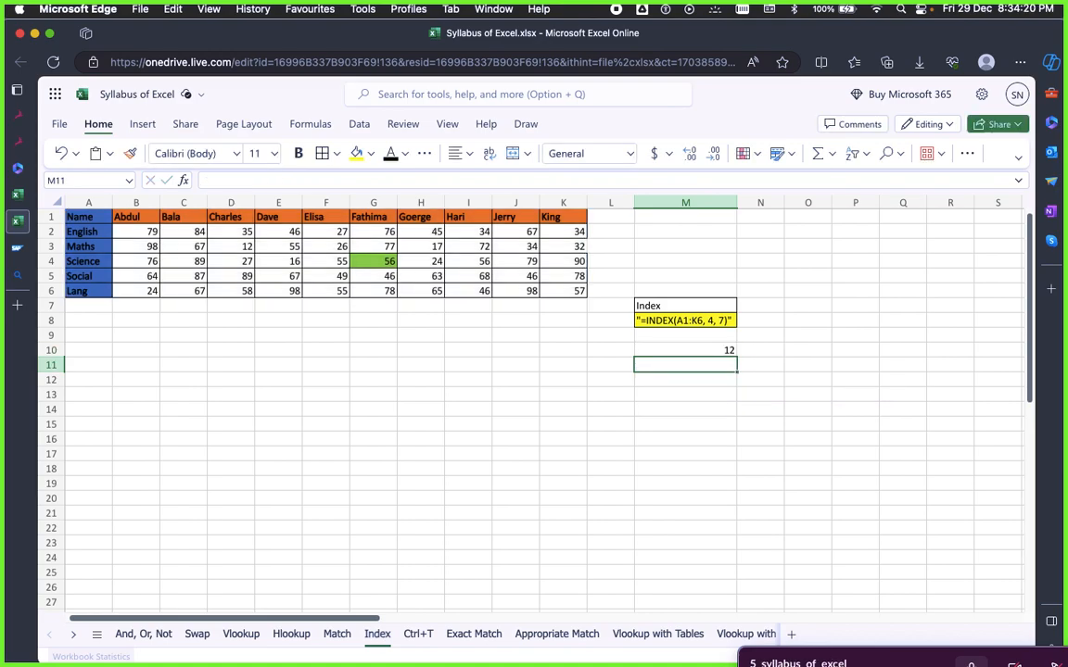
Check the row and column arguments of the M10 INDEX formula against cell D3, leaving the formula as it is
left_click(572, 422)
left_click(667, 351)
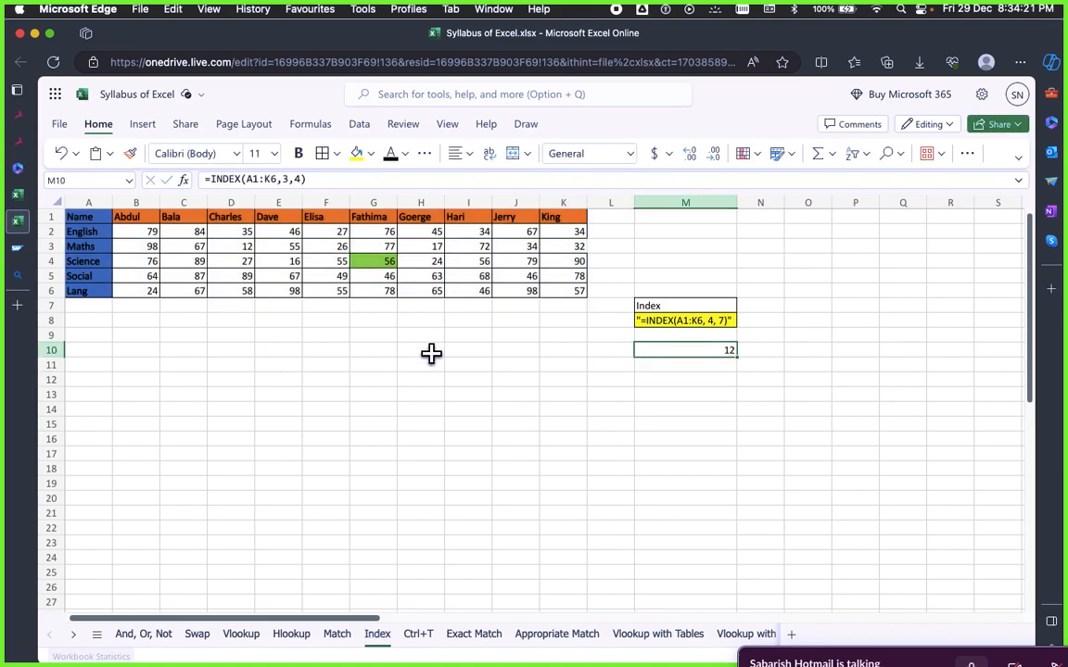
left_click(233, 247)
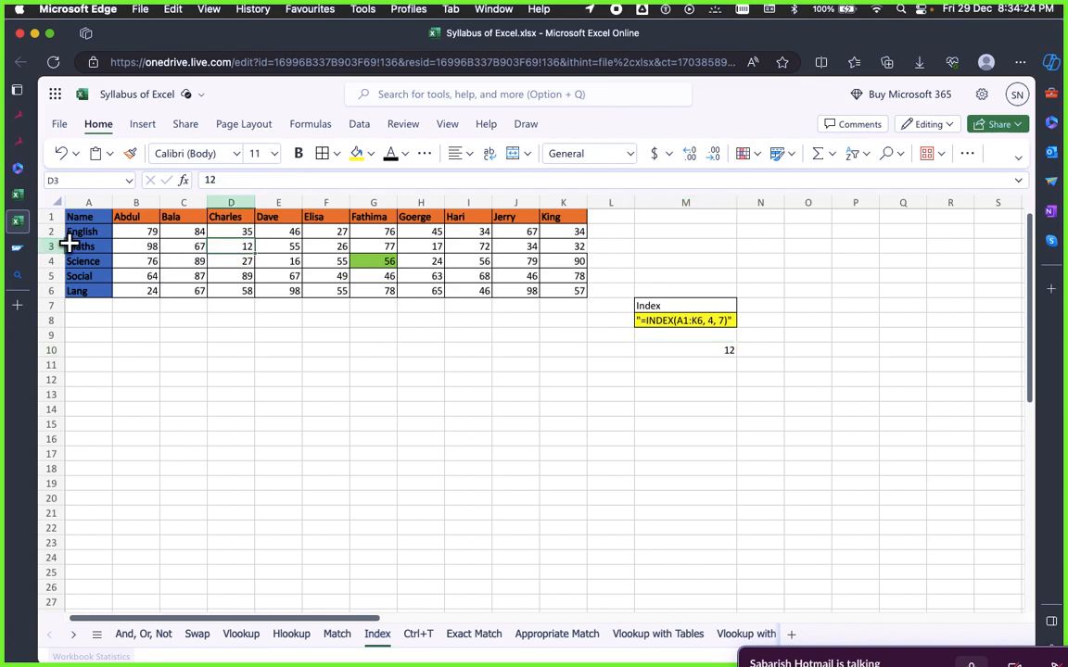
left_click(700, 347)
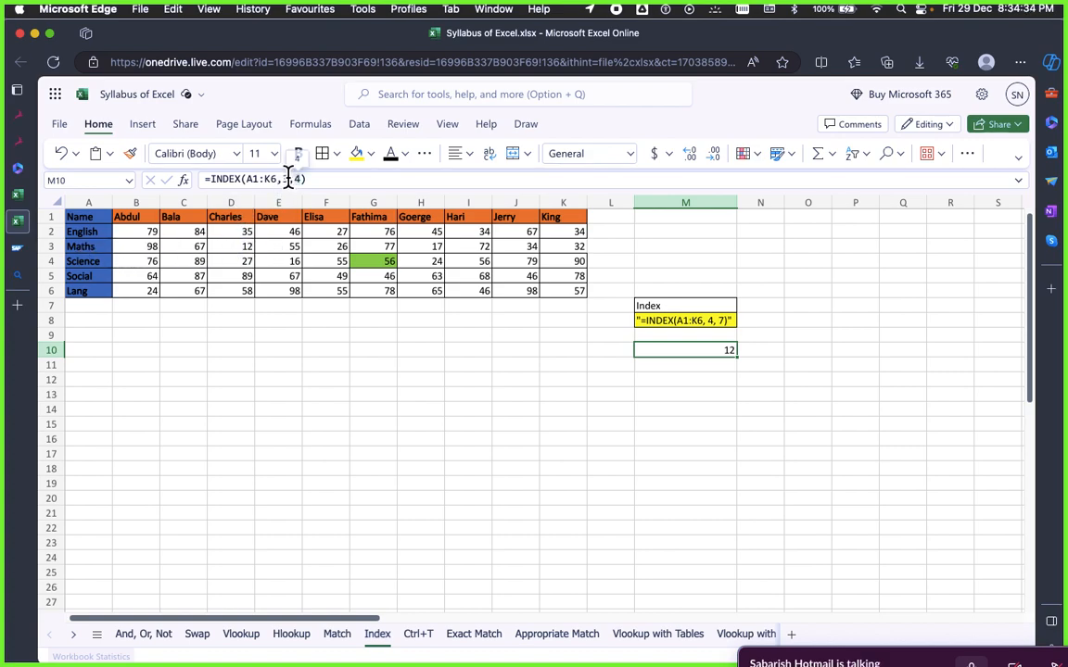
left_click_drag(282, 179, 306, 179)
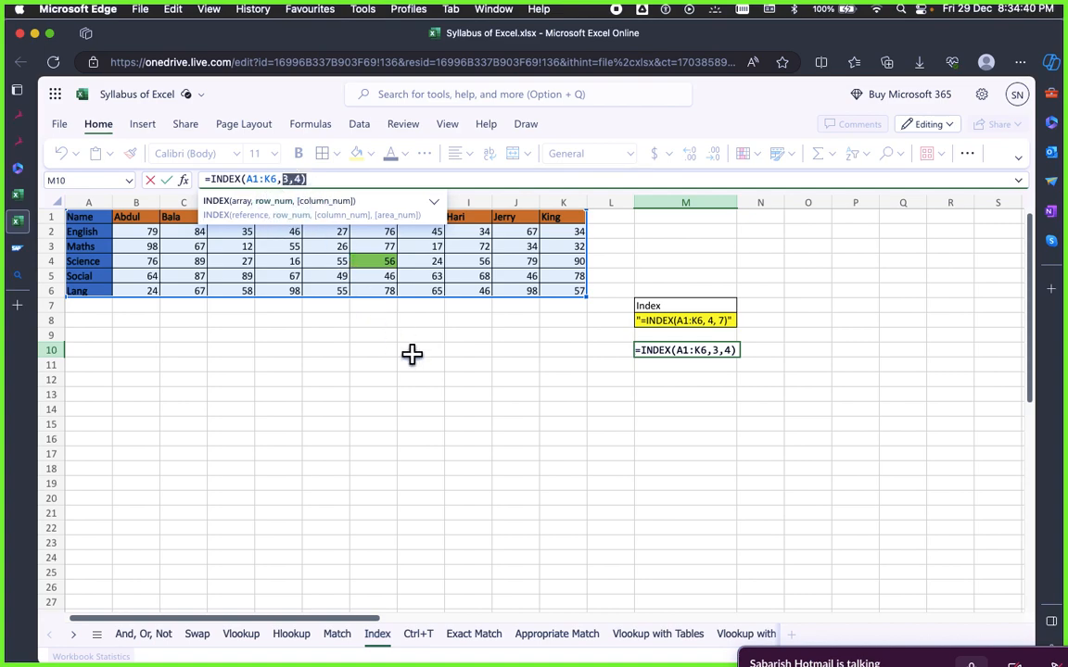
left_click(515, 408)
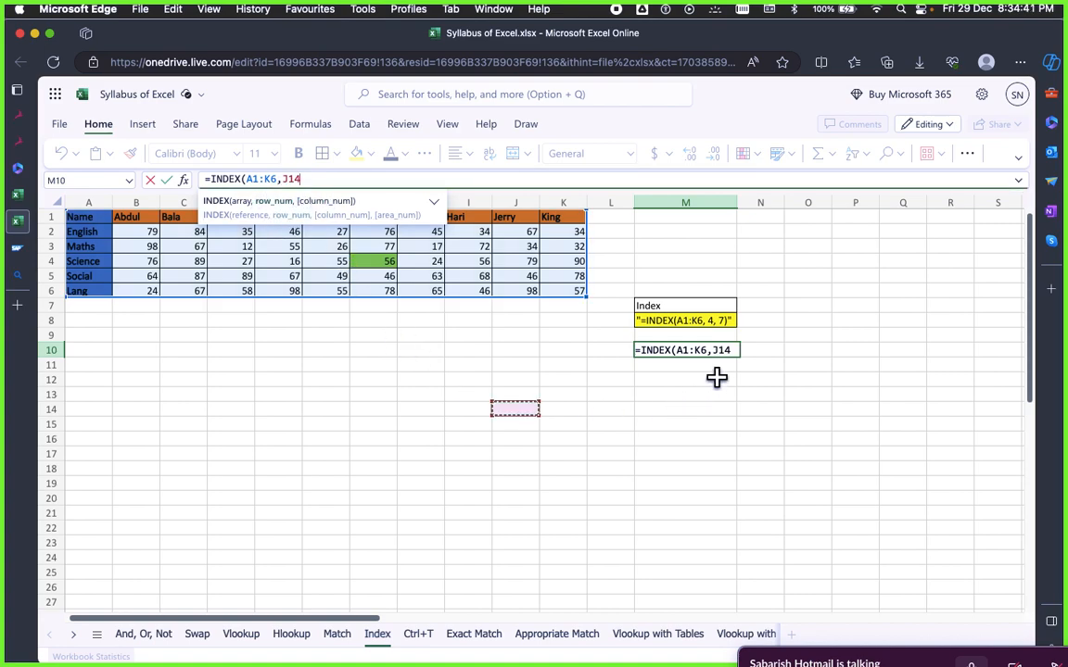
key("Escape")
left_click(712, 434)
left_click(674, 350)
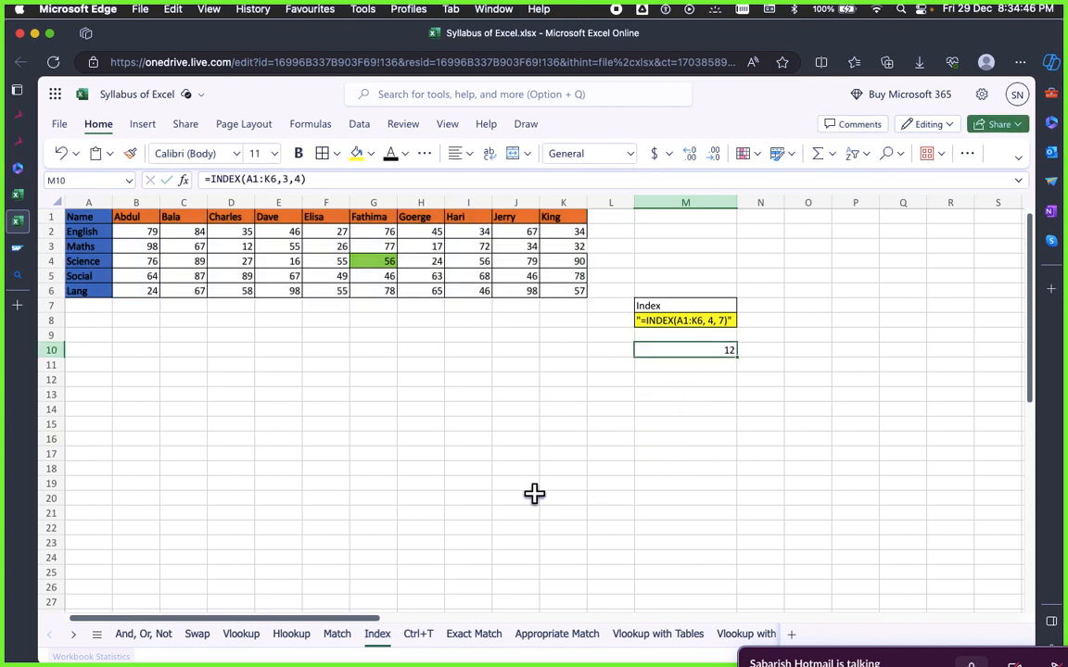
Remove the green fill from cell G4 in the marks table
left_click(574, 484)
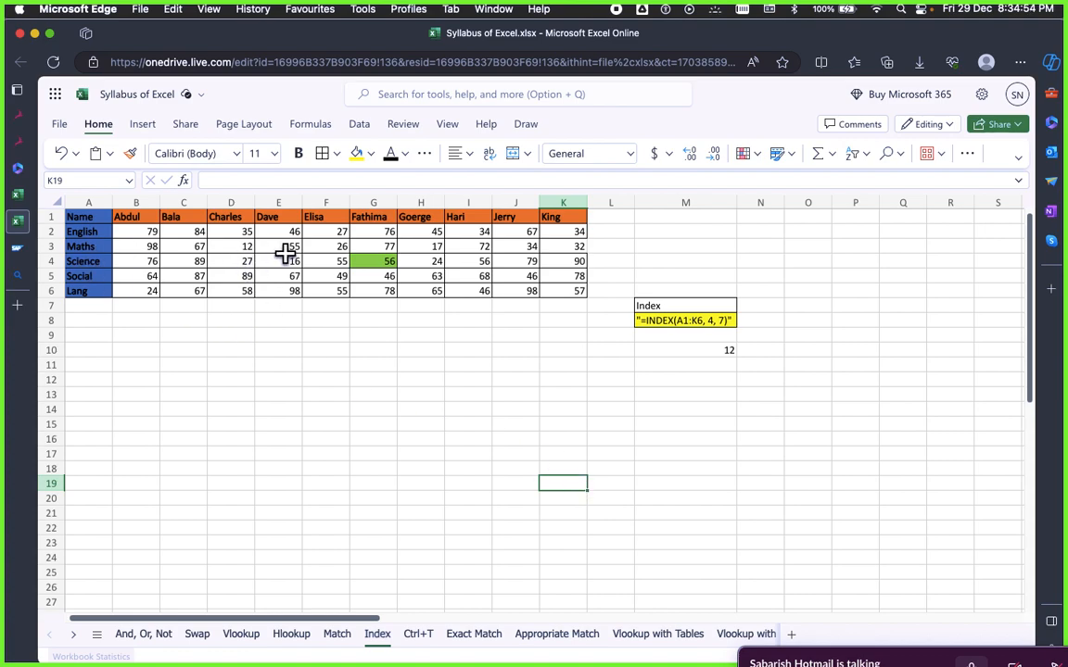
left_click(325, 276)
left_click(401, 436)
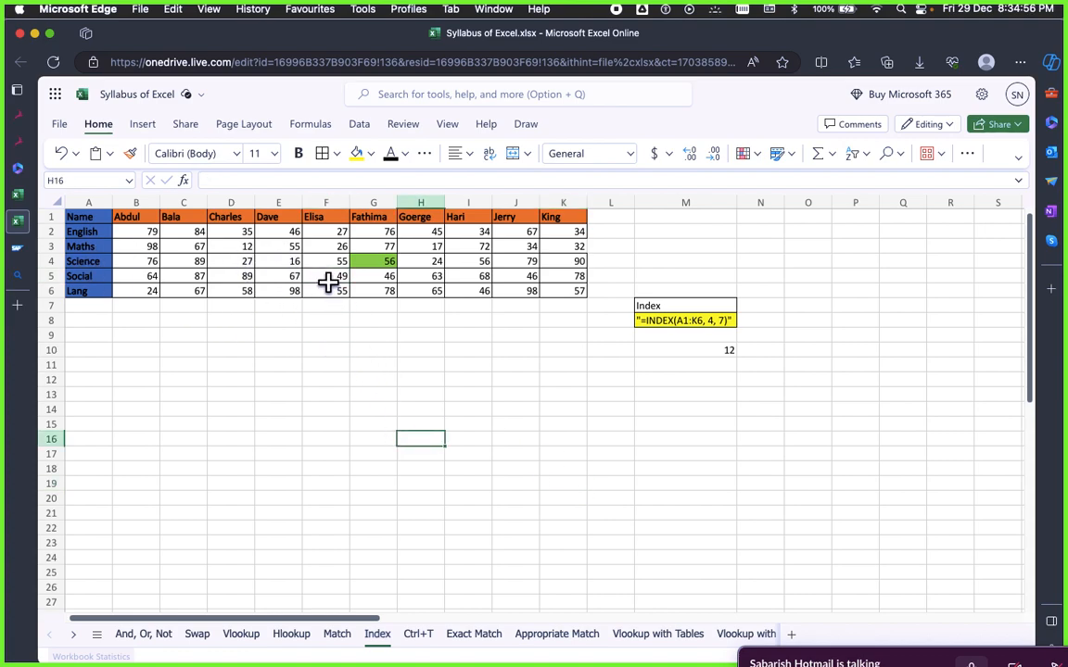
left_click(372, 262)
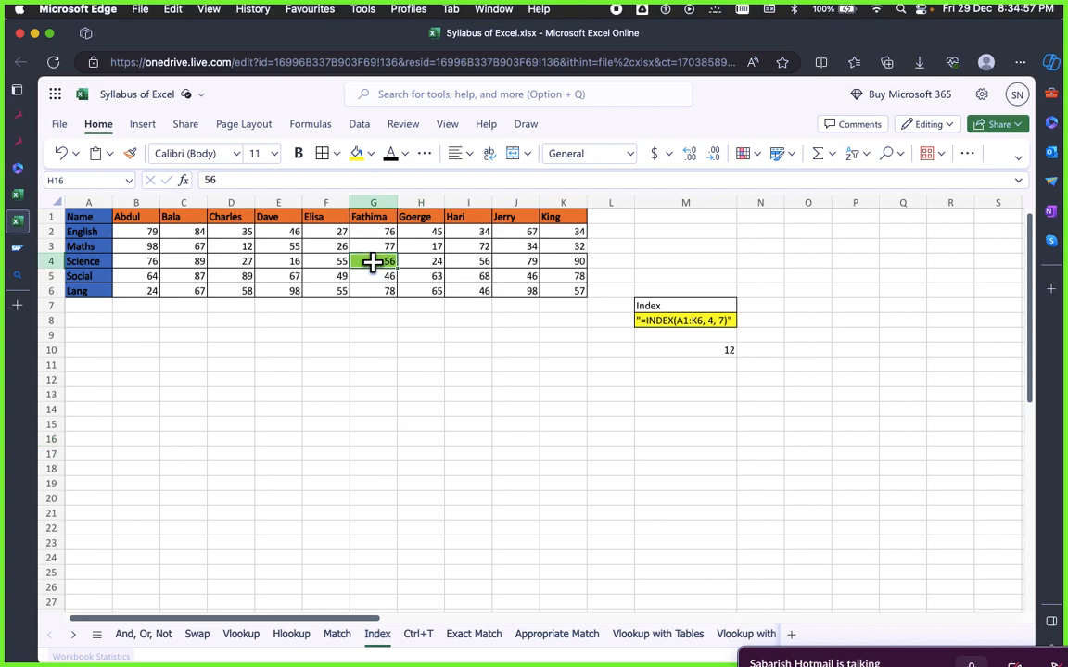
left_click(370, 155)
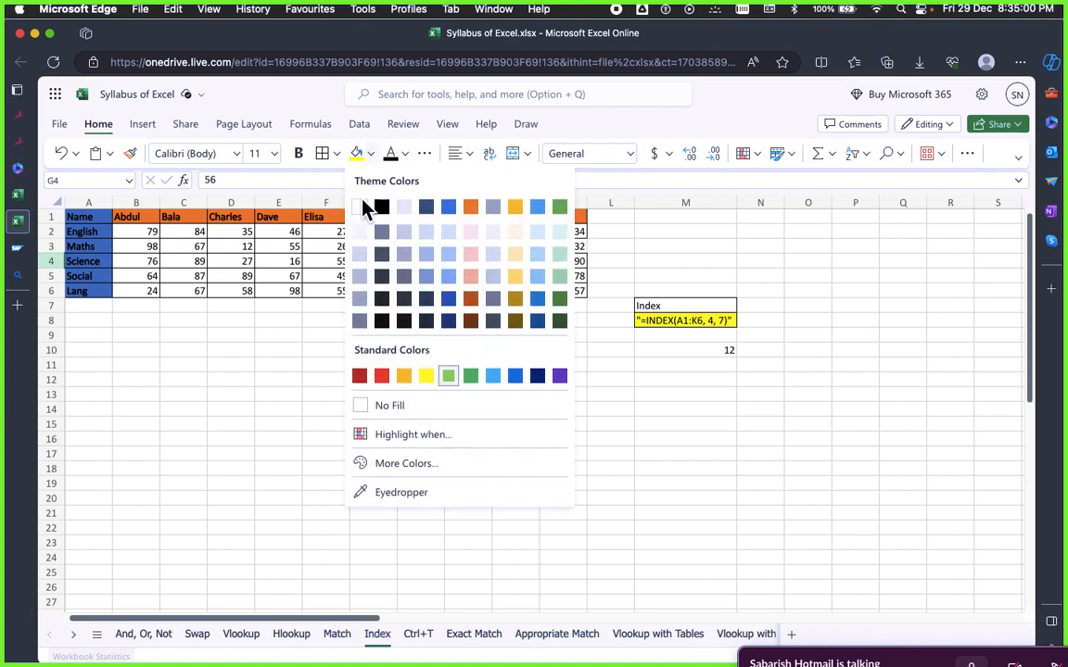
left_click(553, 408)
left_click(706, 407)
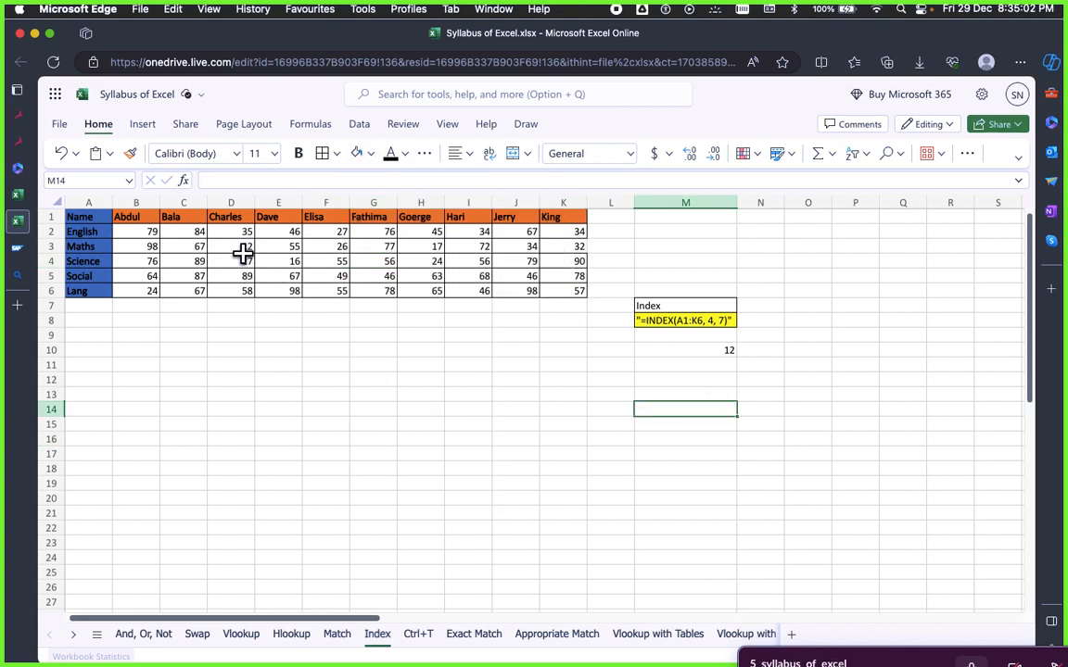
Examine the subject rows and individual marks in the table alongside the INDEX formula in M10
left_click_drag(141, 239, 579, 287)
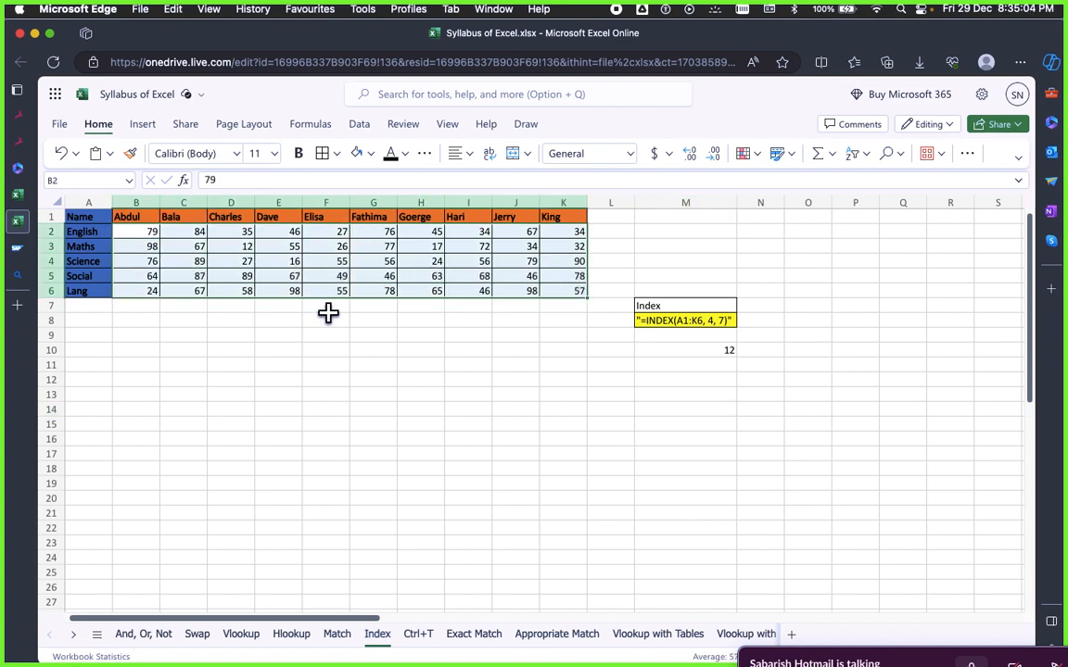
left_click(370, 333)
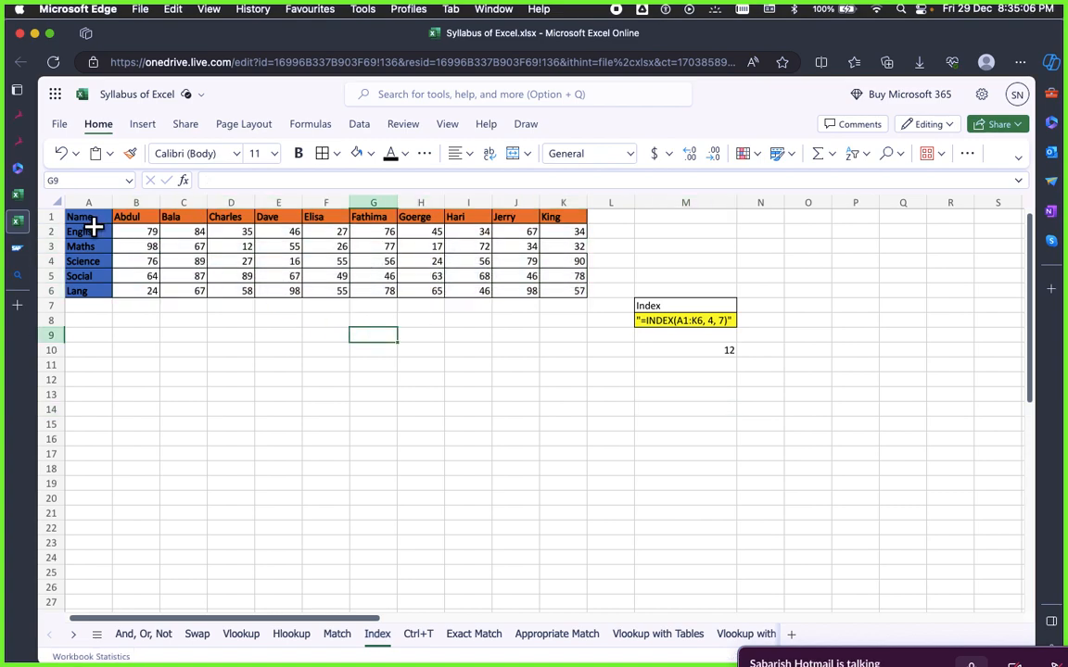
left_click_drag(91, 230, 550, 288)
left_click(539, 349)
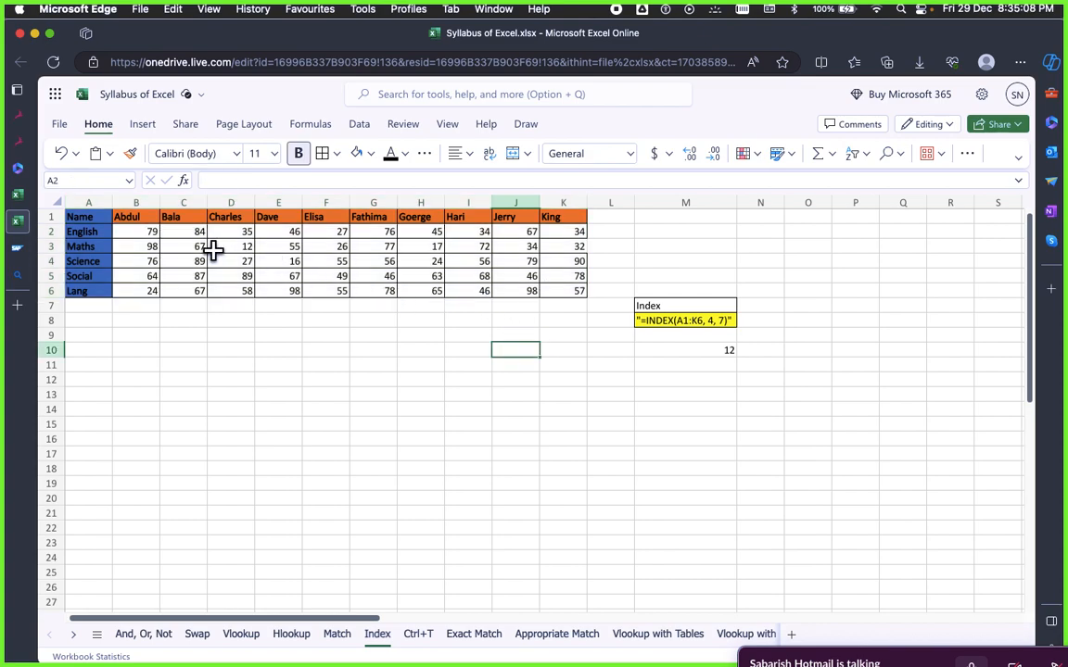
left_click(375, 258)
left_click(360, 318)
left_click(297, 281)
left_click(449, 288)
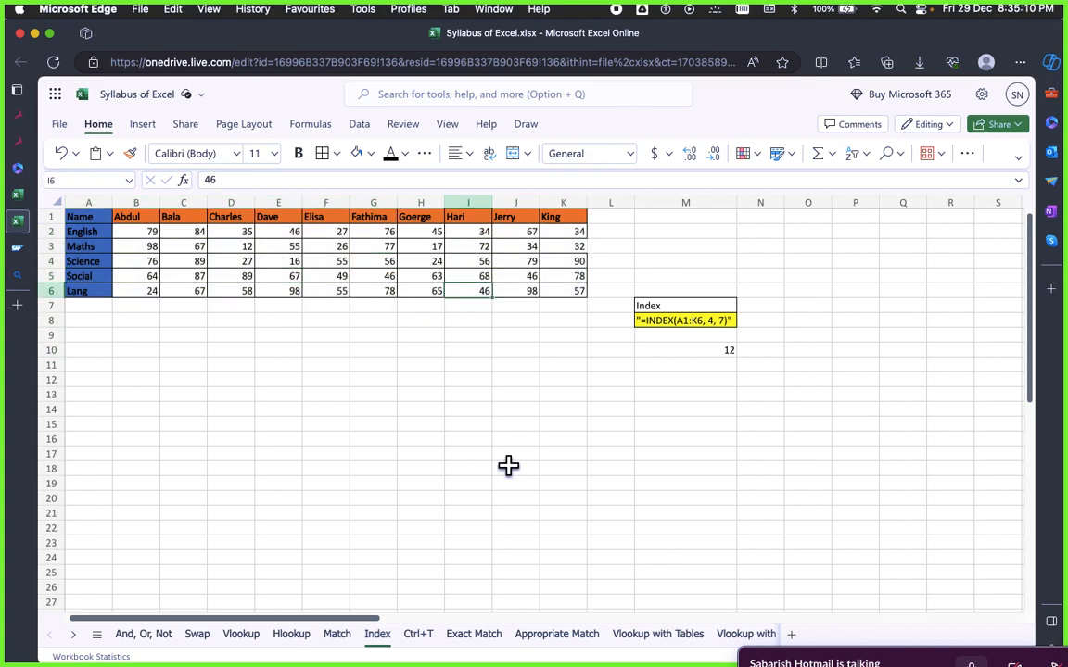
left_click(508, 466)
left_click(703, 350)
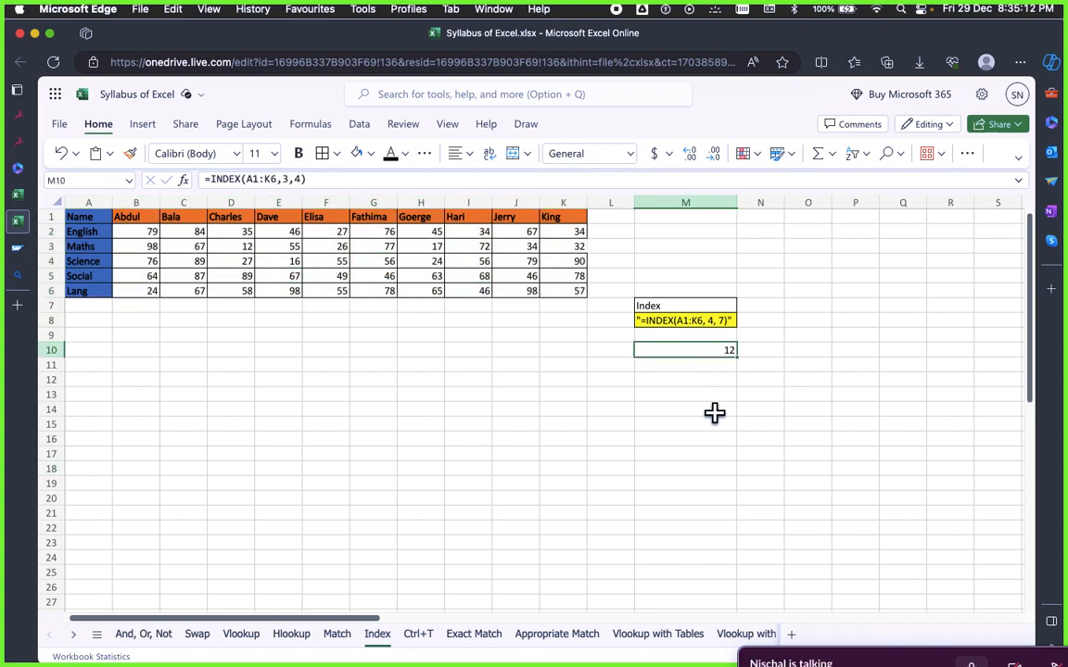
left_click(627, 409)
left_click(364, 352)
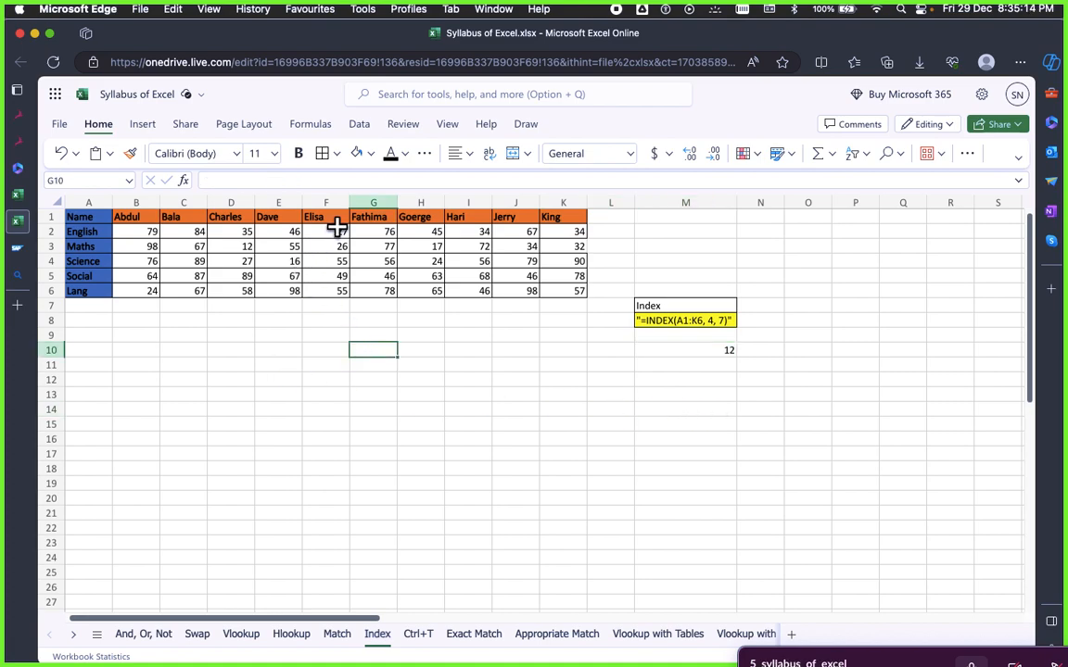
Fill cell E2, Dave's English mark, with the green theme color
left_click(290, 231)
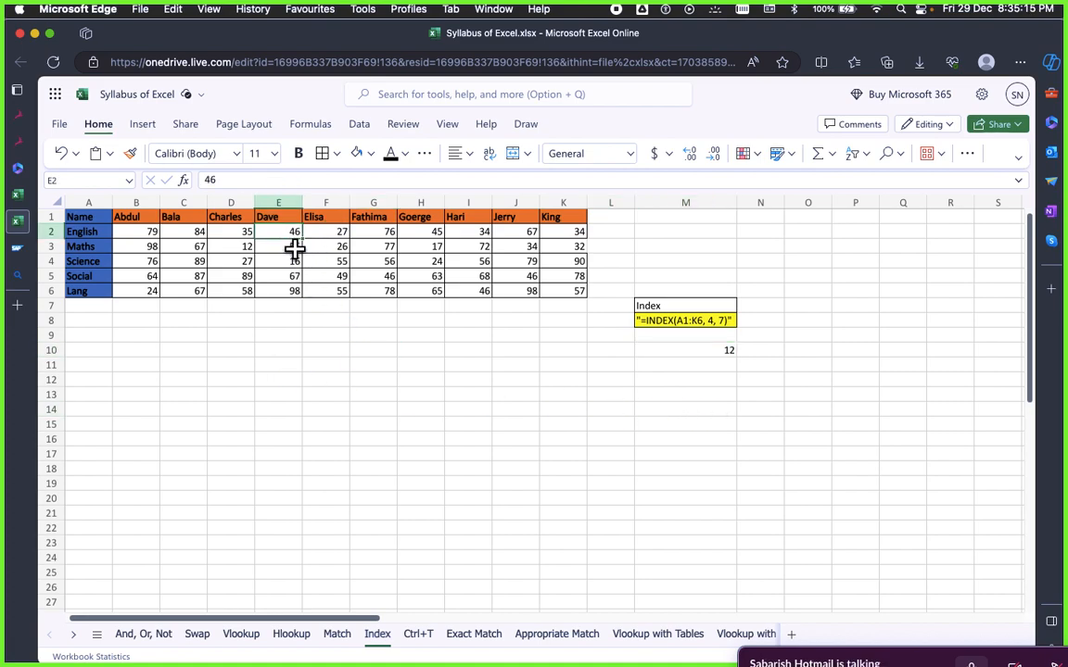
left_click(336, 155)
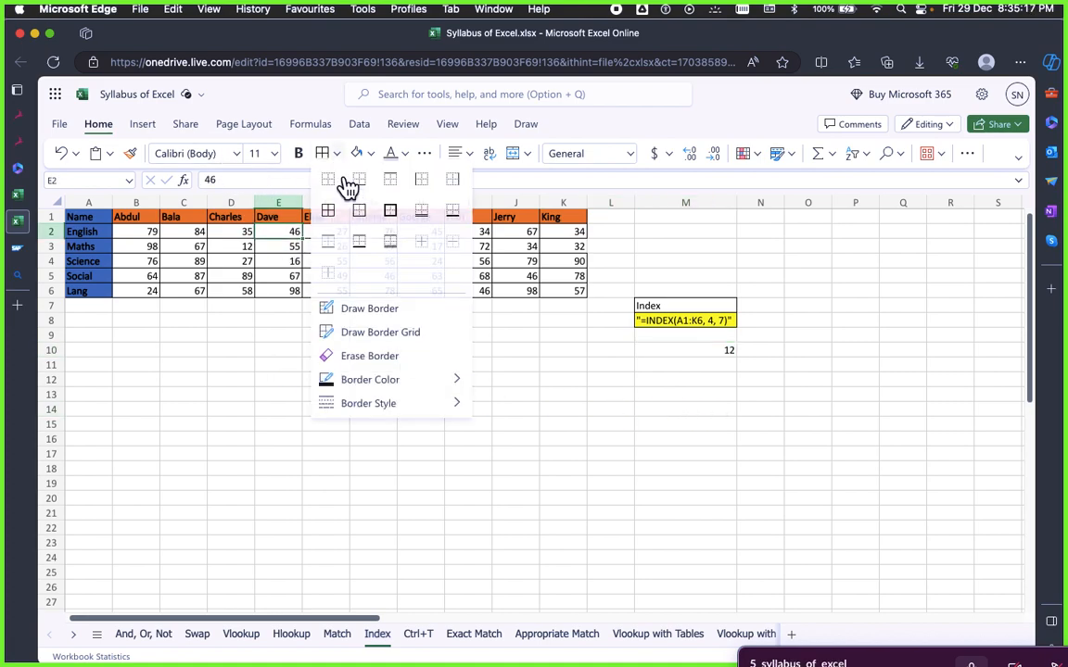
left_click(279, 316)
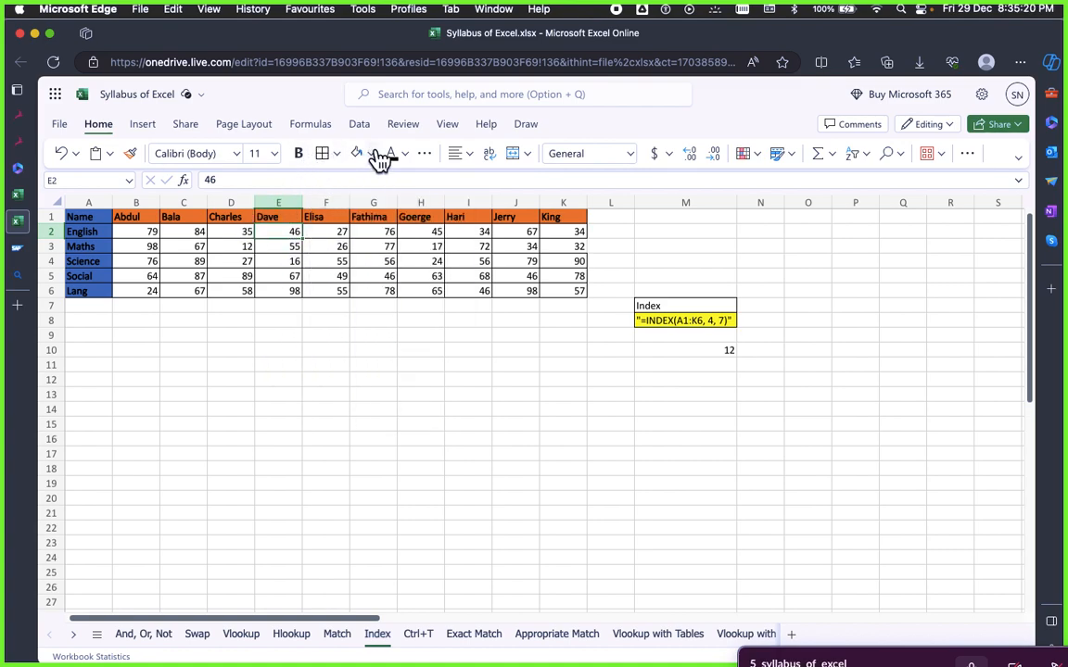
left_click(370, 154)
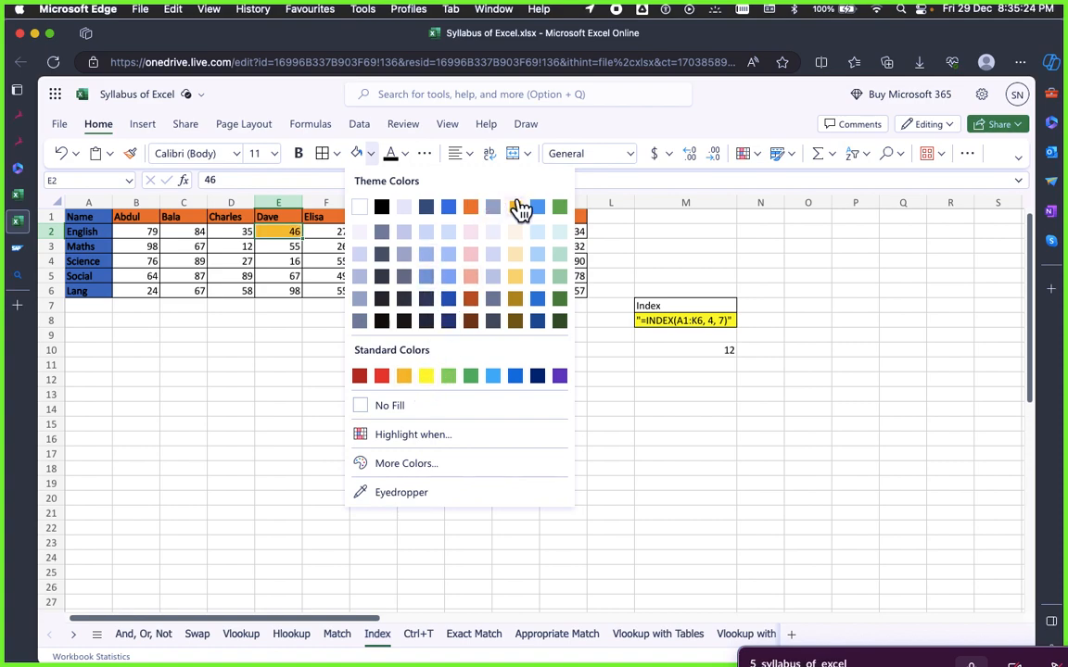
left_click(560, 207)
left_click(273, 424)
left_click(284, 235)
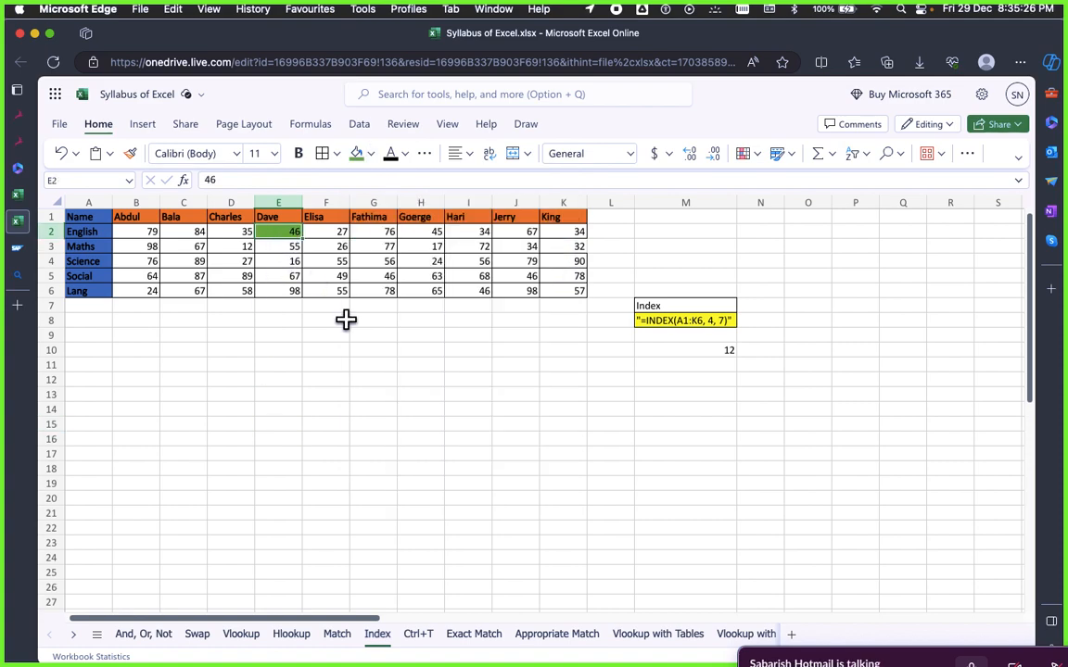
Enter =INDEX(A1:K6,2,5) in cell M13 to retrieve Dave's English mark, and check the finished formula
left_click(662, 406)
left_click(697, 353)
left_click(696, 400)
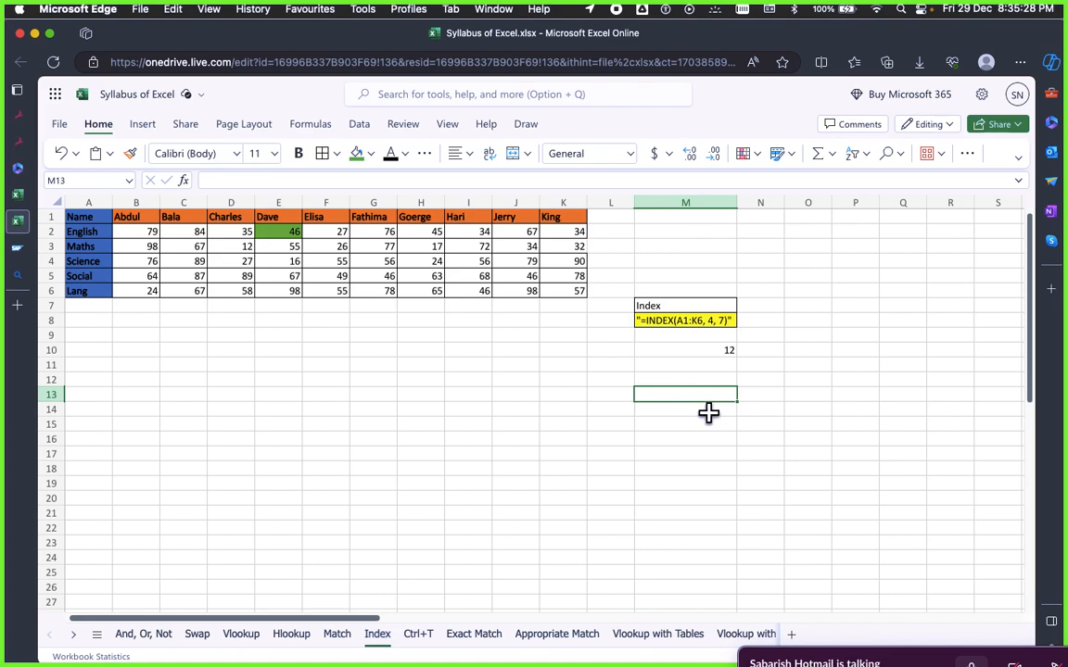
type("=Inde")
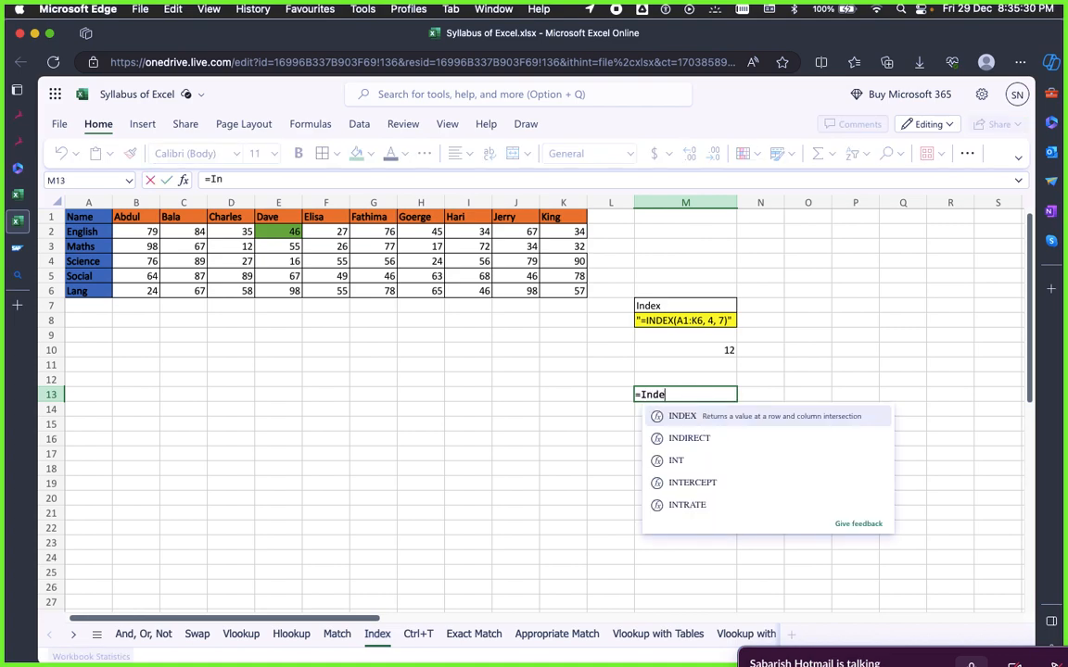
type("x(")
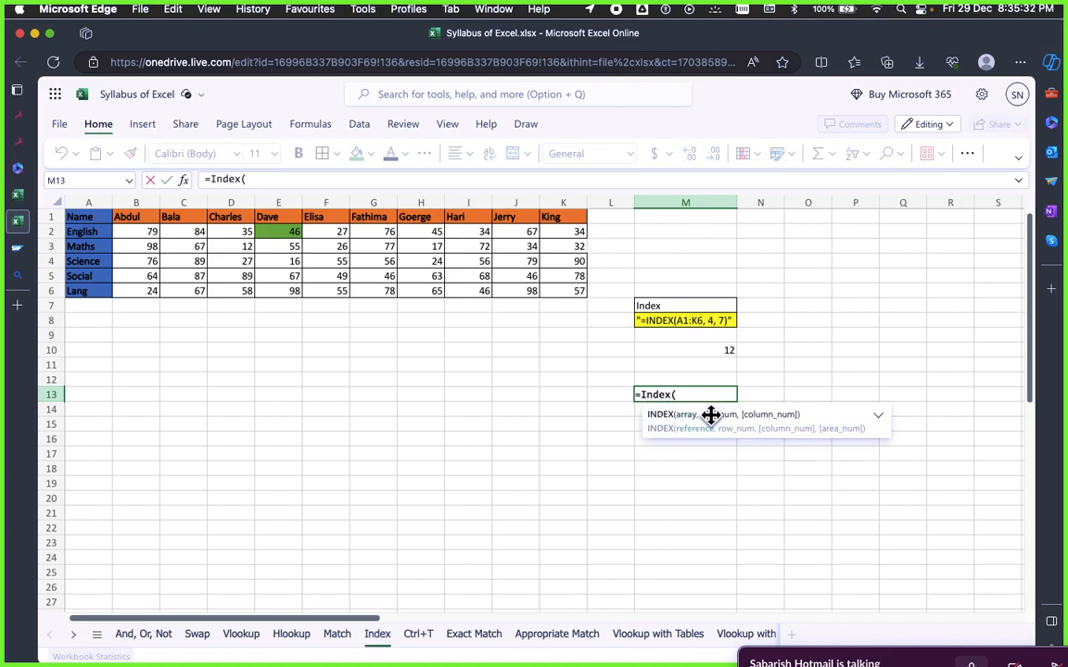
left_click_drag(89, 216, 574, 290)
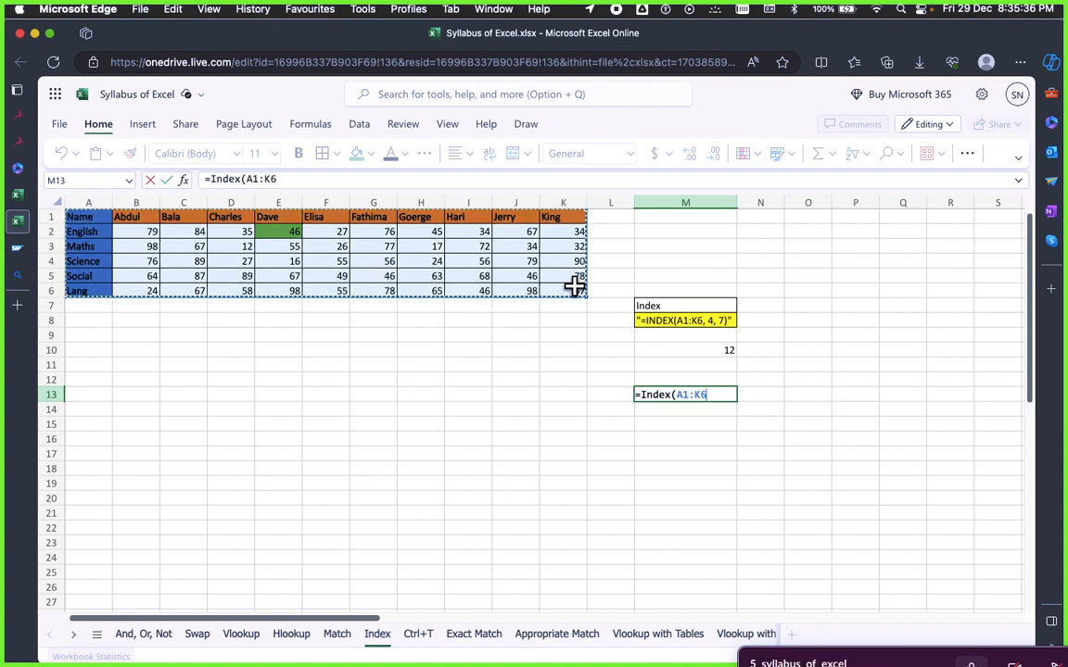
type(",2,5")
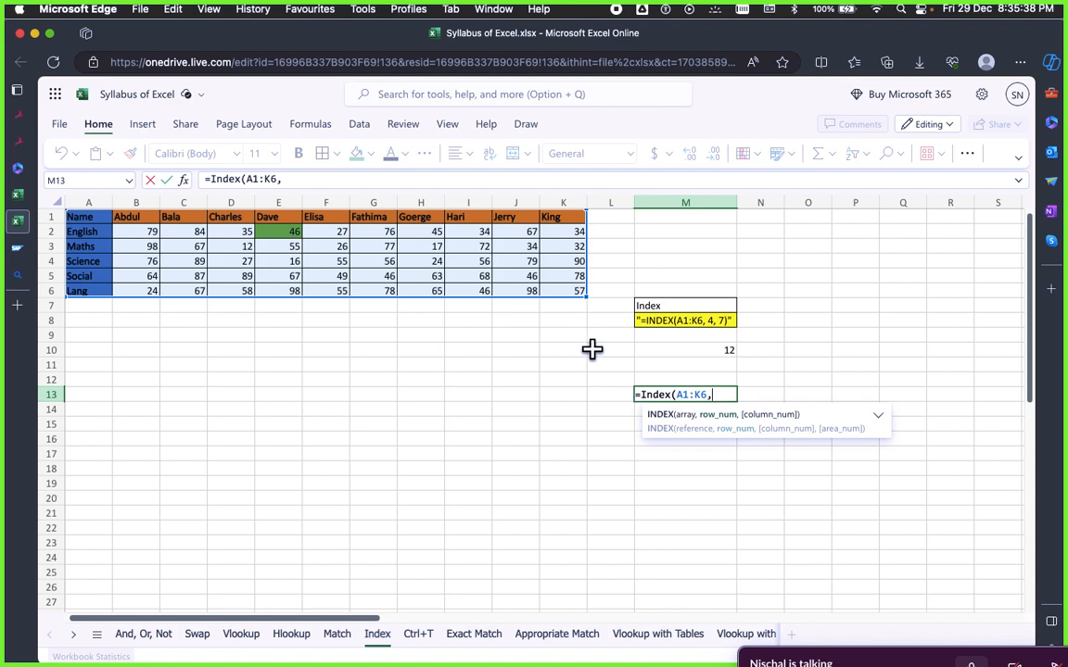
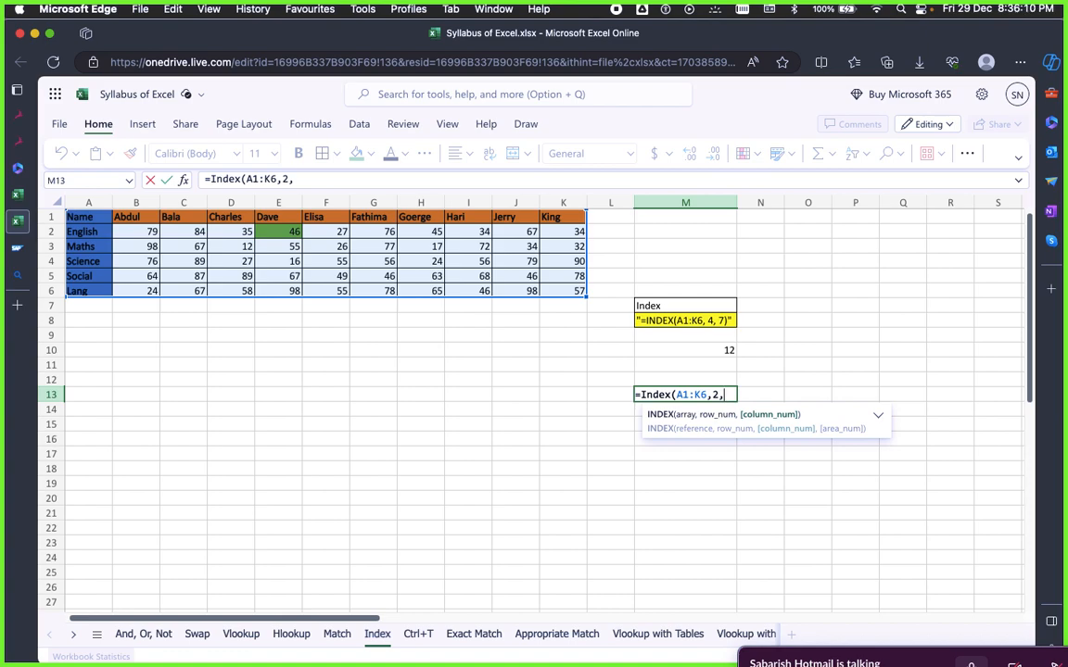
type(")")
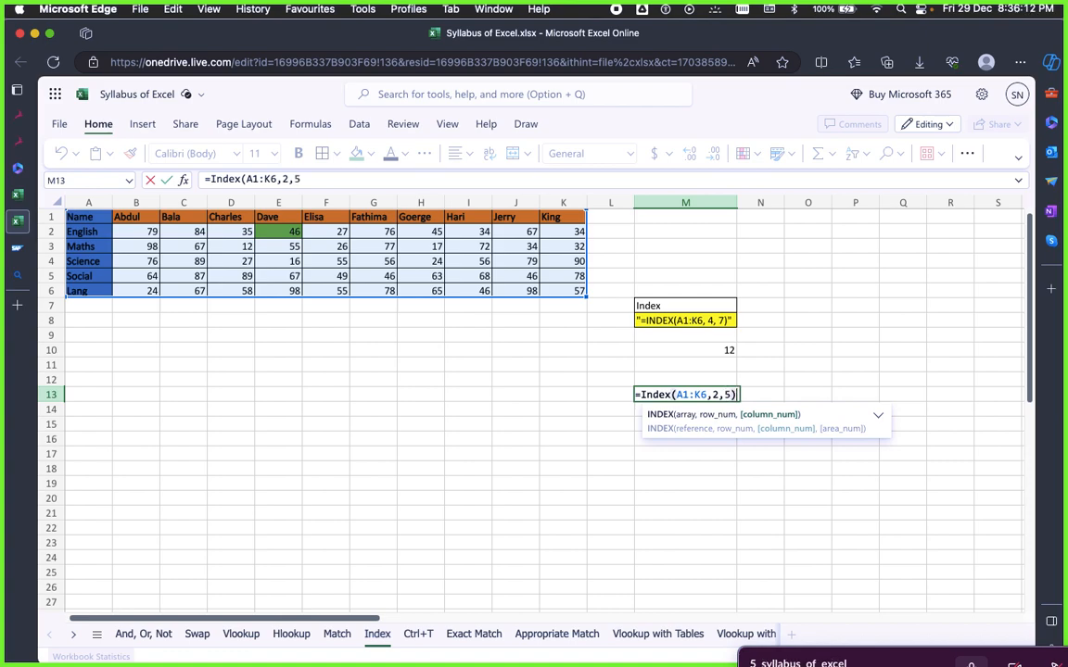
key("Return")
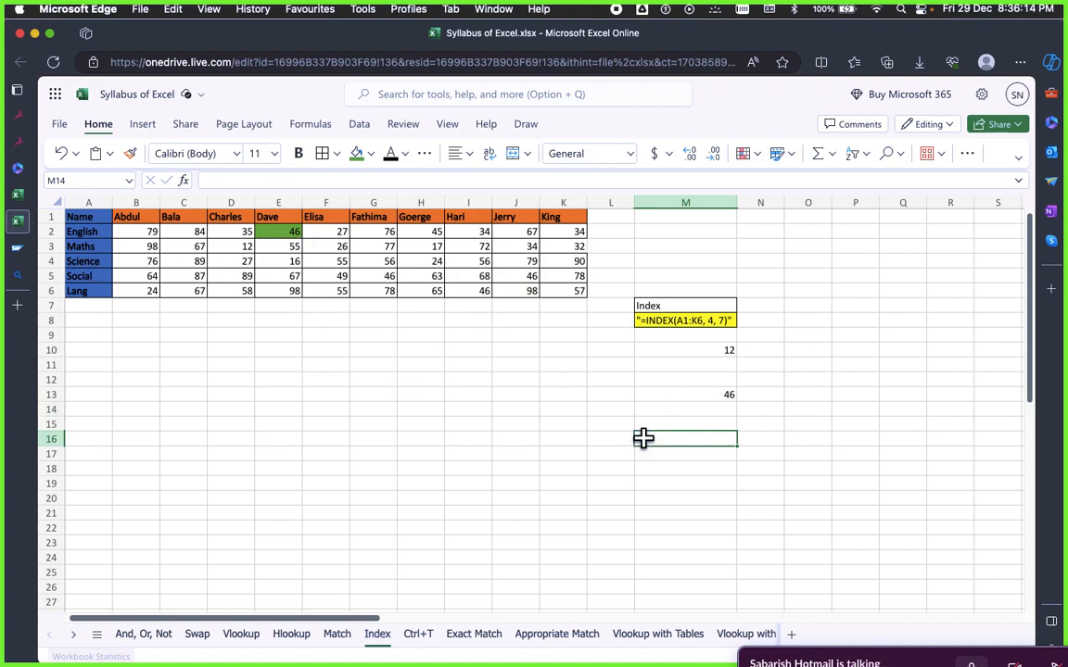
left_click(684, 393)
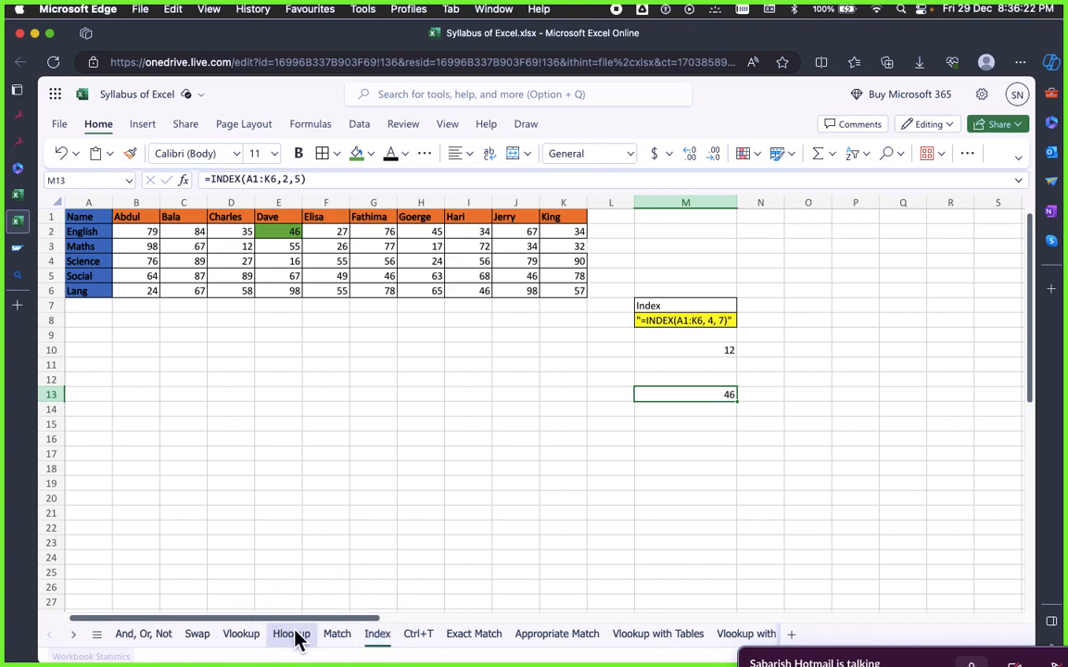
left_click(403, 527)
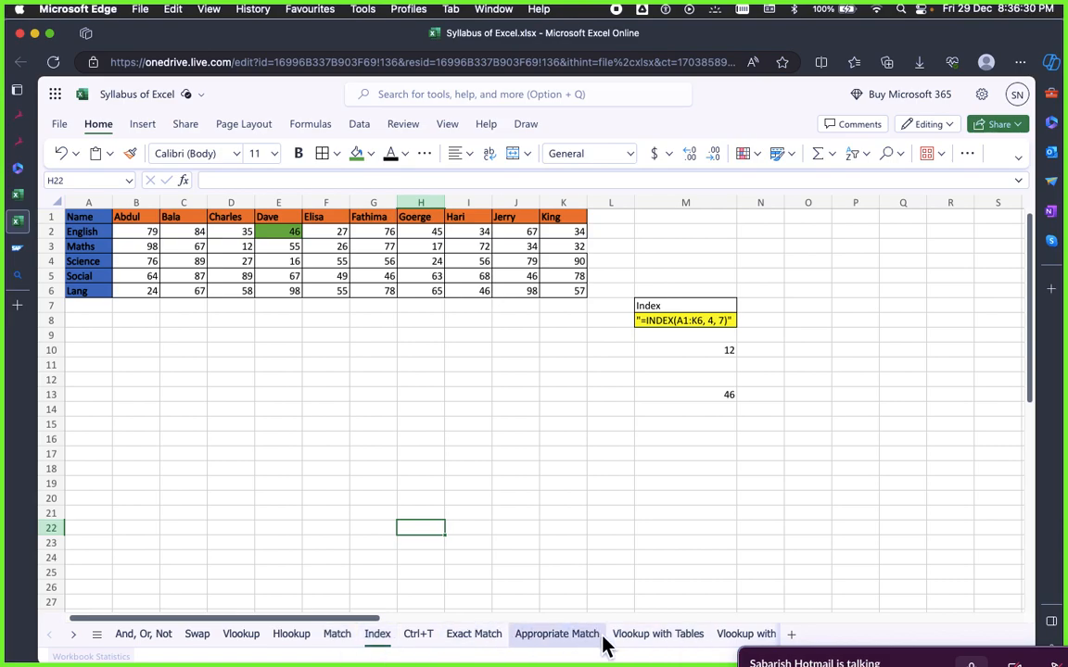
Switch to draw.io to look over the lookup function notes and return to the Excel workbook in Edge
key("super+Tab")
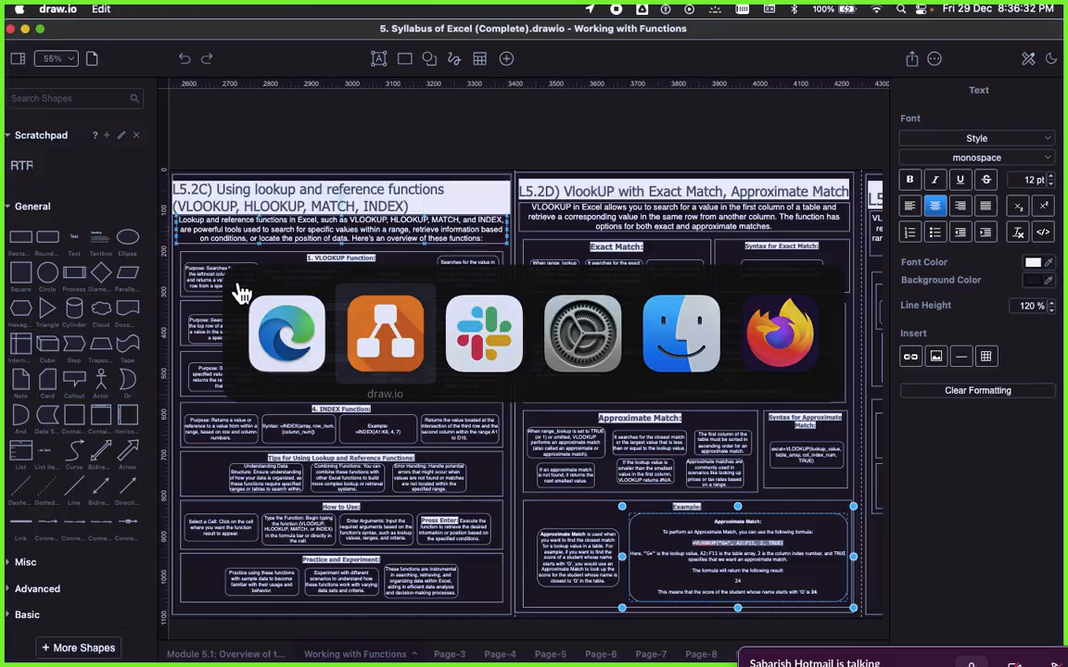
key("super+Tab")
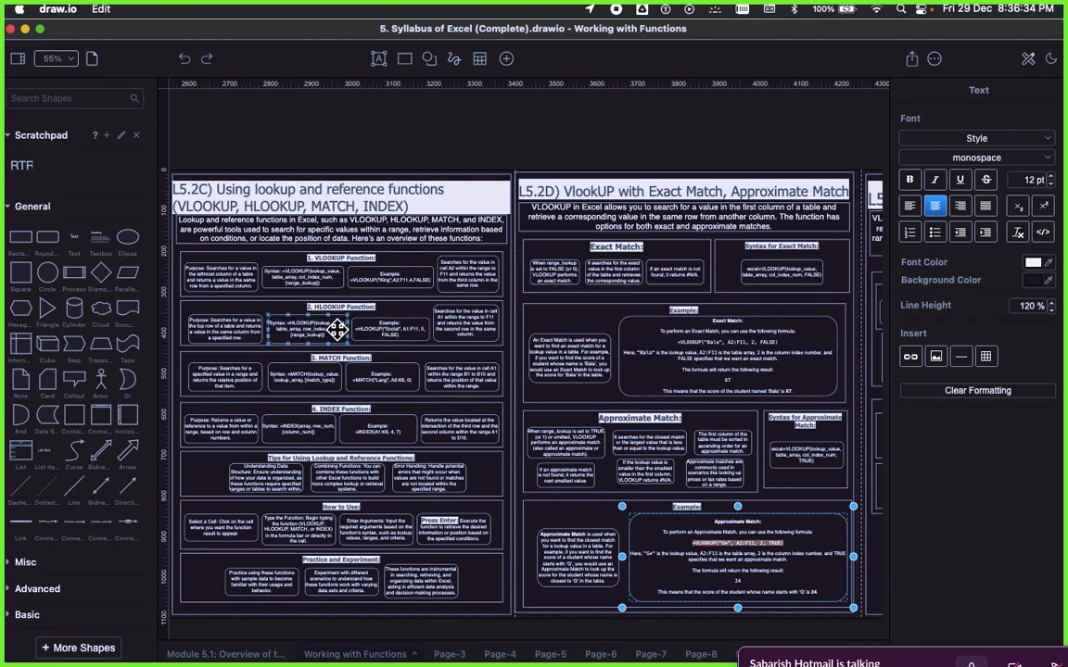
key("super+Tab")
key("super+Tab")
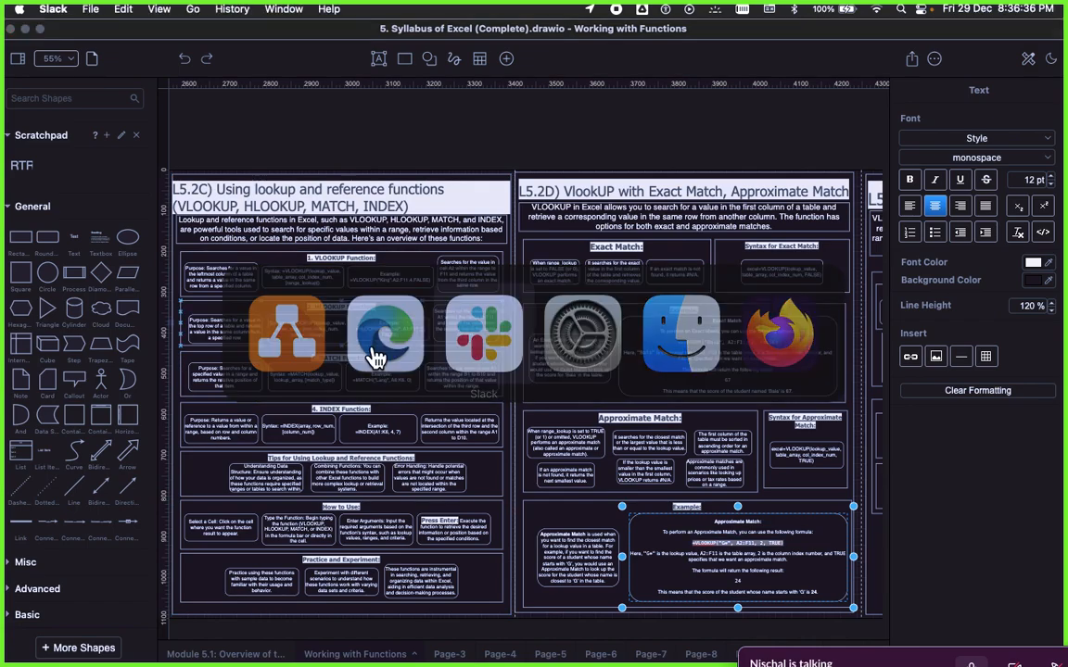
key("super+Tab")
key("super+Tab")
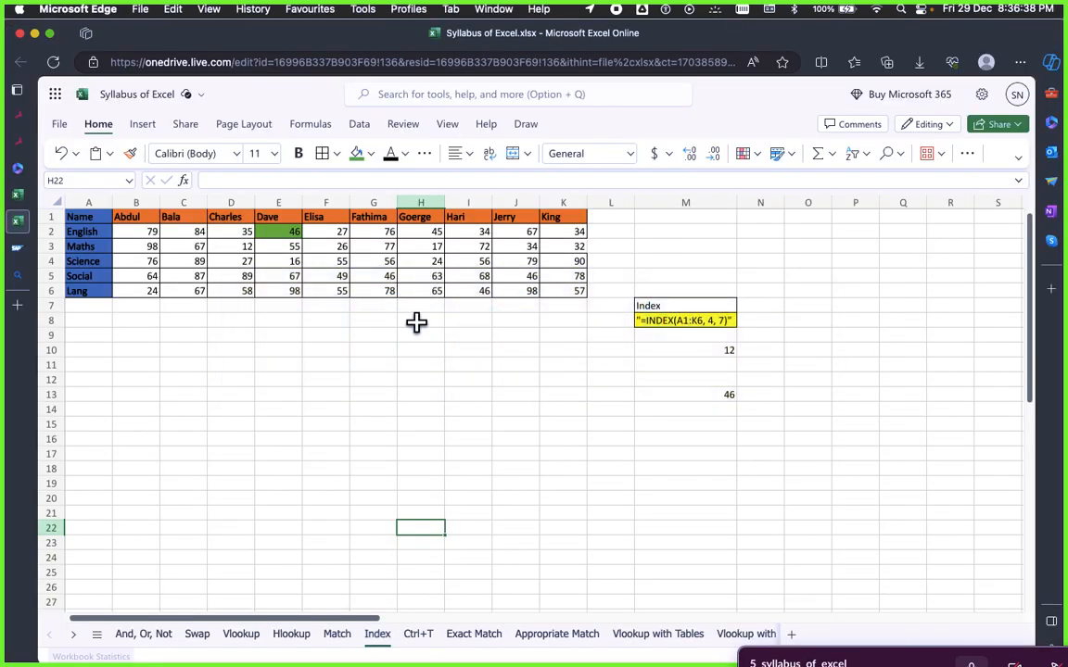
Switch to the L3. Syllabus of Excel diagram in SAP Signavio, clearing the L4.2 description and navigation sidebar from view
left_click(19, 142)
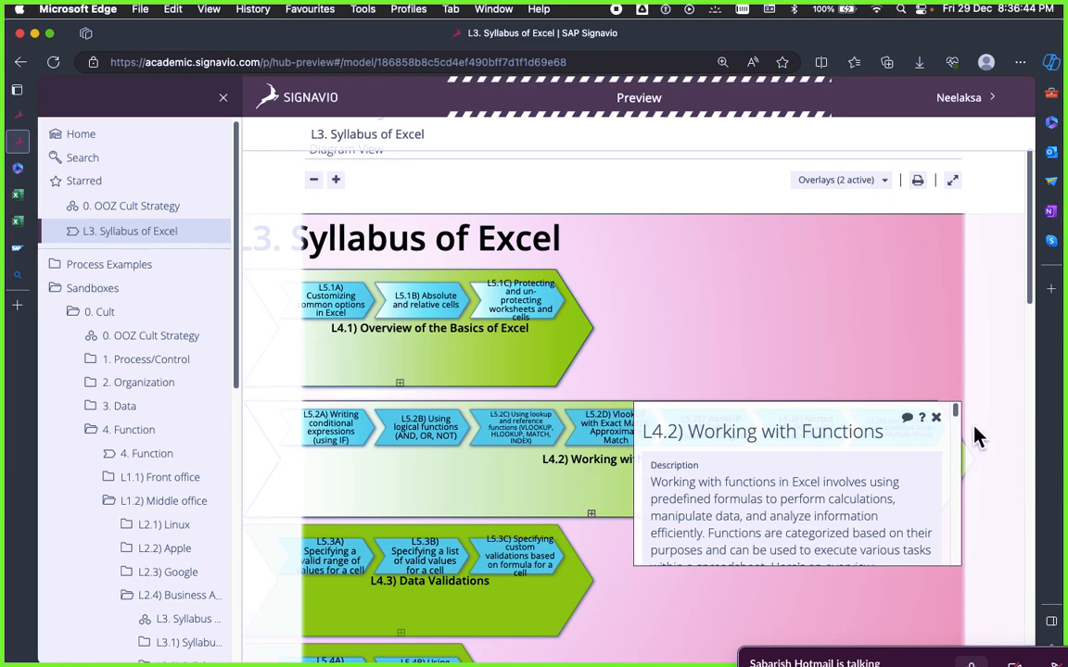
left_click(938, 418)
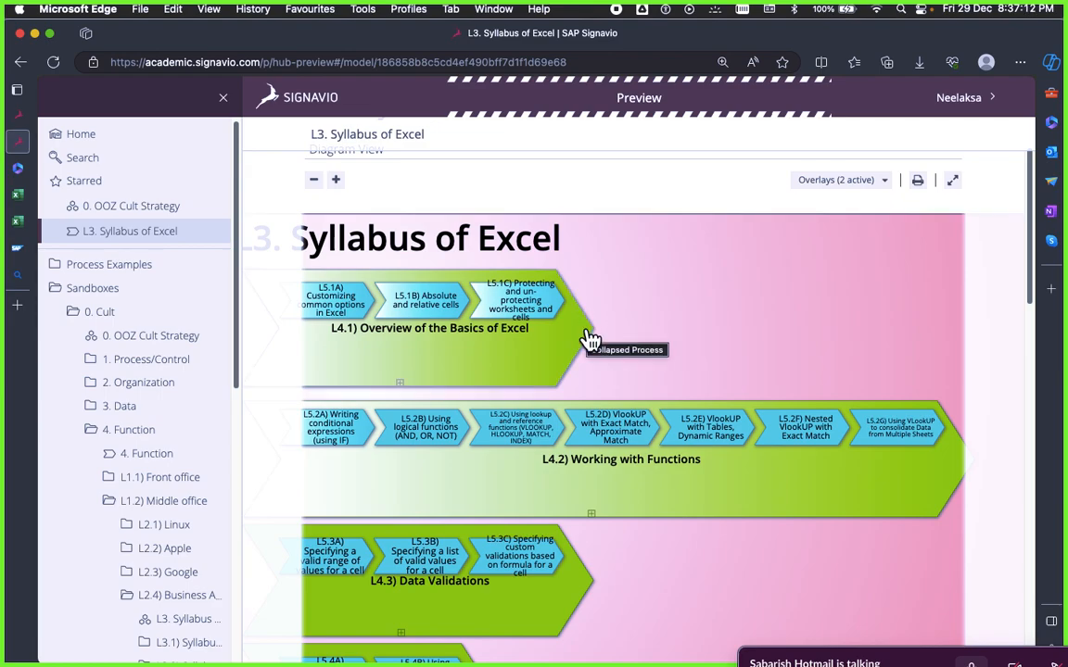
mouse_move(1062, 145)
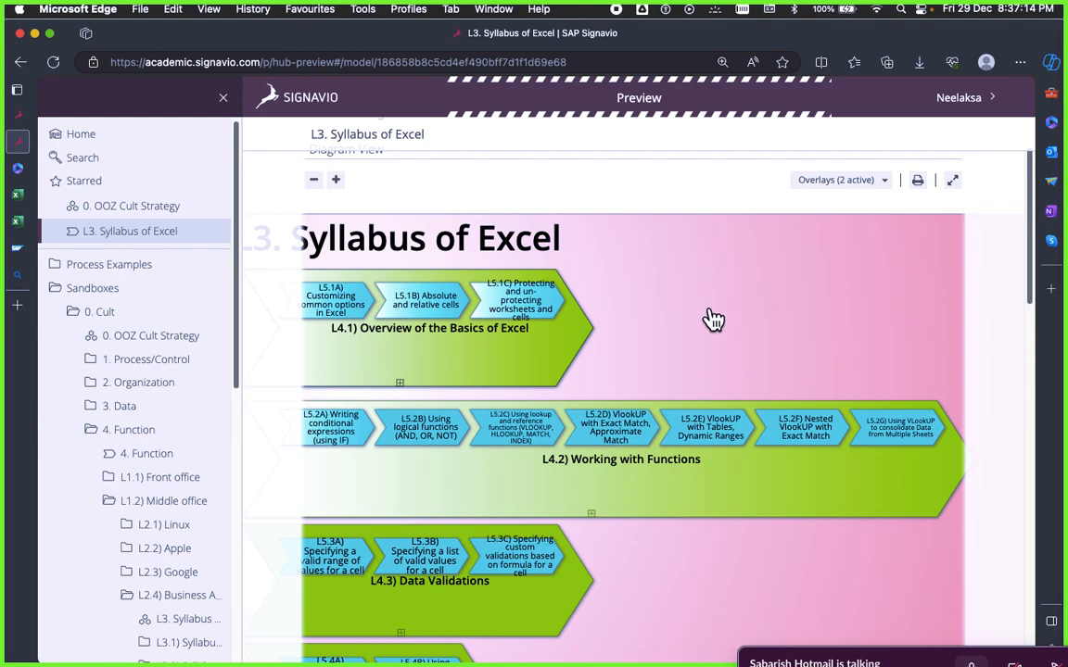
scroll(722, 354, "down", 3)
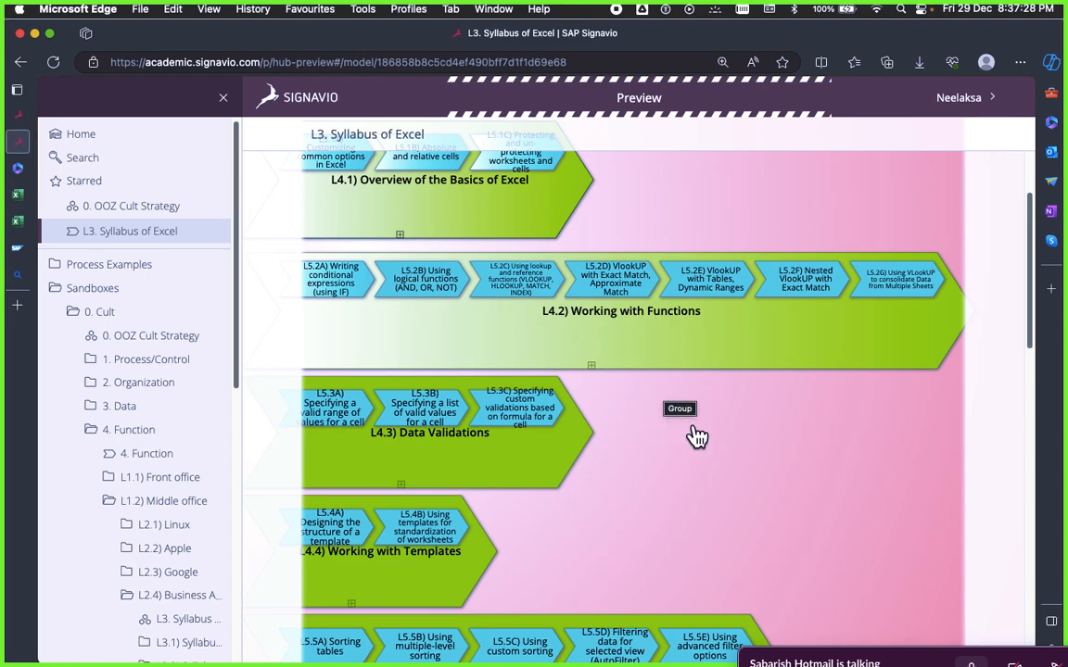
left_click(222, 97)
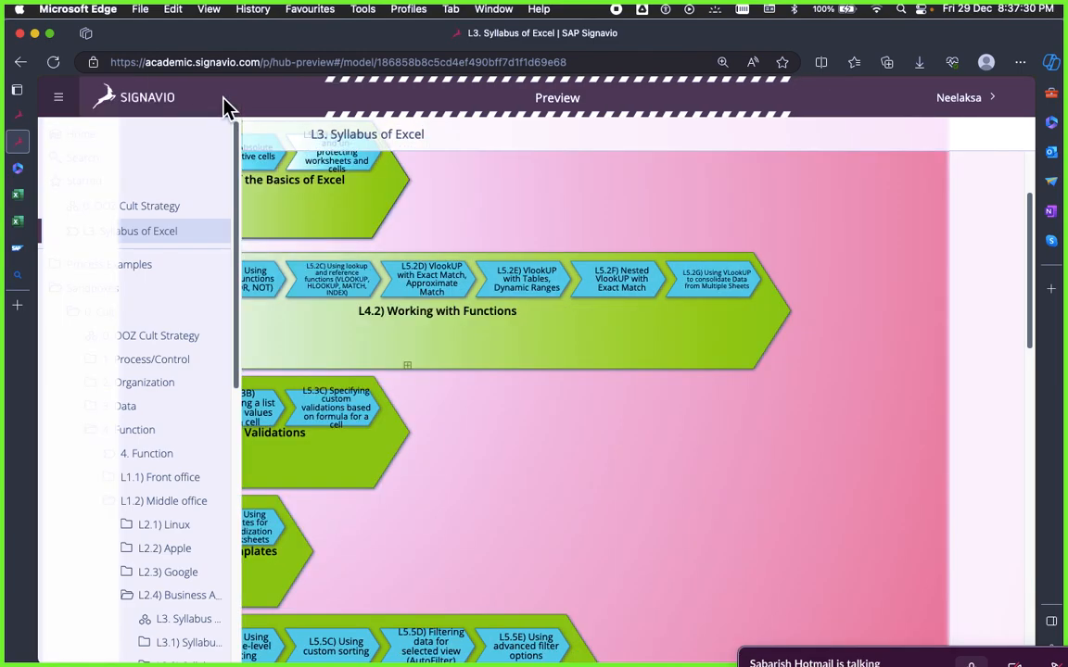
Review the syllabus sections from L4.2 Working with Functions down to L4.12 New Features Of Excel, and return to L4.2
scroll(473, 438, "up", 1)
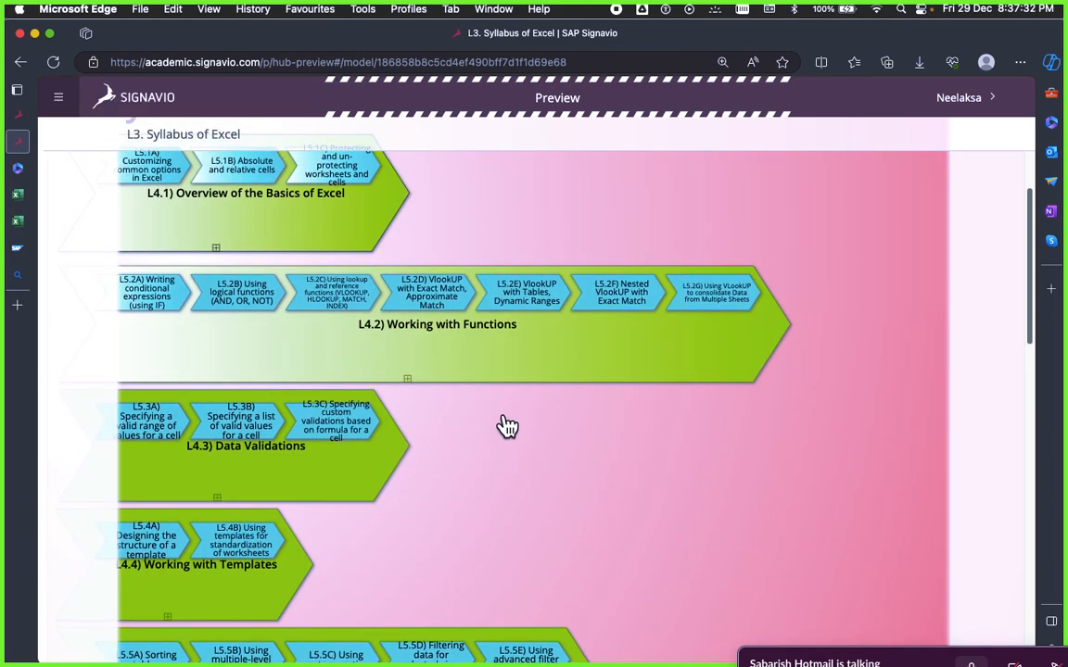
scroll(410, 460, "down", 5)
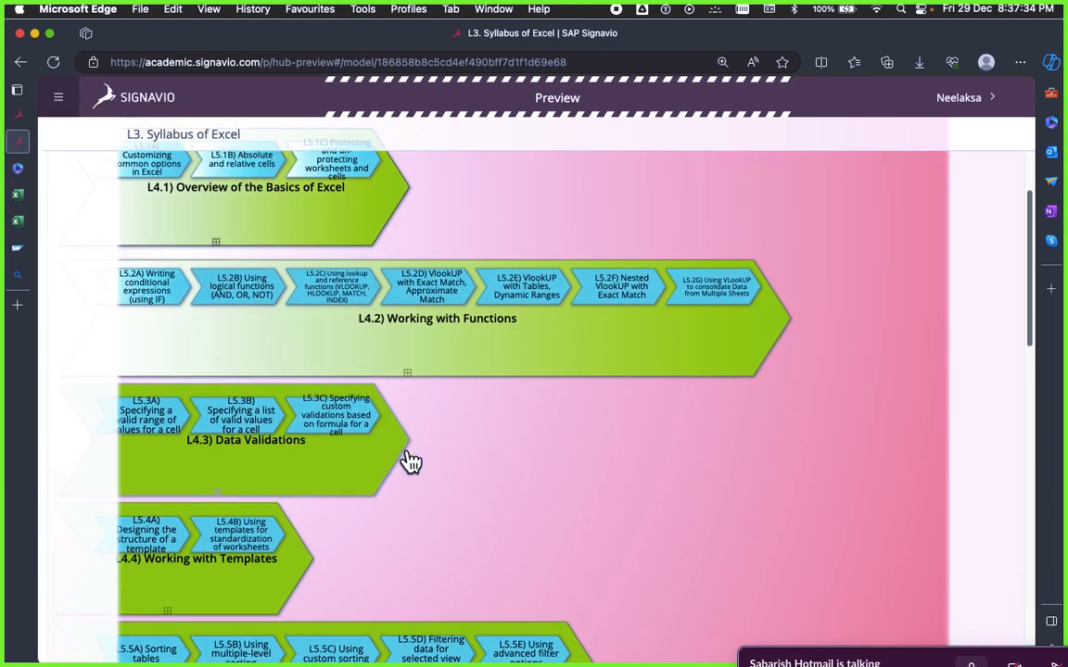
scroll(357, 376, "down", 1)
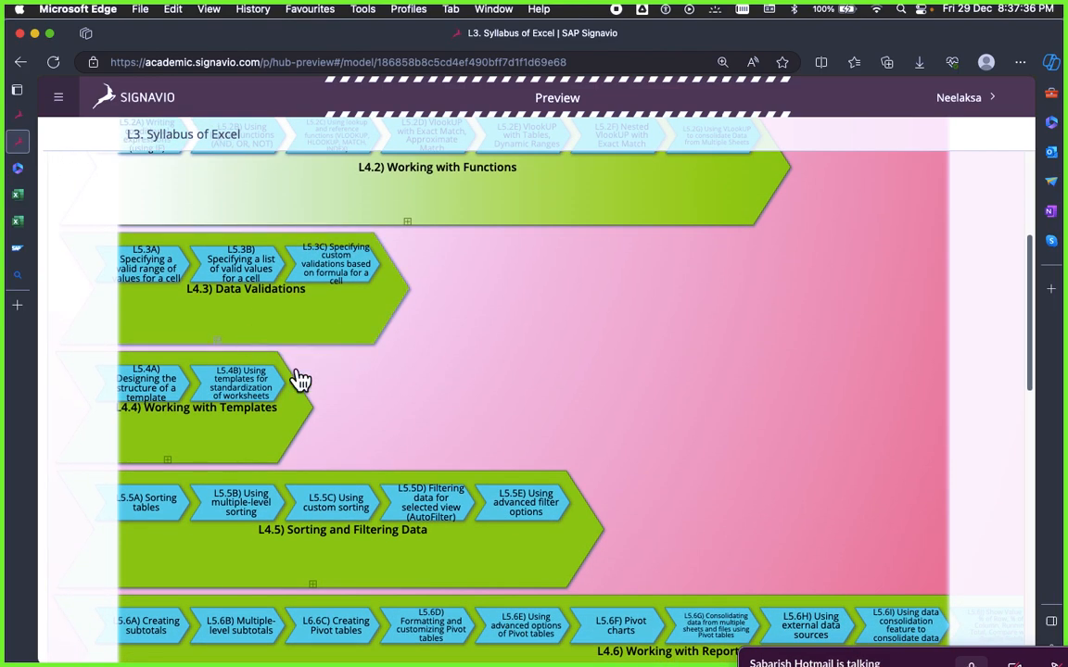
scroll(457, 437, "down", 1)
scroll(458, 438, "down", 5)
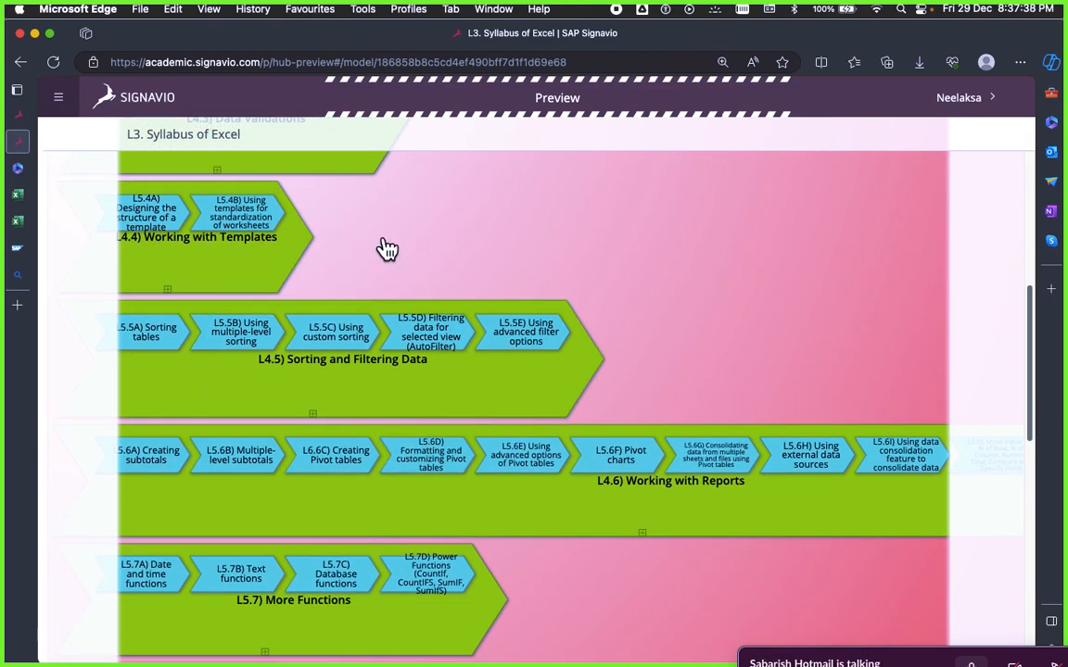
scroll(419, 267, "up", 2)
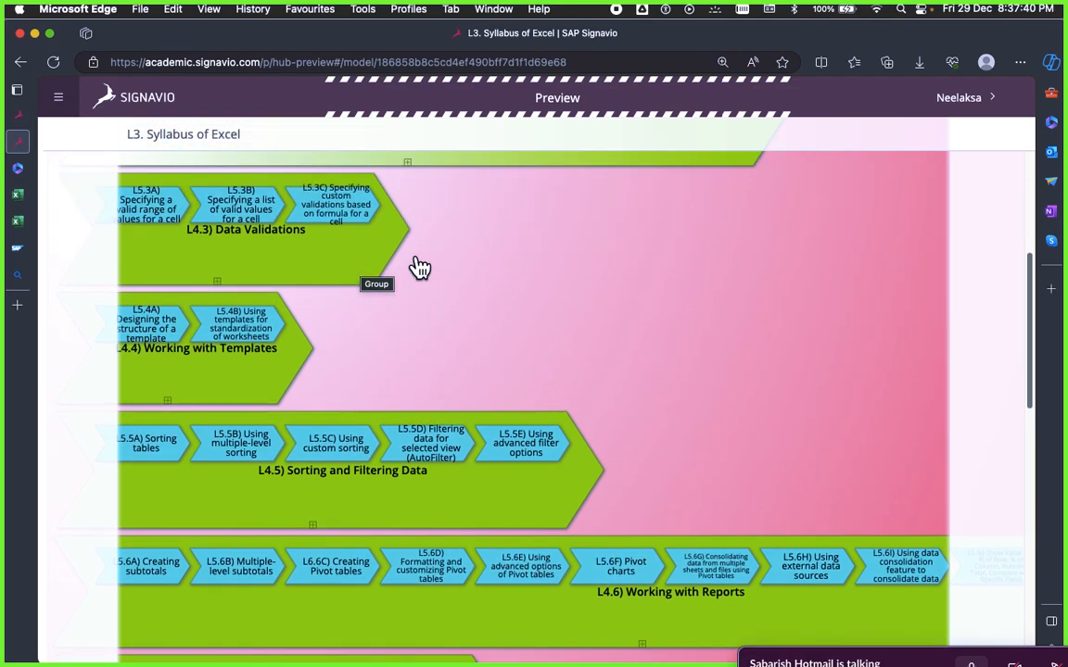
scroll(388, 353, "down", 2)
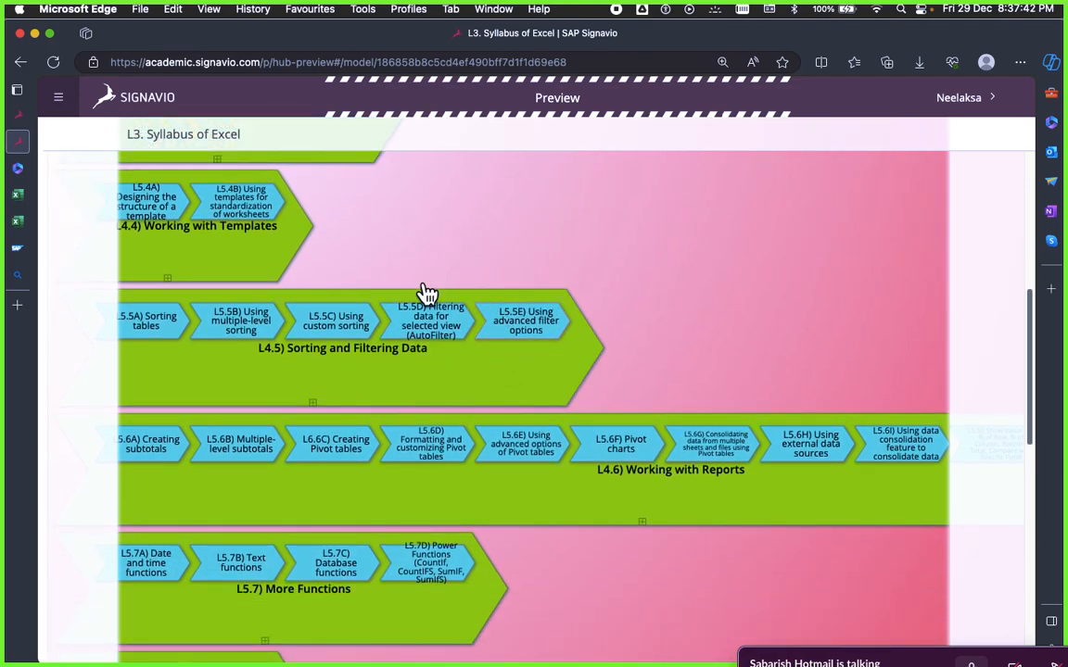
scroll(622, 353, "down", 5)
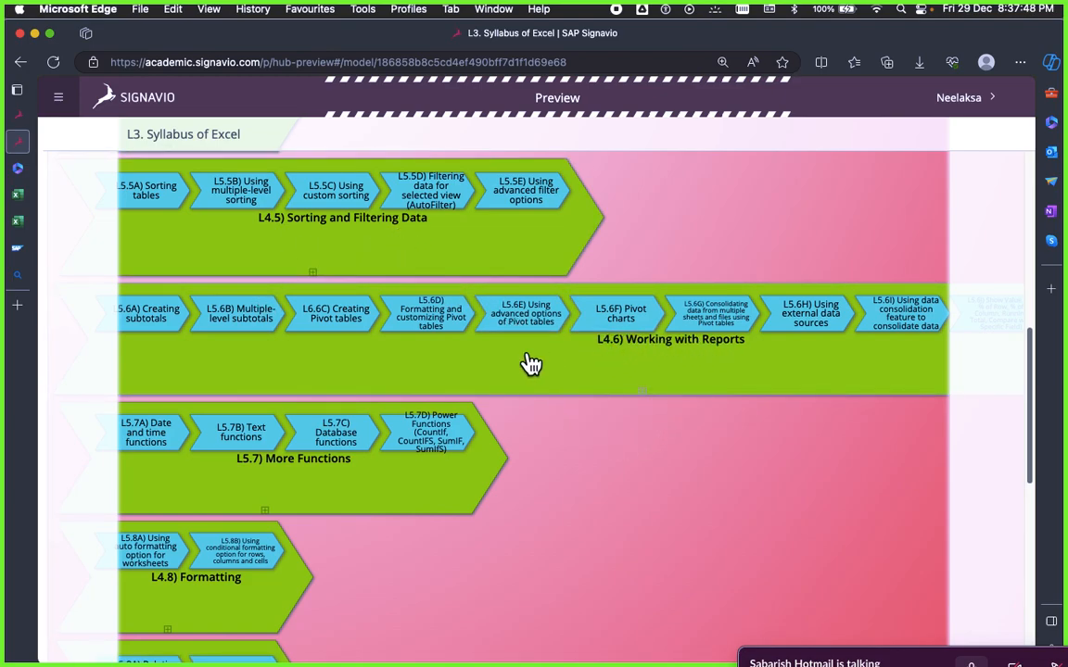
scroll(227, 422, "down", 3)
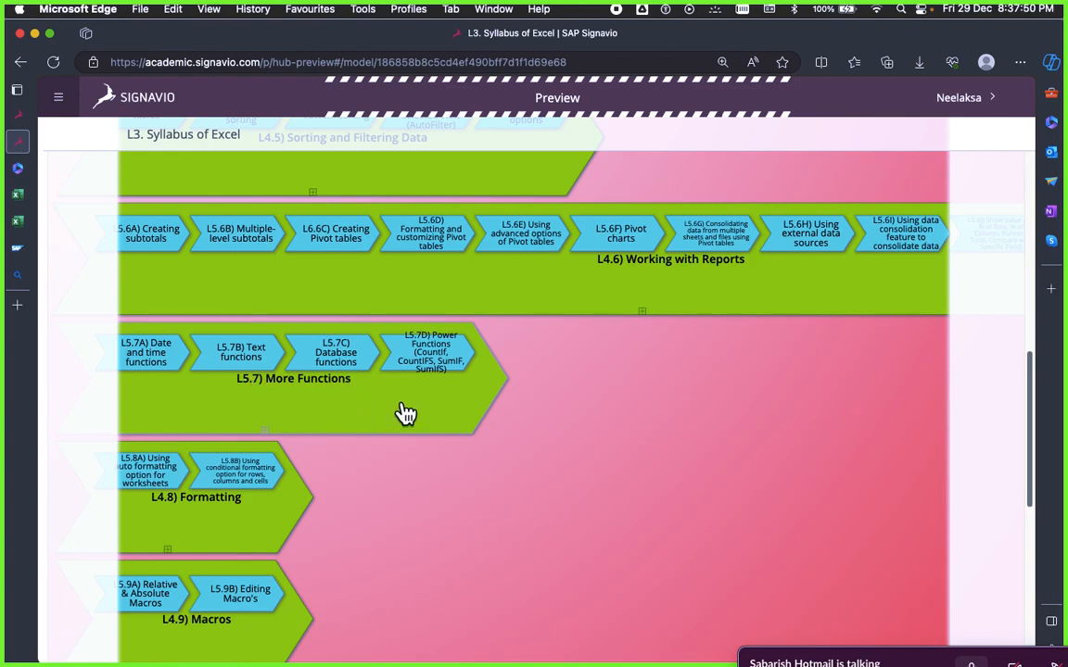
scroll(336, 405, "down", 1)
scroll(296, 431, "down", 3)
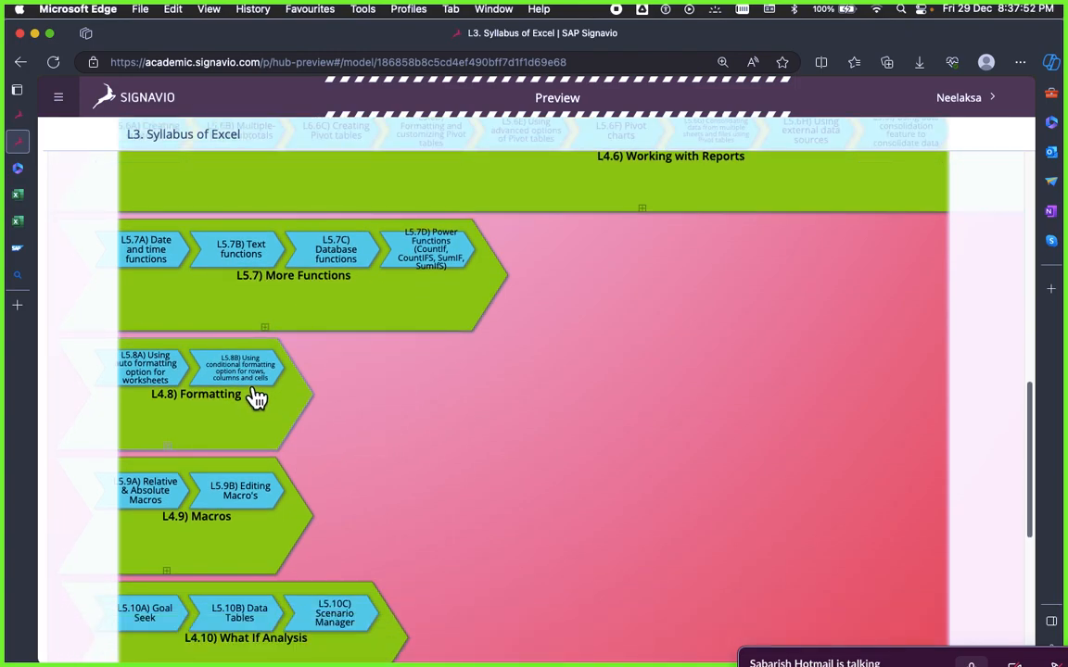
scroll(371, 429, "down", 2)
scroll(414, 429, "down", 3)
scroll(341, 429, "down", 7)
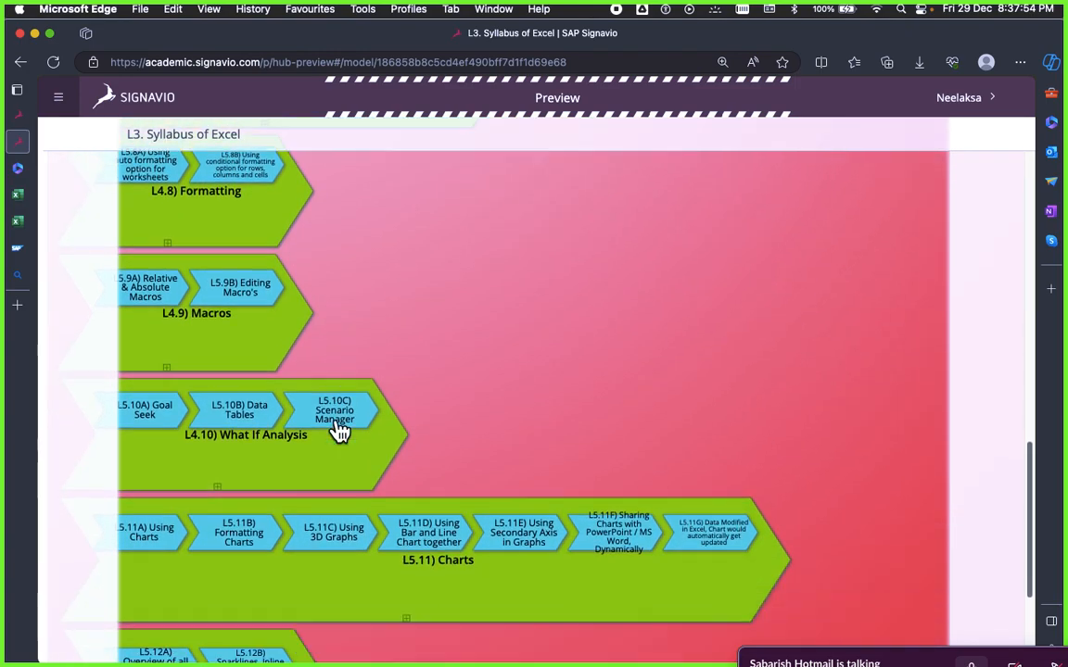
scroll(256, 226, "up", 2)
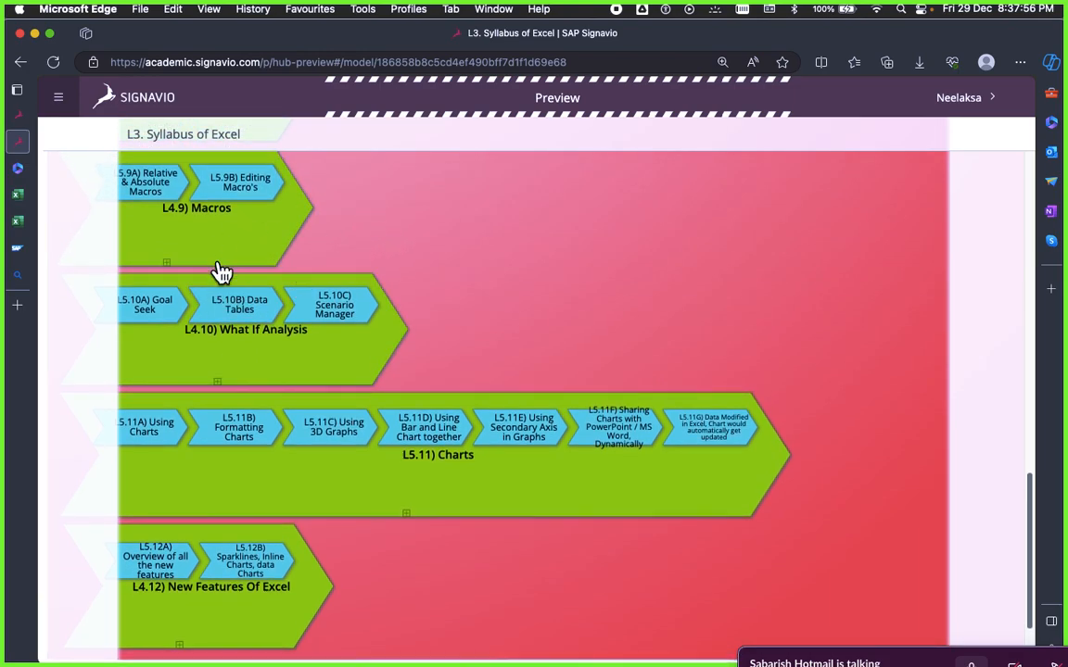
scroll(214, 242, "up", 3)
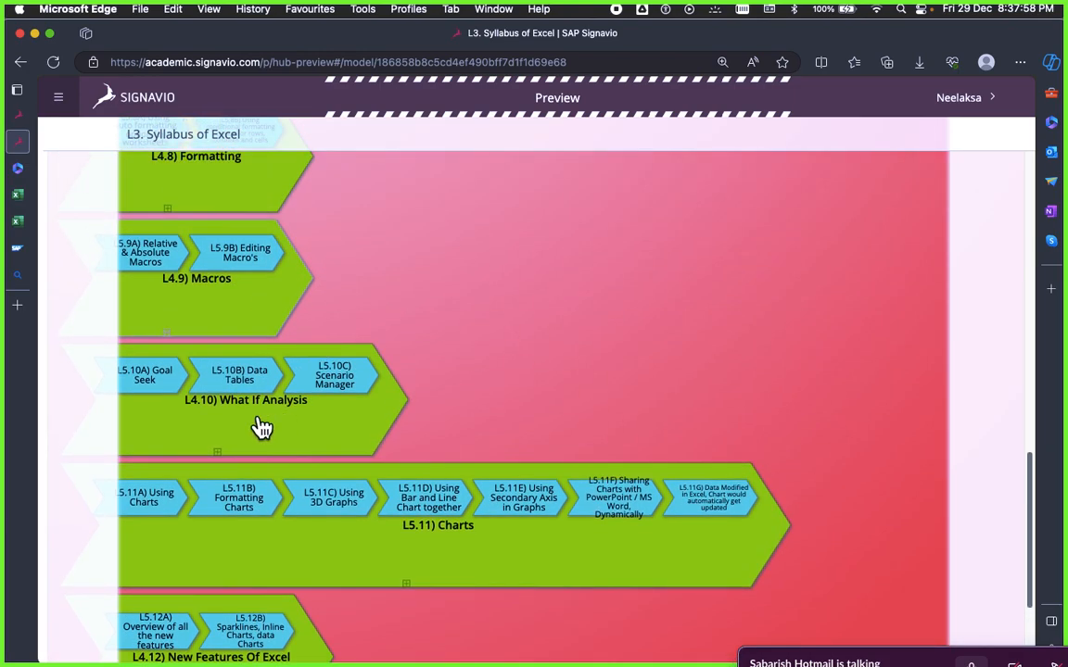
scroll(509, 417, "down", 3)
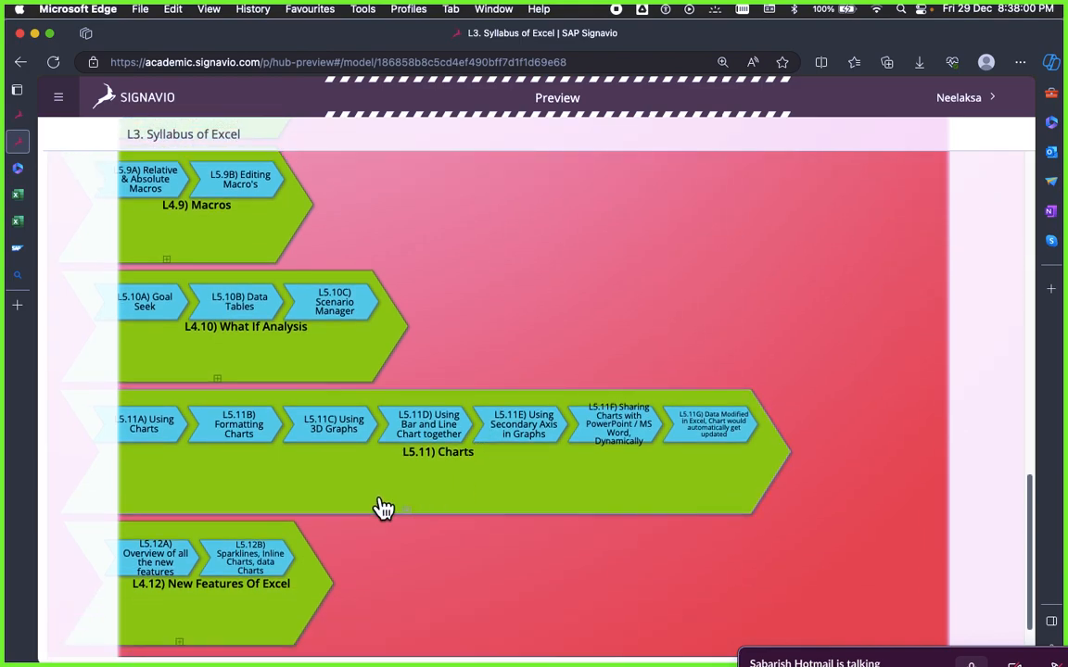
scroll(458, 341, "up", 10)
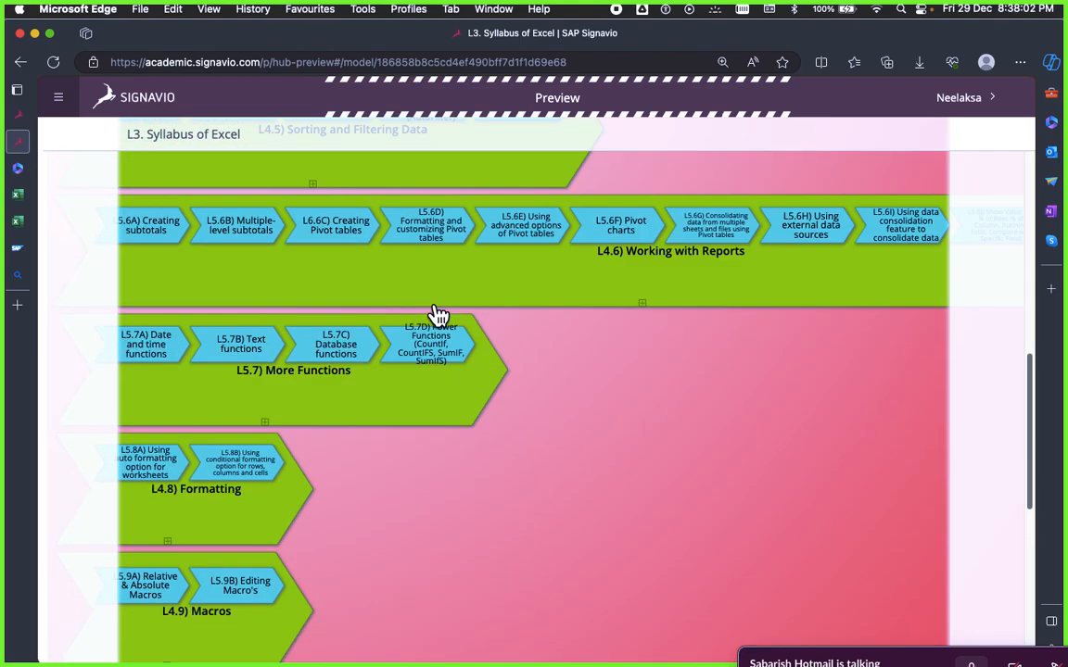
scroll(537, 374, "up", 8)
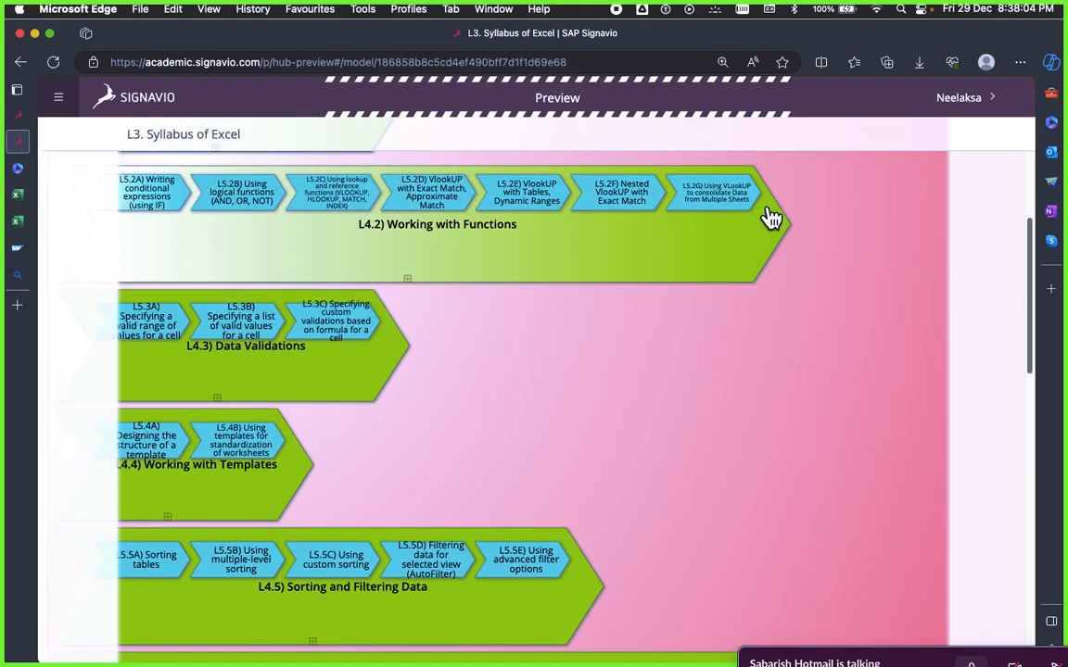
Open the macOS Notification Centre and dismiss the music and Weekly Report notifications
left_click(987, 13)
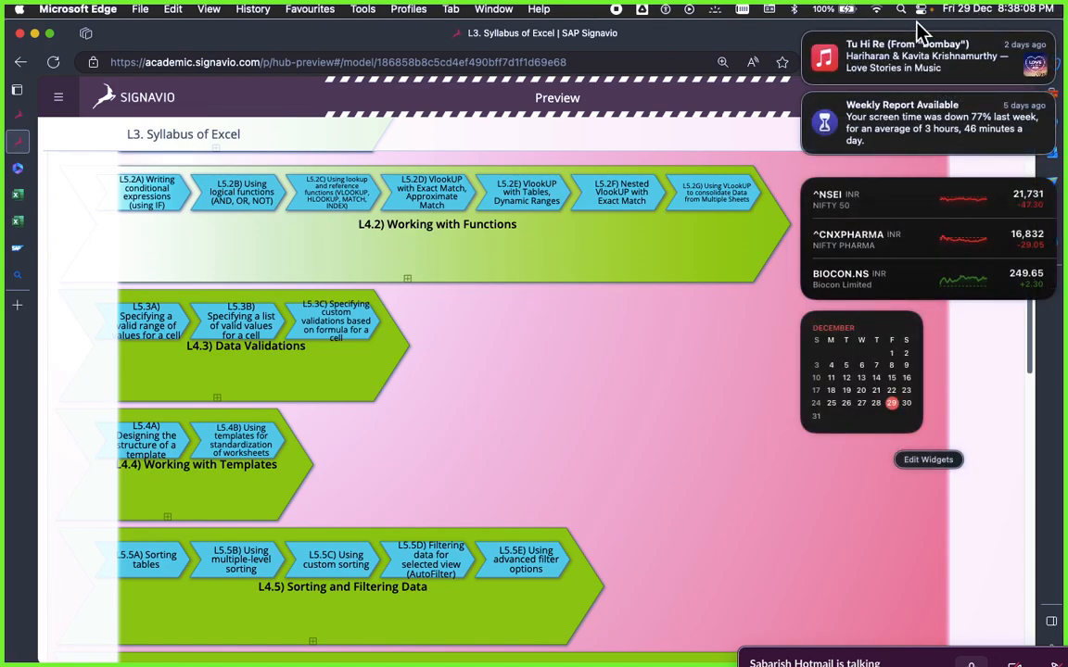
left_click(805, 35)
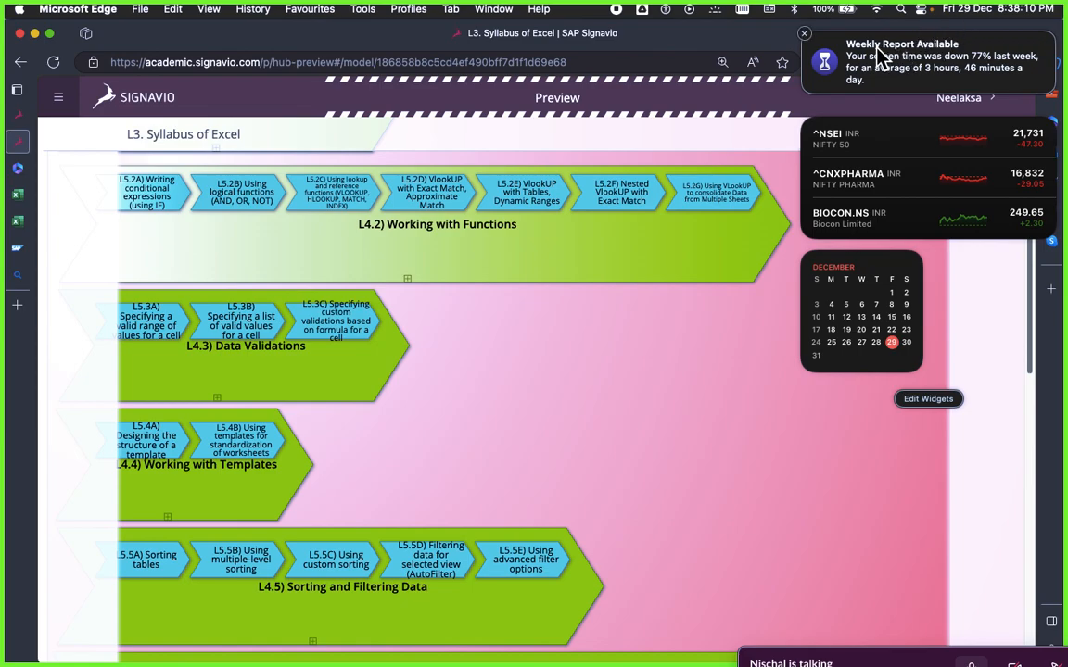
left_click(804, 34)
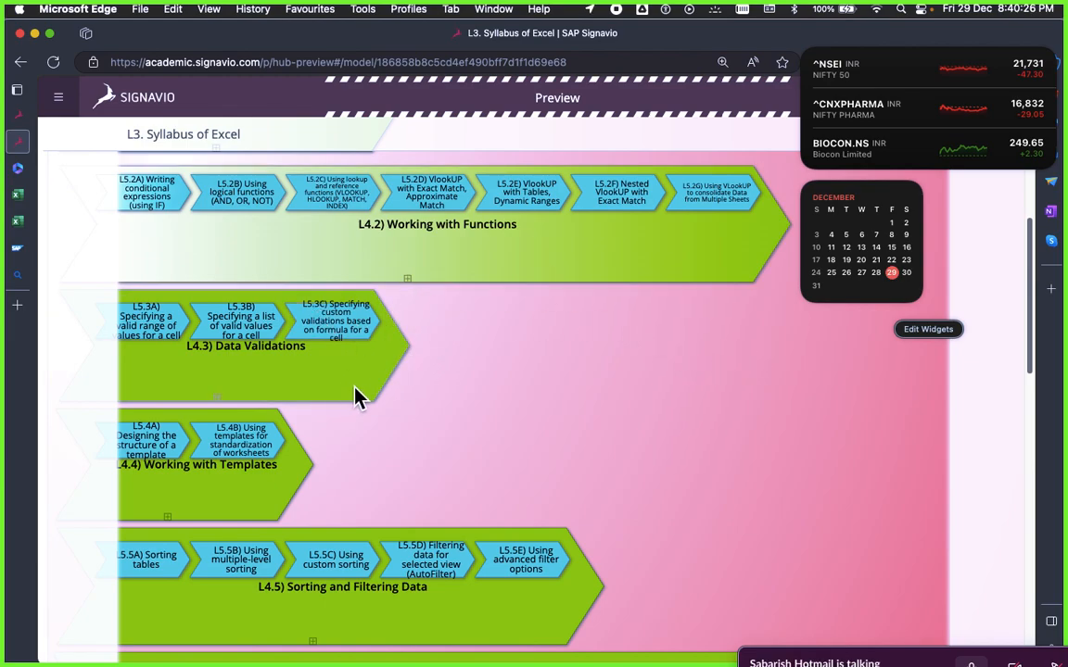
Review syllabus sections L4.2 Working with Functions to L4.6 Working with Reports, and return to the start of the diagram
scroll(361, 393, "down", 3)
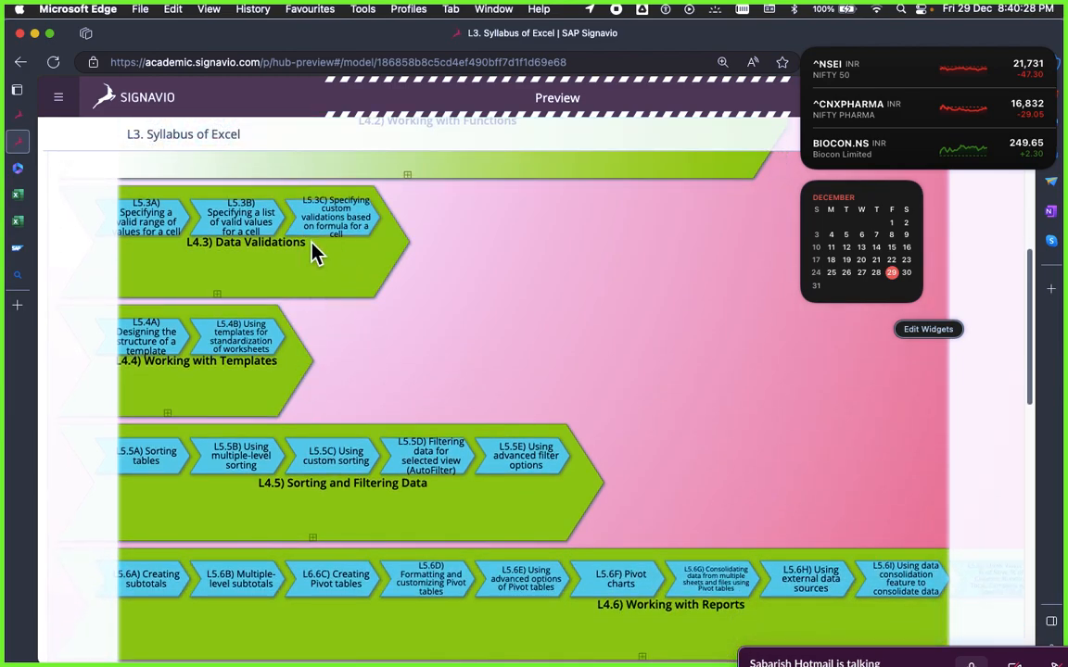
scroll(417, 312, "up", 5)
scroll(371, 408, "down", 2)
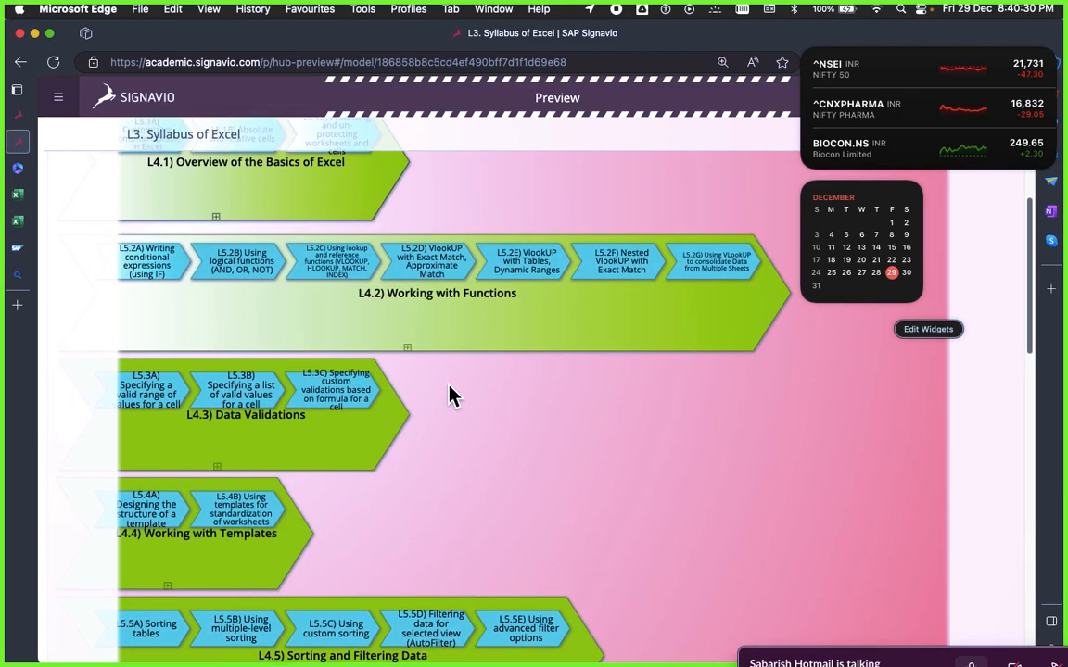
scroll(250, 352, "down", 3)
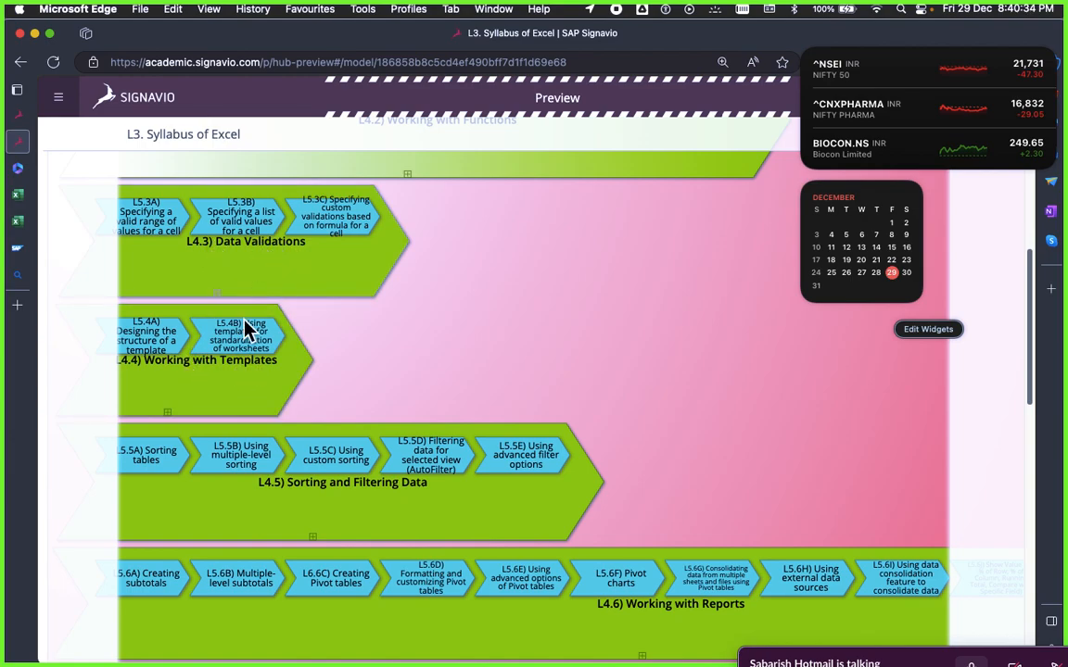
scroll(457, 331, "up", 1)
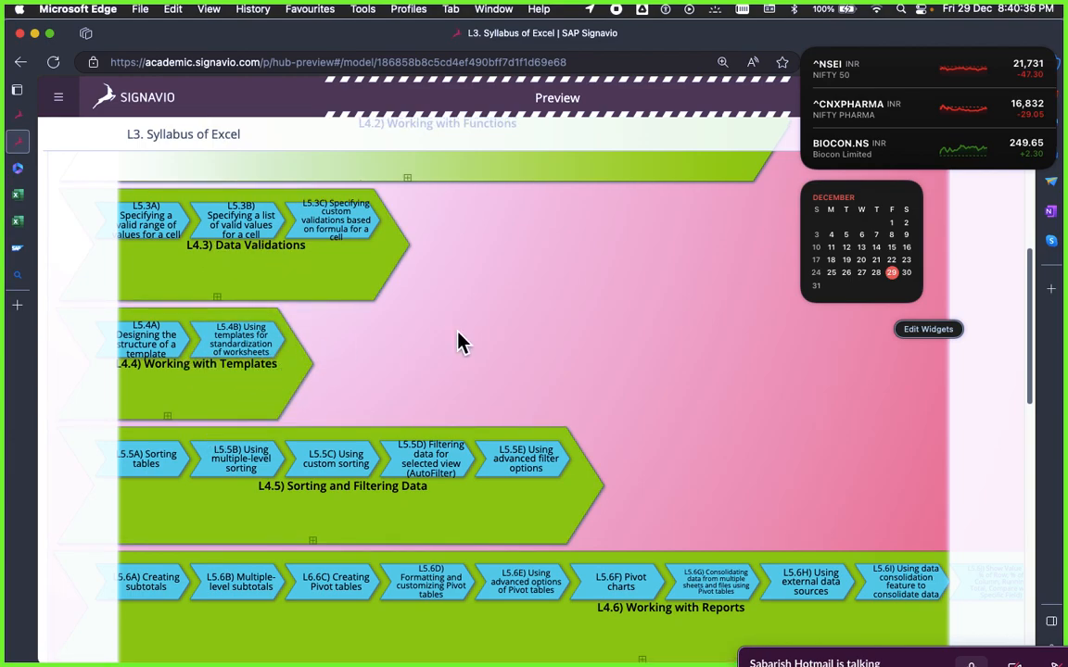
scroll(464, 343, "up", 5)
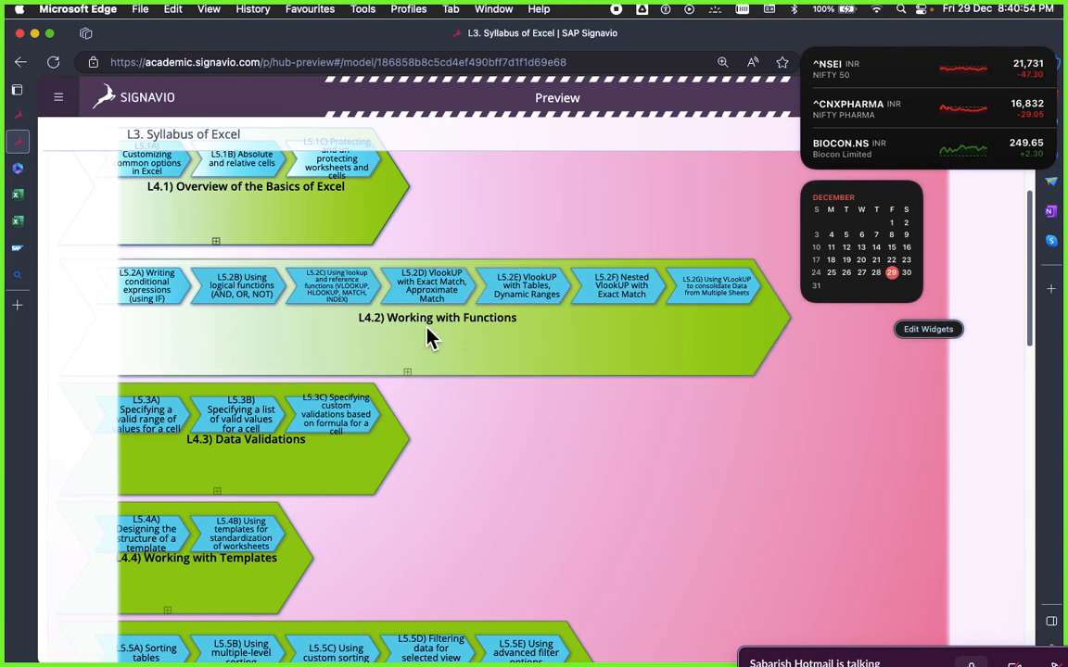
mouse_move(12, 121)
scroll(565, 389, "up", 5)
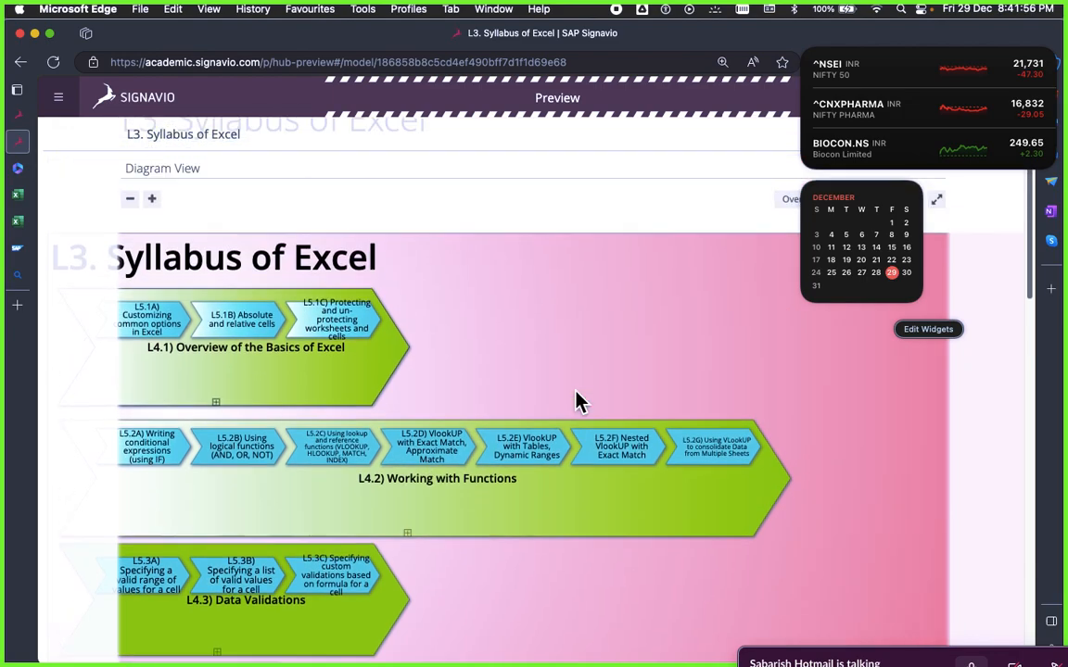
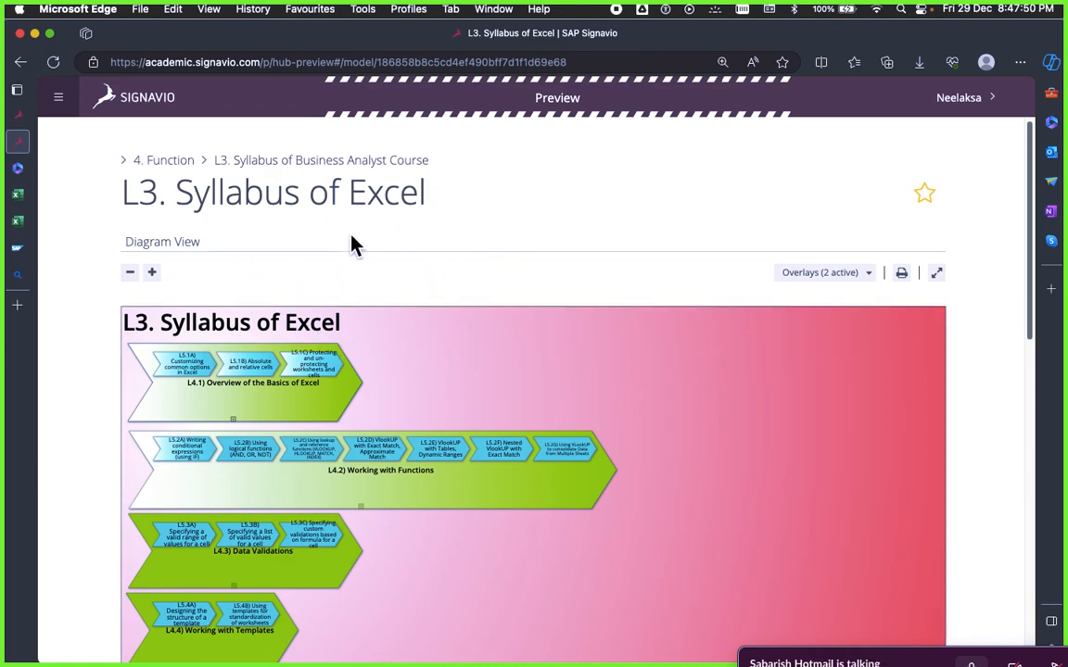
Look over the whole Excel syllabus diagram from L4.1 Overview of the Basics of Excel past L4.9 Macros, and return to its heading
mouse_move(178, 270)
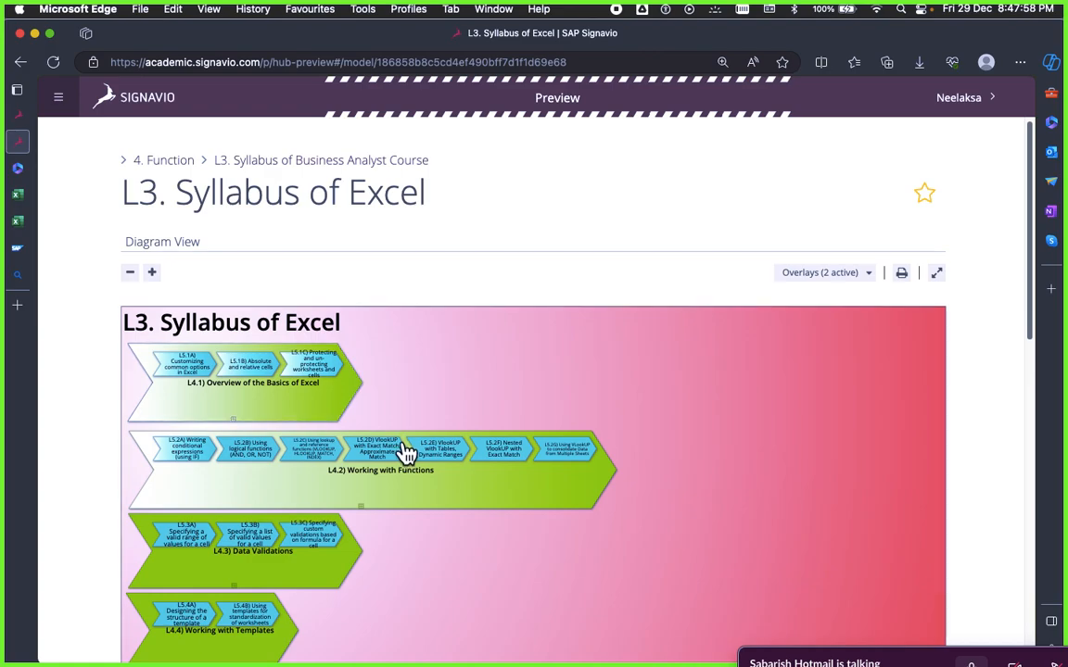
scroll(403, 451, "down", 1)
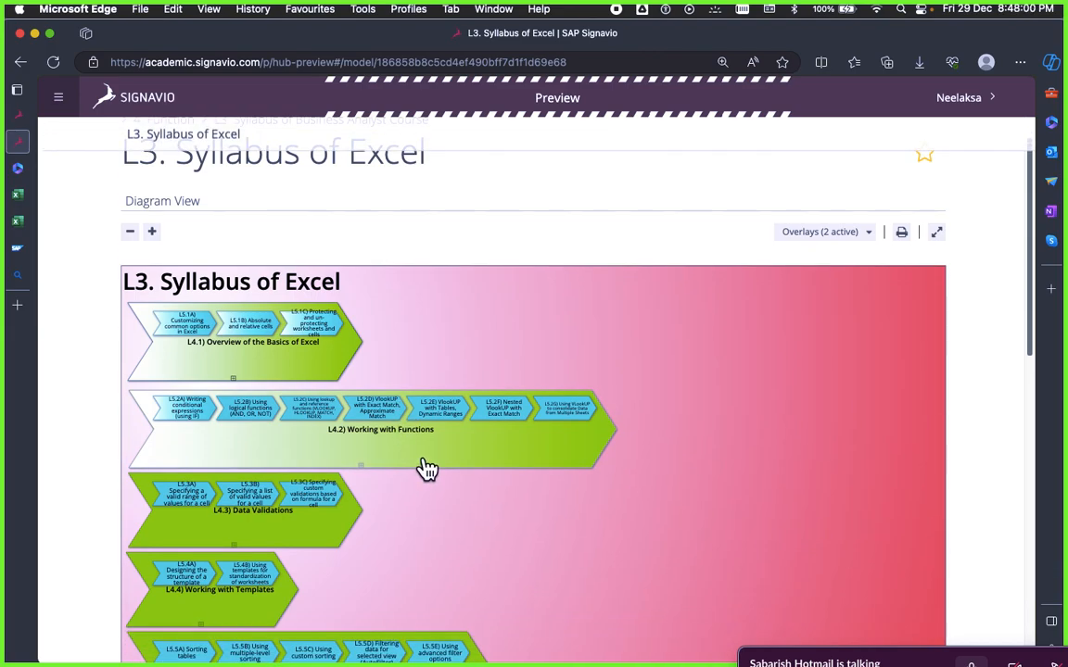
scroll(421, 450, "down", 6)
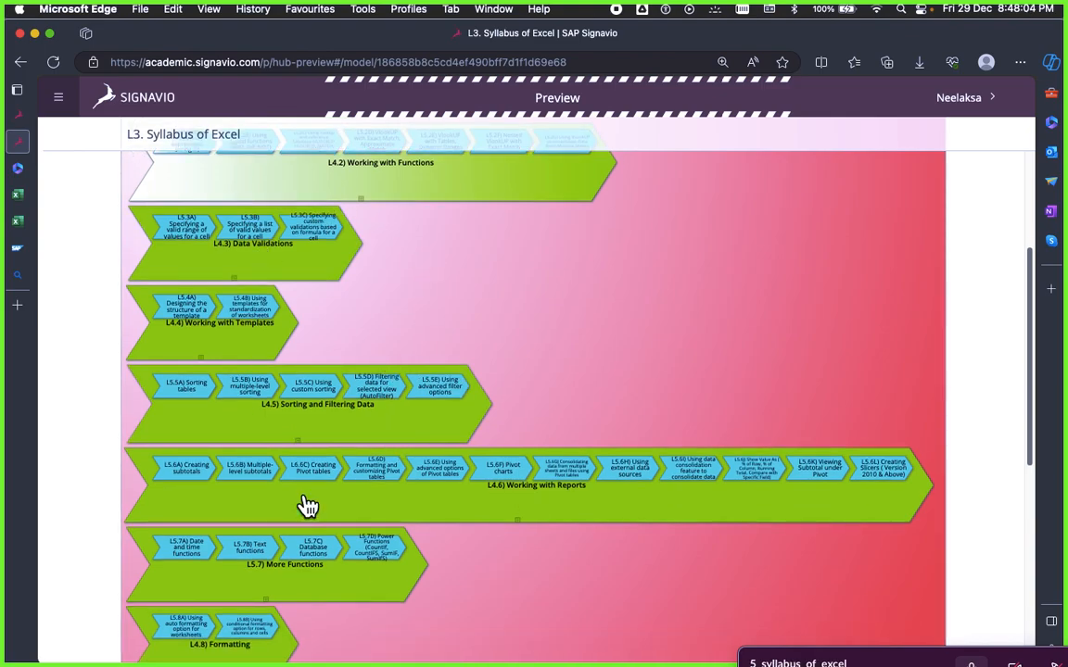
scroll(374, 443, "down", 8)
scroll(362, 454, "up", 5)
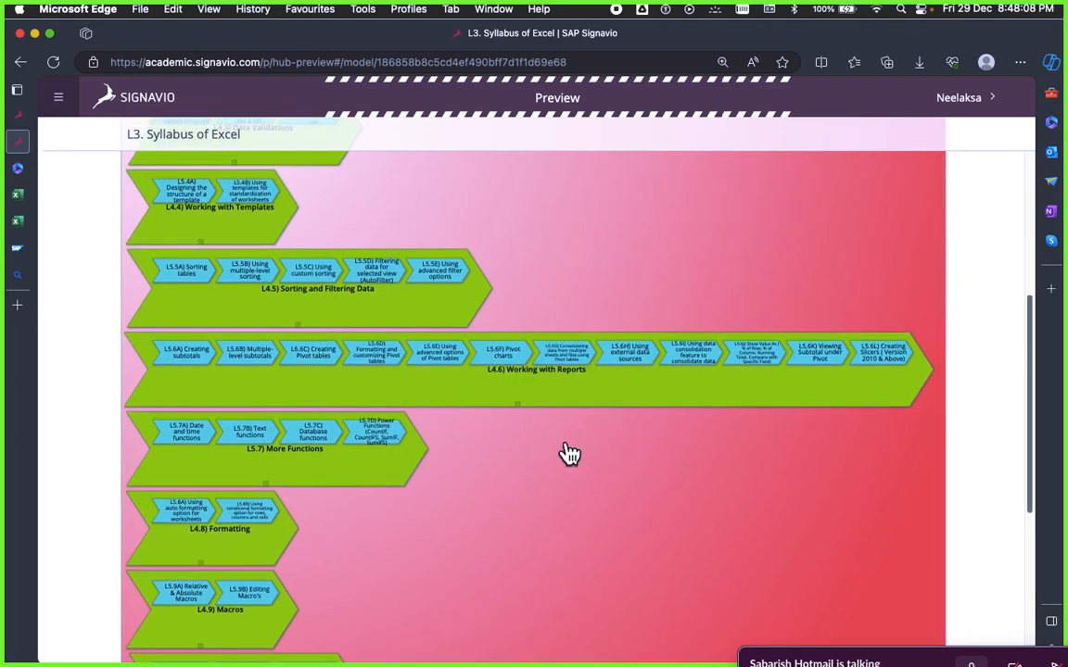
scroll(600, 486, "up", 3)
scroll(615, 494, "up", 7)
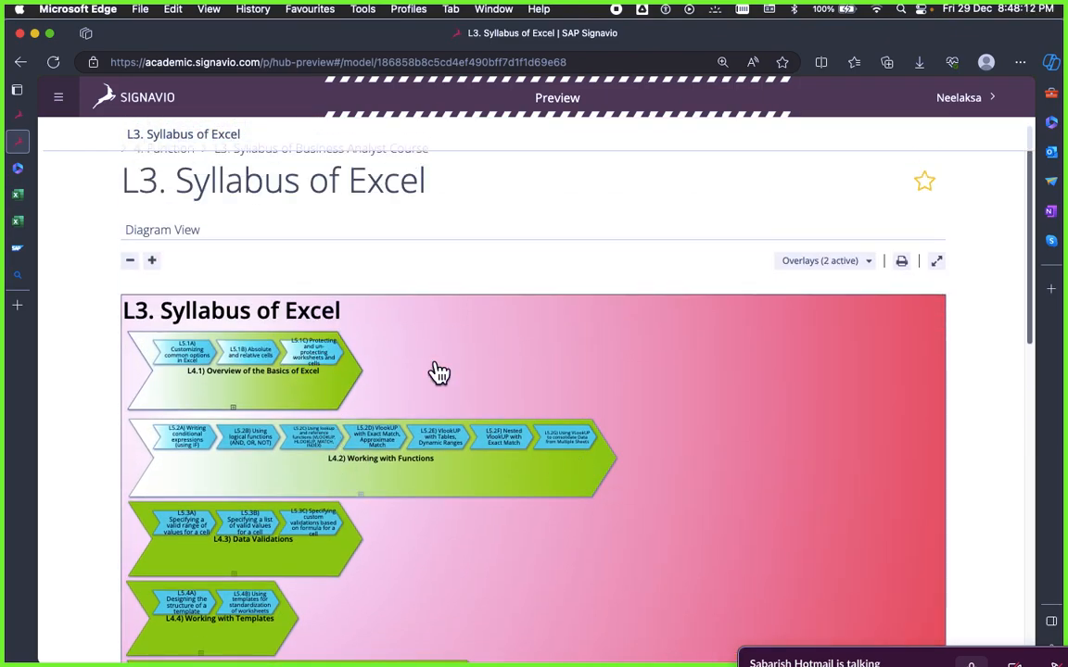
Switch to the Signavio Explorer's L2.4) Business Analyst folder and point out the L3.1) SQL and L3.2) Business Analyst Course syllabus folders
left_click(15, 118)
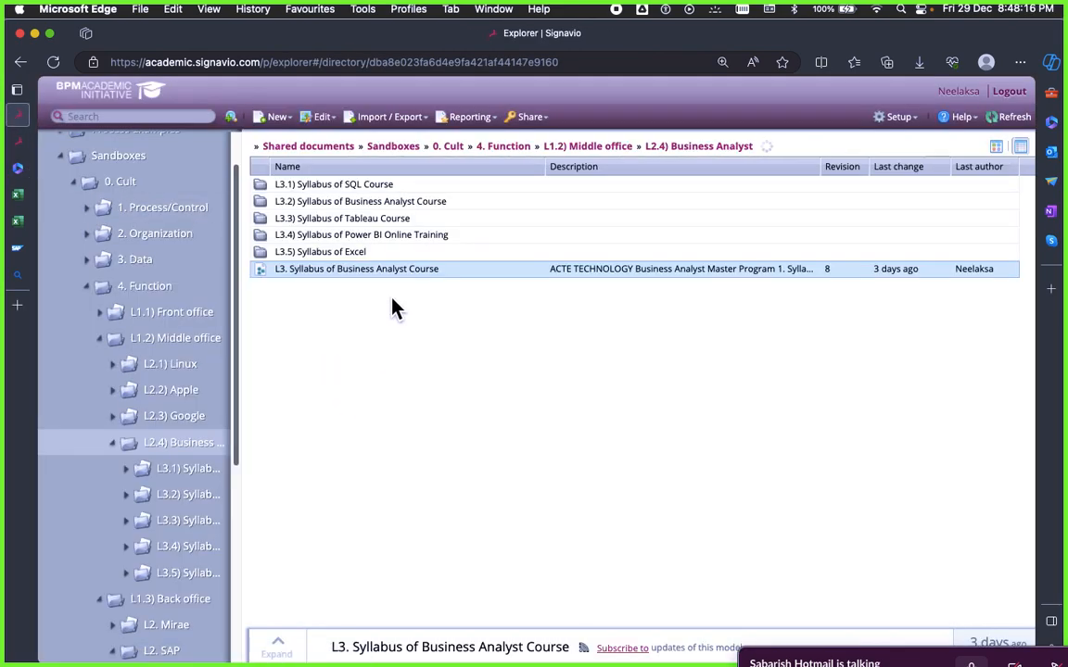
left_click(348, 186)
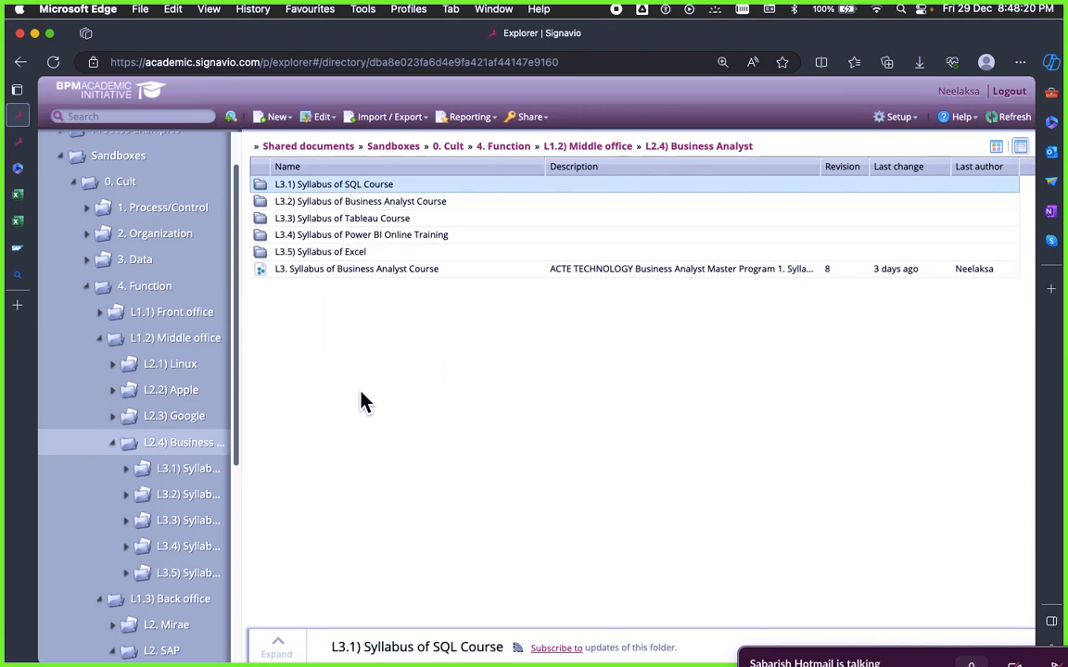
left_click(369, 204)
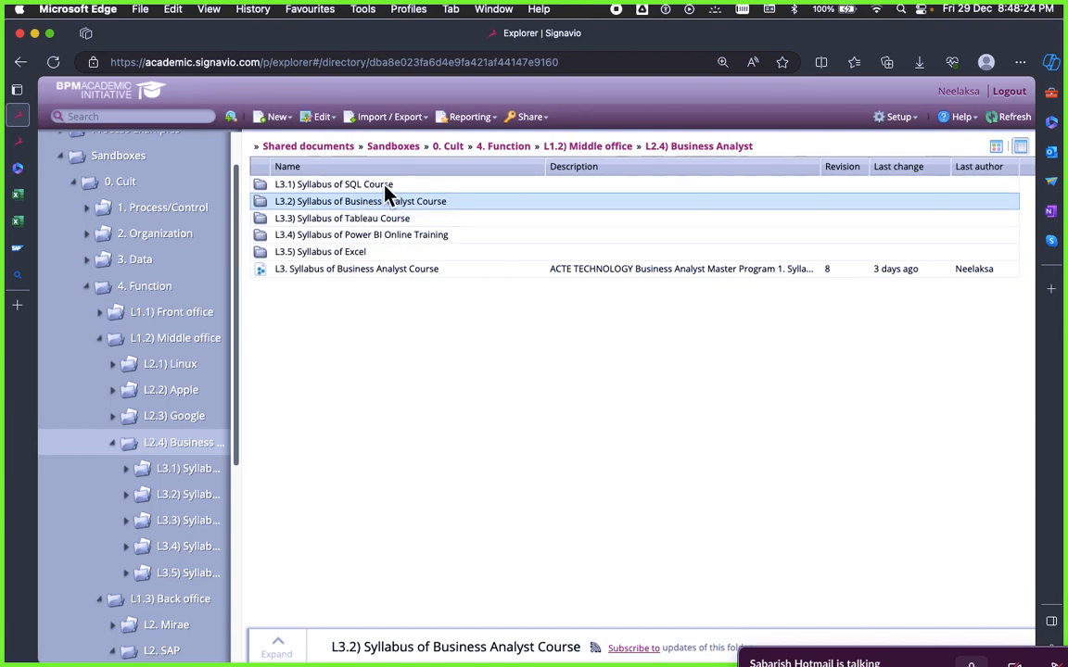
left_click(373, 282)
Point out the L3.3) Syllabus of Tableau Course and L3.4) Syllabus of Power BI Online Training folders, leaving neither selected
left_click(362, 216)
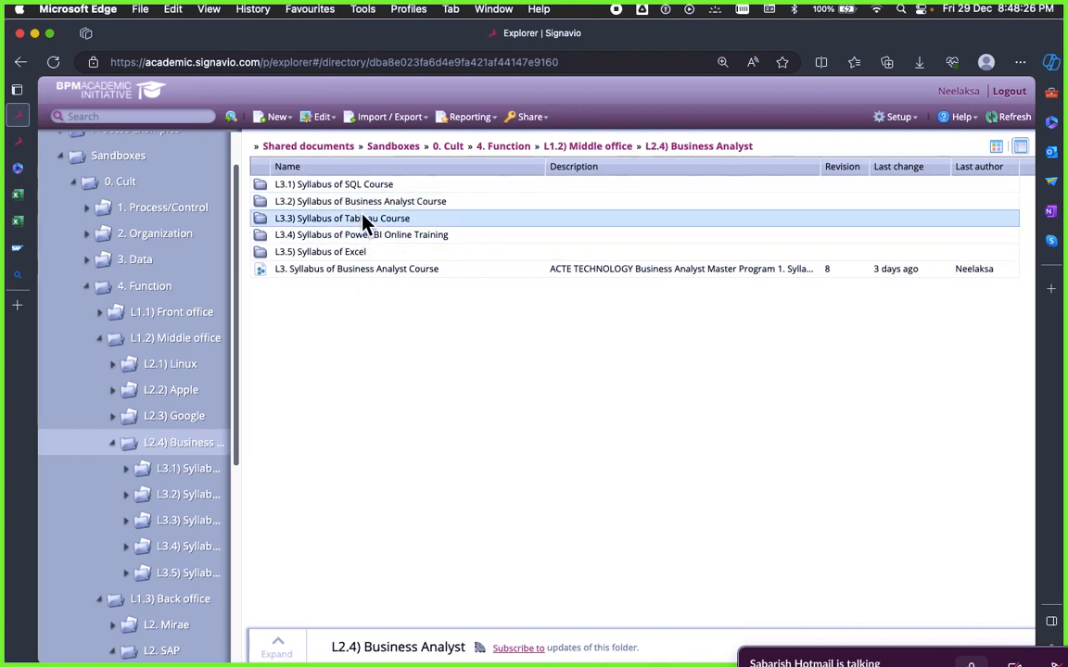
left_click(399, 334)
left_click(352, 219)
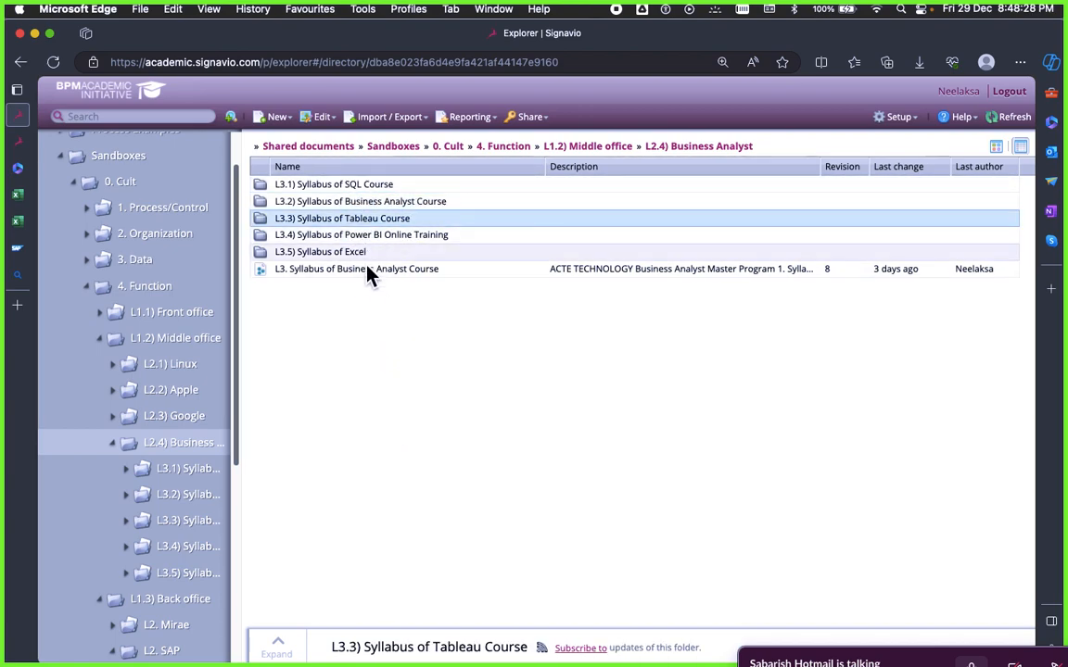
left_click(378, 319)
left_click(364, 222)
left_click(367, 338)
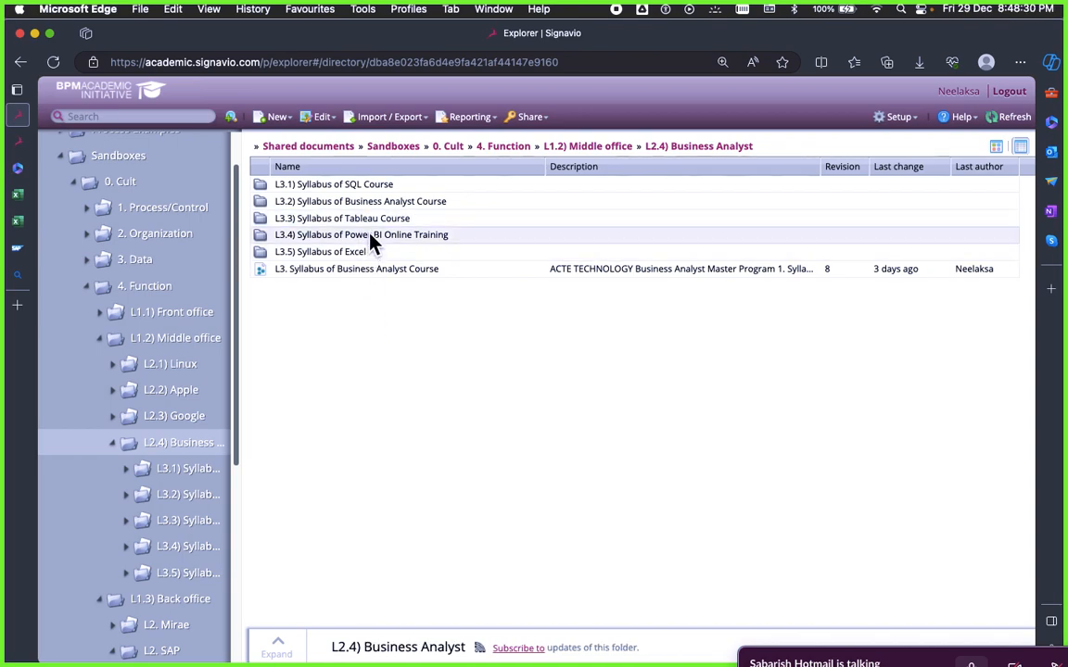
left_click(372, 236)
left_click(388, 358)
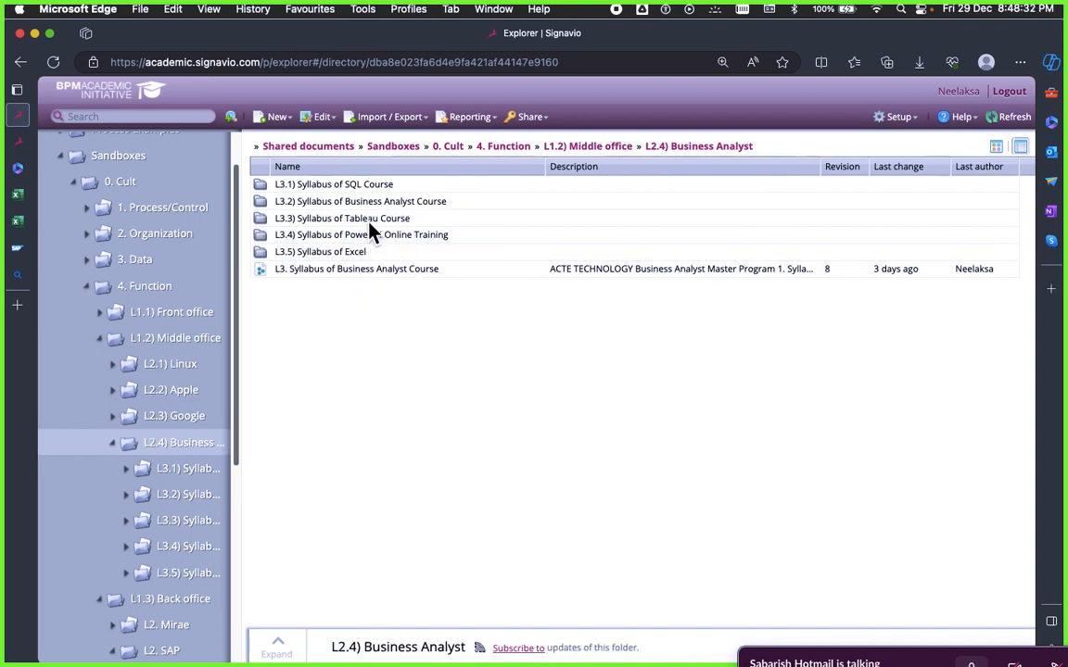
left_click(369, 220)
left_click(381, 237)
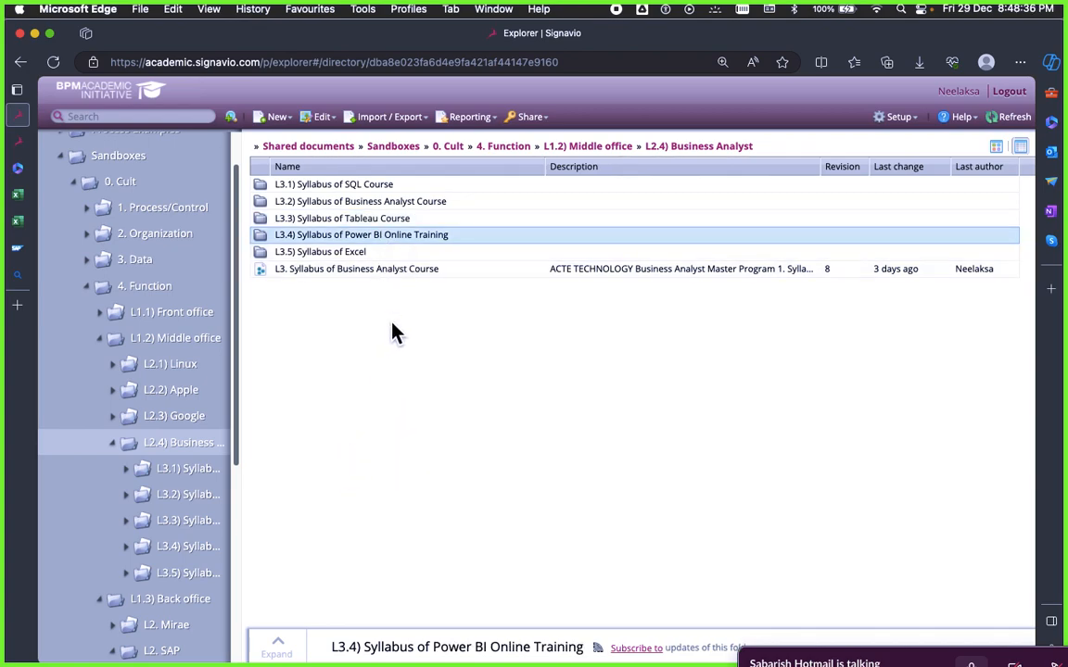
left_click(393, 334)
left_click(358, 220)
left_click(362, 237)
left_click(368, 304)
left_click(369, 241)
left_click(371, 294)
left_click(363, 232)
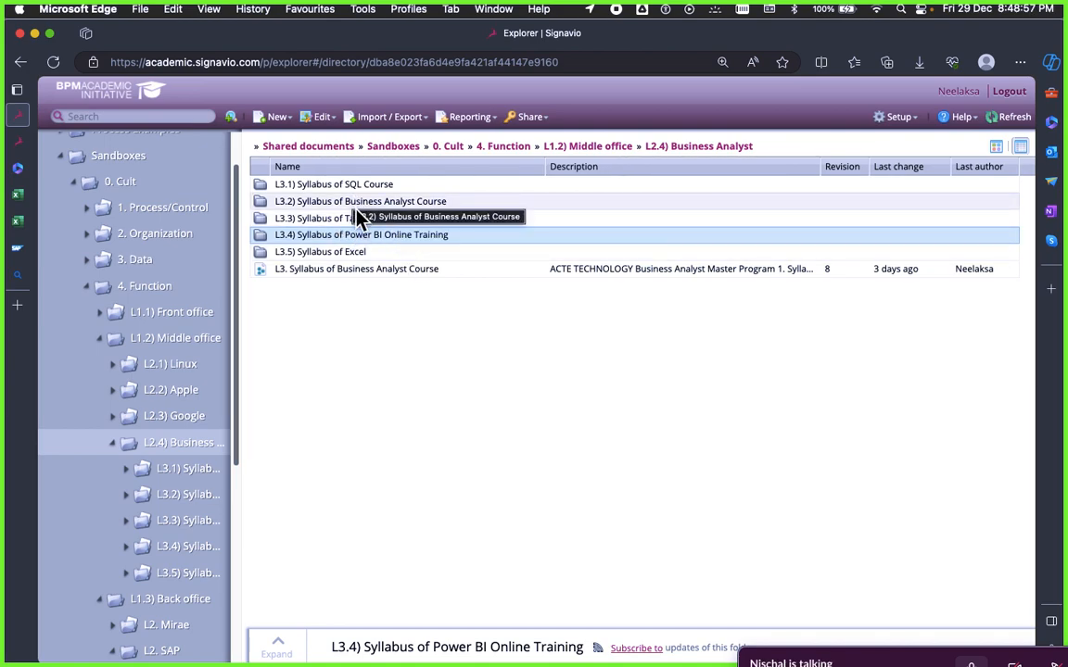
left_click(427, 311)
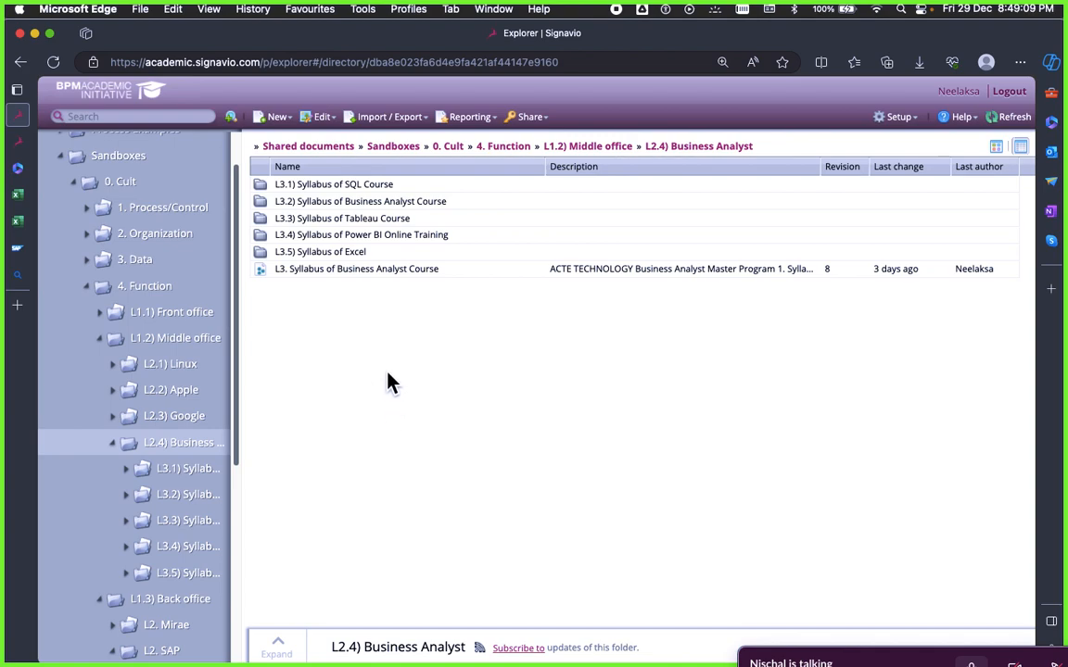
left_click(381, 220)
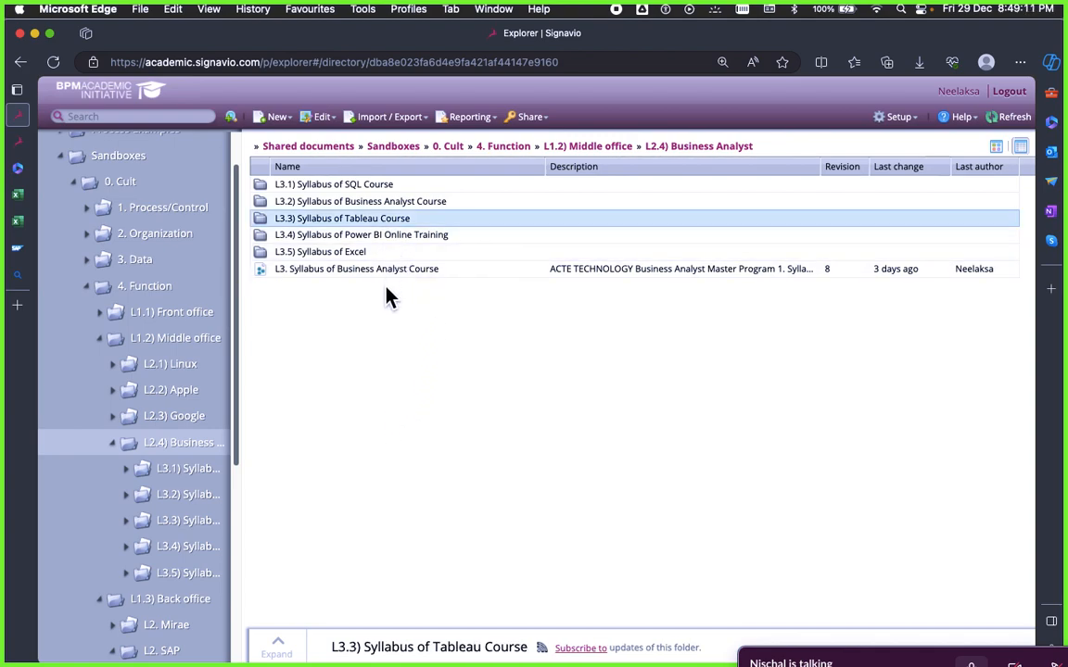
left_click(375, 232)
left_click(374, 219)
left_click(374, 233)
left_click(377, 220)
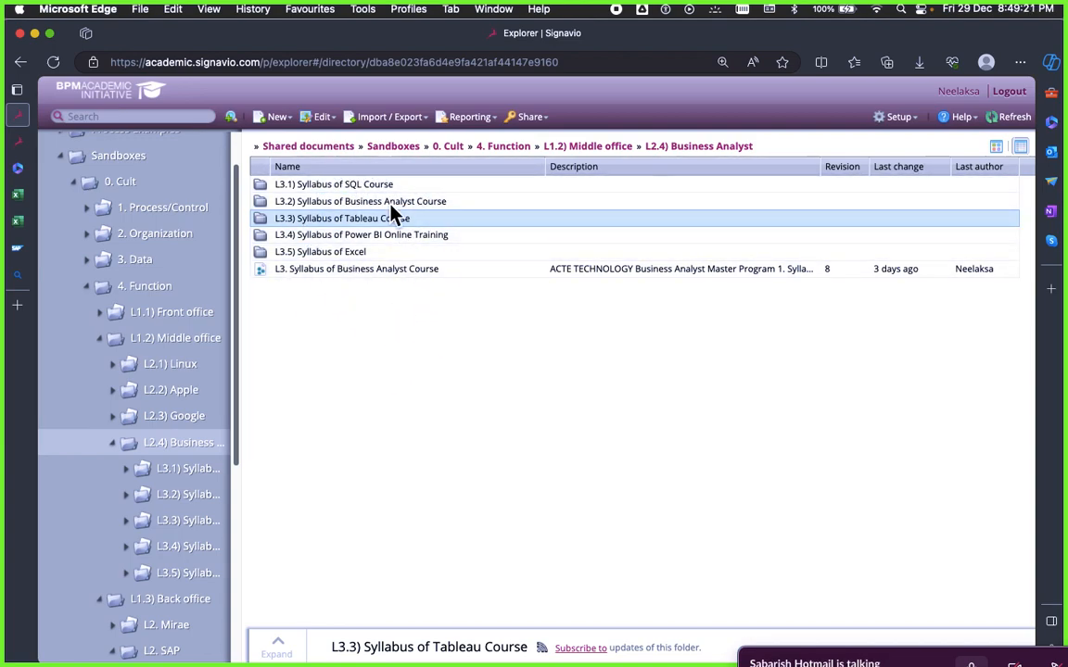
left_click(369, 325)
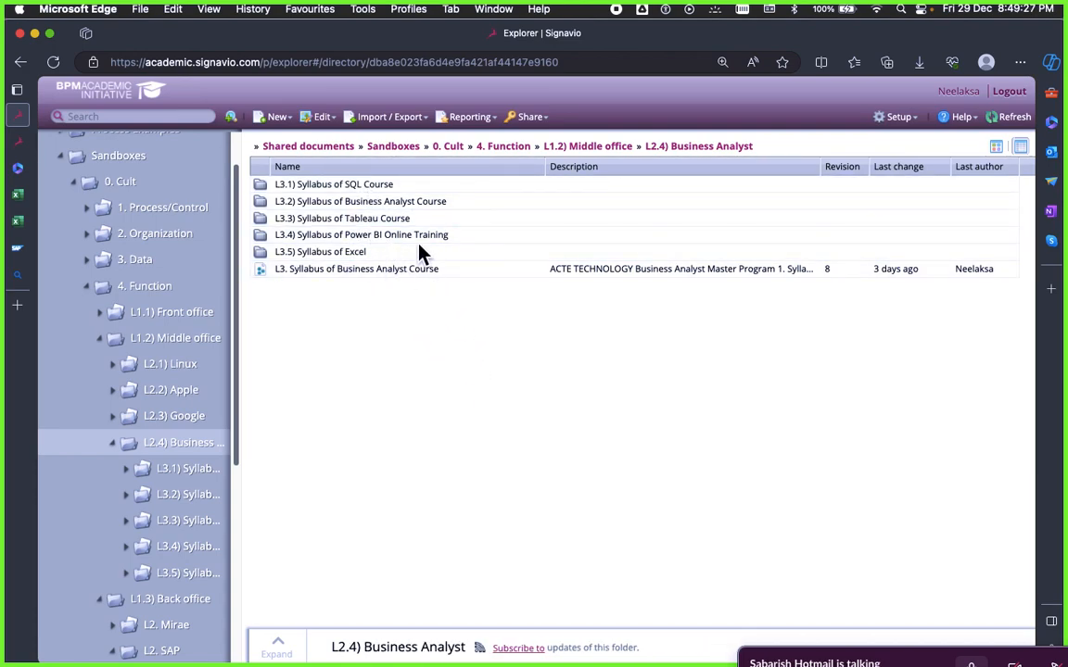
Point out the L3.2) Syllabus of Business Analyst Course folder and clear the selection
left_click(343, 200)
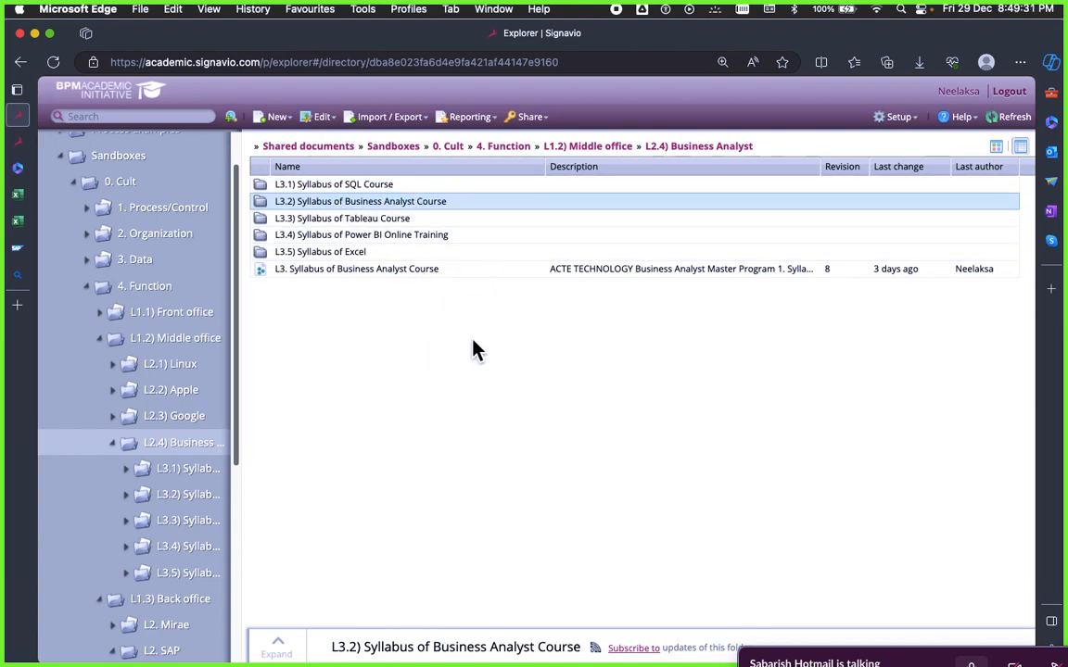
left_click(424, 374)
left_click(304, 201)
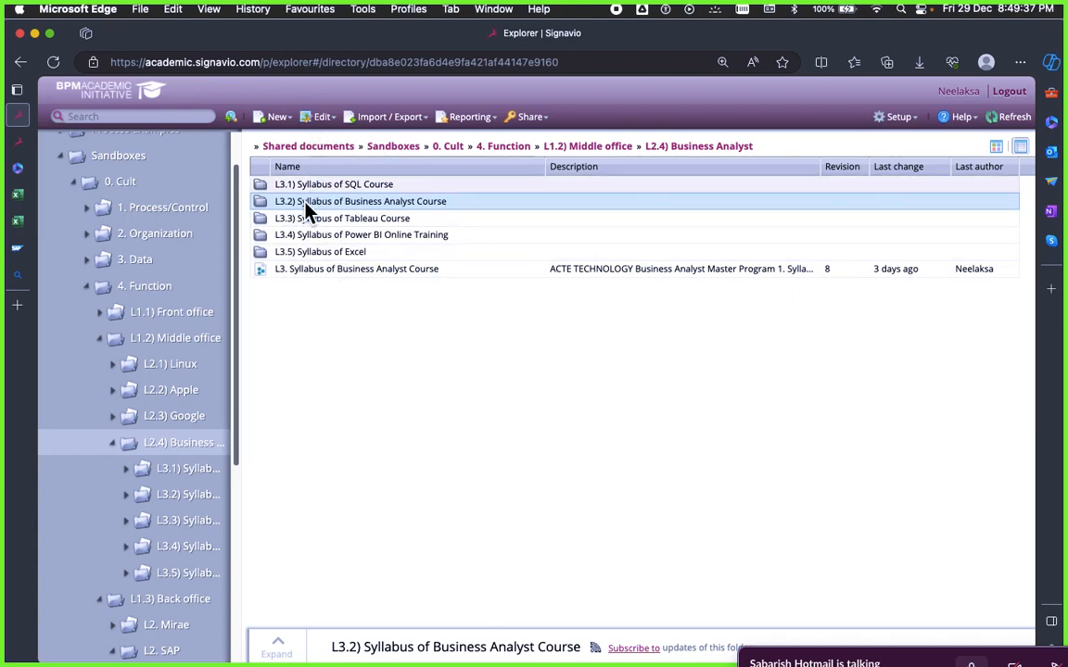
left_click(262, 302)
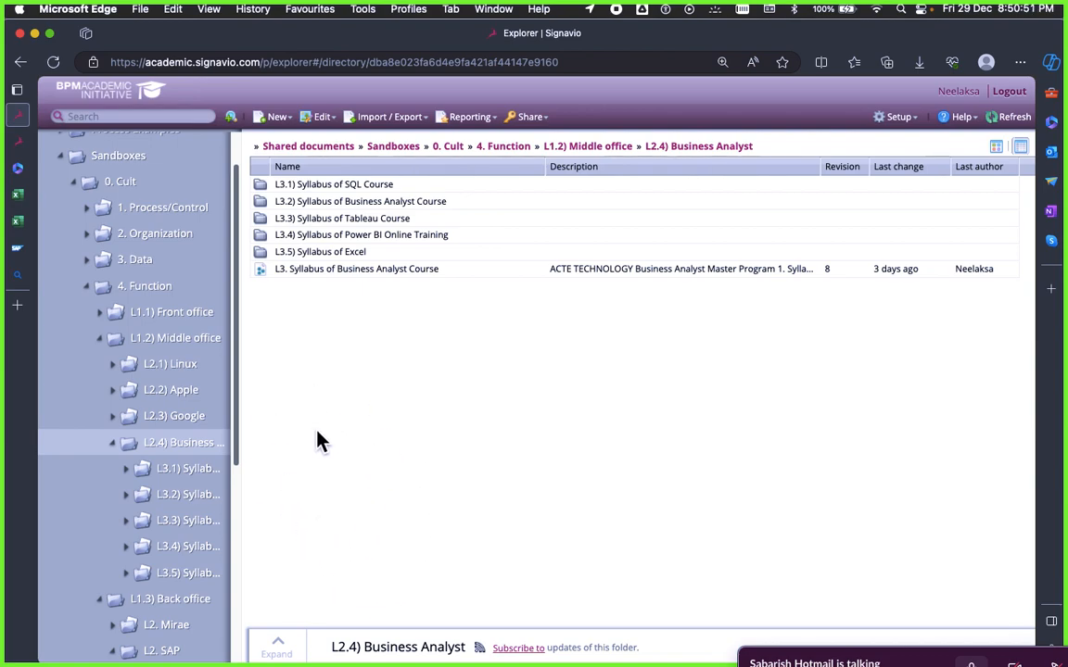
Move the Slack huddle controls fully into view and return to the Signavio Explorer in Edge
mouse_move(18, 142)
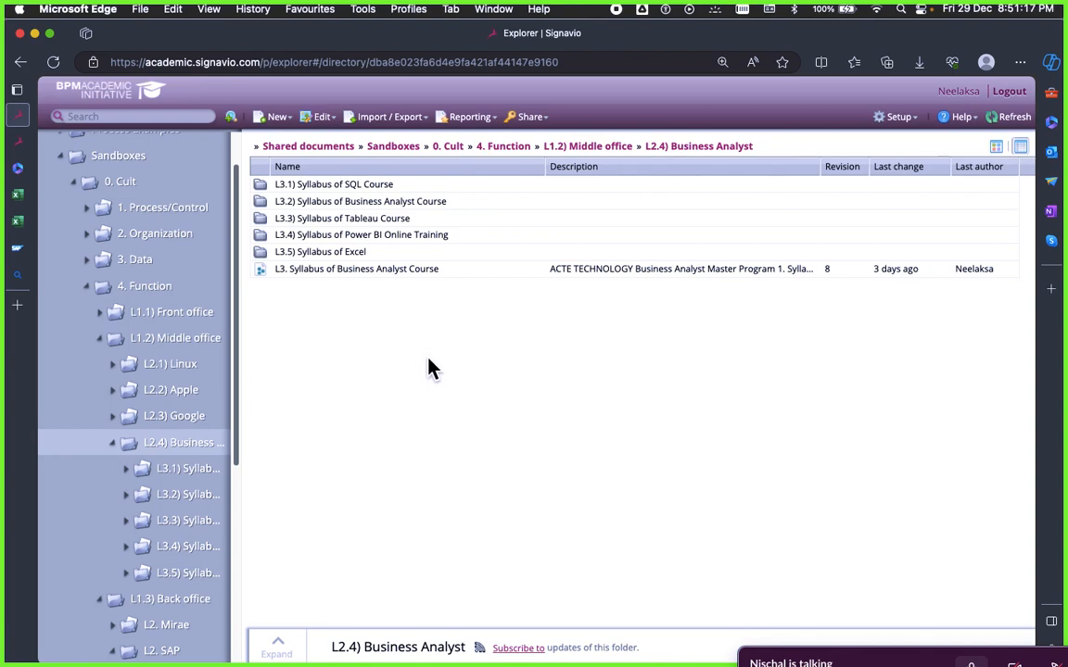
left_click(760, 660)
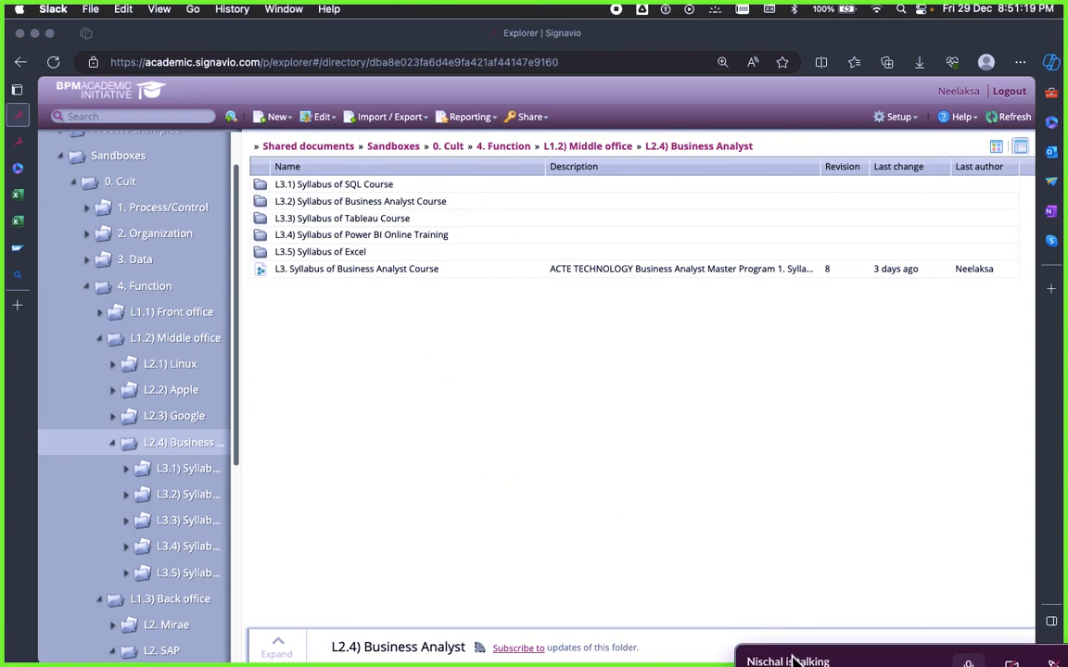
mouse_move(653, 625)
left_mouse_down()
mouse_move(614, 625)
mouse_move(659, 635)
left_mouse_up()
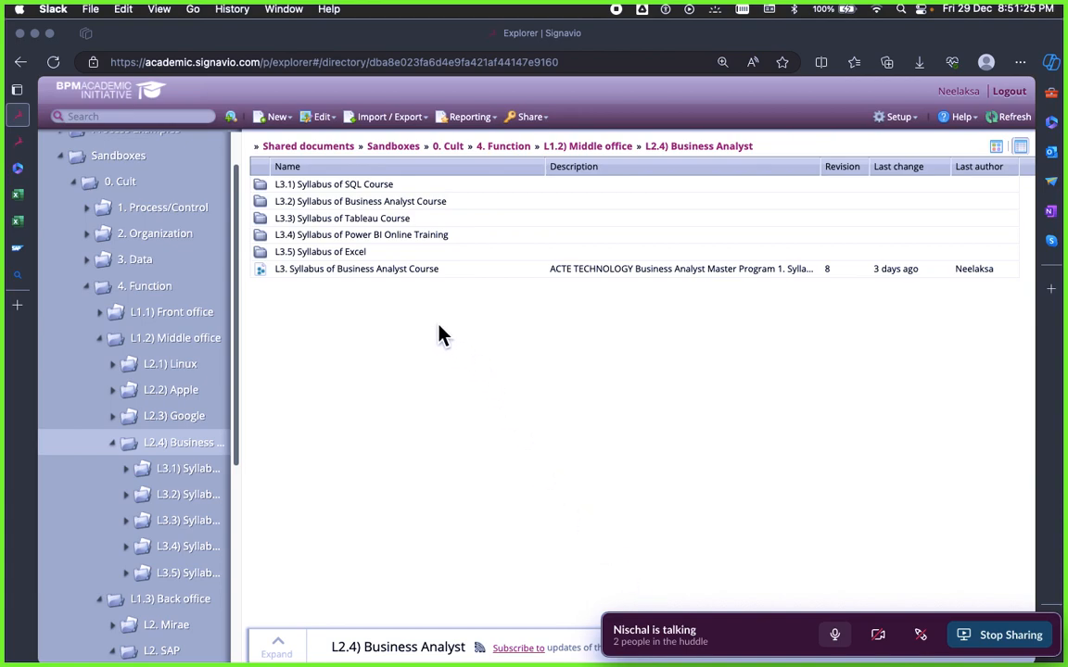
left_click(347, 319)
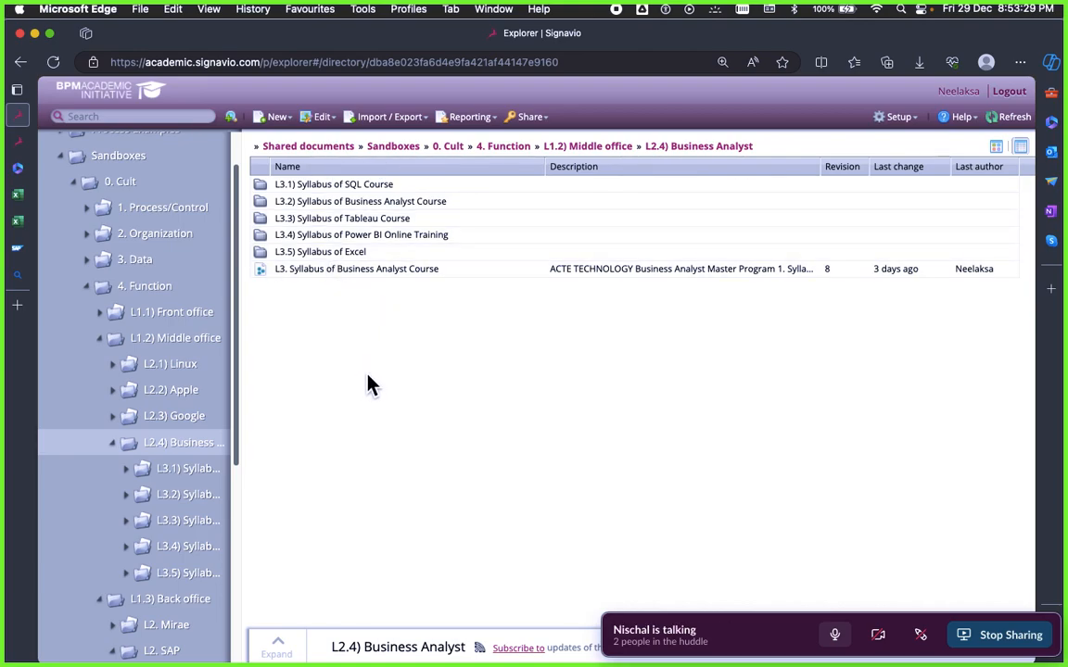
Switch to draw.io and open the Module 5.1: Overview of the Basics page of the Excel syllabus diagram
key("super+Tab")
key("super+Tab")
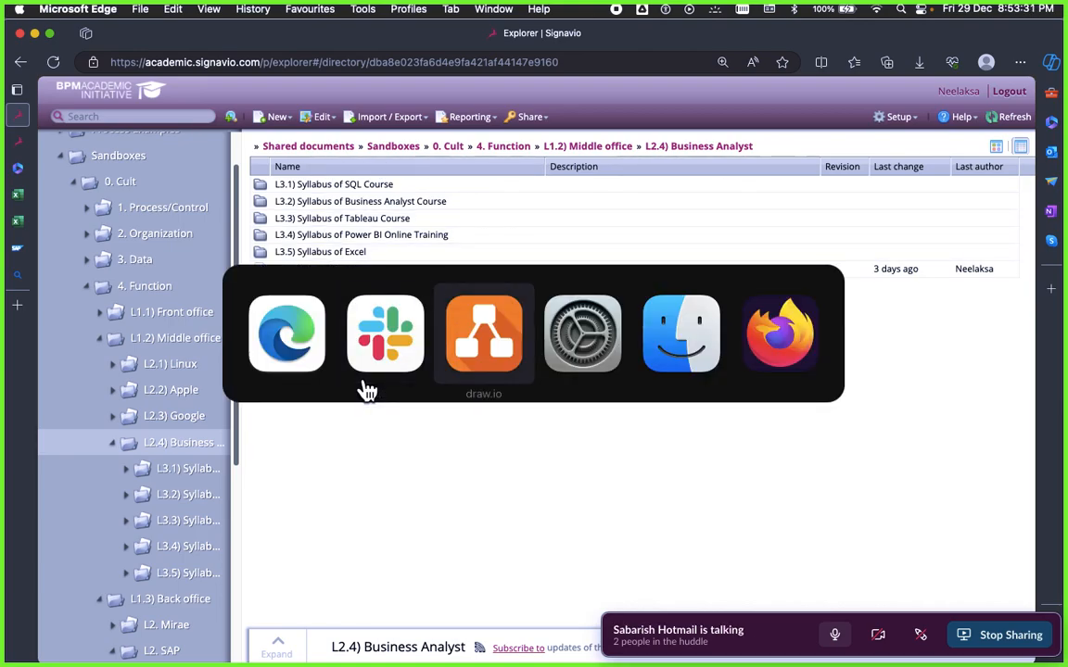
scroll(380, 389, "down", 3)
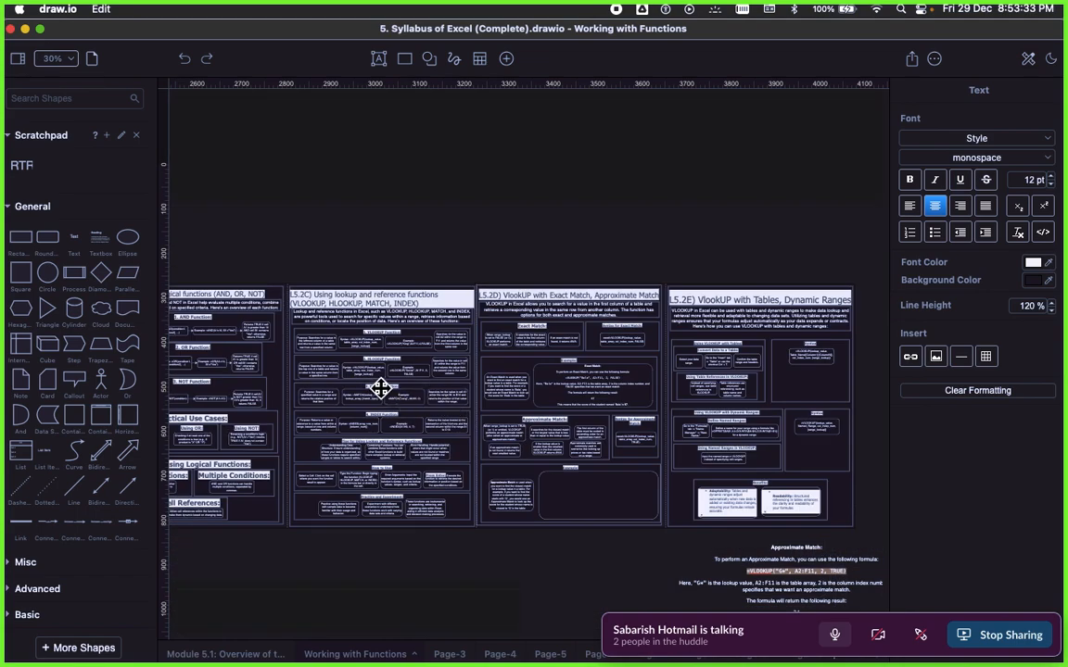
scroll(389, 388, "left", 15)
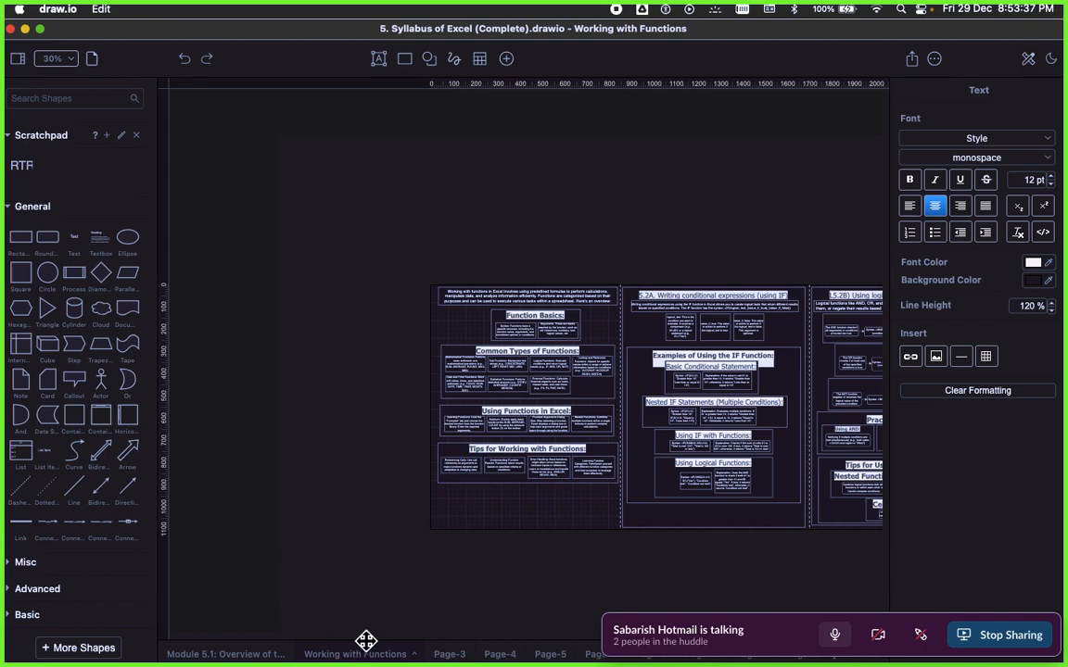
left_click(239, 656)
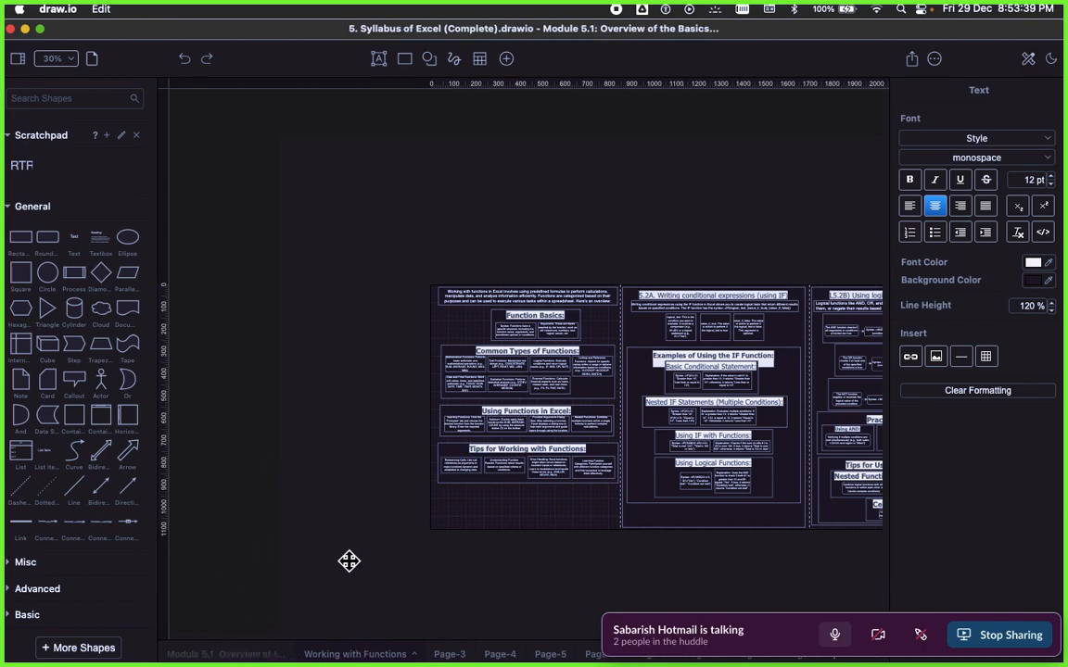
scroll(366, 464, "left", 3)
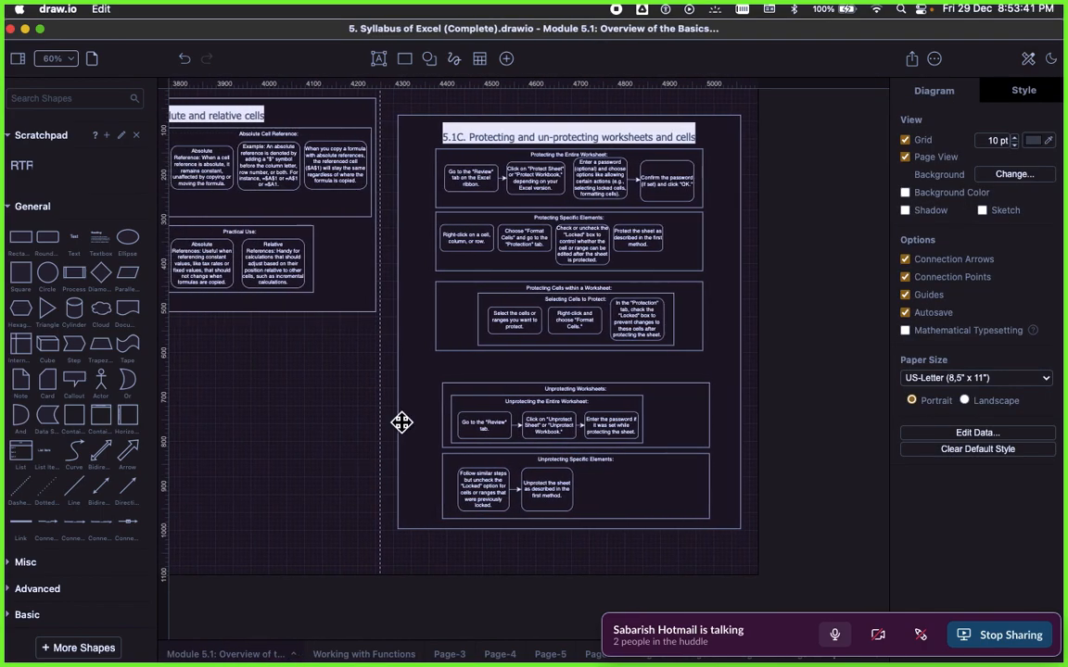
Review sections 5.1C on worksheet protection, 5.1.B on absolute and relative cells, and 5.1.A on customizing common Excel options
scroll(401, 423, "down", 2)
scroll(401, 423, "up", 2)
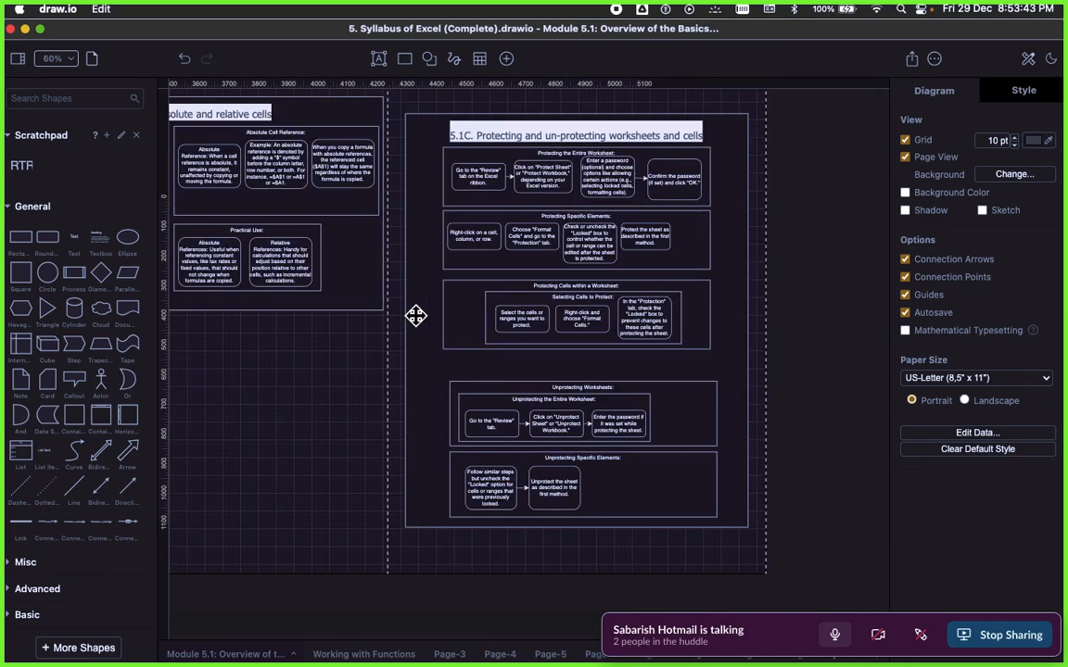
scroll(415, 316, "down", 3)
scroll(381, 369, "left", 3)
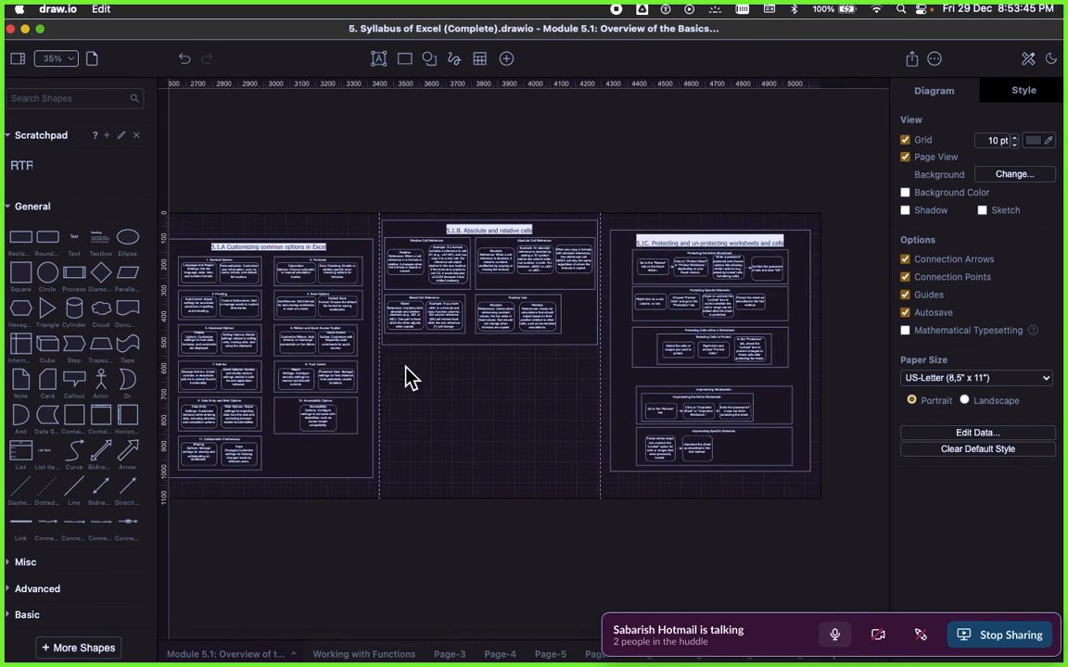
scroll(405, 368, "left", 3)
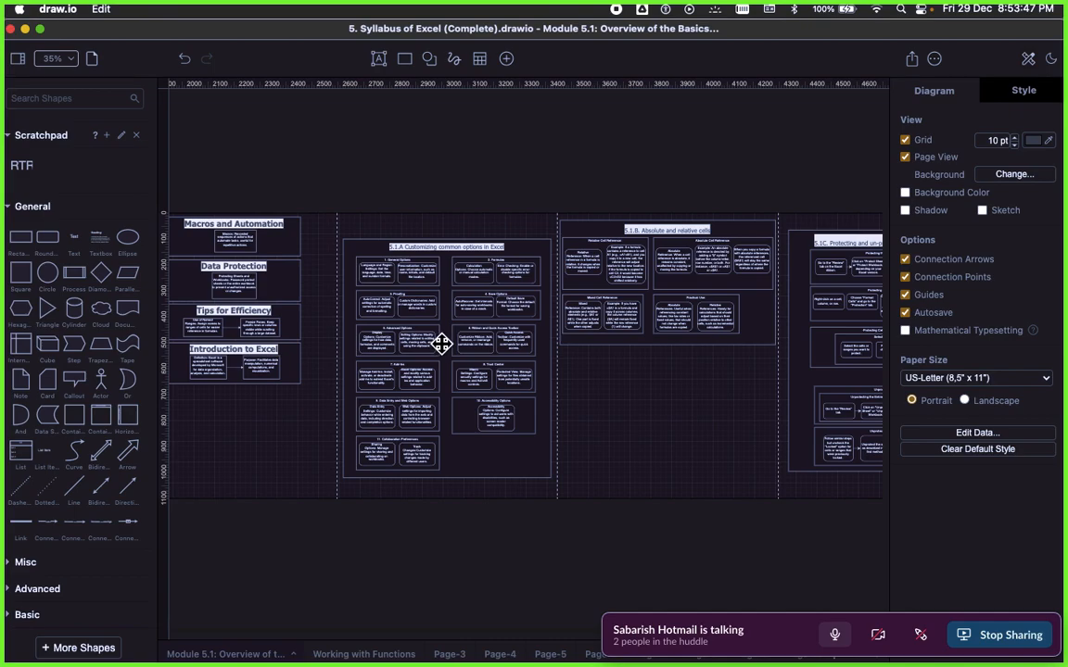
scroll(441, 343, "up", 3)
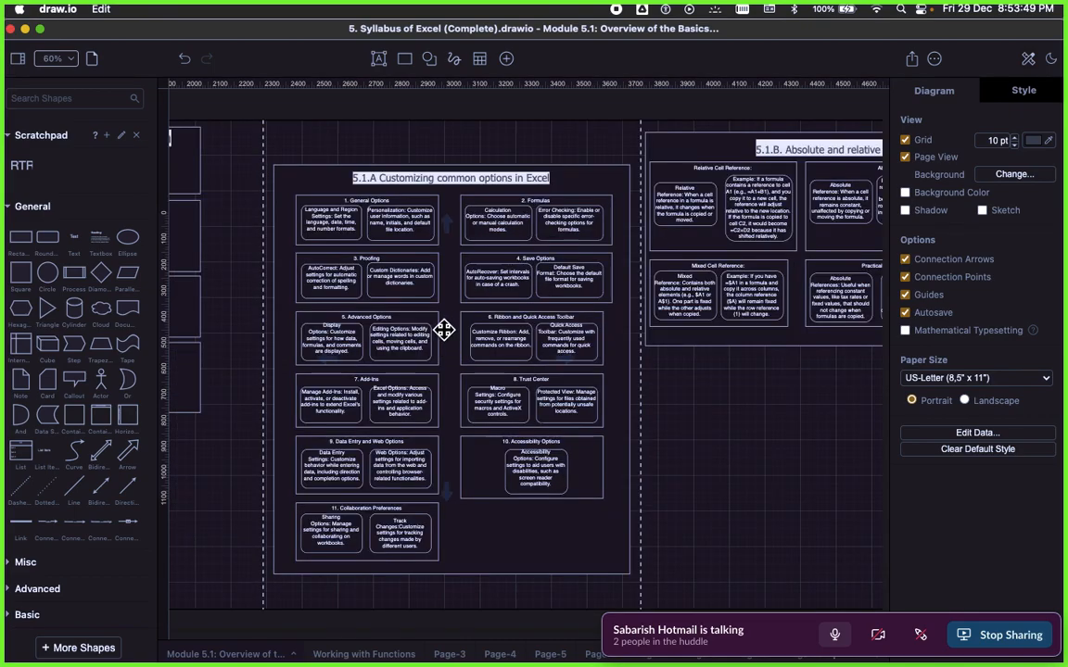
scroll(444, 330, "down", 2)
scroll(444, 330, "up", 1)
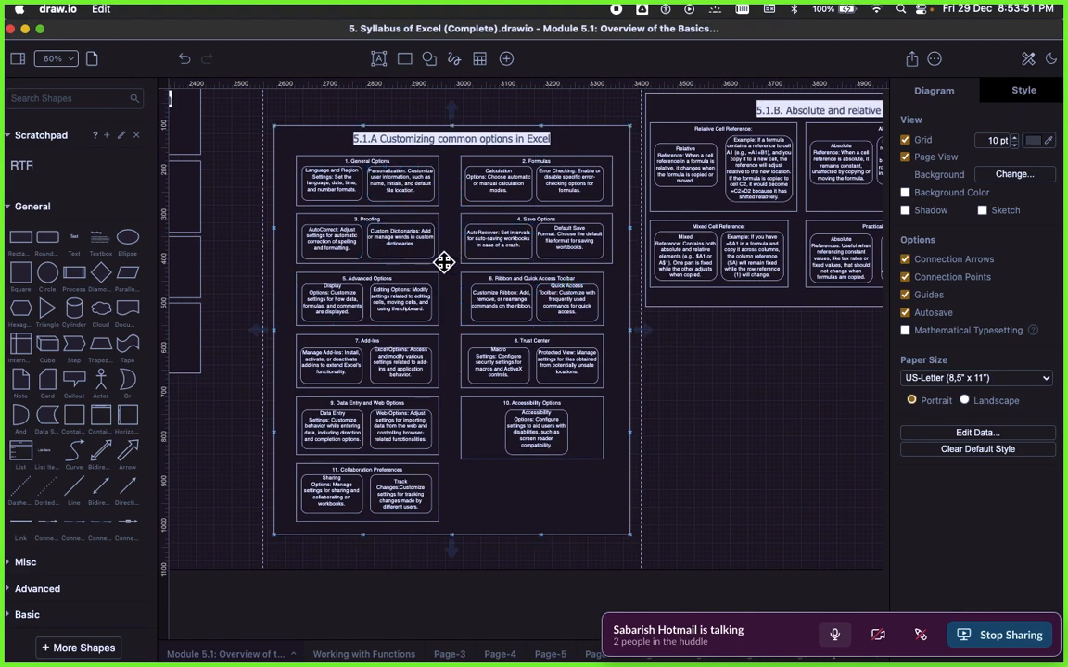
Open the Working with Functions page and review the function overview, 5.2A on IF expressions and L5.2B on logical functions
left_click(345, 653)
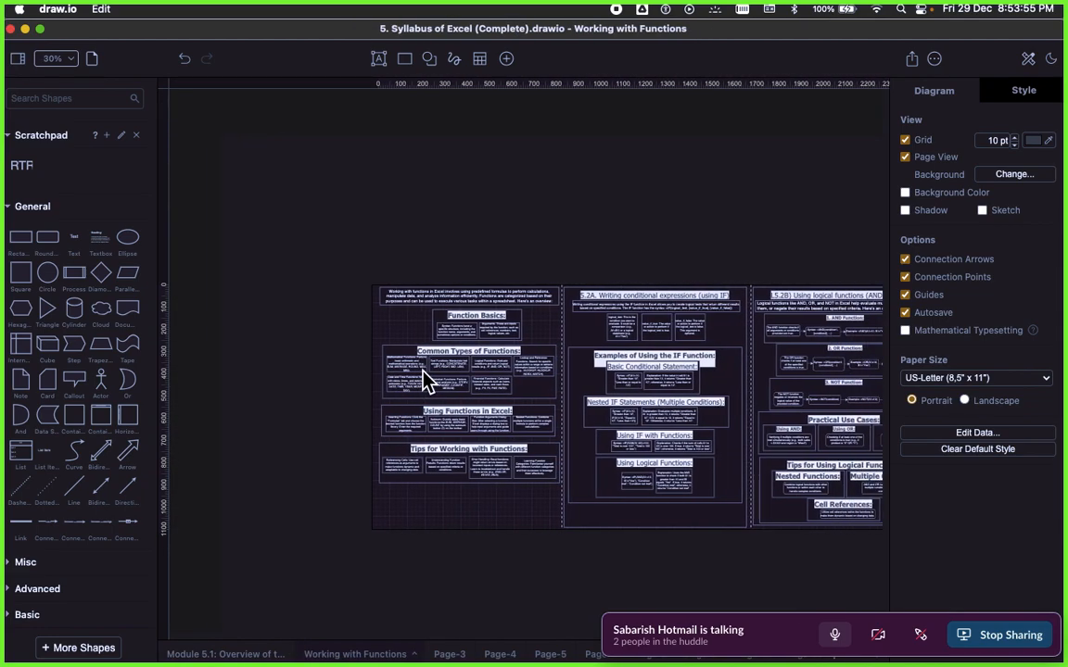
scroll(423, 373, "up", 5)
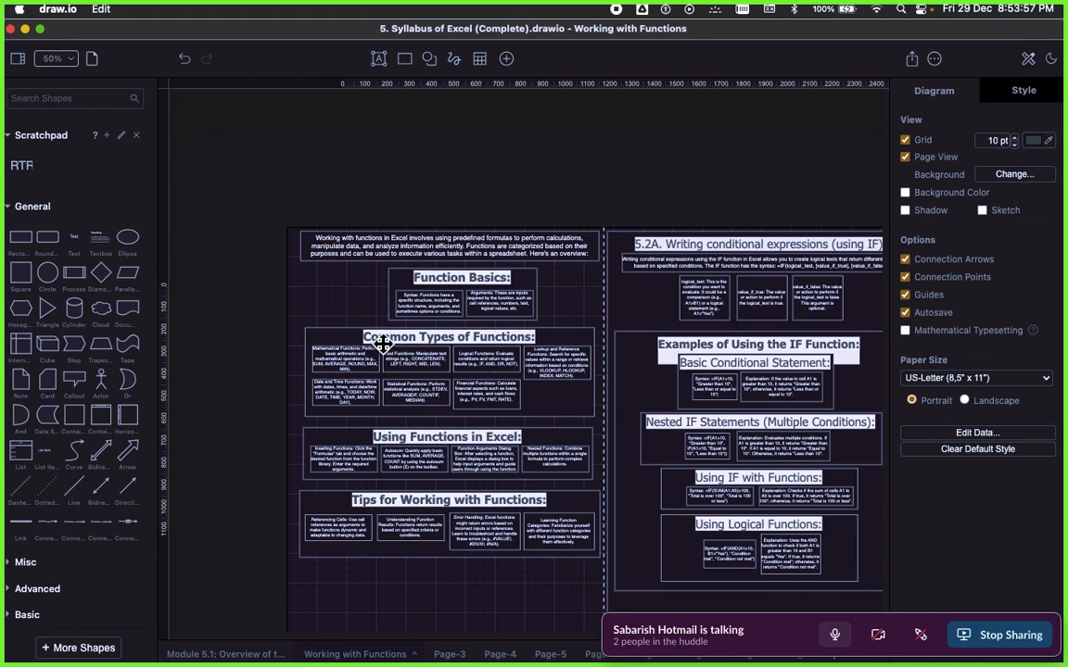
scroll(417, 347, "right", 5)
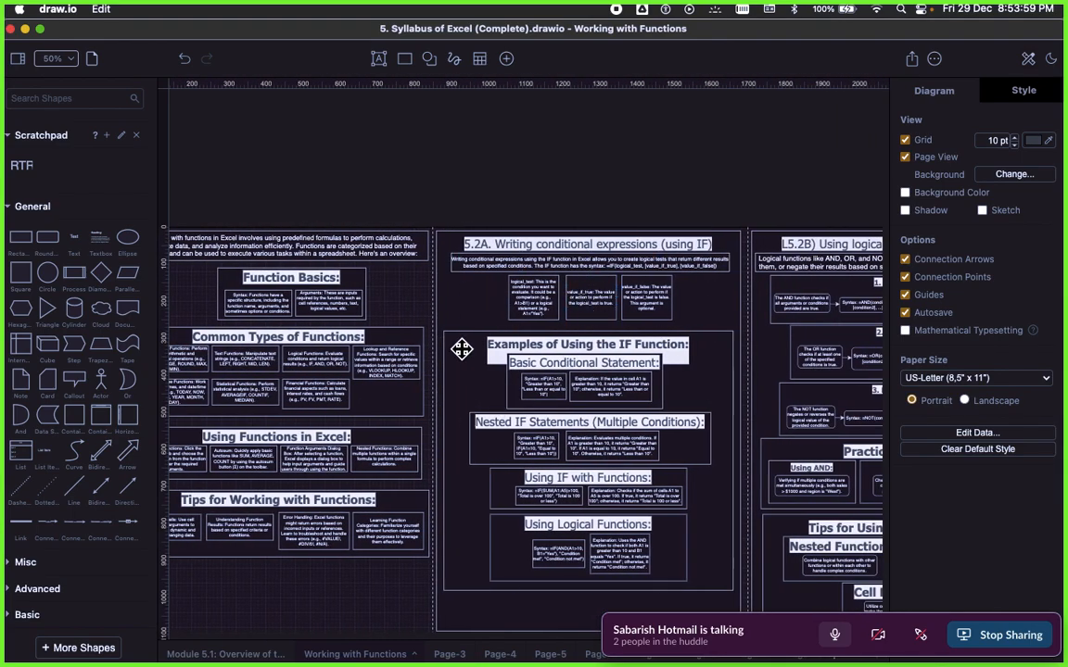
scroll(550, 303, "right", 10)
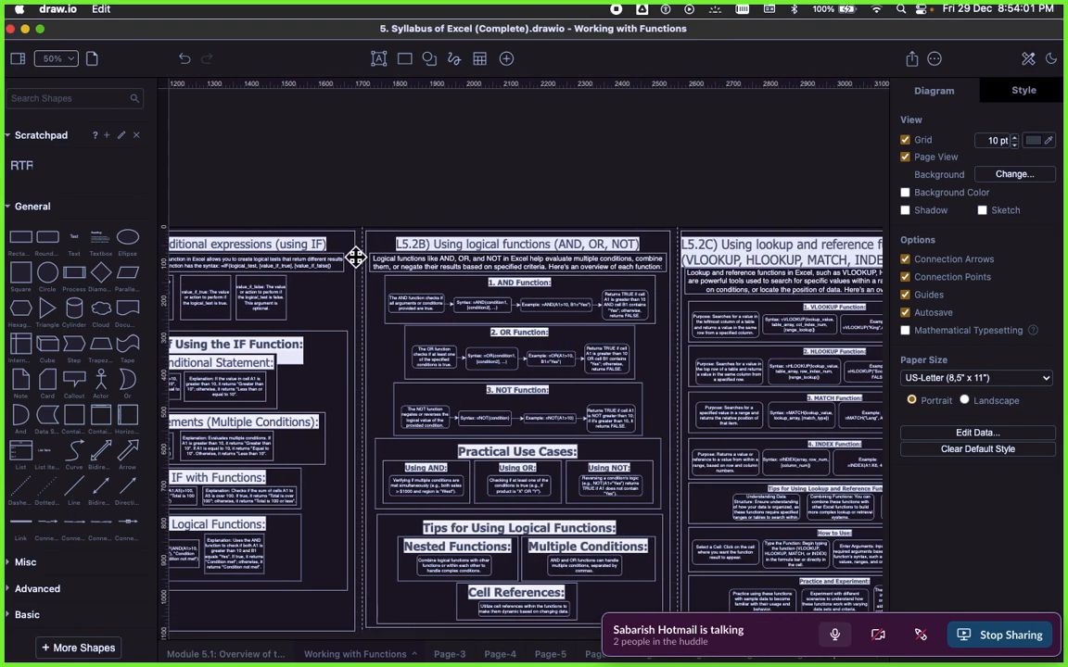
scroll(250, 305, "left", 3)
scroll(306, 304, "right", 3)
left_click(399, 285)
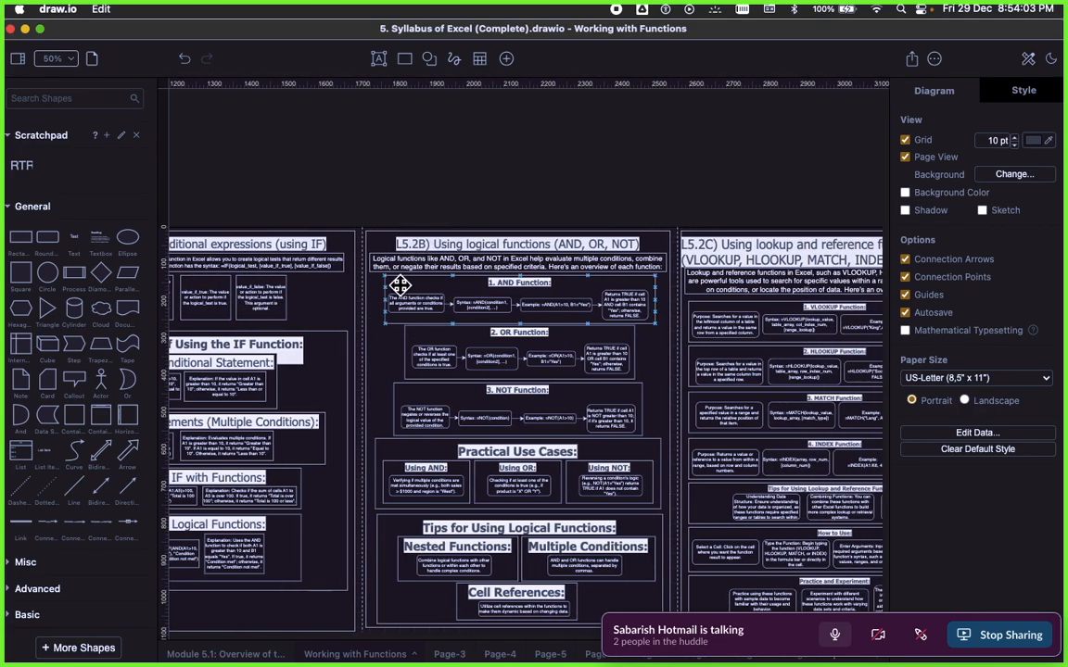
Review L5.2C on lookup functions, L5.2D on exact and approximate VLOOKUP matches, and L5.2E on tables and dynamic ranges
scroll(495, 349, "right", 7)
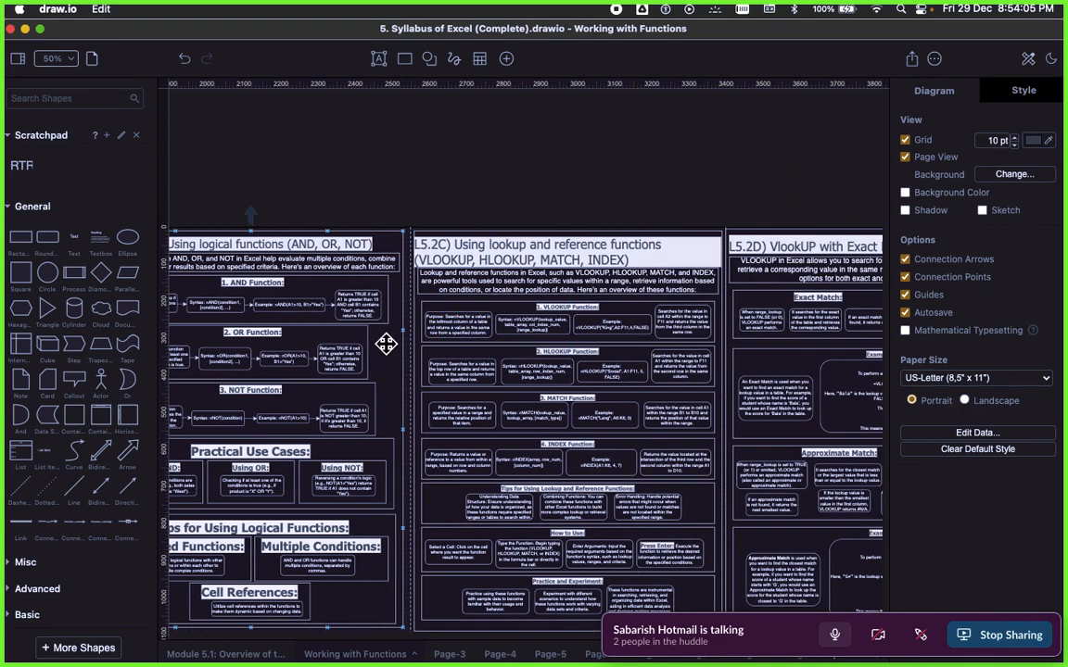
scroll(385, 343, "down", 1)
scroll(436, 319, "right", 5)
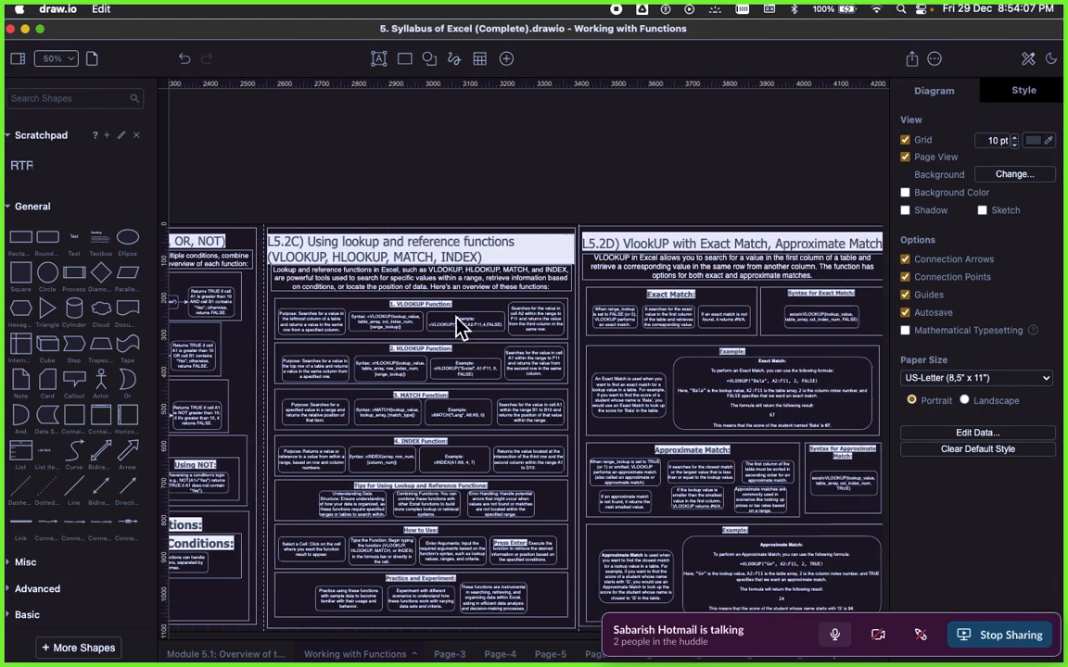
scroll(529, 350, "right", 4)
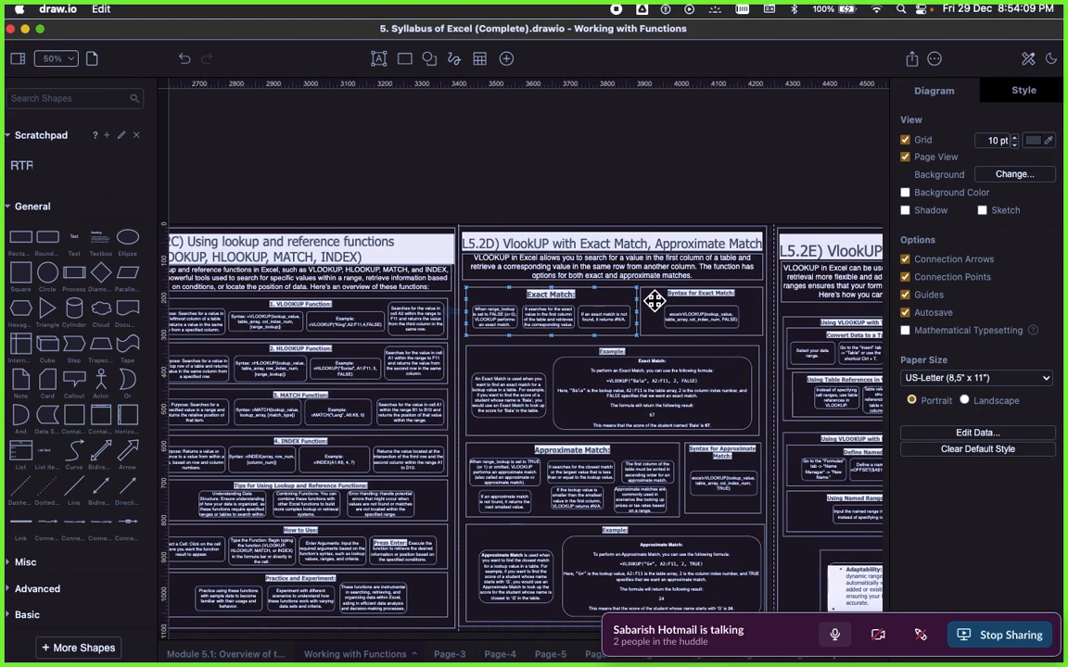
scroll(556, 324, "right", 4)
left_click(636, 296)
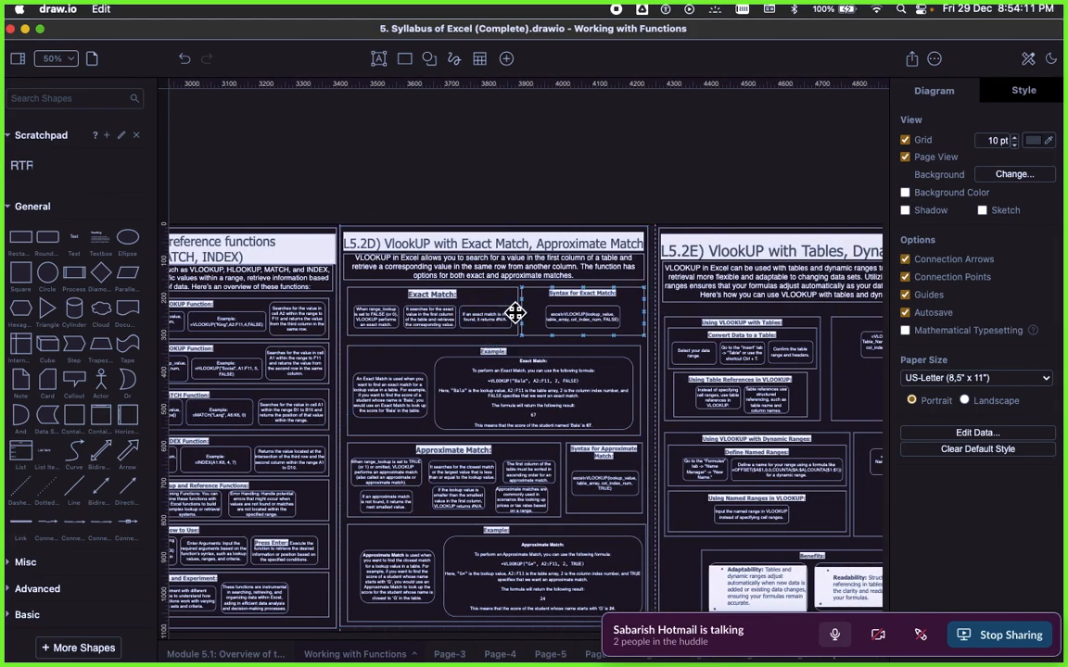
scroll(571, 374, "right", 5)
left_click(574, 385)
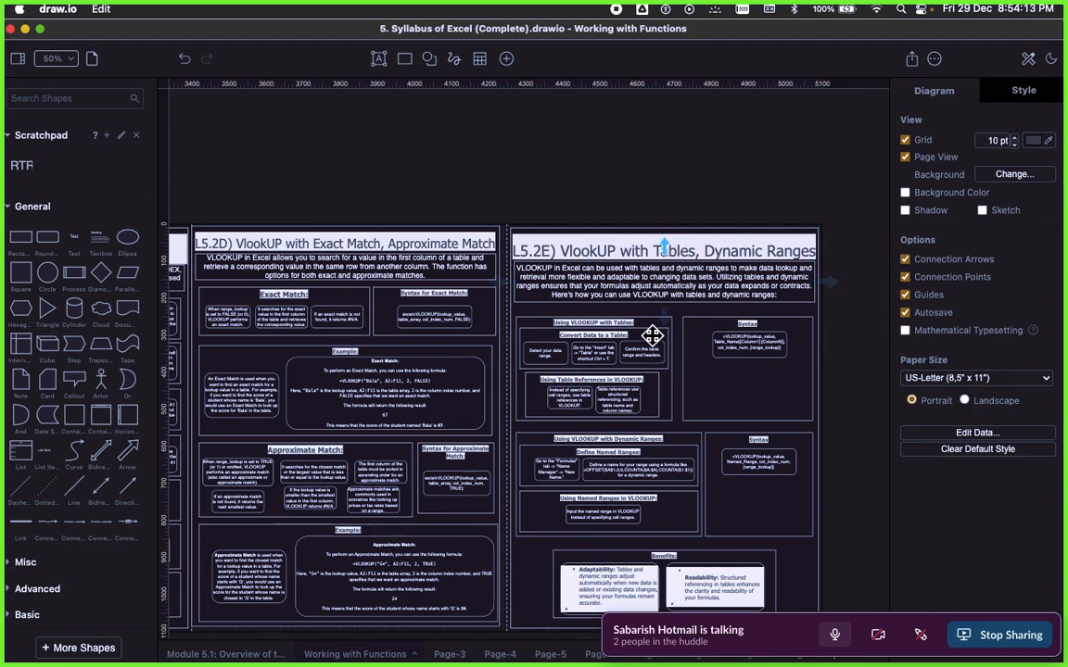
scroll(667, 360, "down", 3)
scroll(546, 348, "up", 3)
scroll(527, 359, "down", 3)
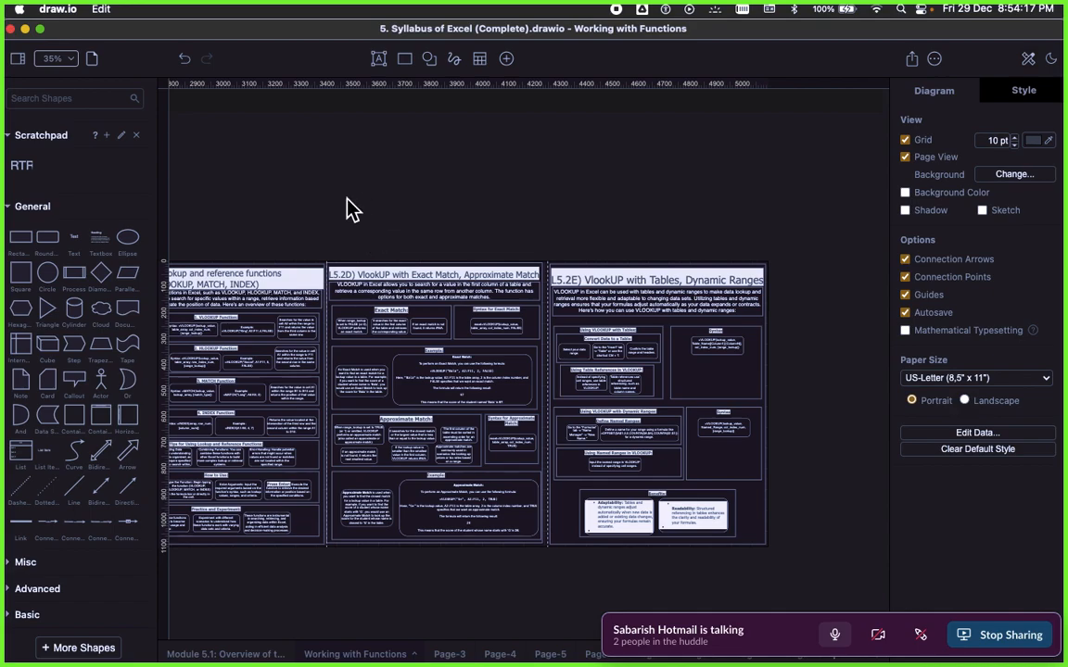
Select the whole L5.2D VLOOKUP exact and approximate match section and nudge it slightly right within its page area
left_click(422, 530)
left_click_drag(323, 247, 551, 580)
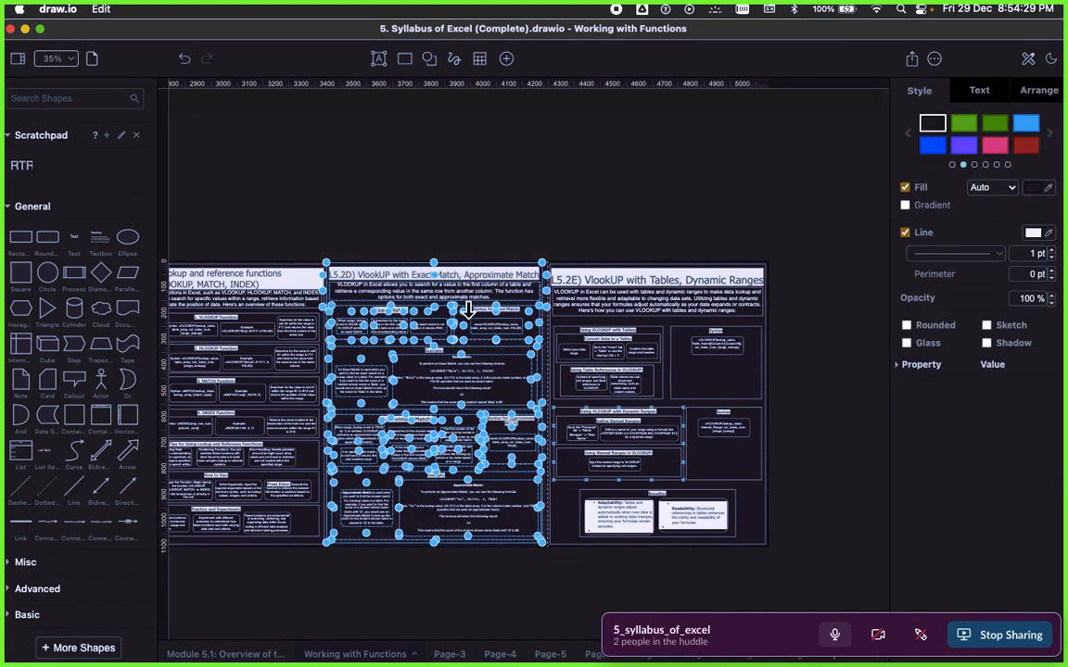
left_click_drag(419, 275, 420, 274)
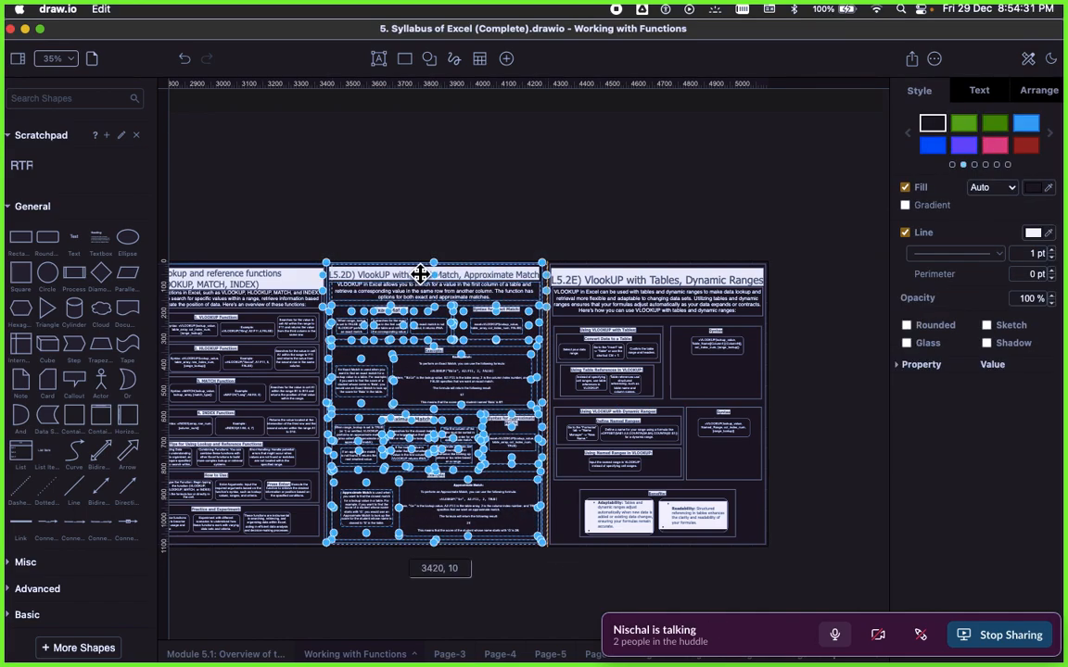
left_click(449, 210)
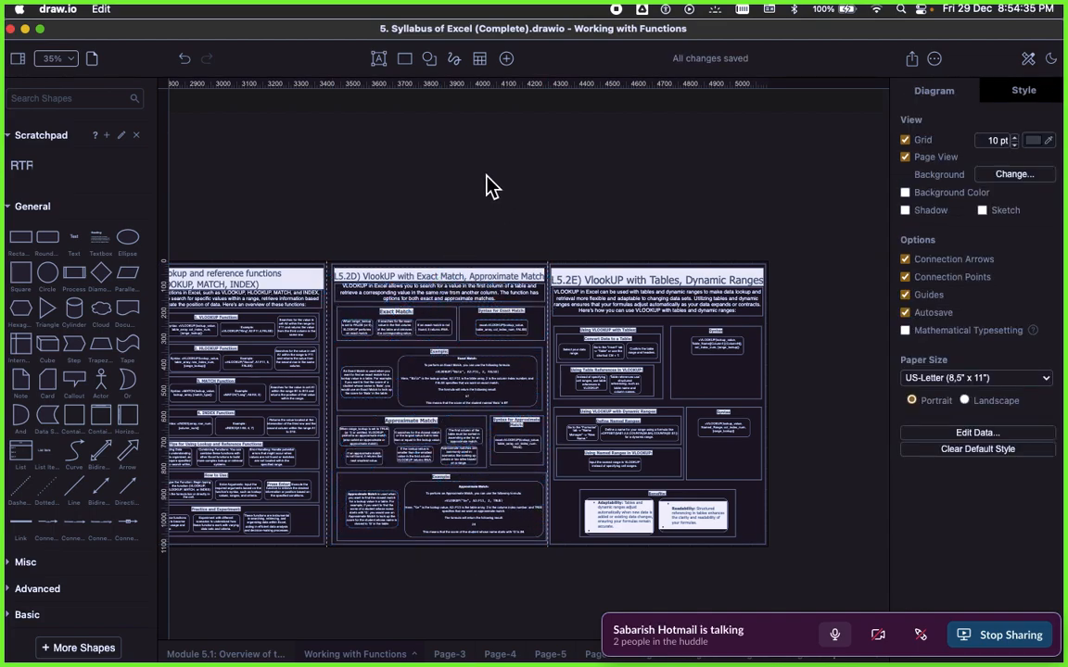
Select the whole L5.2E VLOOKUP with Tables, Dynamic Ranges section, nudge it slightly, and clear the selection
scroll(454, 252, "left", 5)
scroll(489, 268, "right", 6)
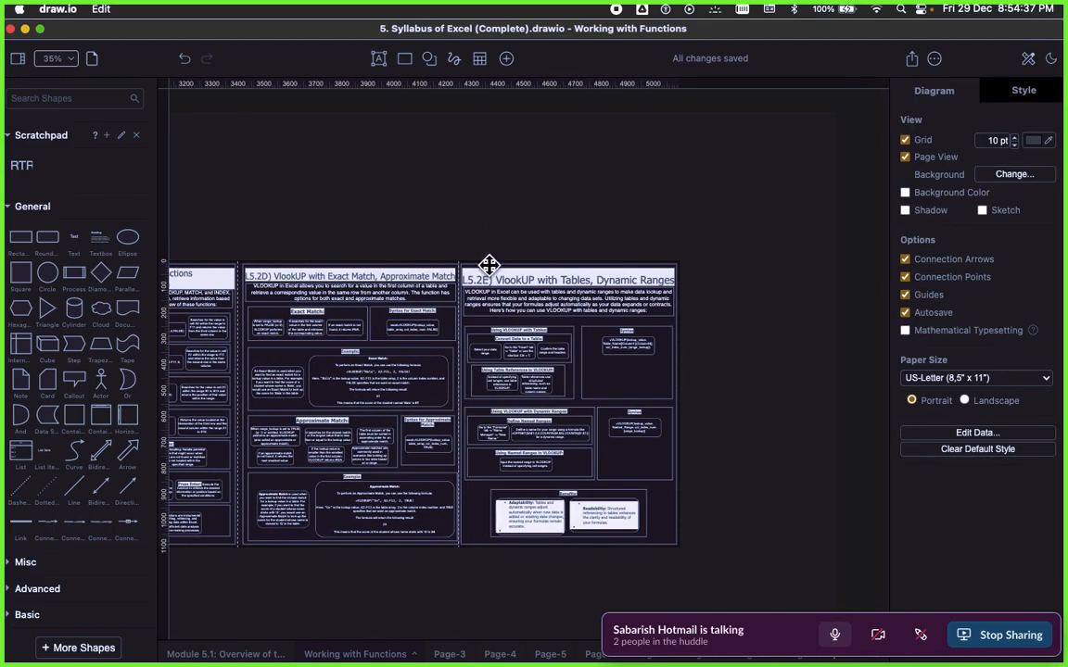
left_click(468, 262)
left_click(460, 221)
left_click(515, 316)
left_click(531, 410)
left_click(522, 380)
left_click(710, 289)
left_click_drag(451, 234, 684, 567)
left_click_drag(665, 505, 667, 506)
left_click(729, 429)
Examine the L5.2D exact and approximate match examples and L5.2E's steps for converting data to a table
scroll(730, 426, "up", 5)
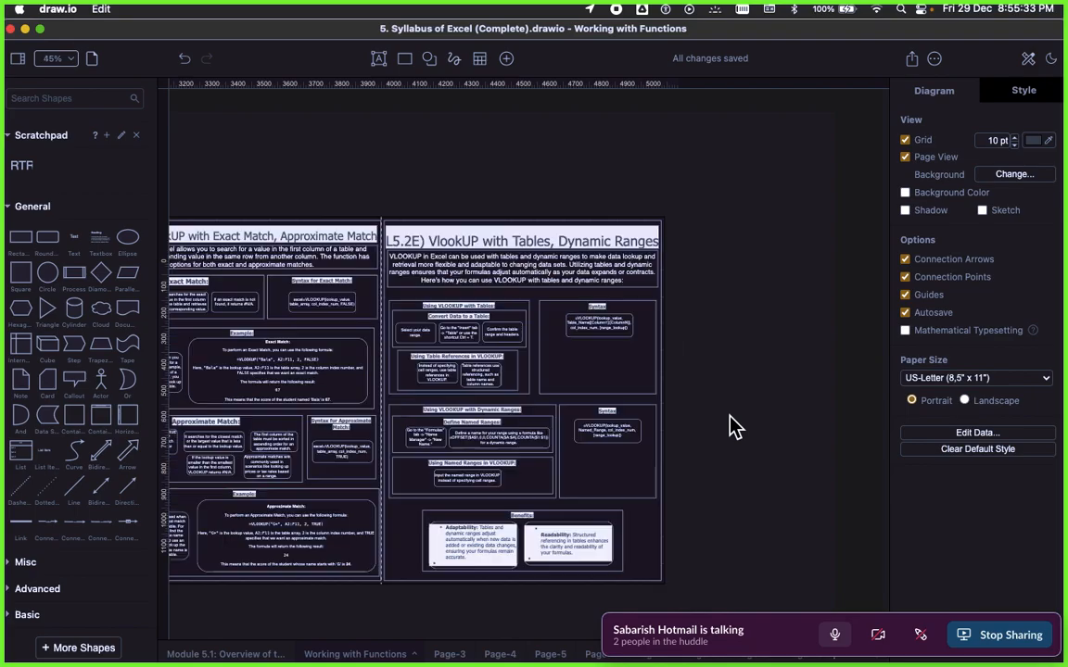
scroll(728, 417, "right", 5)
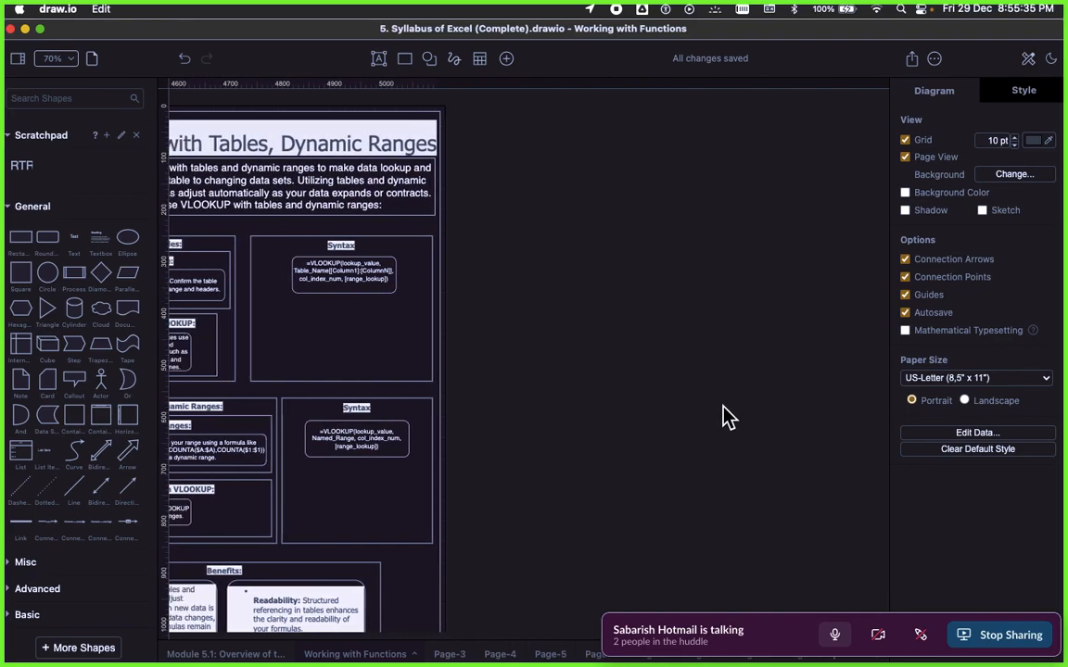
scroll(727, 417, "left", 10)
scroll(727, 414, "left", 10)
scroll(728, 410, "up", 3)
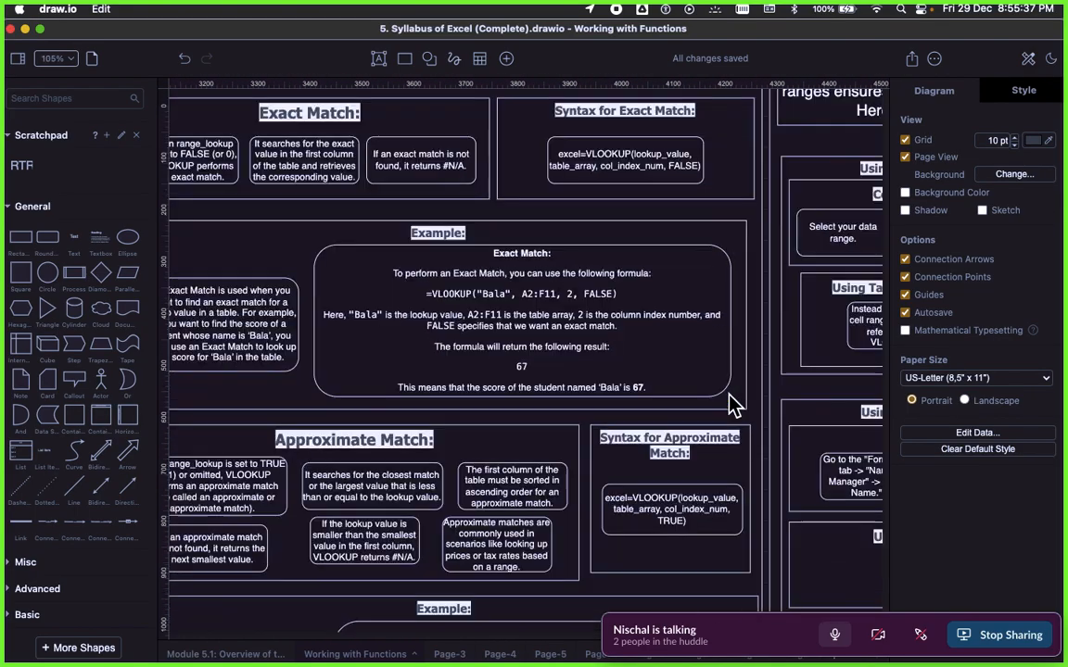
scroll(728, 405, "down", 5)
scroll(727, 403, "up", 3)
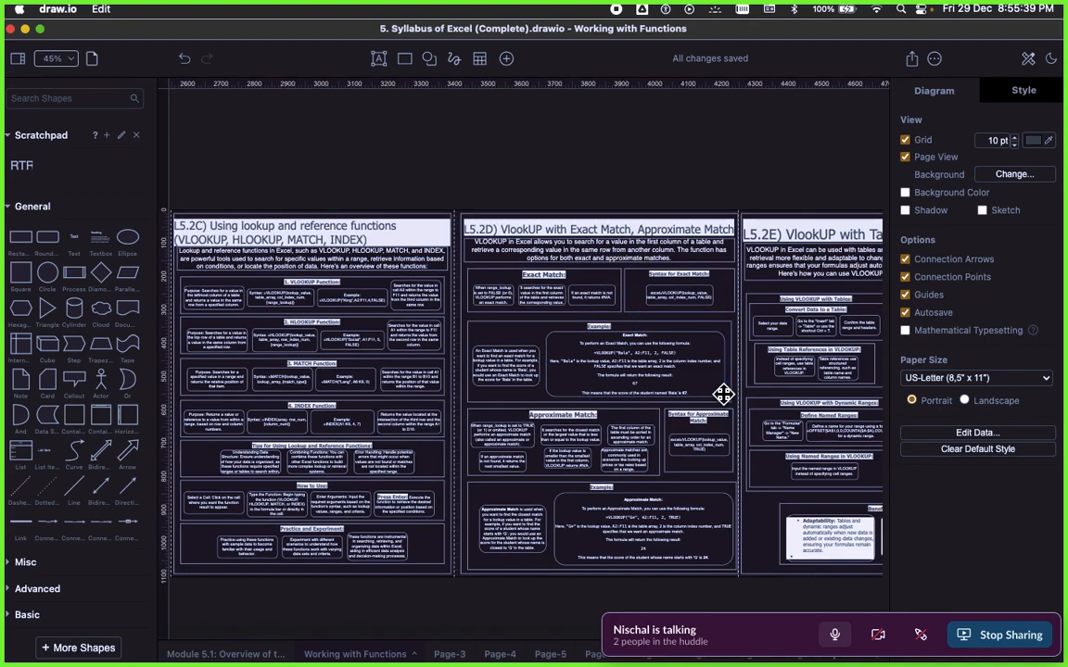
scroll(723, 394, "right", 3)
scroll(722, 376, "left", 8)
scroll(722, 378, "right", 10)
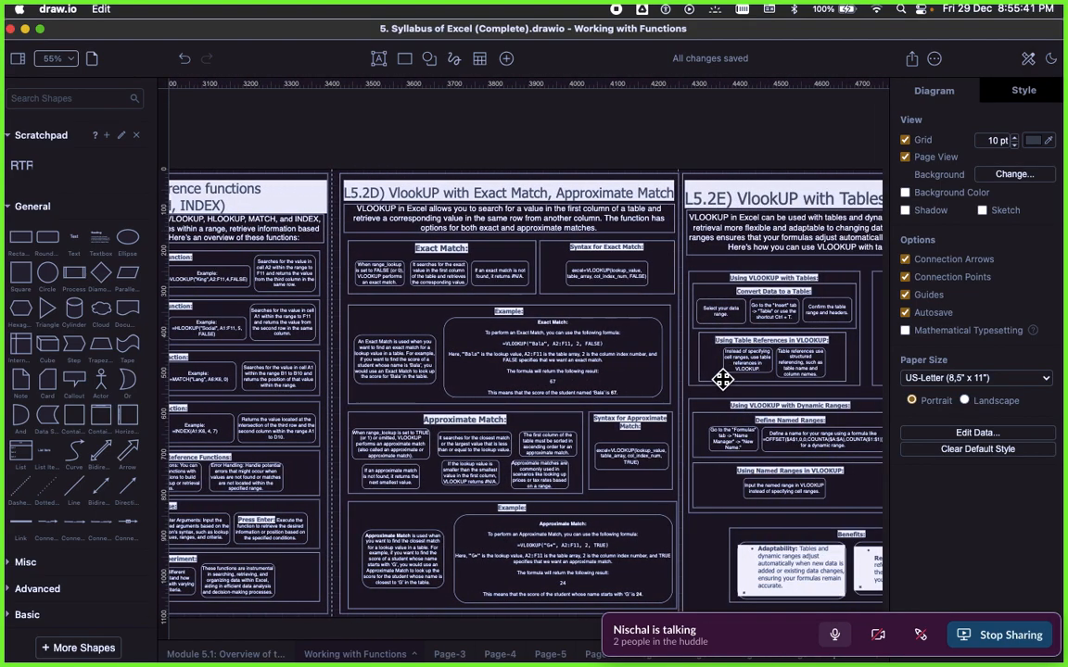
scroll(721, 379, "right", 2)
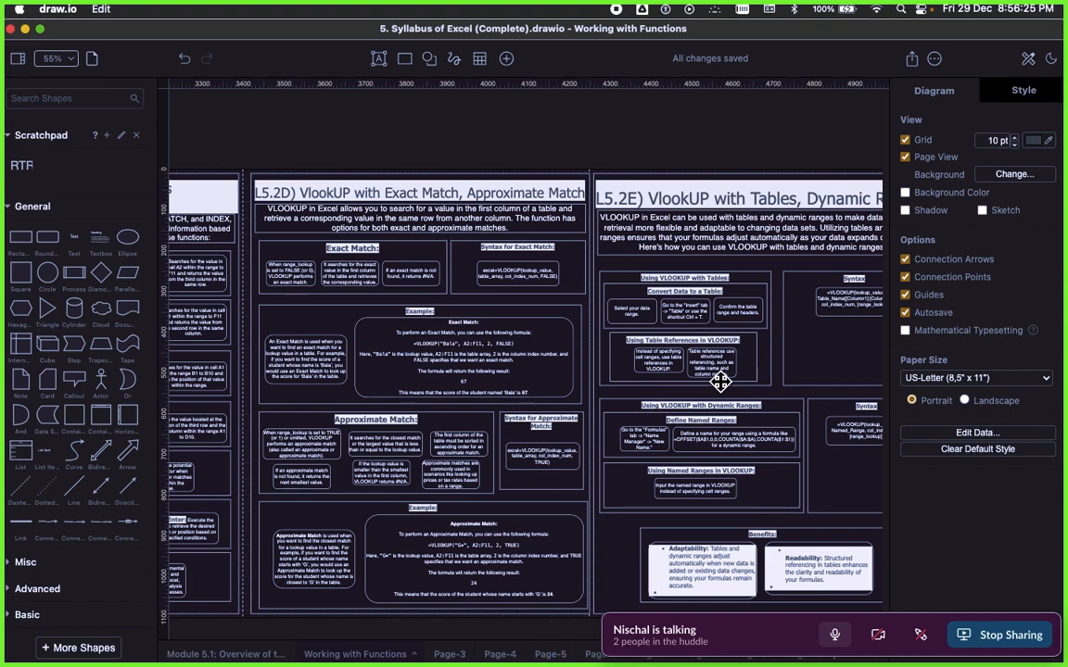
left_click(685, 312)
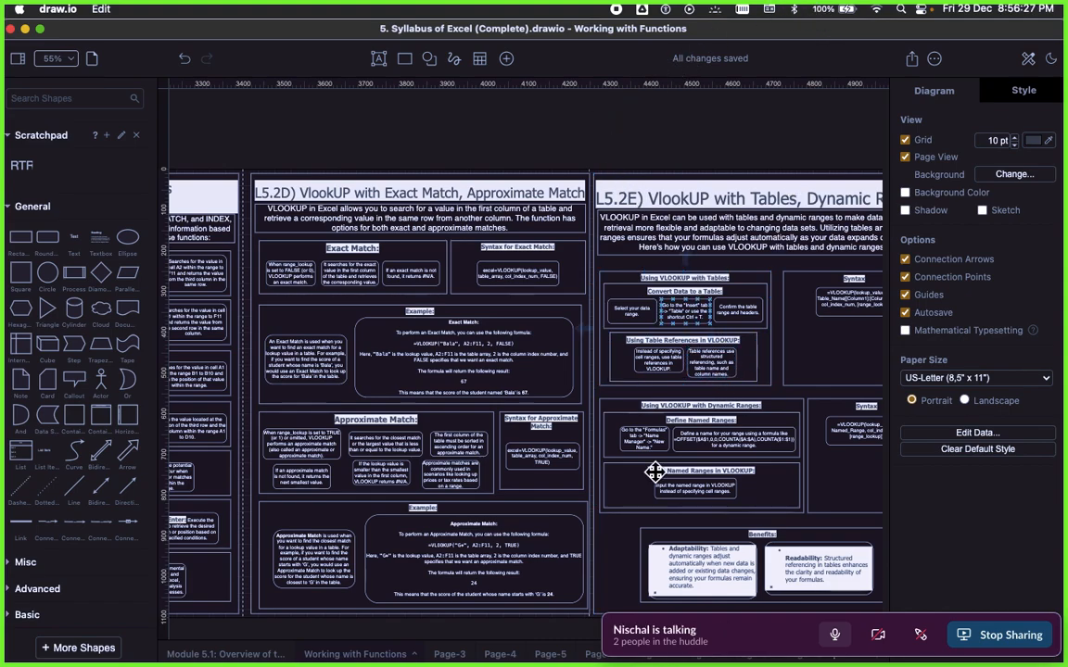
Move the Slack huddle controls to the middle of the diagram and mute the microphone
left_click_drag(746, 643, 462, 380)
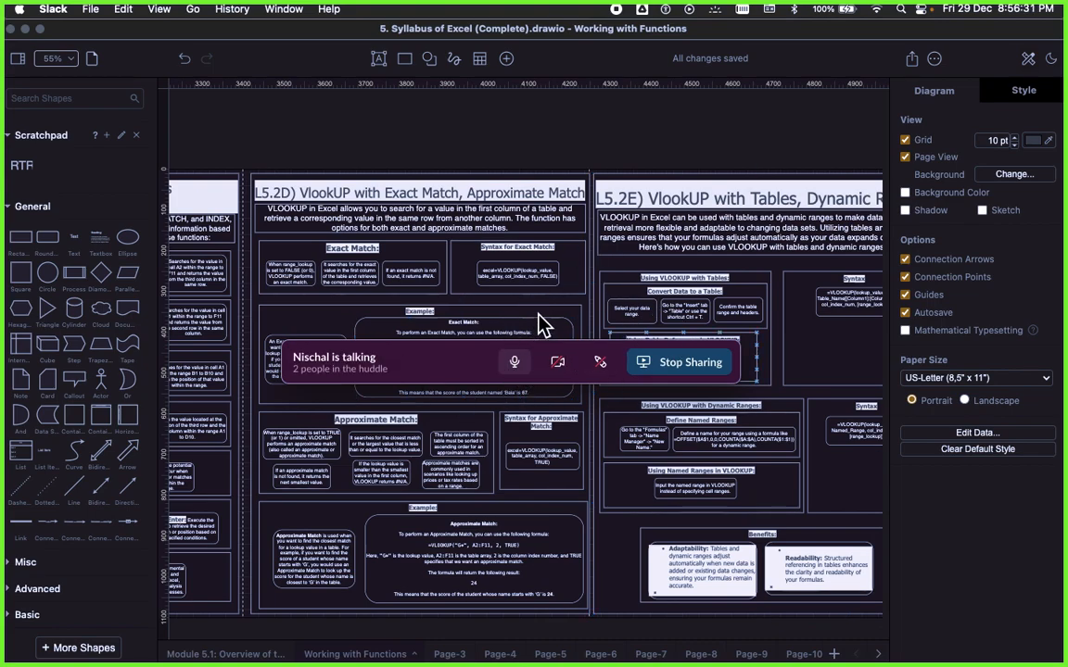
left_click(522, 371)
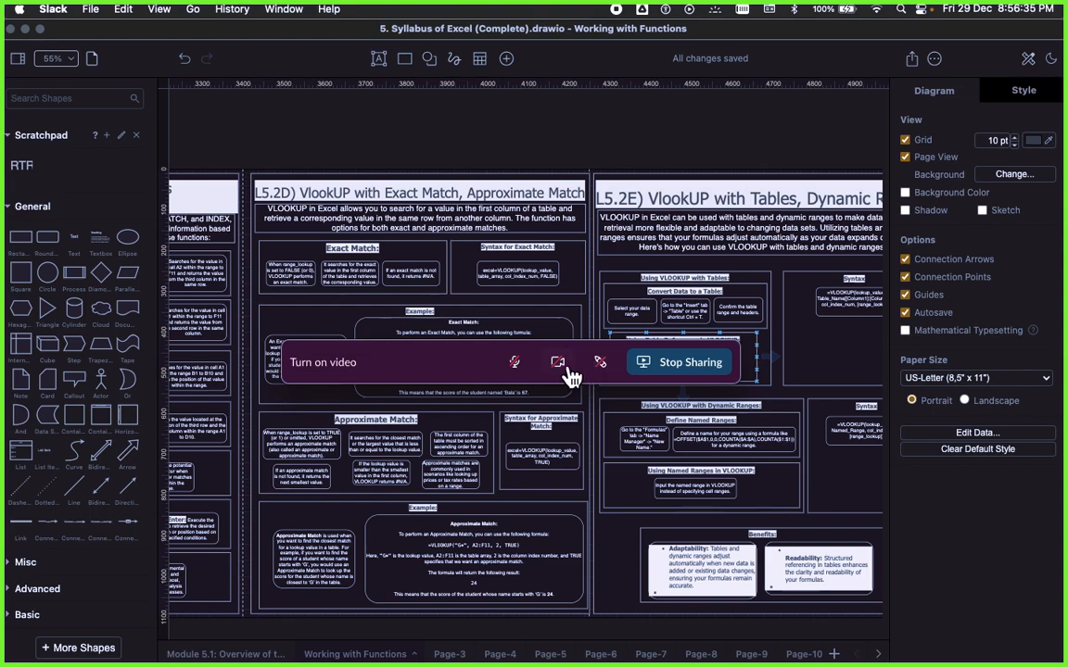